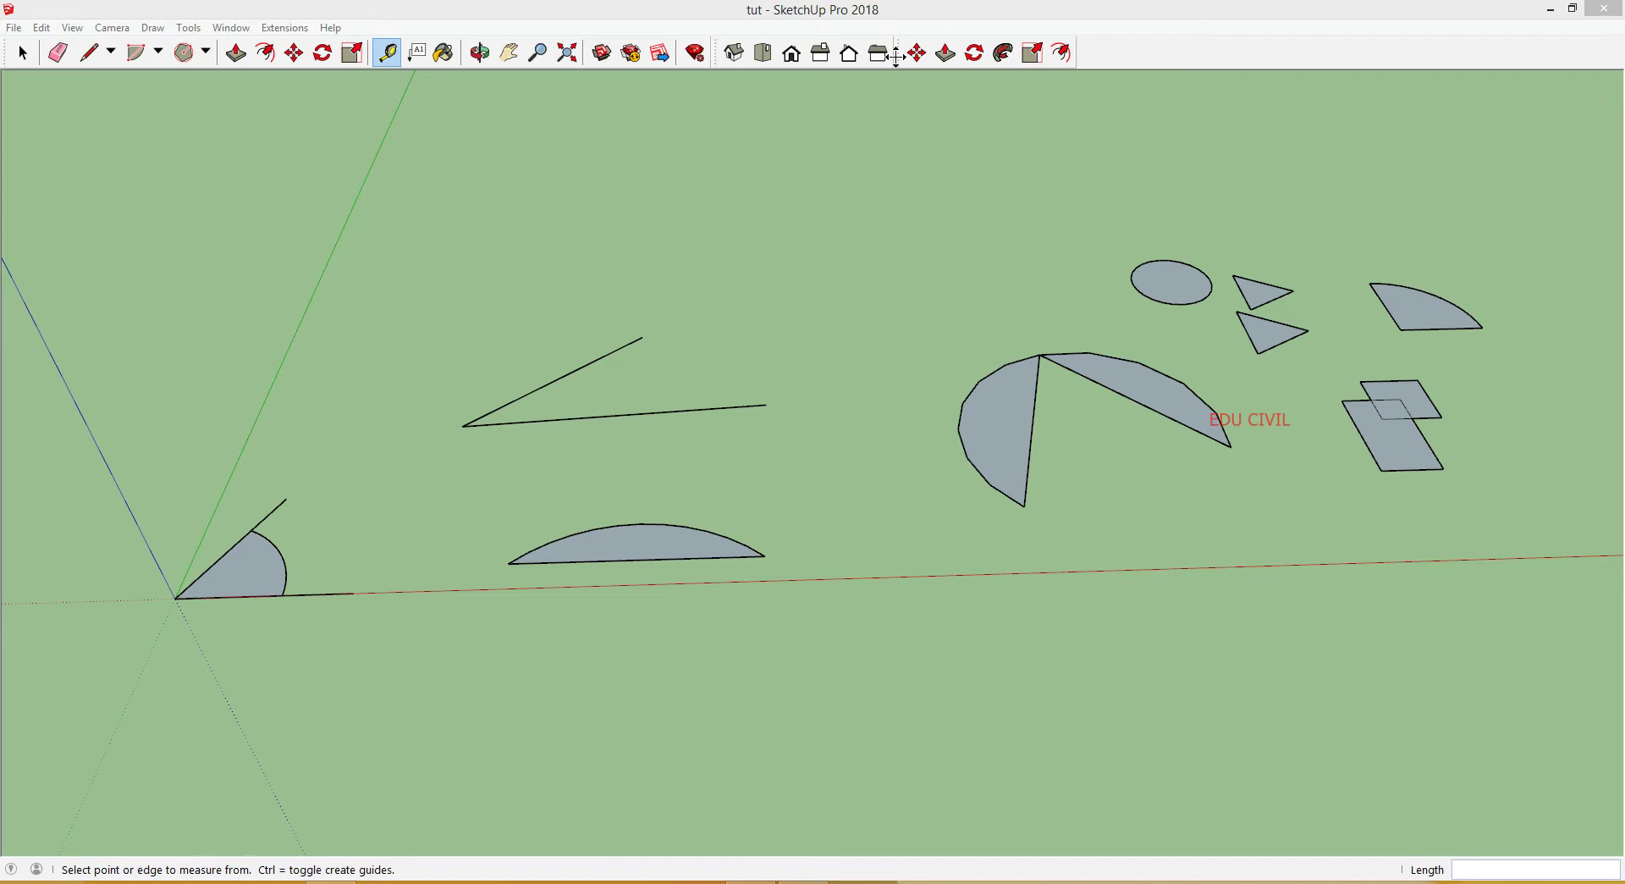
{"action": "right_click", "coordinate": [896, 58]}
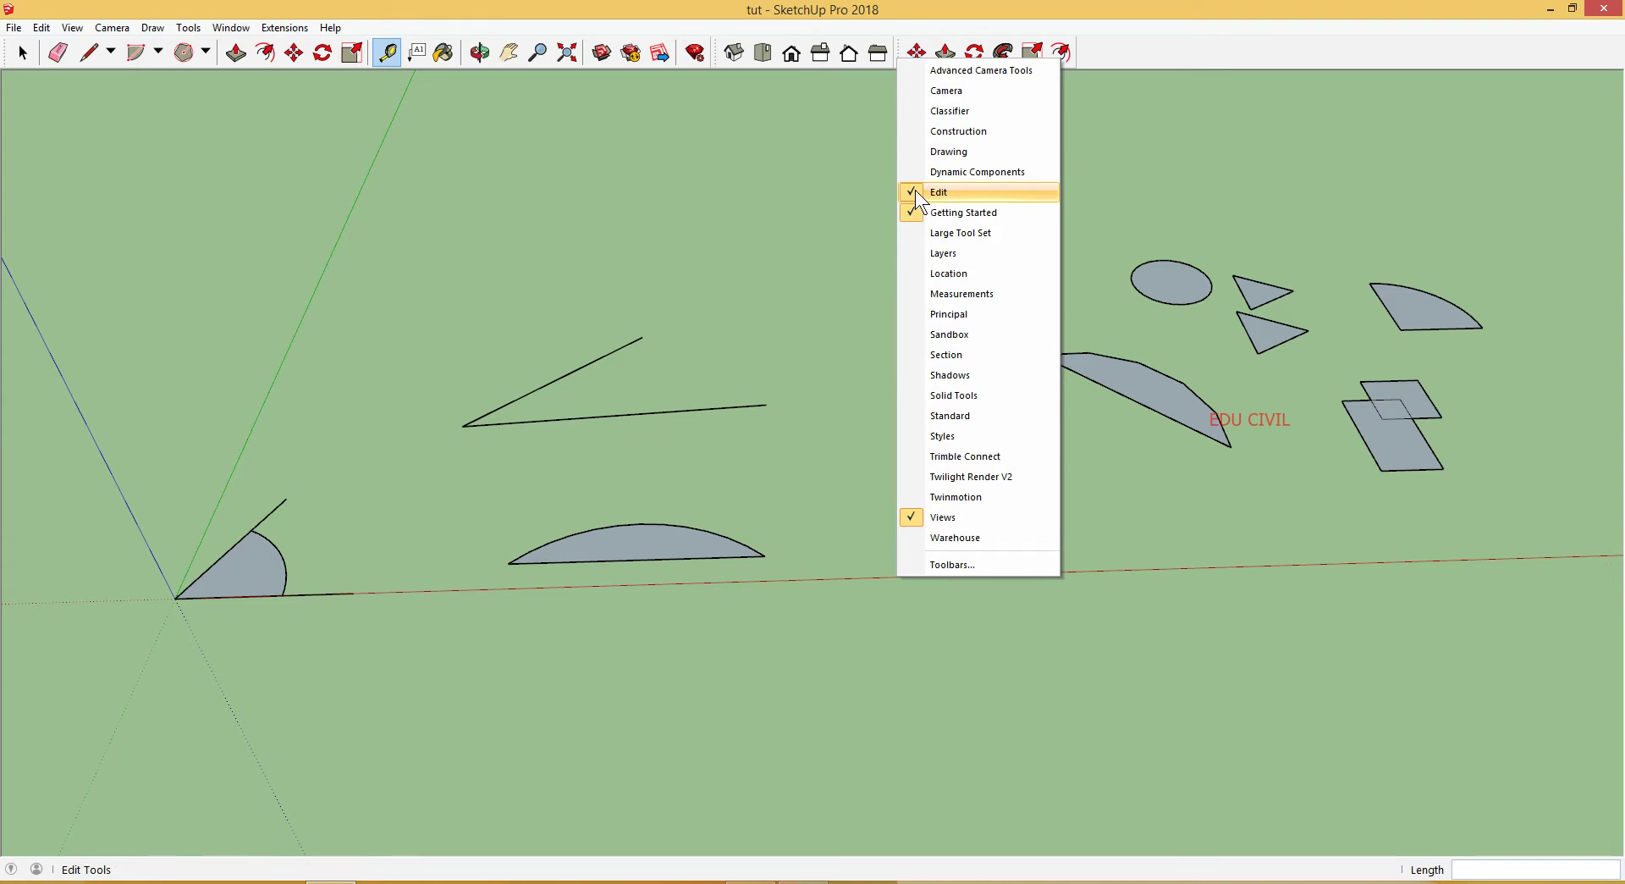
{"action": "left_click", "coordinate": [1105, 105]}
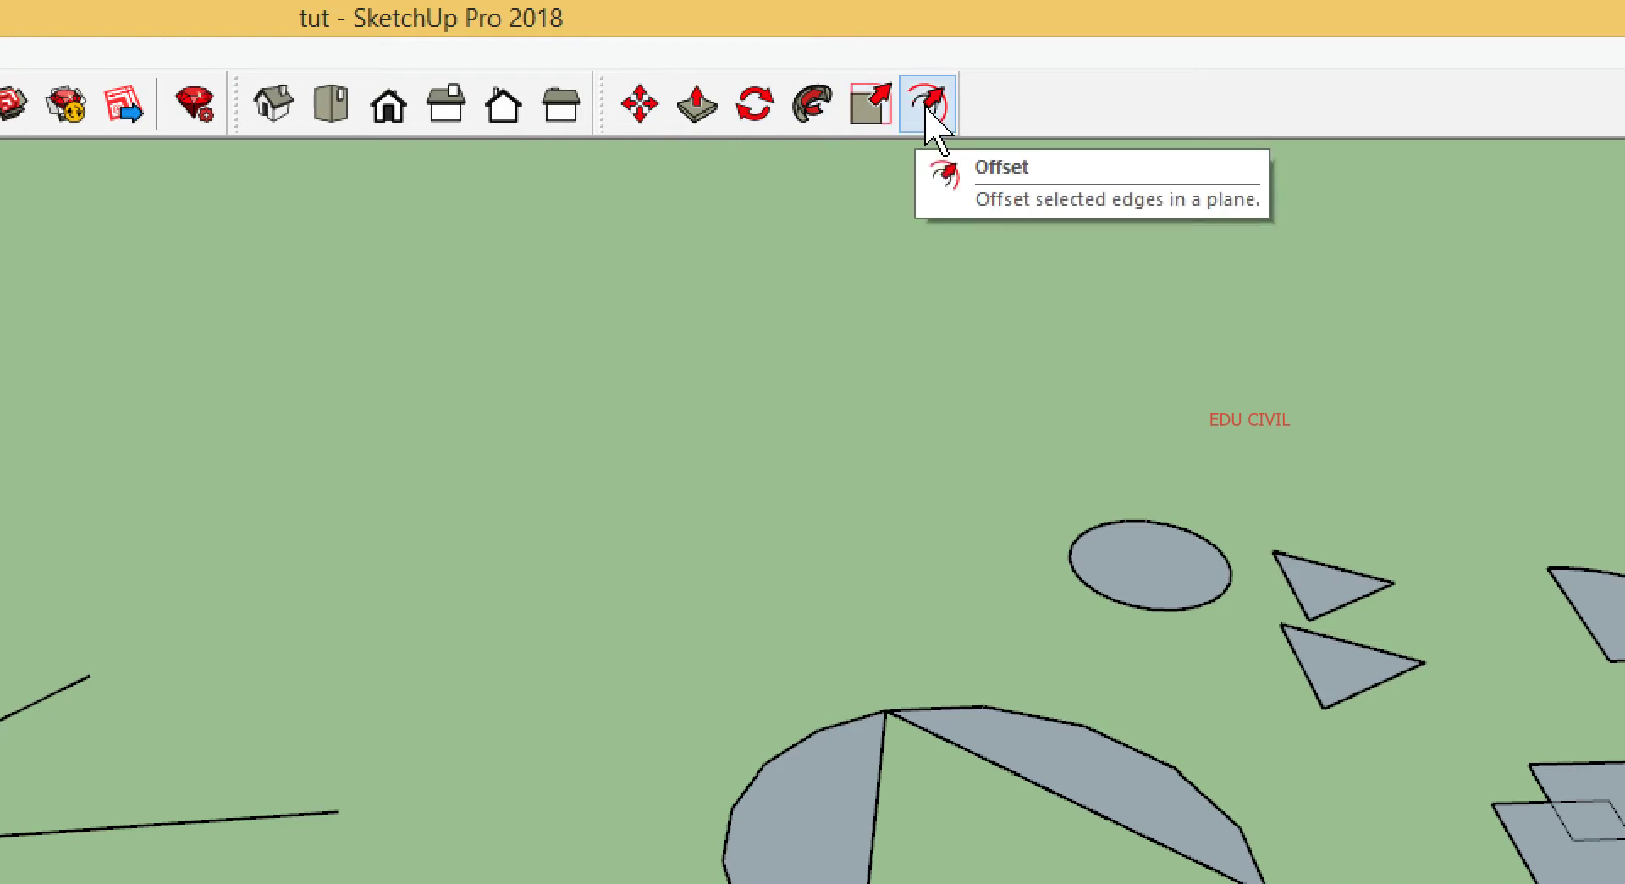
{"action": "key", "text": "t"}
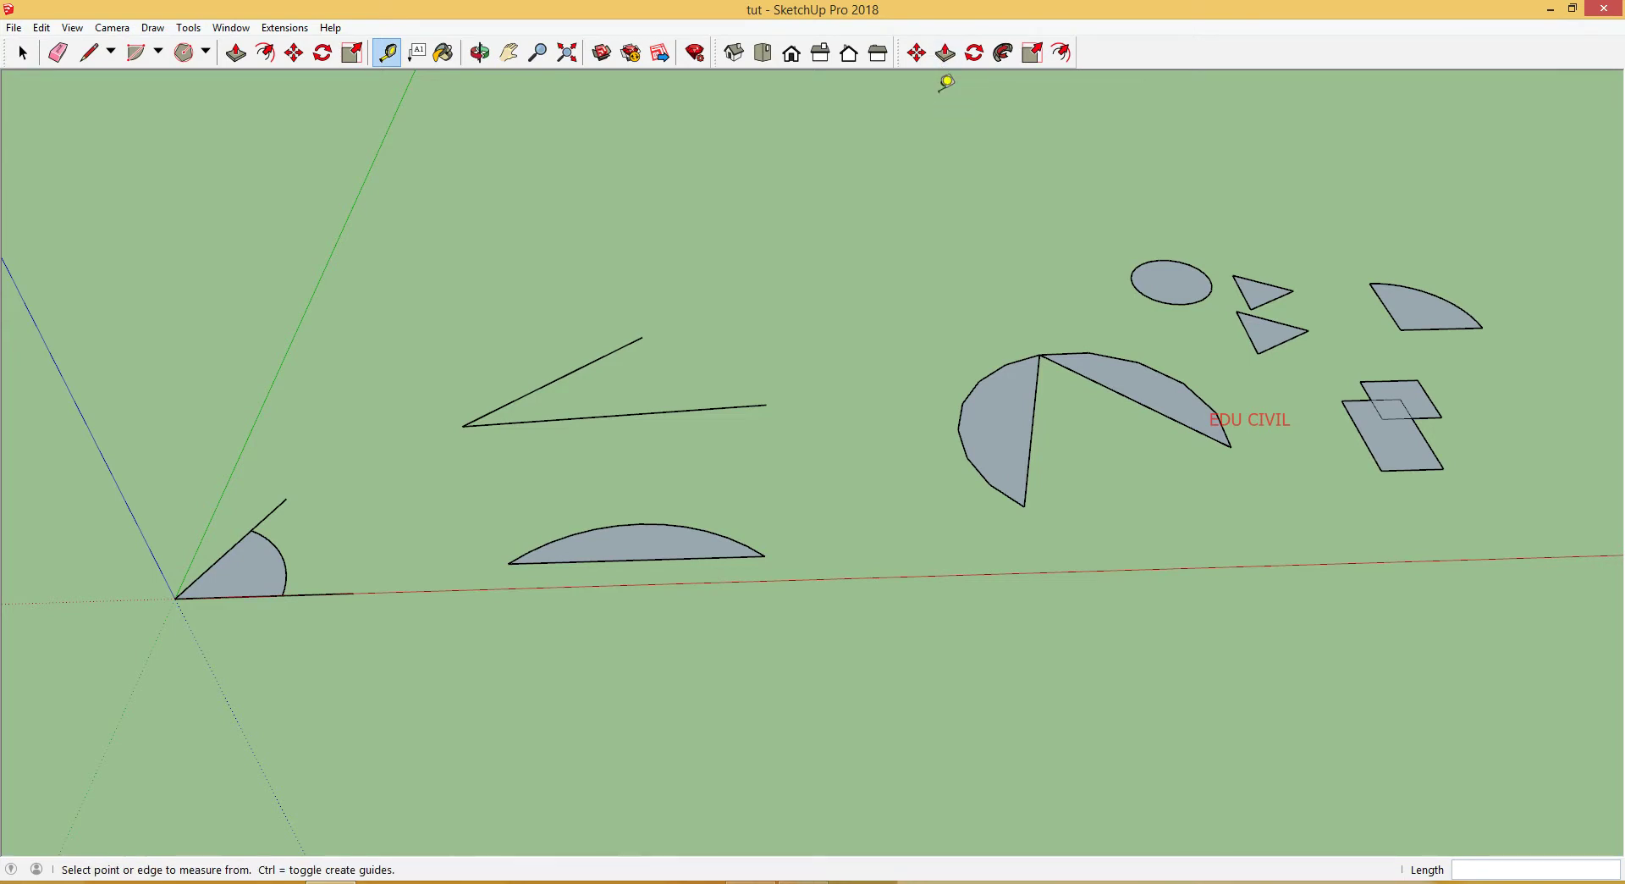
Step: Try extruding the circular sector at the origin upward with Push/Pull, and undo the extrusion
{"action": "key", "text": "p"}
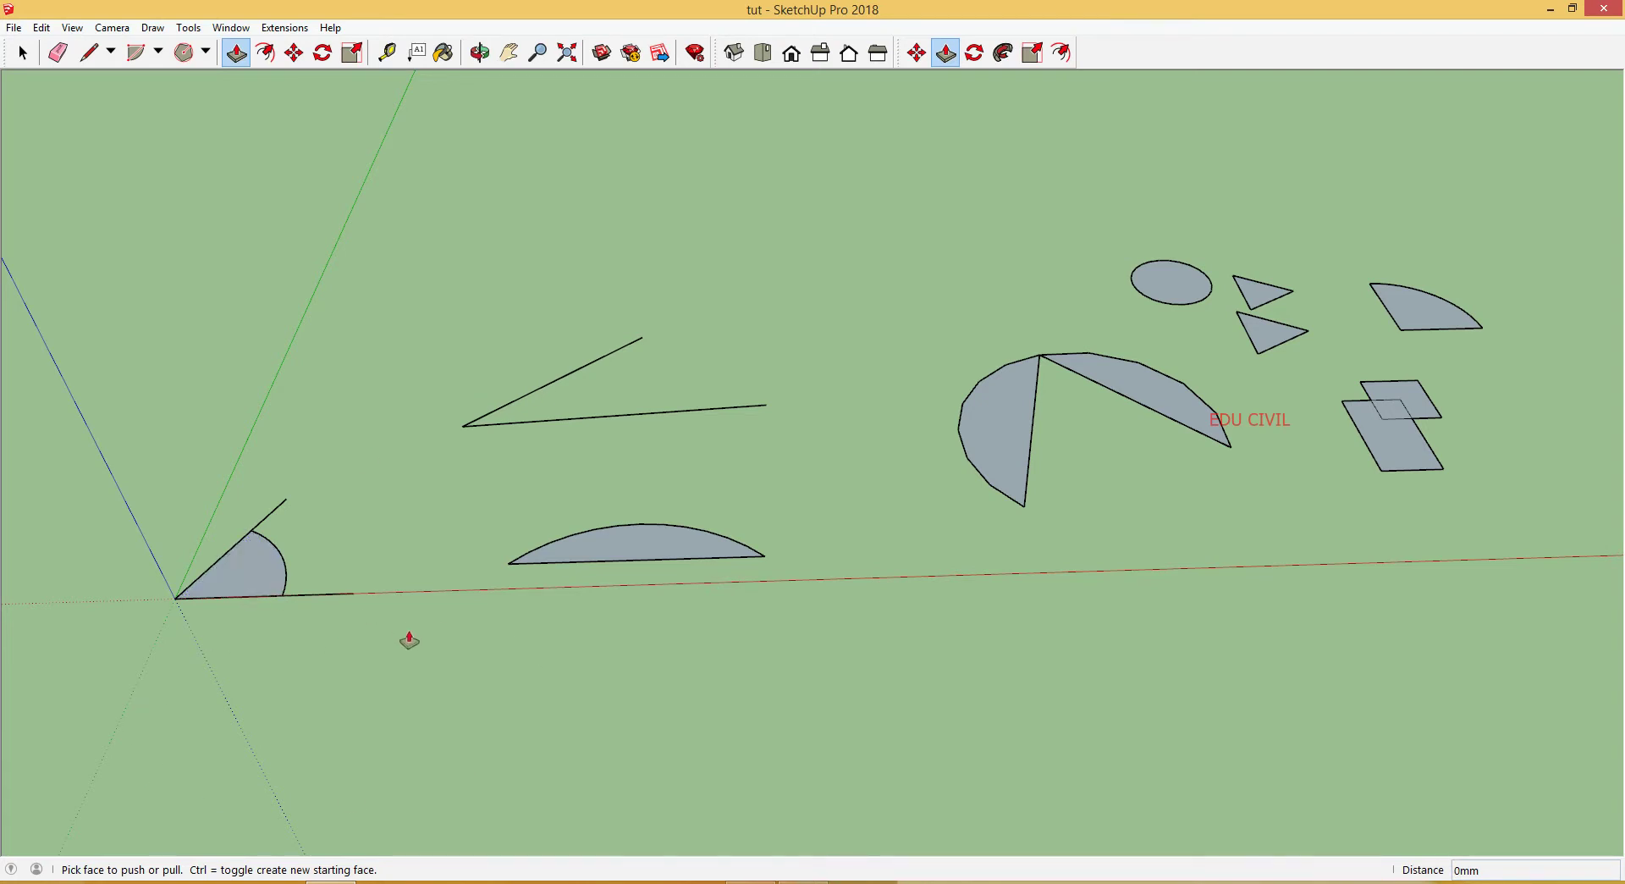
{"action": "middle_click_drag", "start_coordinate": [265, 624], "coordinate": [345, 597]}
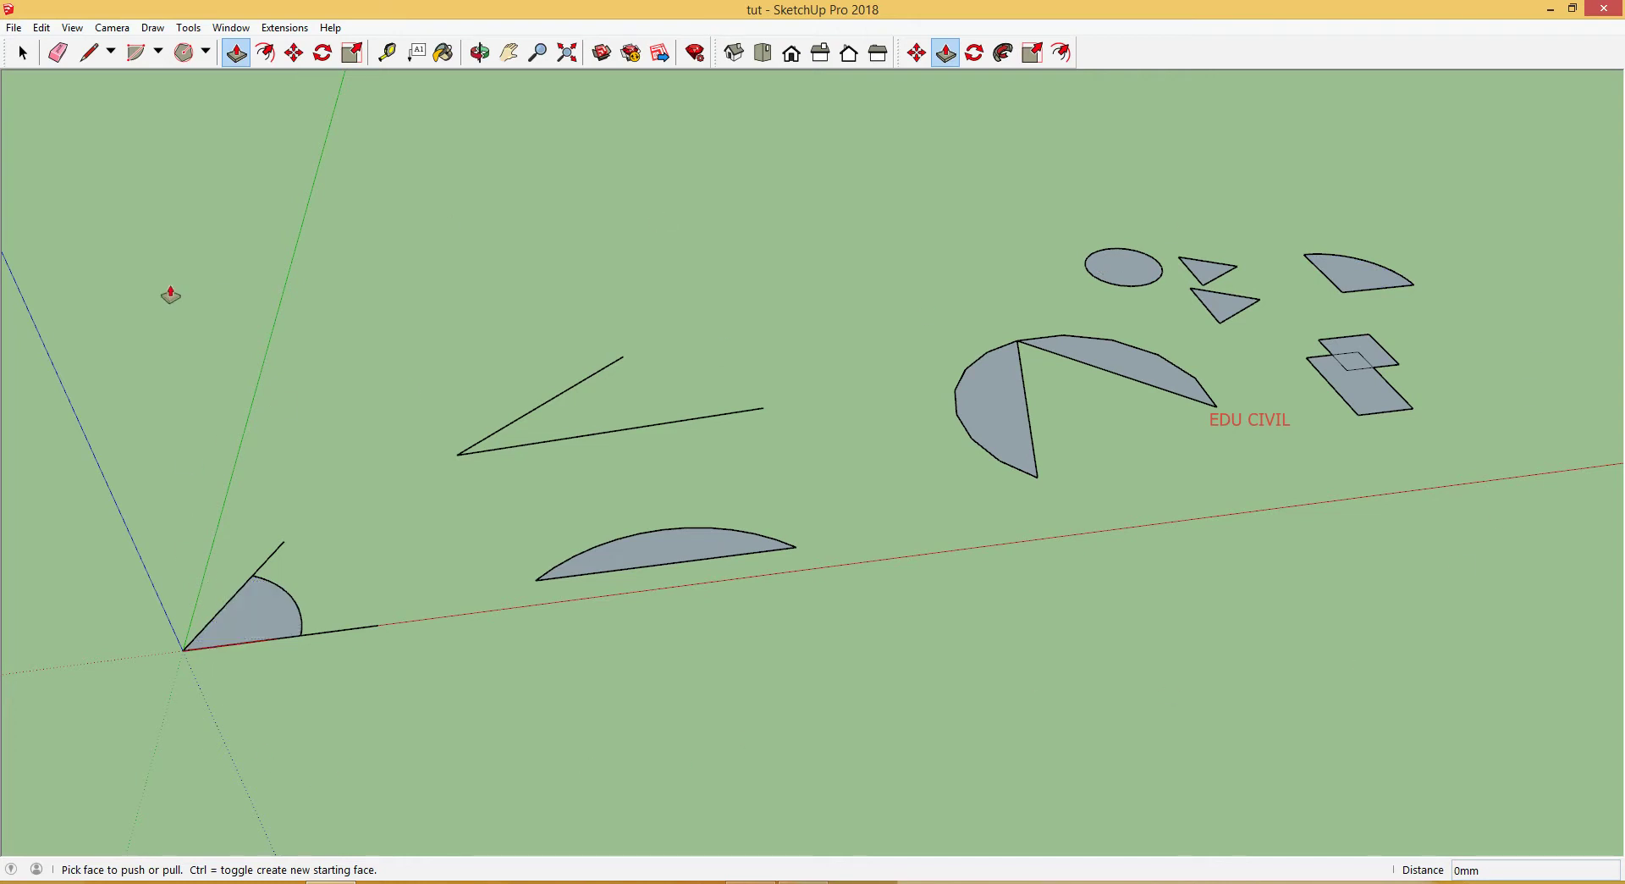
{"action": "left_click", "coordinate": [734, 53]}
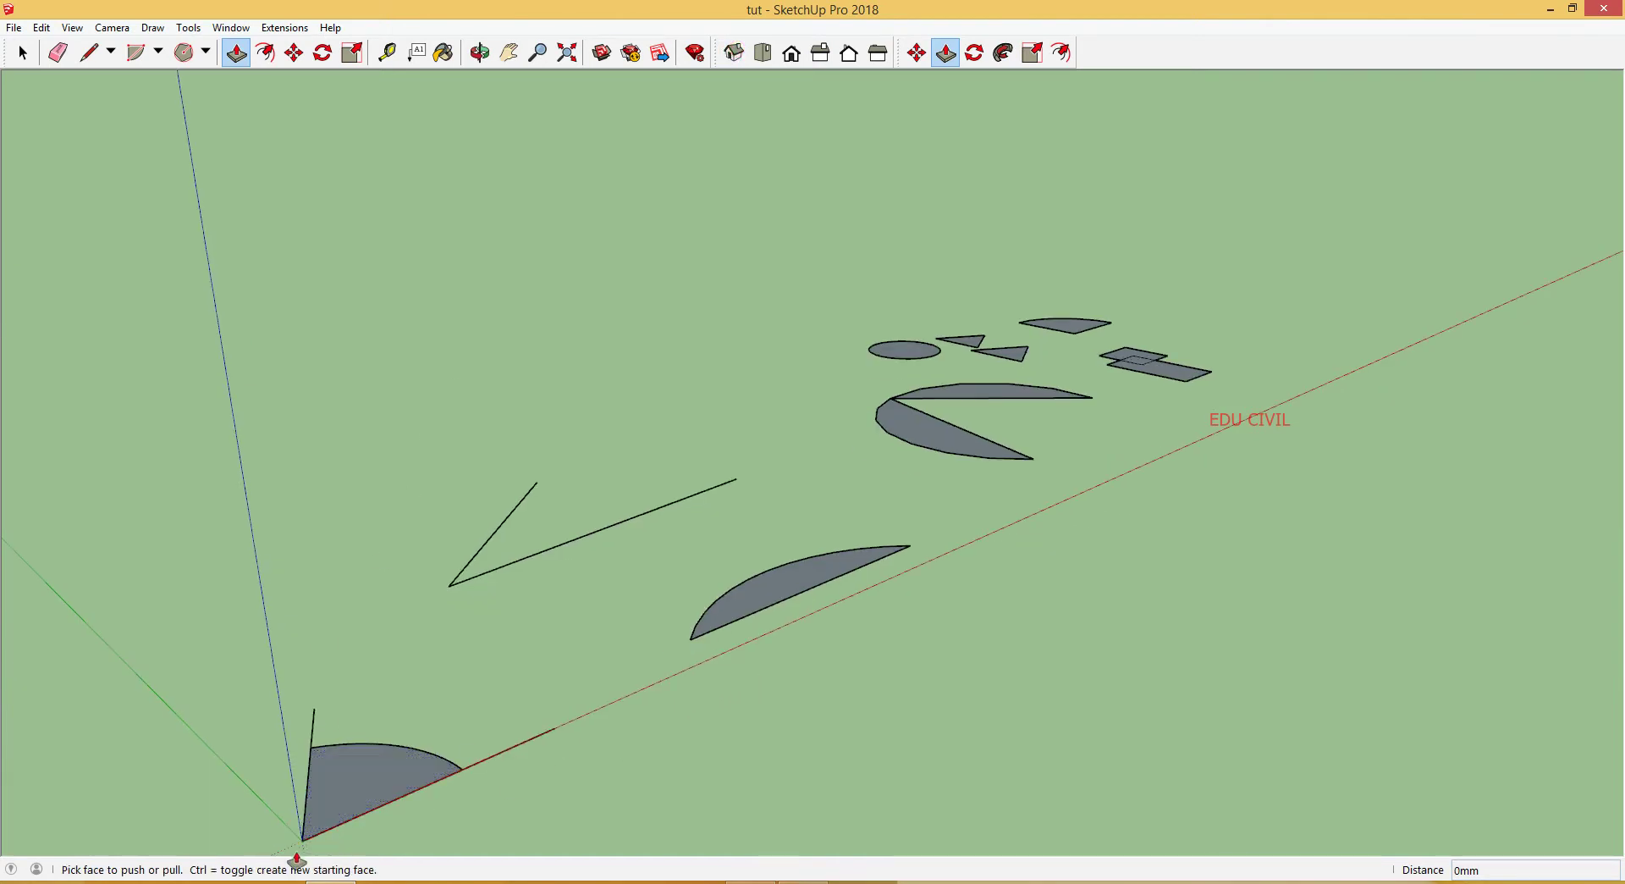
{"action": "scroll", "coordinate": [374, 827], "scroll_direction": "up", "scroll_amount": 5}
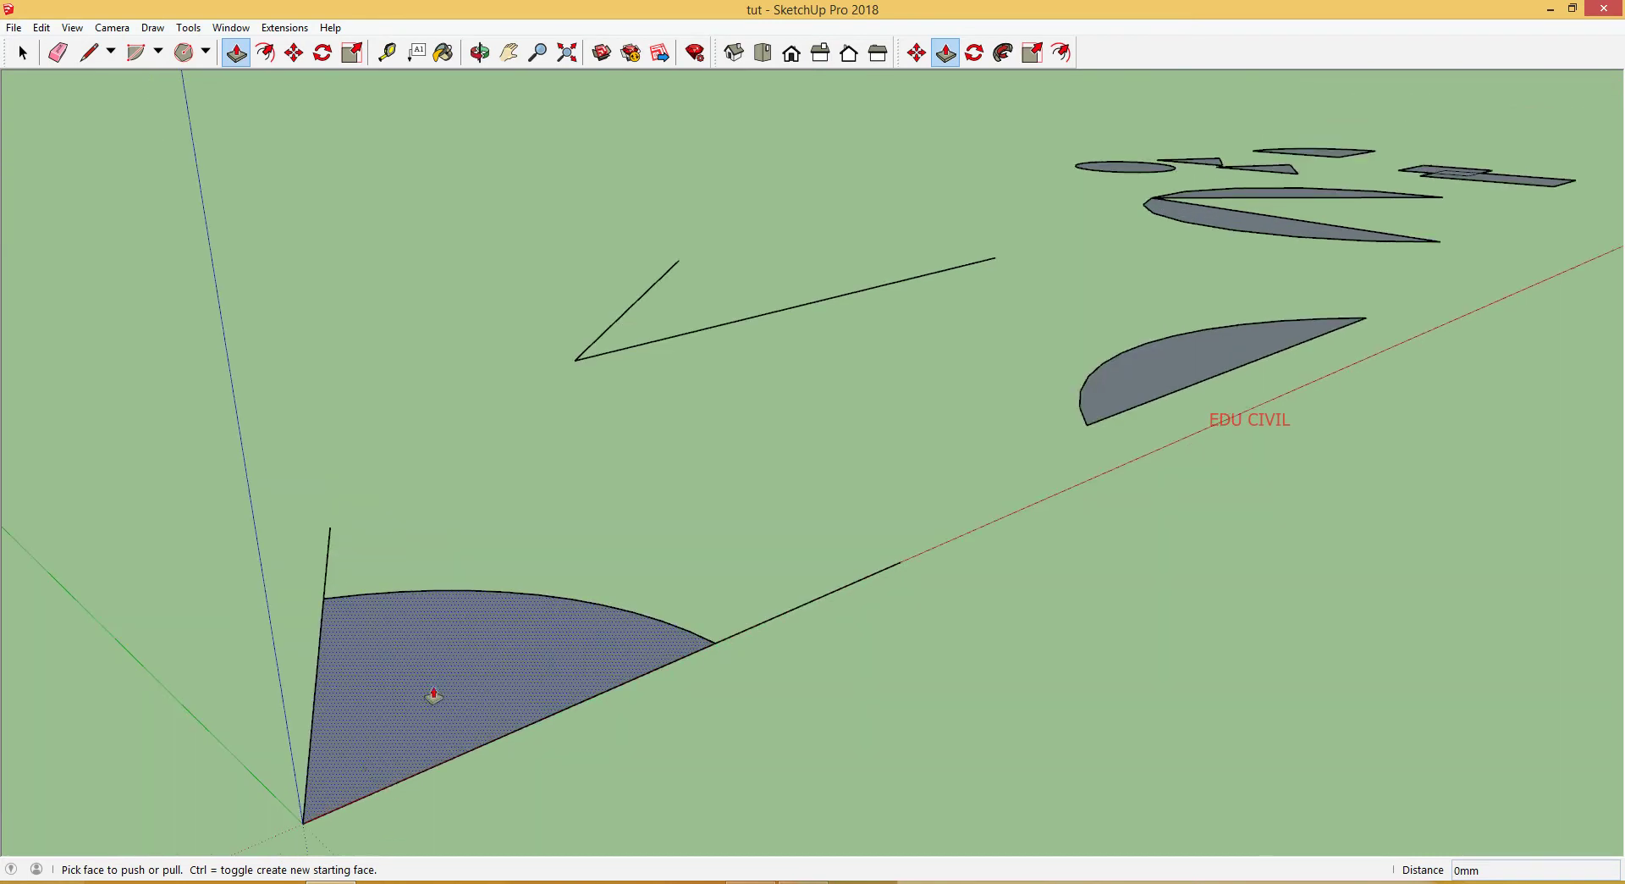
{"action": "left_click", "coordinate": [464, 681]}
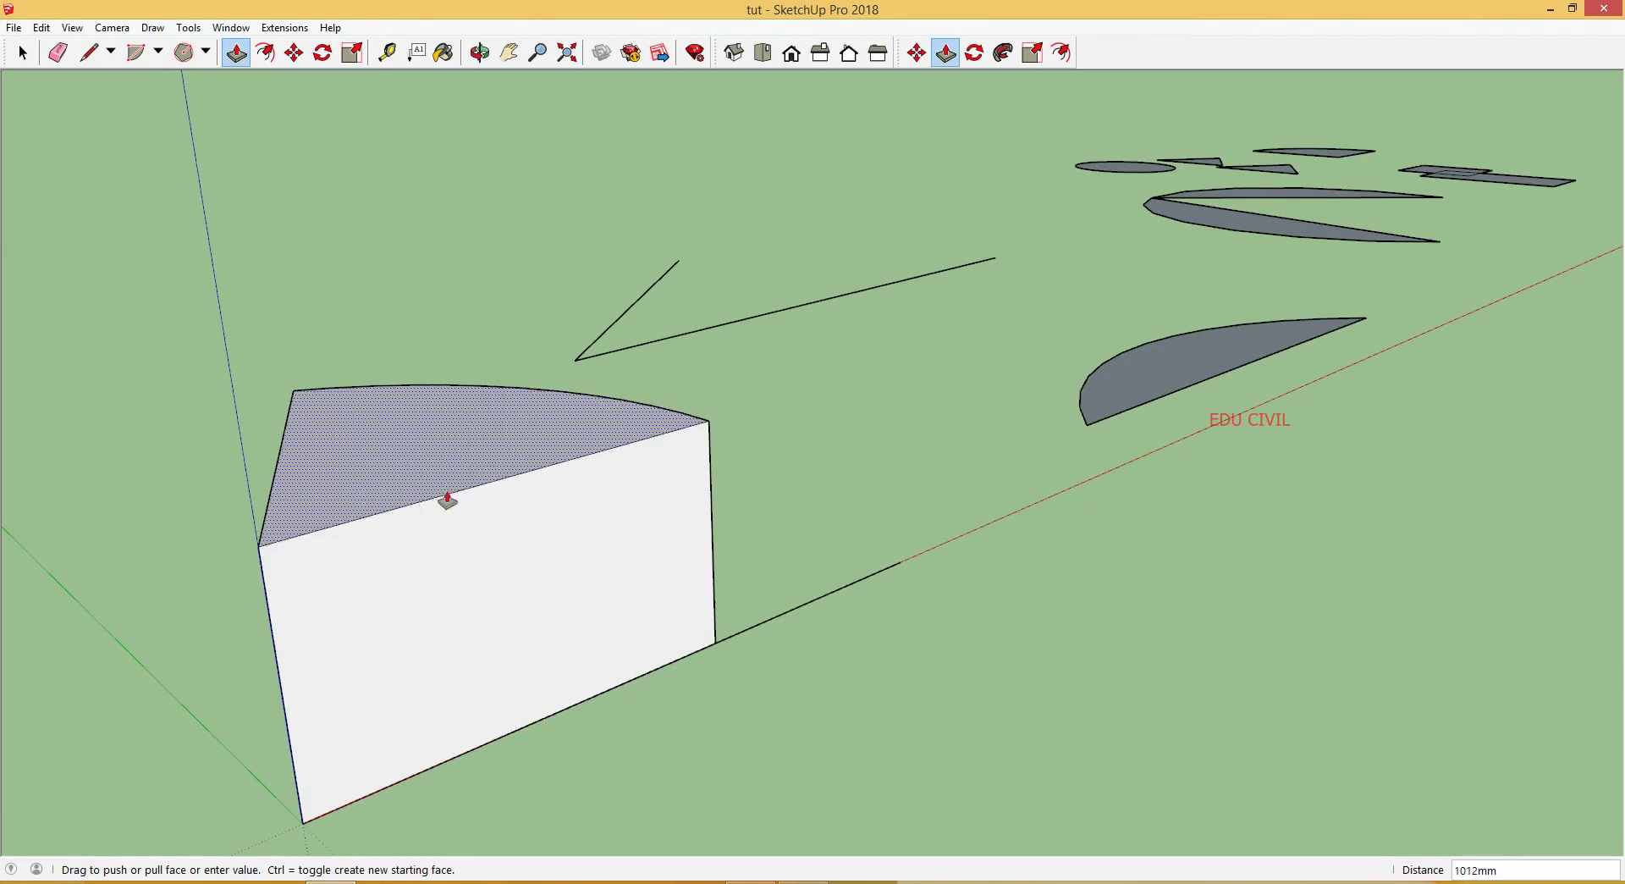
{"action": "left_click", "coordinate": [475, 648]}
{"action": "key", "text": "ctrl+z"}
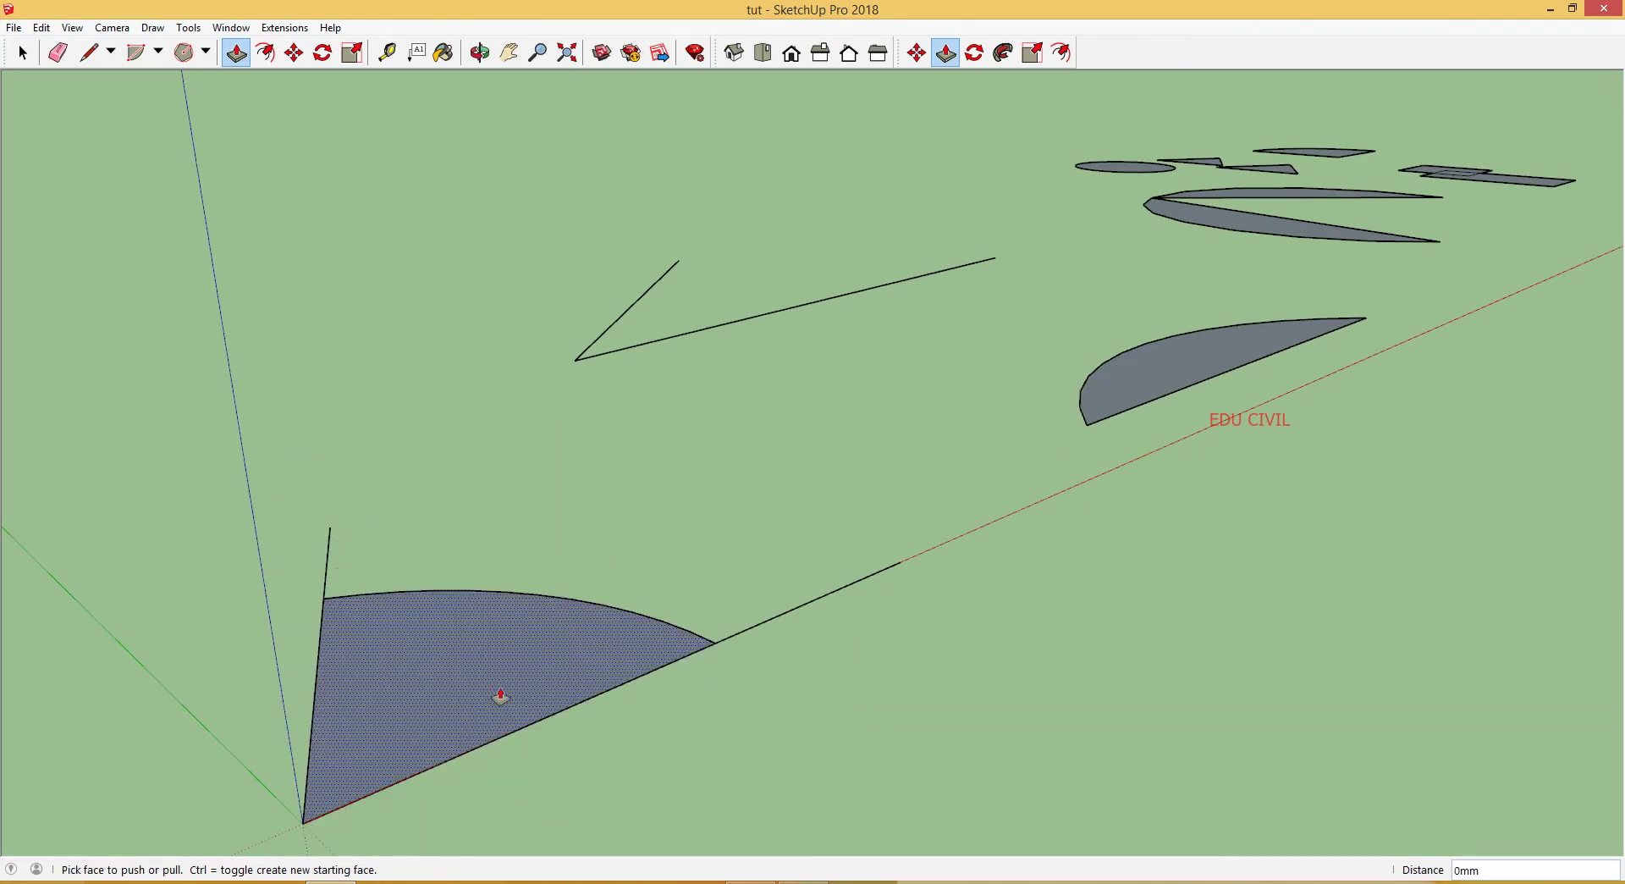
Step: Extrude the circular sector at the origin upward by 1000 mm with Push/Pull
{"action": "left_click", "coordinate": [474, 683]}
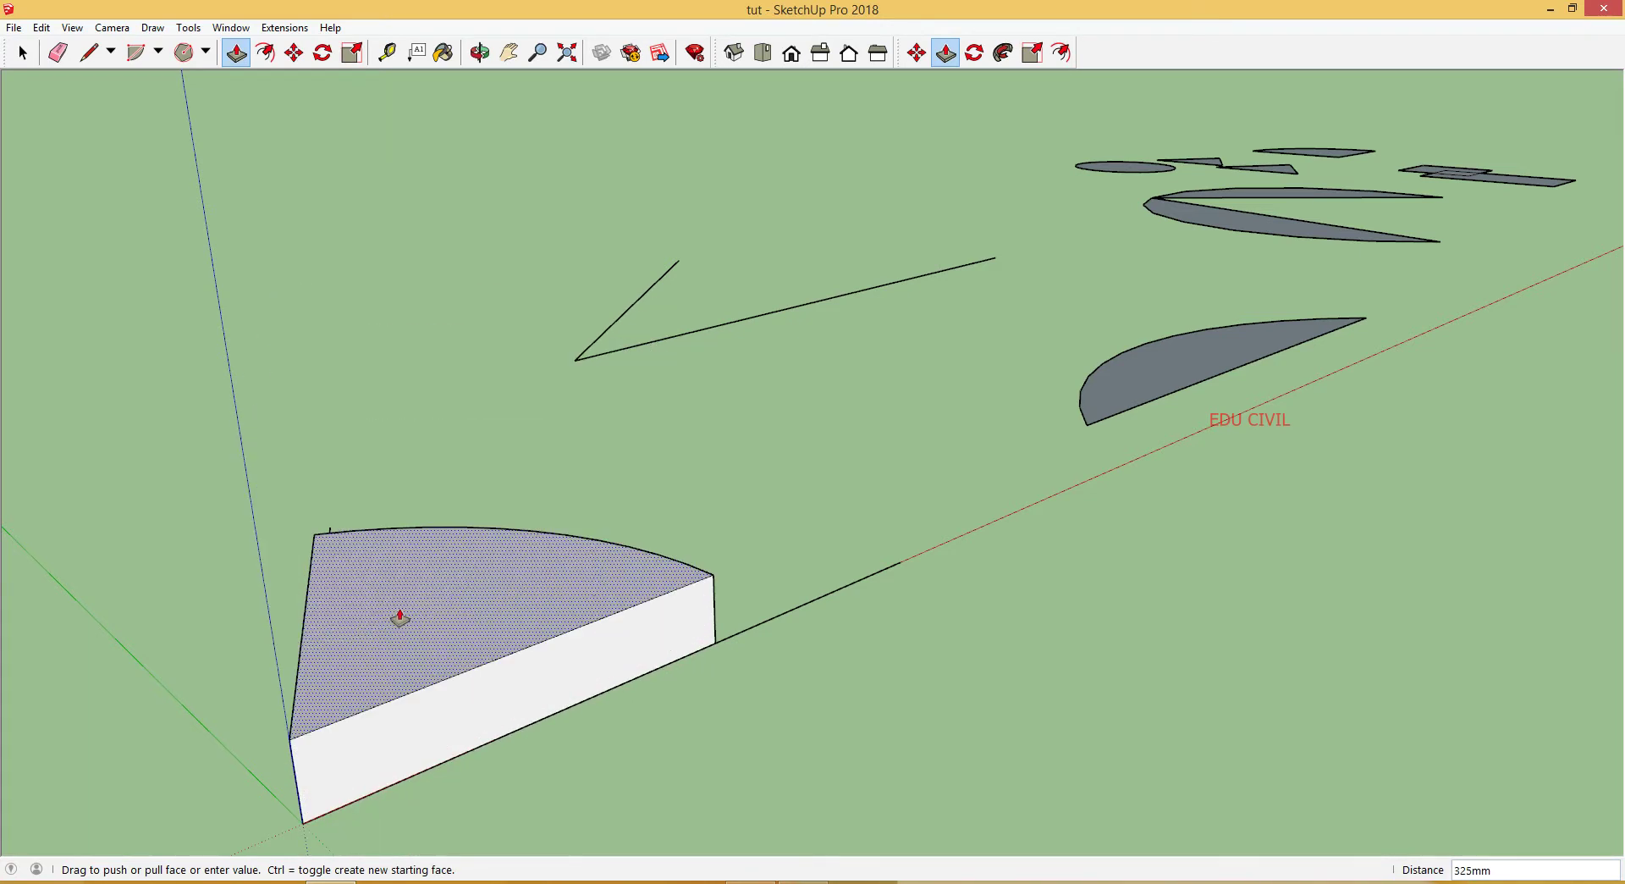
{"action": "middle_click_drag", "start_coordinate": [570, 530], "coordinate": [279, 544]}
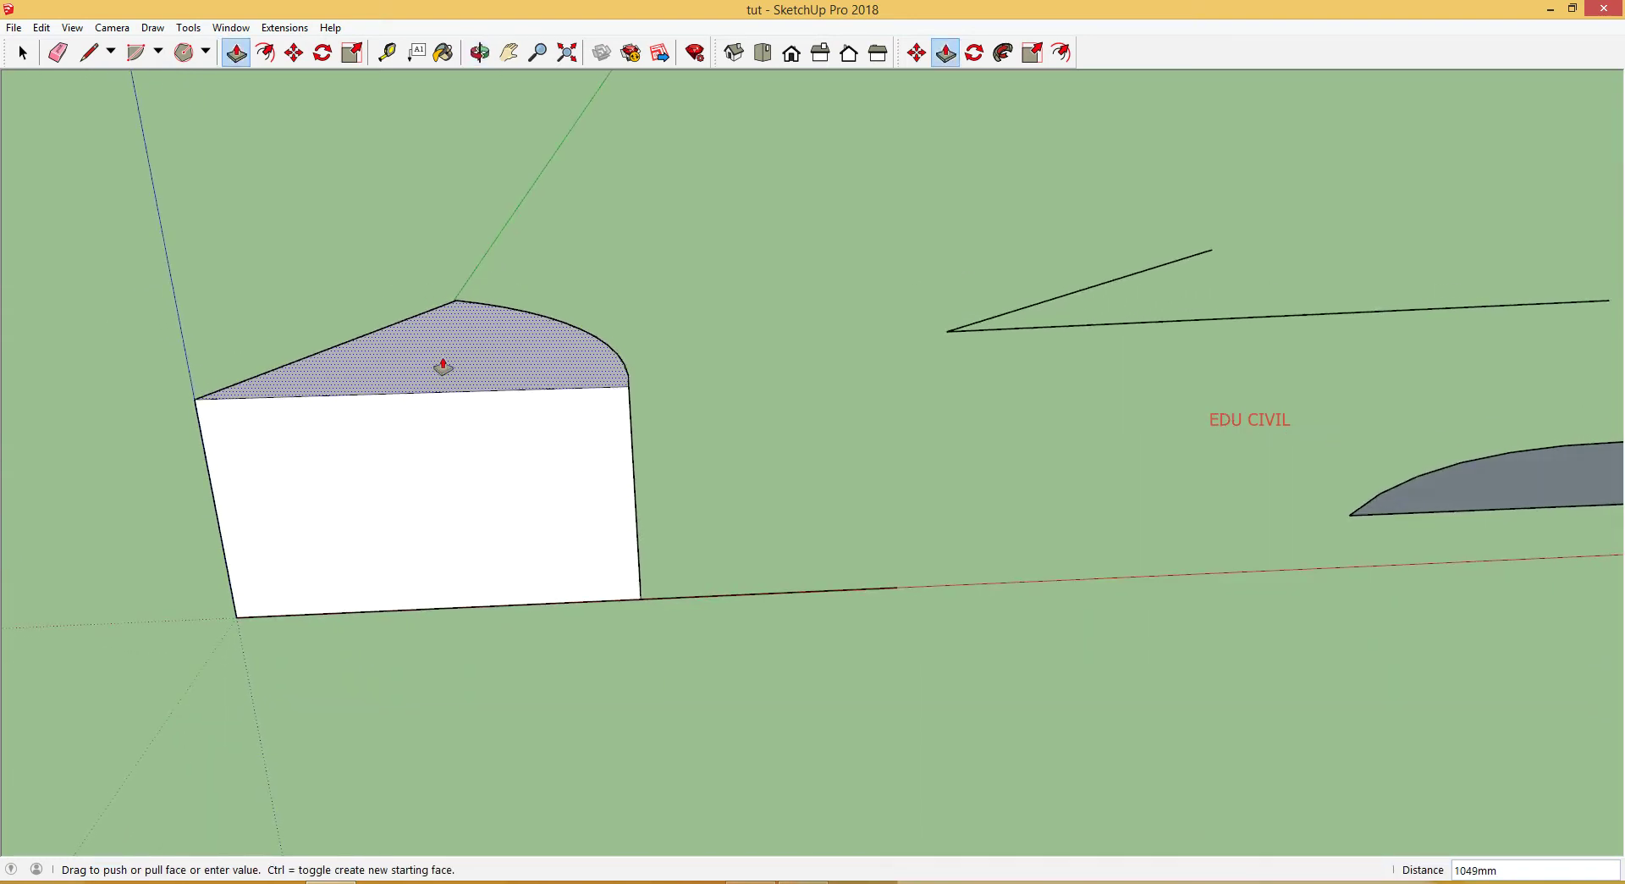
{"action": "type", "text": "100"}
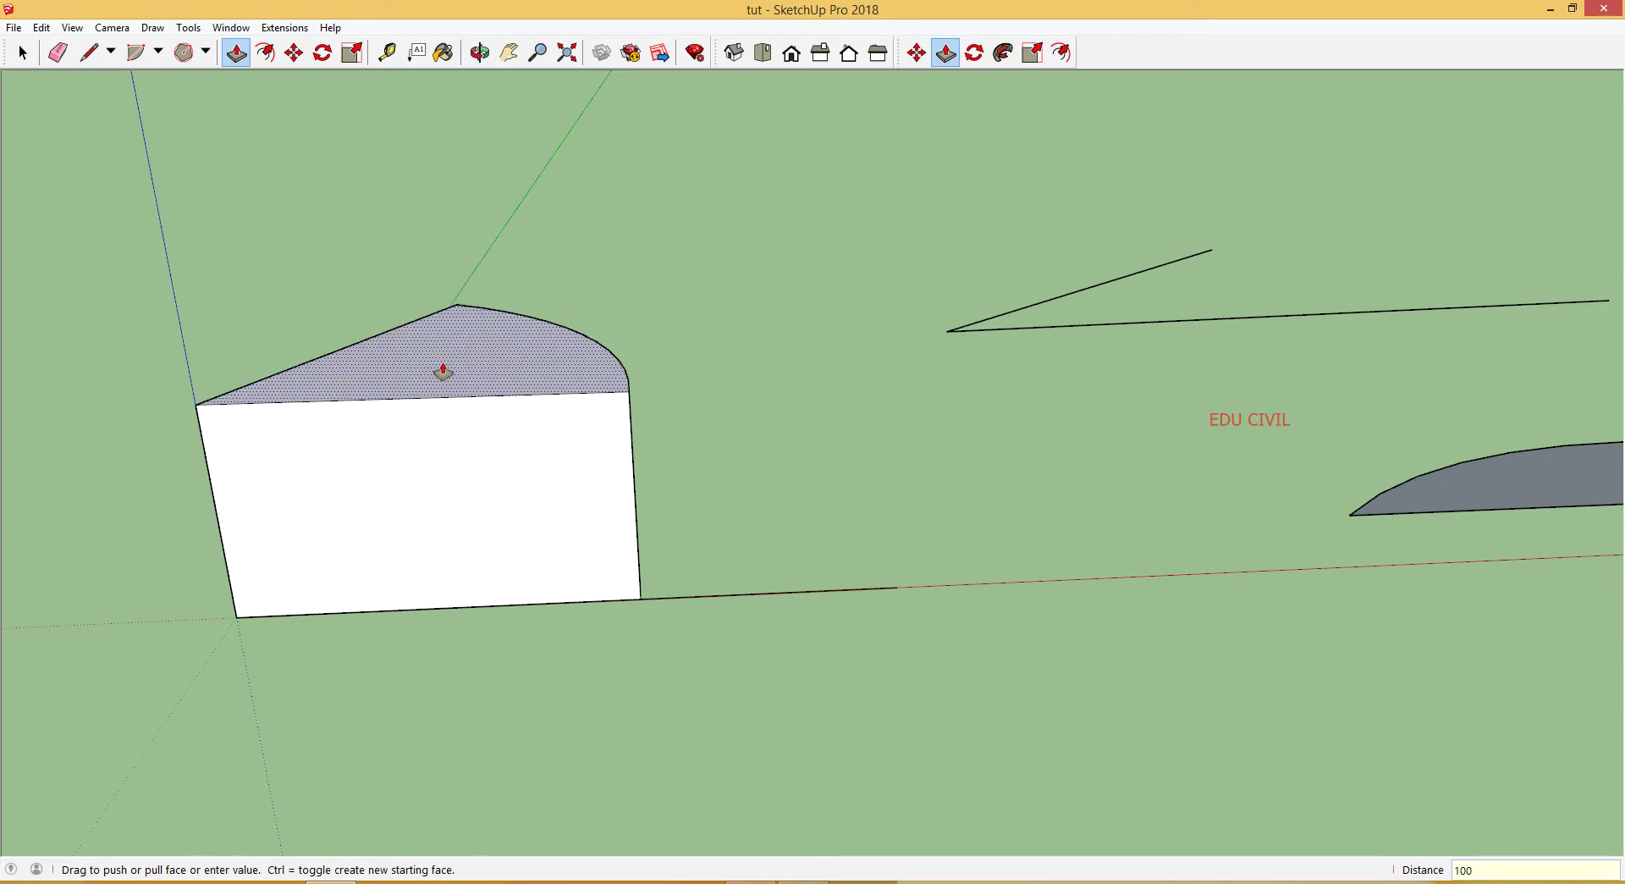
{"action": "type", "text": "0"}
{"action": "key", "text": "Return"}
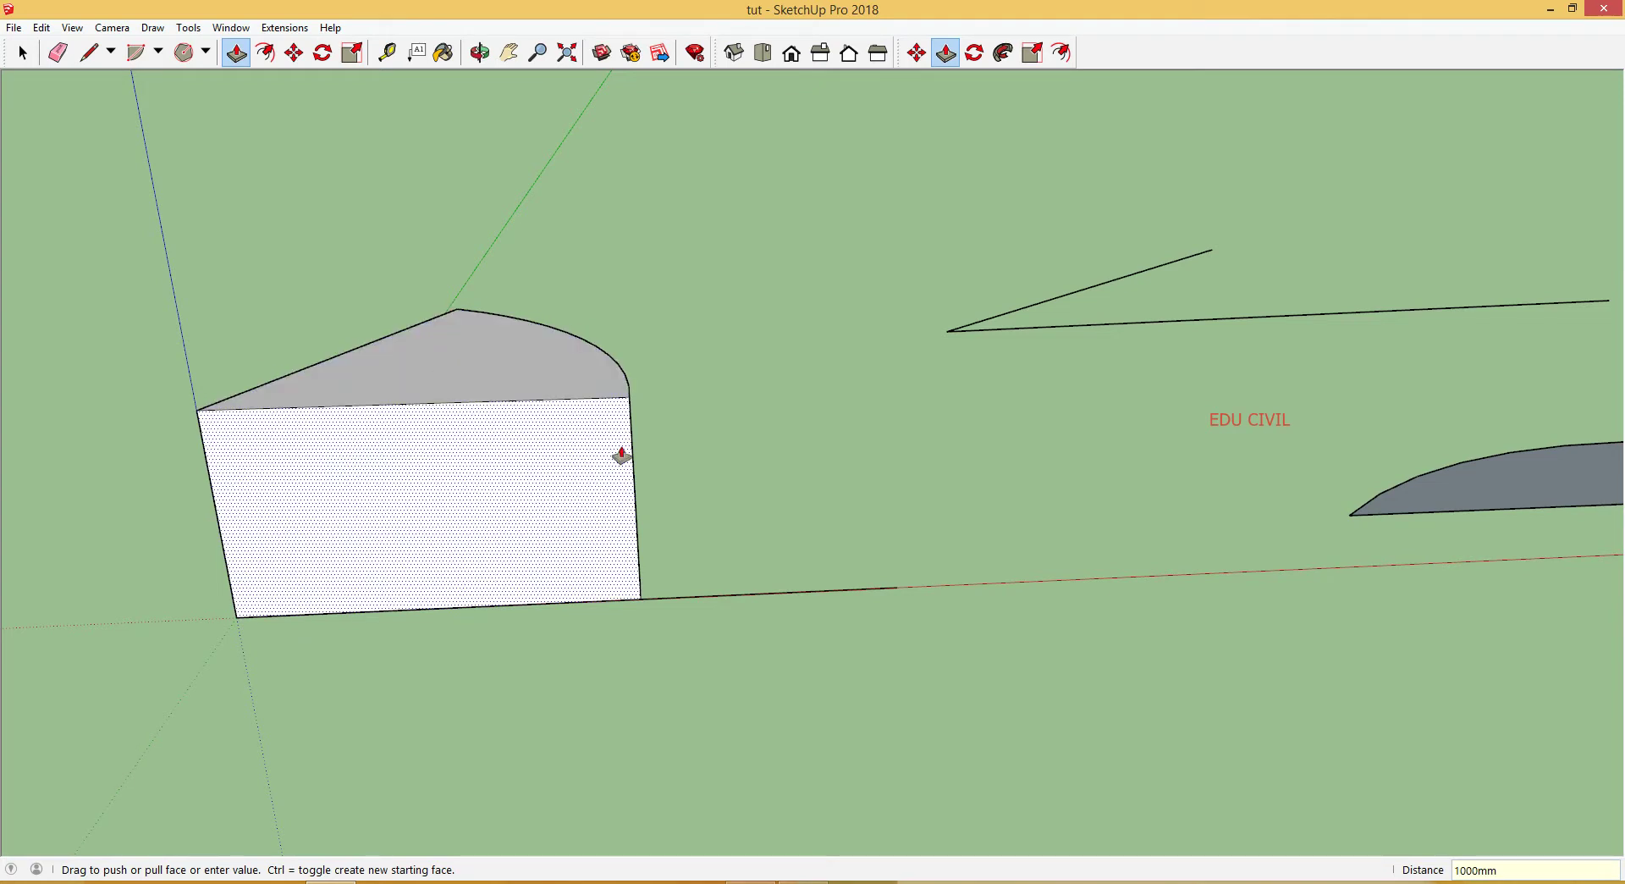
{"action": "key", "text": "o"}
{"action": "left_click_drag", "start_coordinate": [646, 449], "coordinate": [141, 391]}
{"action": "left_click_drag", "start_coordinate": [1118, 467], "coordinate": [206, 635]}
{"action": "key", "text": "p"}
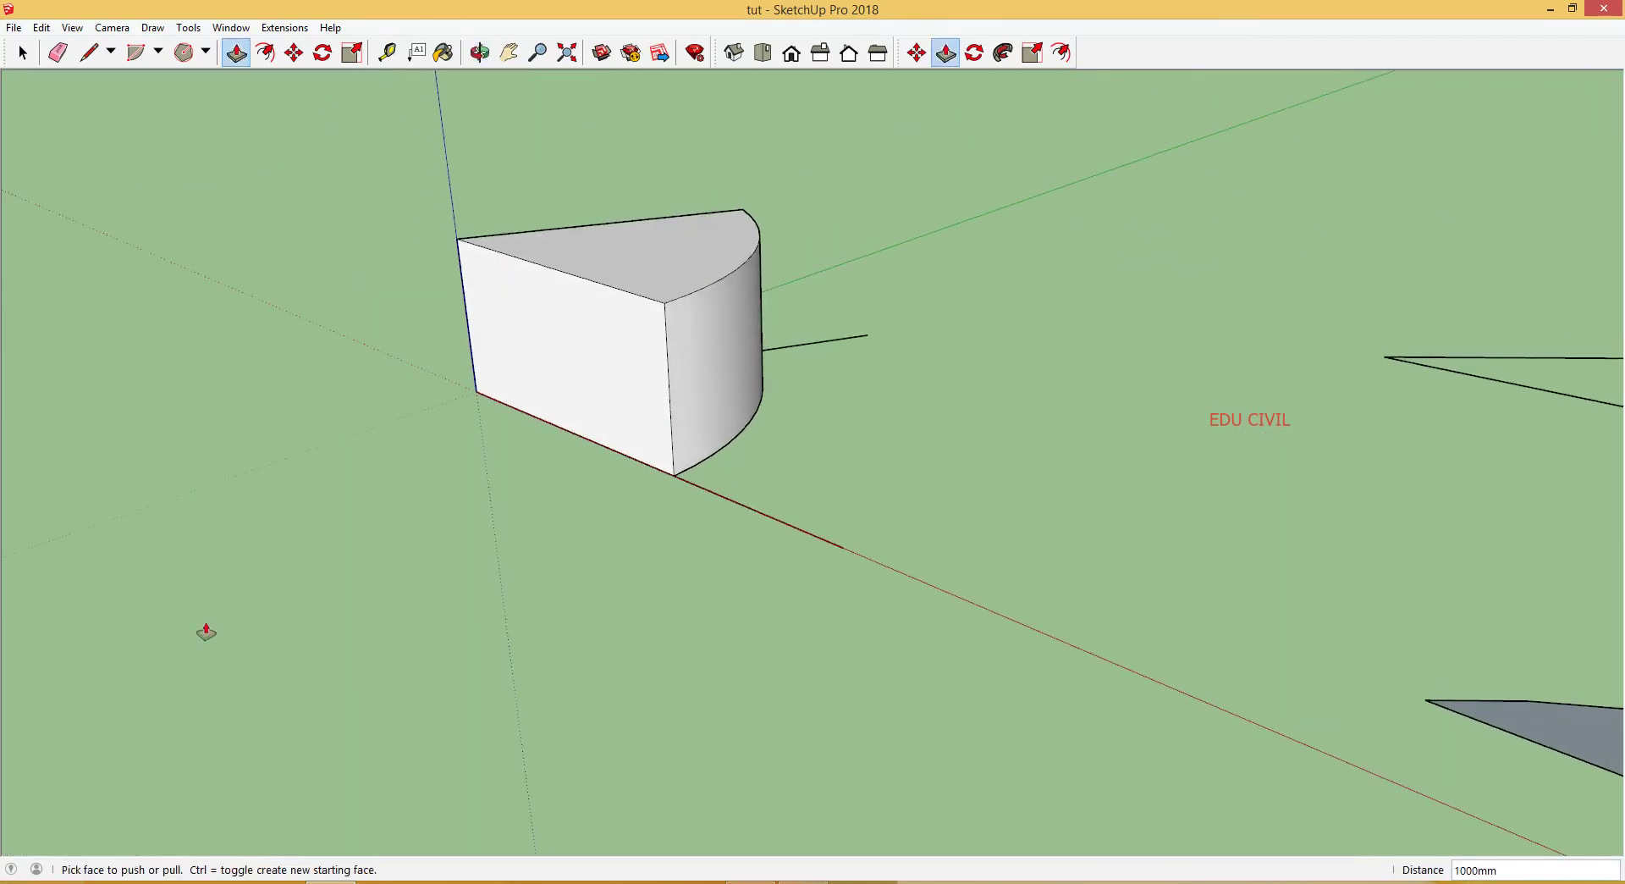
Step: Try extruding the circular segment beside the red axis, both freehand and with the previous distance, and undo the result
{"action": "middle_click_drag", "start_coordinate": [207, 635], "coordinate": [356, 581]}
{"action": "scroll", "coordinate": [1084, 667], "scroll_direction": "down", "scroll_amount": 3}
{"action": "middle_click_drag", "start_coordinate": [1084, 667], "coordinate": [911, 657]}
{"action": "scroll", "coordinate": [1542, 620], "scroll_direction": "down", "scroll_amount": 2}
{"action": "scroll", "coordinate": [1462, 611], "scroll_direction": "up", "scroll_amount": 5}
{"action": "scroll", "coordinate": [1263, 624], "scroll_direction": "up", "scroll_amount": 1}
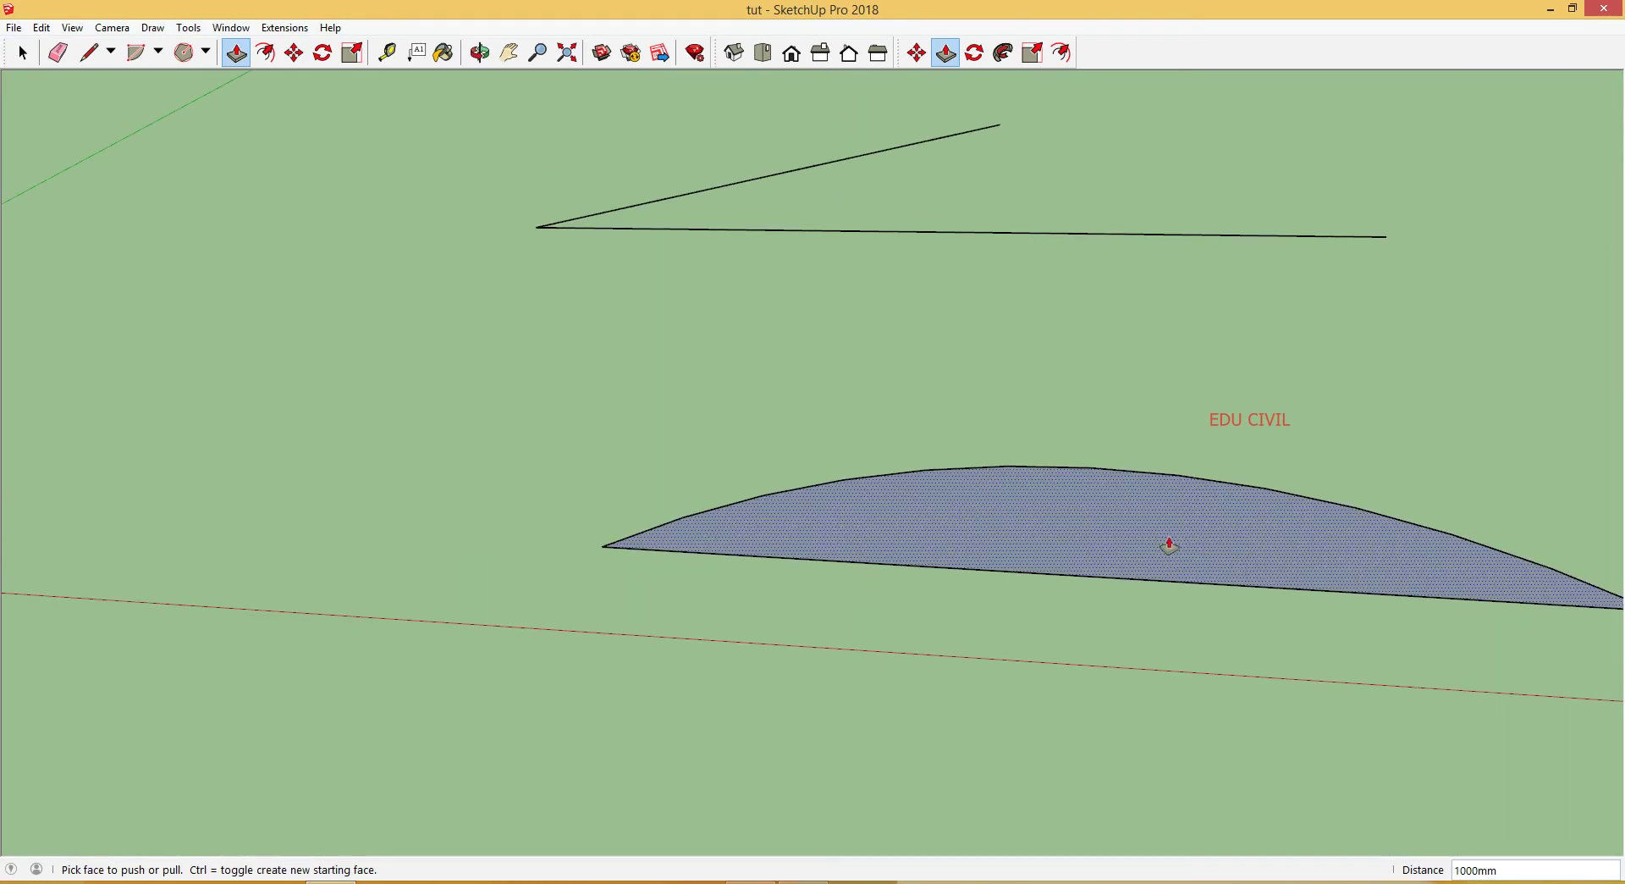
{"action": "left_click_drag", "start_coordinate": [1168, 544], "coordinate": [1078, 214]}
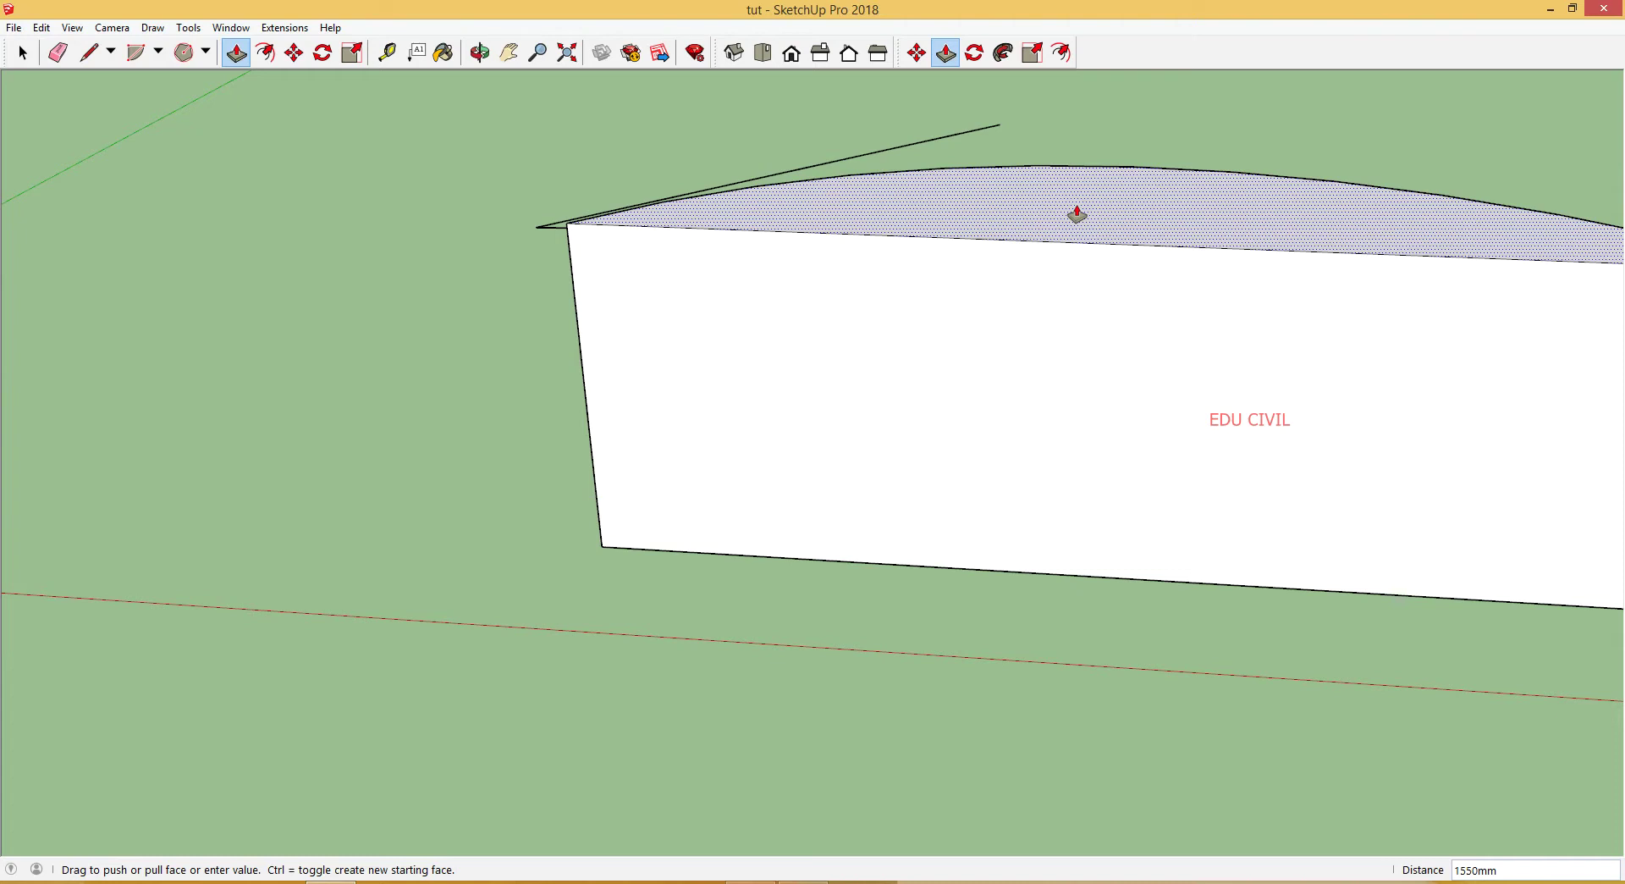
{"action": "left_click_drag", "start_coordinate": [1078, 214], "coordinate": [882, 385]}
{"action": "key", "text": "Escape"}
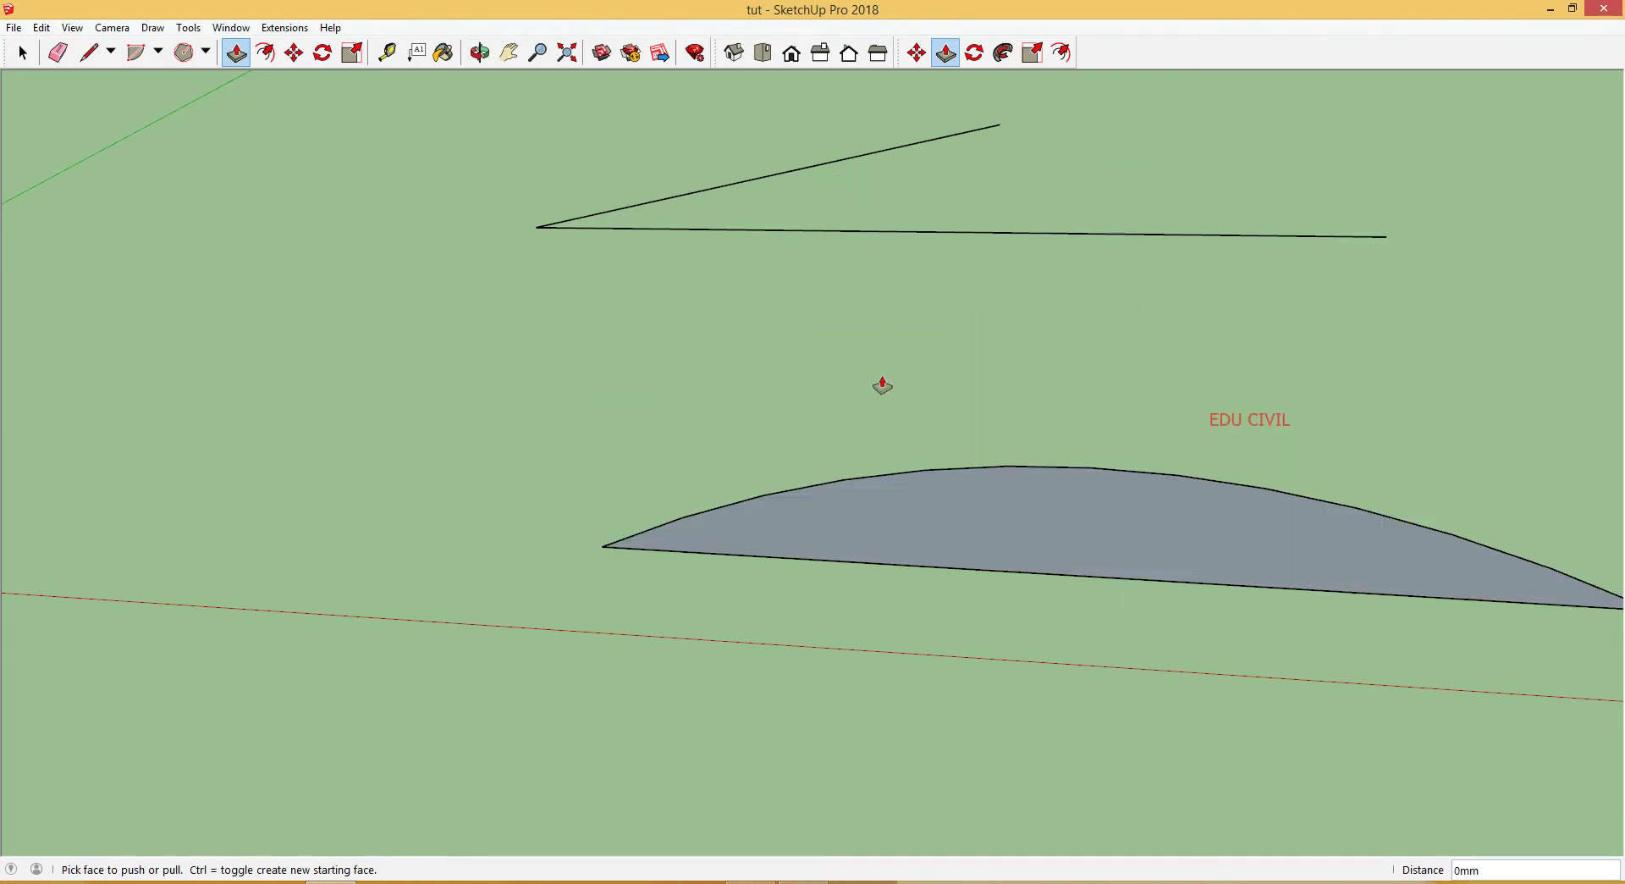
{"action": "double_click", "coordinate": [1030, 511]}
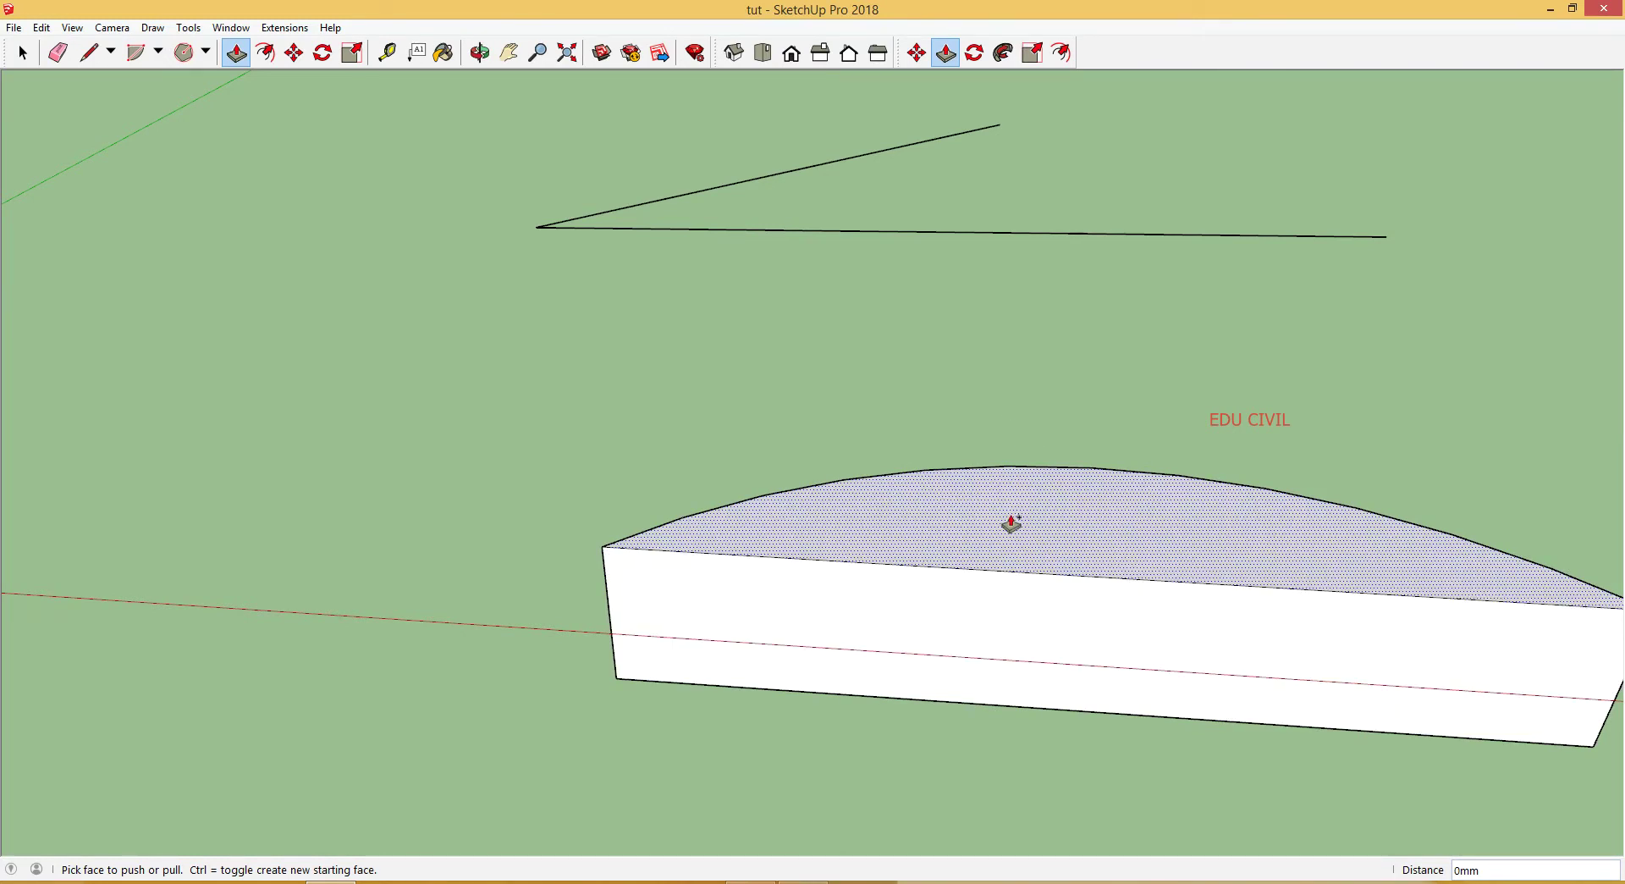
{"action": "key", "text": "ctrl+z"}
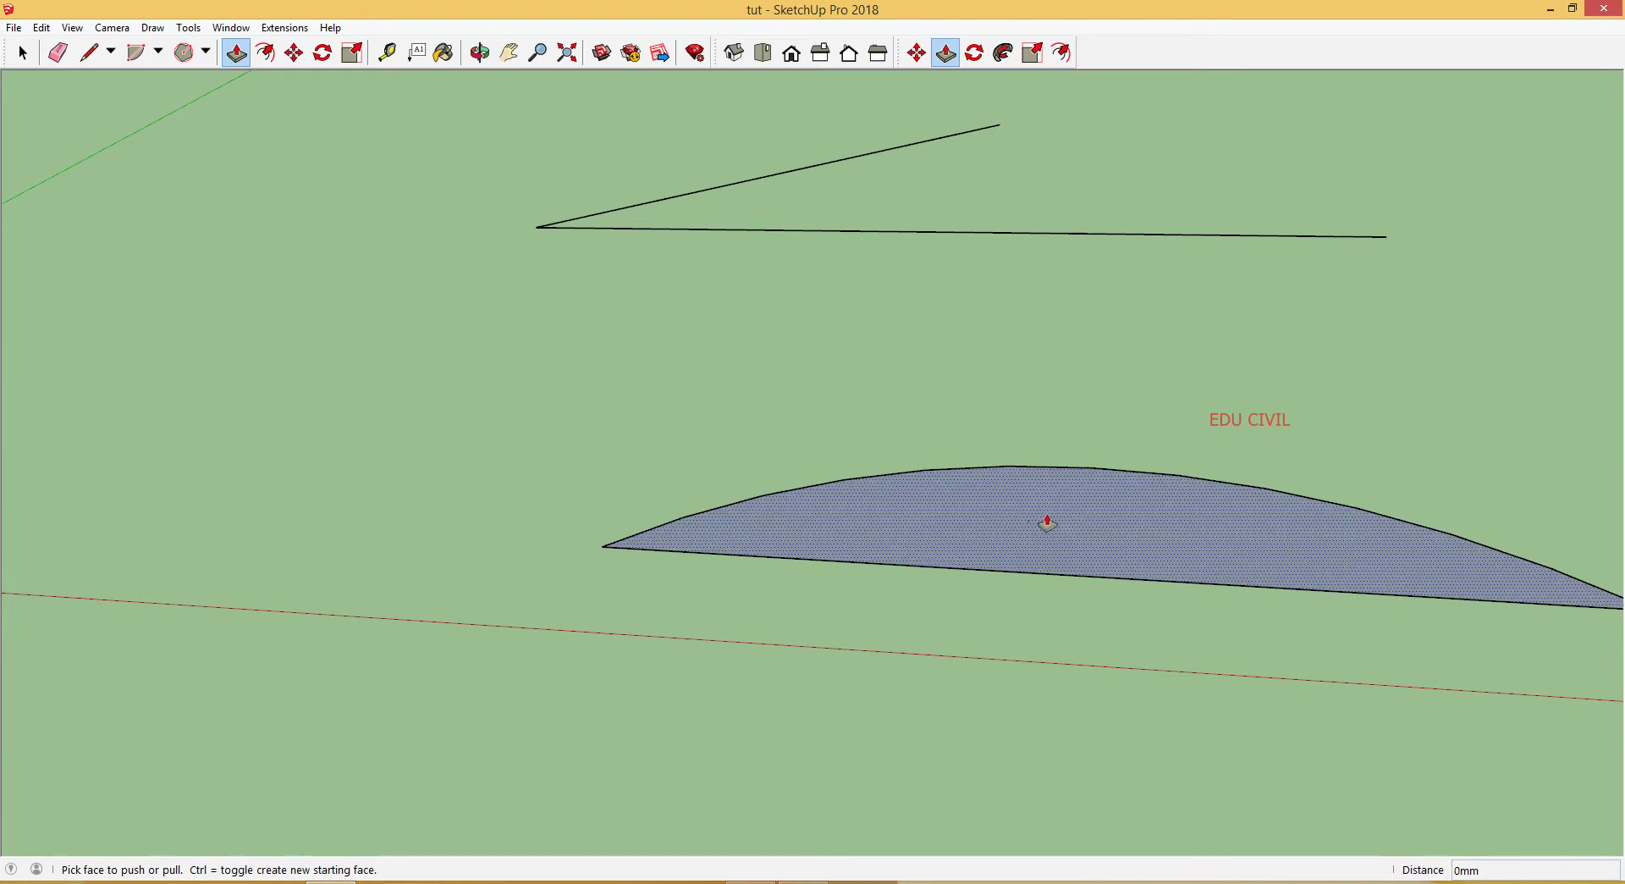
Step: Extrude the circular segment beside the red axis upward by 1000 mm
{"action": "left_click", "coordinate": [1047, 523]}
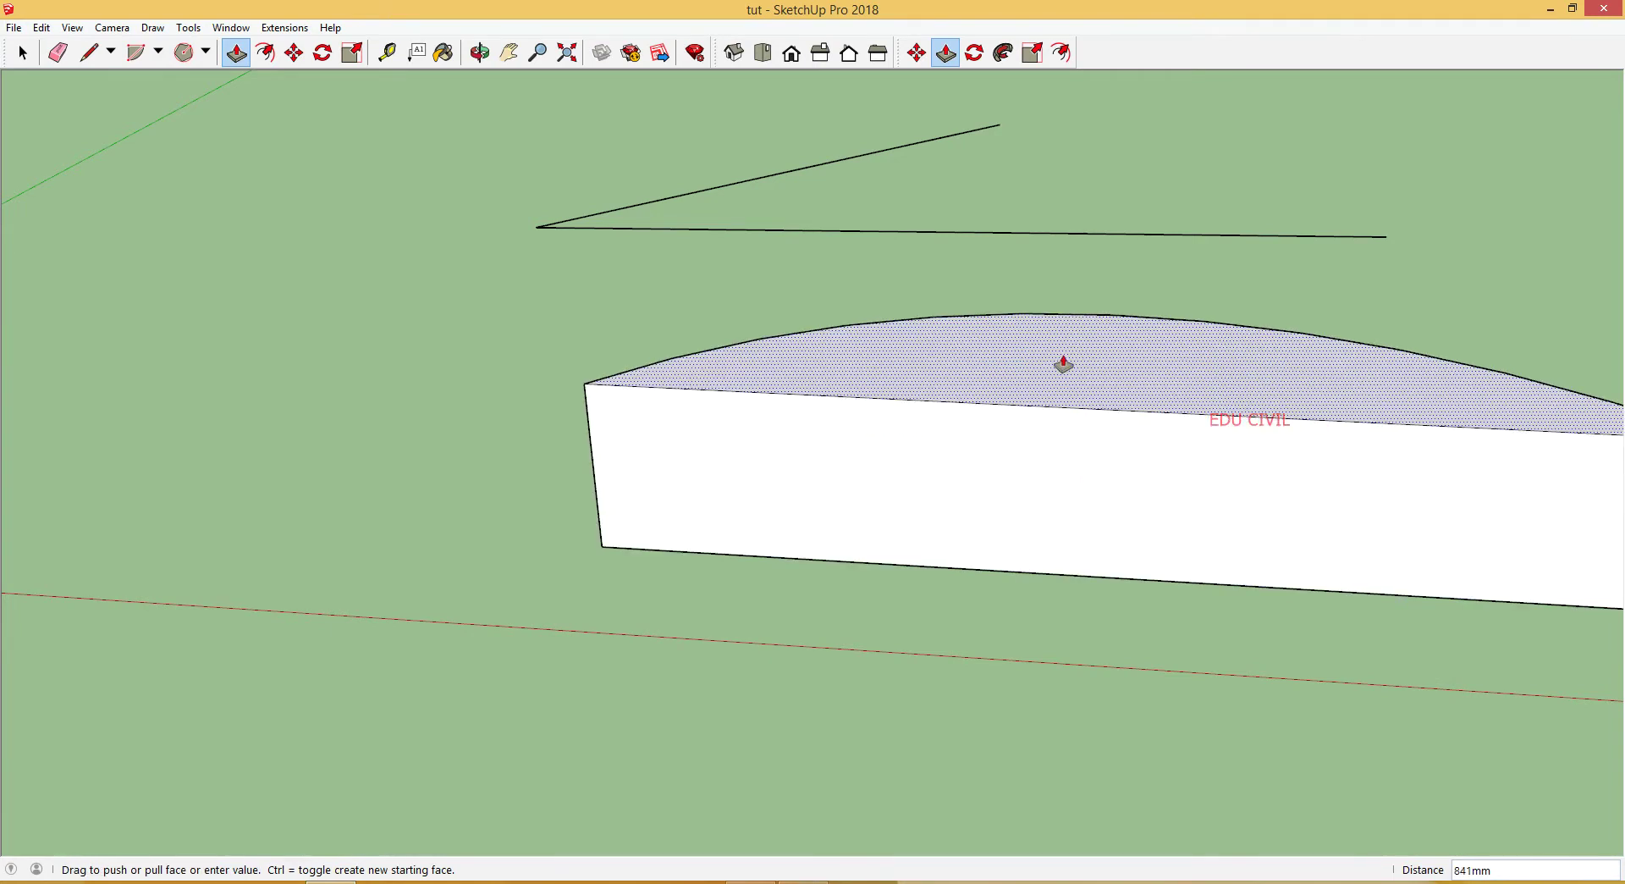
{"action": "type", "text": "1000"}
{"action": "key", "text": "Return"}
{"action": "scroll", "coordinate": [657, 494], "scroll_direction": "down", "scroll_amount": 3}
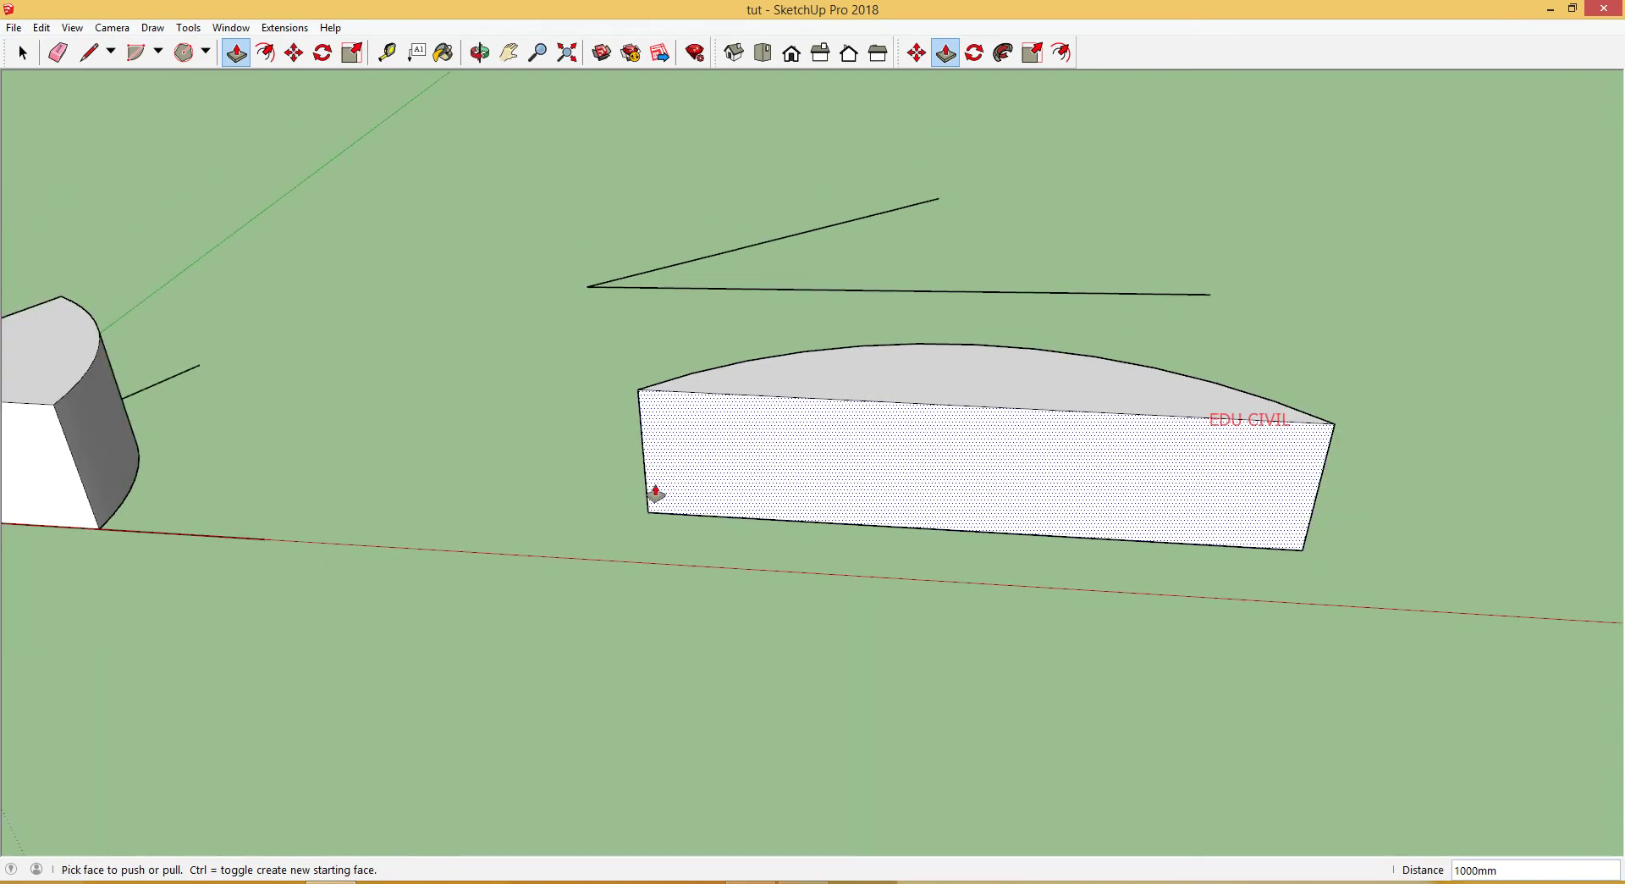
{"action": "middle_click_drag", "start_coordinate": [657, 494], "coordinate": [972, 536]}
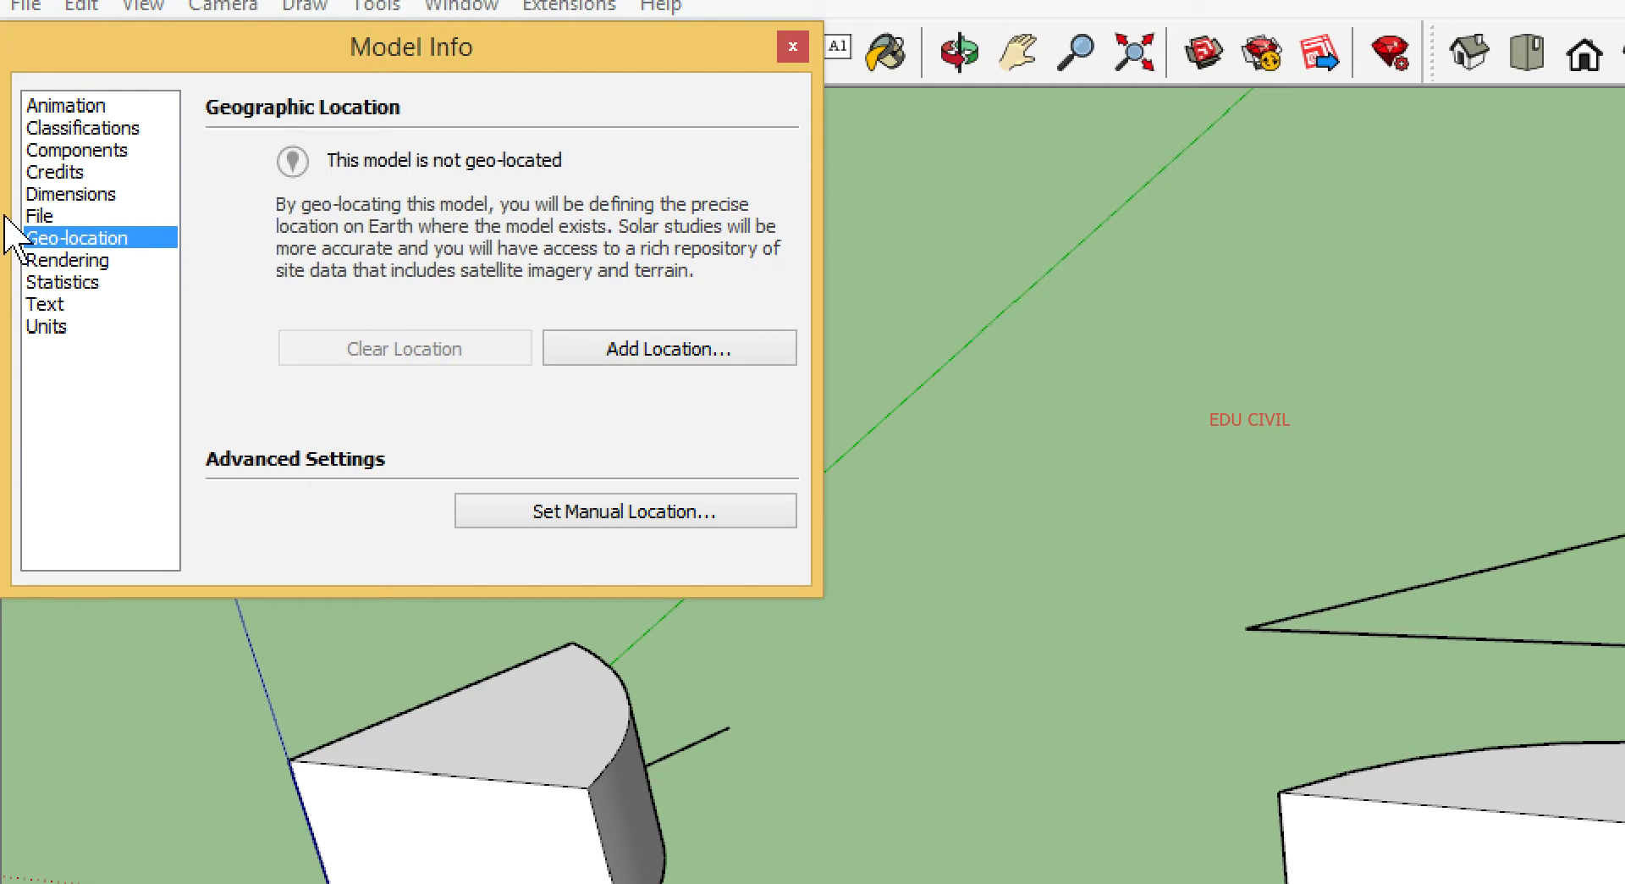
Step: Go to the Units settings in Model Info and examine the available length formats and decimal units
{"action": "left_click", "coordinate": [59, 194]}
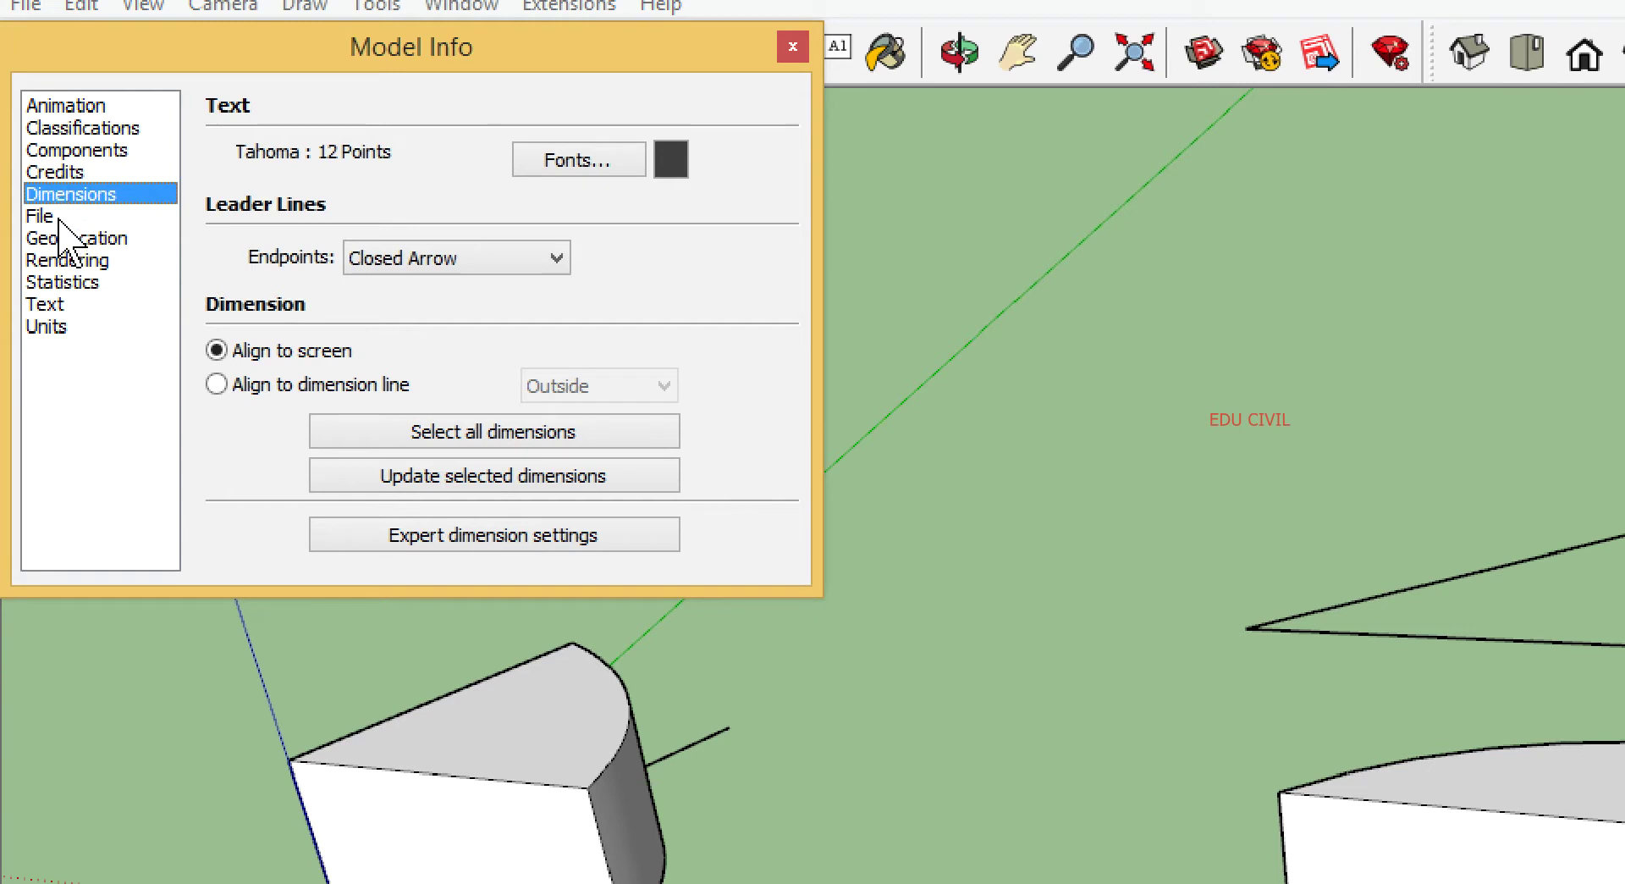
{"action": "left_click", "coordinate": [55, 327]}
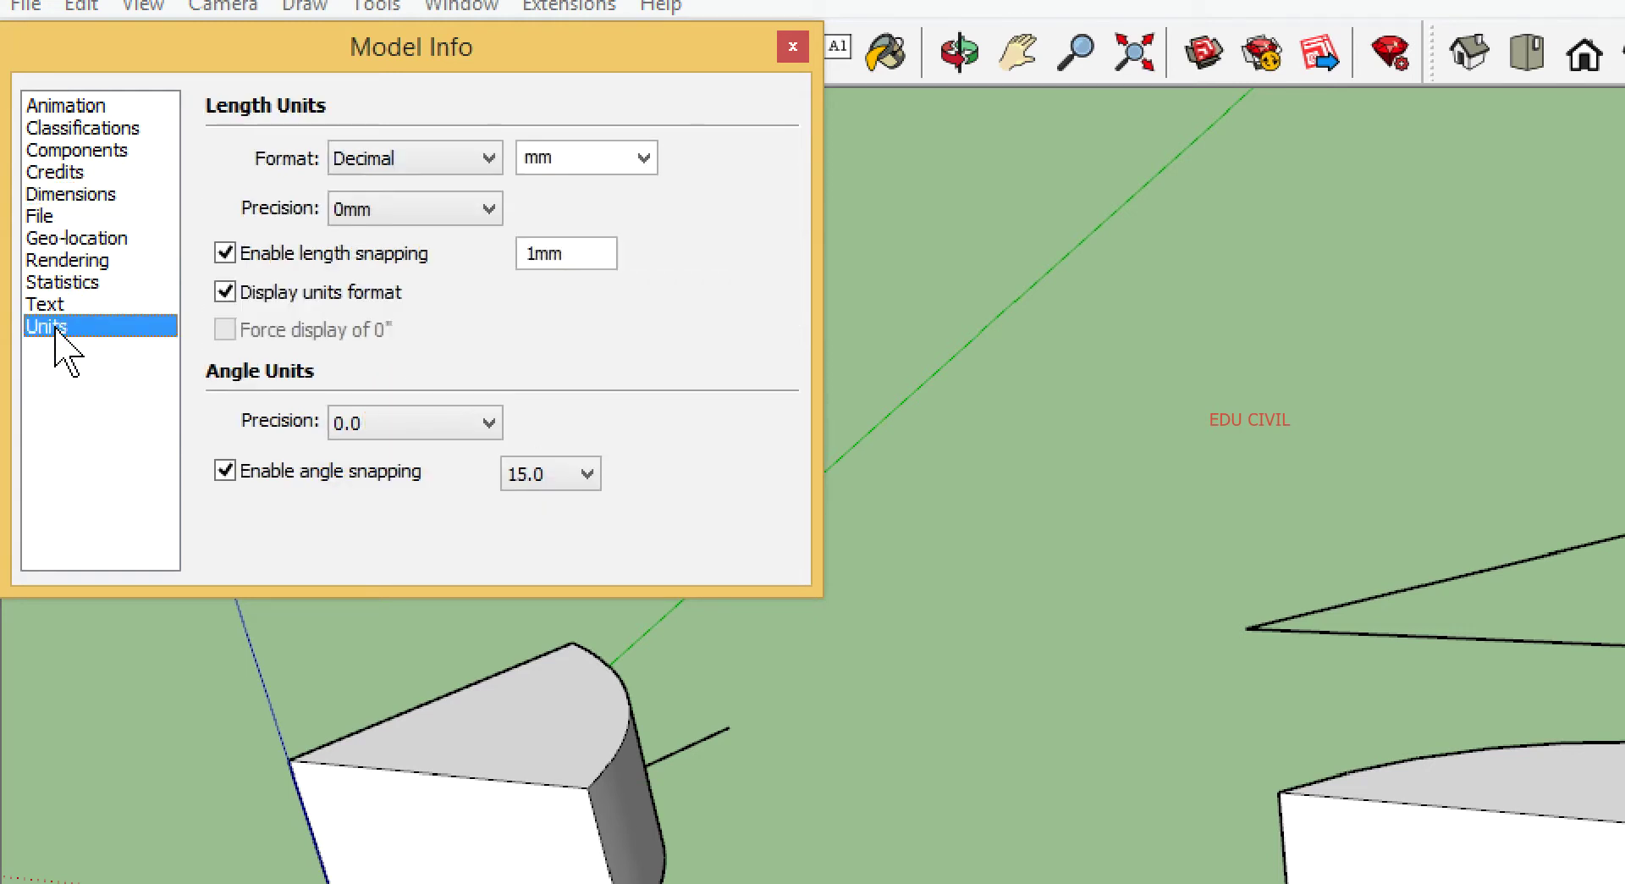
{"action": "left_click", "coordinate": [474, 163]}
{"action": "left_click", "coordinate": [479, 111]}
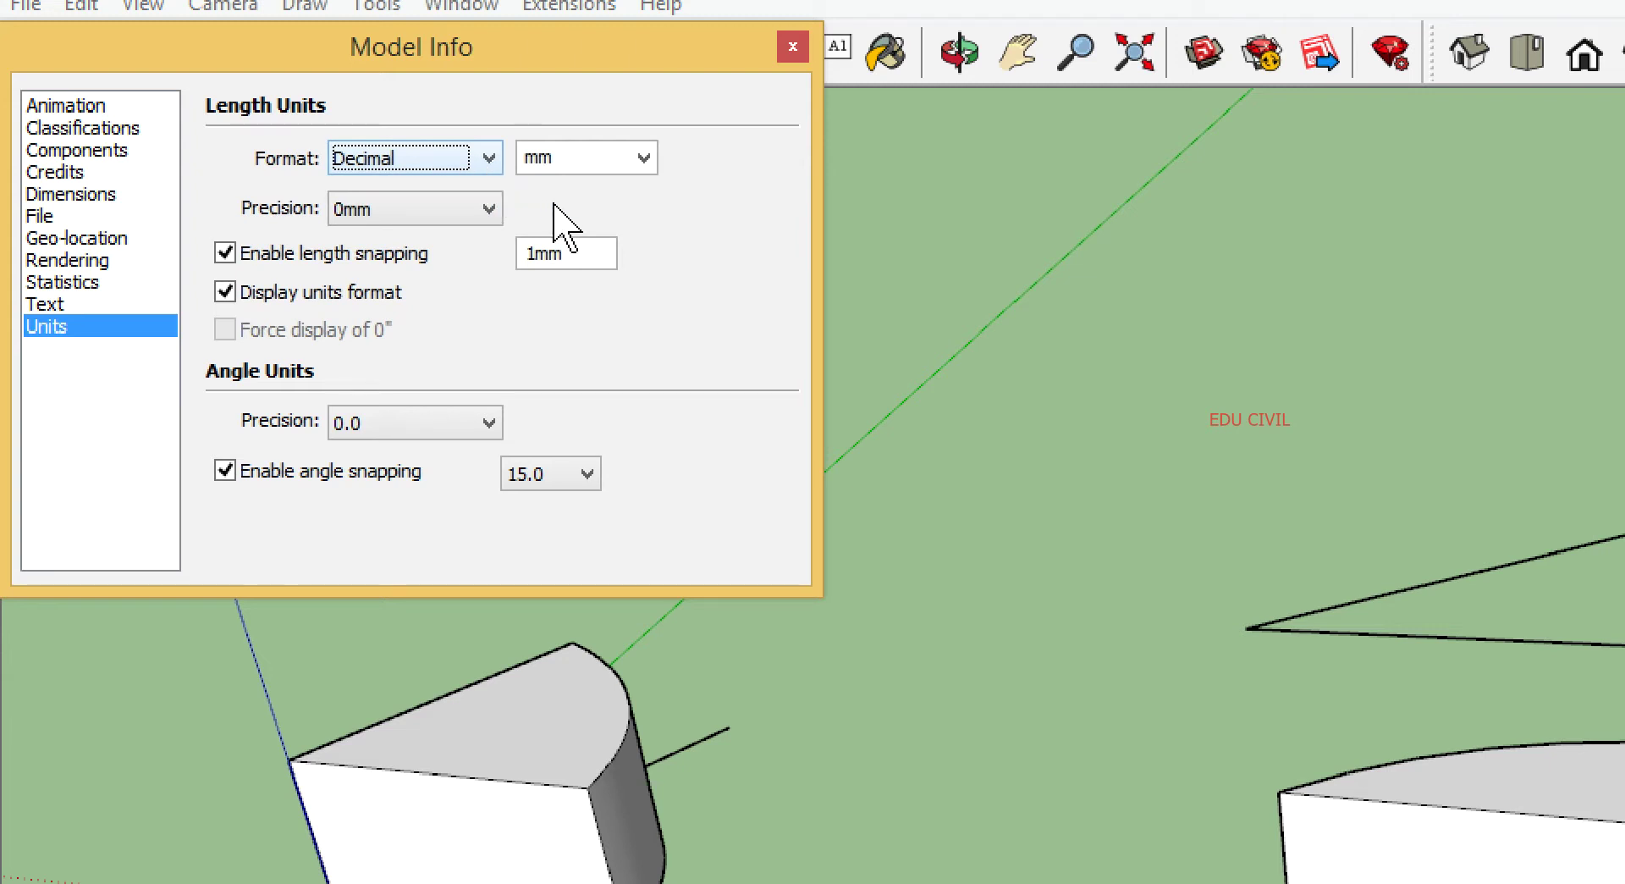
{"action": "left_click", "coordinate": [643, 158]}
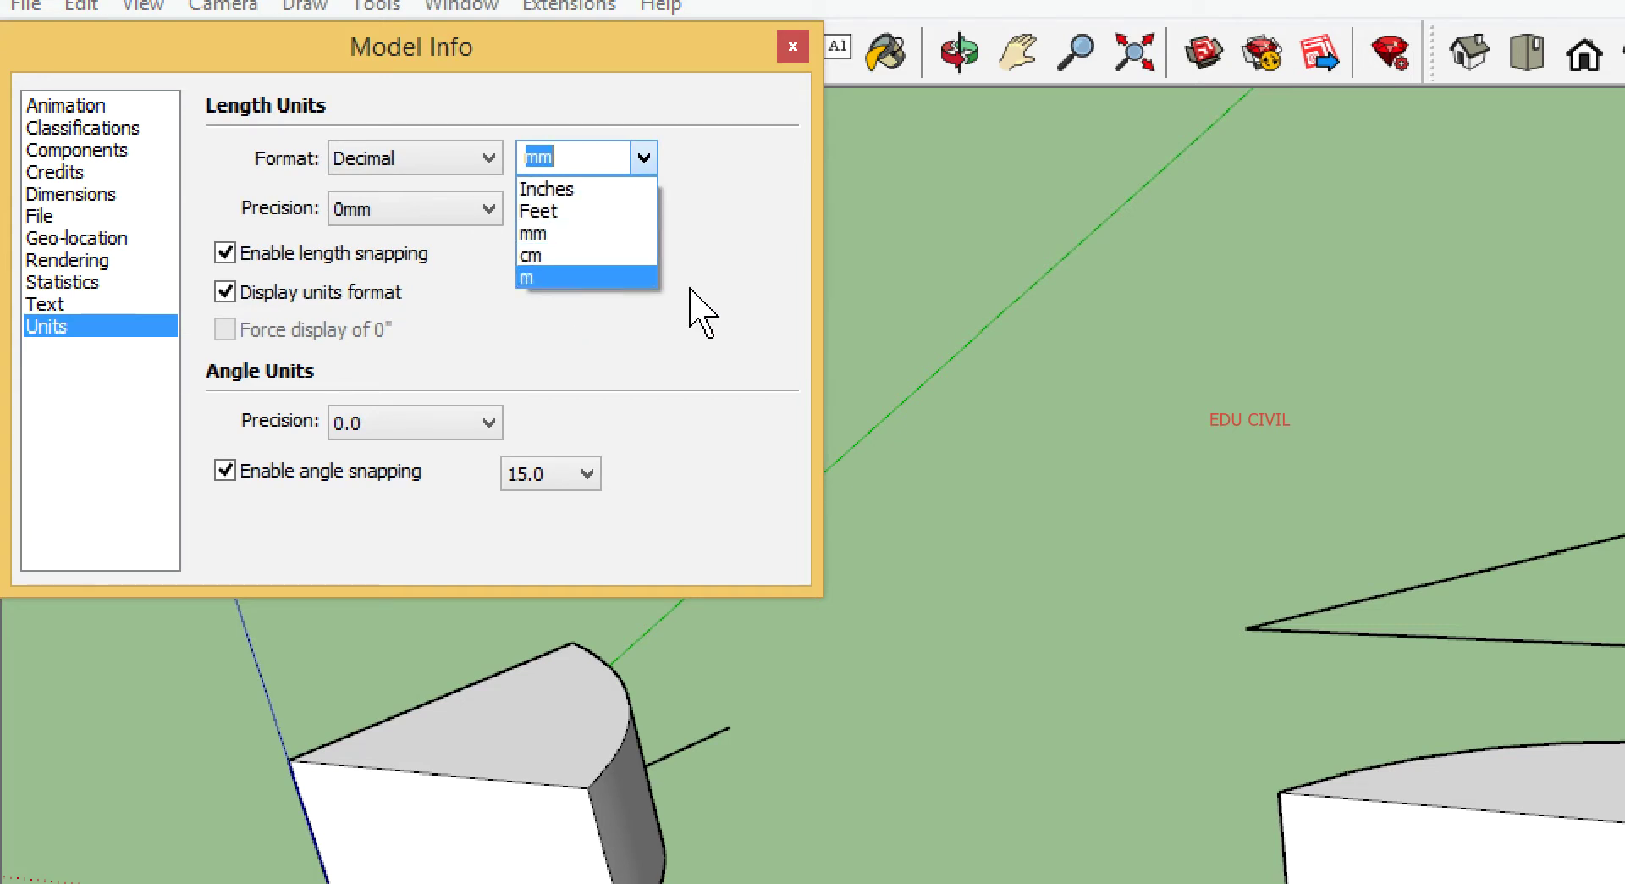
{"action": "left_click", "coordinate": [719, 250]}
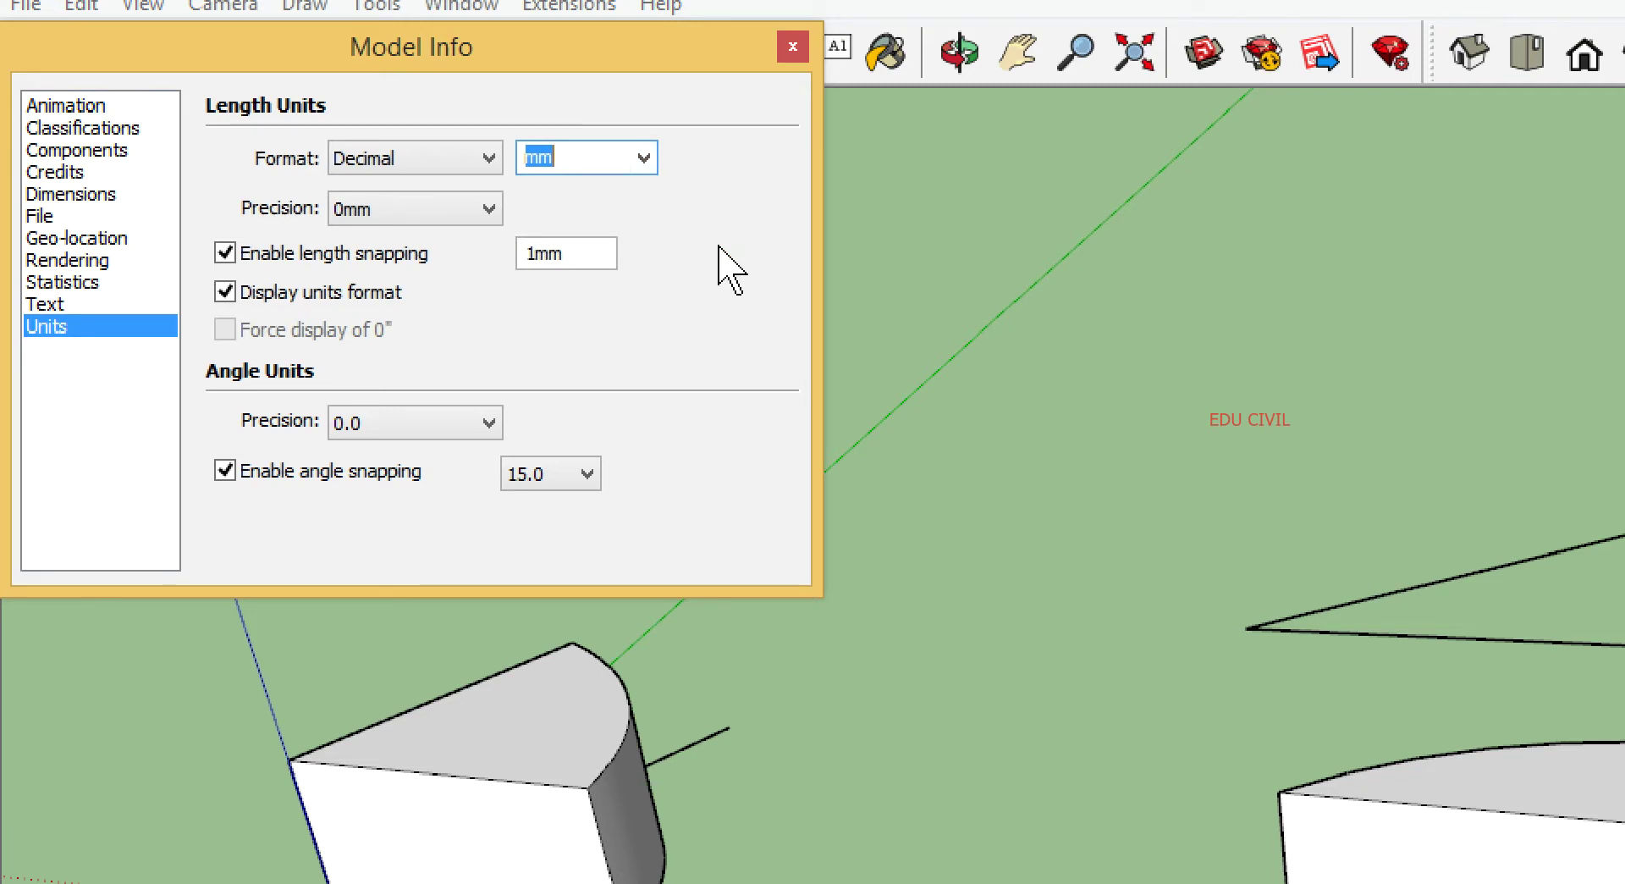
Step: Set the length unit format to Architectural and review its precision options, keeping 0"
{"action": "left_click", "coordinate": [487, 159]}
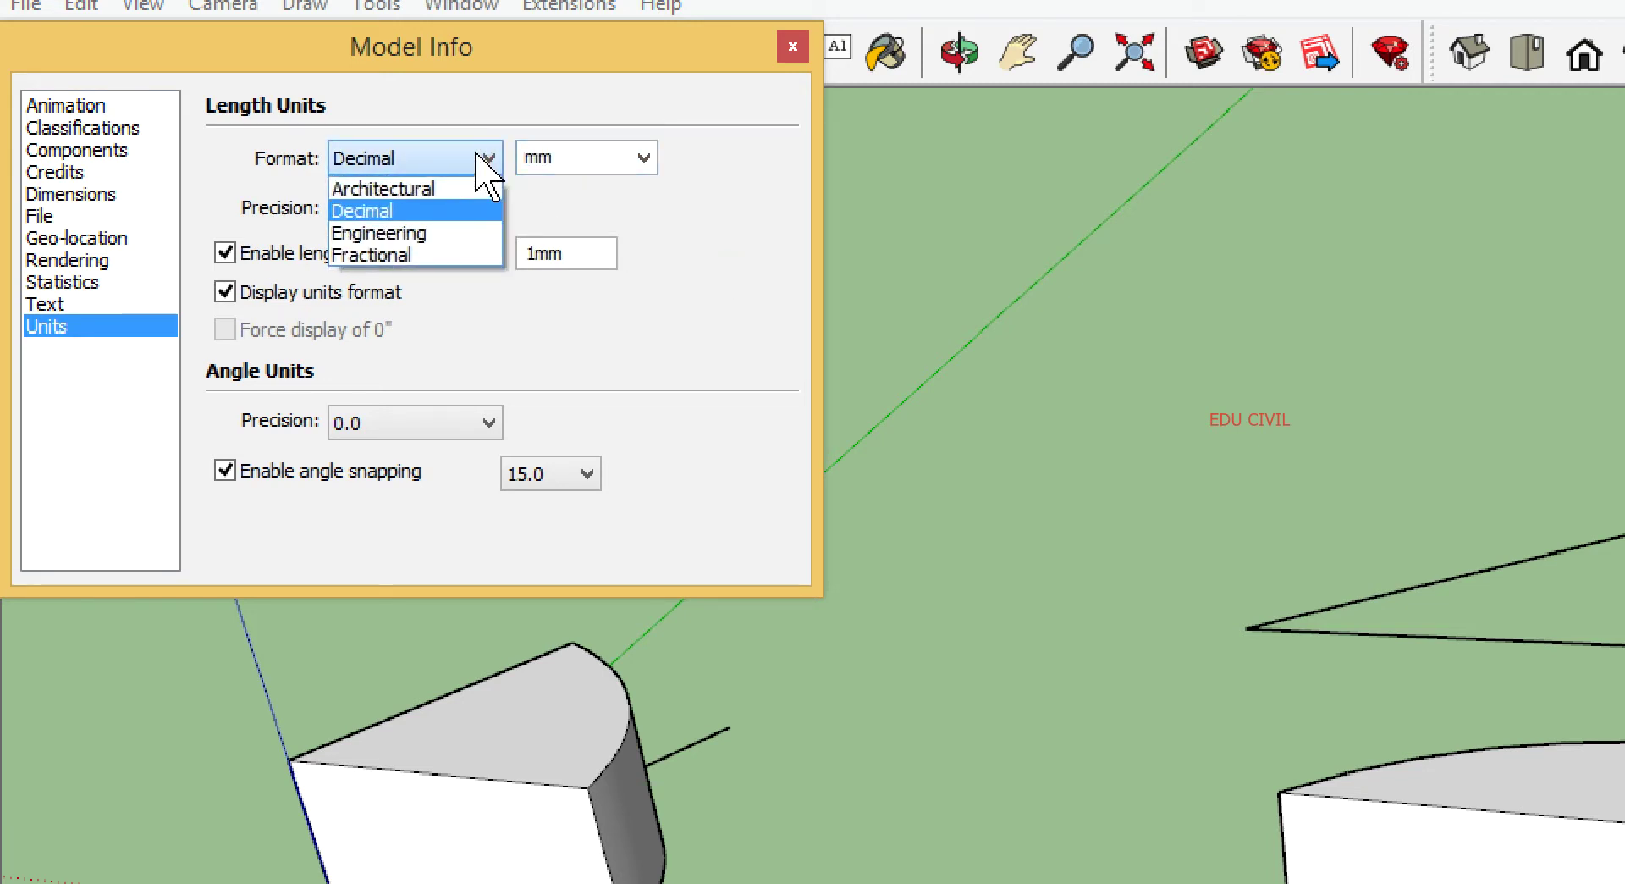
{"action": "left_click", "coordinate": [468, 181]}
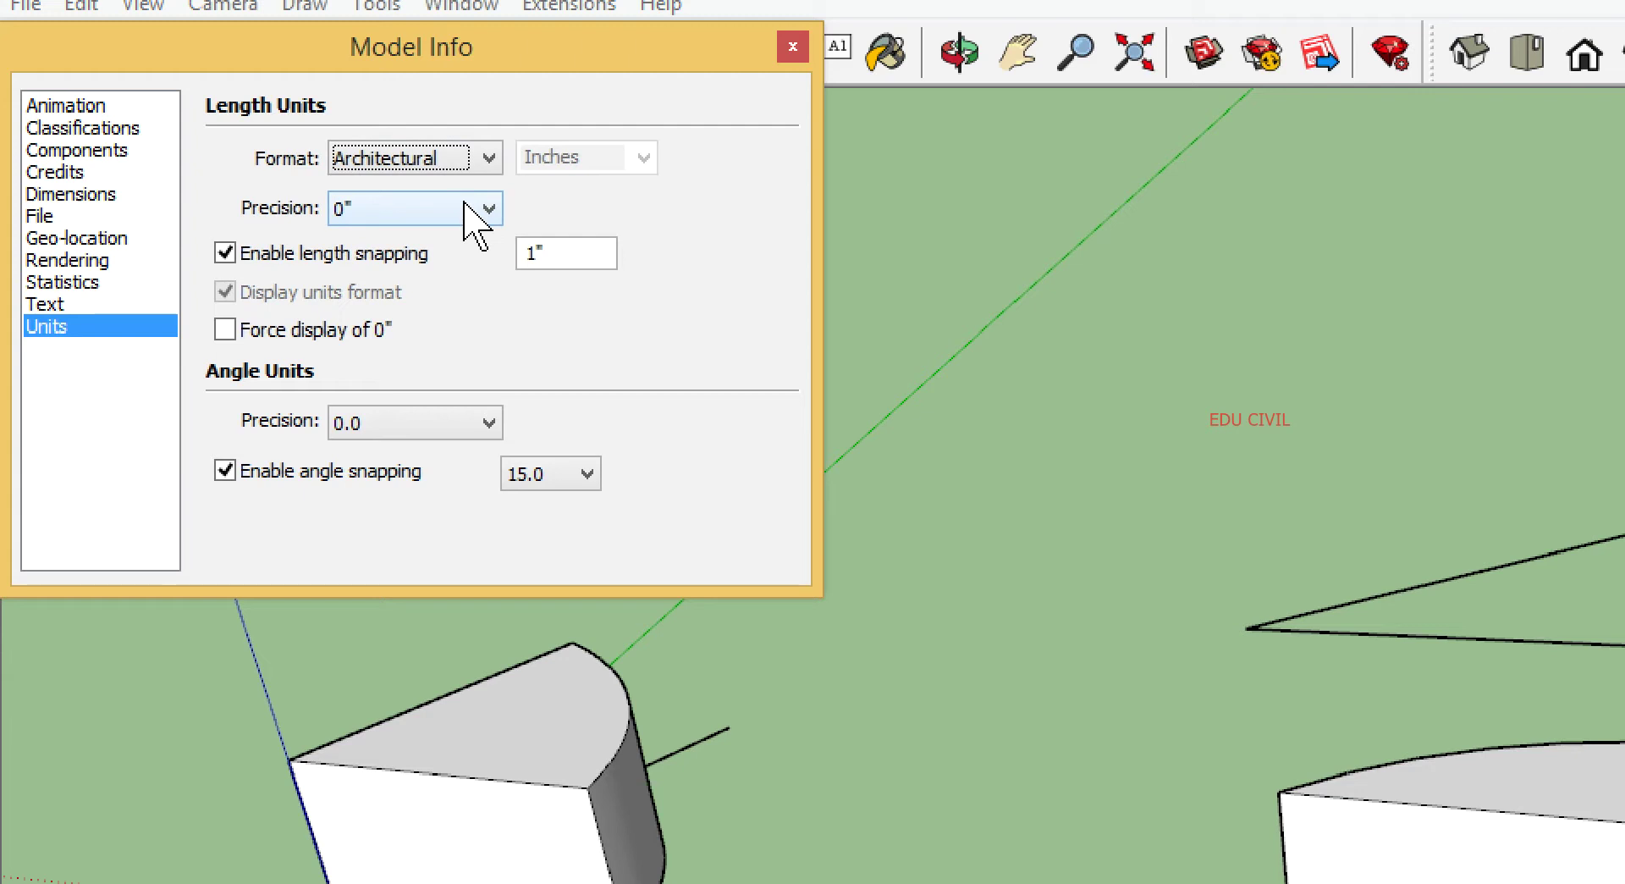
{"action": "left_click", "coordinate": [465, 208]}
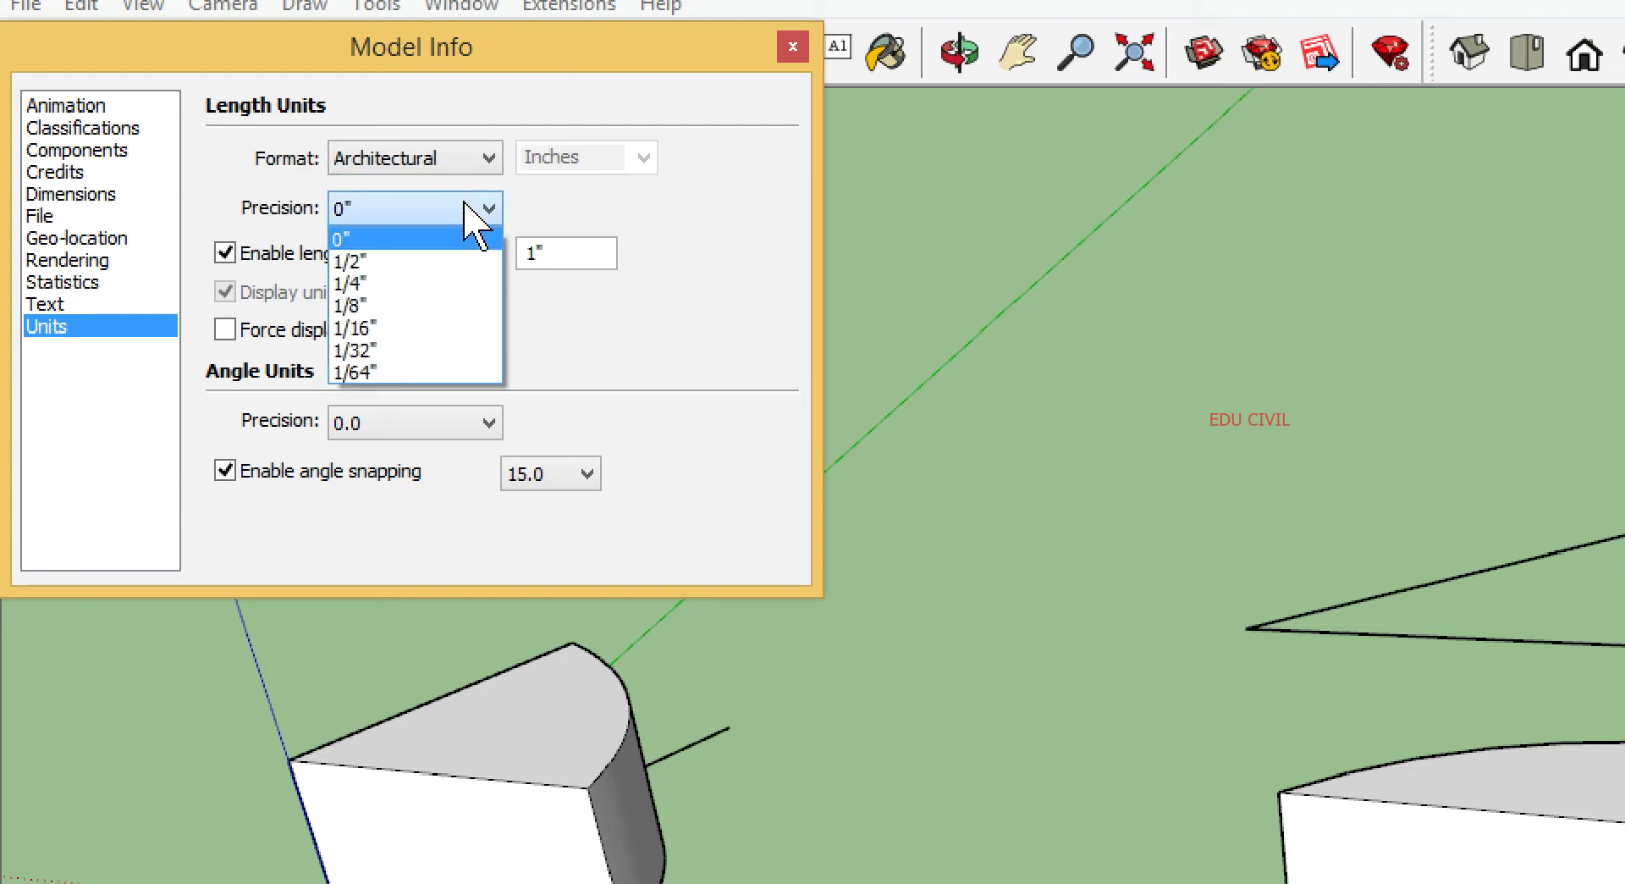
{"action": "left_click", "coordinate": [538, 208]}
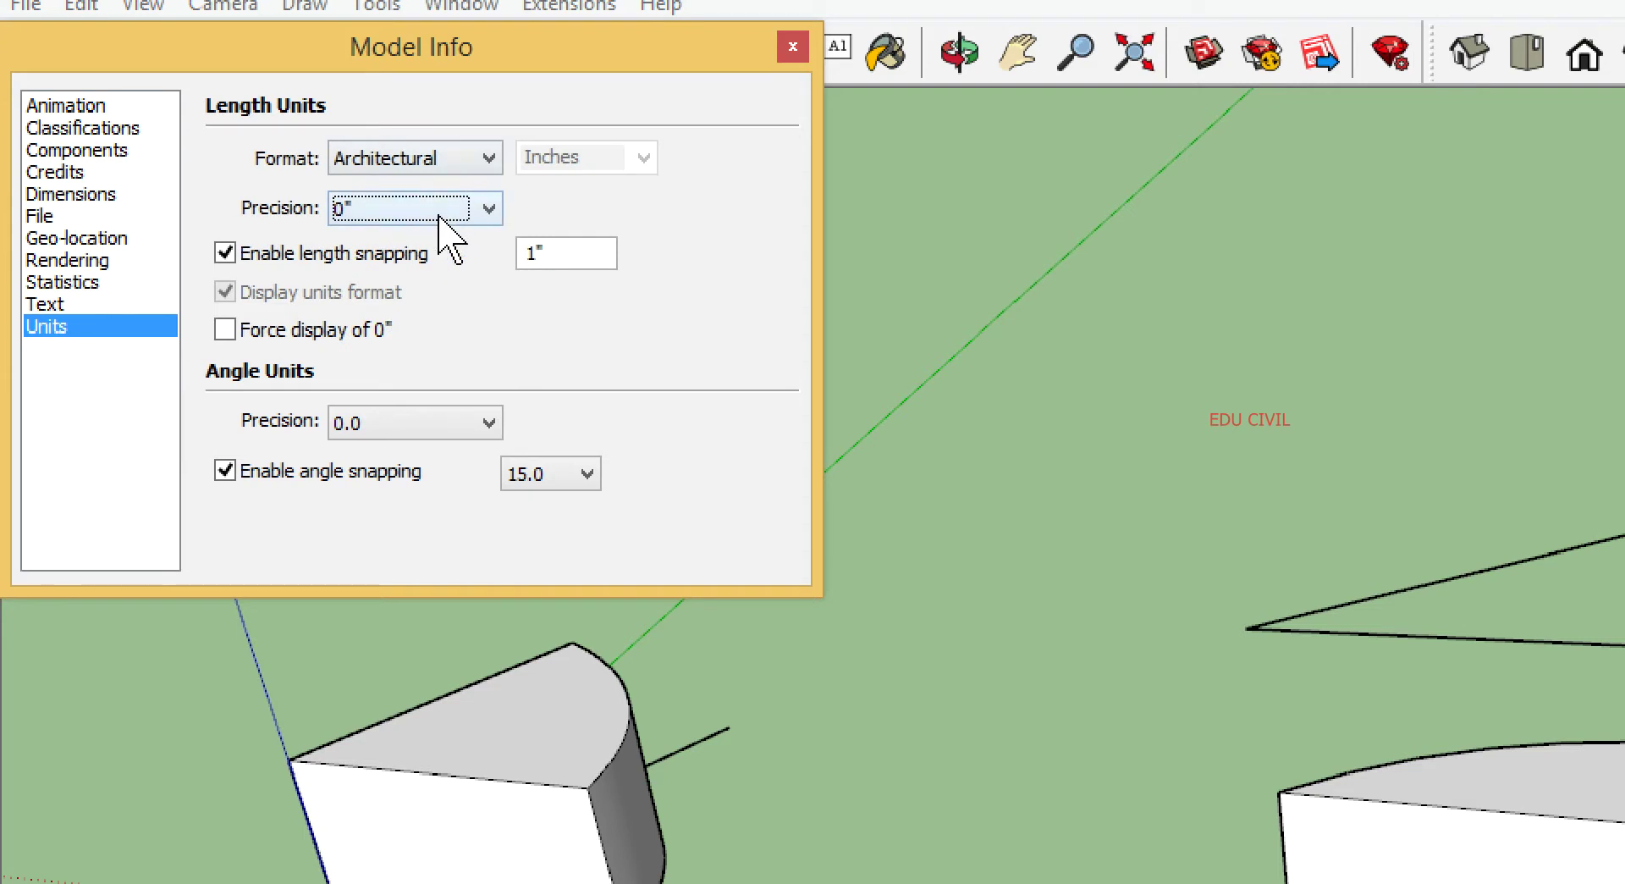
Step: Set the length unit format to Engineering and review its precision options, keeping 0'
{"action": "left_click", "coordinate": [487, 164]}
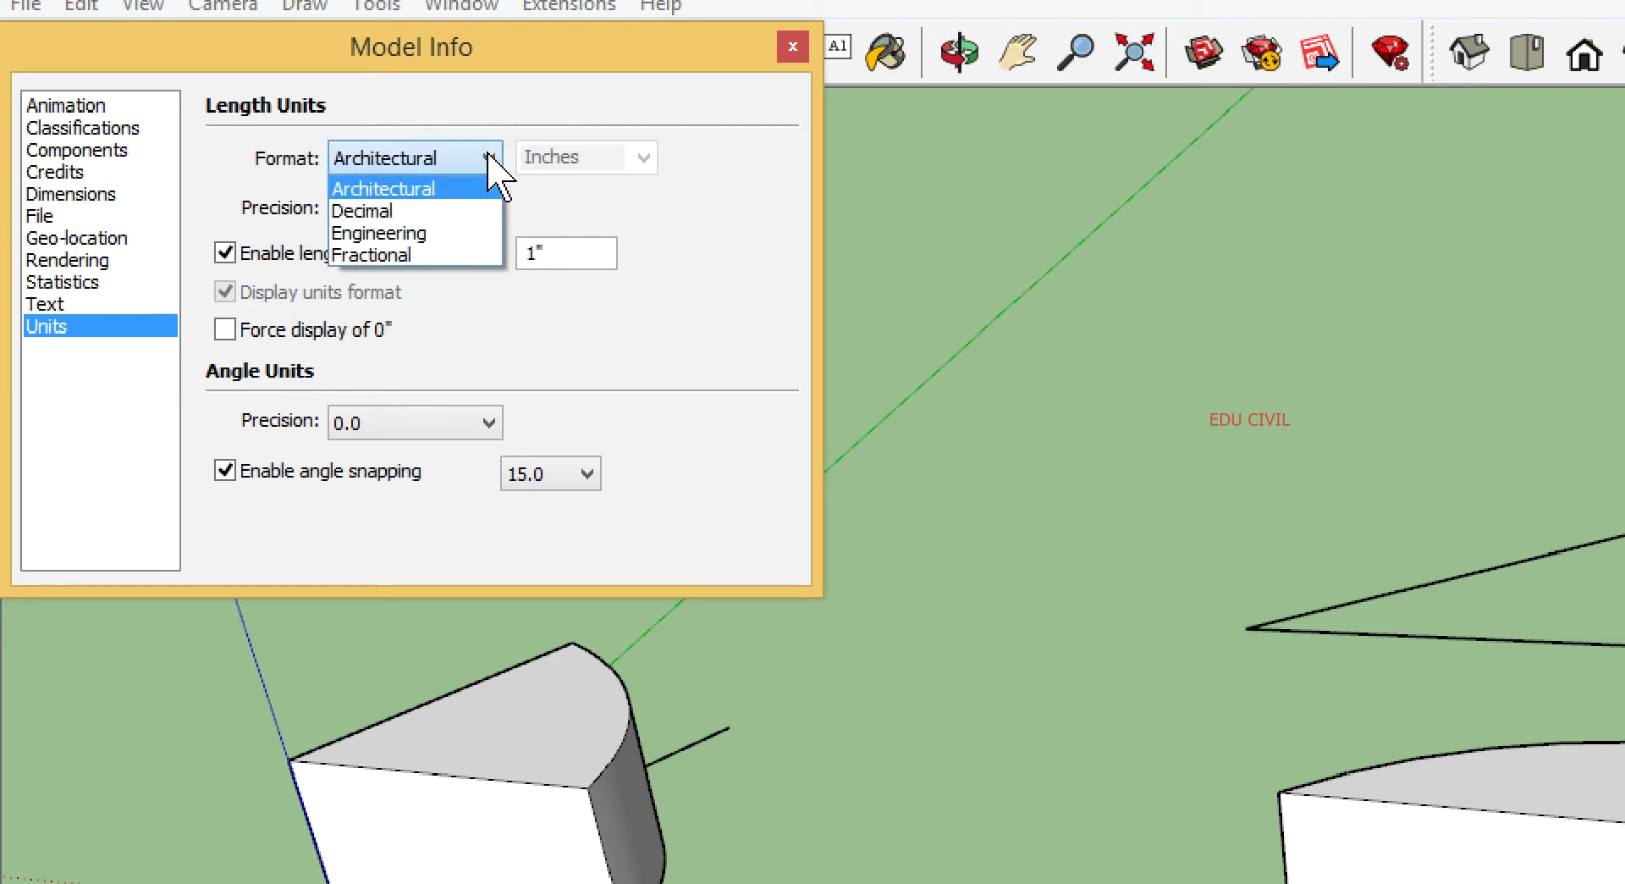
{"action": "left_click", "coordinate": [434, 239]}
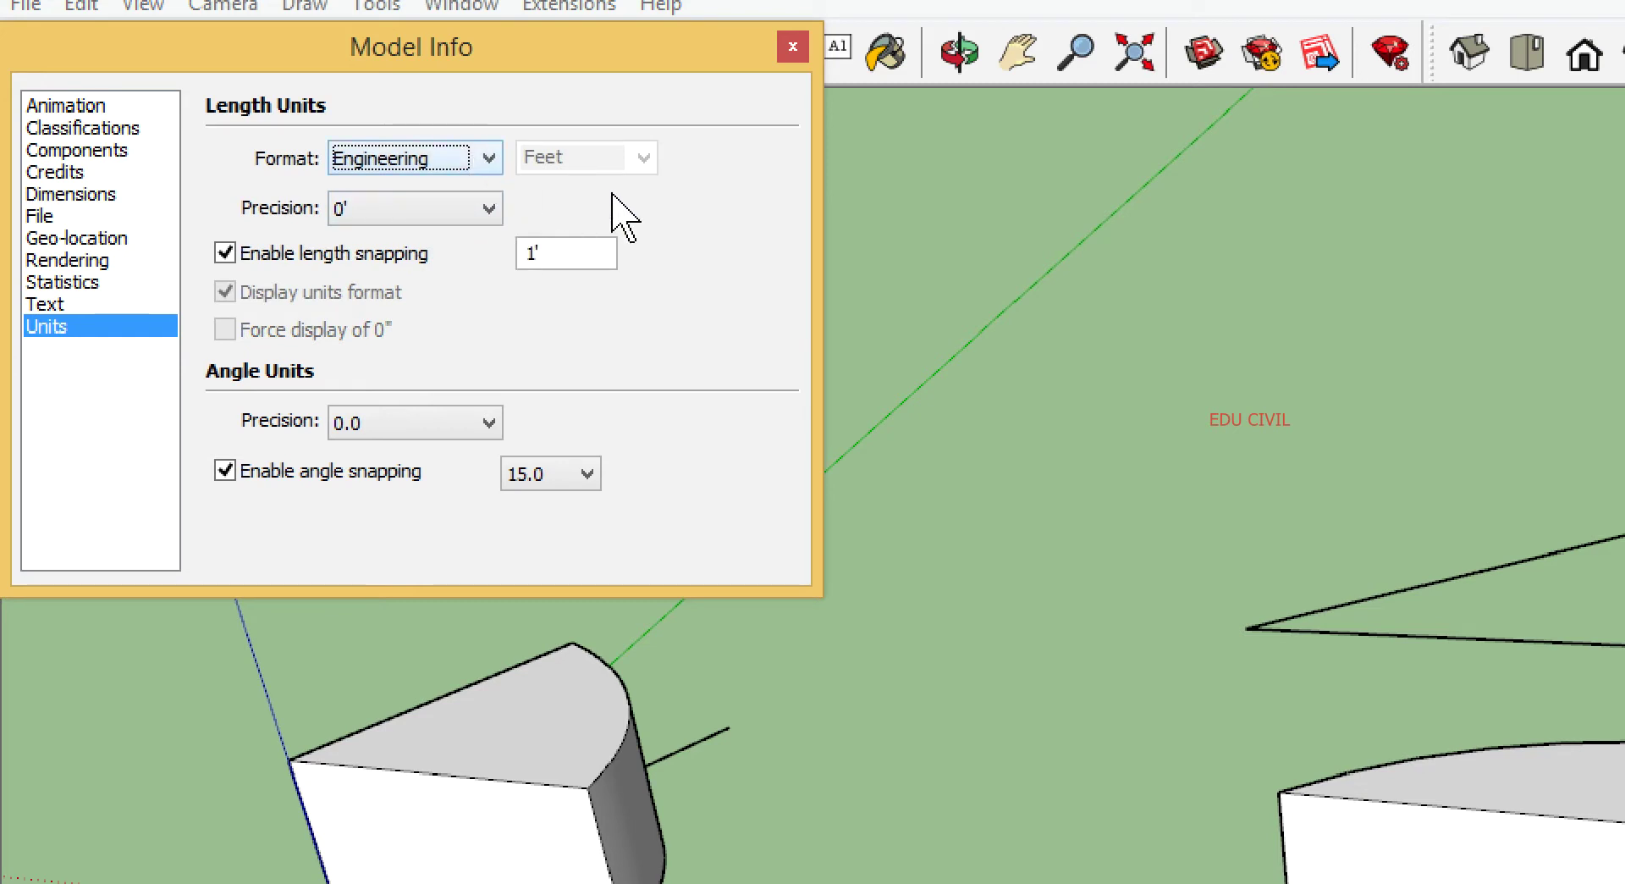
{"action": "left_click", "coordinate": [484, 210]}
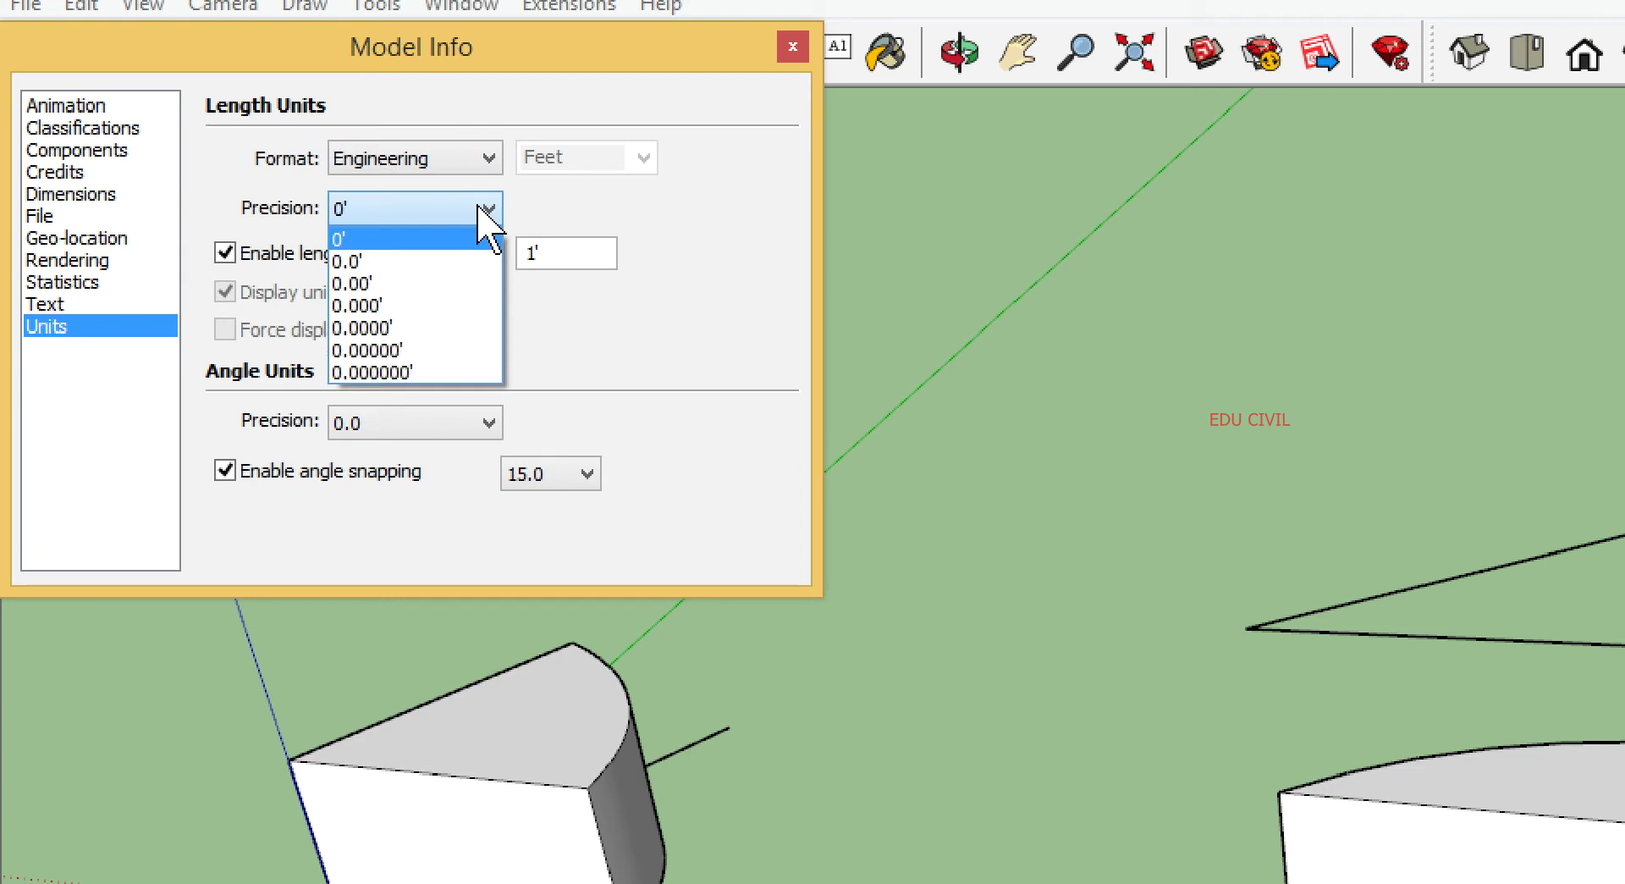
{"action": "left_click", "coordinate": [561, 211]}
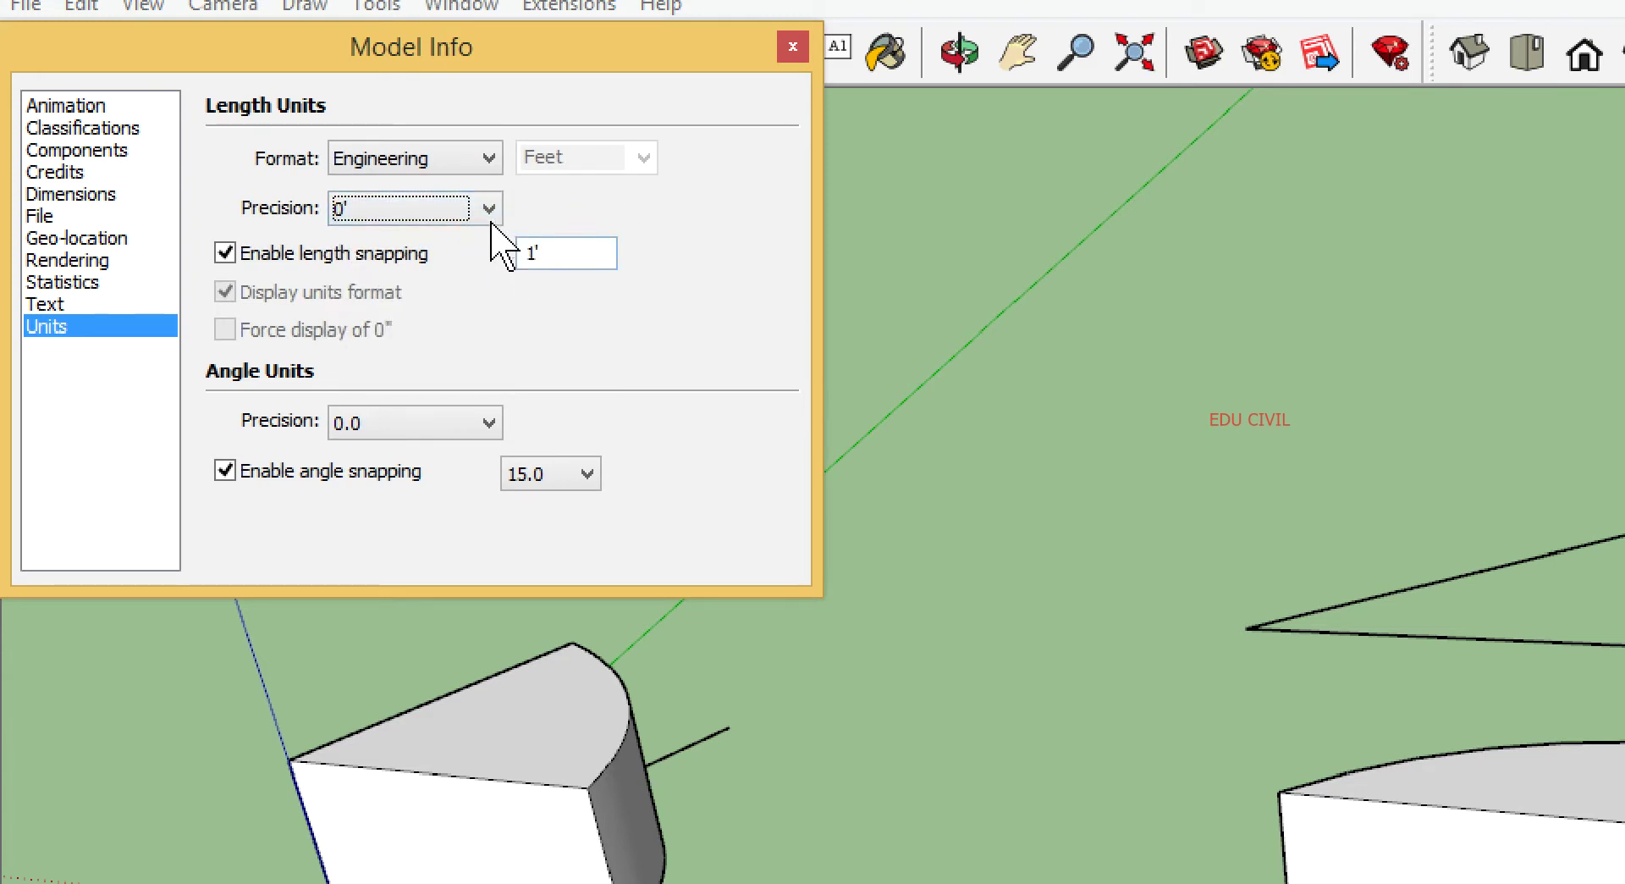
Step: Set the length unit format to Fractional and review its precision options, keeping 0"
{"action": "left_click", "coordinate": [488, 153]}
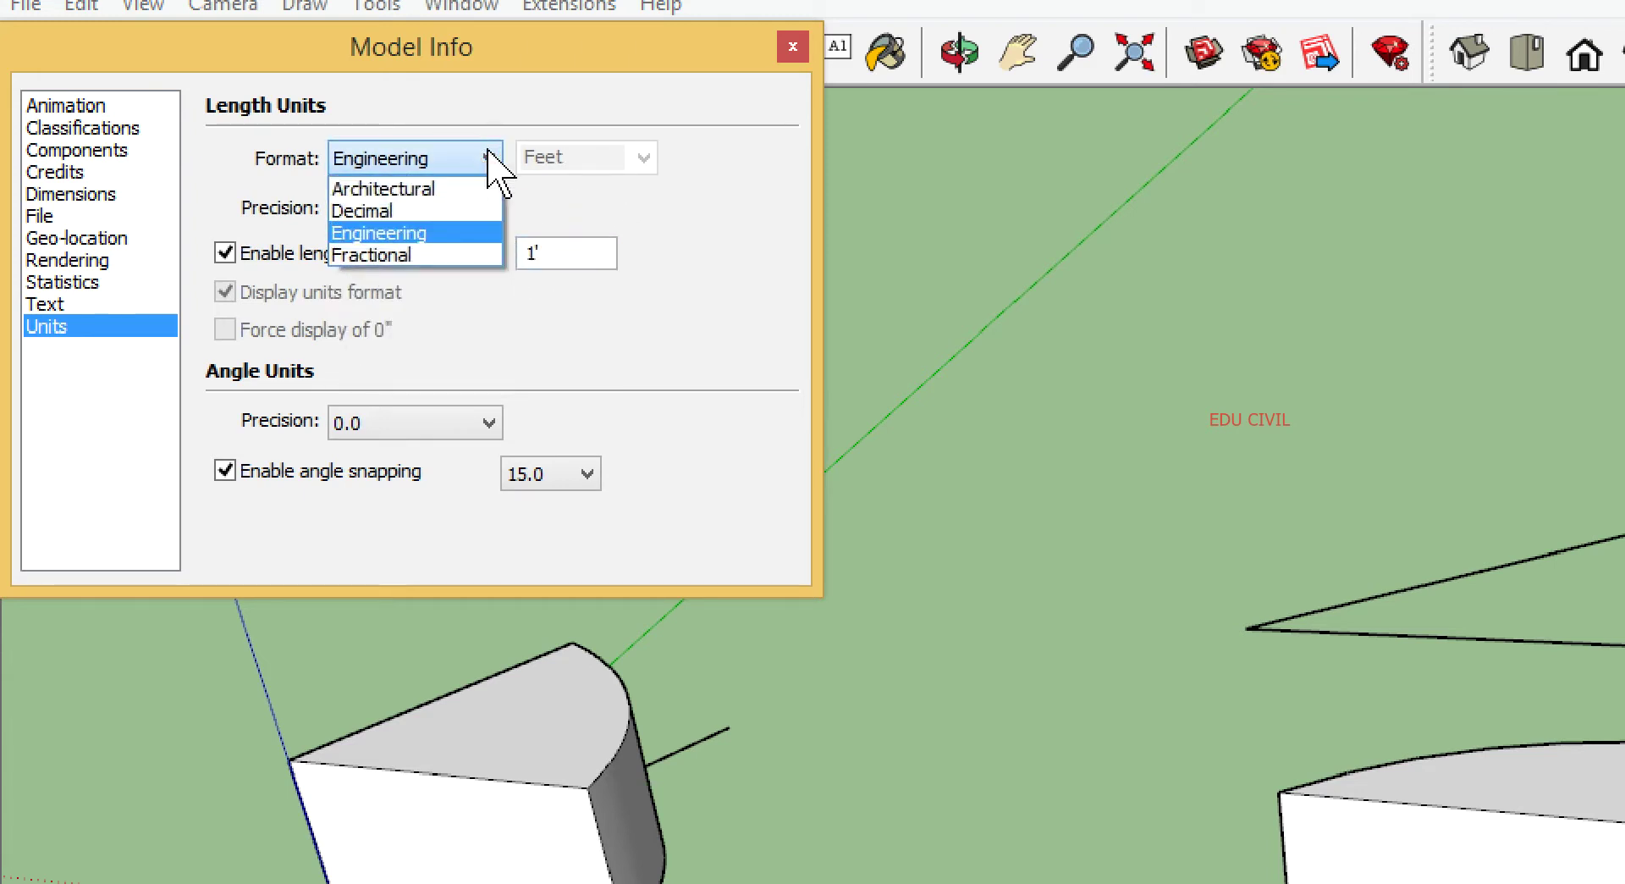
{"action": "left_click", "coordinate": [454, 247]}
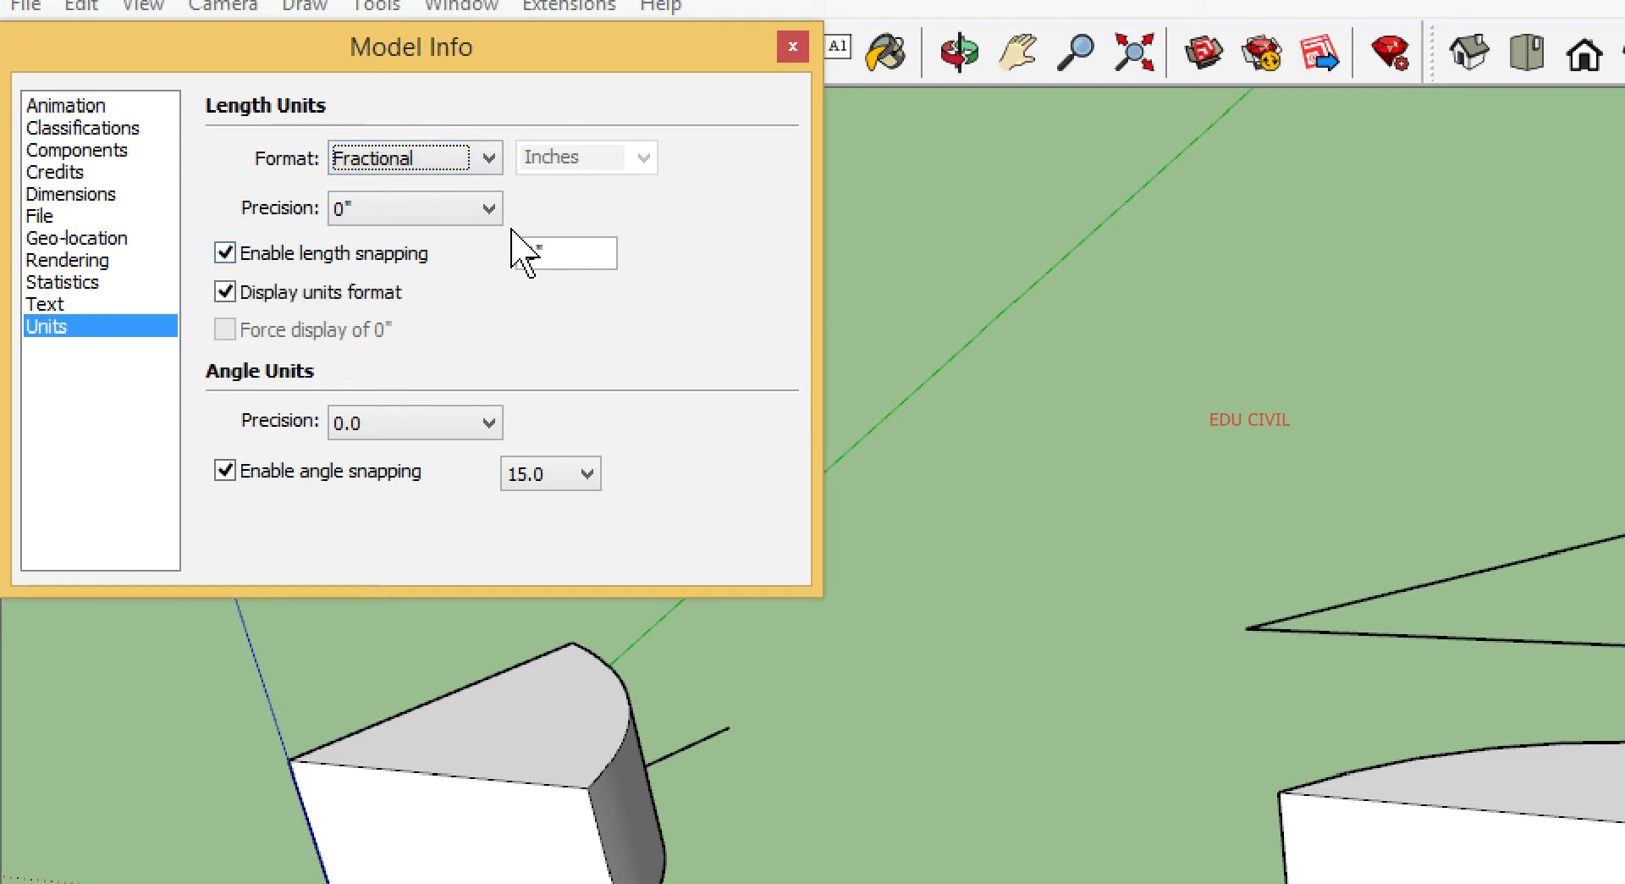
{"action": "left_click", "coordinate": [490, 208]}
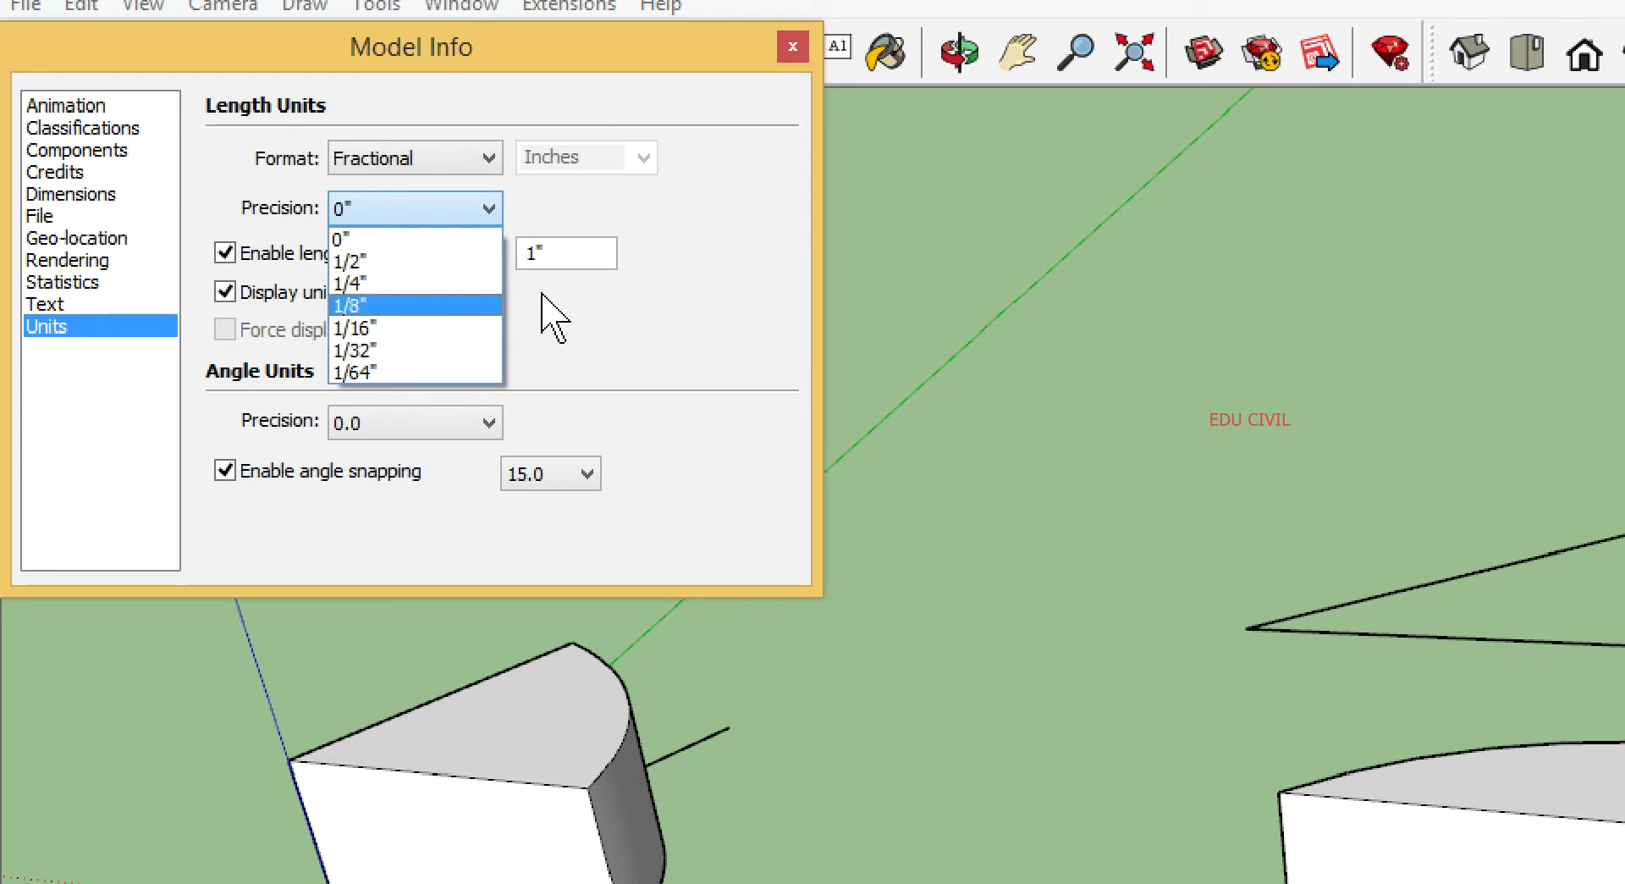
{"action": "left_click", "coordinate": [615, 181]}
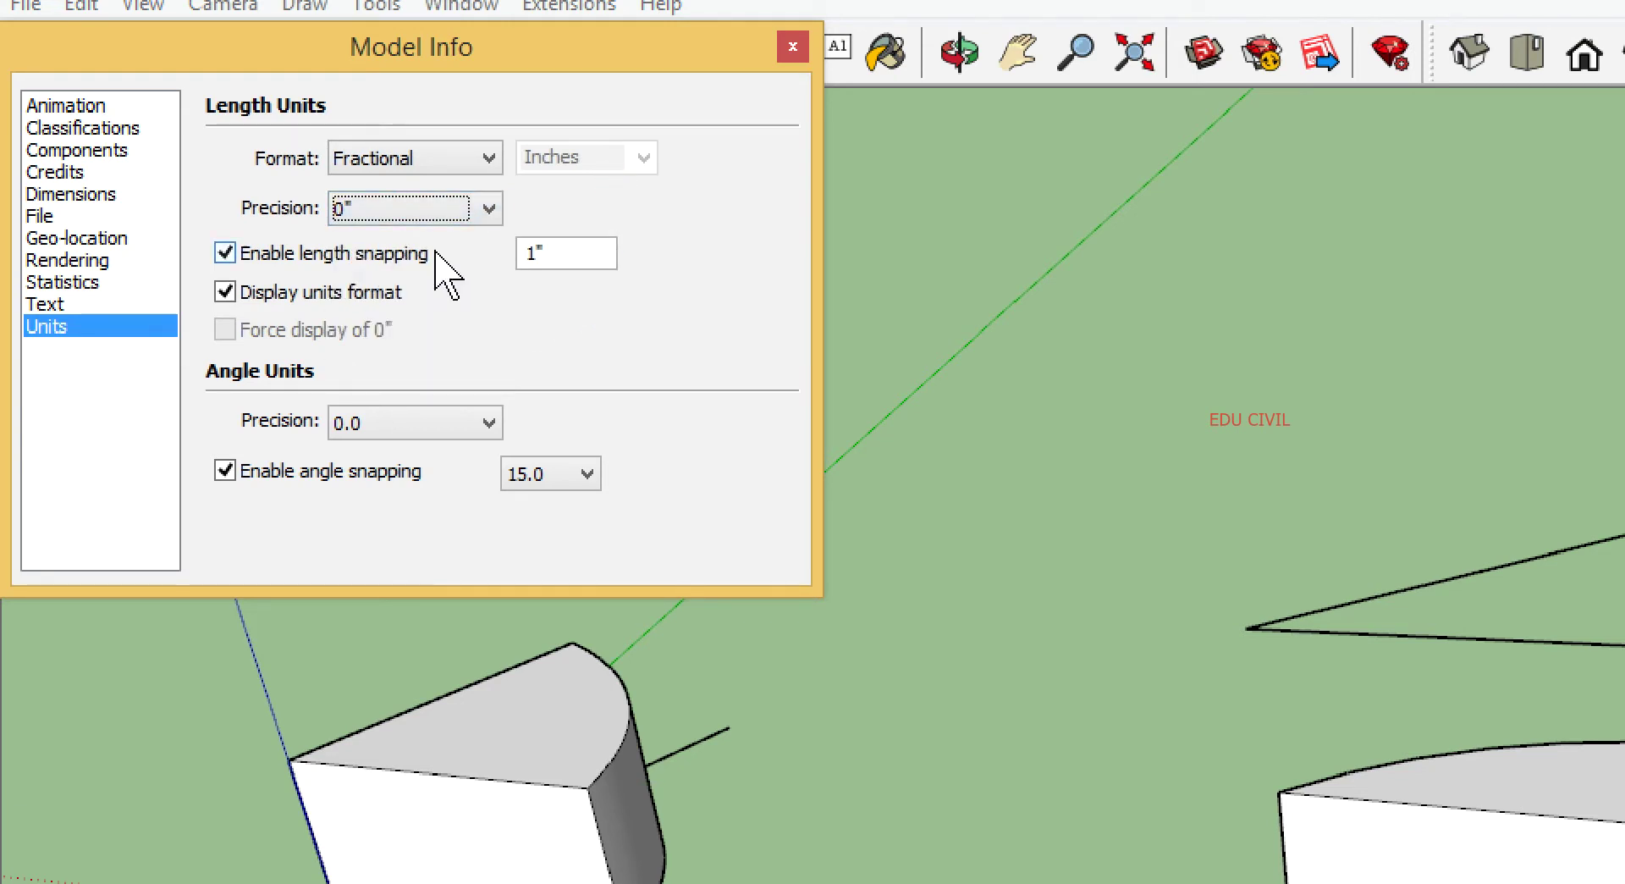
Step: Set the length unit format to Decimal in mm and close the model settings
{"action": "left_click", "coordinate": [489, 159]}
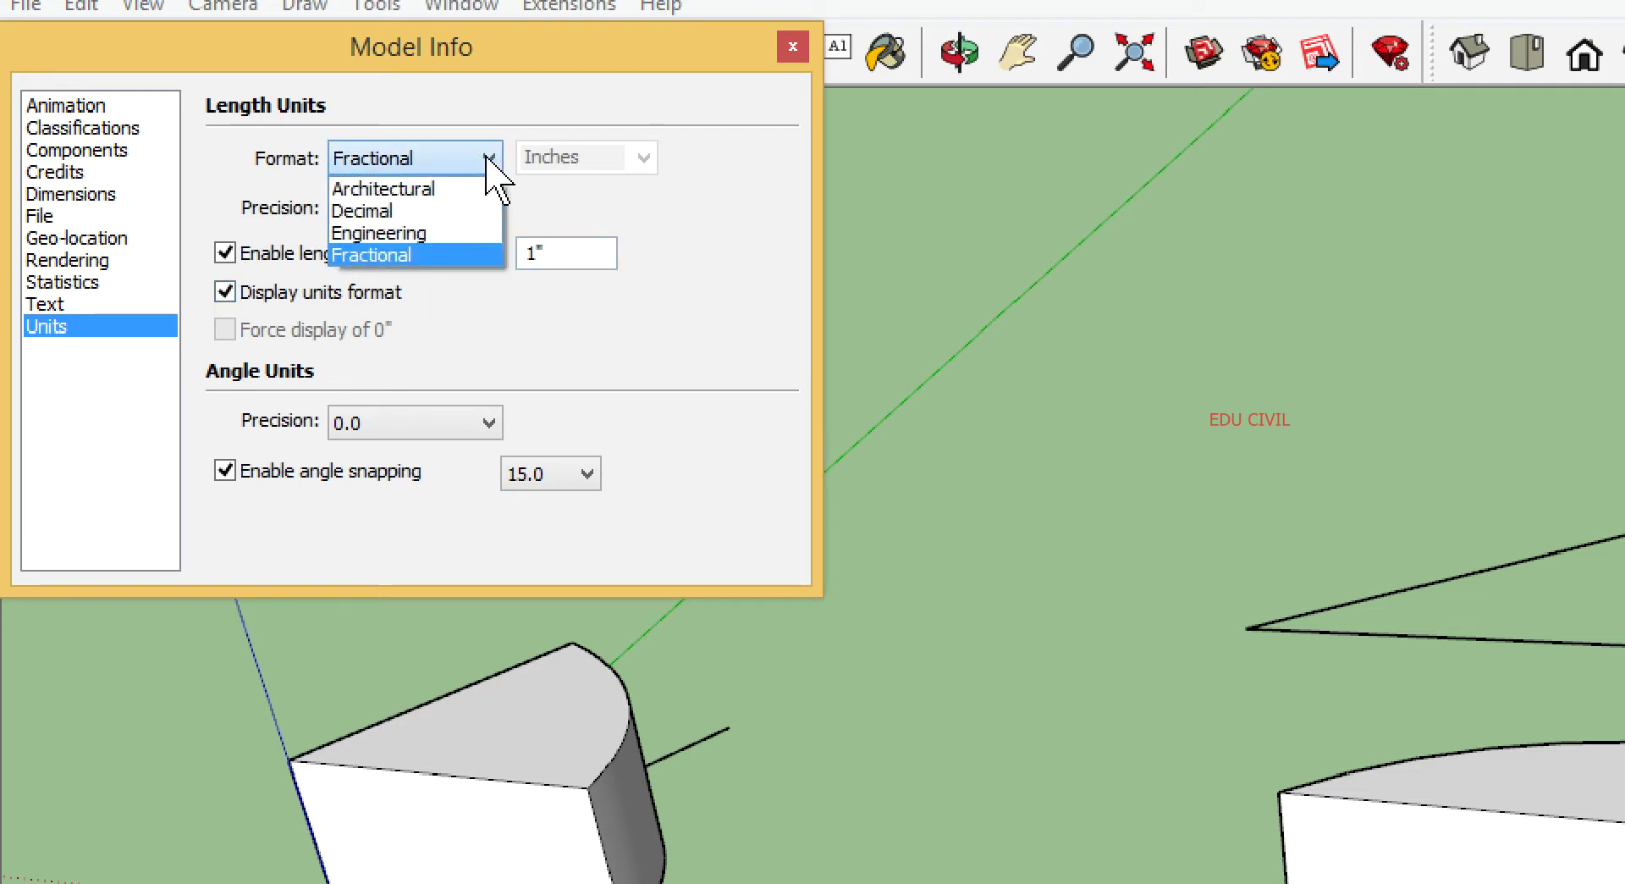
{"action": "left_click", "coordinate": [448, 210]}
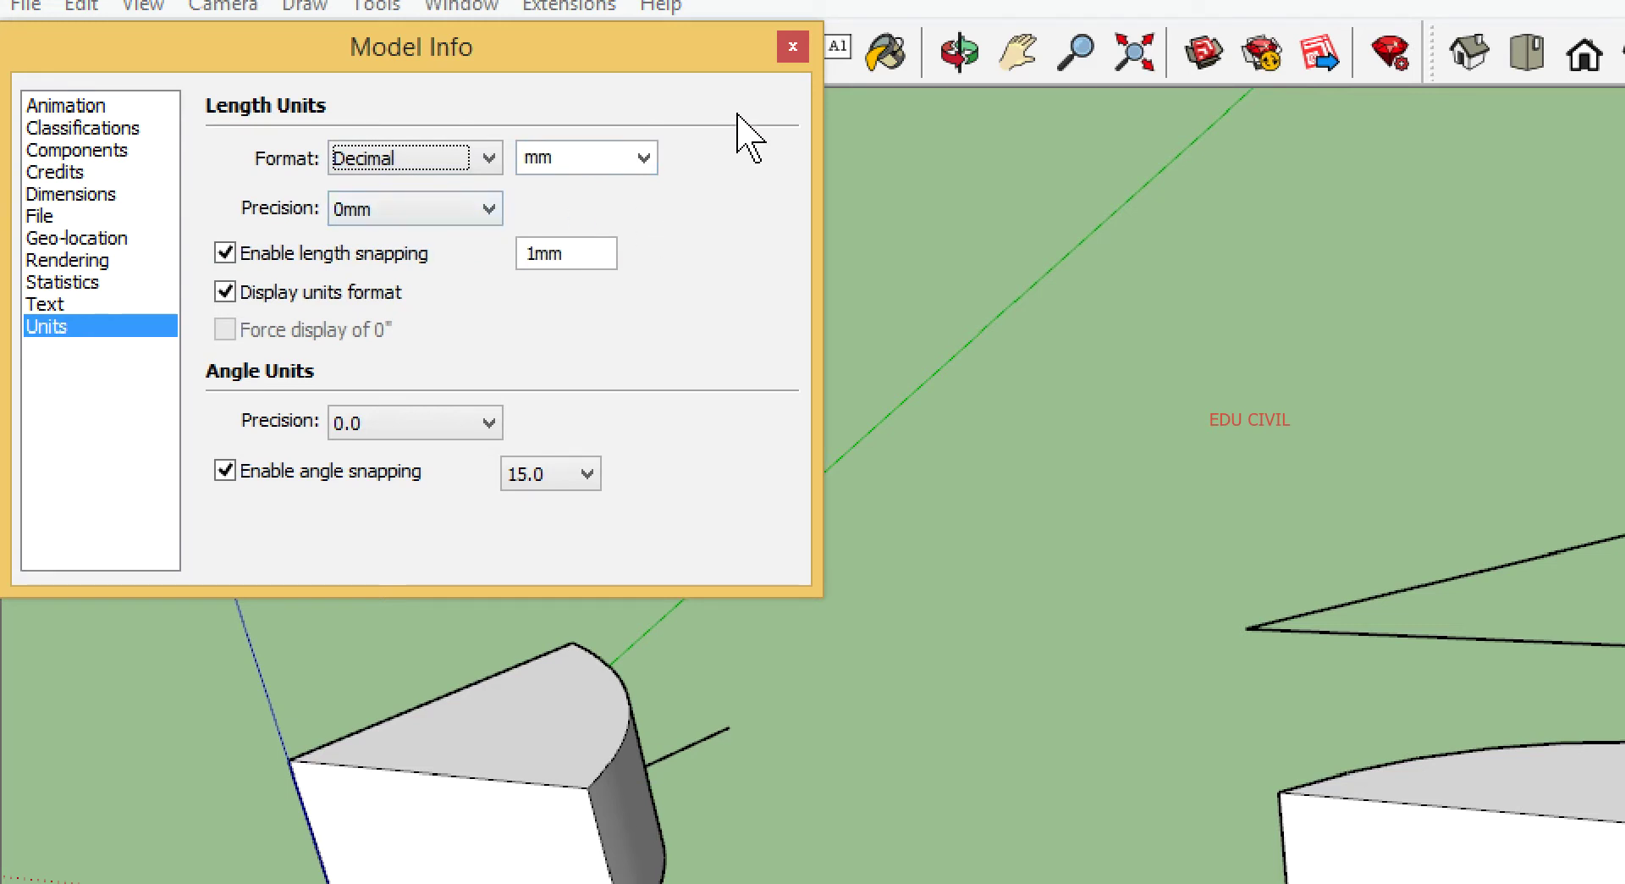
{"action": "left_click", "coordinate": [791, 52]}
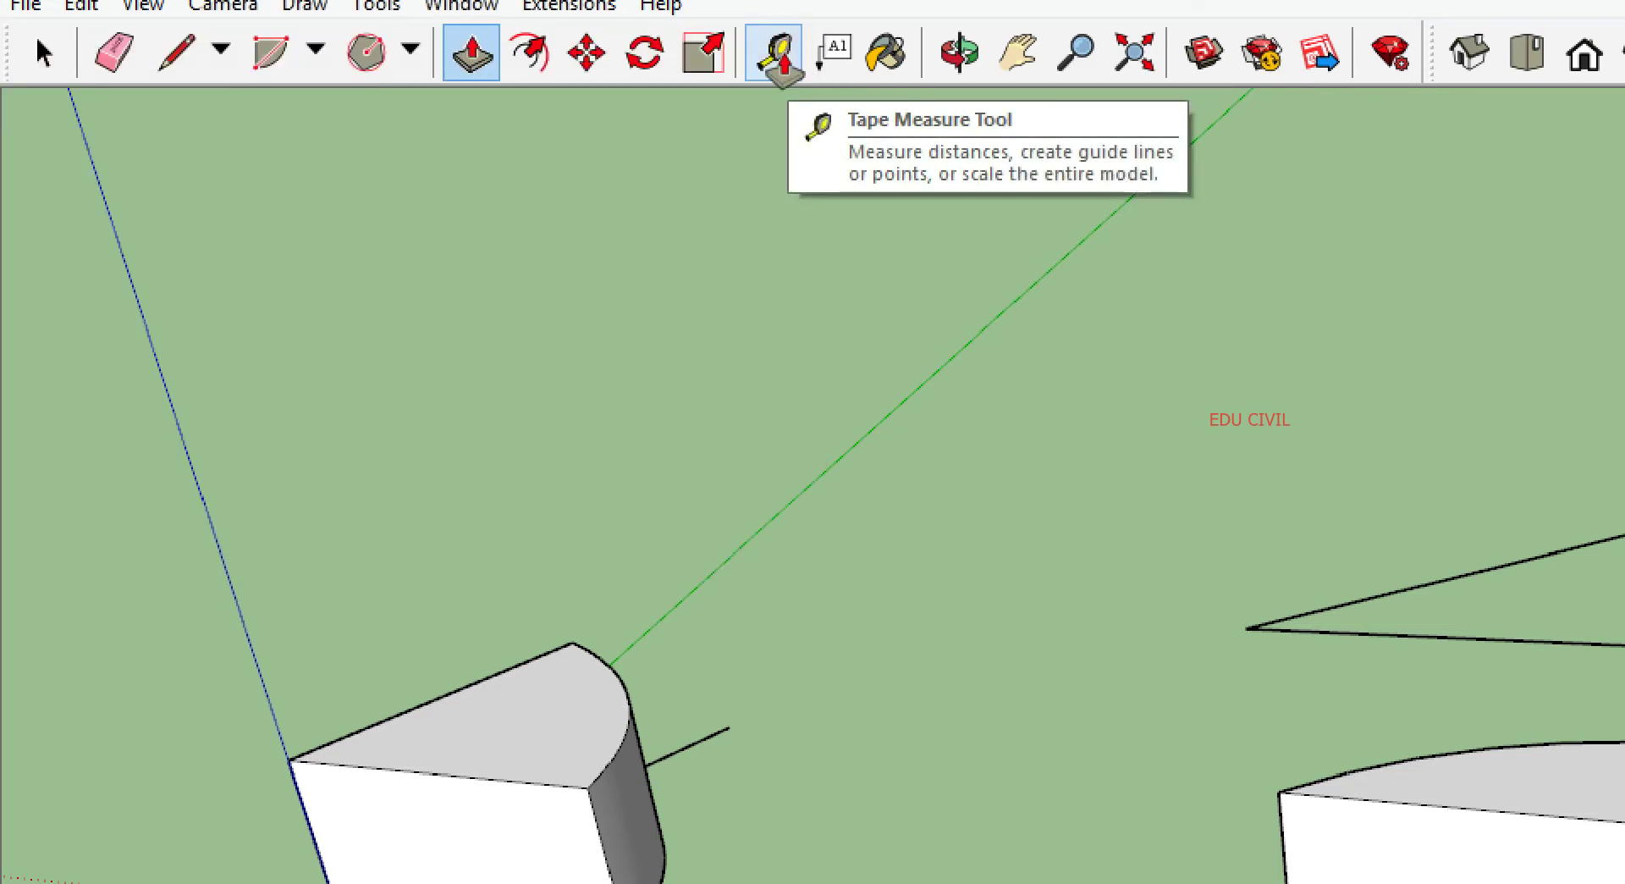
Step: Extrude the wide arc segment beside the narrow one upward by about 1480 mm with Push/Pull
{"action": "scroll", "coordinate": [365, 271], "scroll_direction": "down", "scroll_amount": 2}
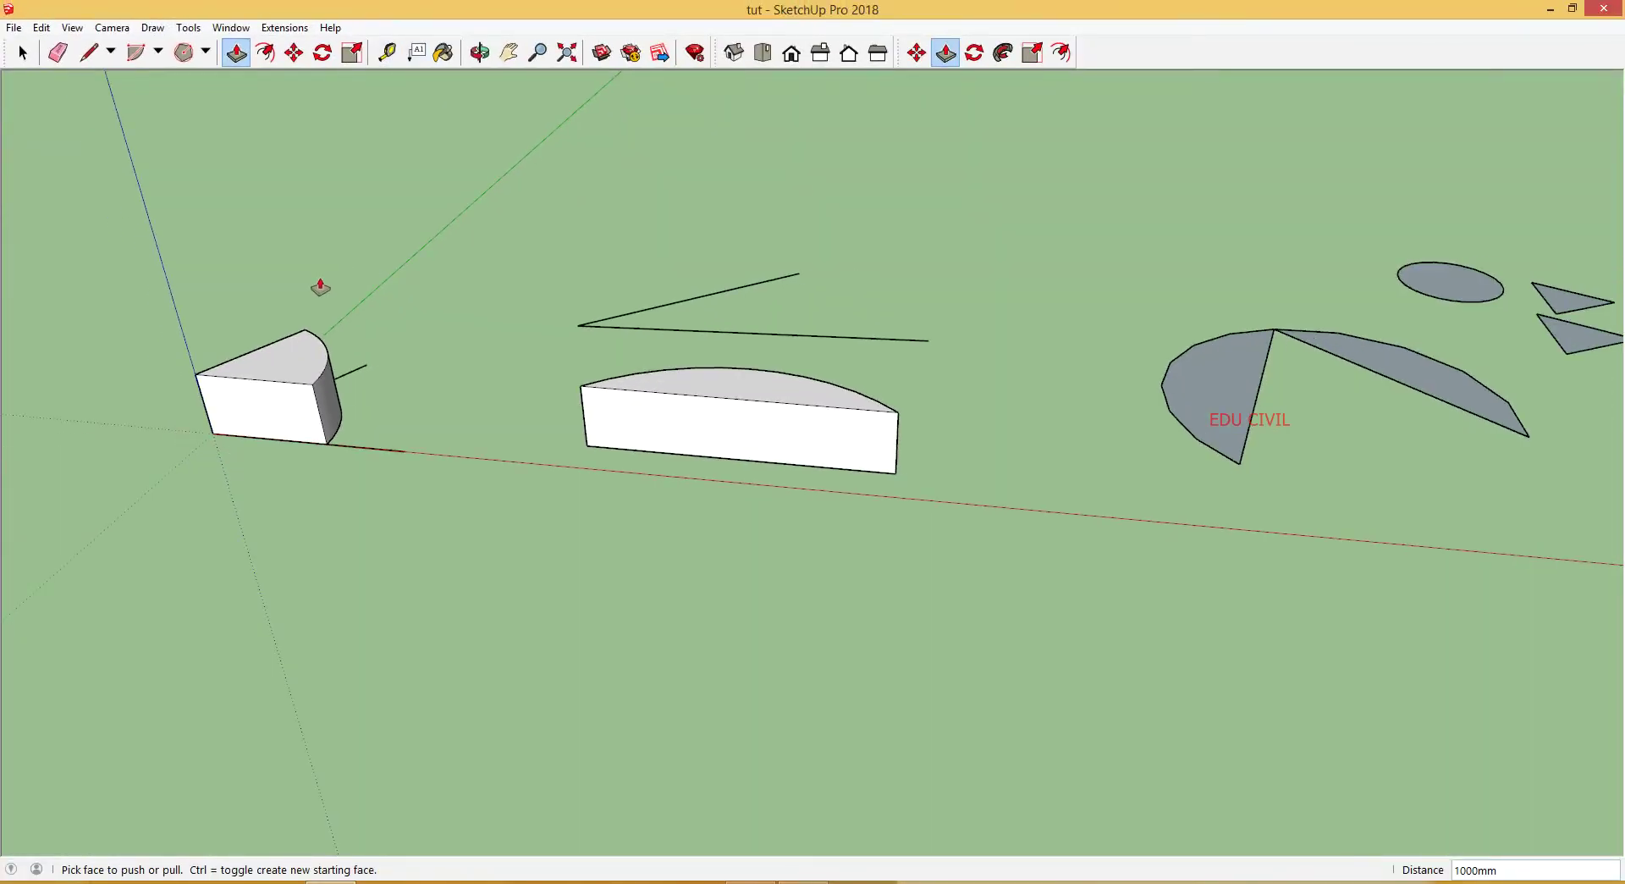
{"action": "middle_click_drag", "start_coordinate": [1020, 455], "coordinate": [1238, 466]}
{"action": "left_click", "coordinate": [1236, 464]}
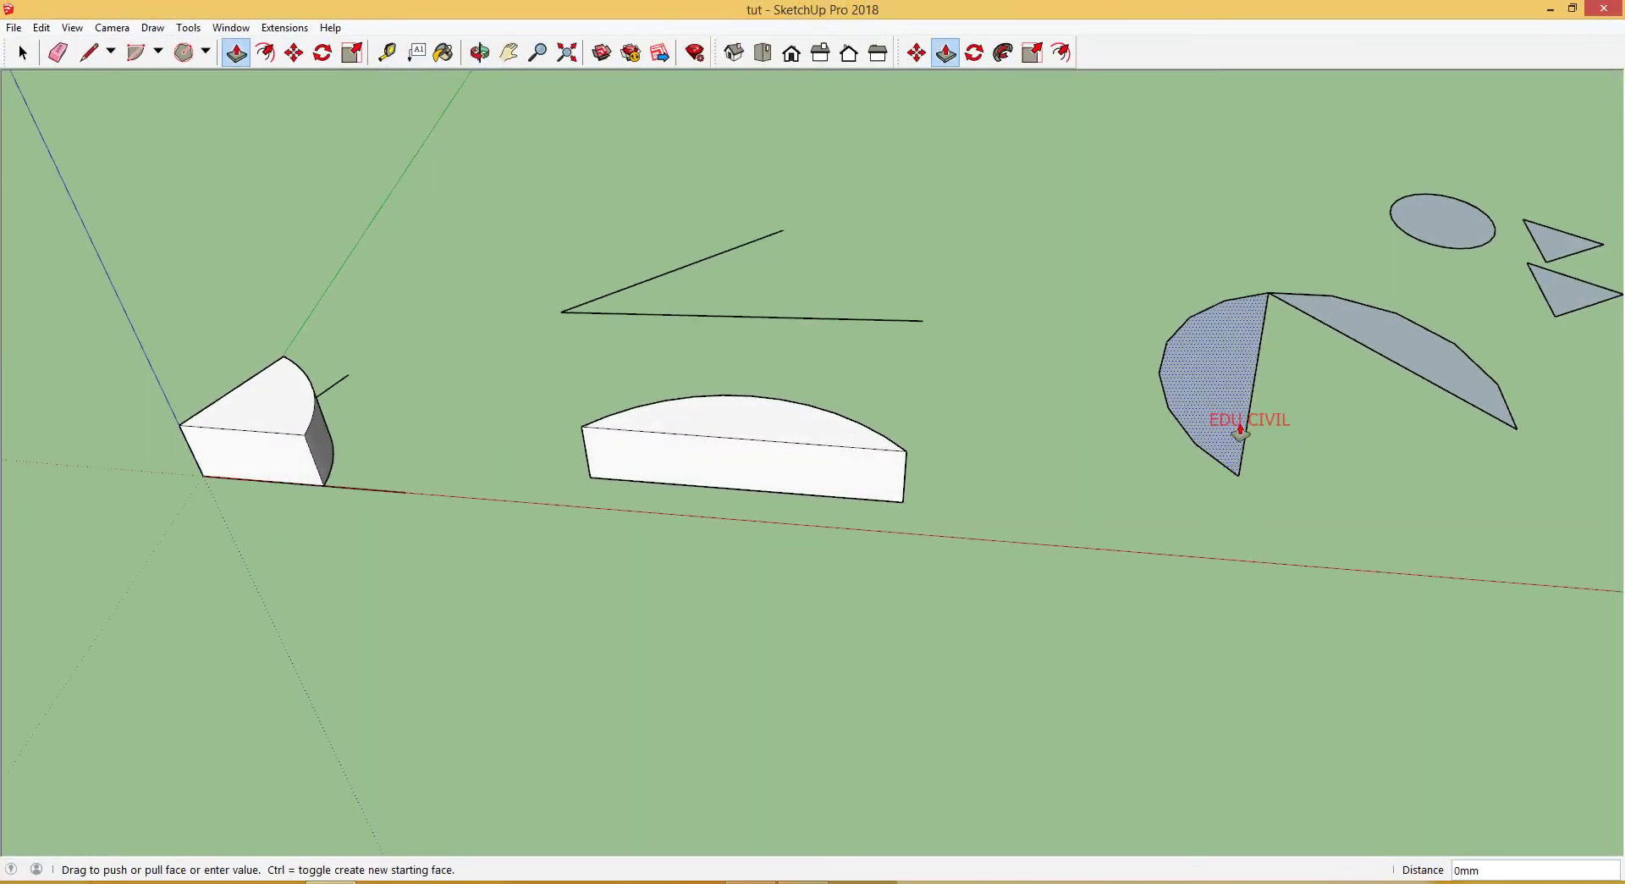
{"action": "left_click", "coordinate": [1240, 350]}
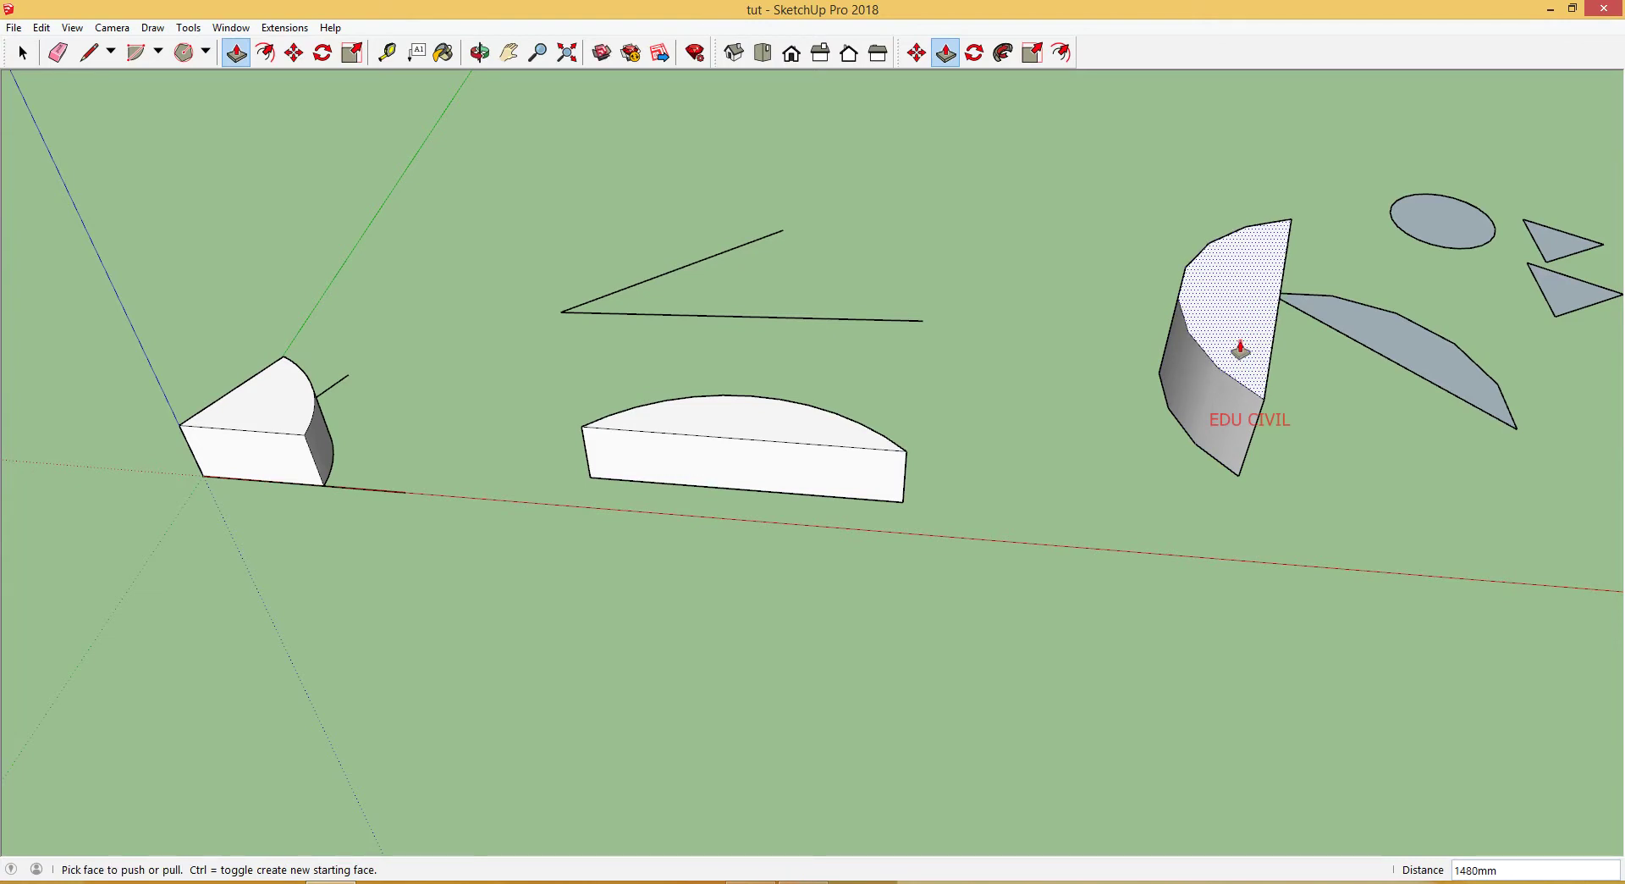
Step: Extrude the adjoining narrow arc segment upward by 1480 mm, matching the height of the neighbouring segment solid
{"action": "left_click", "coordinate": [1396, 347]}
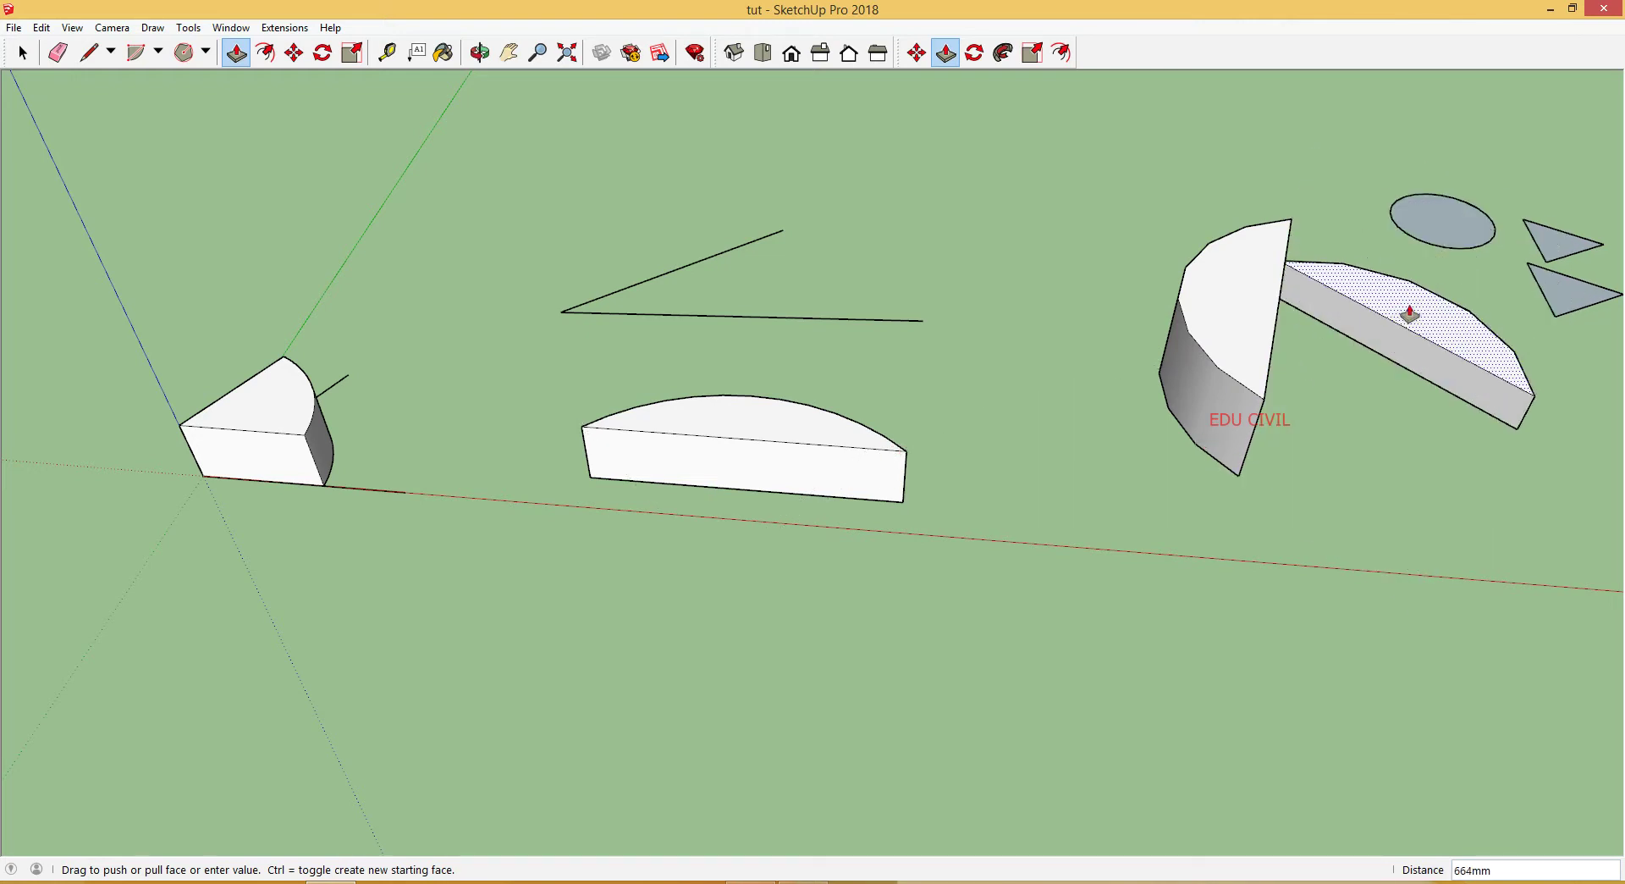
{"action": "key", "text": "Escape"}
{"action": "left_click", "coordinate": [1427, 371]}
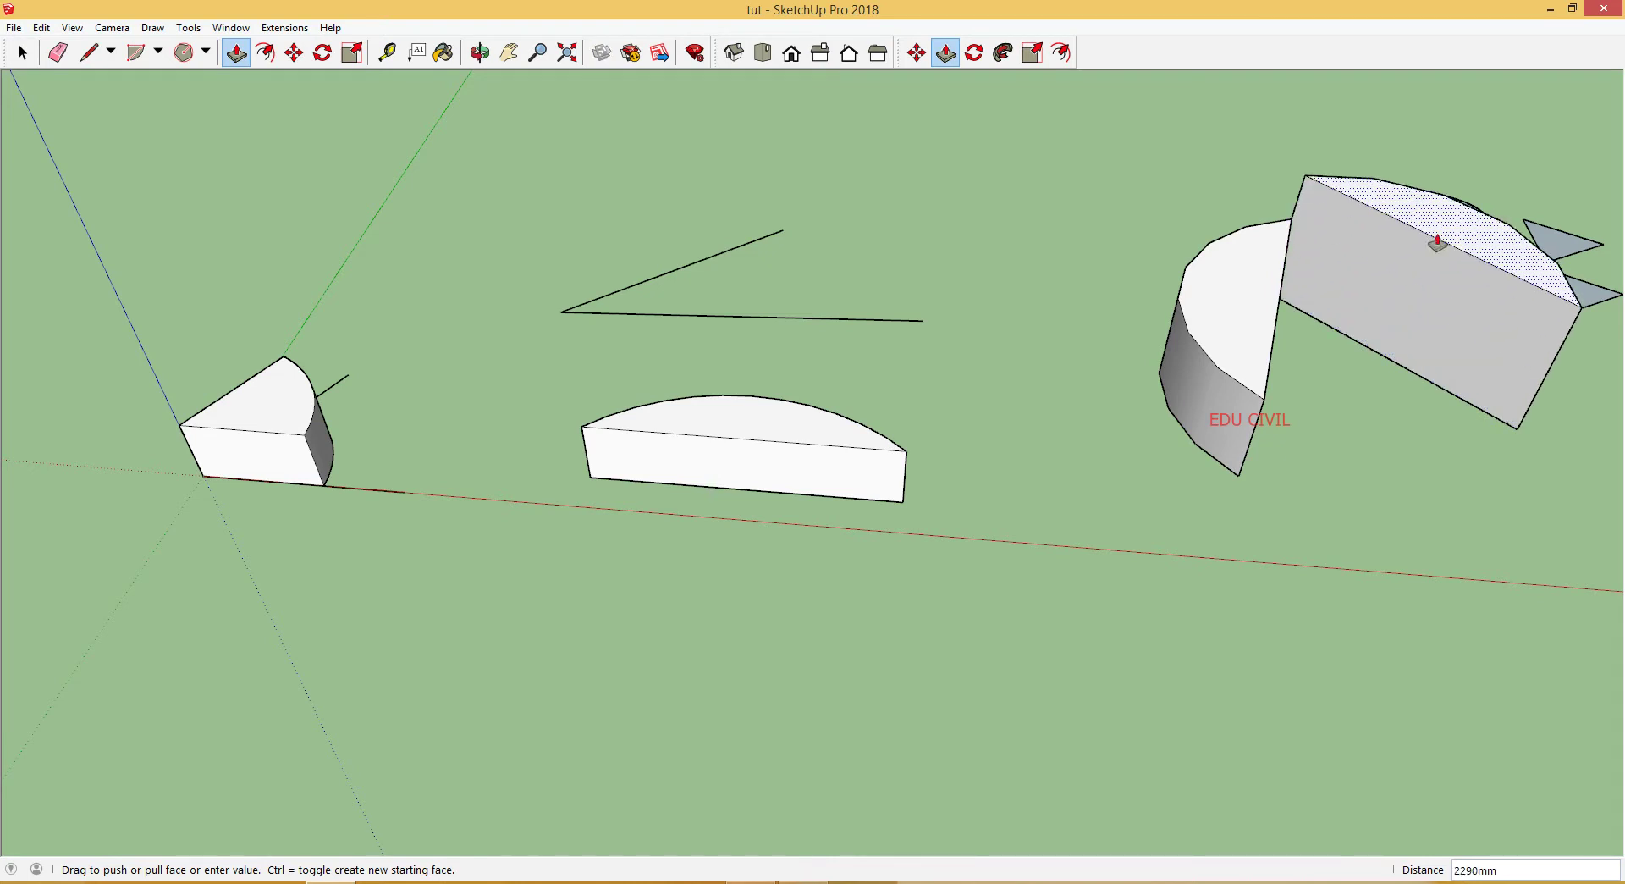
{"action": "middle_click_drag", "start_coordinate": [1408, 305], "coordinate": [1157, 211]}
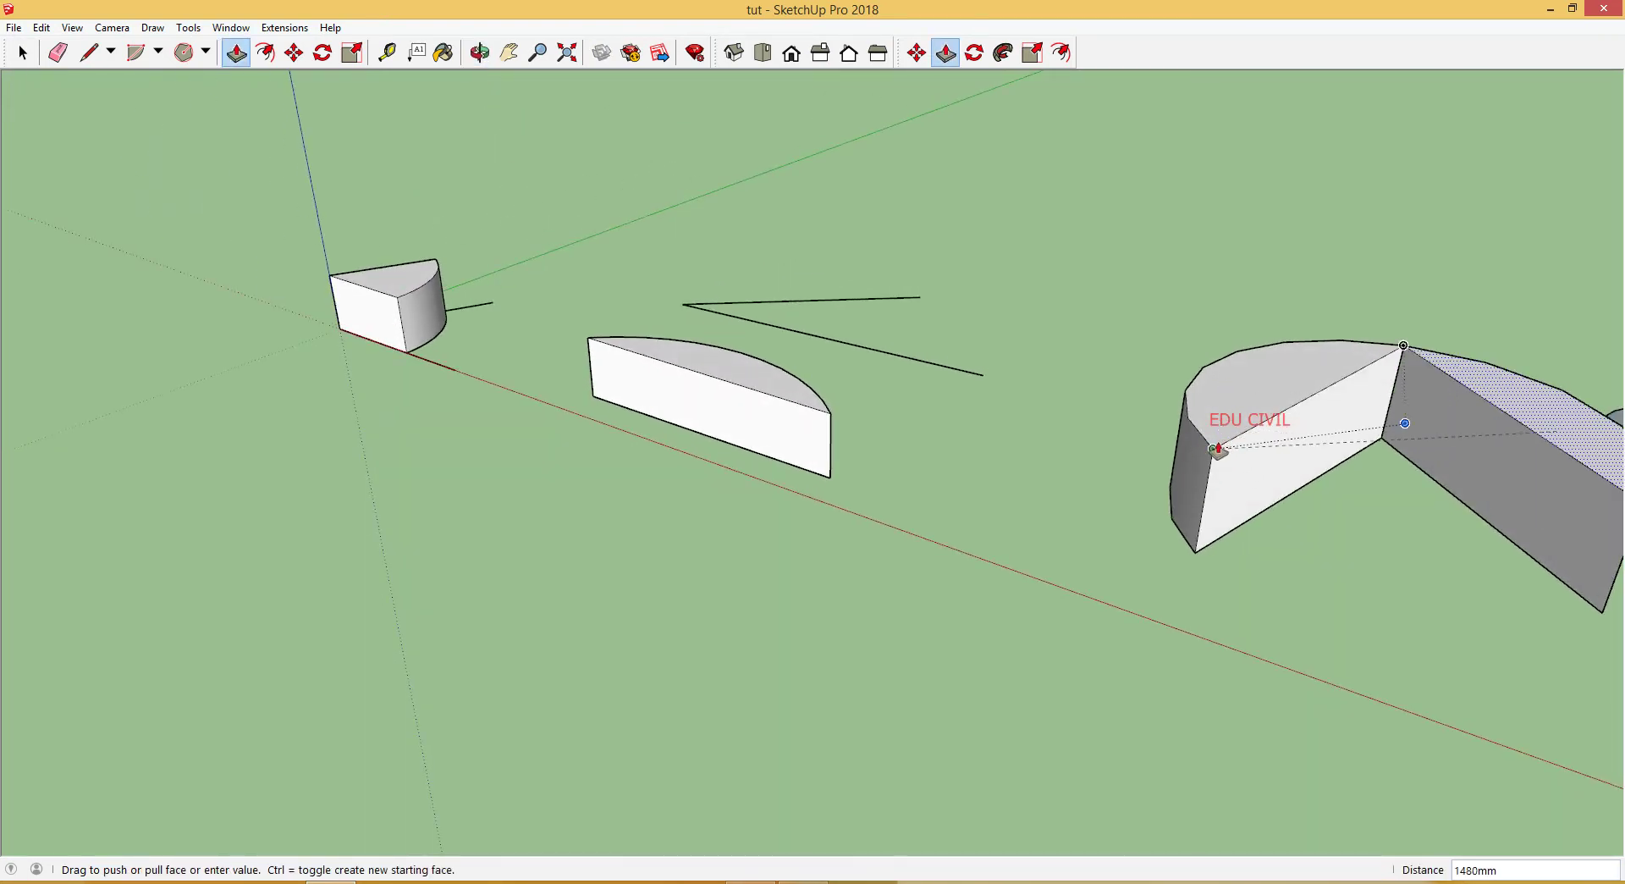
{"action": "left_click", "coordinate": [1302, 410]}
Step: Extrude the full circle upward into a cylinder about 4026 mm tall
{"action": "middle_click_drag", "start_coordinate": [1573, 463], "coordinate": [1526, 500]}
{"action": "scroll", "coordinate": [1471, 491], "scroll_direction": "down", "scroll_amount": 4}
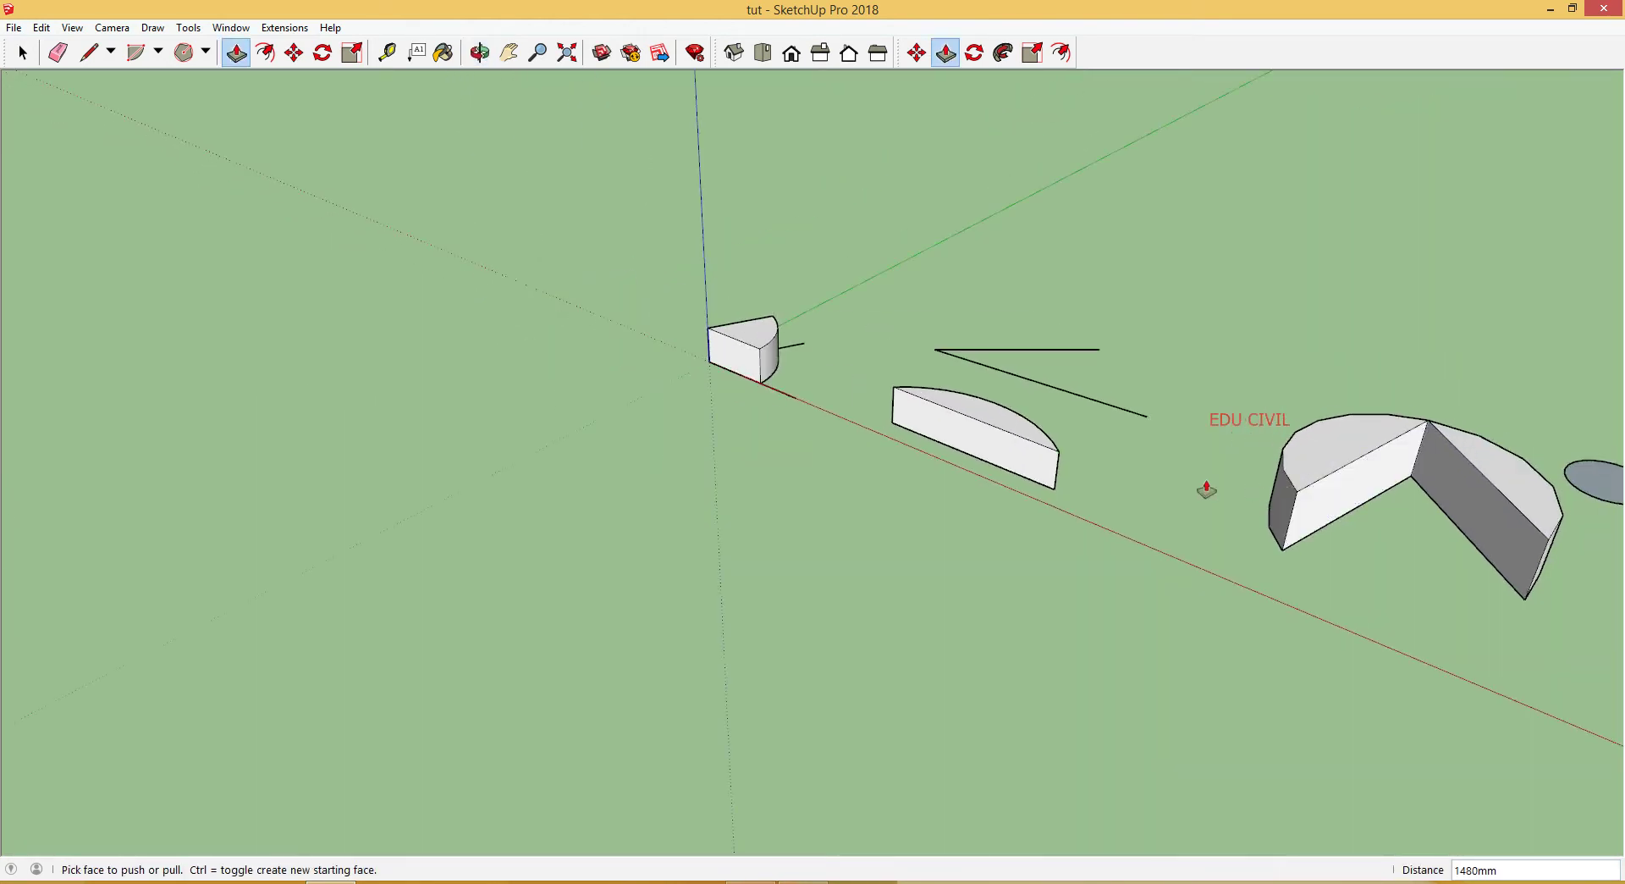
{"action": "scroll", "coordinate": [1405, 534], "scroll_direction": "up", "scroll_amount": 4}
{"action": "scroll", "coordinate": [1317, 525], "scroll_direction": "up", "scroll_amount": 1}
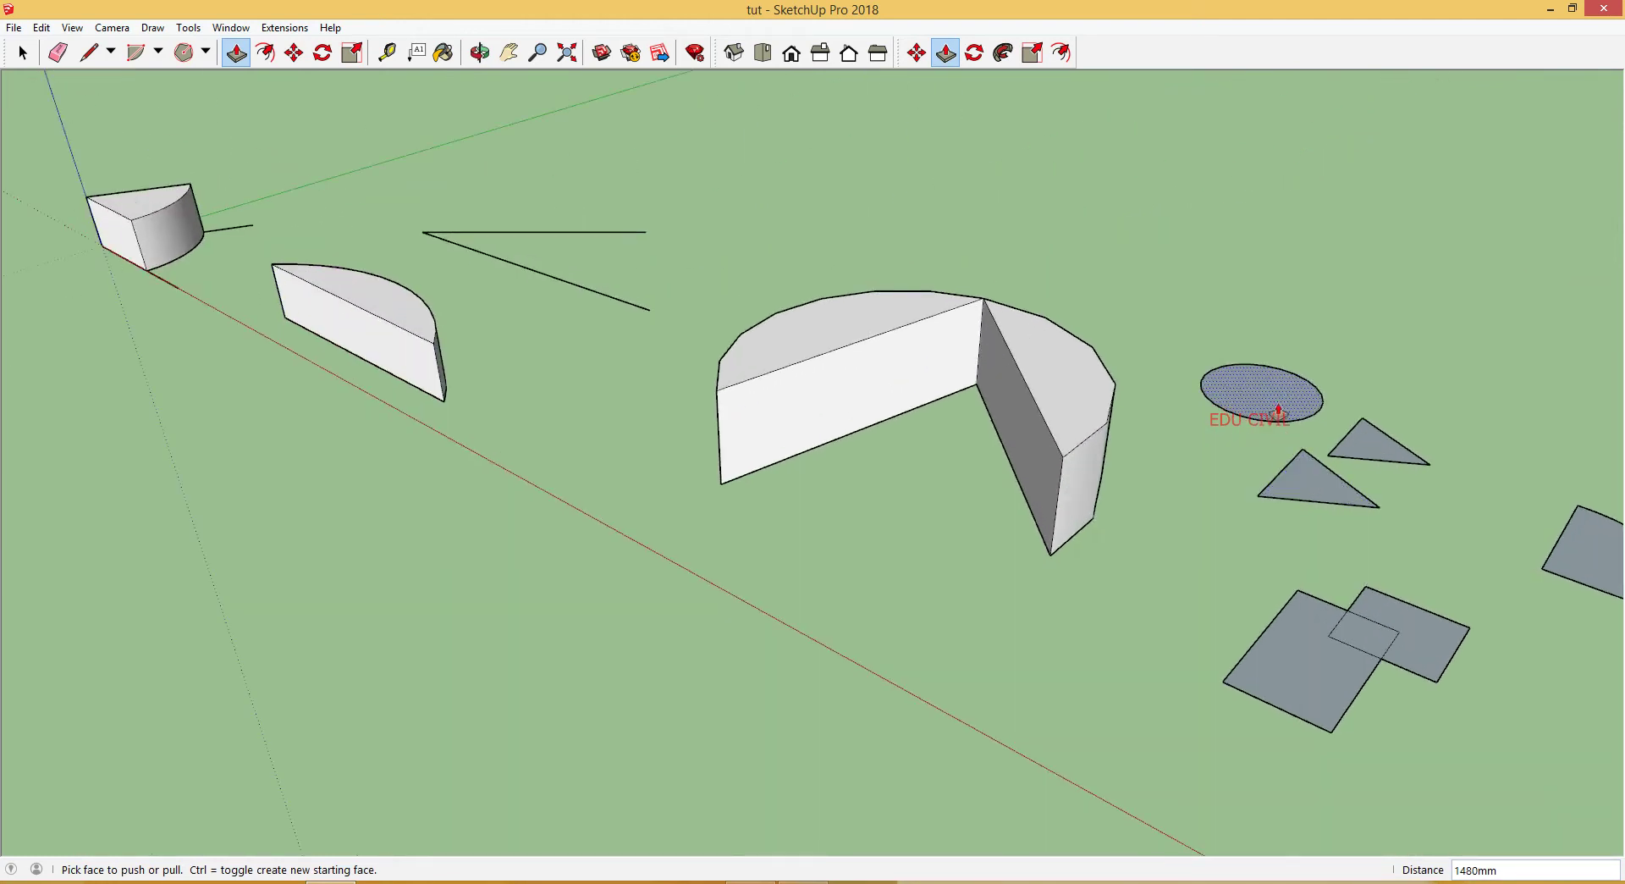
{"action": "left_click", "coordinate": [1270, 398]}
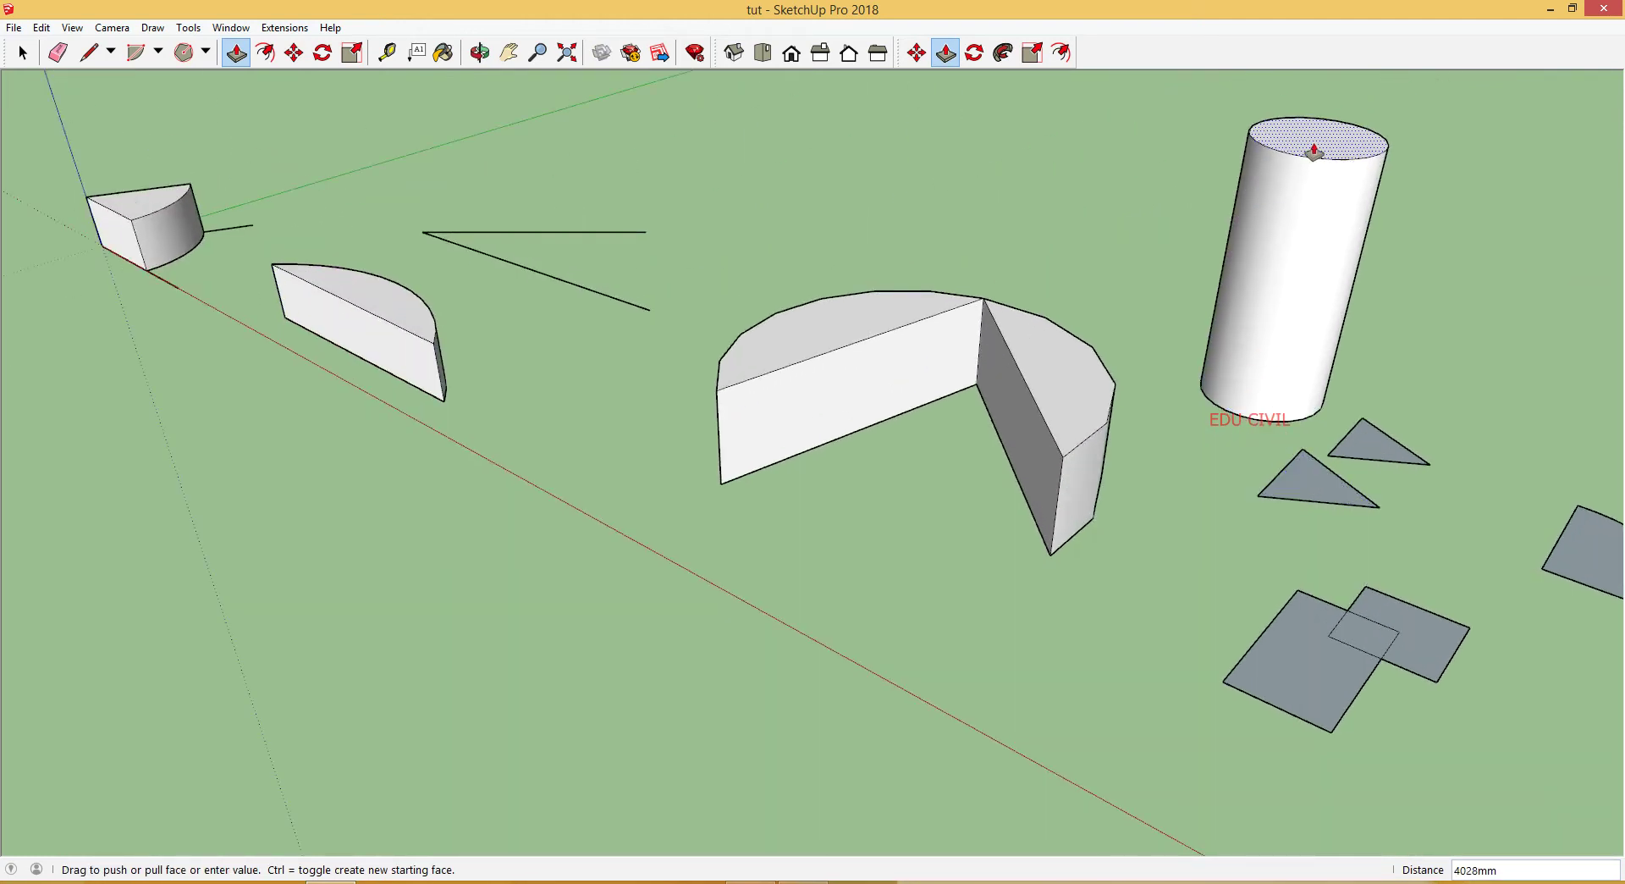
{"action": "left_click", "coordinate": [1313, 148]}
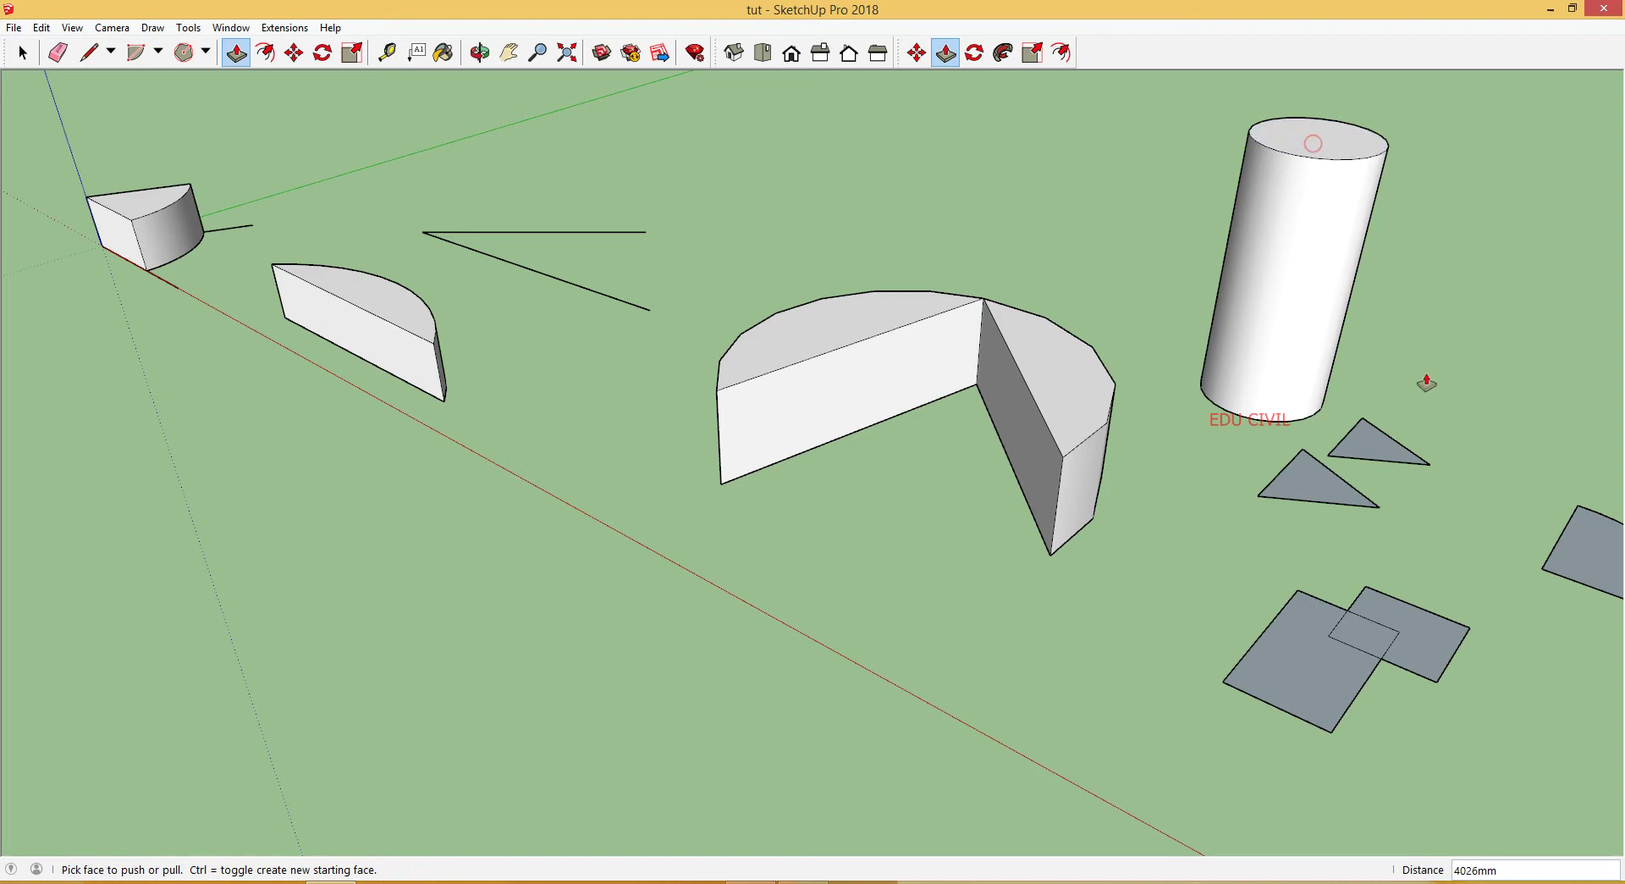
Step: Extrude the front triangle to the height of the sector solid at the origin, and the rear triangle about 1922 mm
{"action": "left_click", "coordinate": [1357, 482]}
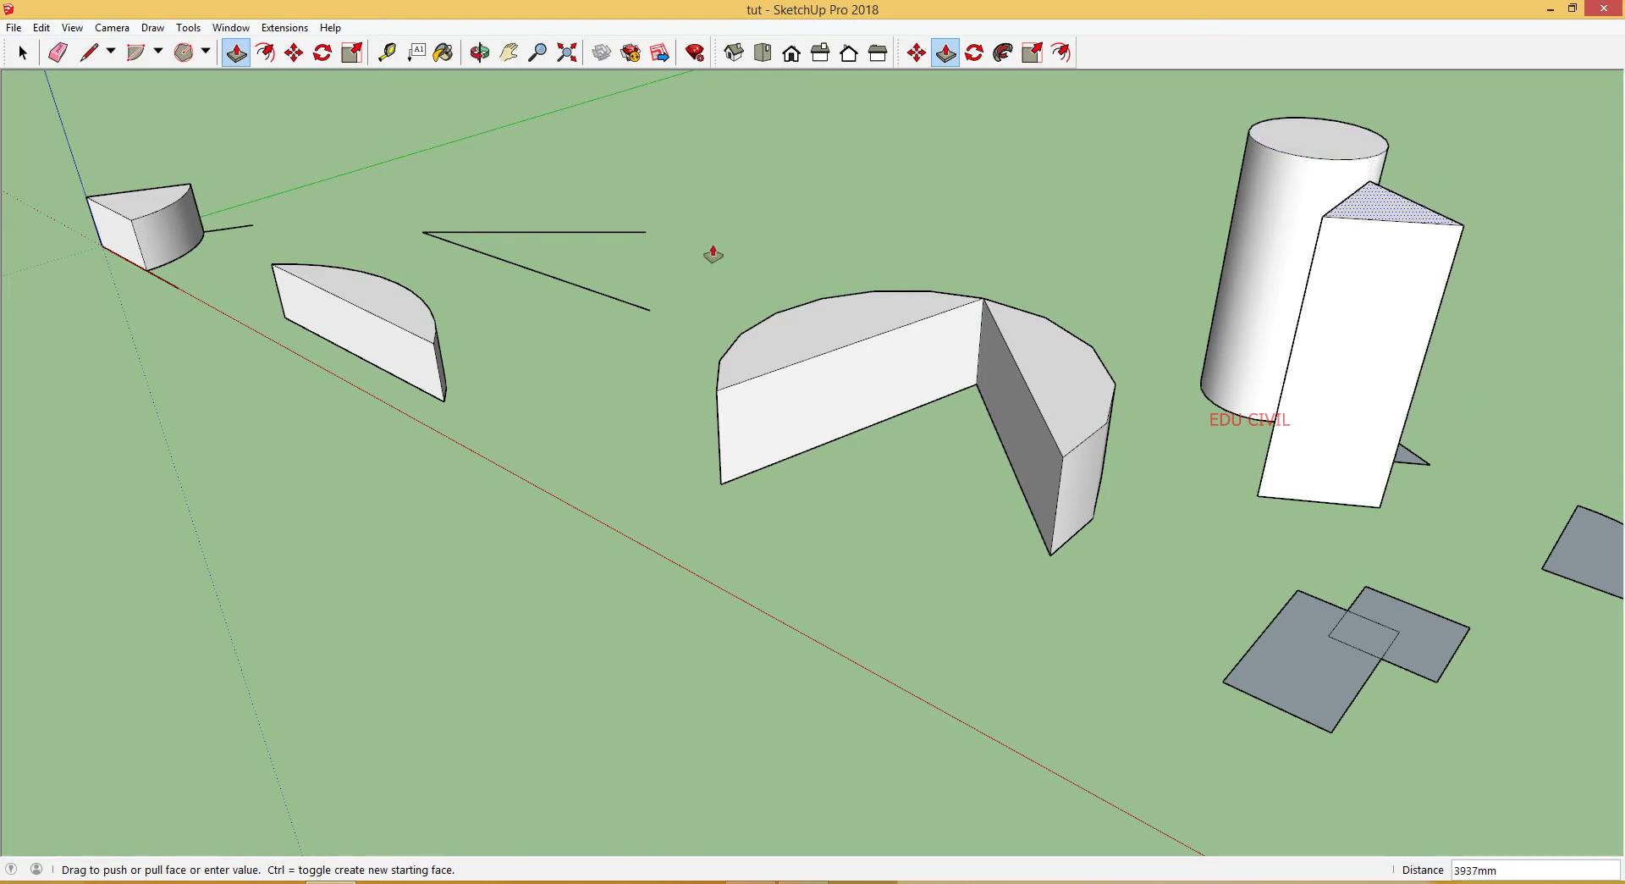
{"action": "left_click", "coordinate": [137, 208]}
{"action": "key", "text": "o"}
{"action": "left_click_drag", "start_coordinate": [1313, 652], "coordinate": [768, 572]}
{"action": "key", "text": "p"}
{"action": "left_click", "coordinate": [1063, 677]}
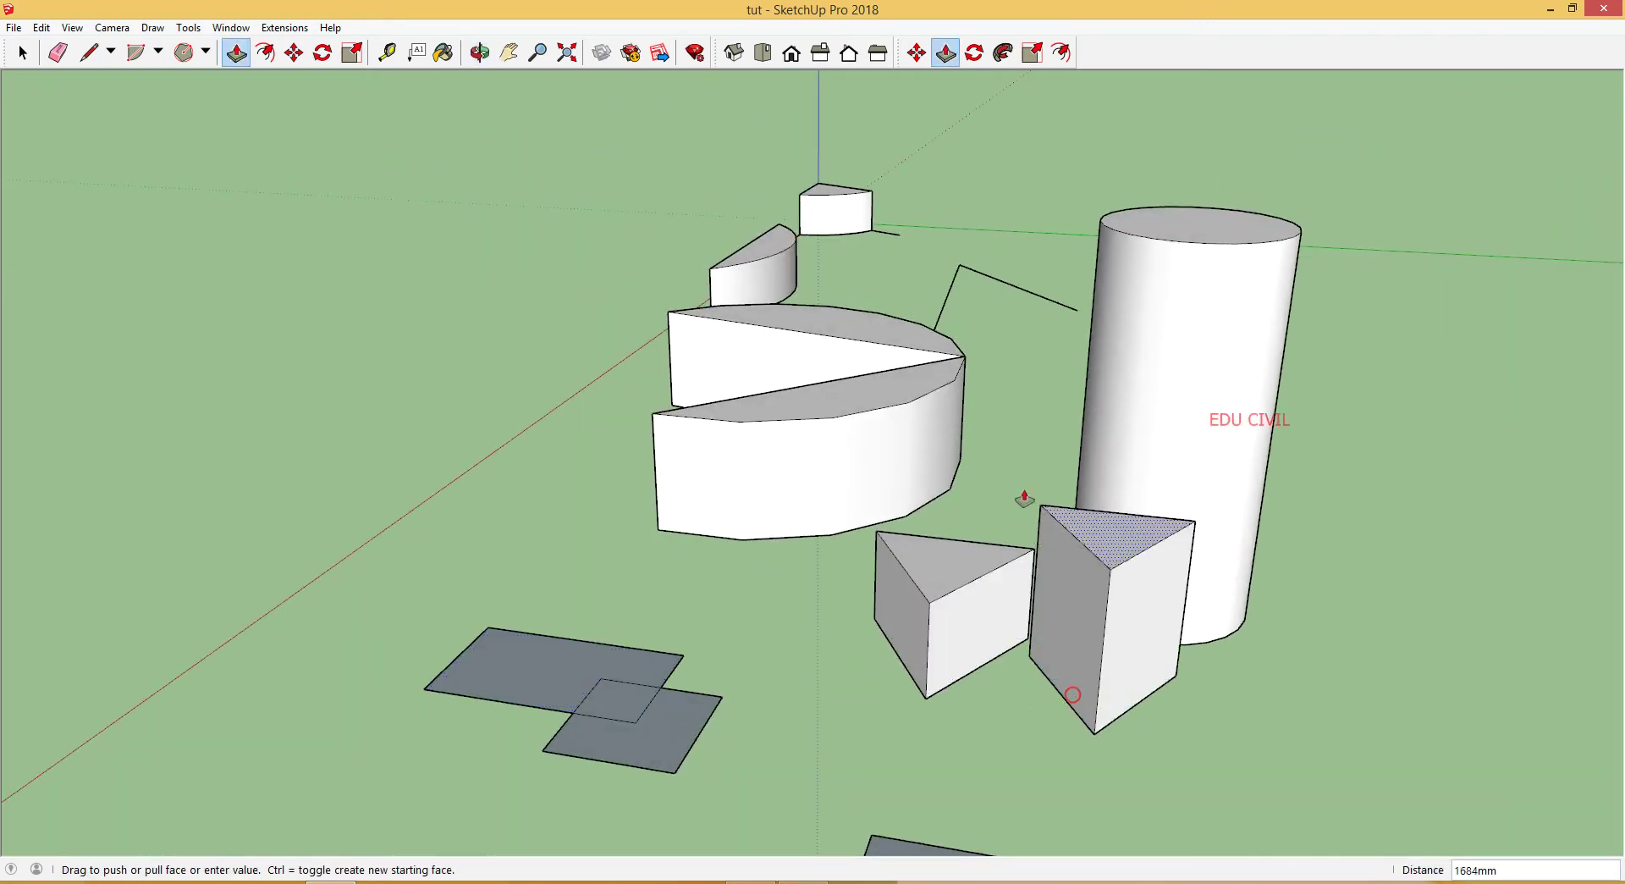
{"action": "left_click", "coordinate": [1008, 509]}
Step: Try to pull a side face of the shorter triangular prism outward by about 976 mm
{"action": "middle_click_drag", "start_coordinate": [973, 639], "coordinate": [819, 632]}
{"action": "middle_click_drag", "start_coordinate": [1382, 534], "coordinate": [1136, 747]}
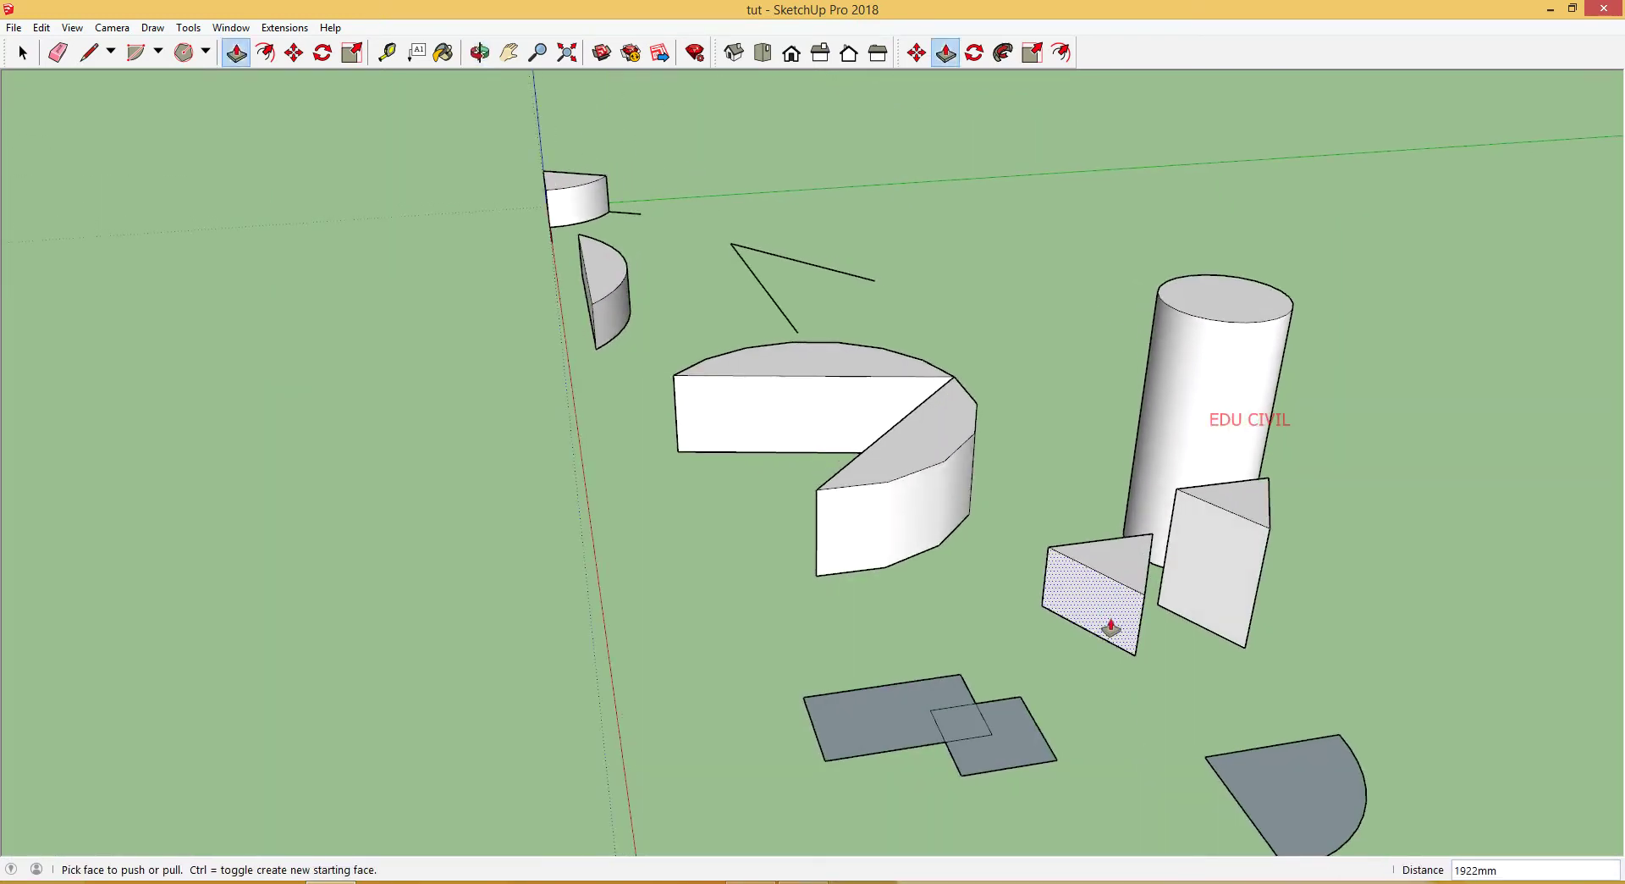
{"action": "scroll", "coordinate": [1112, 628], "scroll_direction": "up", "scroll_amount": 4}
{"action": "middle_click_drag", "start_coordinate": [1131, 635], "coordinate": [1139, 685]}
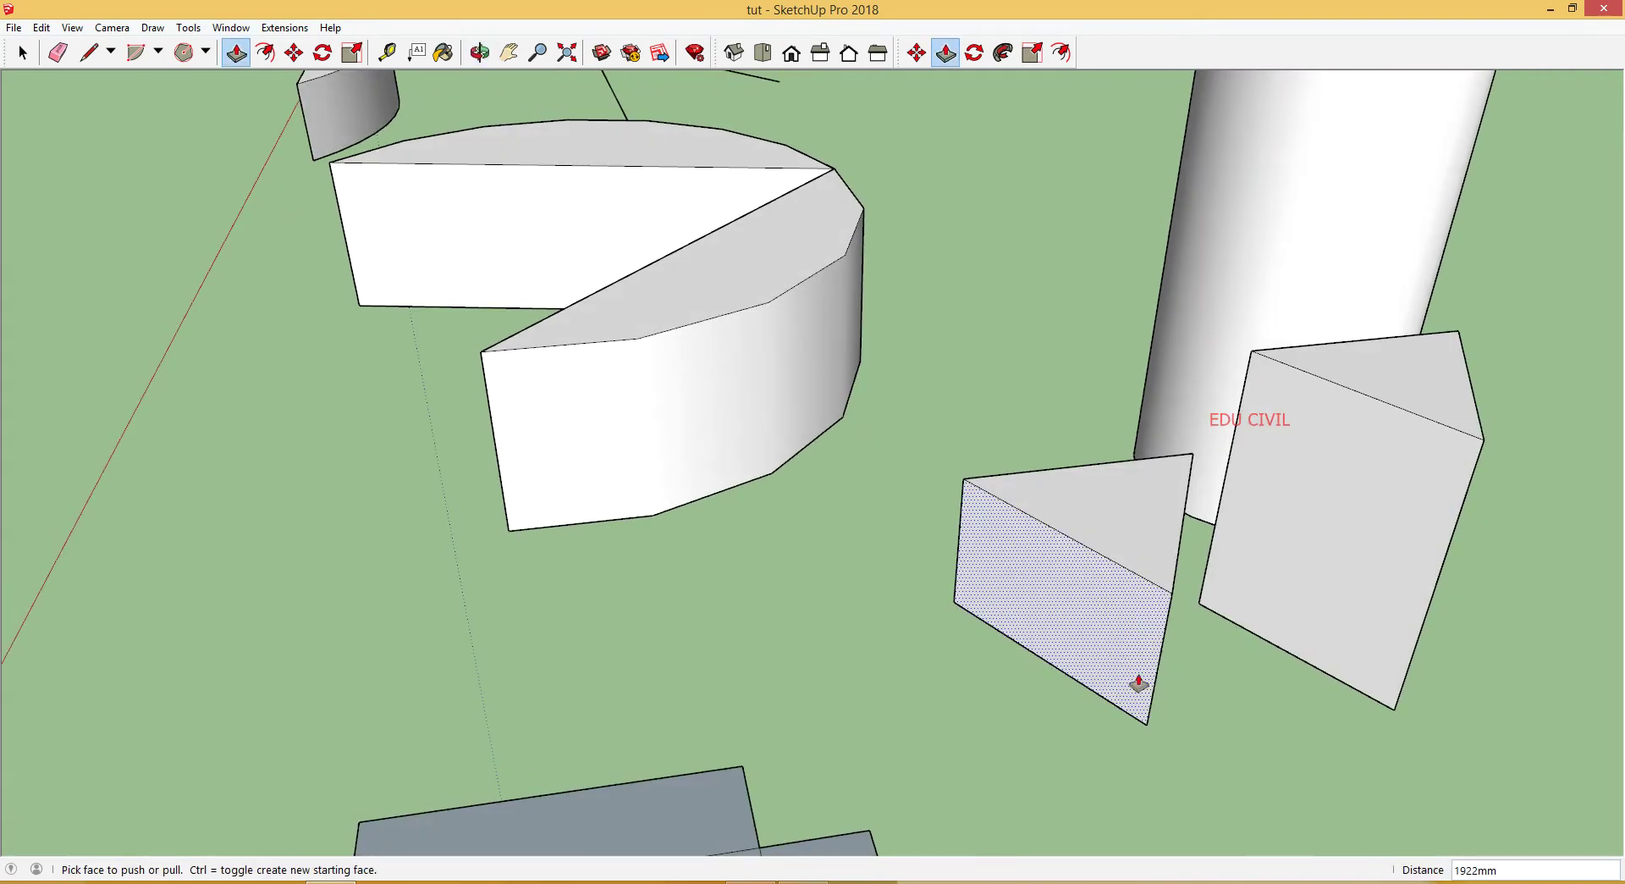
{"action": "left_click_drag", "start_coordinate": [1100, 603], "coordinate": [1019, 642]}
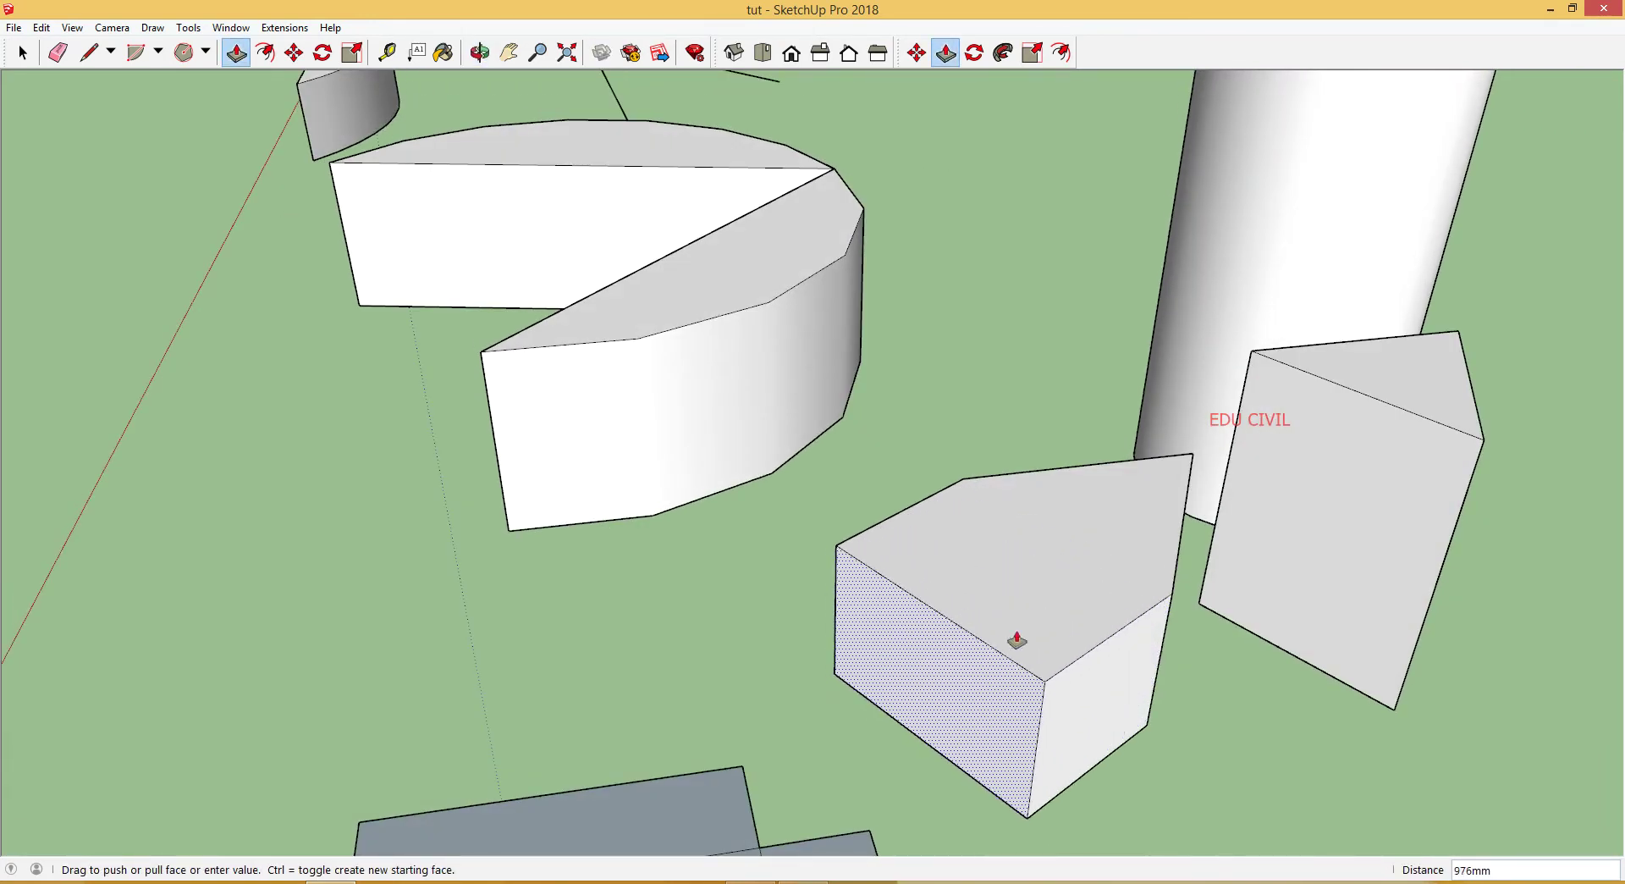
{"action": "middle_click_drag", "start_coordinate": [1019, 642], "coordinate": [646, 671]}
{"action": "left_click_drag", "start_coordinate": [646, 671], "coordinate": [708, 685]}
Step: Pull the three side faces of the taller triangular prism outward into long arms, the first about 2741 mm
{"action": "scroll", "coordinate": [698, 656], "scroll_direction": "down", "scroll_amount": 3}
{"action": "scroll", "coordinate": [698, 656], "scroll_direction": "down", "scroll_amount": 2}
{"action": "mouse_move", "coordinate": [751, 685]}
{"action": "middle_mouse_down"}
{"action": "mouse_move", "coordinate": [847, 665]}
{"action": "mouse_move", "coordinate": [745, 676]}
{"action": "middle_mouse_up"}
{"action": "scroll", "coordinate": [855, 669], "scroll_direction": "up", "scroll_amount": 2}
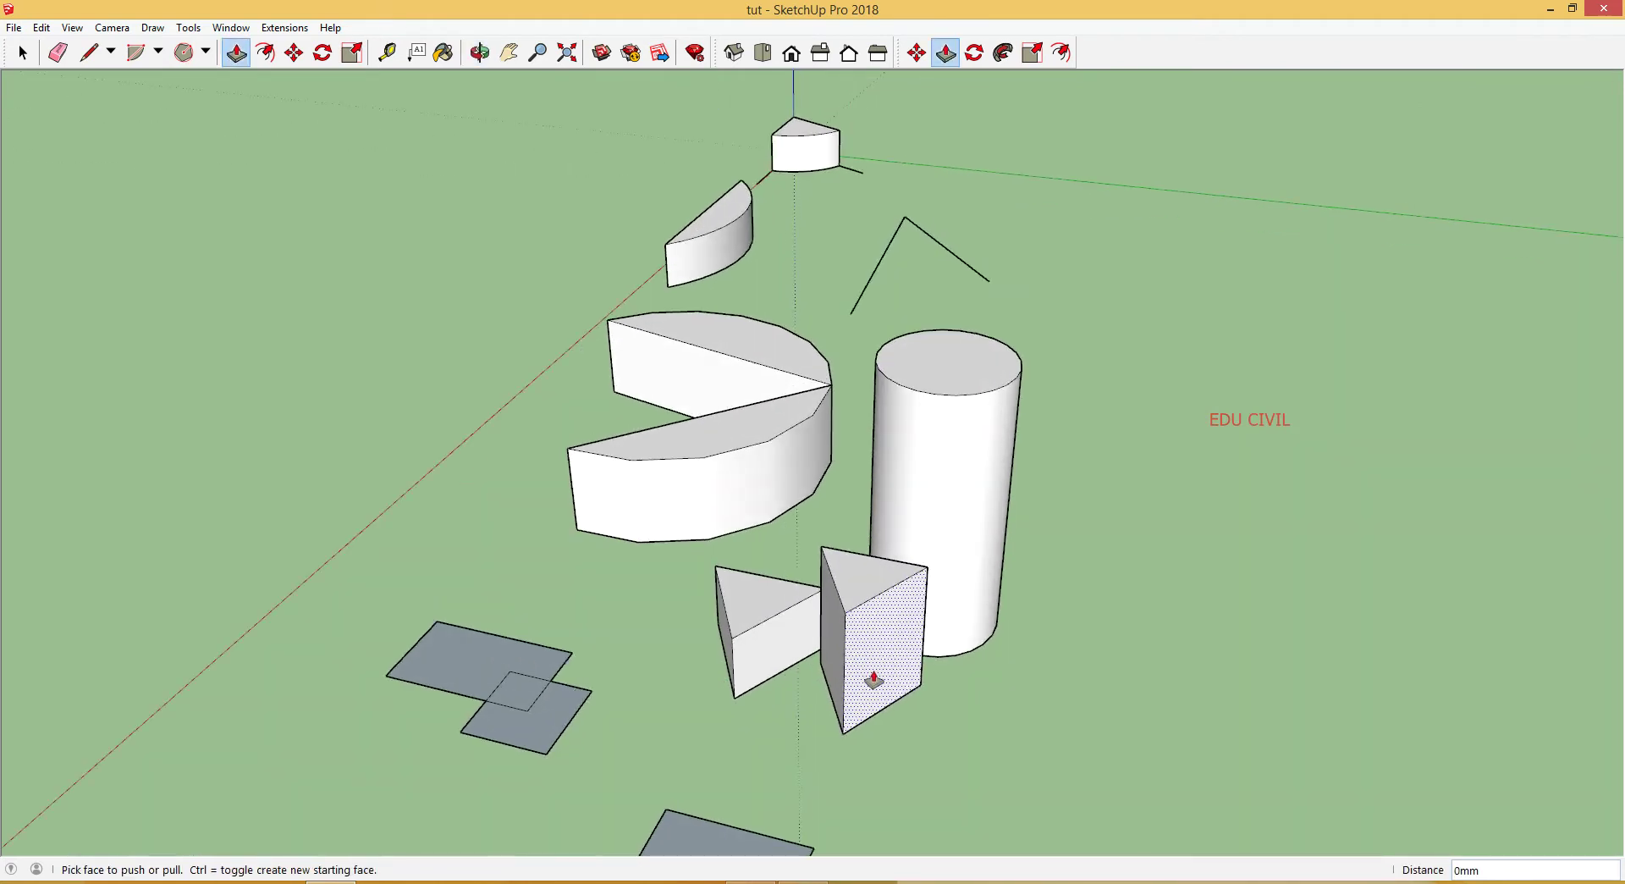
{"action": "left_click_drag", "start_coordinate": [879, 673], "coordinate": [1076, 770]}
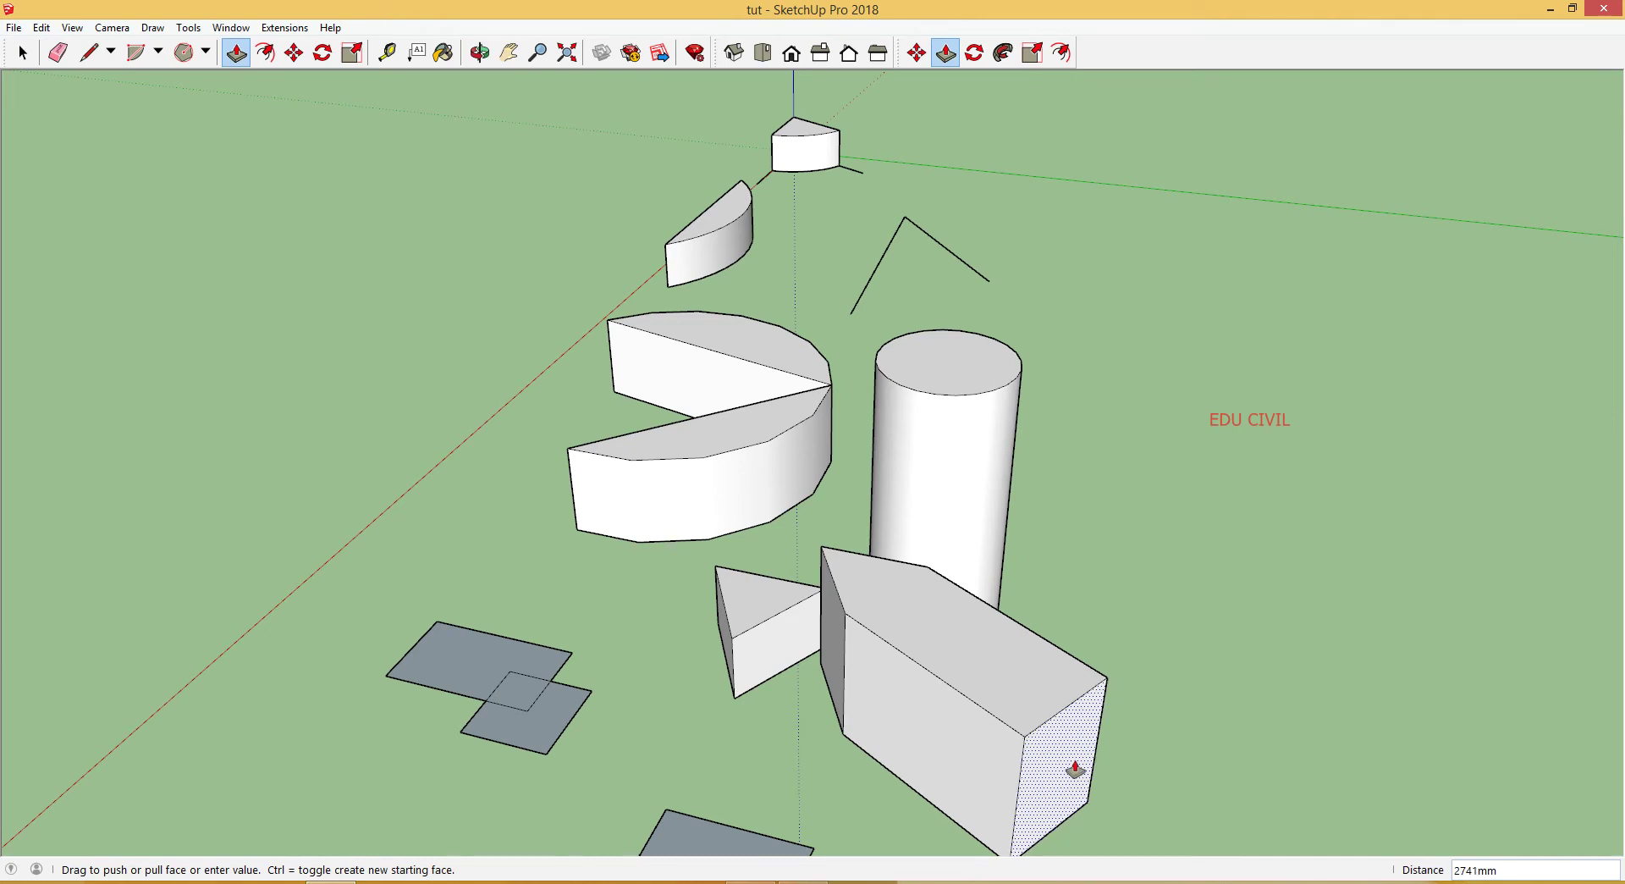
{"action": "middle_click_drag", "start_coordinate": [938, 751], "coordinate": [1020, 730]}
{"action": "left_click_drag", "start_coordinate": [922, 666], "coordinate": [675, 725]}
{"action": "middle_click_drag", "start_coordinate": [906, 708], "coordinate": [1287, 685]}
{"action": "left_click_drag", "start_coordinate": [974, 391], "coordinate": [805, 414]}
{"action": "middle_click_drag", "start_coordinate": [937, 430], "coordinate": [713, 545]}
Step: Extrude the quarter-circle sector upward by about 2013 mm
{"action": "left_click_drag", "start_coordinate": [990, 623], "coordinate": [1132, 561]}
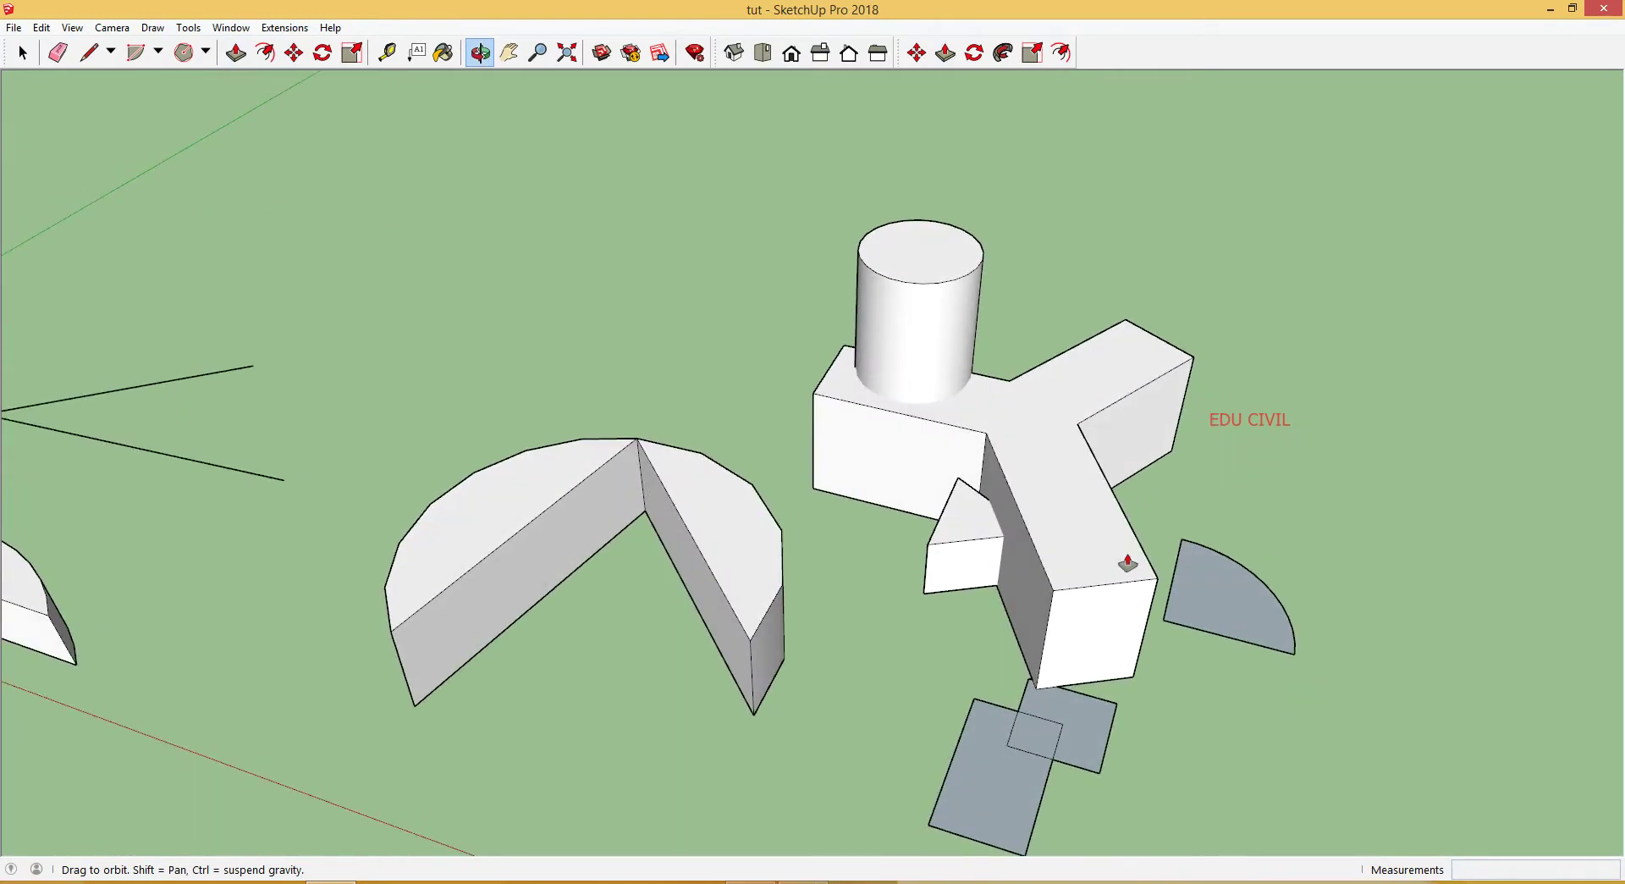
{"action": "key", "text": "p"}
{"action": "left_click_drag", "start_coordinate": [1233, 598], "coordinate": [1240, 494]}
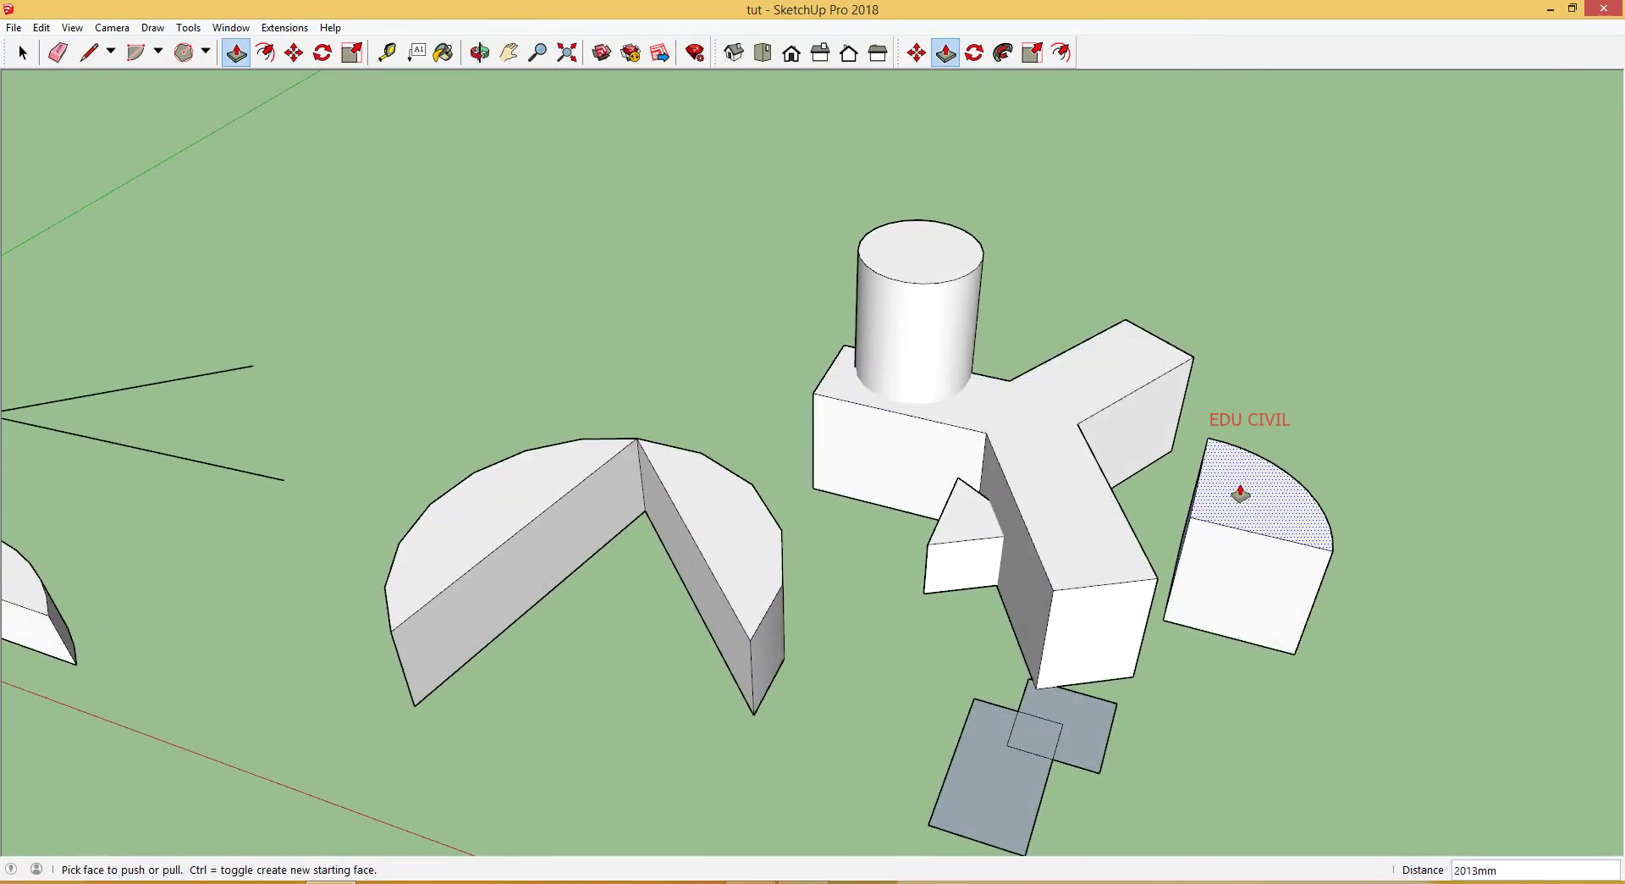
Step: Pull the flat front face of the quarter-circle solid outward by about 3843 mm
{"action": "middle_click_drag", "start_coordinate": [1284, 574], "coordinate": [1244, 592]}
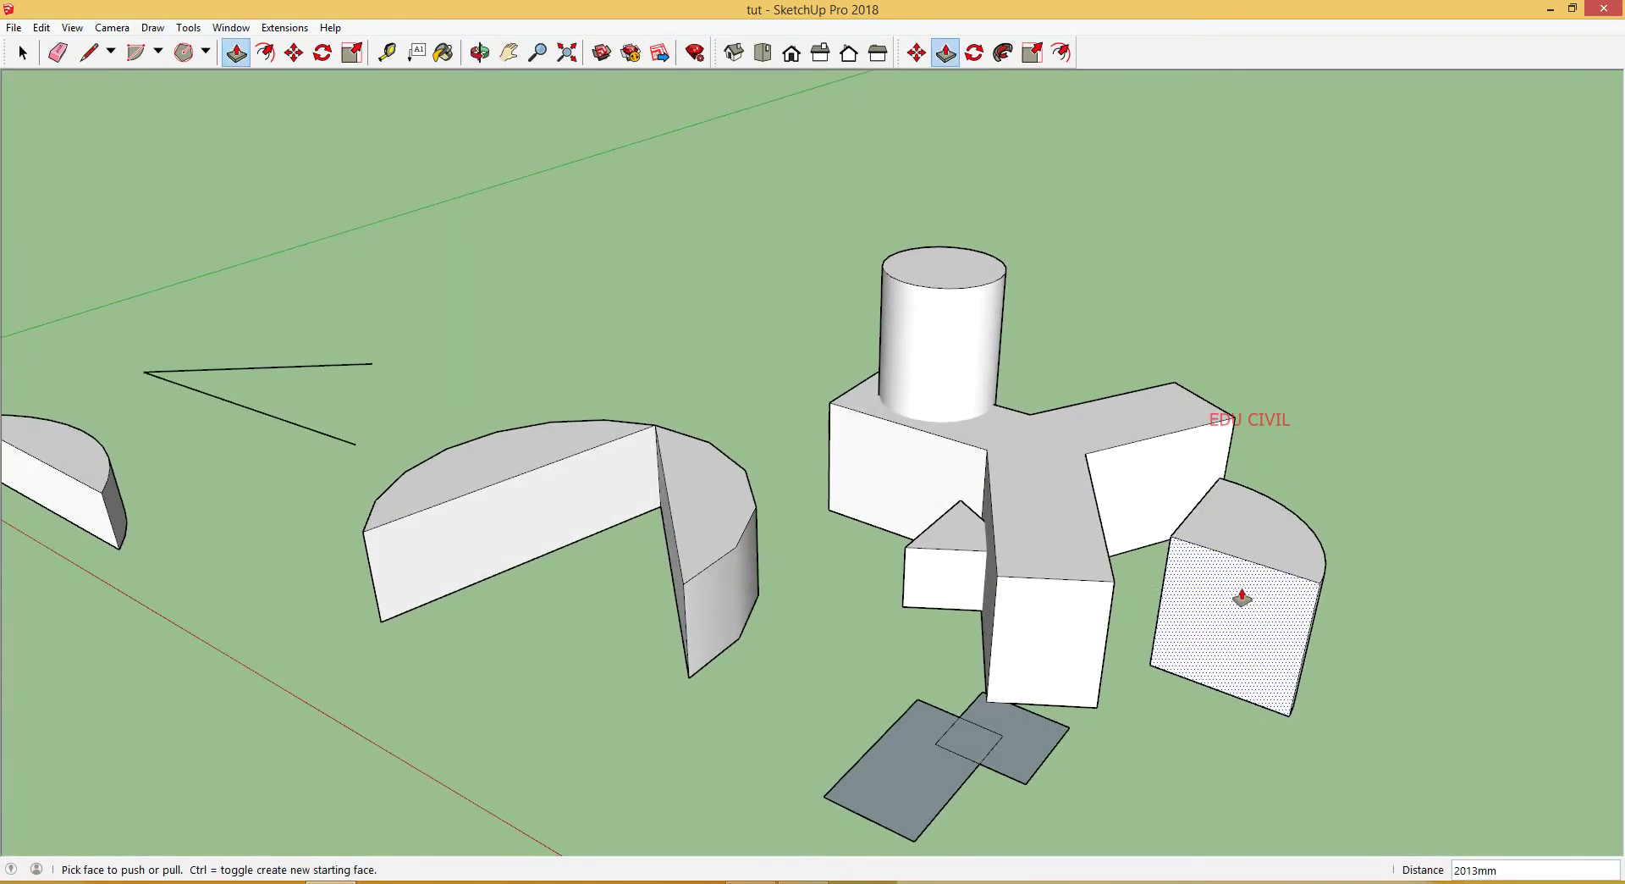
{"action": "left_click_drag", "start_coordinate": [1244, 592], "coordinate": [1195, 728]}
{"action": "middle_click_drag", "start_coordinate": [1195, 728], "coordinate": [1313, 664]}
Step: Extrude the two overlapping rectangles and their shared overlap area upward separately to three different heights
{"action": "scroll", "coordinate": [1097, 692], "scroll_direction": "up", "scroll_amount": 4}
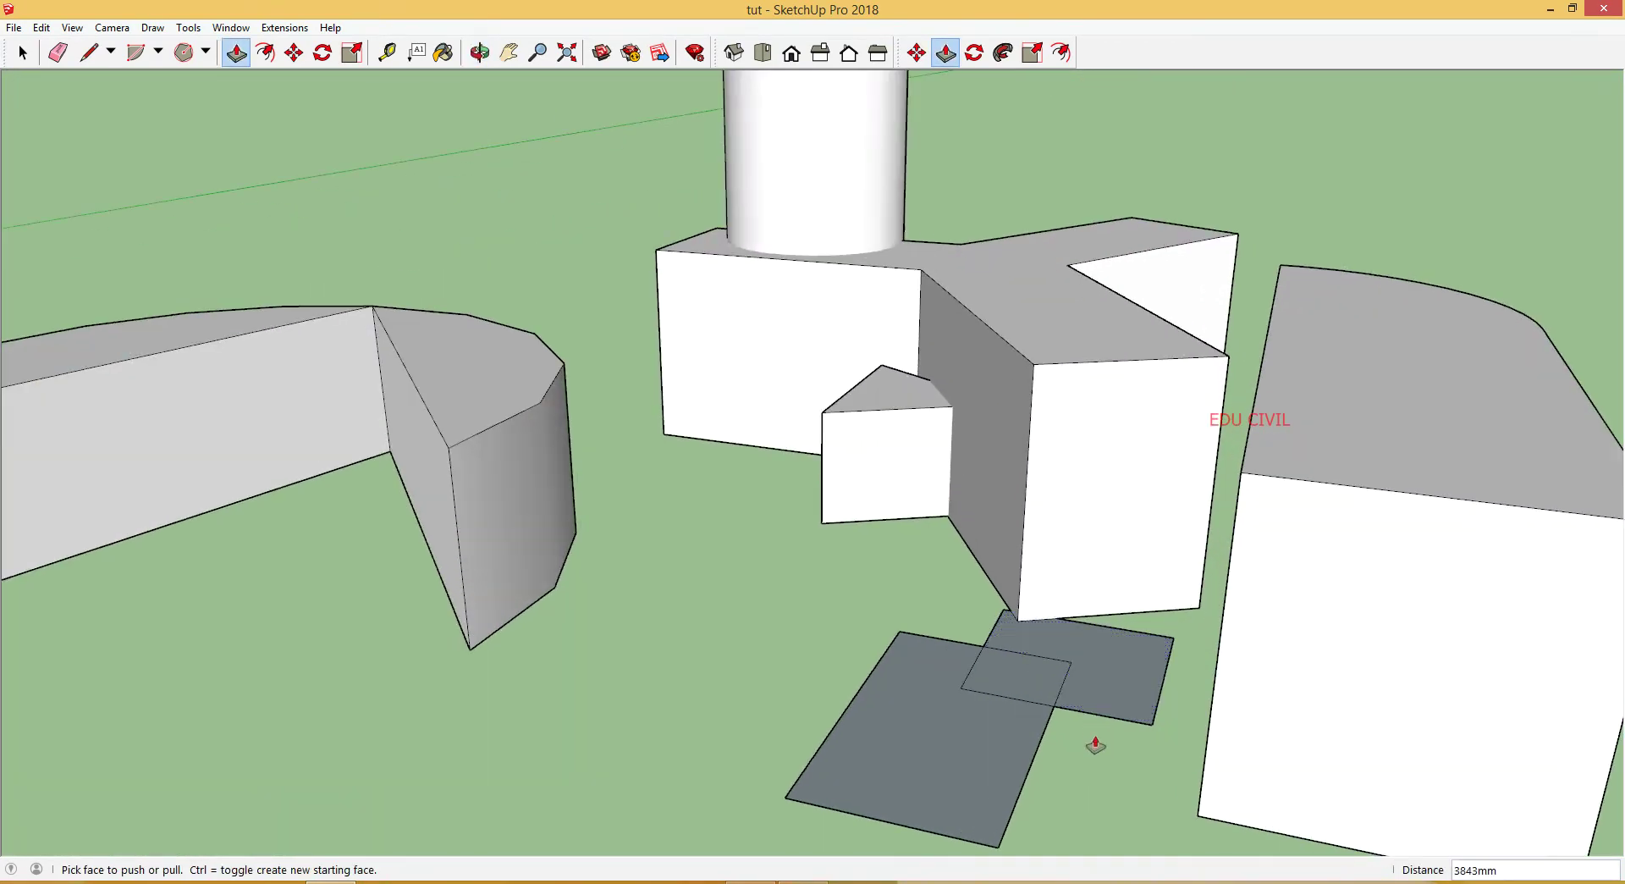
{"action": "middle_click_drag", "start_coordinate": [1095, 744], "coordinate": [1320, 800]}
{"action": "left_click_drag", "start_coordinate": [1285, 759], "coordinate": [1027, 218]}
{"action": "middle_click_drag", "start_coordinate": [1252, 465], "coordinate": [786, 514]}
{"action": "scroll", "coordinate": [976, 746], "scroll_direction": "down", "scroll_amount": 2}
{"action": "left_click_drag", "start_coordinate": [977, 745], "coordinate": [932, 510]}
{"action": "middle_click_drag", "start_coordinate": [1008, 617], "coordinate": [824, 778]}
{"action": "left_click_drag", "start_coordinate": [801, 789], "coordinate": [716, 744]}
{"action": "middle_click_drag", "start_coordinate": [763, 811], "coordinate": [1078, 714]}
{"action": "left_click_drag", "start_coordinate": [1077, 714], "coordinate": [1044, 744]}
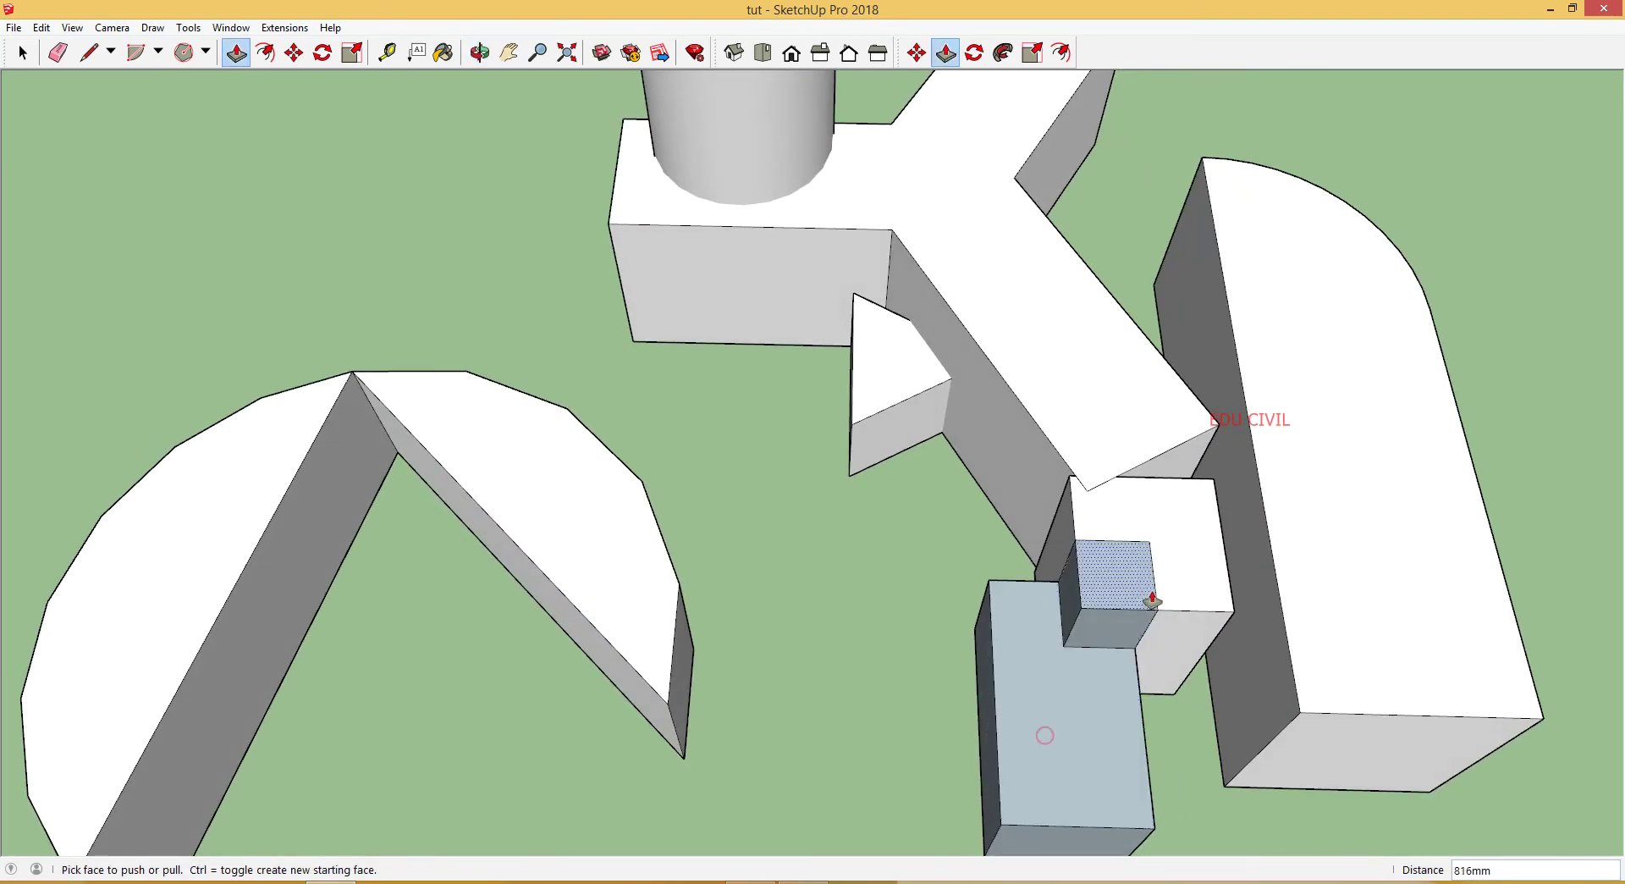
Step: Raise the L-shaped top face of the smaller rectangle's block by about 1234 mm
{"action": "left_click_drag", "start_coordinate": [1168, 581], "coordinate": [1178, 490]}
{"action": "middle_click_drag", "start_coordinate": [1216, 607], "coordinate": [1270, 551]}
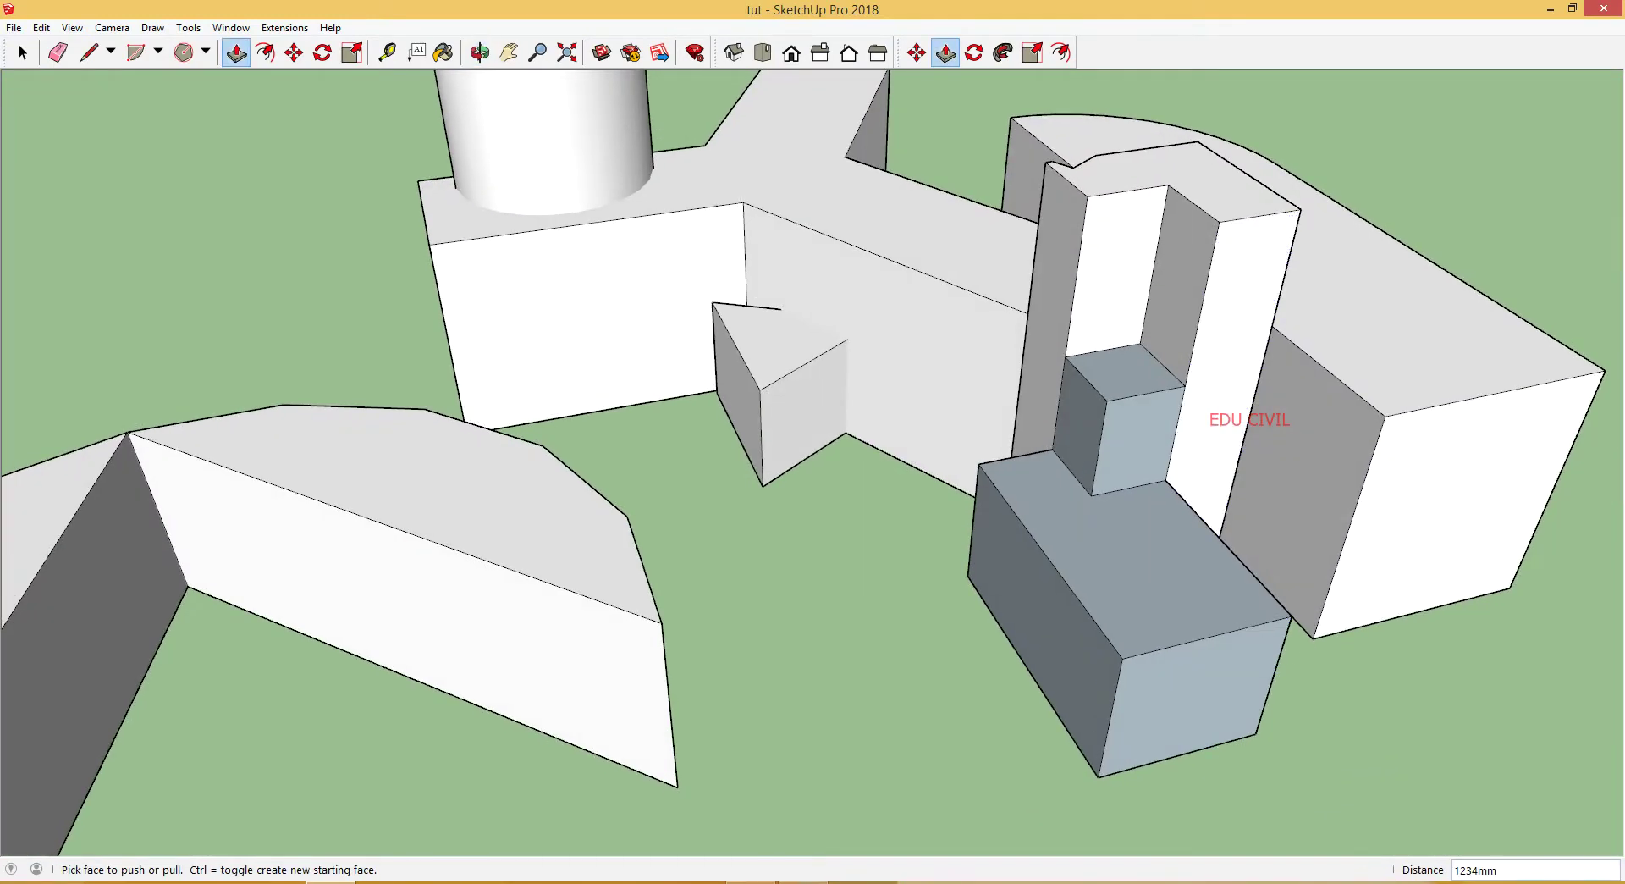
{"action": "left_click", "coordinate": [1216, 445]}
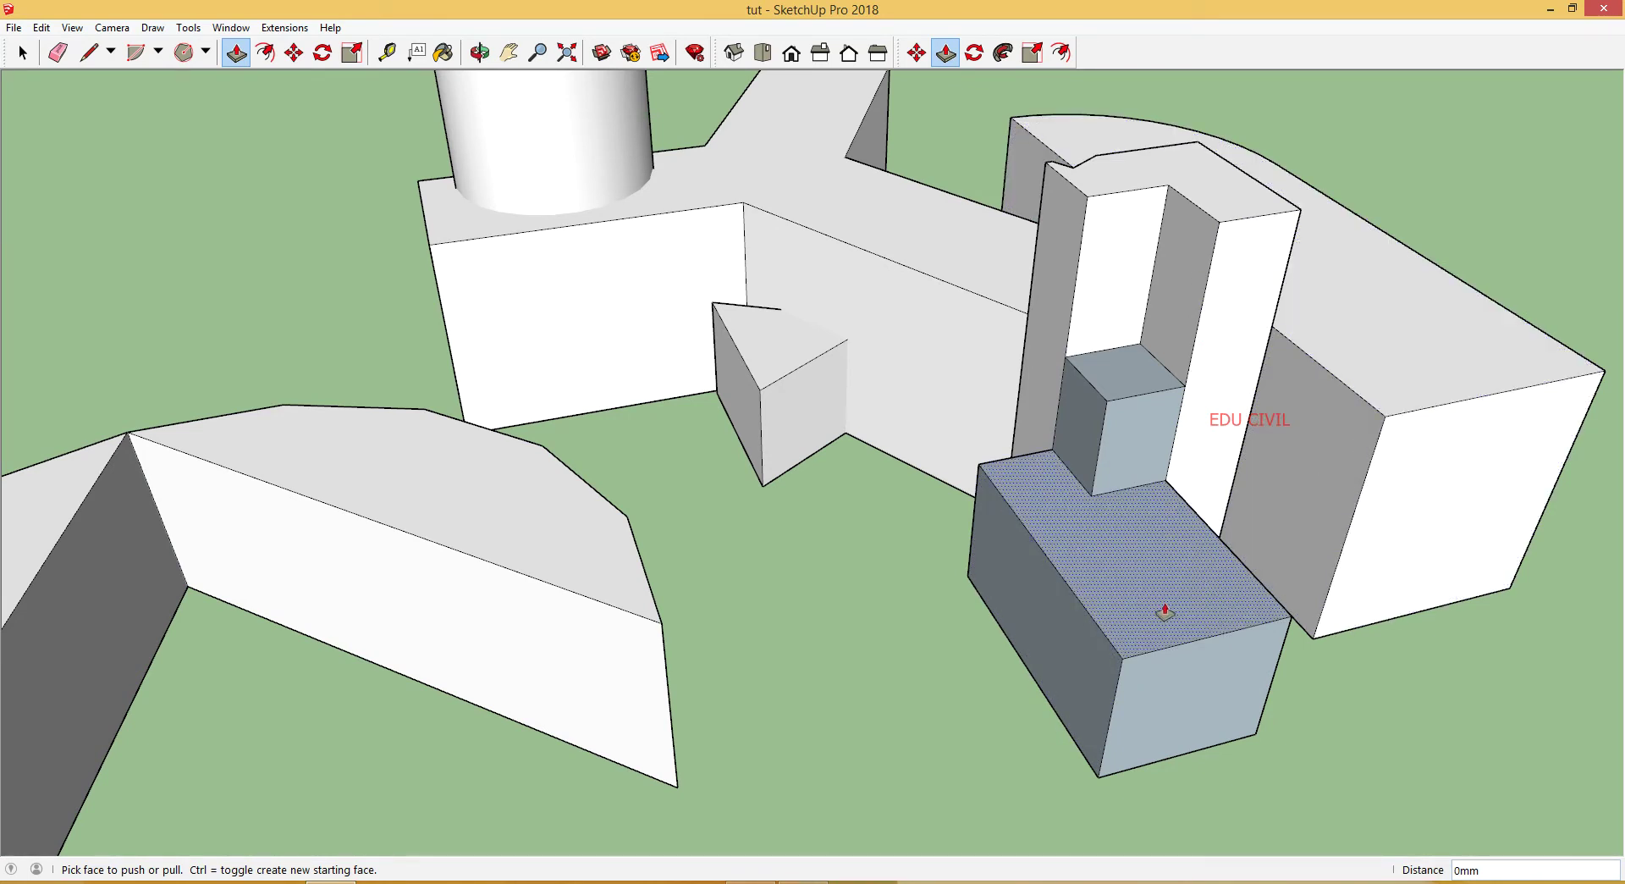
{"action": "key", "text": "space"}
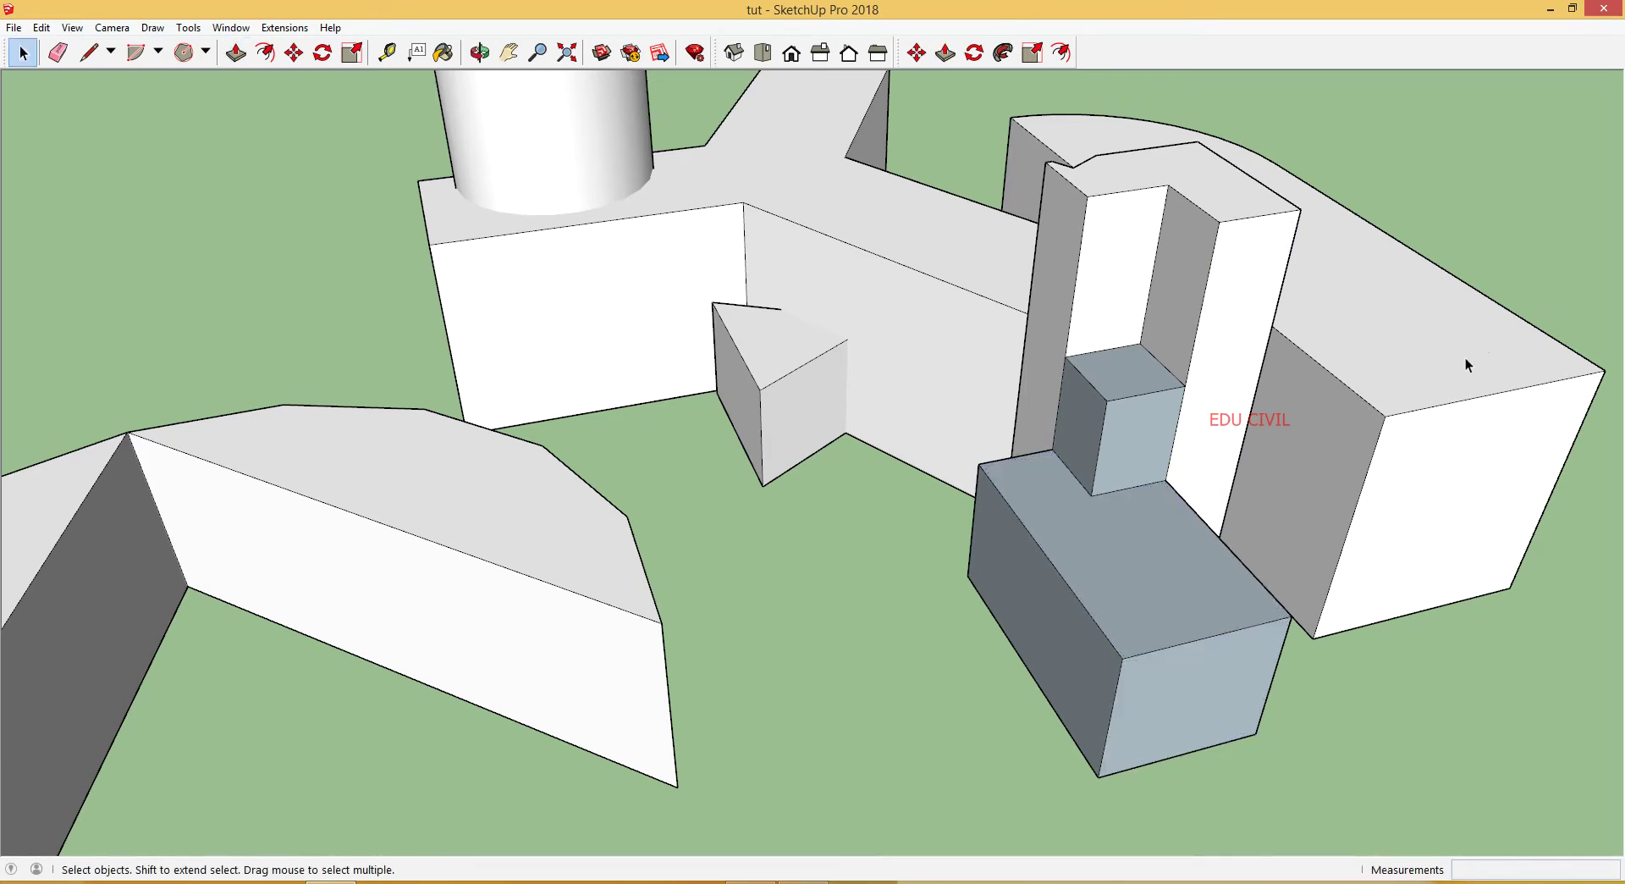
{"action": "triple_click", "coordinate": [1125, 631]}
{"action": "left_click", "coordinate": [1124, 631]}
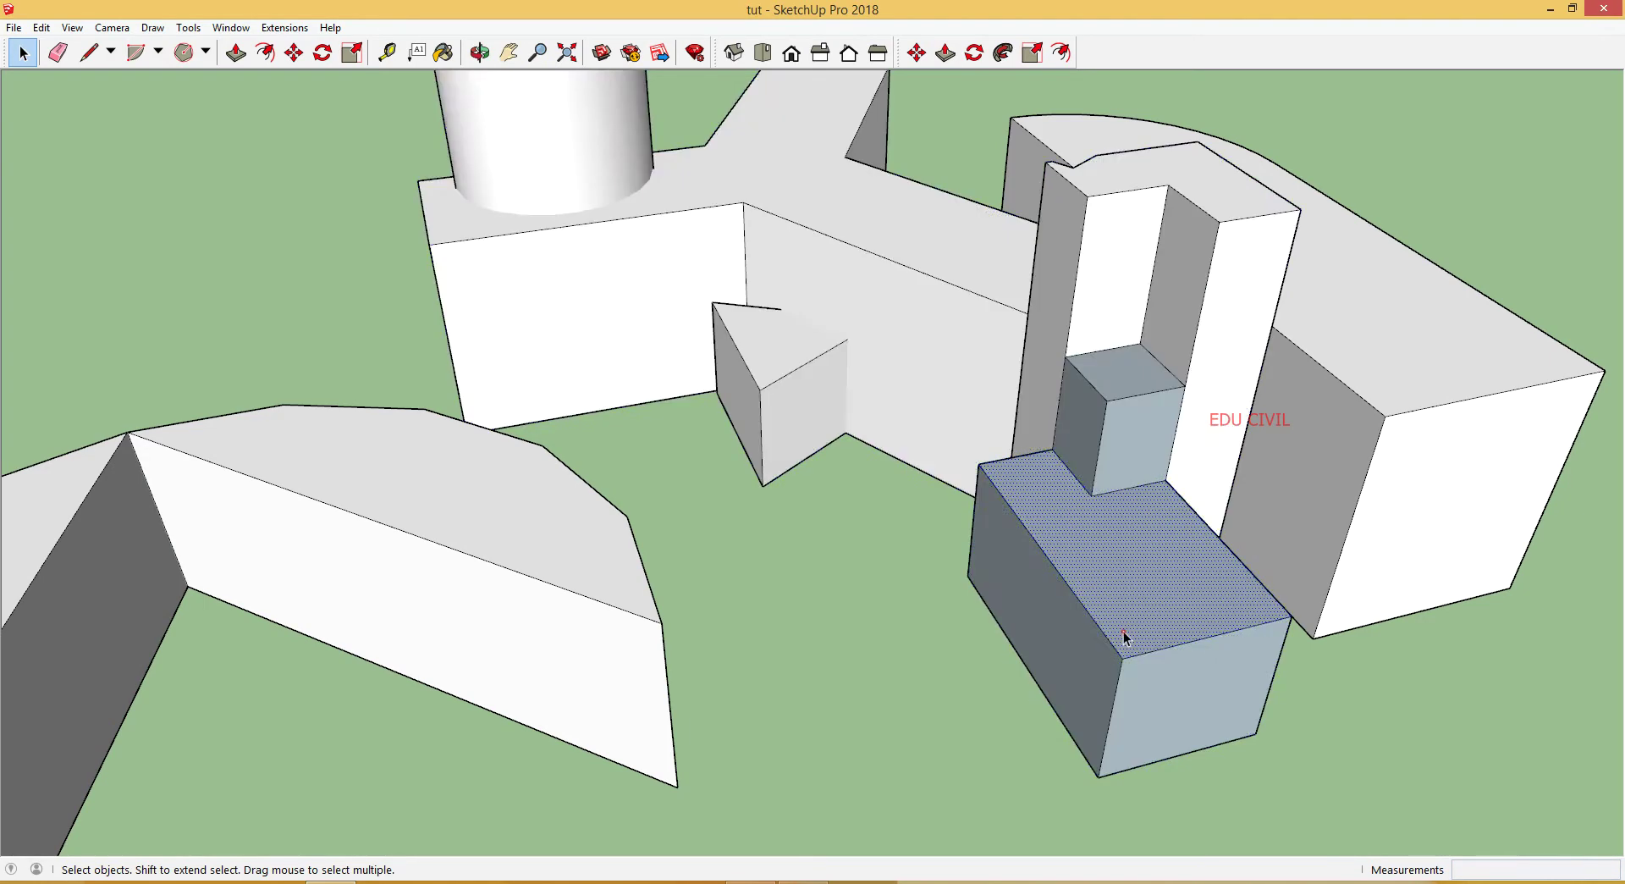
{"action": "triple_click", "coordinate": [1125, 632]}
{"action": "left_click", "coordinate": [1467, 727]}
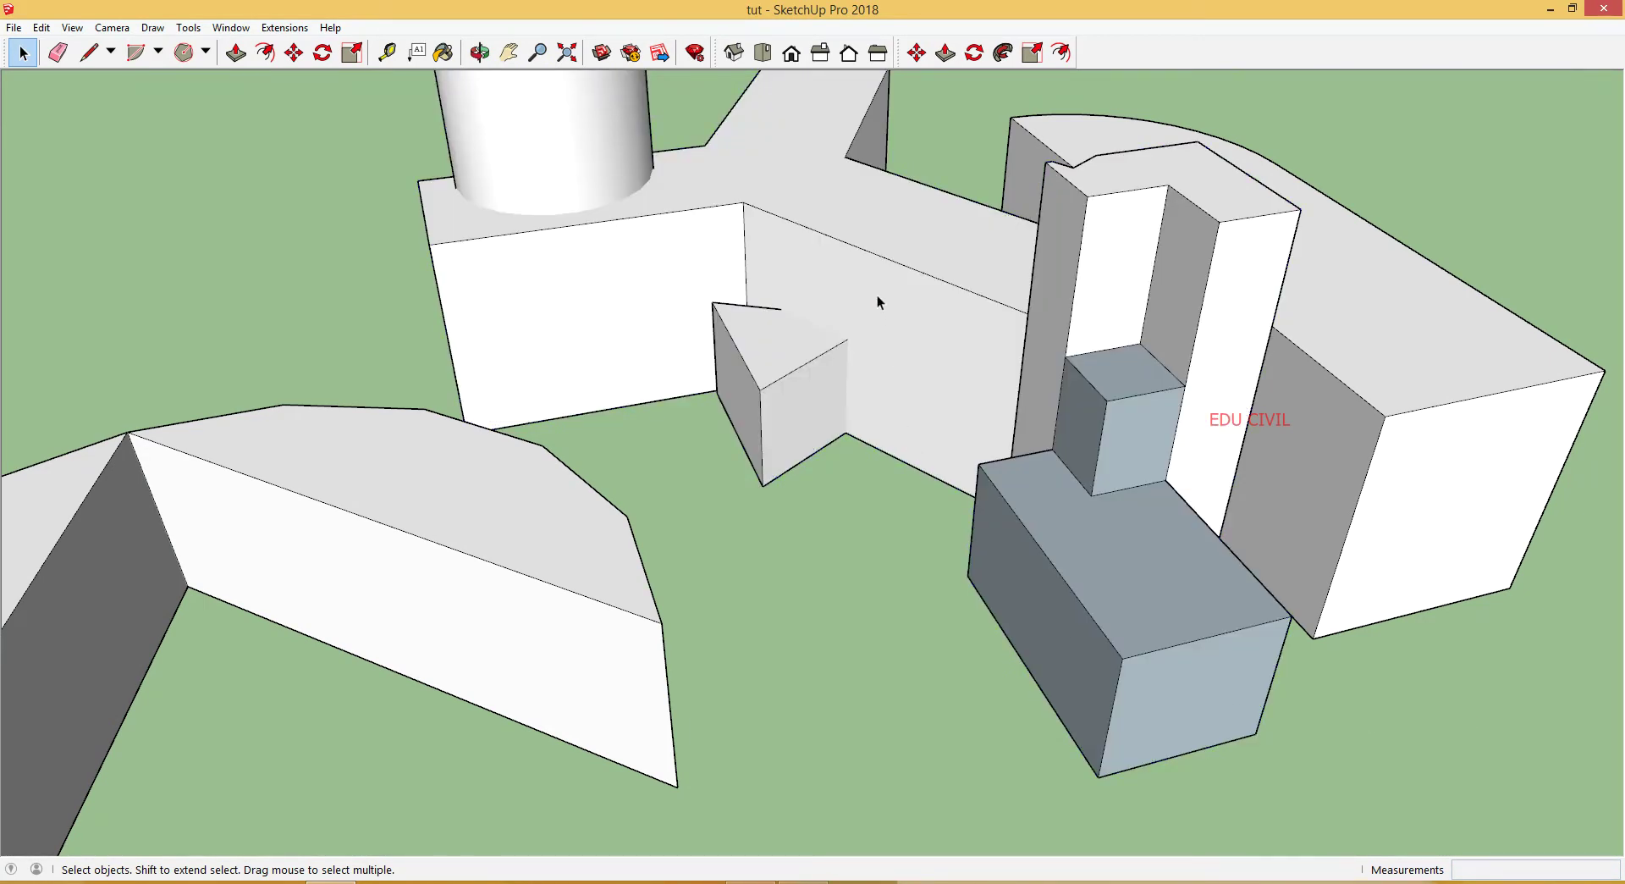
Step: Select the blue-grey faces of the low block and the small cube behind it, reverse them, and clear the selection
{"action": "left_click", "coordinate": [1107, 550]}
{"action": "left_click", "coordinate": [1170, 703], "text": "shift"}
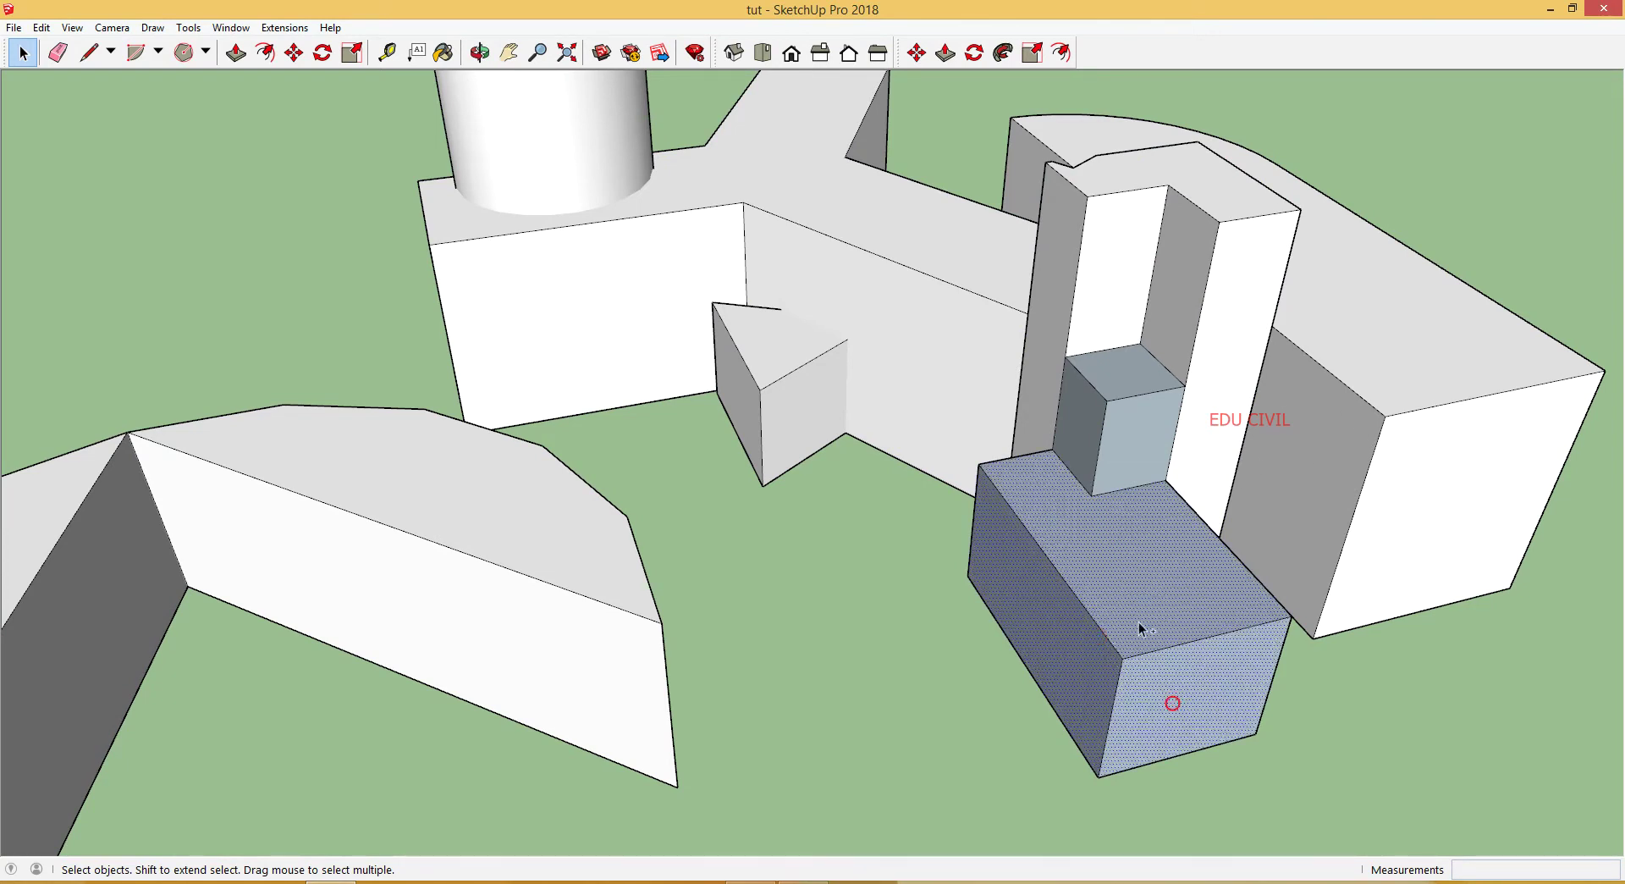
{"action": "left_click", "coordinate": [1120, 429], "text": "shift"}
{"action": "left_click", "coordinate": [1080, 437], "text": "shift"}
{"action": "left_click", "coordinate": [1131, 370], "text": "shift"}
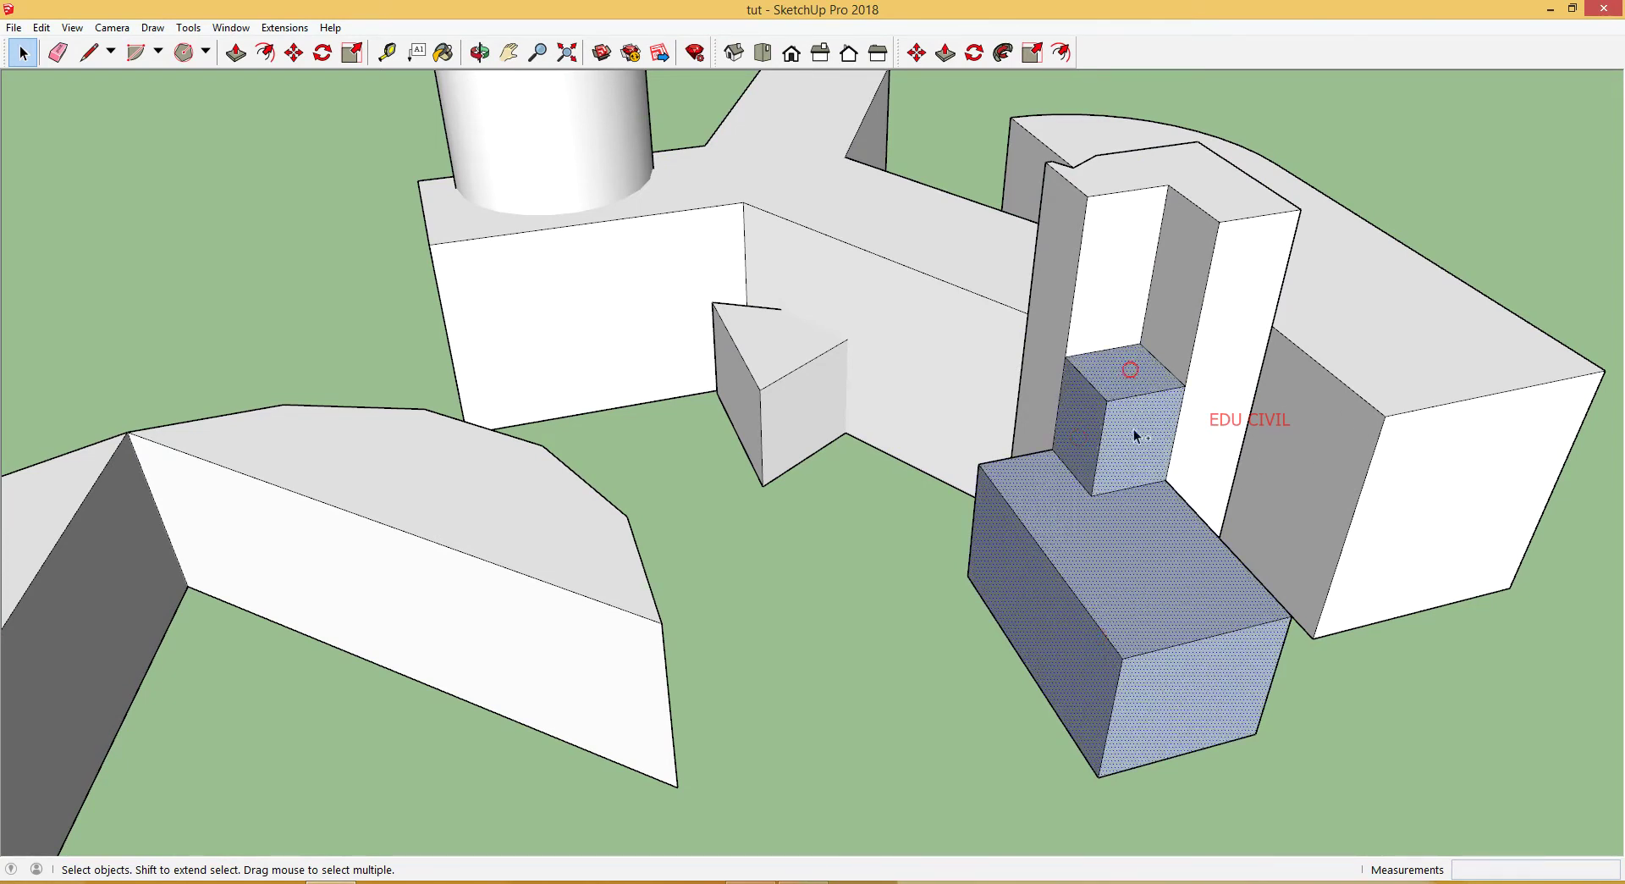
{"action": "right_click", "coordinate": [1122, 539]}
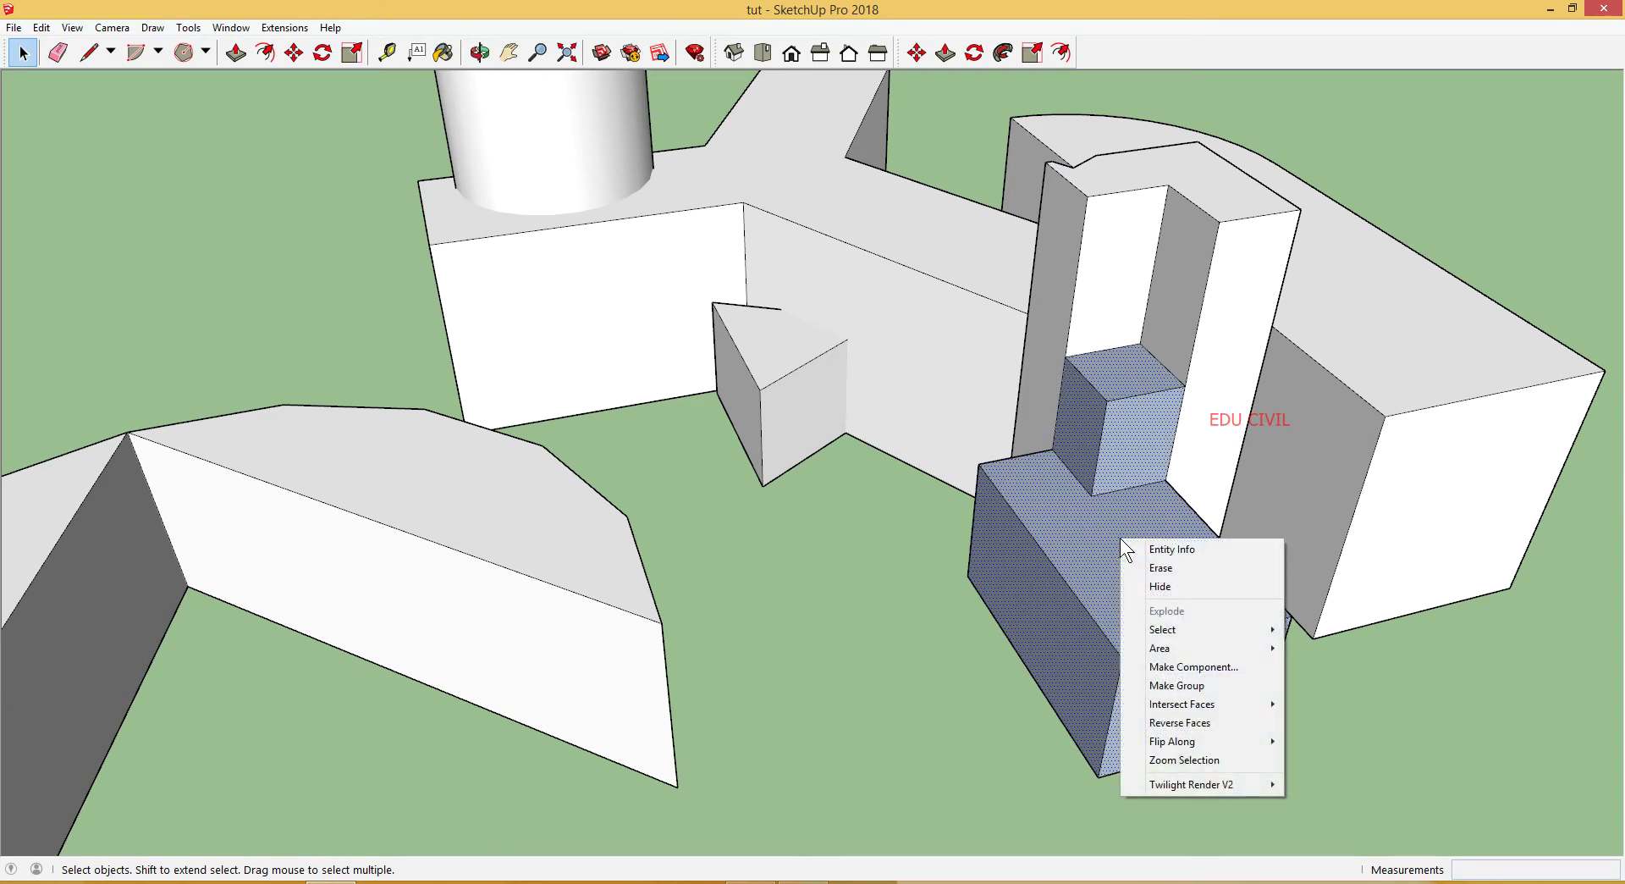
{"action": "key", "text": "Escape"}
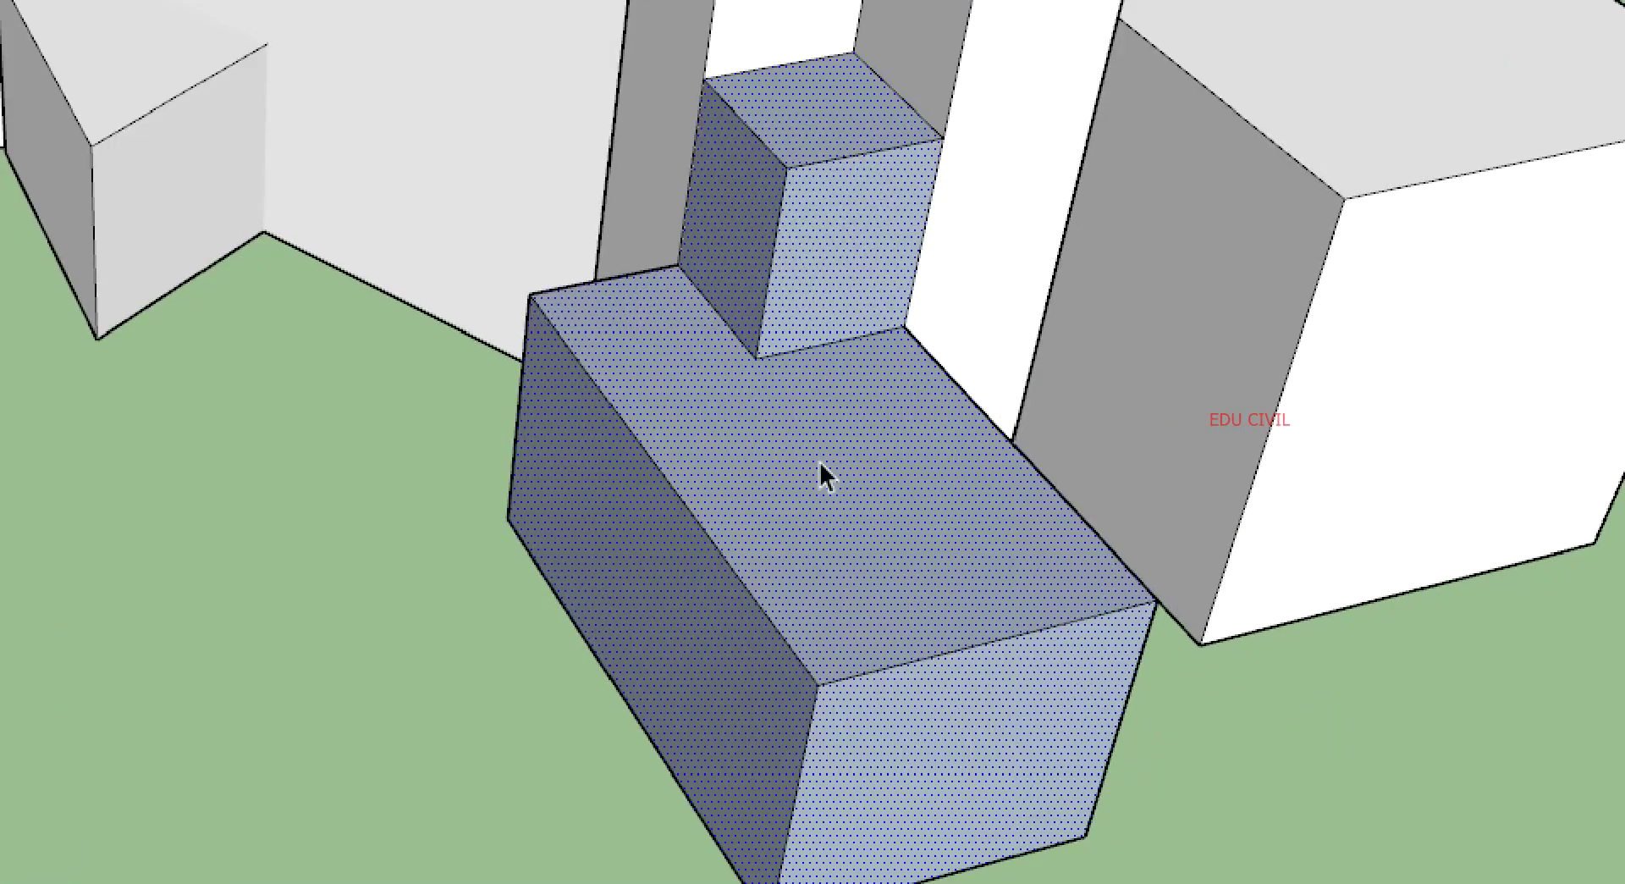
{"action": "right_click", "coordinate": [825, 499]}
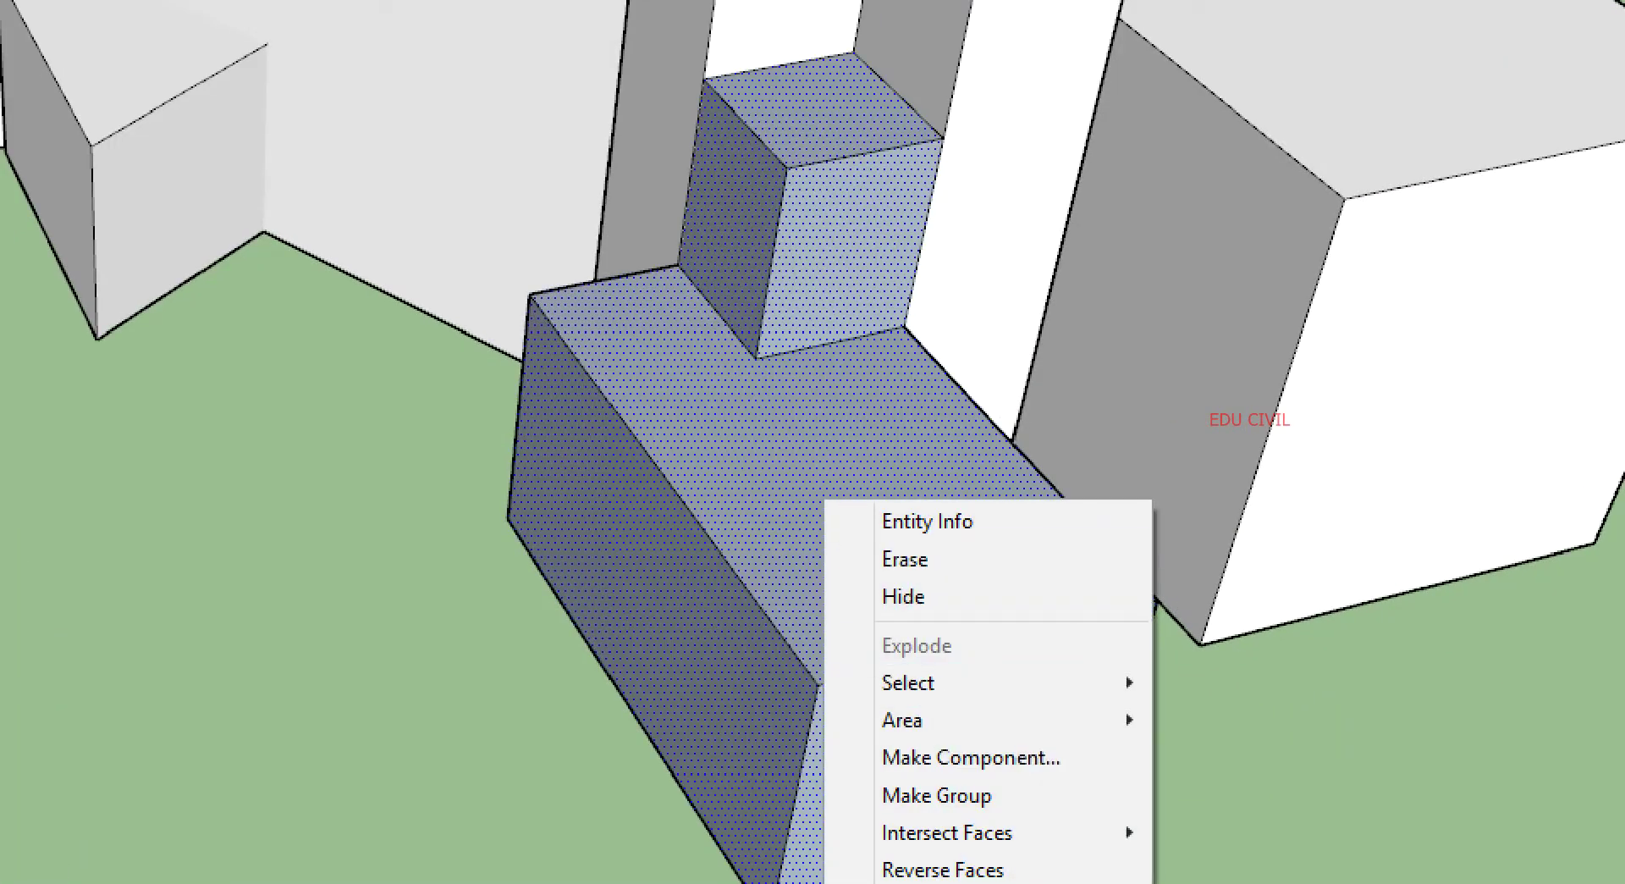
{"action": "left_click", "coordinate": [972, 867]}
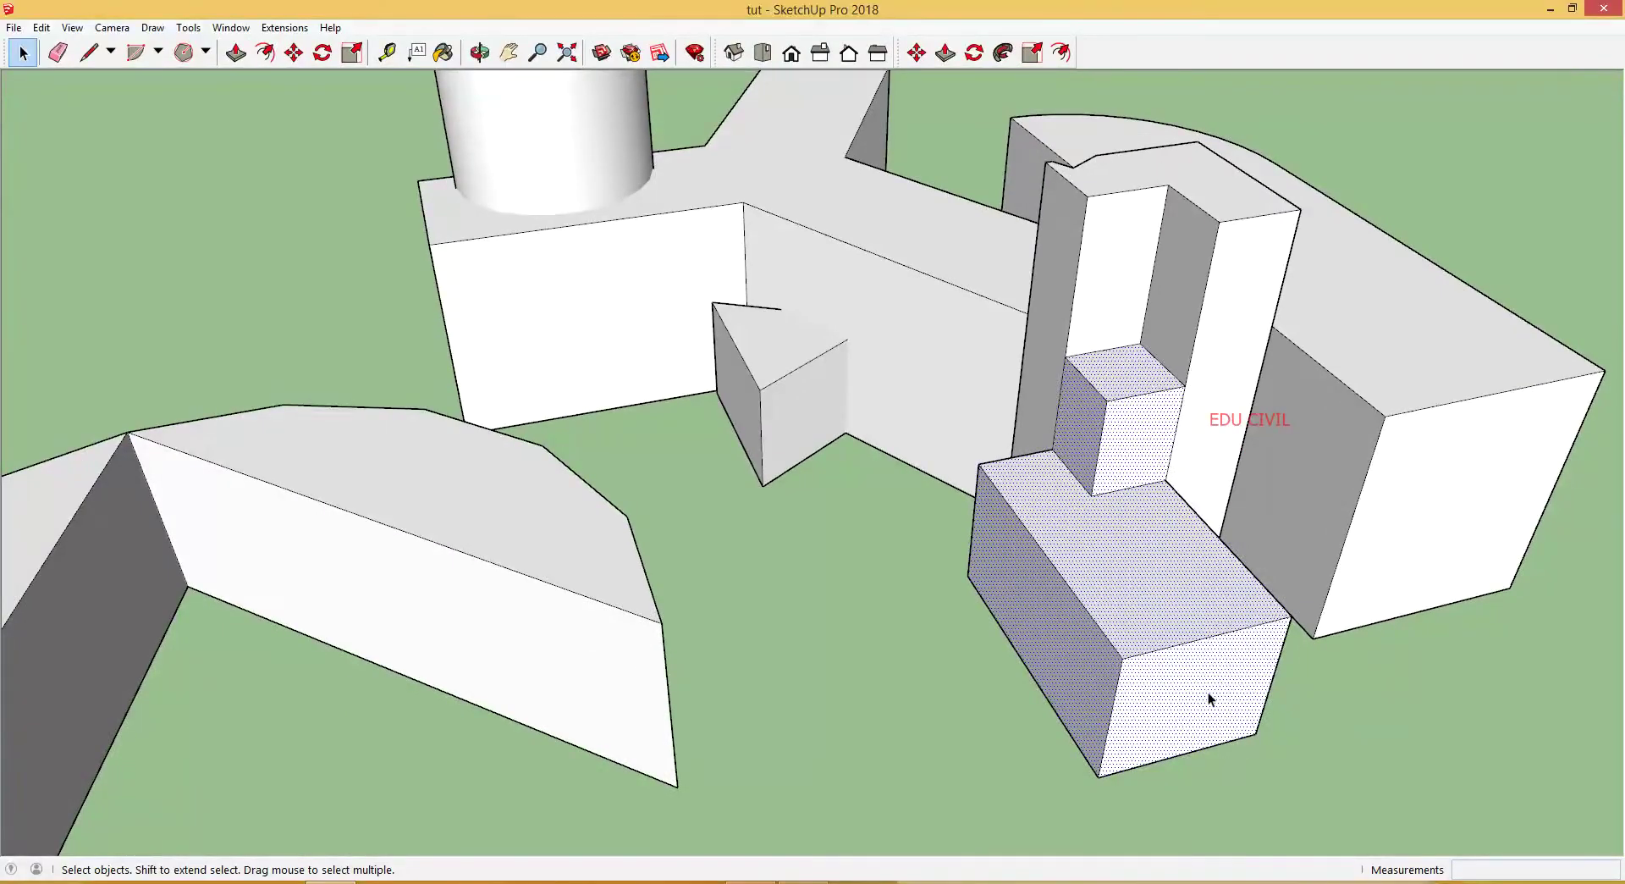
{"action": "left_click", "coordinate": [1212, 793]}
Step: Examine the reversed block and the whole group of solids from several sides and distances
{"action": "middle_click_drag", "start_coordinate": [1211, 793], "coordinate": [1441, 496]}
{"action": "scroll", "coordinate": [932, 330], "scroll_direction": "up", "scroll_amount": 6}
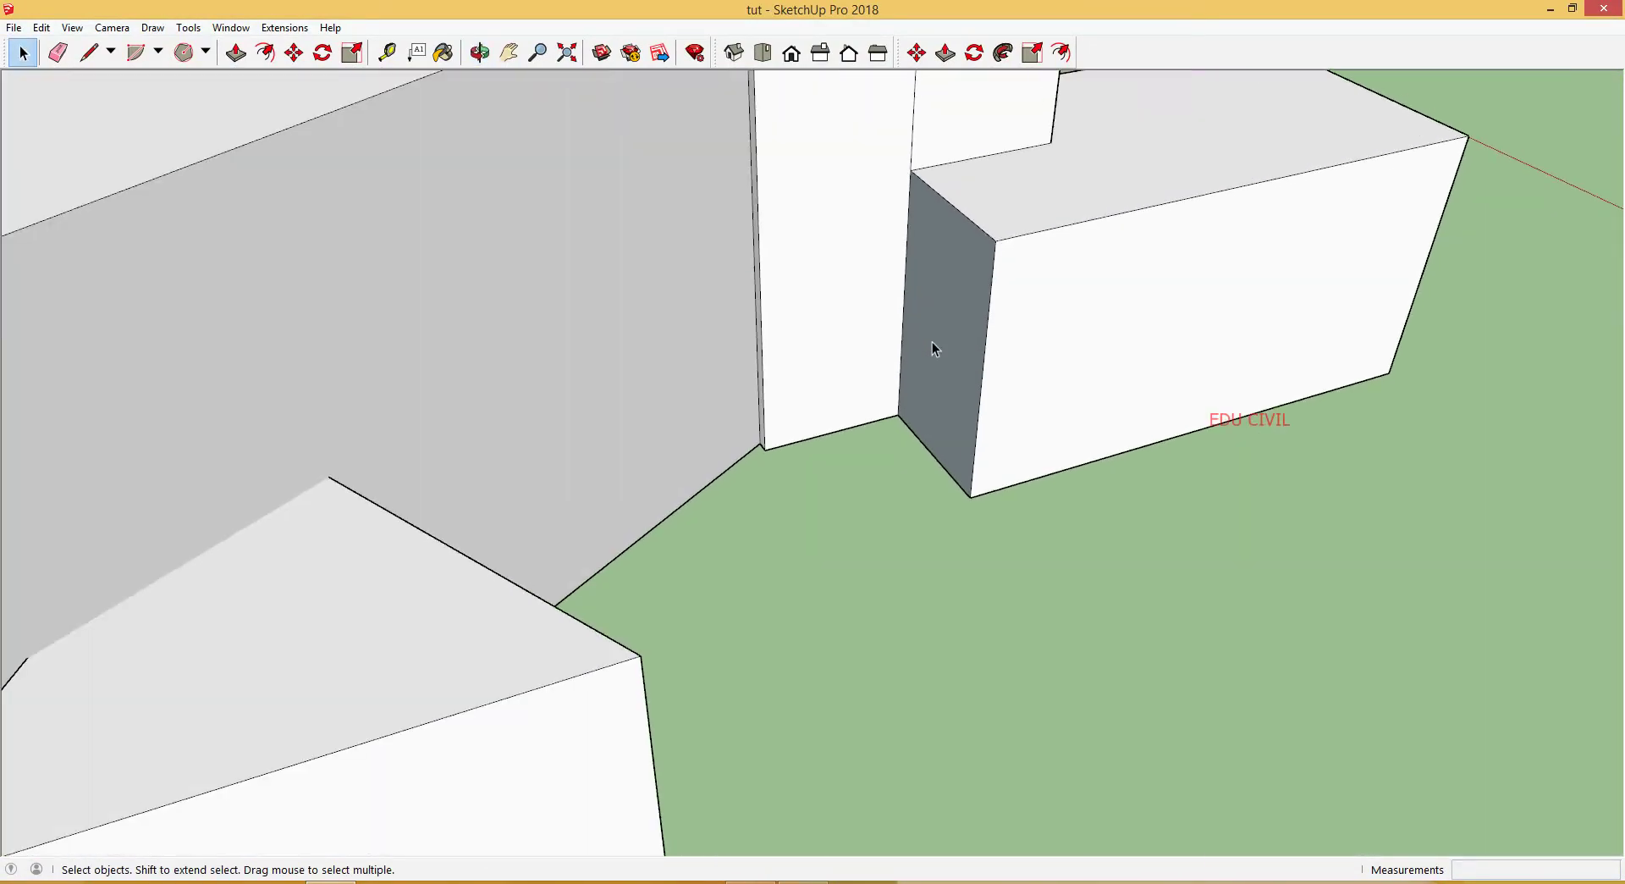
{"action": "middle_click_drag", "start_coordinate": [932, 342], "coordinate": [1059, 392]}
{"action": "scroll", "coordinate": [668, 460], "scroll_direction": "down", "scroll_amount": 6}
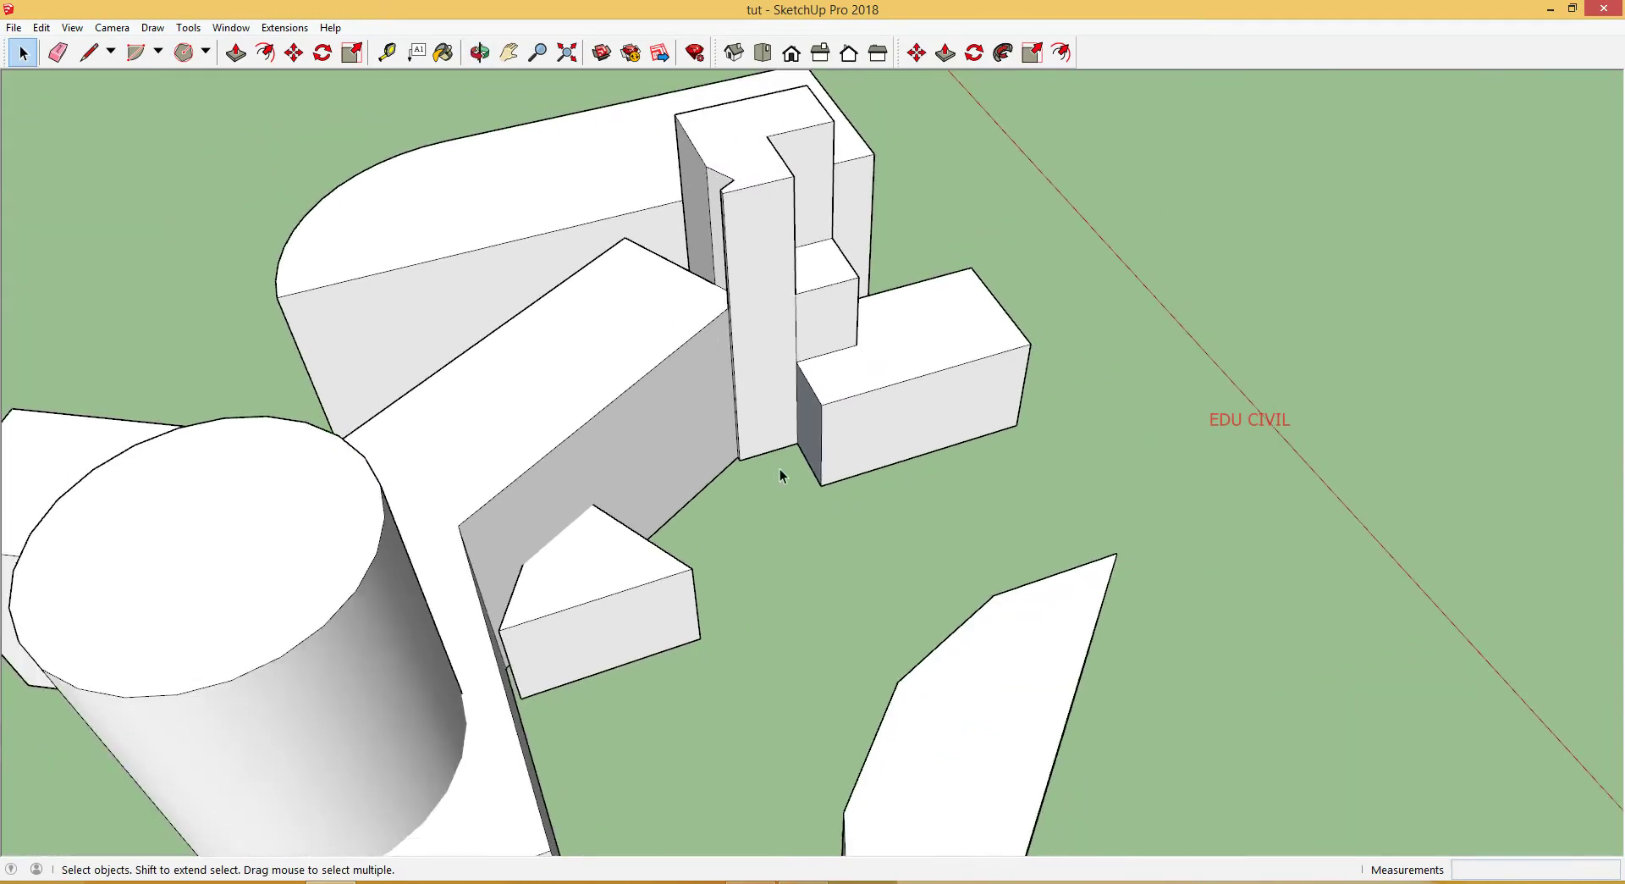
{"action": "middle_click_drag", "start_coordinate": [780, 476], "coordinate": [490, 497]}
{"action": "scroll", "coordinate": [762, 542], "scroll_direction": "down", "scroll_amount": 8}
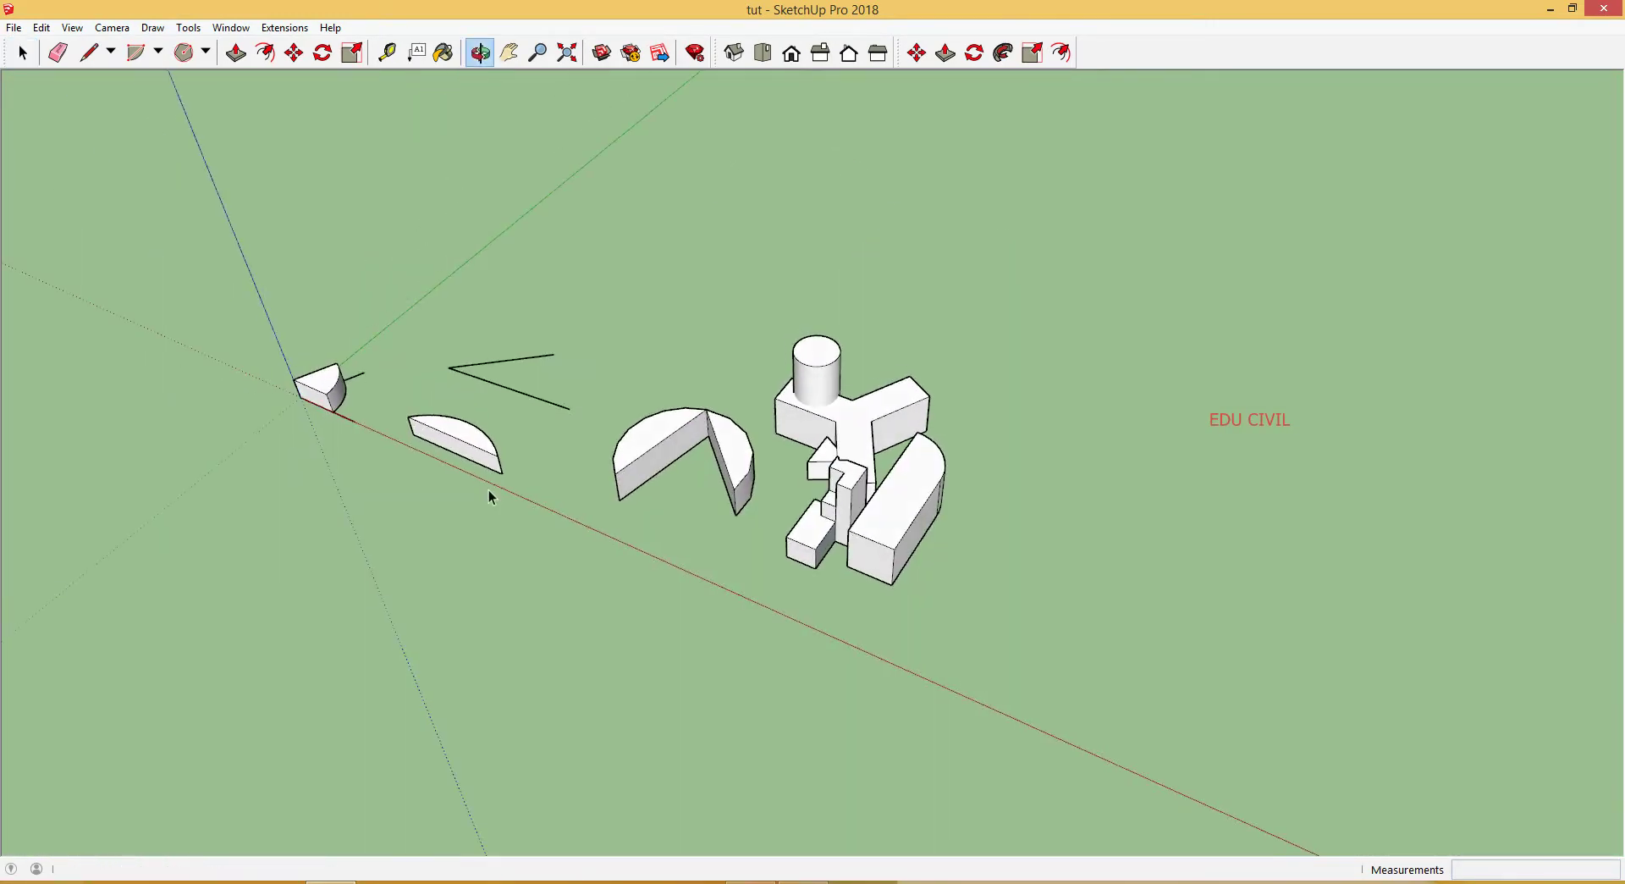
{"action": "scroll", "coordinate": [508, 445], "scroll_direction": "up", "scroll_amount": 4}
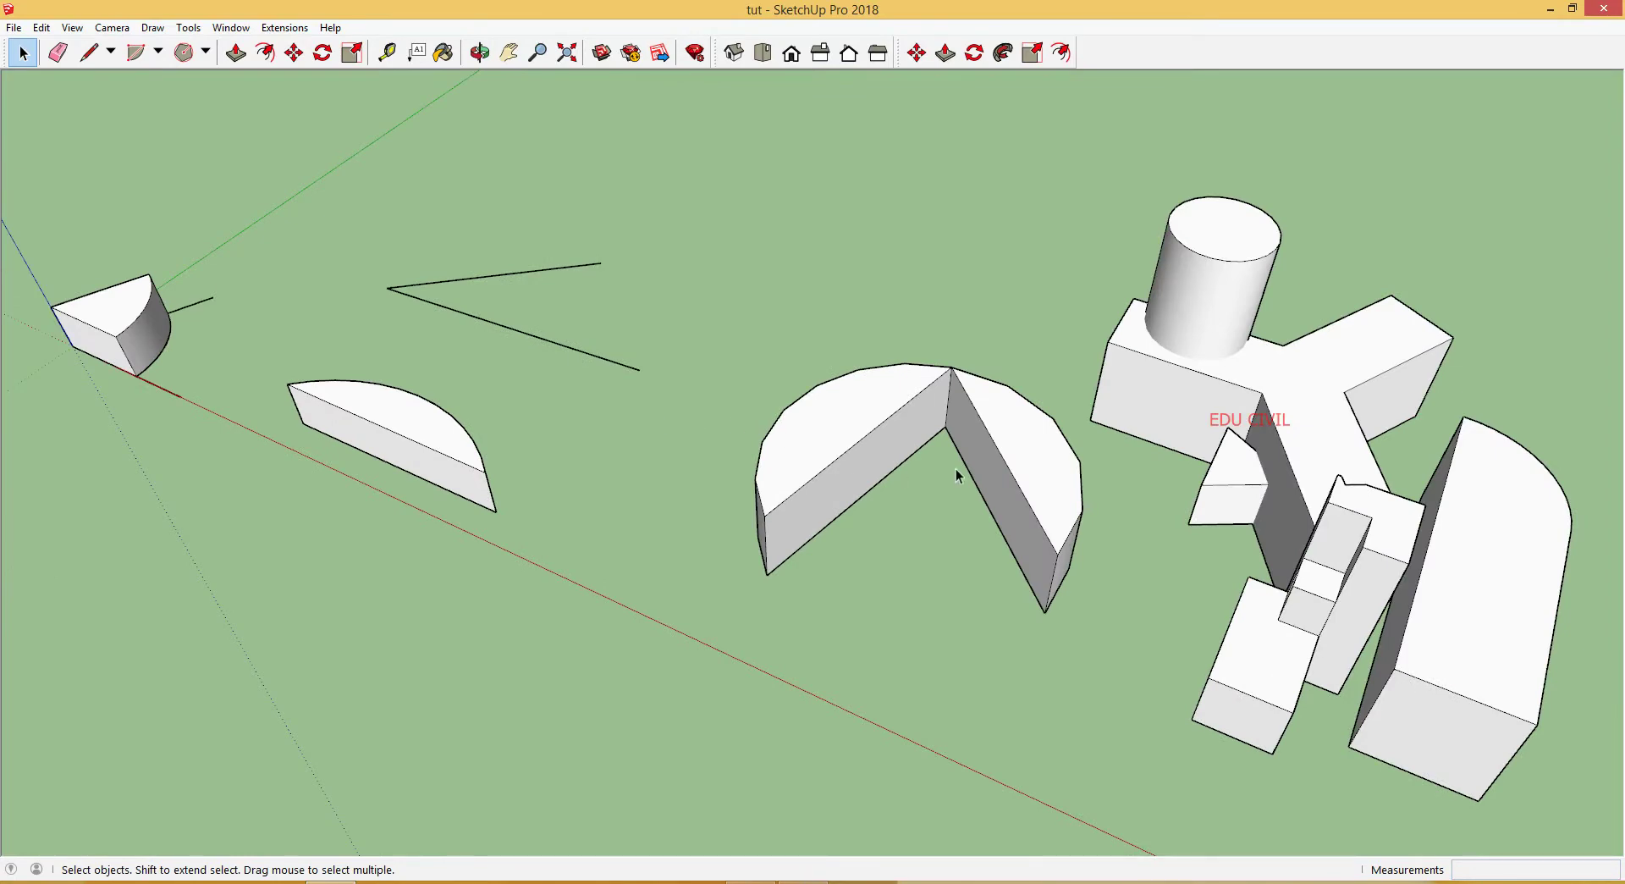
{"action": "middle_click_drag", "start_coordinate": [1070, 540], "coordinate": [1165, 638]}
{"action": "scroll", "coordinate": [1013, 573], "scroll_direction": "up", "scroll_amount": 5}
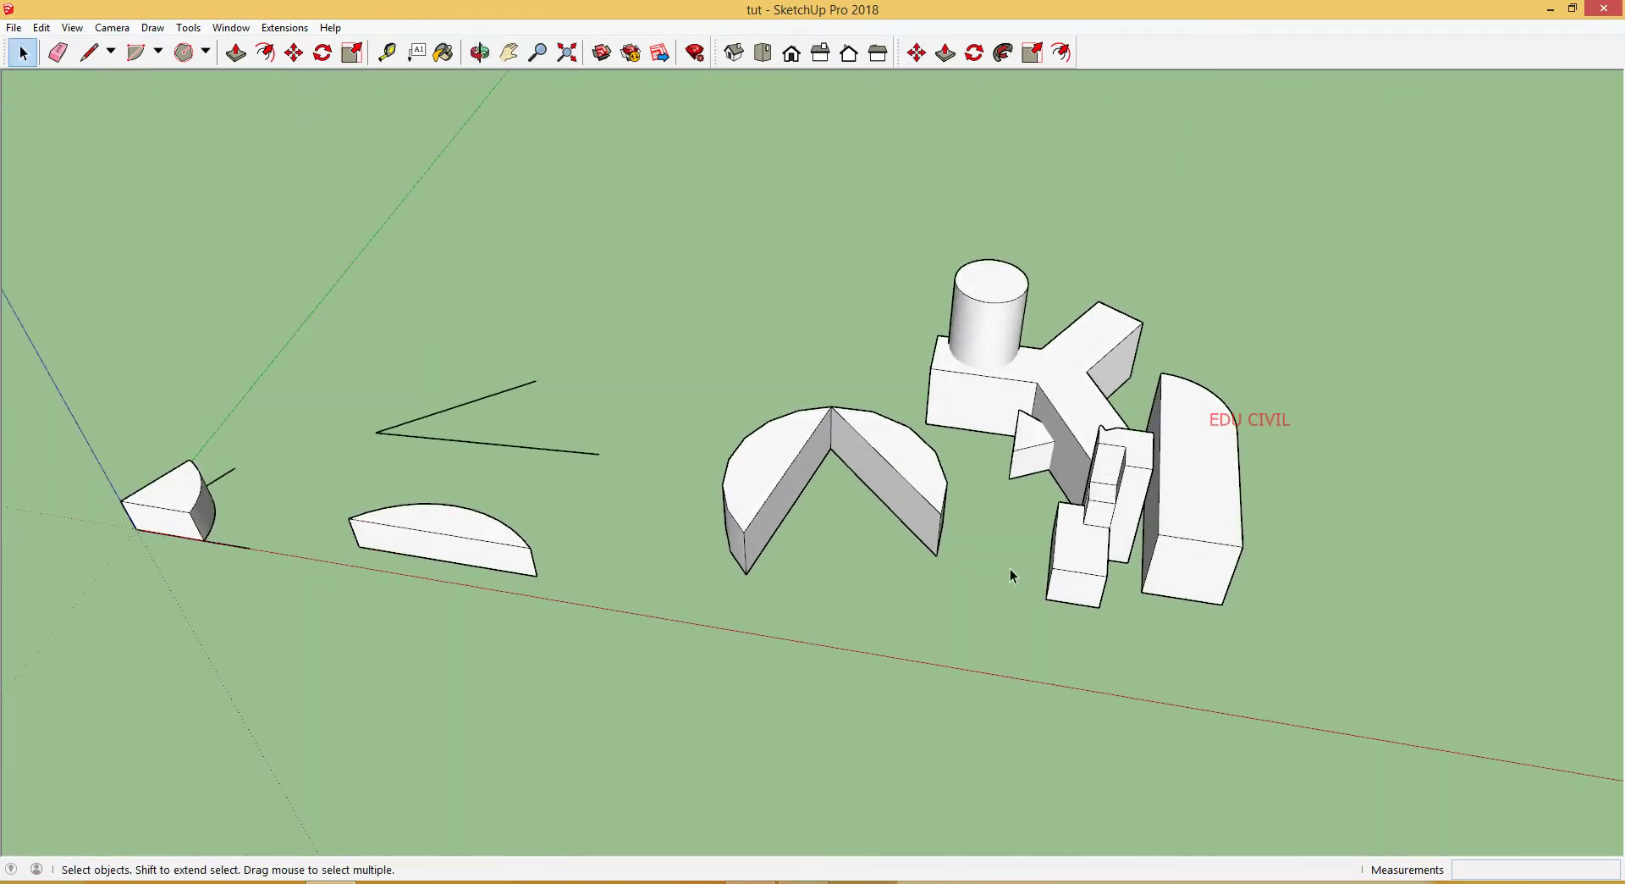
{"action": "middle_click_drag", "start_coordinate": [1038, 533], "coordinate": [1052, 589]}
{"action": "scroll", "coordinate": [852, 530], "scroll_direction": "down", "scroll_amount": 2}
{"action": "middle_click_drag", "start_coordinate": [848, 537], "coordinate": [845, 586]}
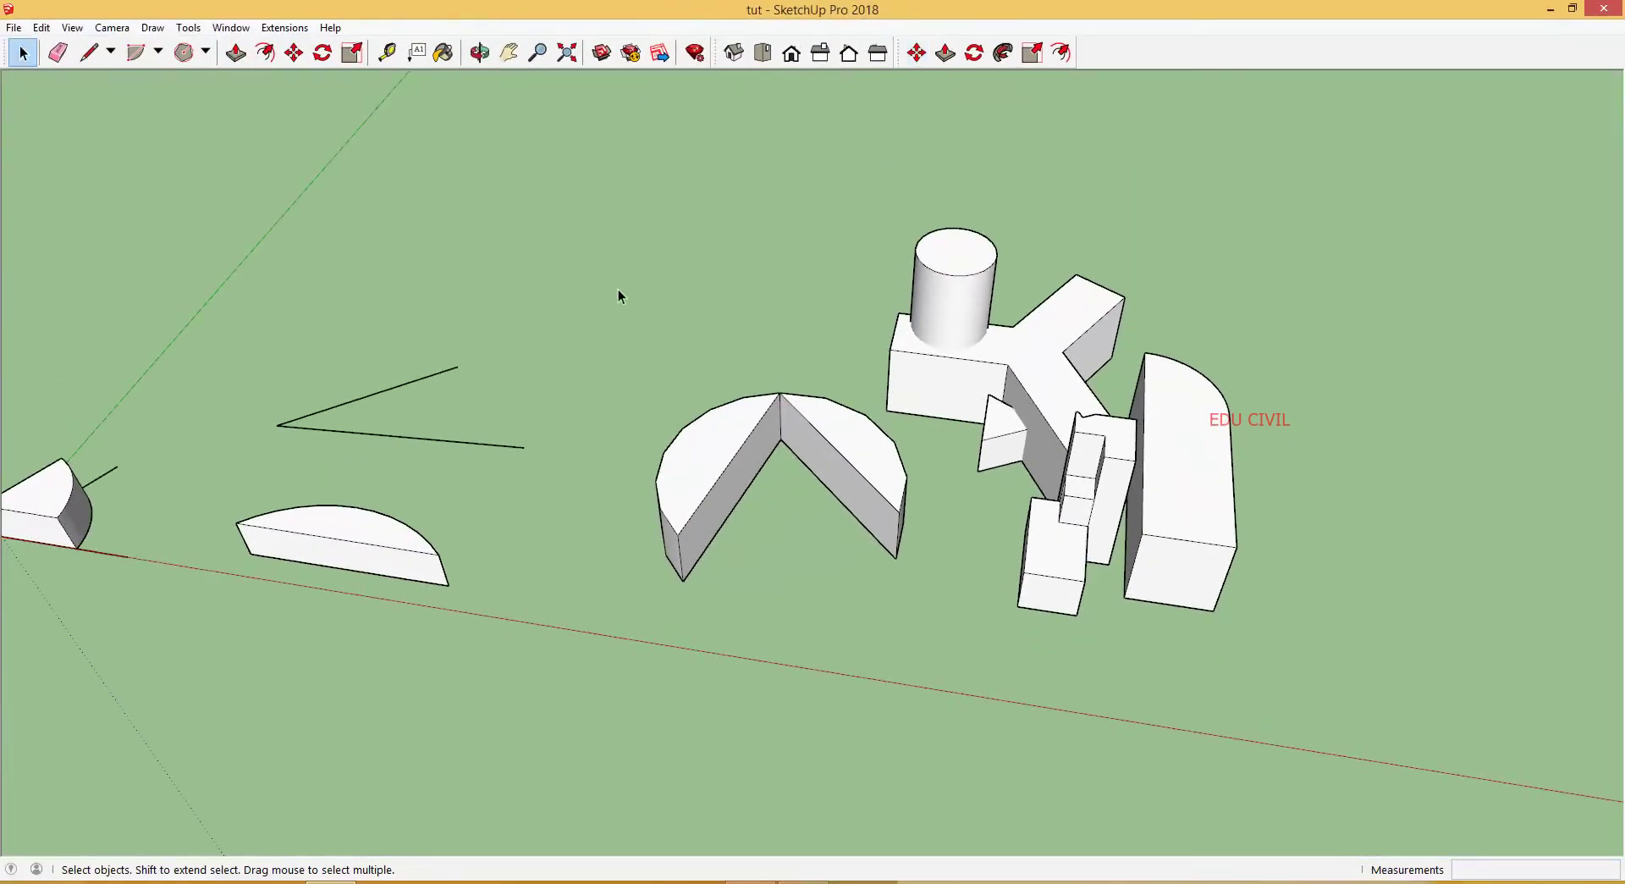
{"action": "mouse_move", "coordinate": [434, 641]}
{"action": "middle_mouse_down"}
{"action": "mouse_move", "coordinate": [545, 561]}
{"action": "mouse_move", "coordinate": [278, 608]}
{"action": "middle_mouse_up"}
{"action": "scroll", "coordinate": [493, 533], "scroll_direction": "up", "scroll_amount": 4}
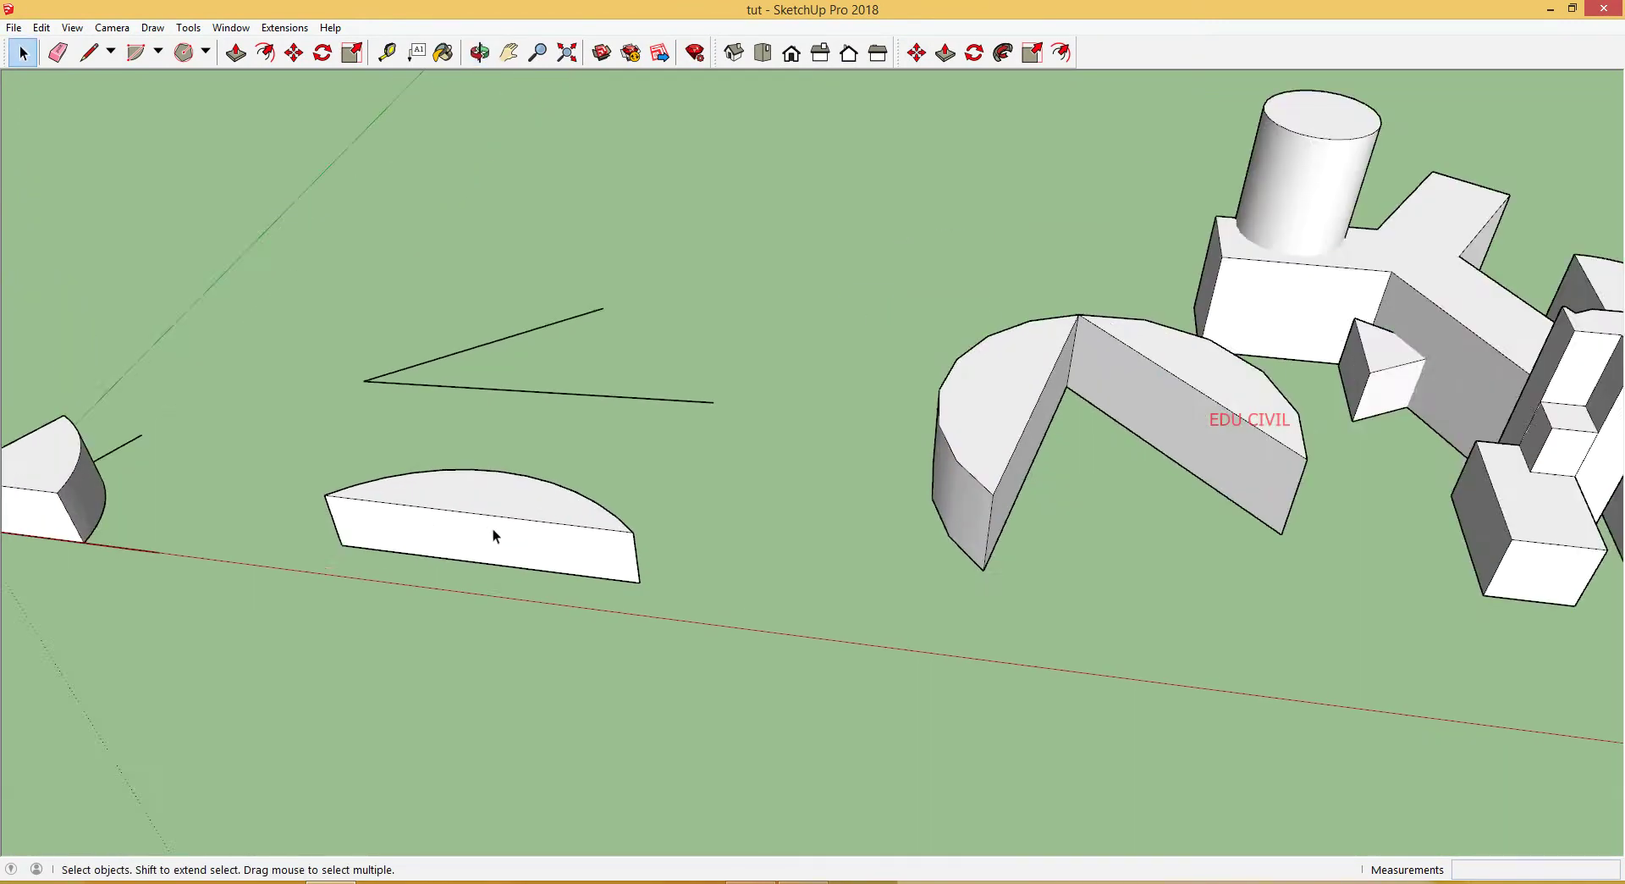
Step: Practise selecting the quarter-circle solid's front face alone, the face with its edges, and all geometry connected to it
{"action": "scroll", "coordinate": [555, 544], "scroll_direction": "down", "scroll_amount": 3}
{"action": "middle_click_drag", "start_coordinate": [397, 571], "coordinate": [254, 624]}
{"action": "scroll", "coordinate": [288, 692], "scroll_direction": "up", "scroll_amount": 5}
{"action": "middle_click_drag", "start_coordinate": [338, 673], "coordinate": [286, 644]}
{"action": "triple_click", "coordinate": [286, 643]}
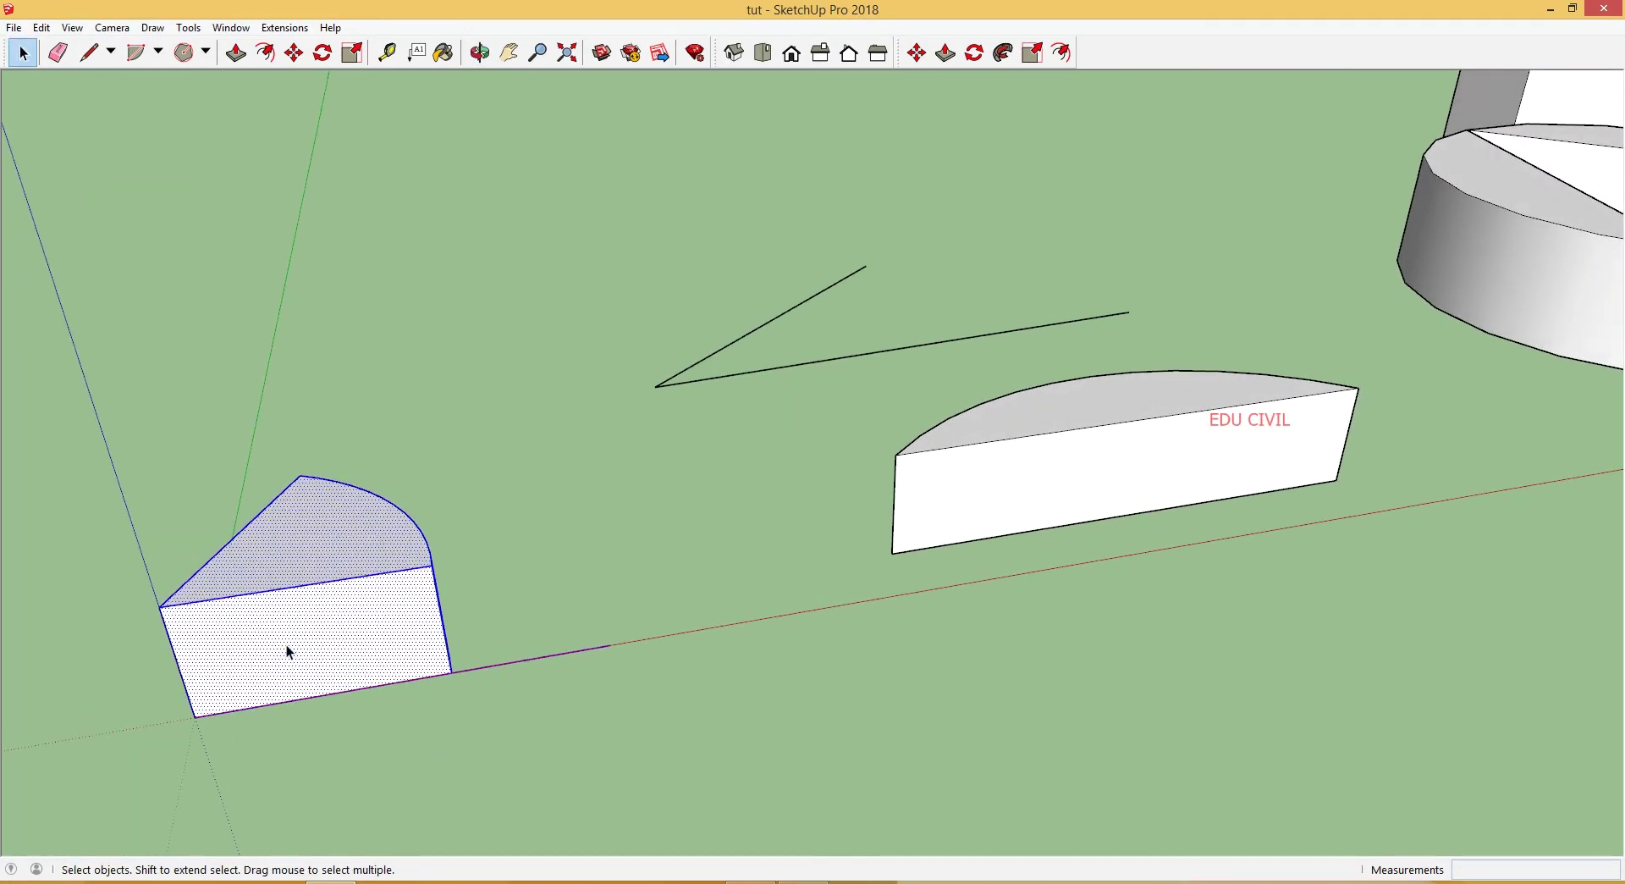
{"action": "left_click", "coordinate": [557, 713]}
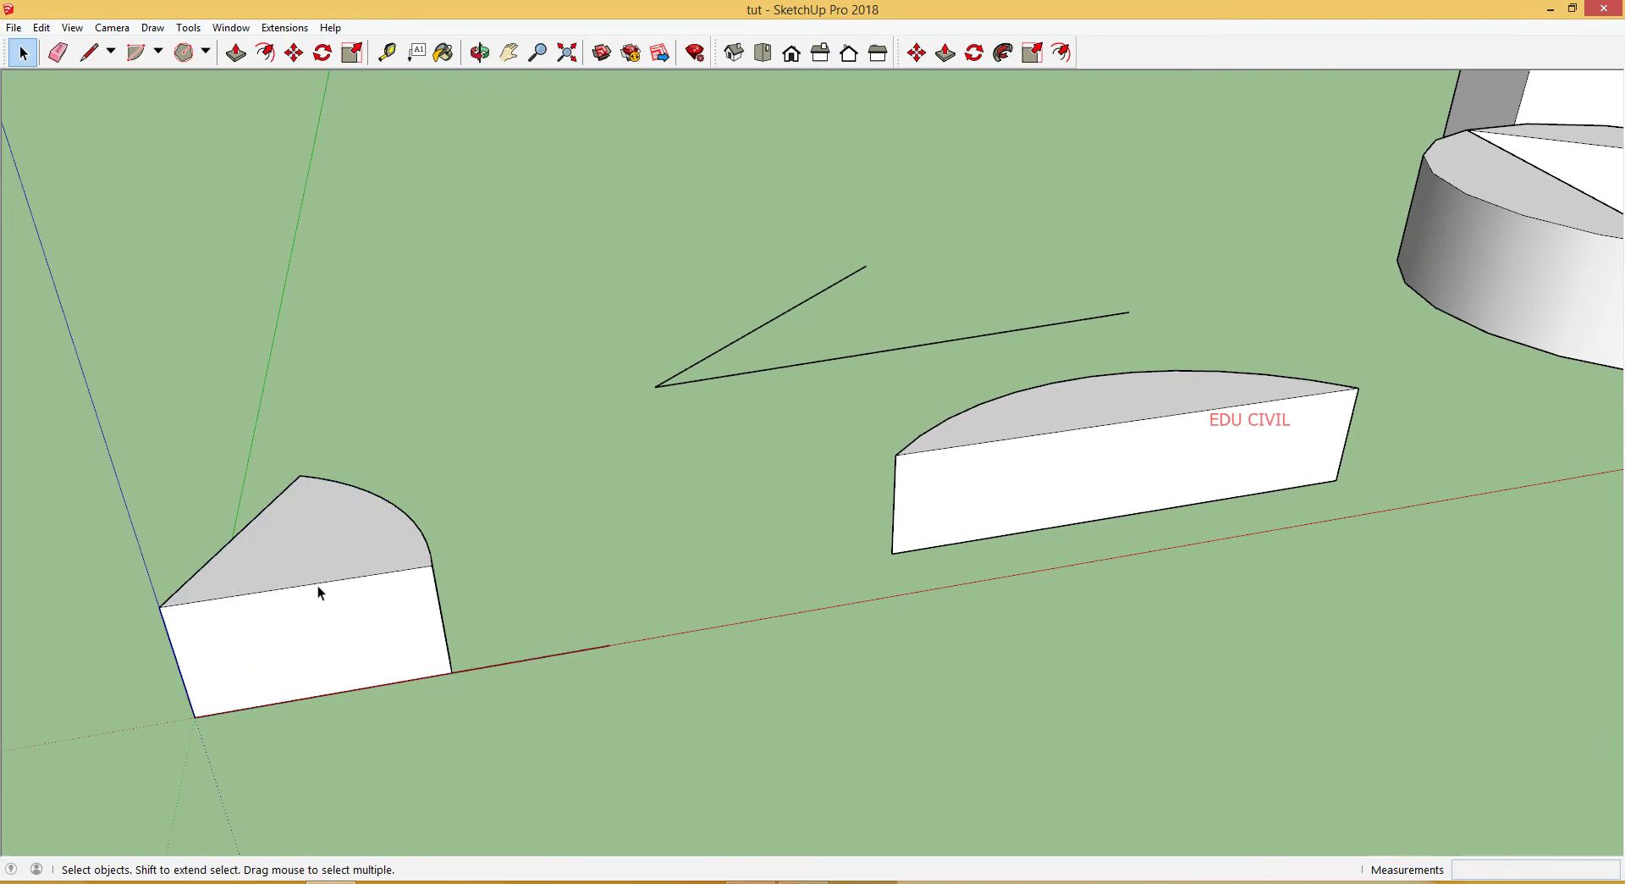
{"action": "left_click", "coordinate": [363, 633]}
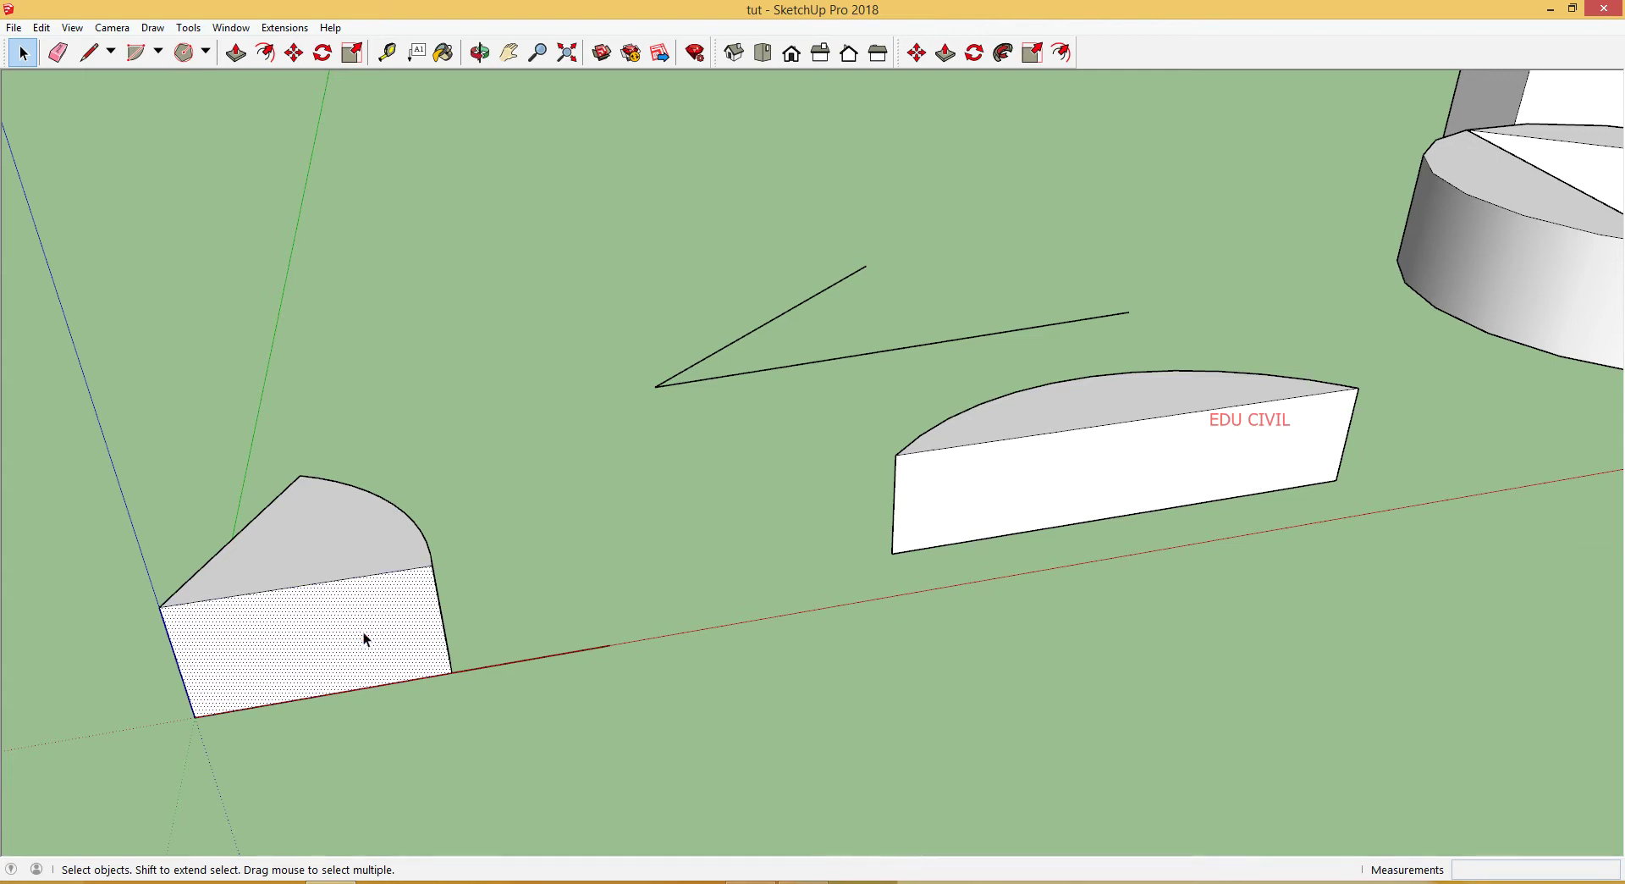
{"action": "double_click", "coordinate": [364, 635]}
{"action": "triple_click", "coordinate": [286, 648]}
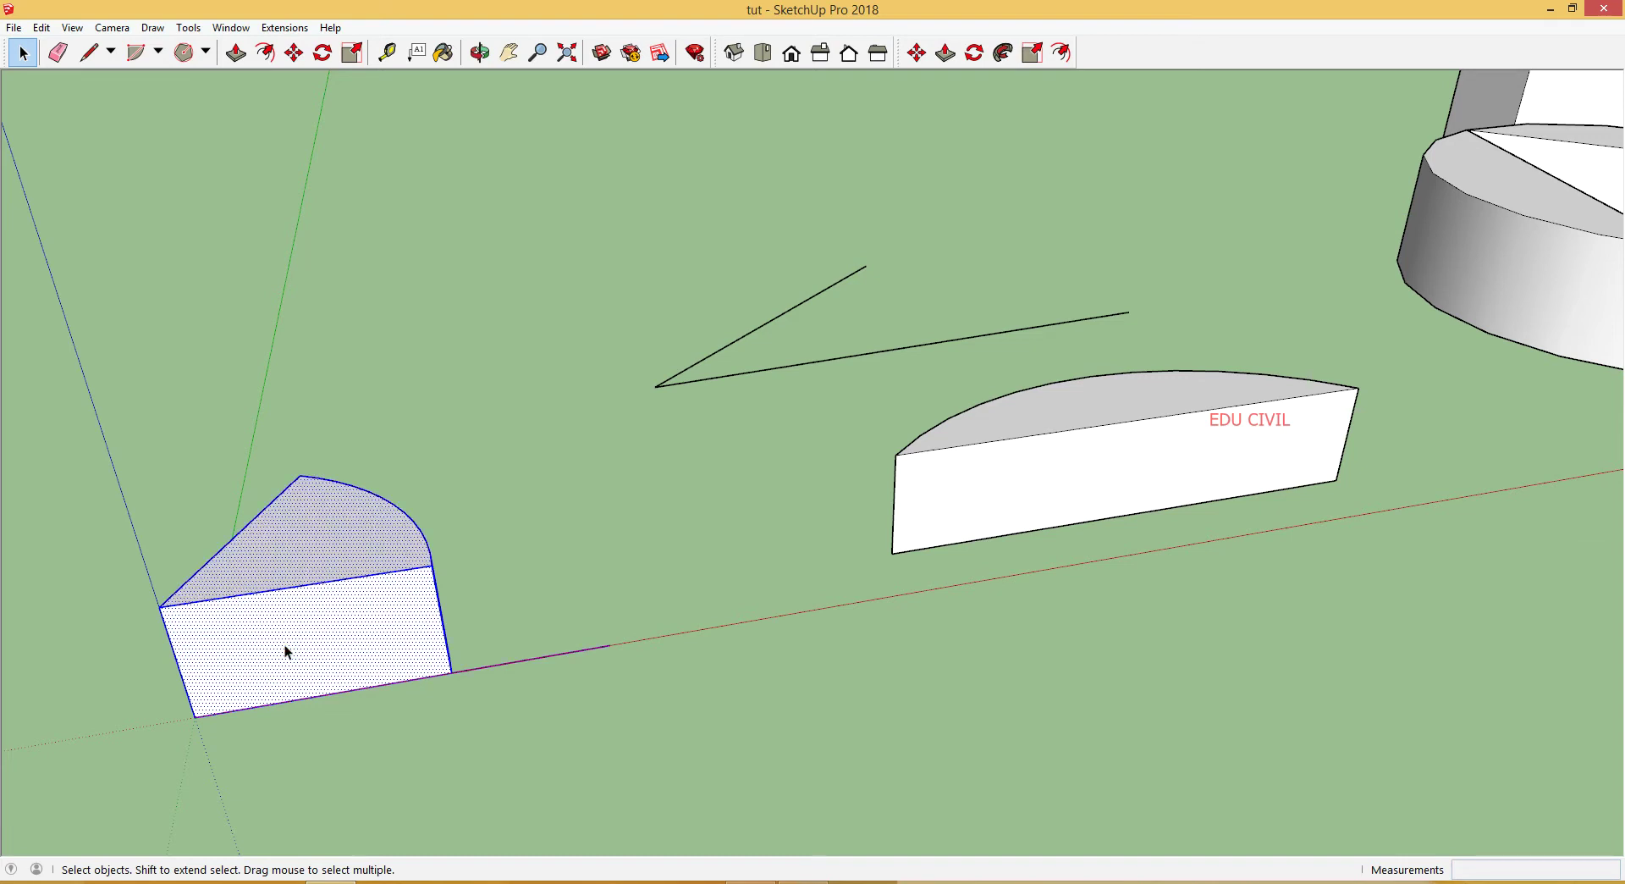
Step: Select the circular-segment solid's front face alone, extend it to its bounding edges, and finally to the entire solid
{"action": "middle_click_drag", "start_coordinate": [1044, 633], "coordinate": [925, 604]}
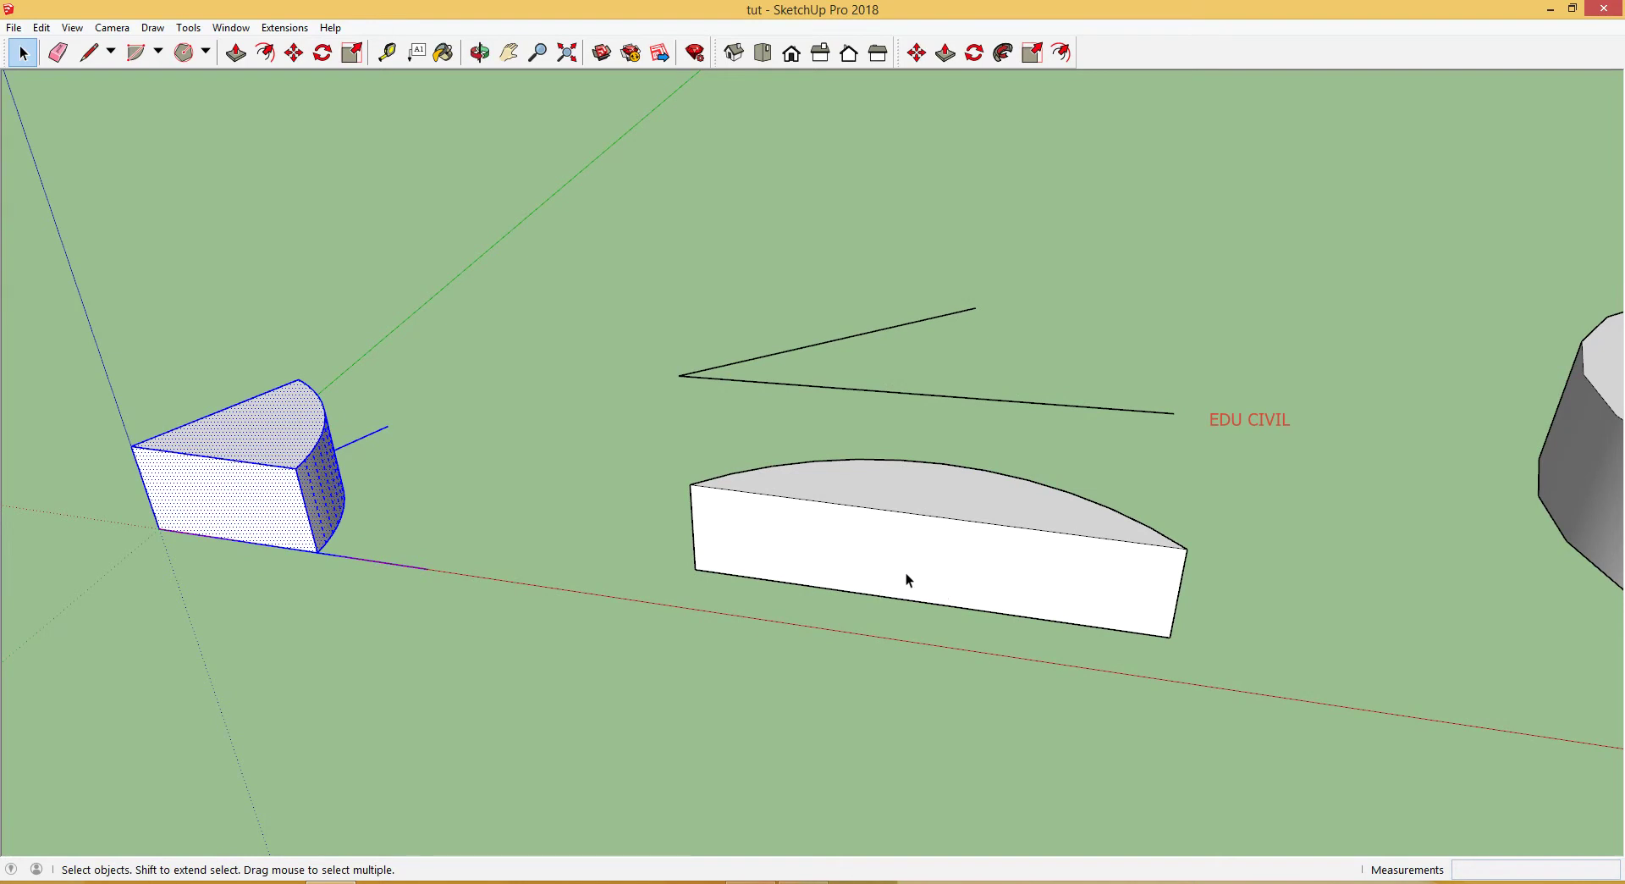
{"action": "left_click", "coordinate": [911, 574]}
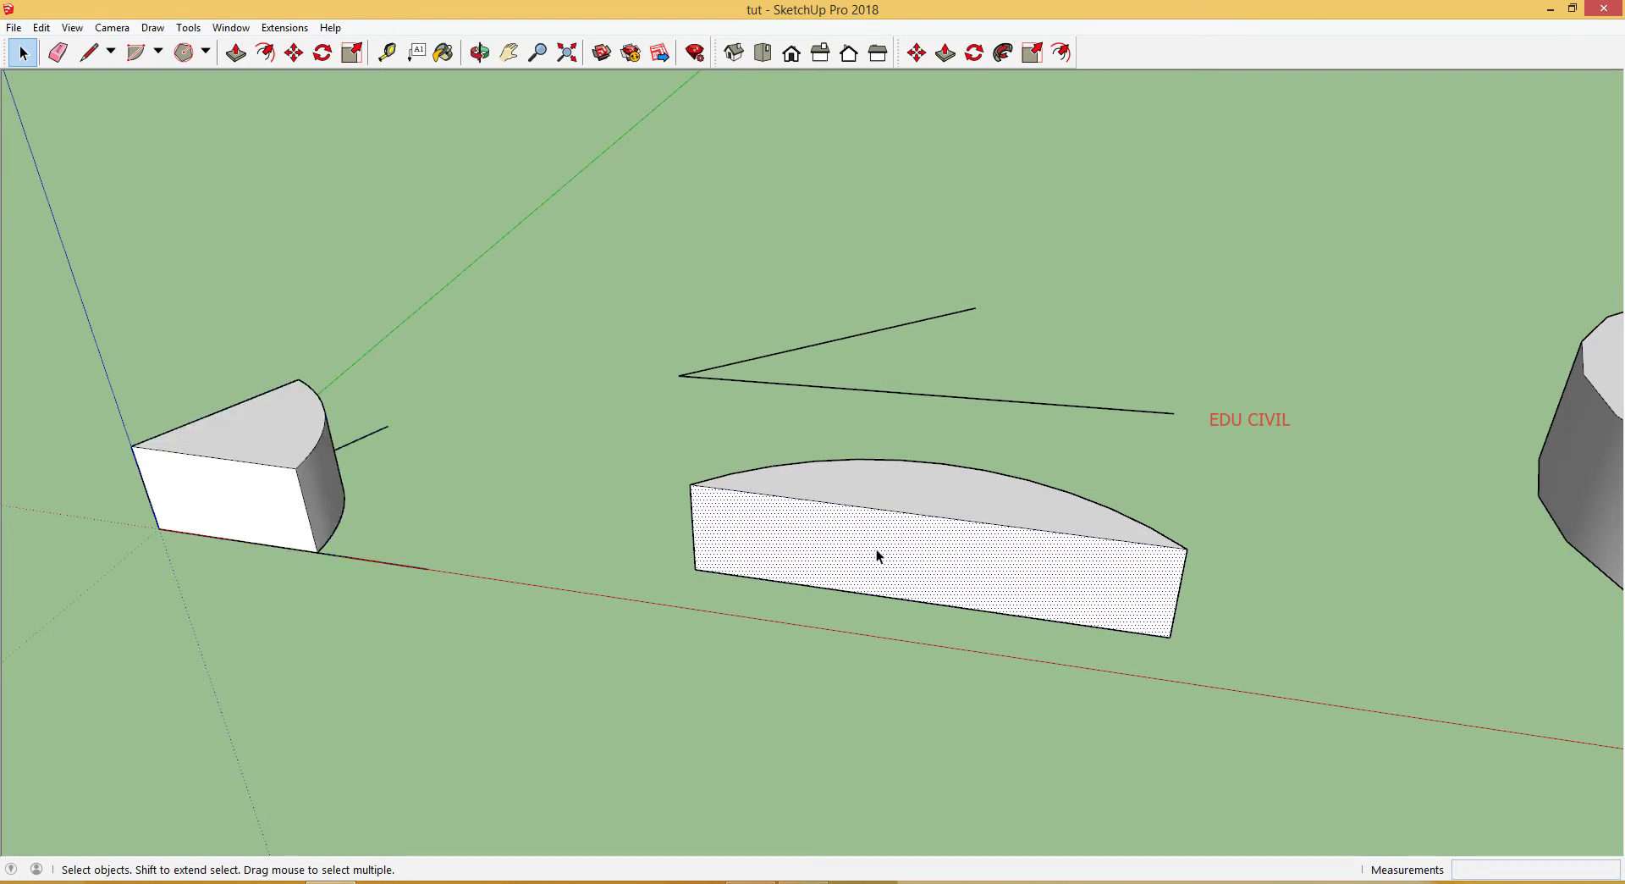
{"action": "double_click", "coordinate": [875, 567]}
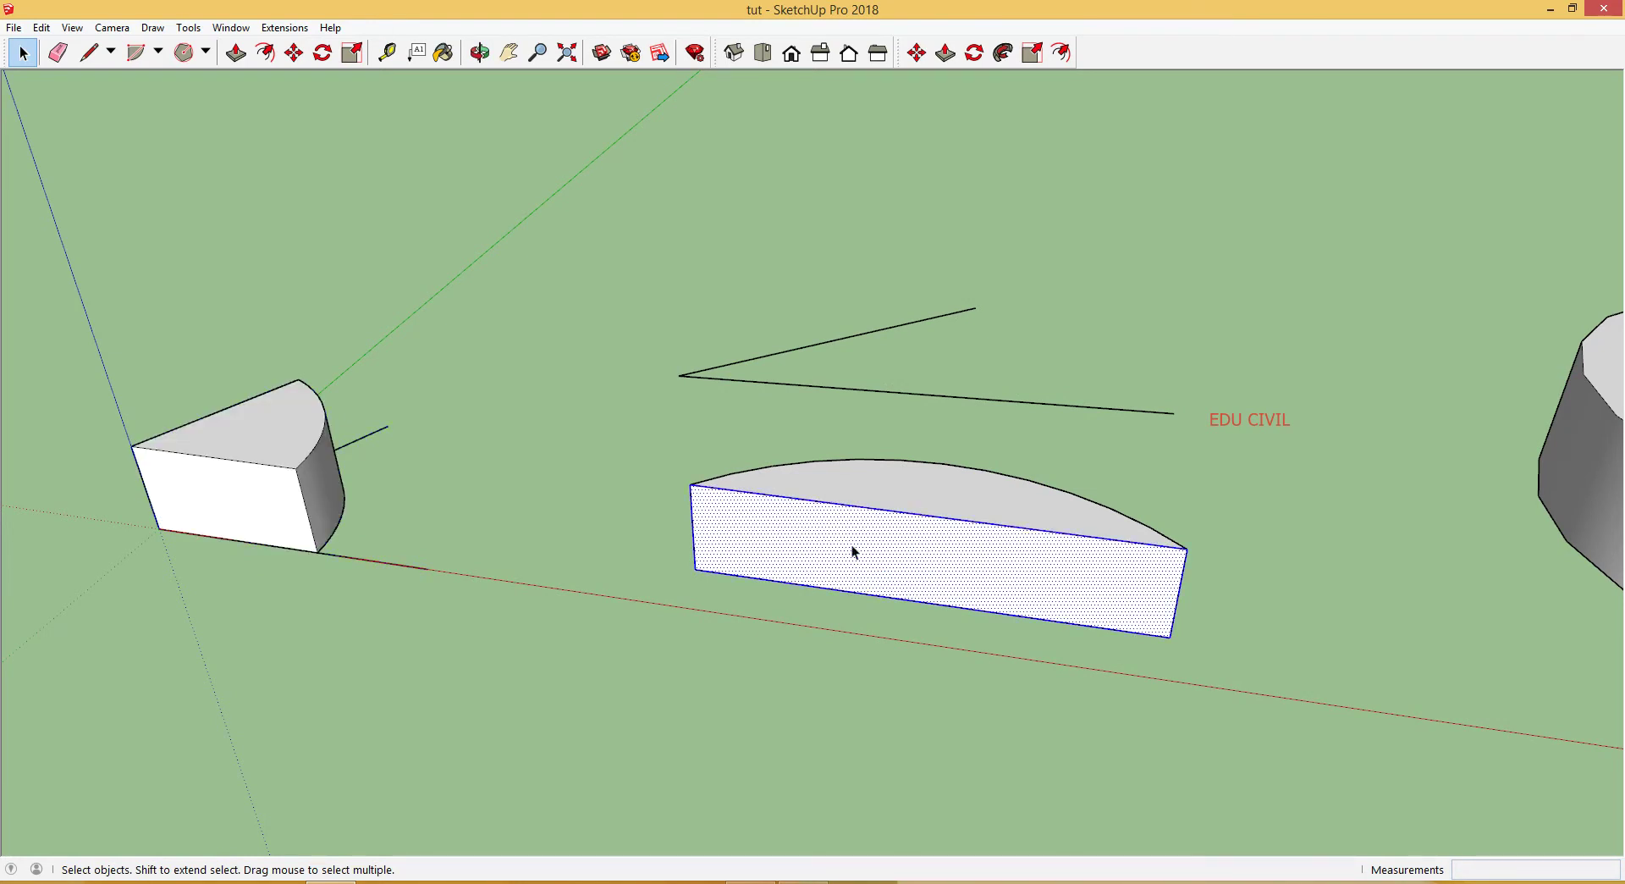
{"action": "triple_click", "coordinate": [926, 552]}
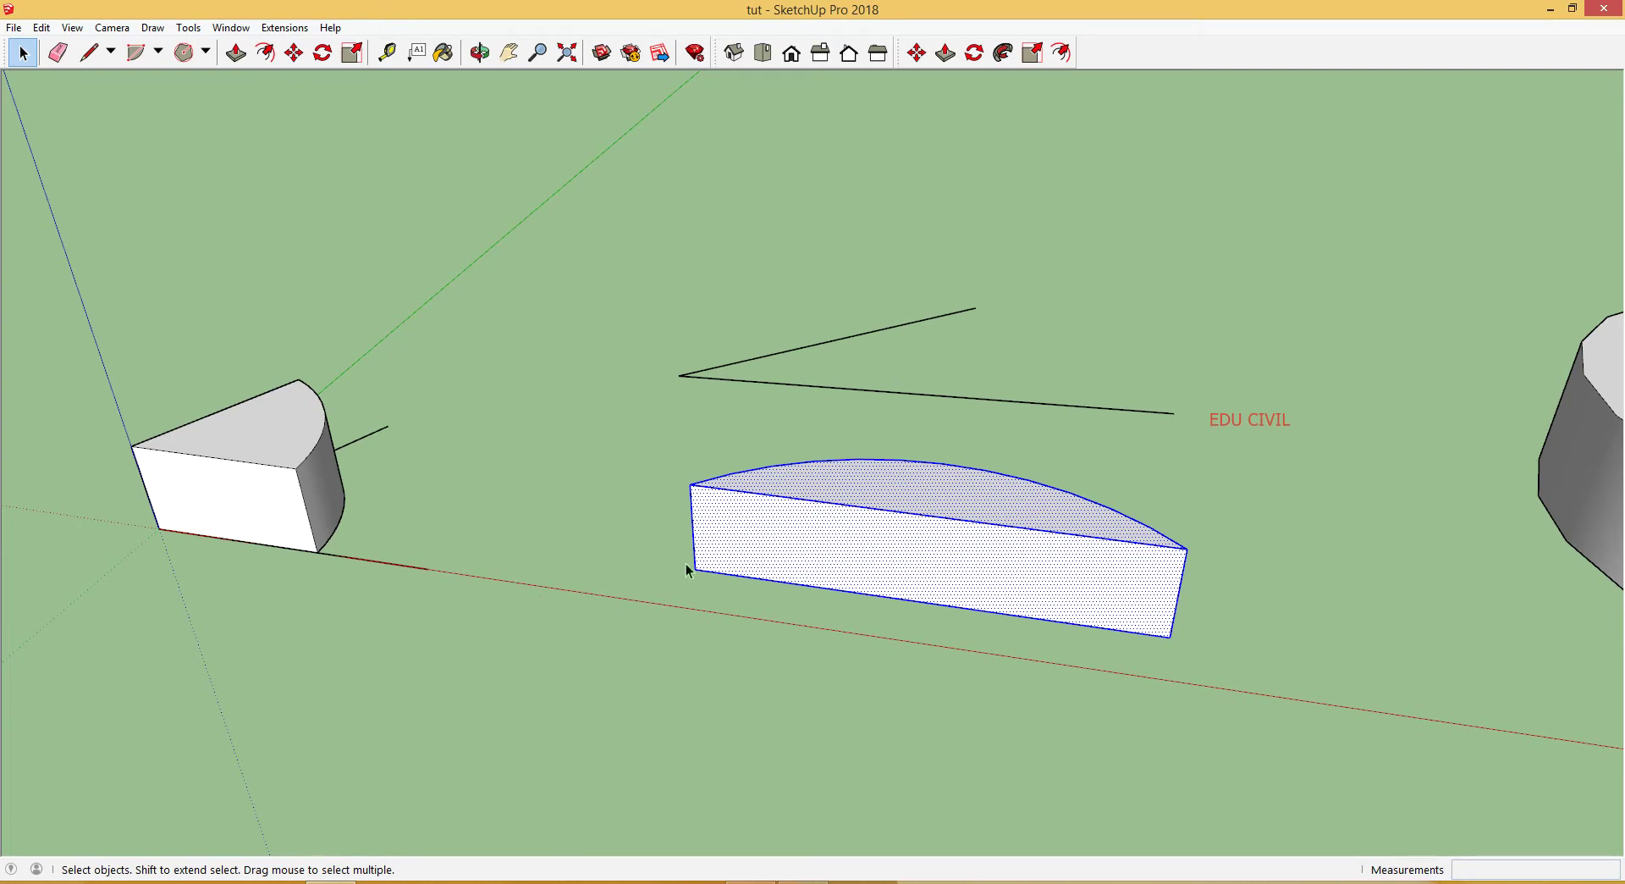
Step: Move the selected circular-segment solid onto the top rim of the cylinder
{"action": "middle_click_drag", "start_coordinate": [786, 619], "coordinate": [1040, 720]}
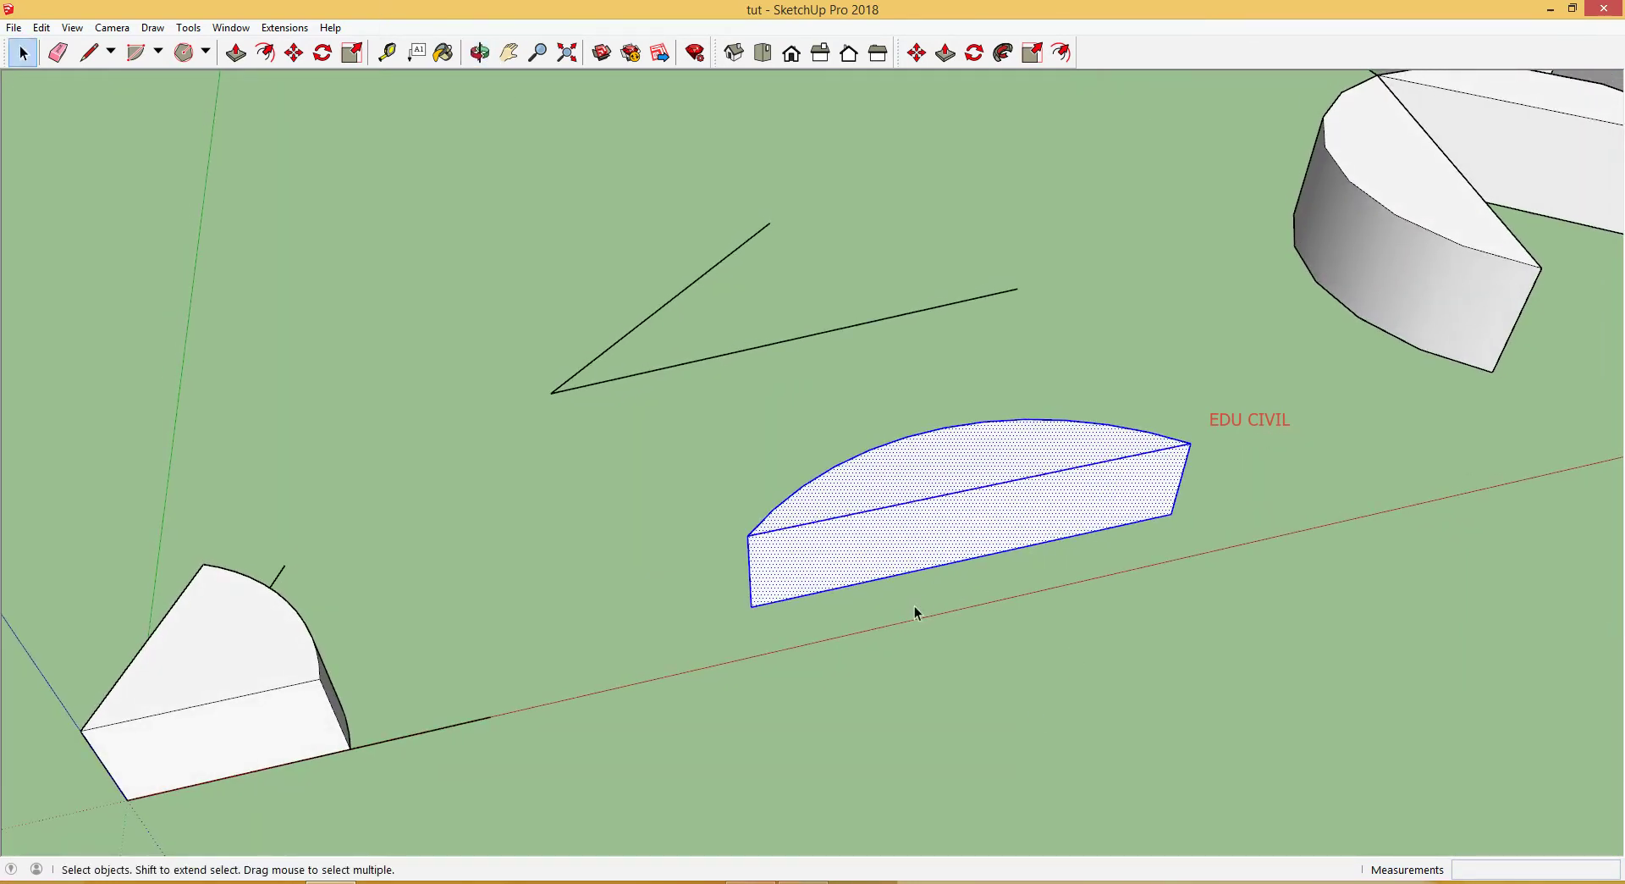
{"action": "key", "text": "m"}
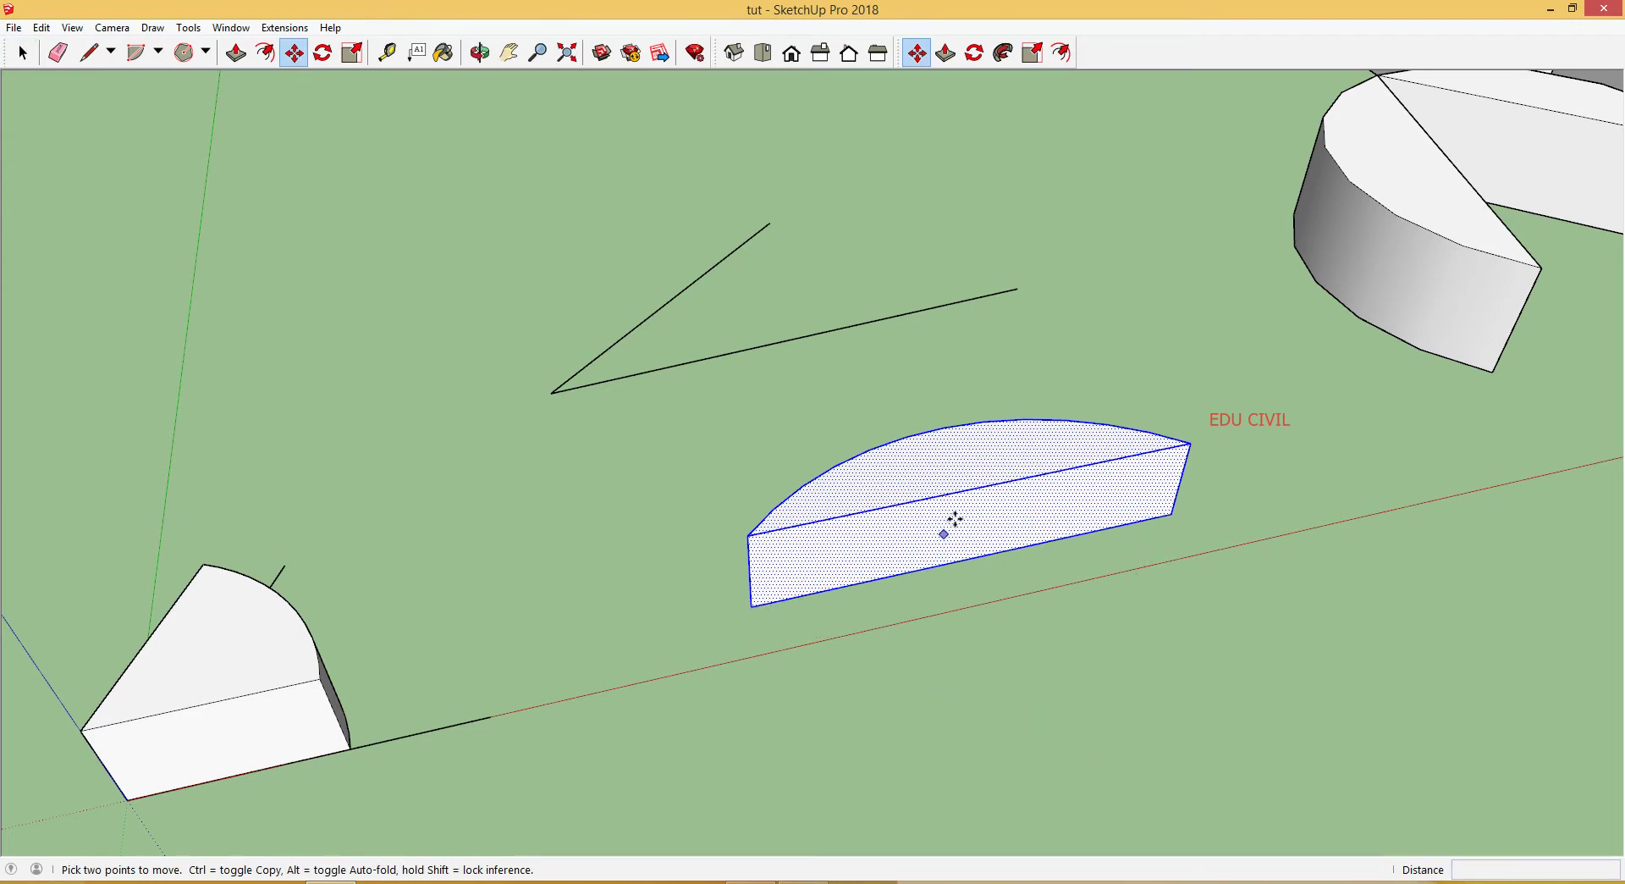
{"action": "left_click", "coordinate": [979, 558]}
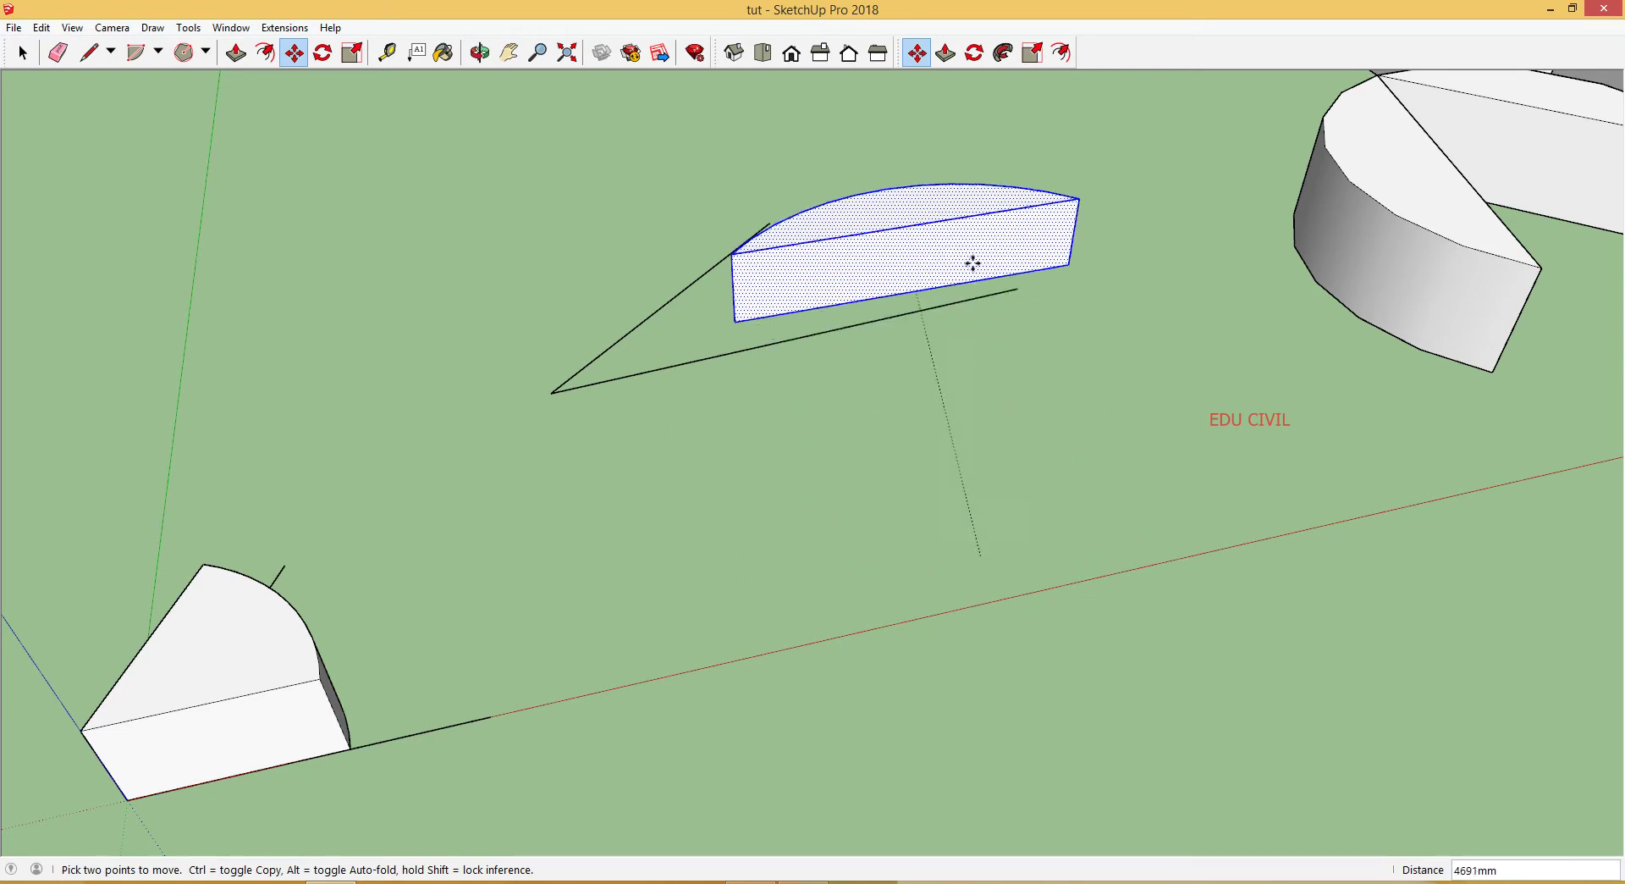
{"action": "scroll", "coordinate": [379, 379], "scroll_direction": "down", "scroll_amount": 2}
{"action": "scroll", "coordinate": [379, 379], "scroll_direction": "down", "scroll_amount": 4}
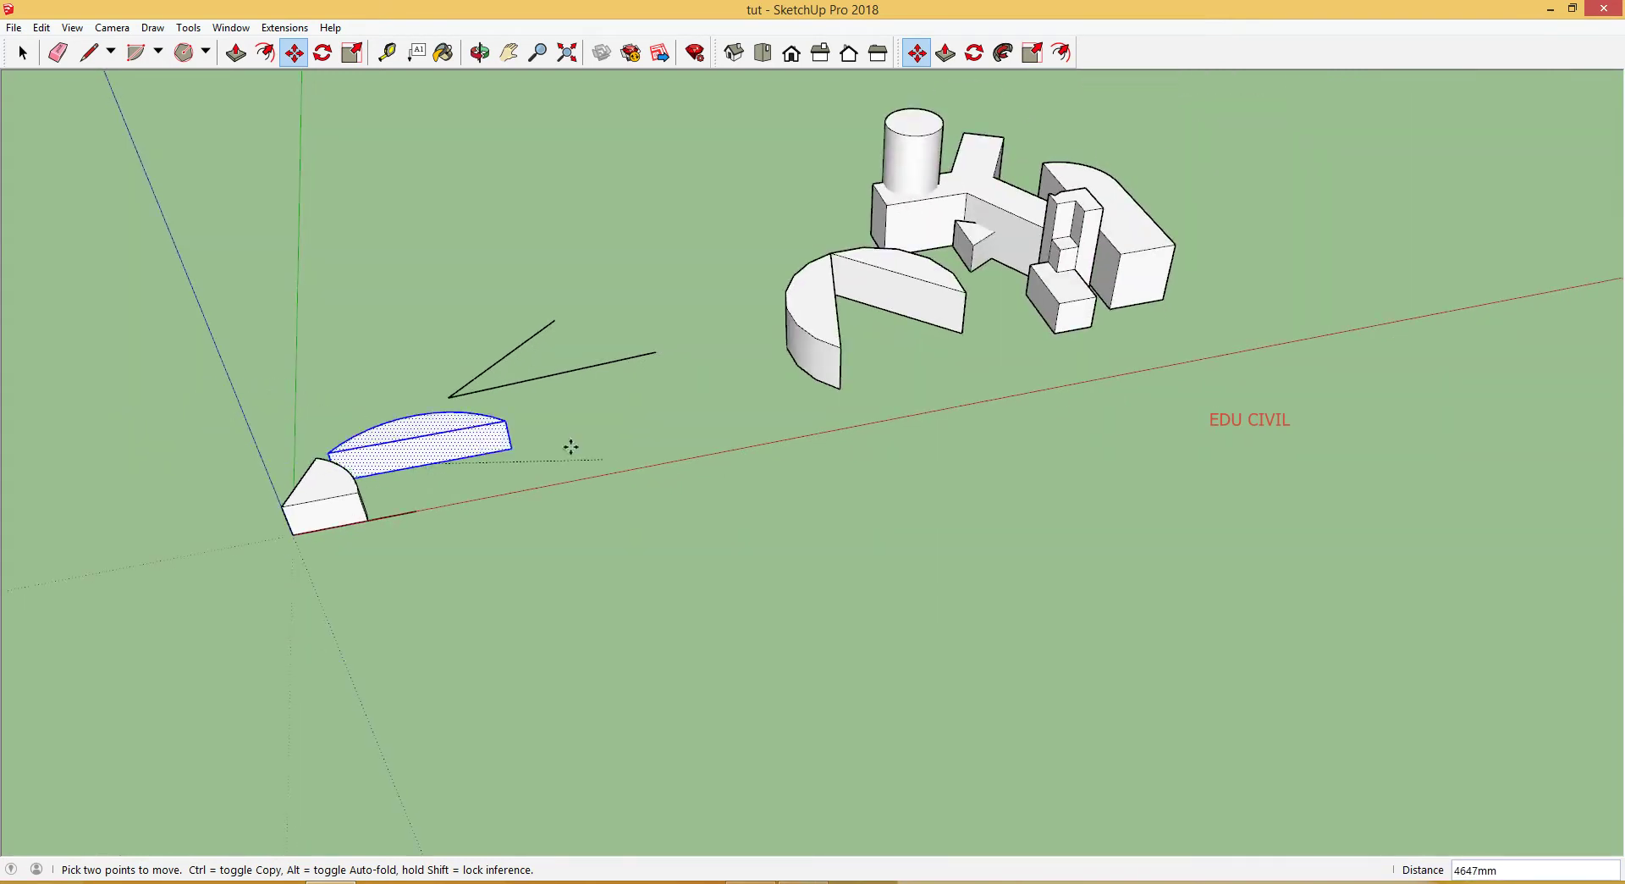
{"action": "scroll", "coordinate": [903, 293], "scroll_direction": "up", "scroll_amount": 3}
{"action": "scroll", "coordinate": [871, 308], "scroll_direction": "down", "scroll_amount": 3}
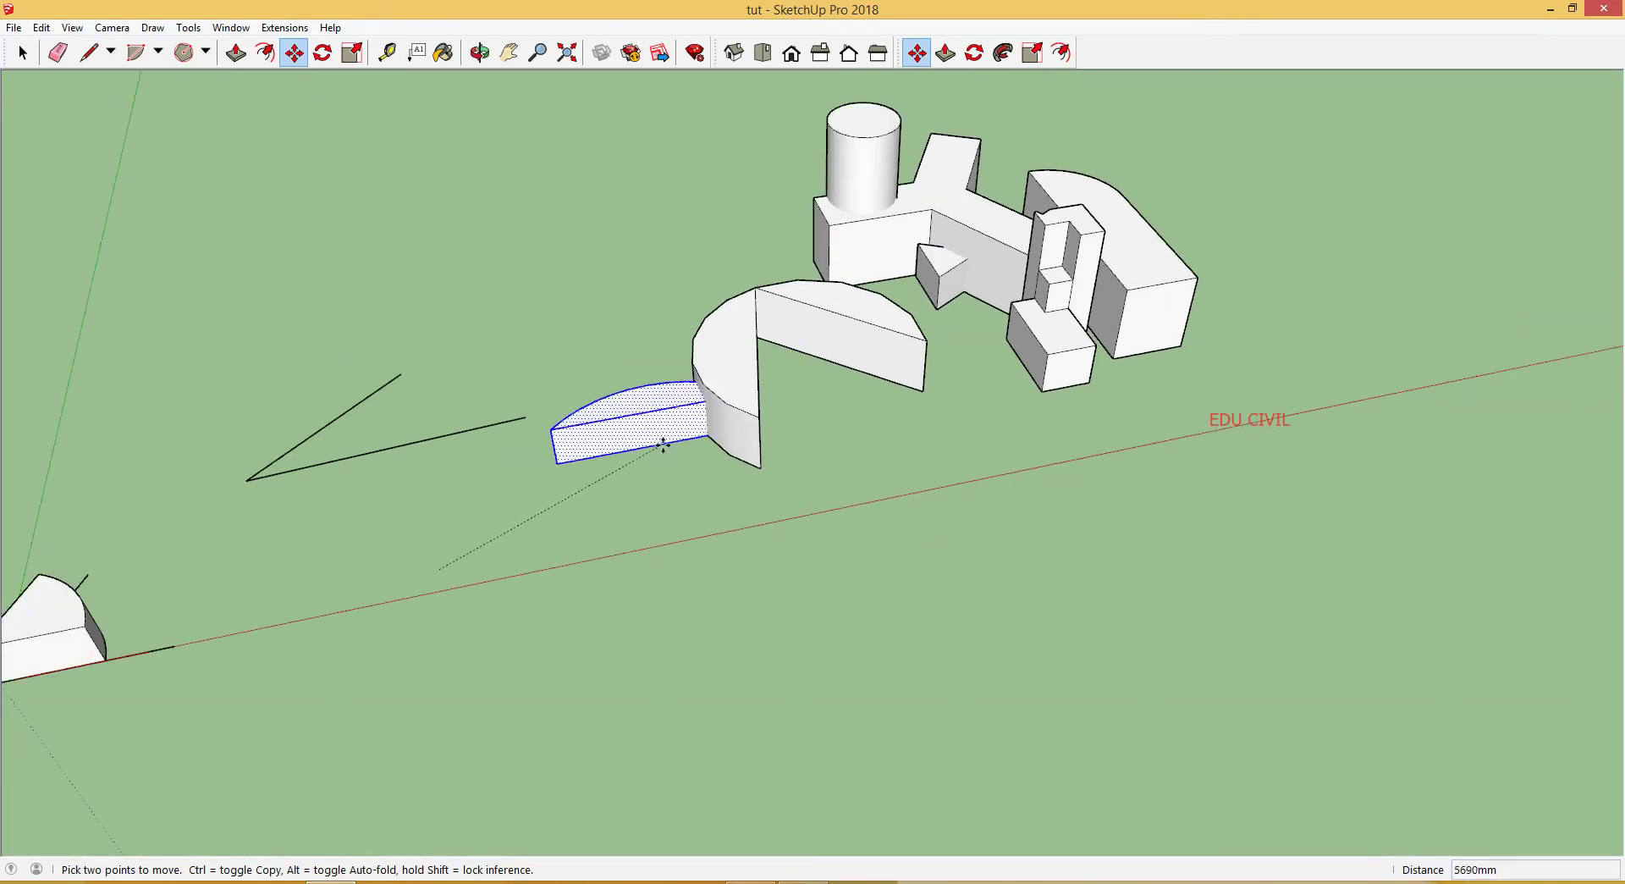
{"action": "scroll", "coordinate": [830, 163], "scroll_direction": "up", "scroll_amount": 3}
{"action": "scroll", "coordinate": [811, 161], "scroll_direction": "up", "scroll_amount": 4}
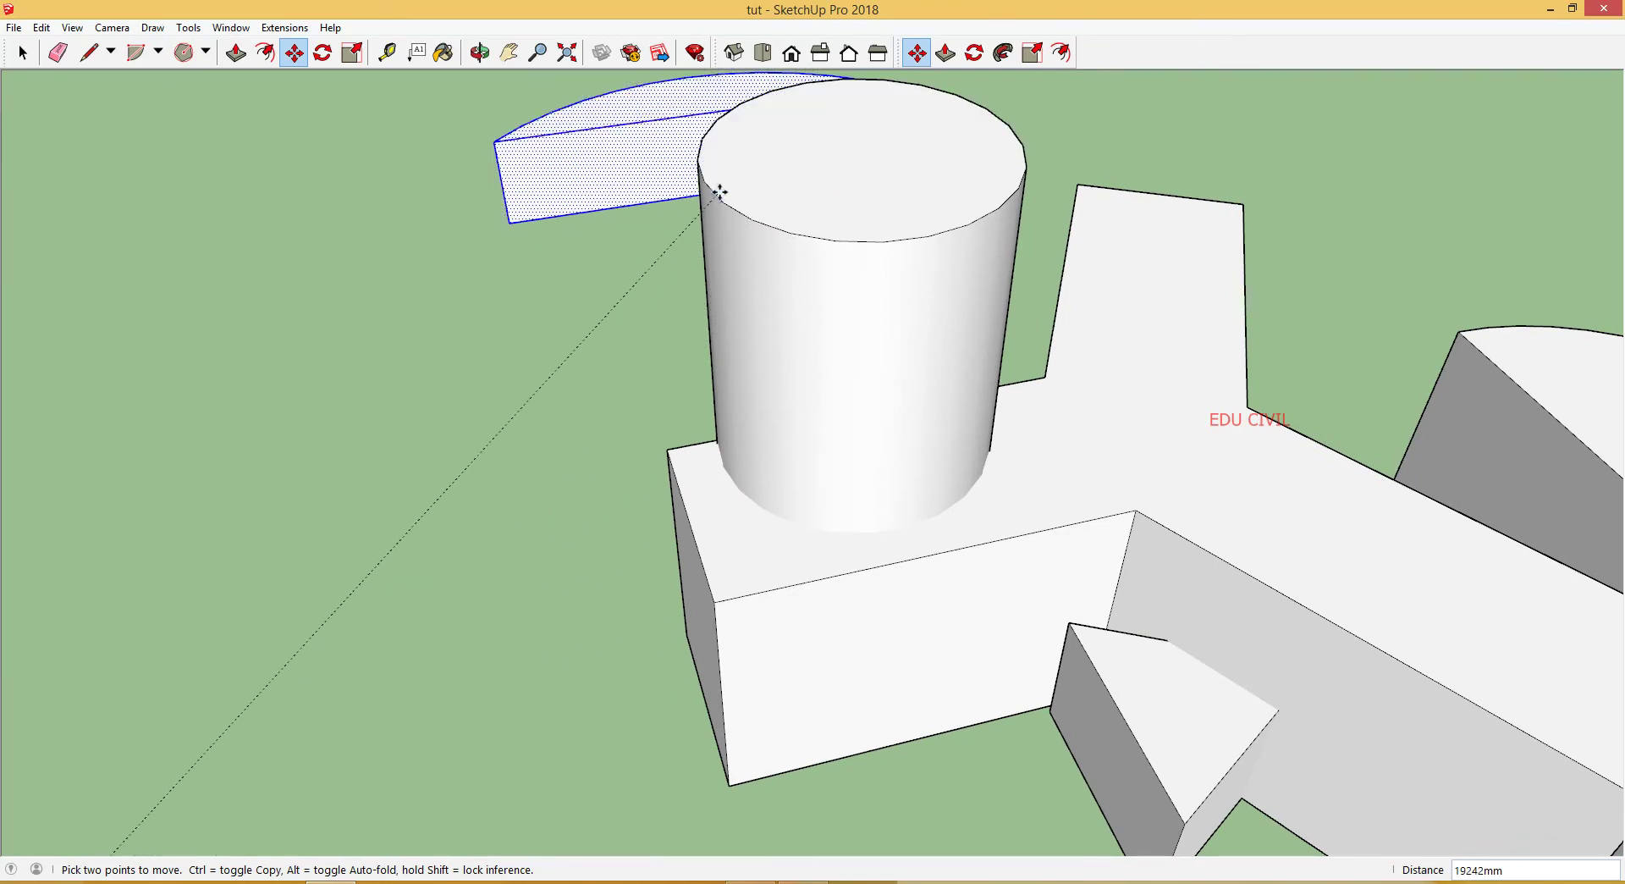
{"action": "left_click", "coordinate": [918, 238]}
Step: Select the pie-shaped solid and the whole cluster of extruded solids together, leaving out the quarter-circle solid and the V-shaped lines
{"action": "middle_click_drag", "start_coordinate": [919, 236], "coordinate": [885, 275]}
{"action": "scroll", "coordinate": [885, 275], "scroll_direction": "down", "scroll_amount": 3}
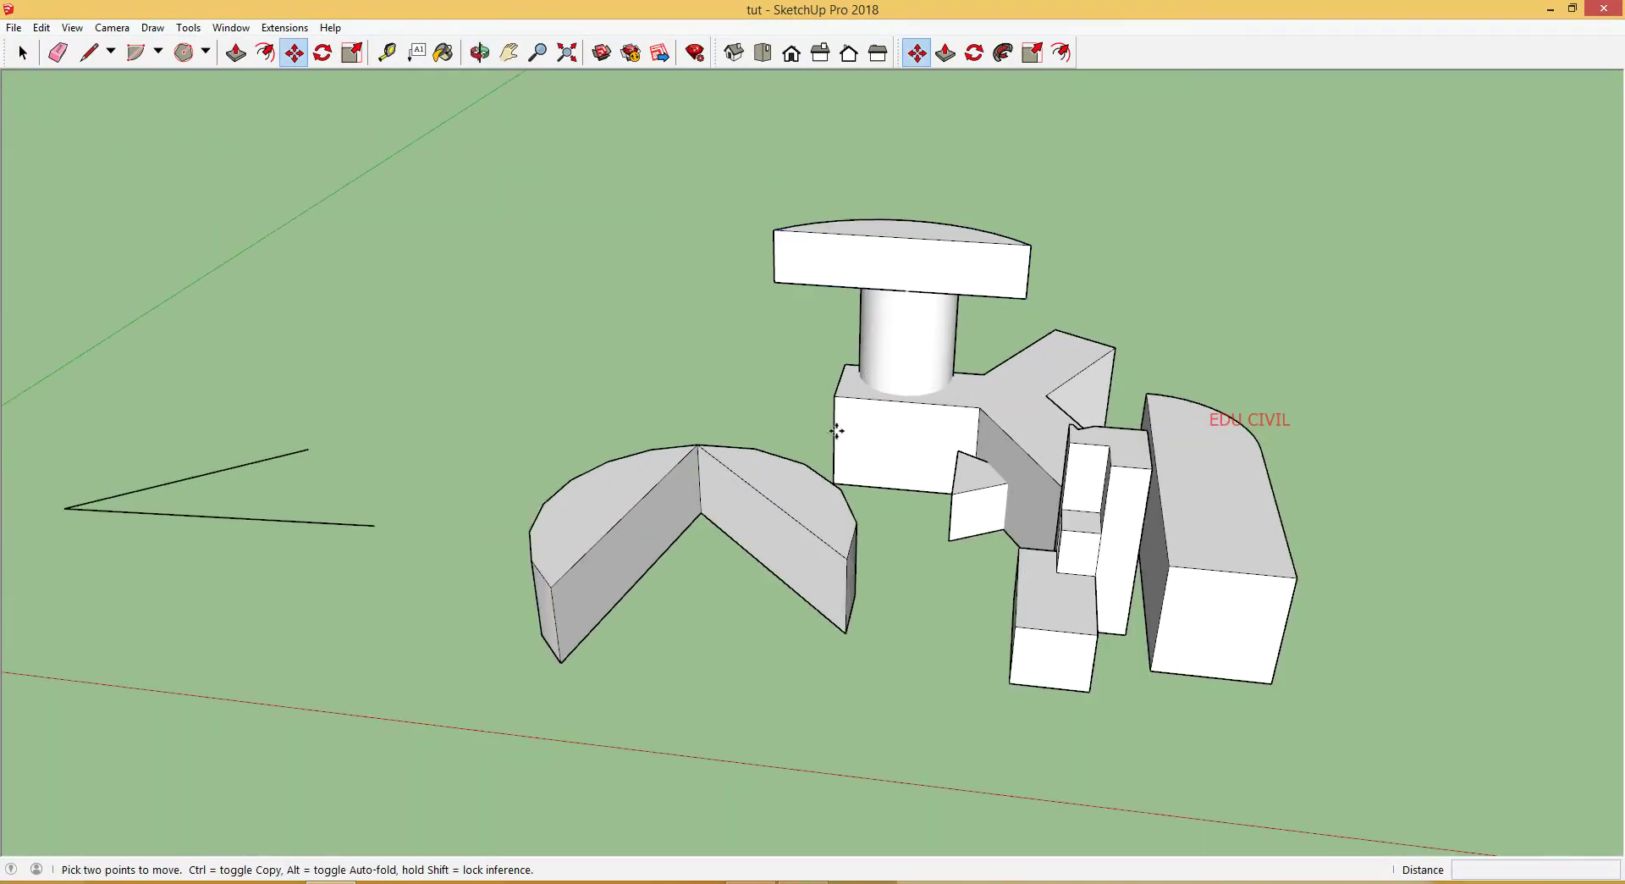
{"action": "middle_click_drag", "start_coordinate": [838, 427], "coordinate": [732, 560]}
{"action": "scroll", "coordinate": [732, 560], "scroll_direction": "down", "scroll_amount": 1}
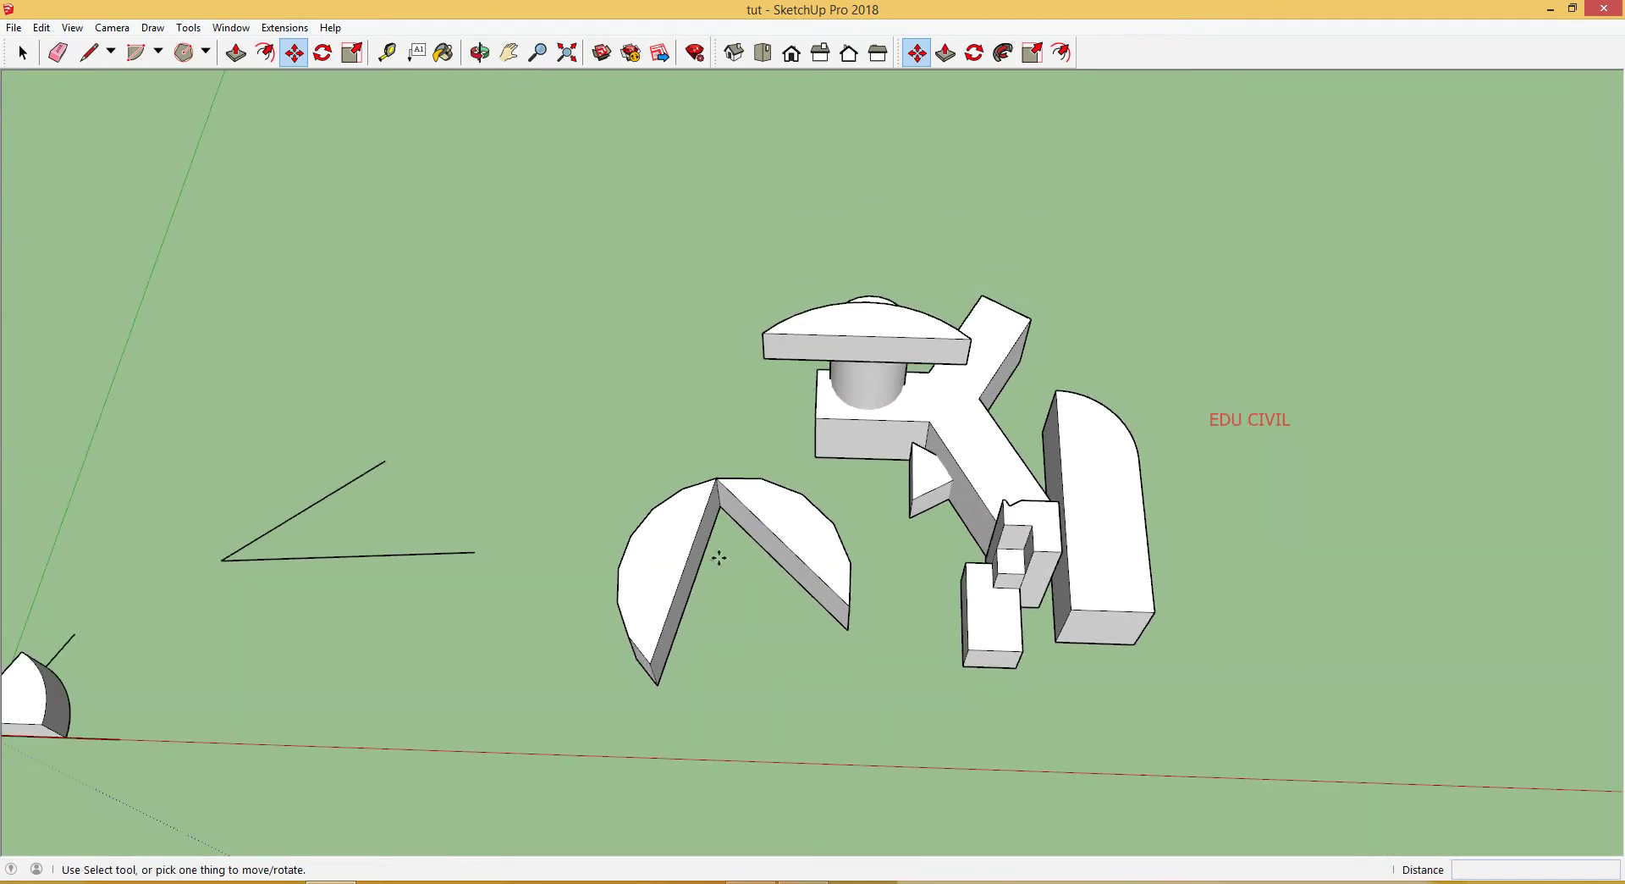
{"action": "scroll", "coordinate": [909, 506], "scroll_direction": "down", "scroll_amount": 3}
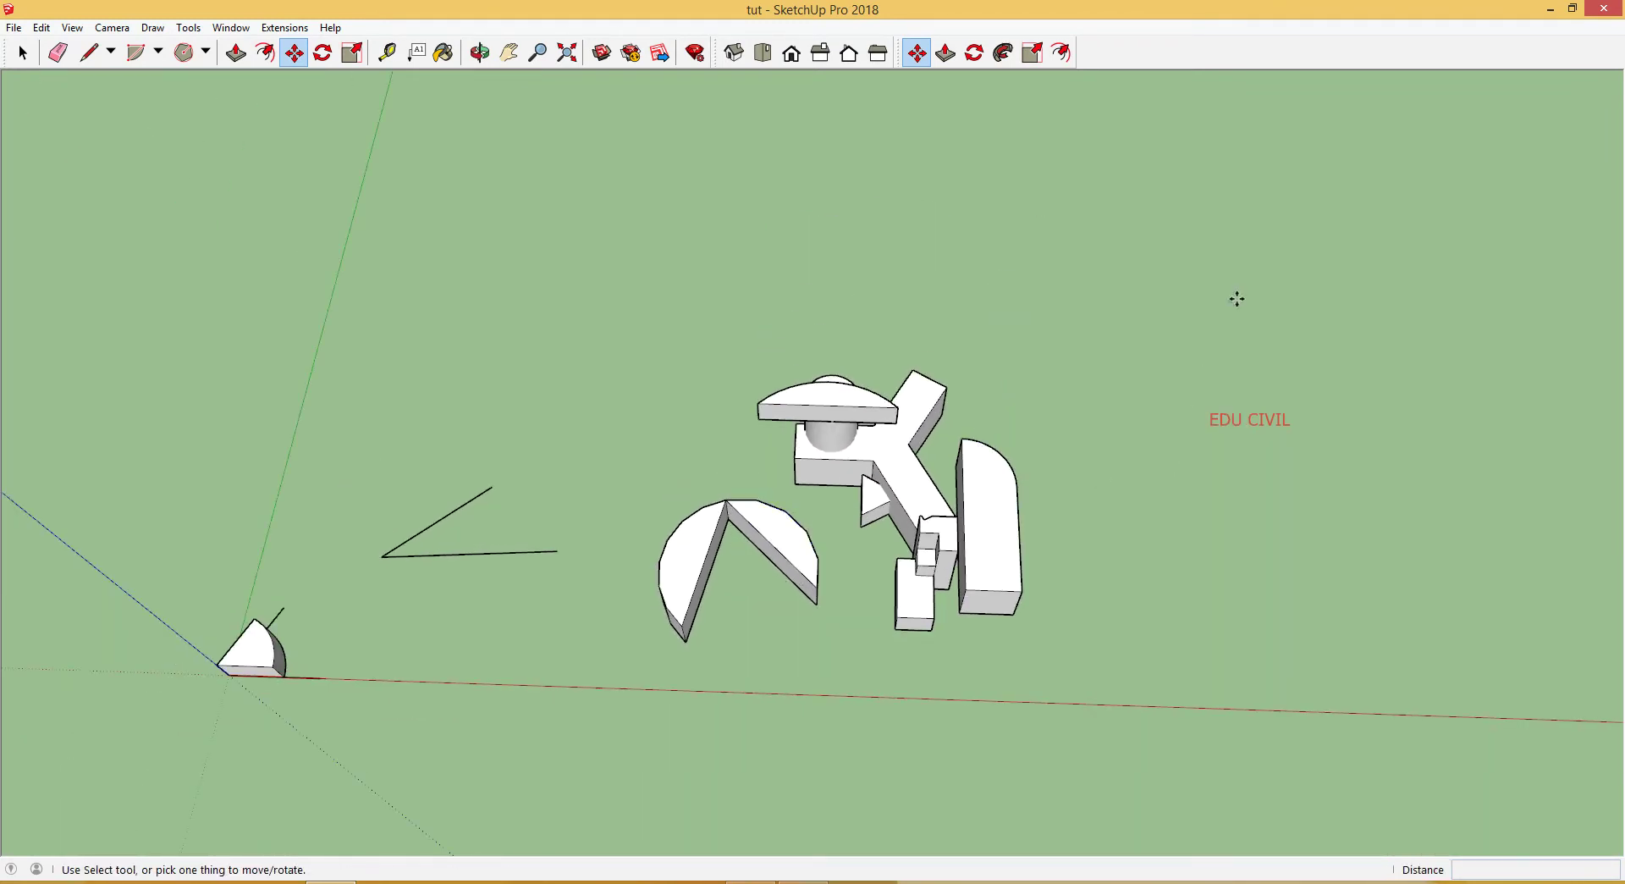
{"action": "key", "text": "space"}
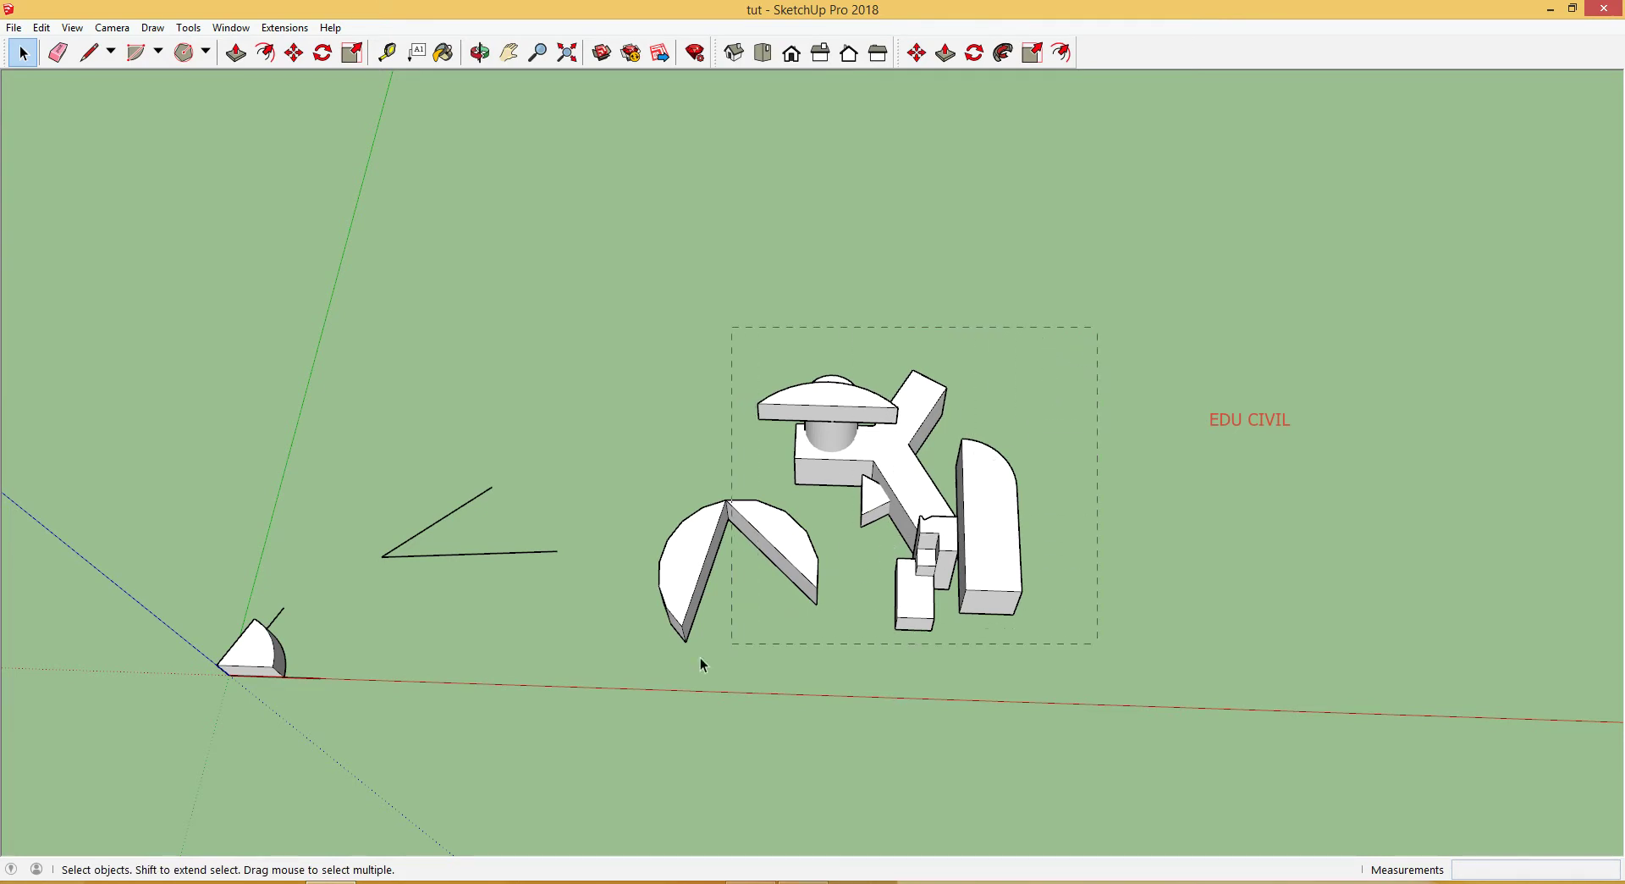
{"action": "left_click_drag", "start_coordinate": [627, 687], "coordinate": [627, 687]}
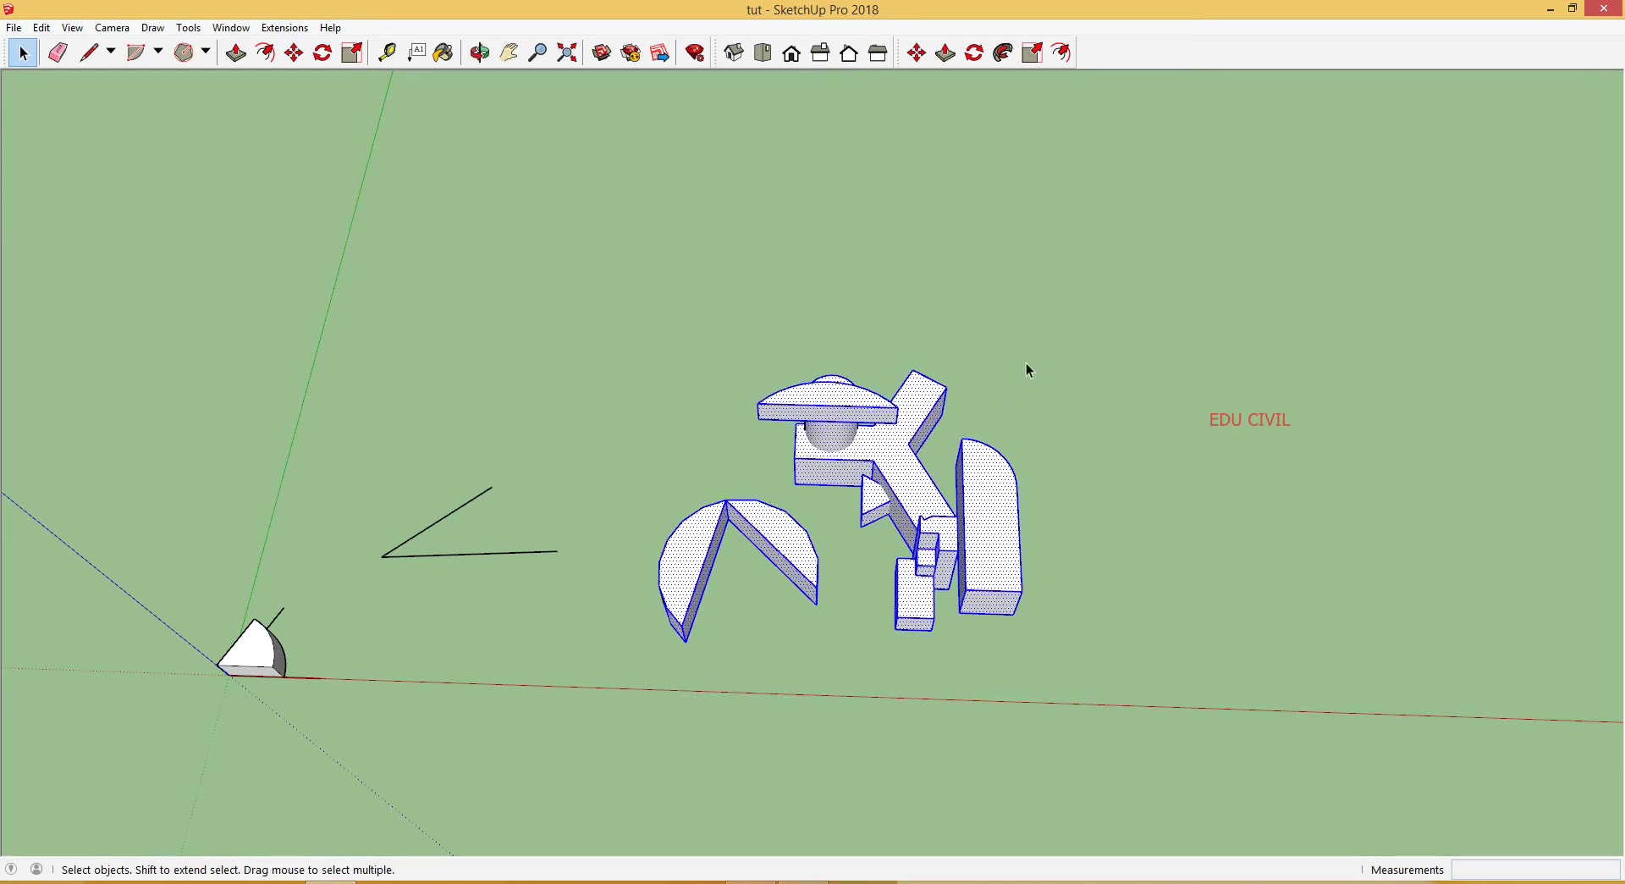
Step: Practise box-selecting all the extruded solids together, and the pie-shaped solid's area in the opposite direction, clearing each selection
{"action": "left_click_drag", "start_coordinate": [1112, 315], "coordinate": [604, 675]}
{"action": "left_click_drag", "start_coordinate": [573, 308], "coordinate": [1205, 667]}
{"action": "left_click", "coordinate": [866, 613]}
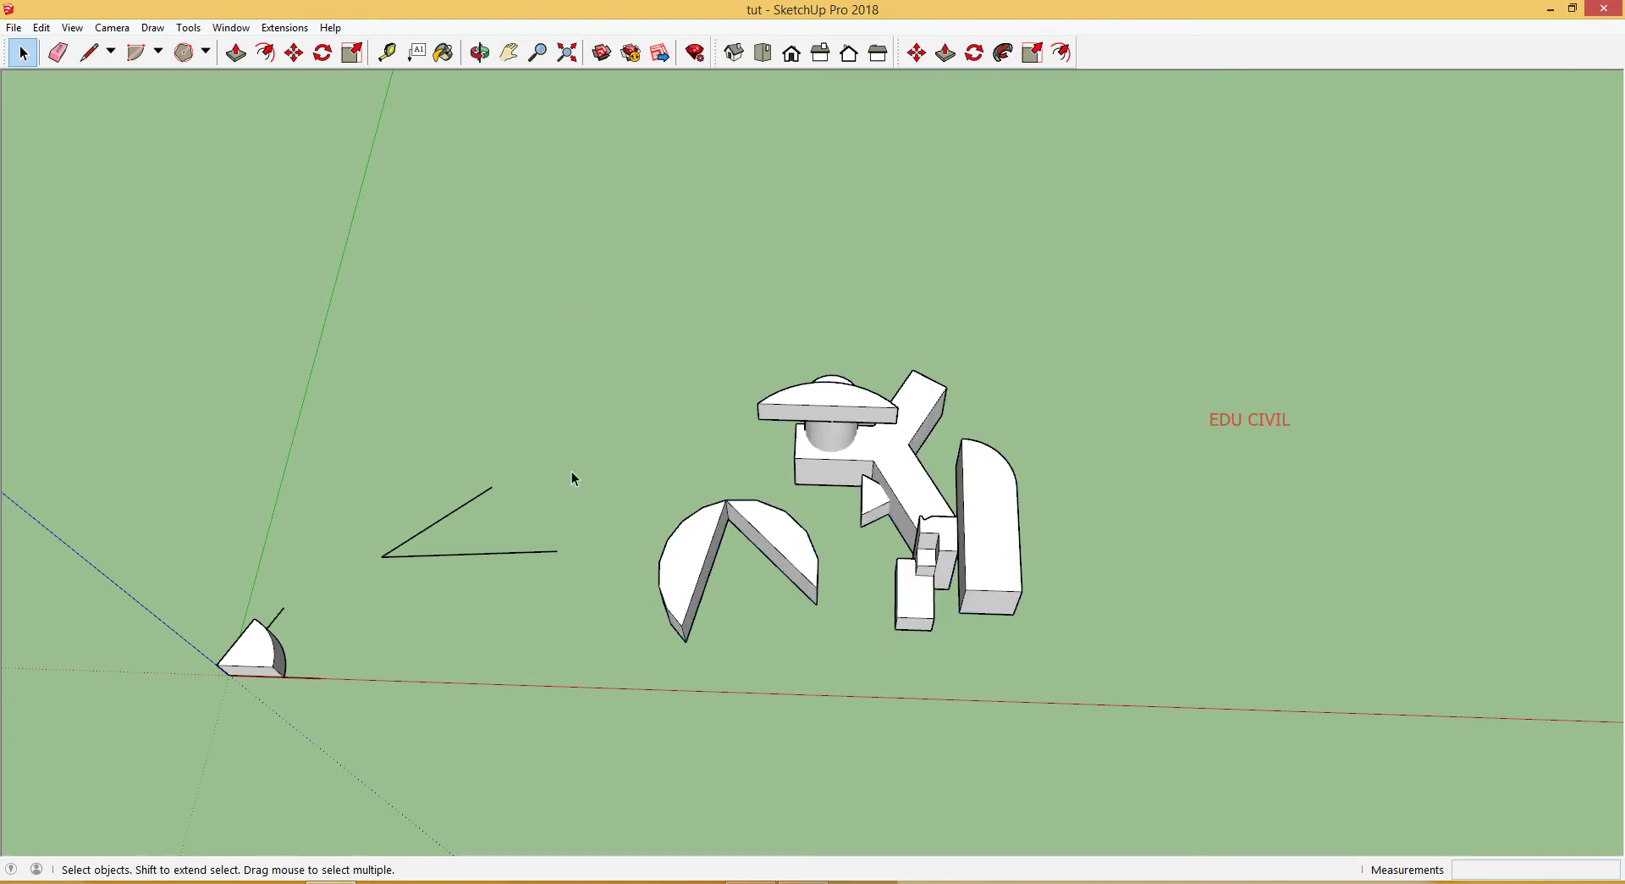
{"action": "left_click_drag", "start_coordinate": [572, 472], "coordinate": [874, 722]}
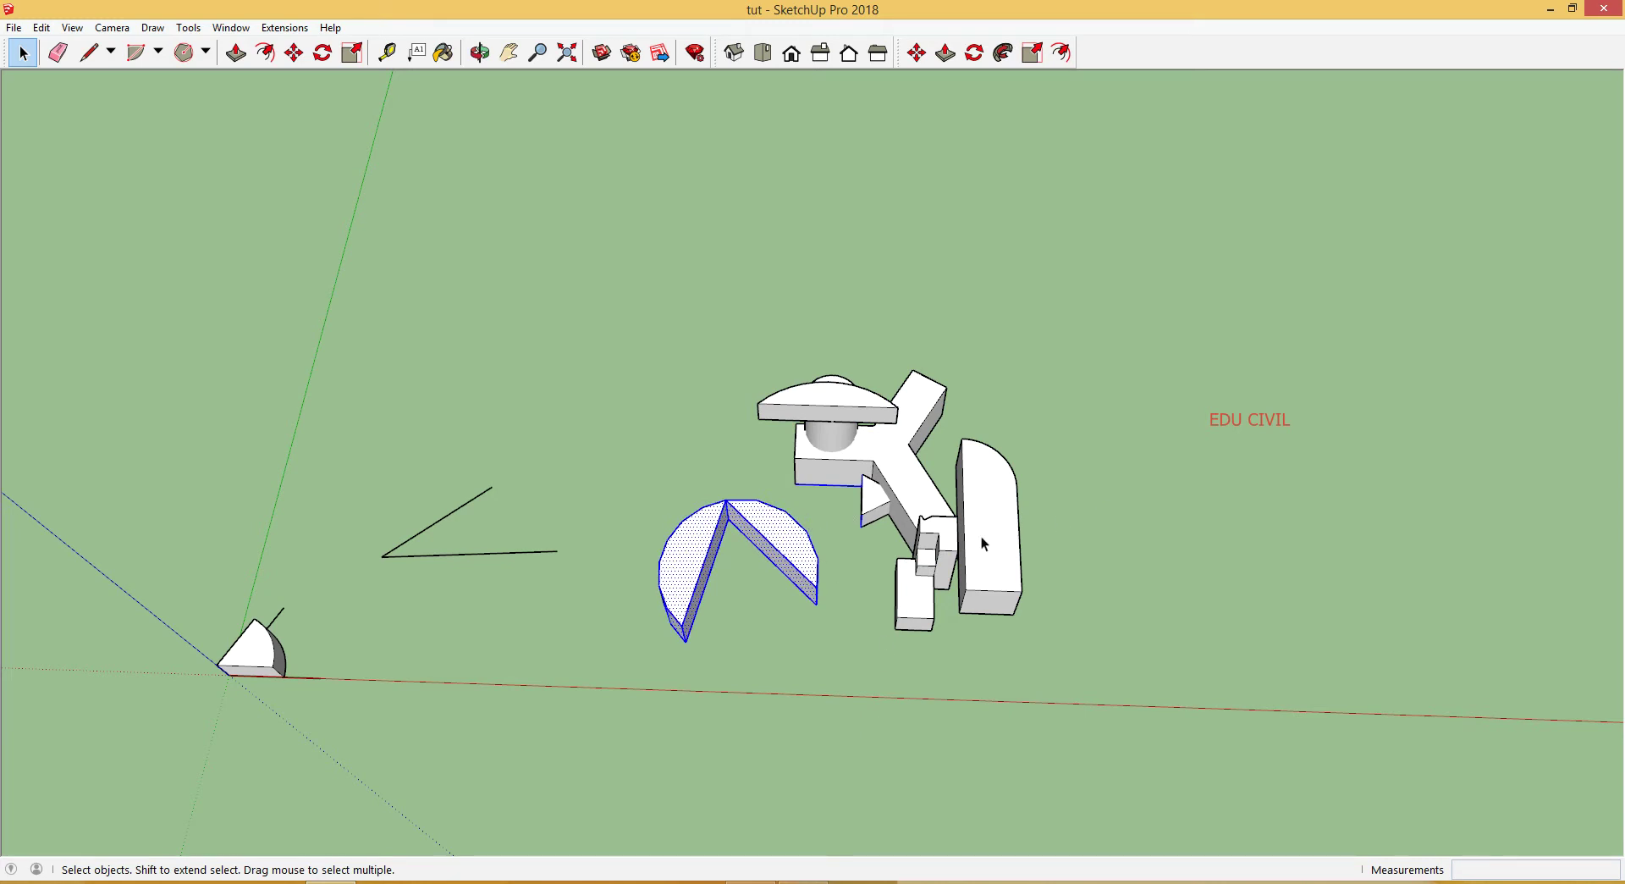
{"action": "left_click", "coordinate": [827, 518]}
{"action": "left_click", "coordinate": [847, 492]}
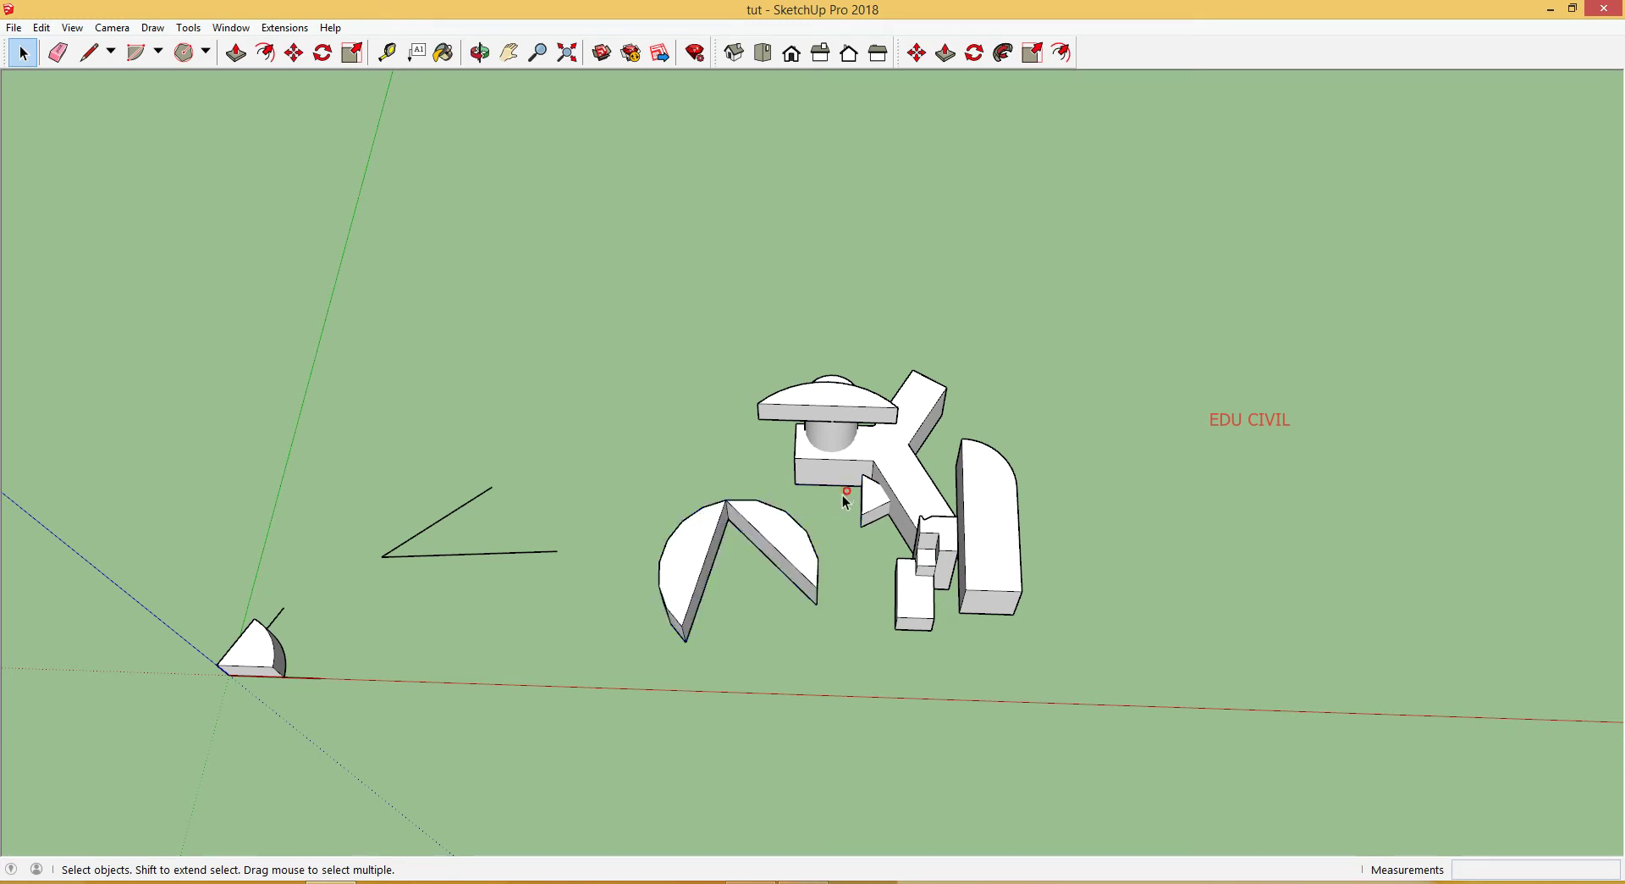
Step: Box-select the pie-shaped solid on its own and the main cluster without it, and clear the selection
{"action": "left_click_drag", "start_coordinate": [607, 711], "coordinate": [607, 713]}
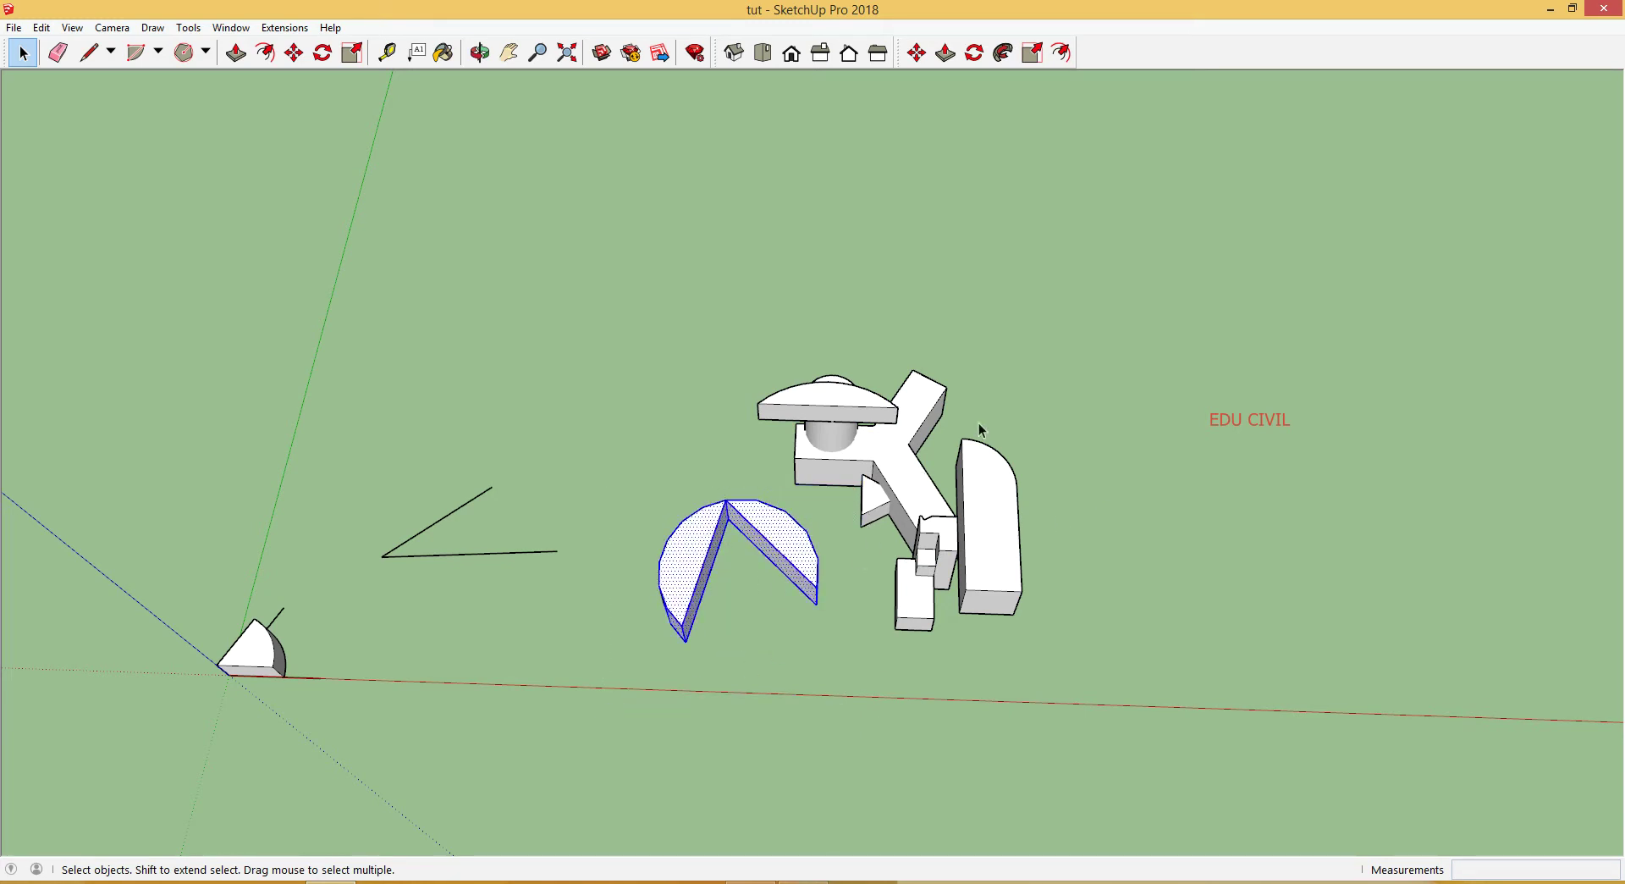
{"action": "left_click_drag", "start_coordinate": [666, 477], "coordinate": [666, 477]}
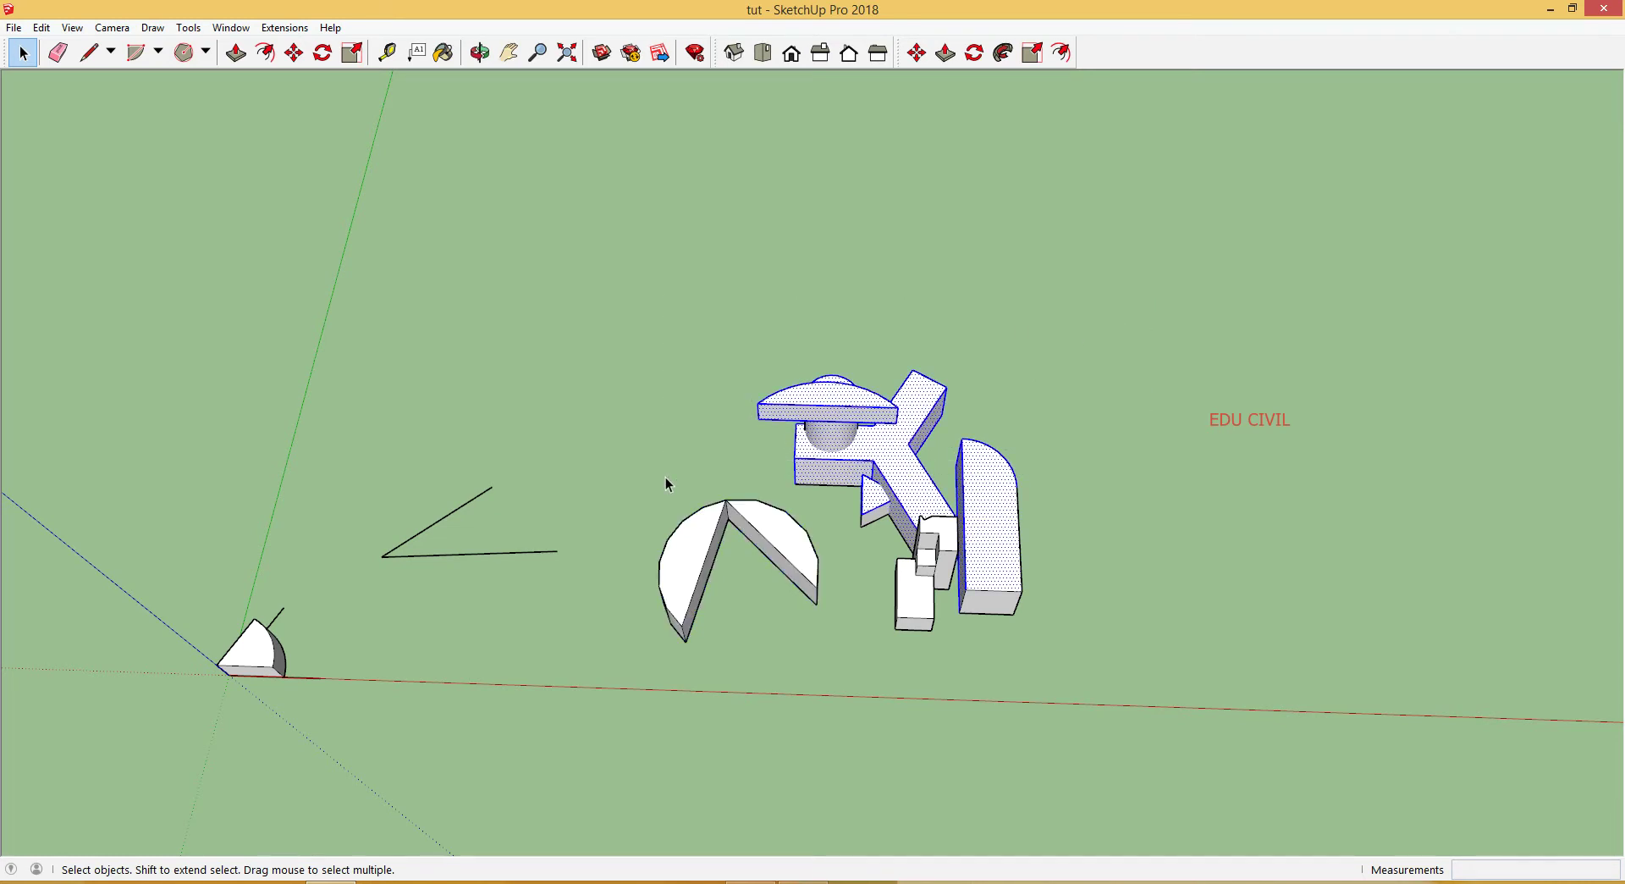
{"action": "left_click", "coordinate": [834, 493]}
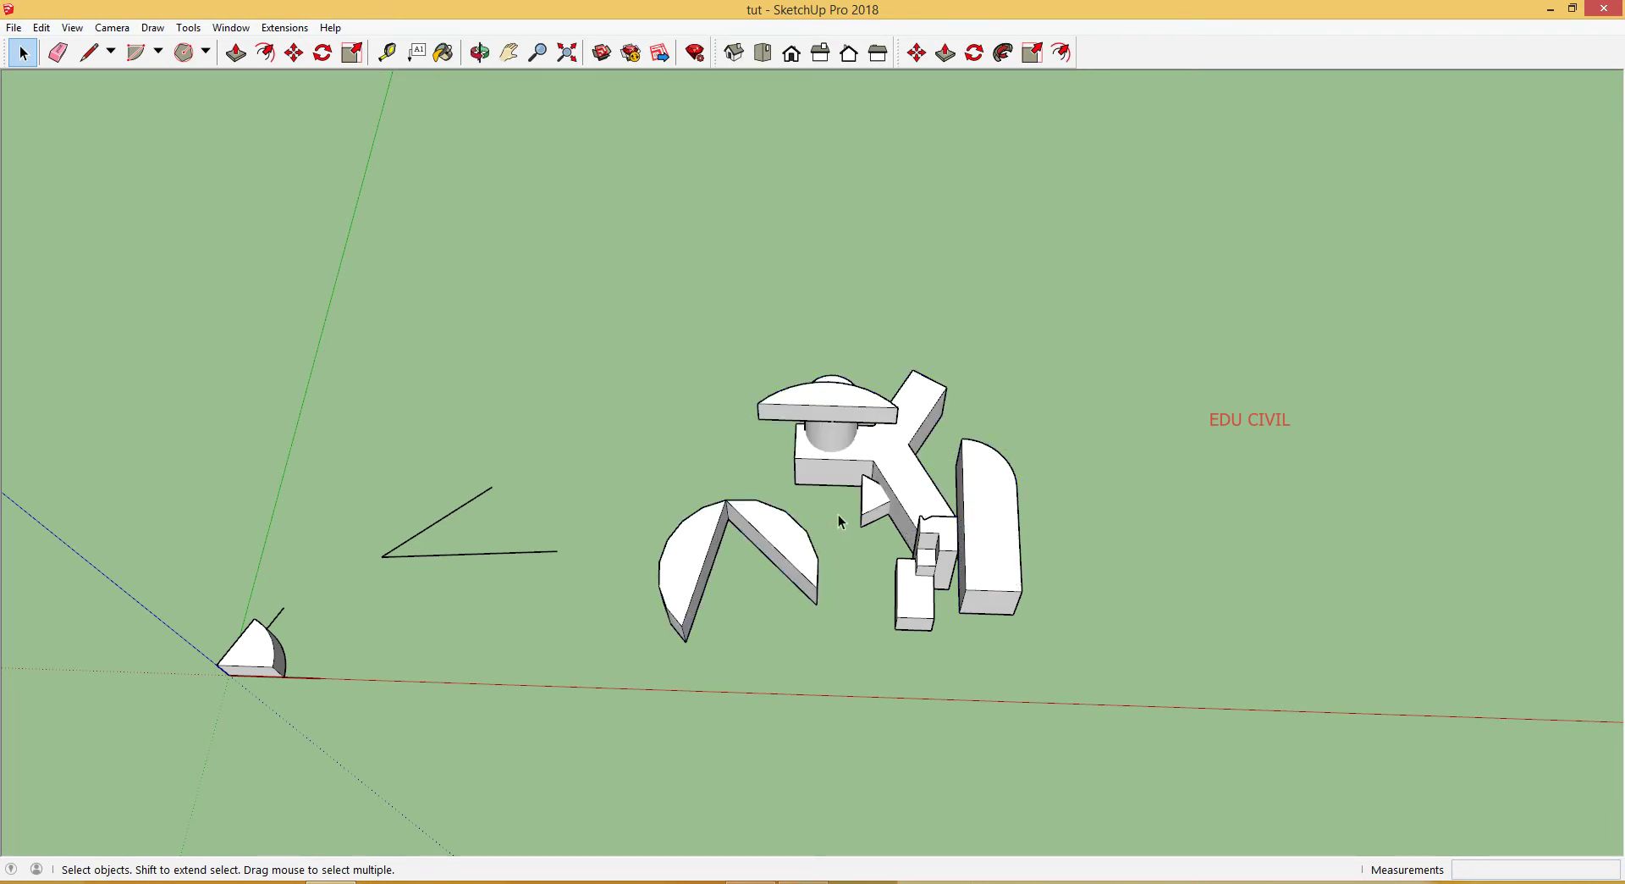
{"action": "left_click_drag", "start_coordinate": [833, 497], "coordinate": [603, 689]}
{"action": "middle_click_drag", "start_coordinate": [729, 671], "coordinate": [523, 543]}
{"action": "scroll", "coordinate": [639, 511], "scroll_direction": "up", "scroll_amount": 3}
{"action": "middle_click_drag", "start_coordinate": [640, 511], "coordinate": [786, 569]}
{"action": "scroll", "coordinate": [661, 593], "scroll_direction": "down", "scroll_amount": 3}
{"action": "left_click", "coordinate": [708, 646]}
Step: Select the pie-shaped solid alone, move it by its inner bottom corner to the apex of the V-shaped lines, and deselect it
{"action": "middle_click_drag", "start_coordinate": [595, 646], "coordinate": [1343, 581]}
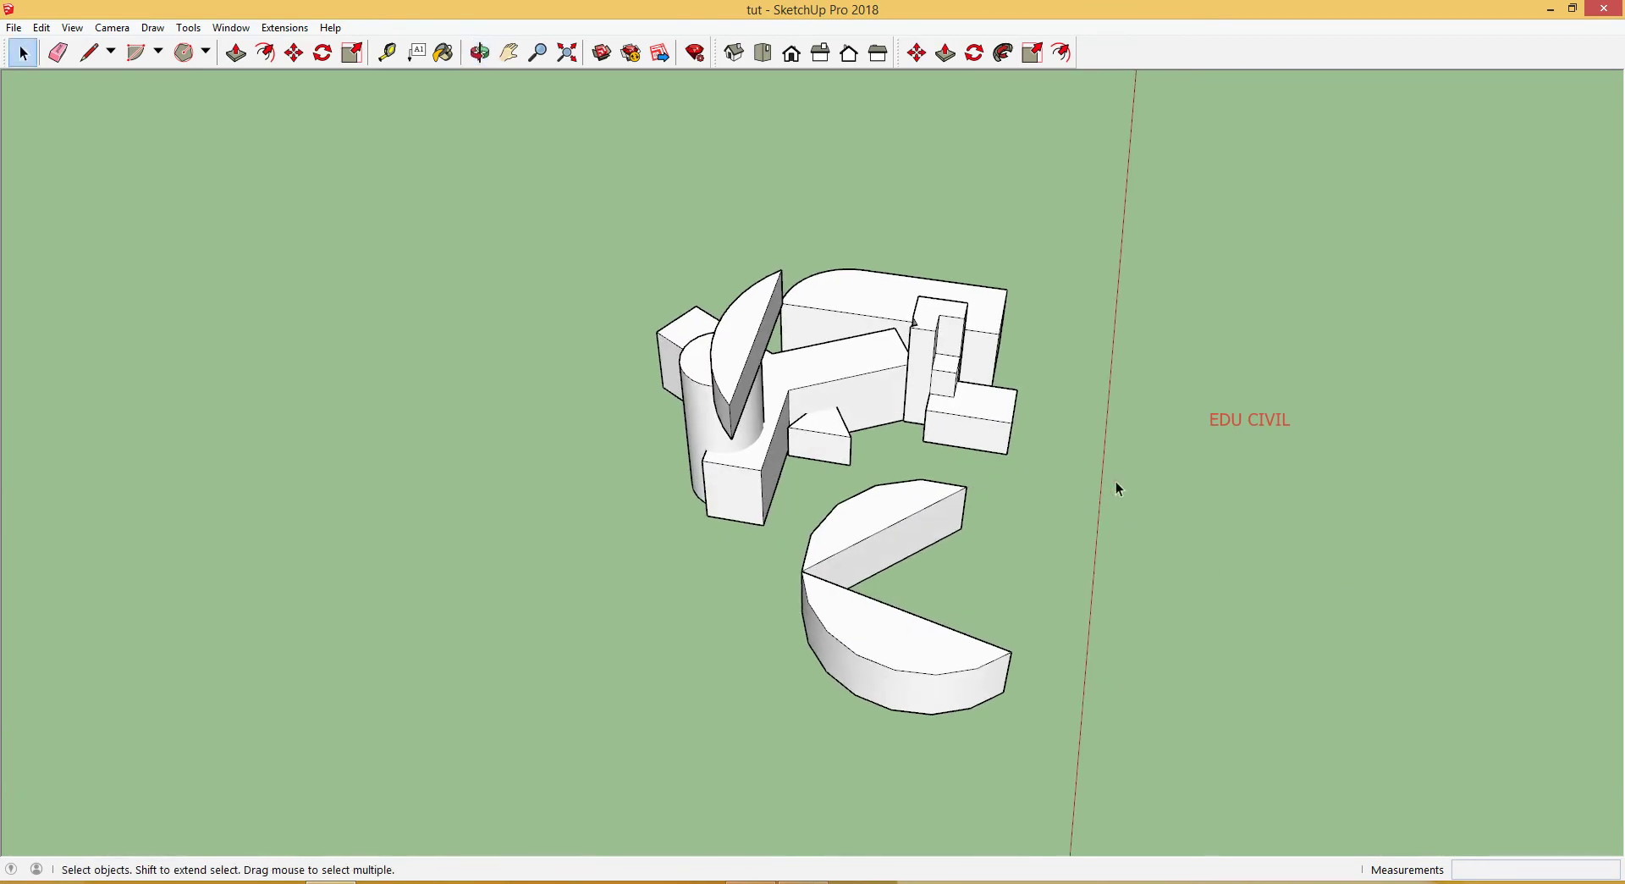
{"action": "left_click_drag", "start_coordinate": [805, 786], "coordinate": [805, 786]}
{"action": "middle_click_drag", "start_coordinate": [816, 678], "coordinate": [395, 615]}
{"action": "scroll", "coordinate": [457, 613], "scroll_direction": "down", "scroll_amount": 2}
{"action": "middle_click_drag", "start_coordinate": [556, 643], "coordinate": [641, 569]}
{"action": "scroll", "coordinate": [493, 613], "scroll_direction": "up", "scroll_amount": 3}
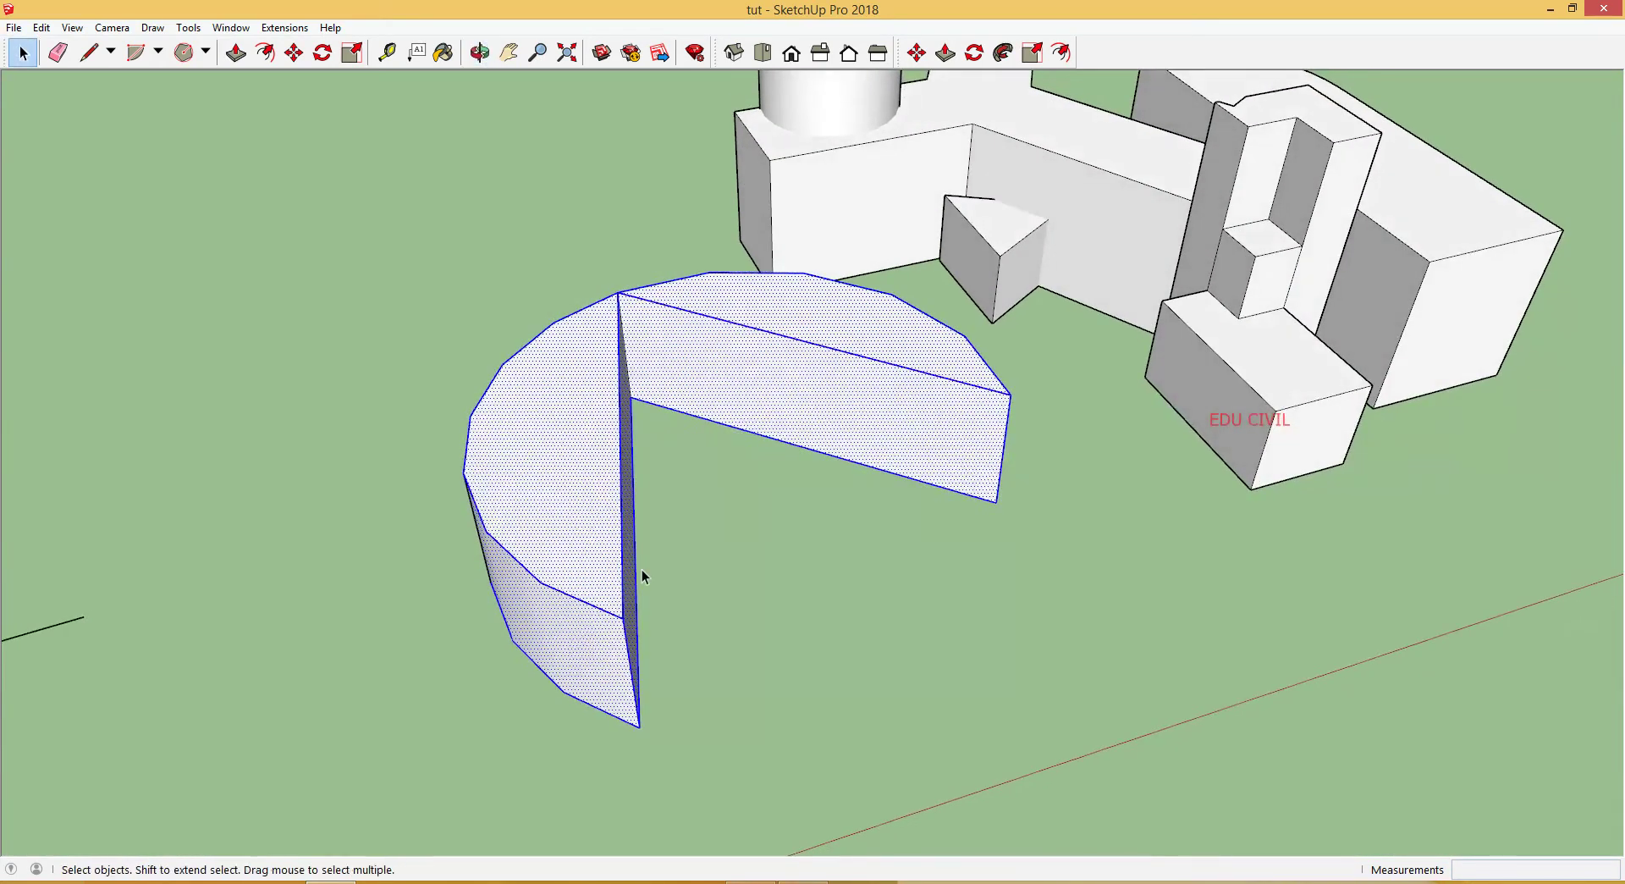
{"action": "key", "text": "m"}
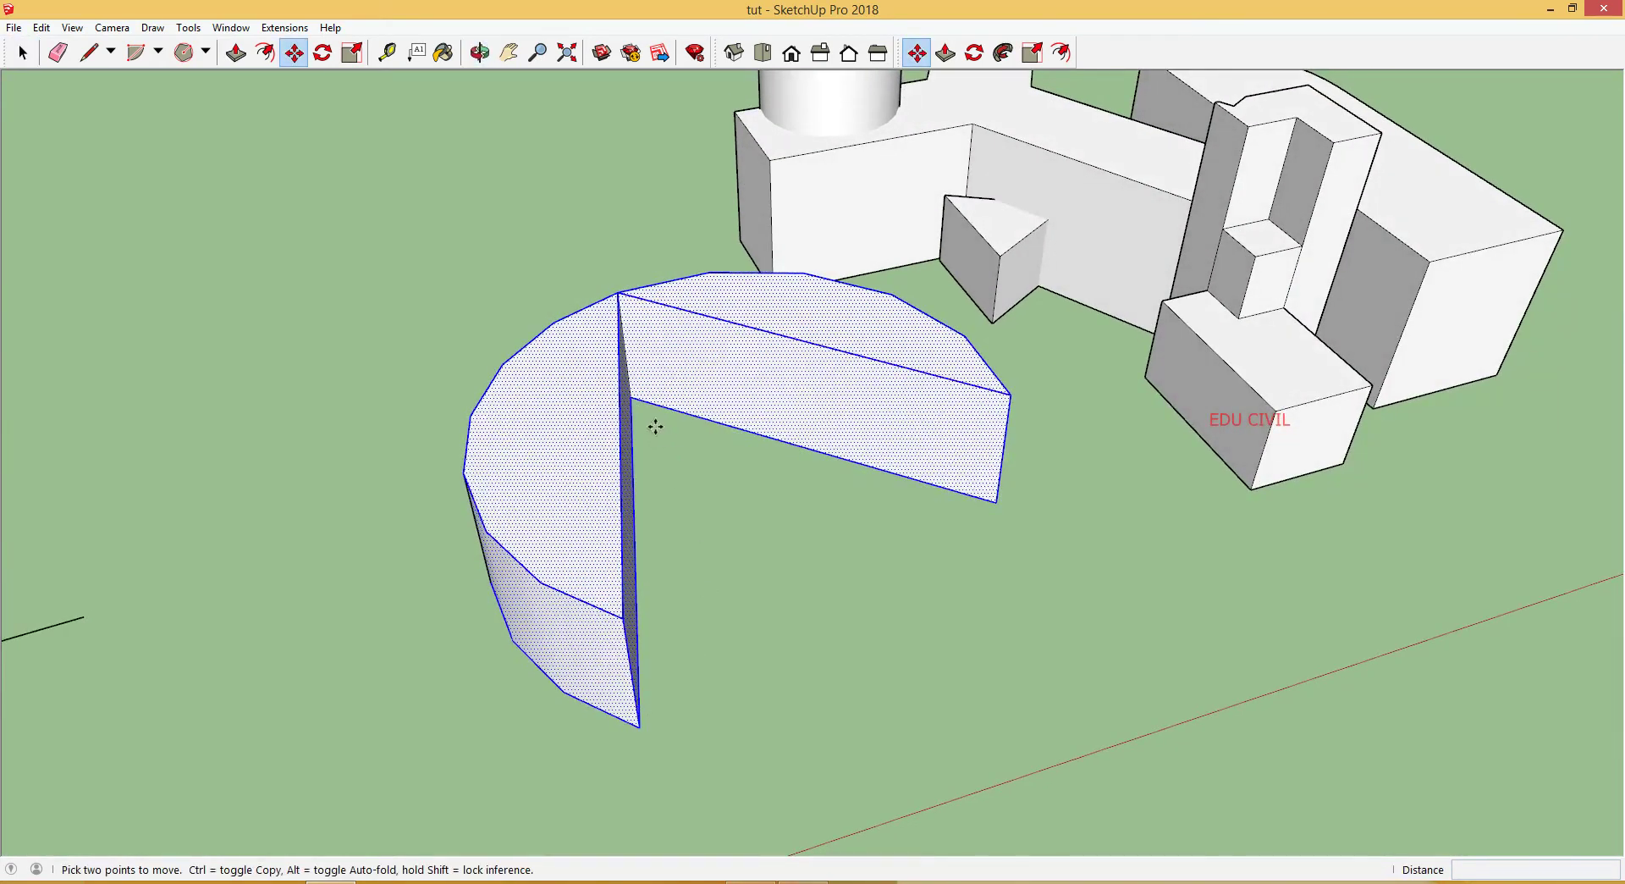
{"action": "left_click", "coordinate": [637, 392]}
{"action": "scroll", "coordinate": [637, 392], "scroll_direction": "down", "scroll_amount": 5}
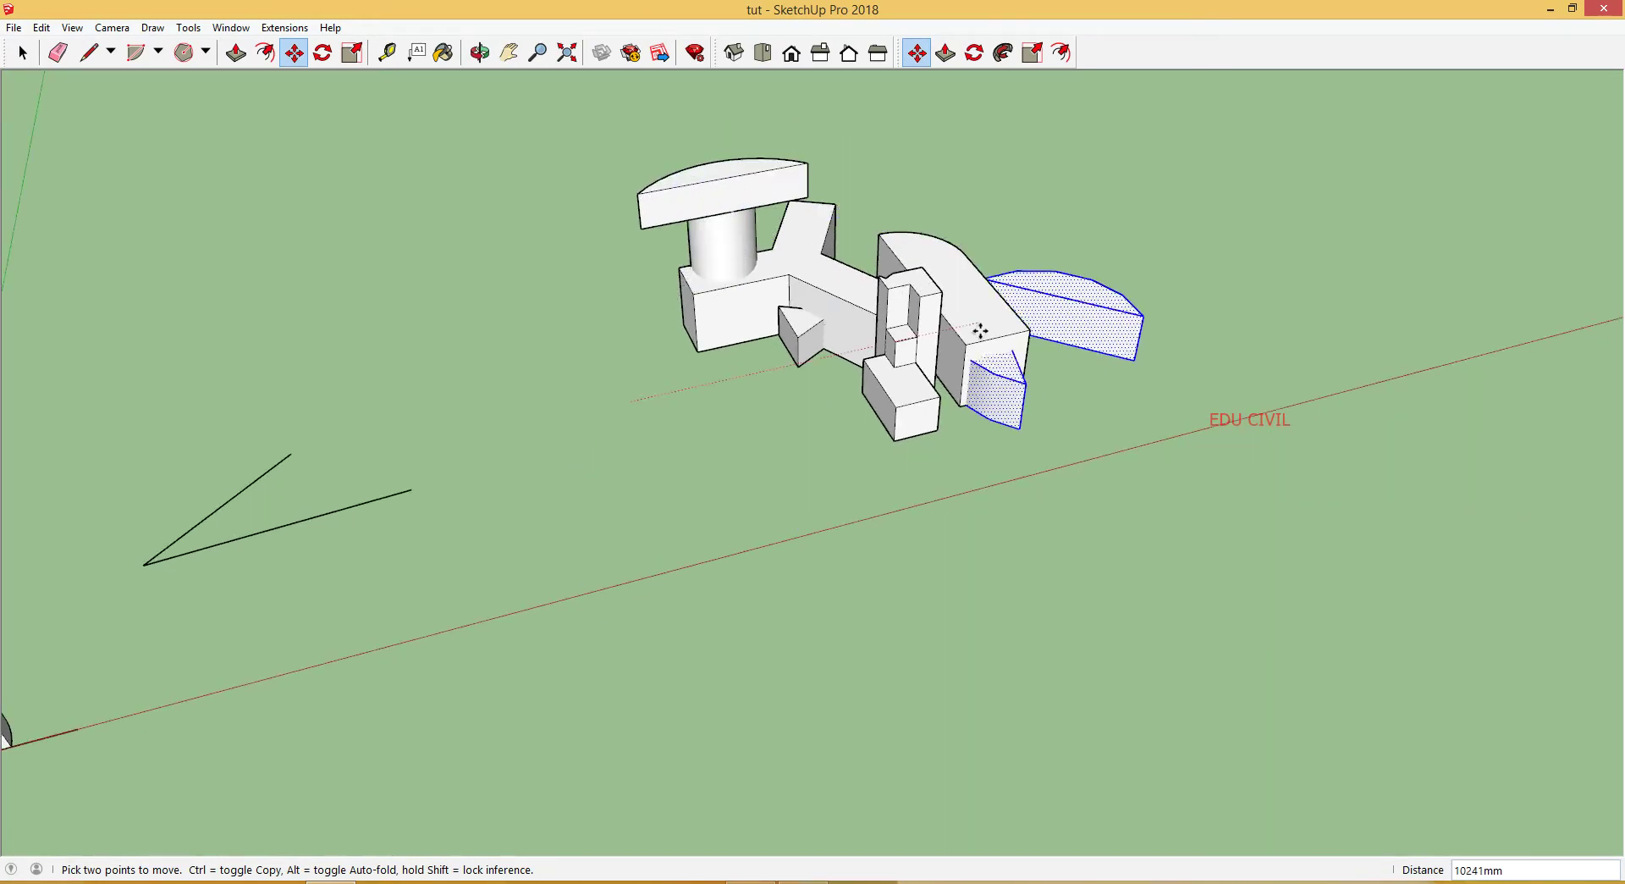
{"action": "middle_click_drag", "start_coordinate": [1189, 358], "coordinate": [714, 511]}
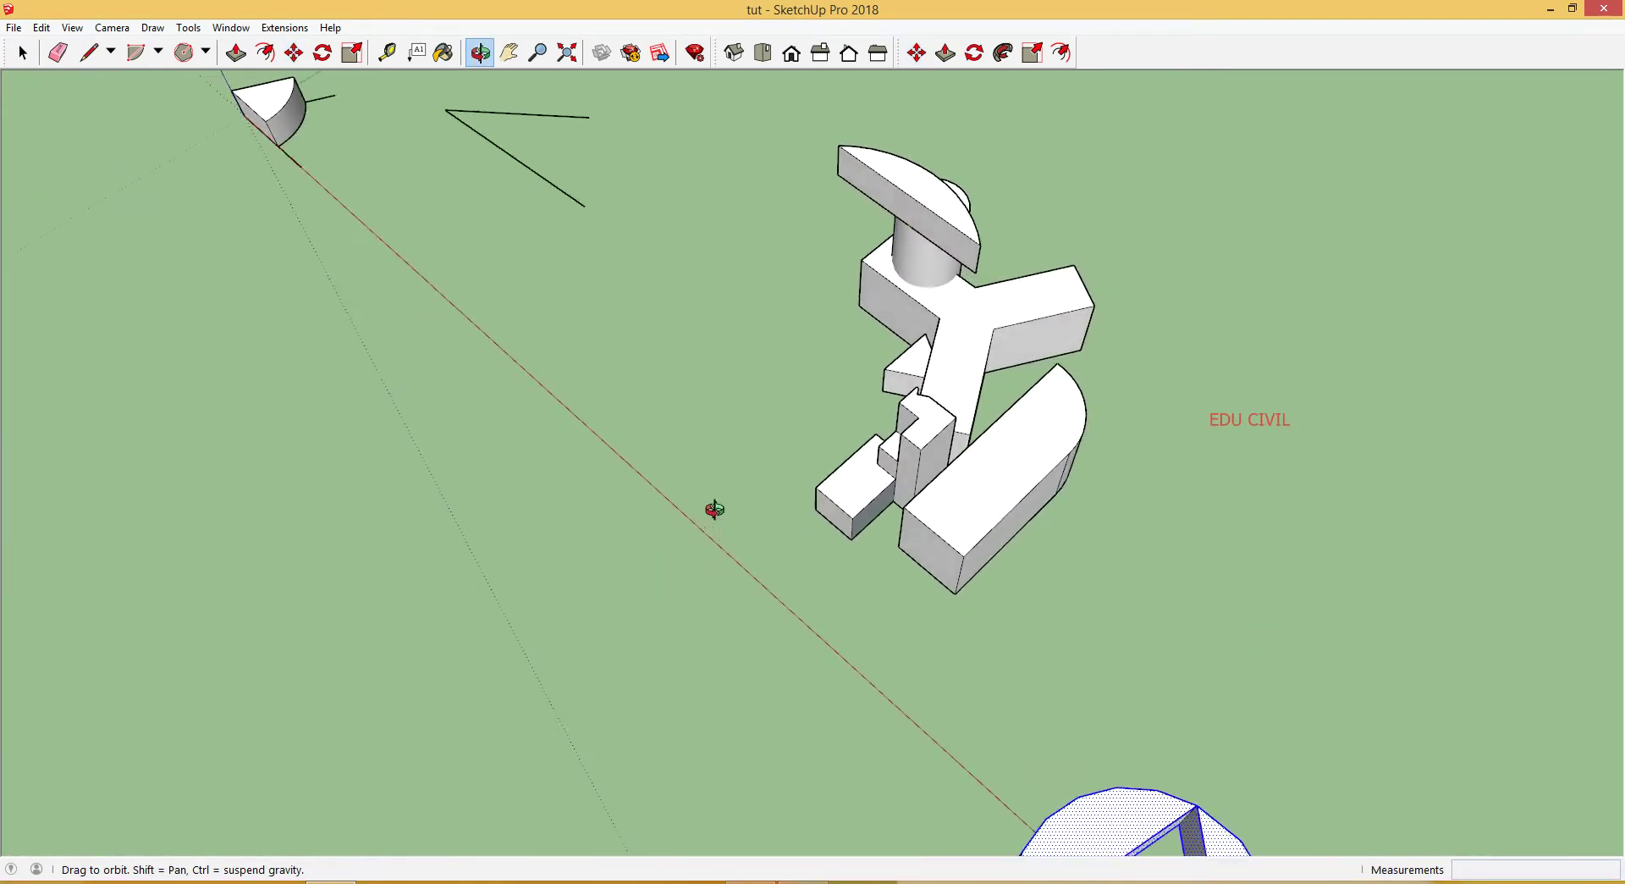
{"action": "middle_click_drag", "start_coordinate": [888, 508], "coordinate": [700, 475]}
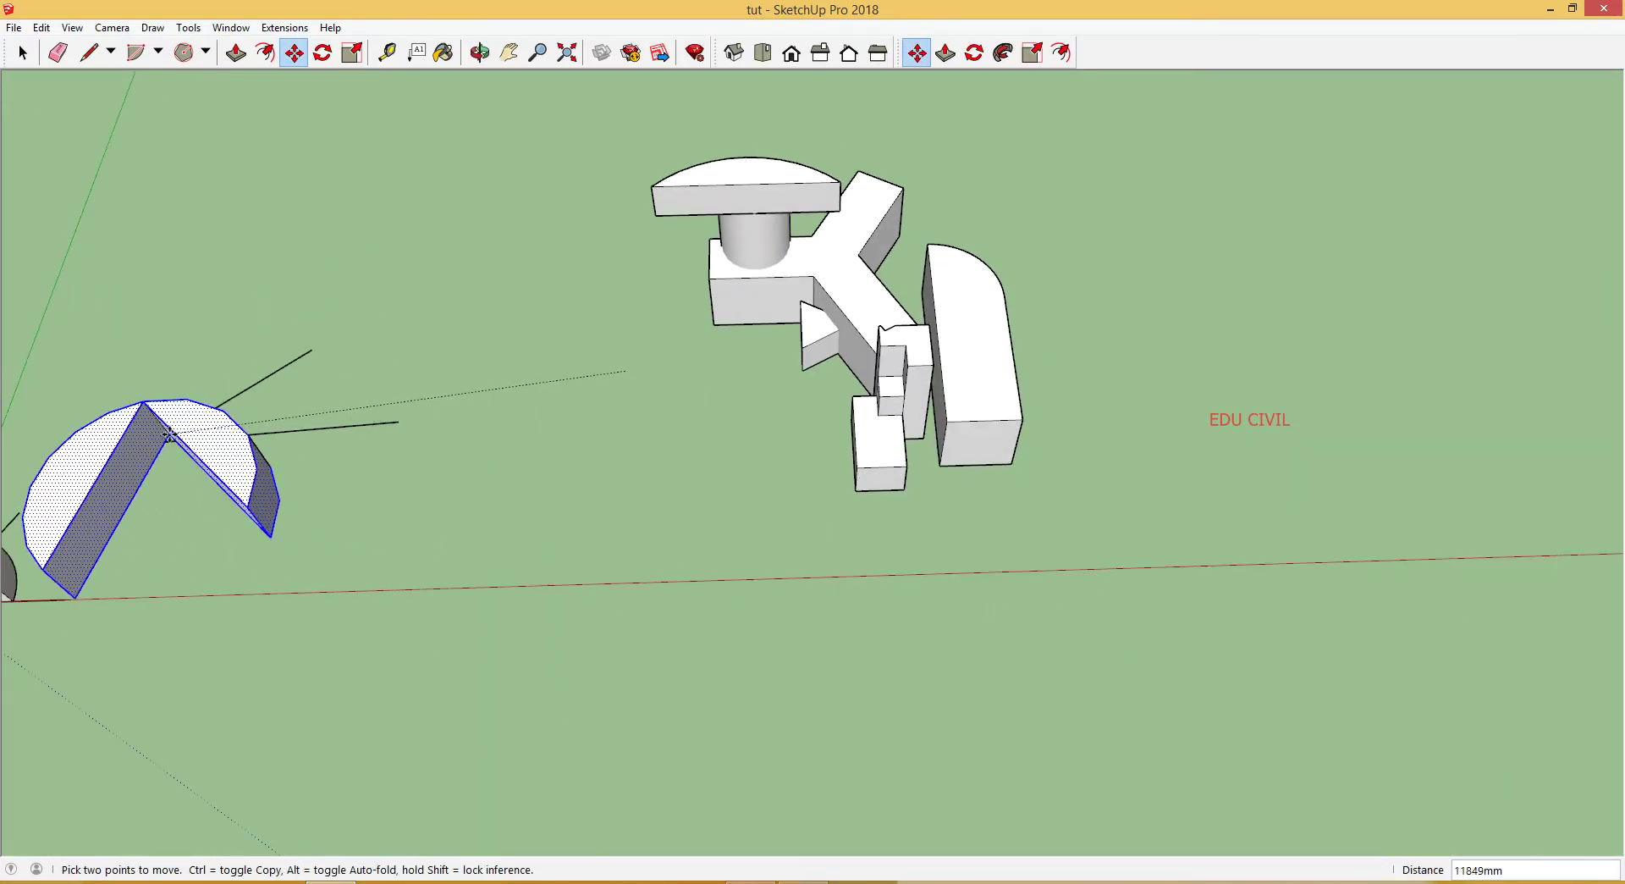
{"action": "middle_click_drag", "start_coordinate": [169, 433], "coordinate": [313, 574]}
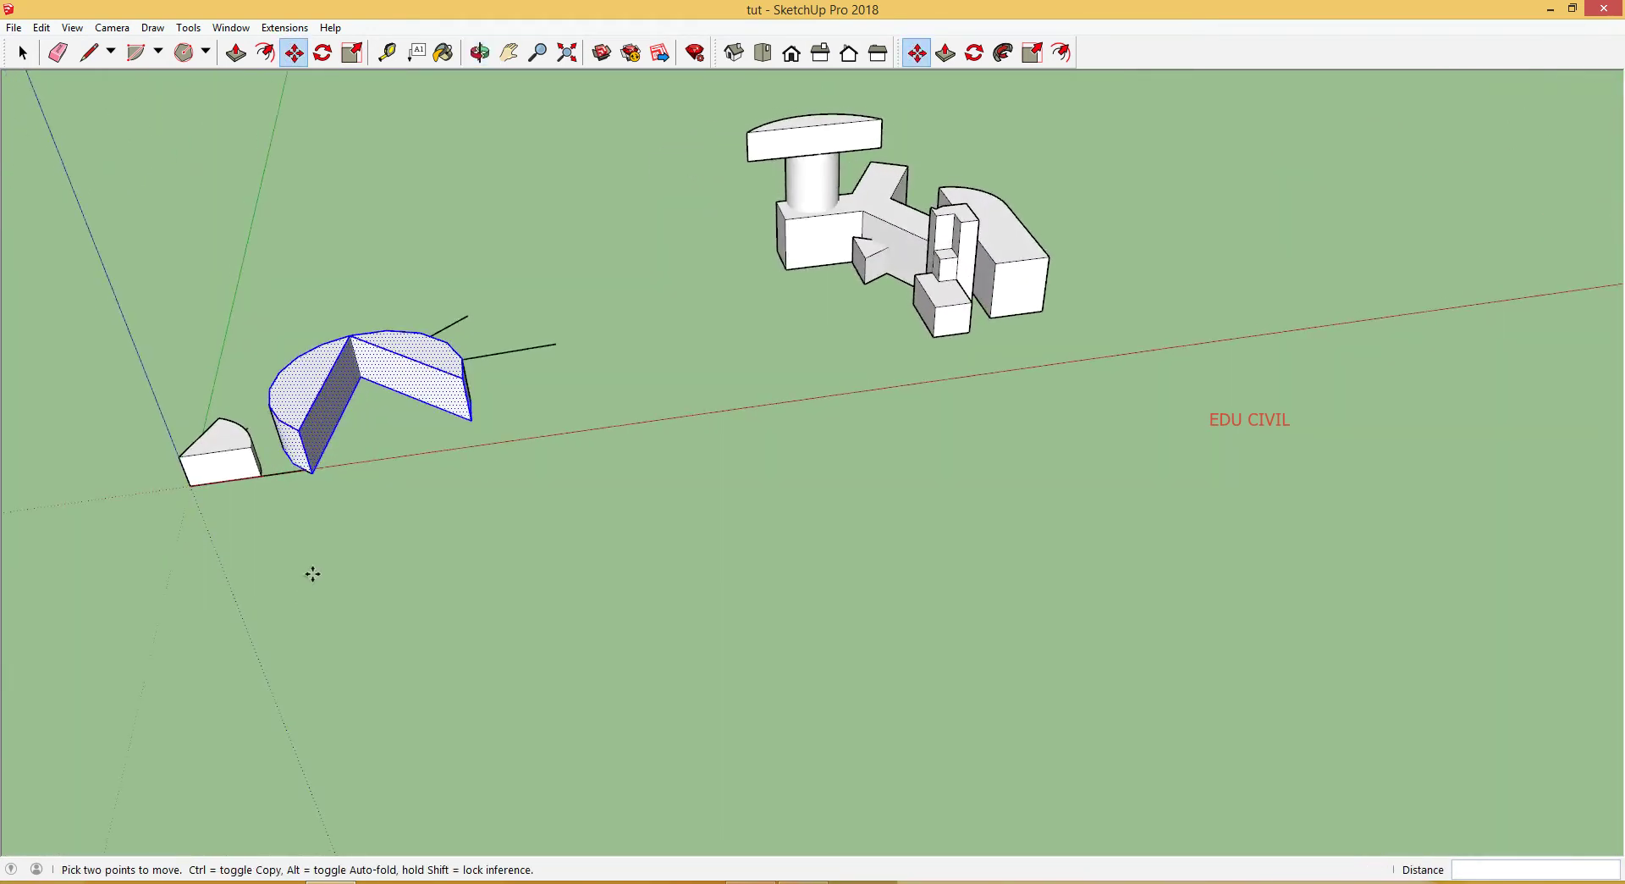
{"action": "scroll", "coordinate": [313, 574], "scroll_direction": "up", "scroll_amount": 2}
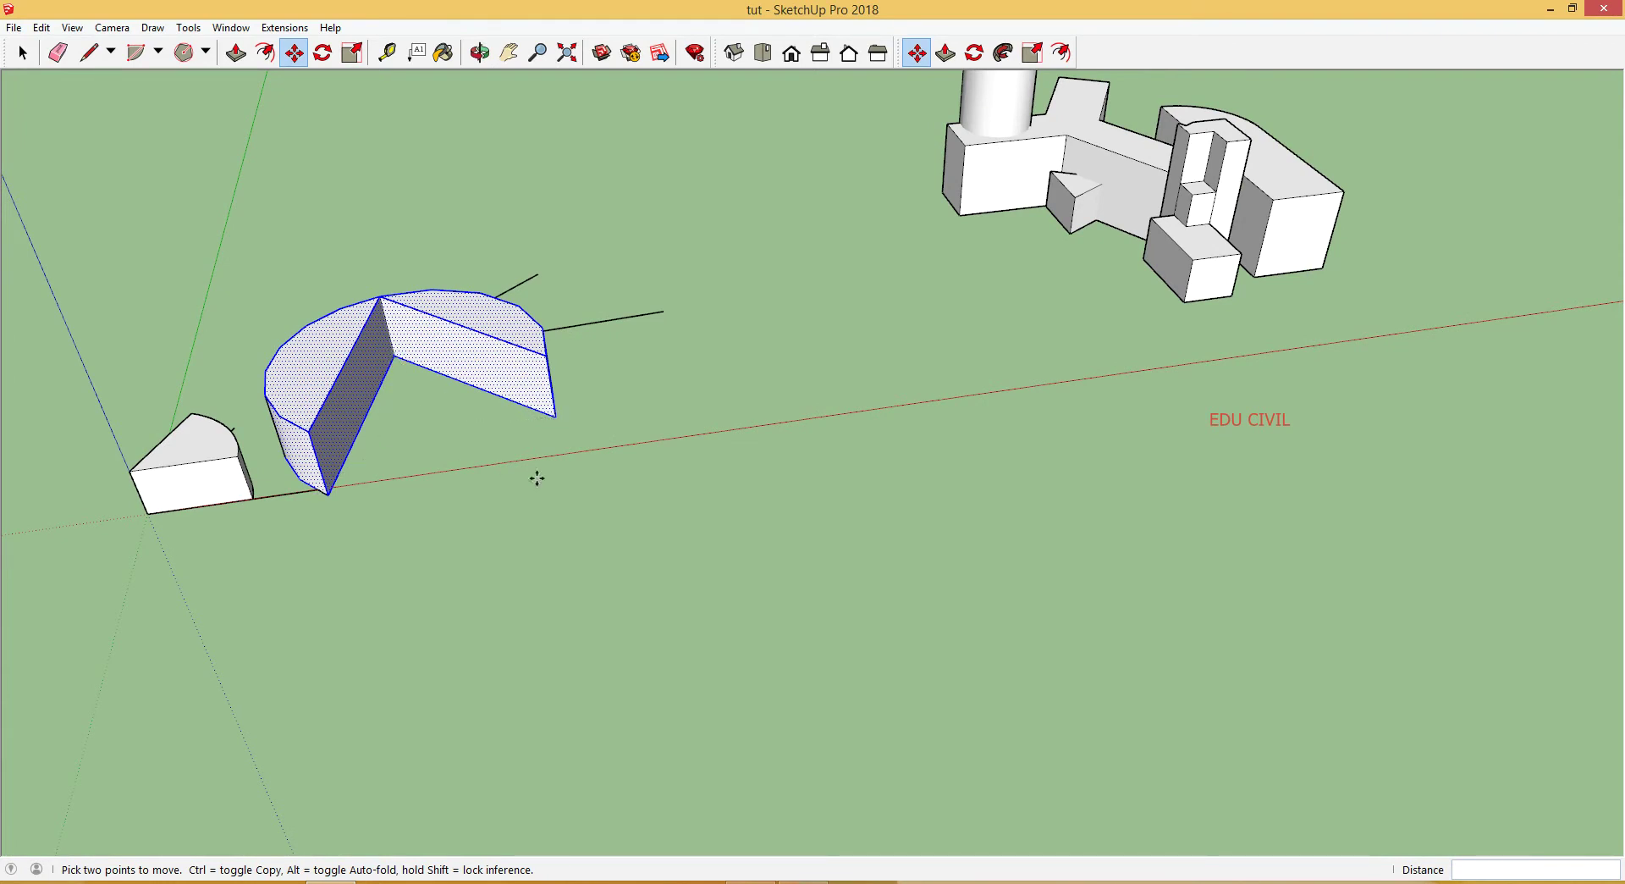
{"action": "key", "text": "ctrl+t"}
{"action": "scroll", "coordinate": [661, 500], "scroll_direction": "down", "scroll_amount": 5}
{"action": "scroll", "coordinate": [738, 291], "scroll_direction": "up", "scroll_amount": 2}
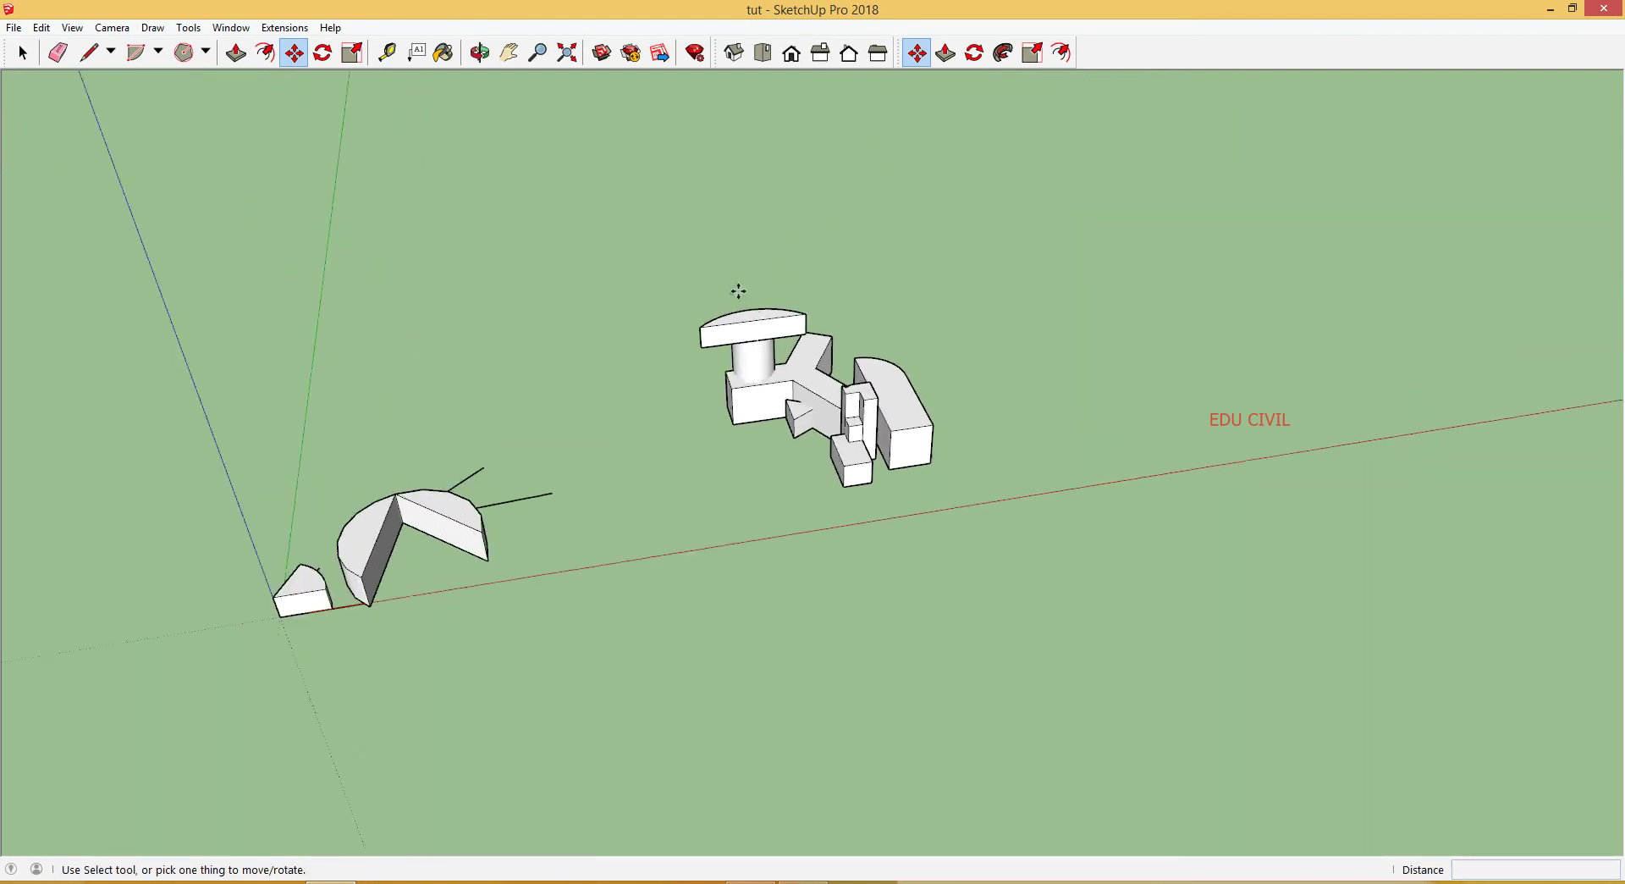
Step: Demonstrate locking a line's direction to the red, blue and green axes in turn, and cancel the line
{"action": "scroll", "coordinate": [738, 291], "scroll_direction": "up", "scroll_amount": 3}
{"action": "scroll", "coordinate": [465, 442], "scroll_direction": "up", "scroll_amount": 2}
{"action": "scroll", "coordinate": [483, 439], "scroll_direction": "down", "scroll_amount": 3}
{"action": "middle_click_drag", "start_coordinate": [484, 440], "coordinate": [518, 449]}
{"action": "scroll", "coordinate": [518, 450], "scroll_direction": "down", "scroll_amount": 1}
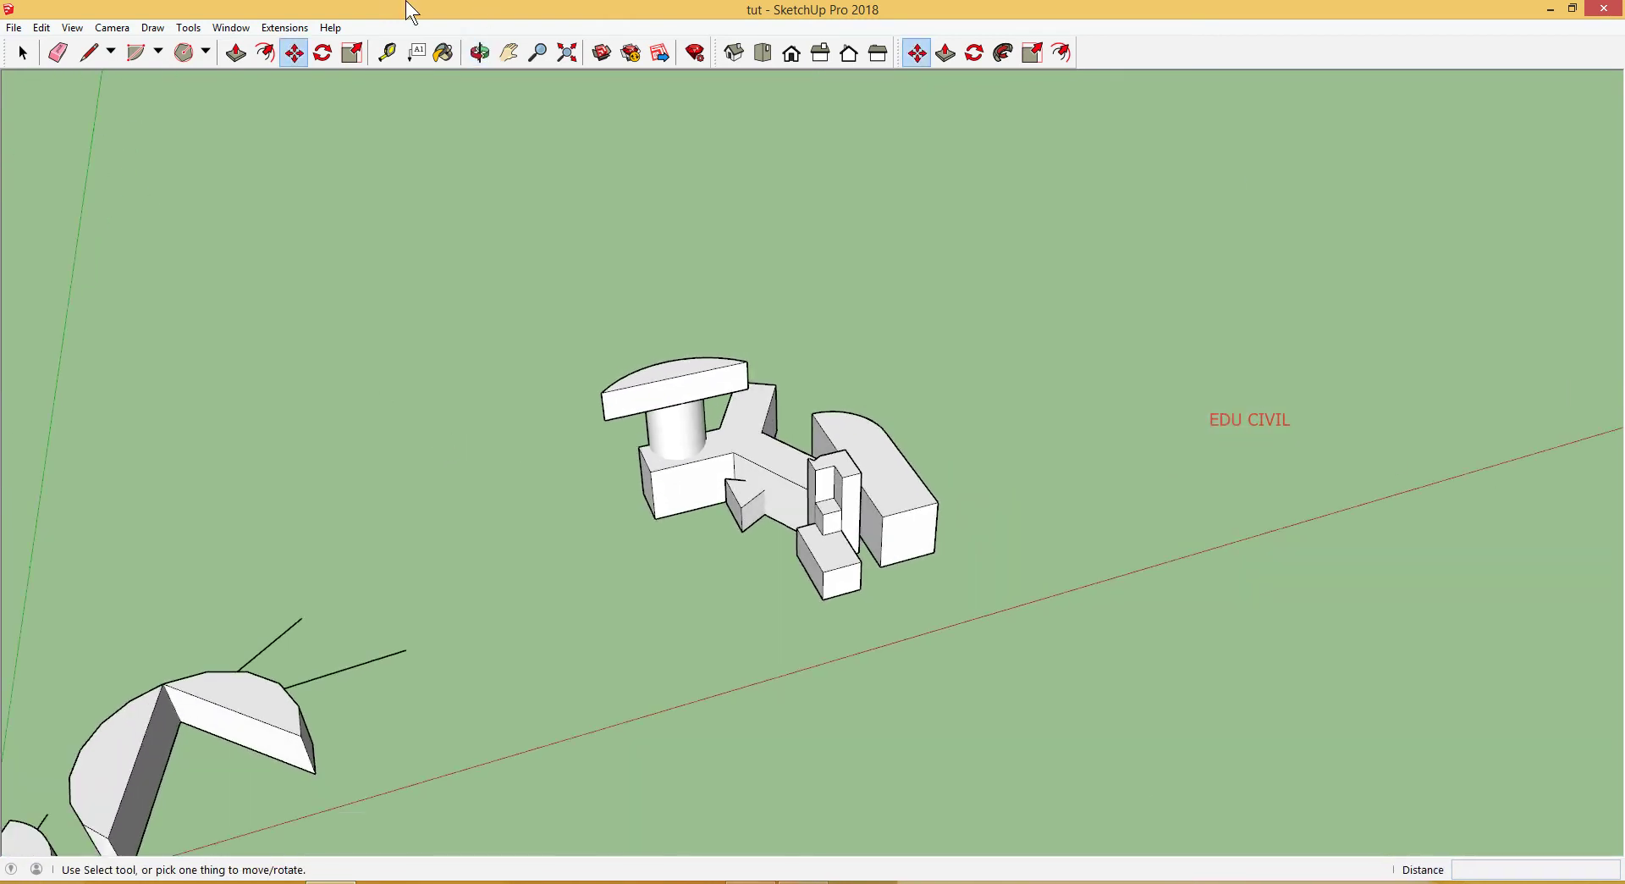
{"action": "left_click", "coordinate": [84, 61]}
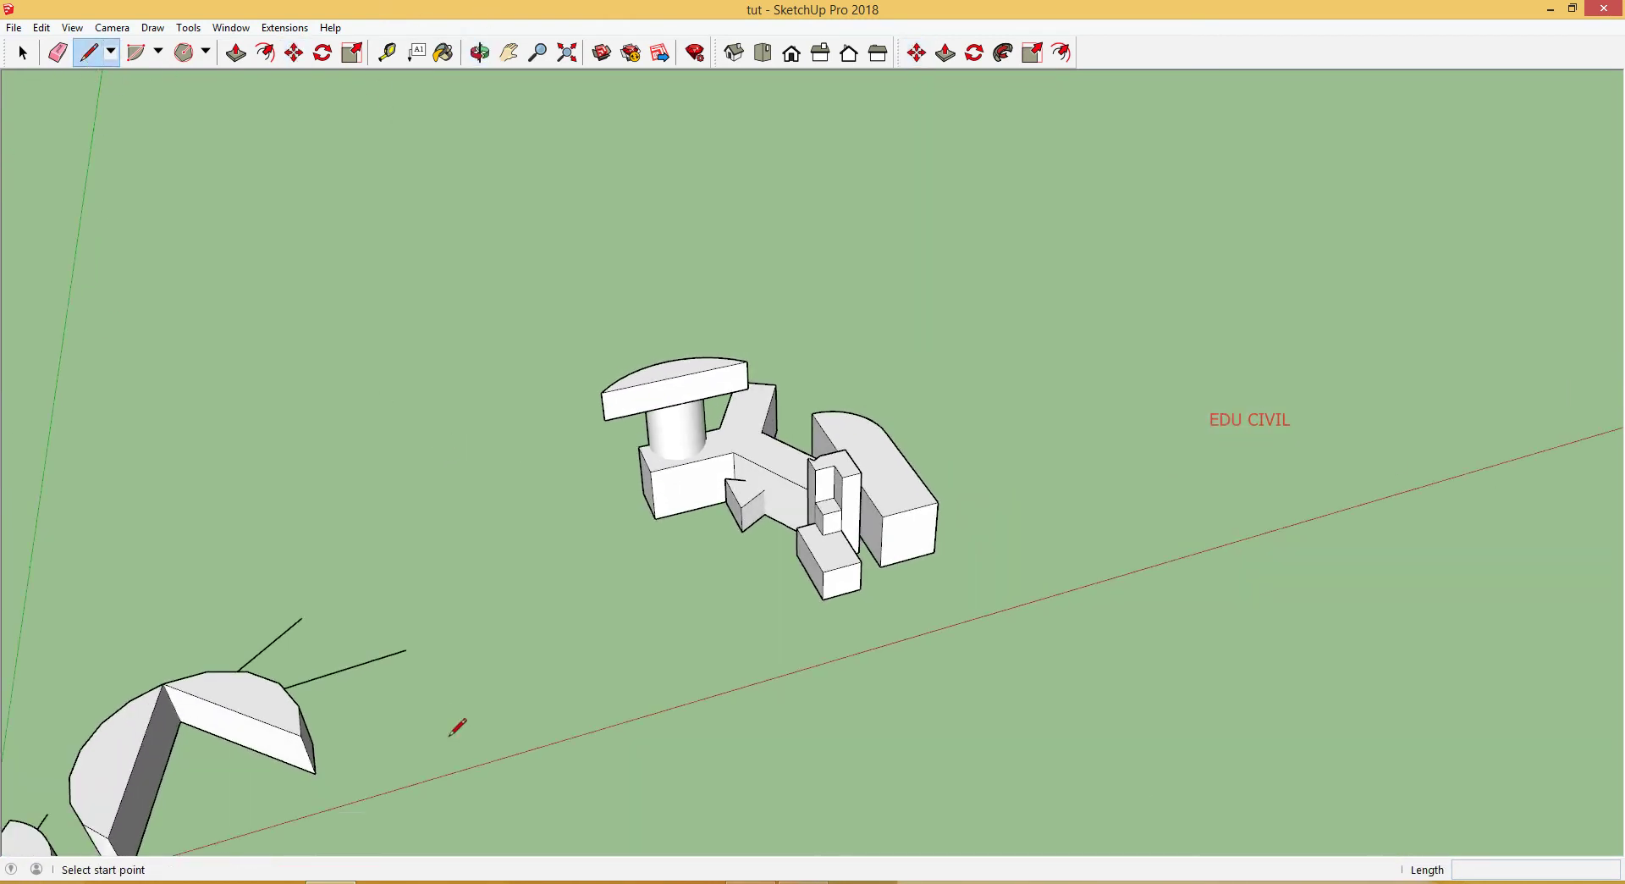
{"action": "left_click", "coordinate": [486, 599]}
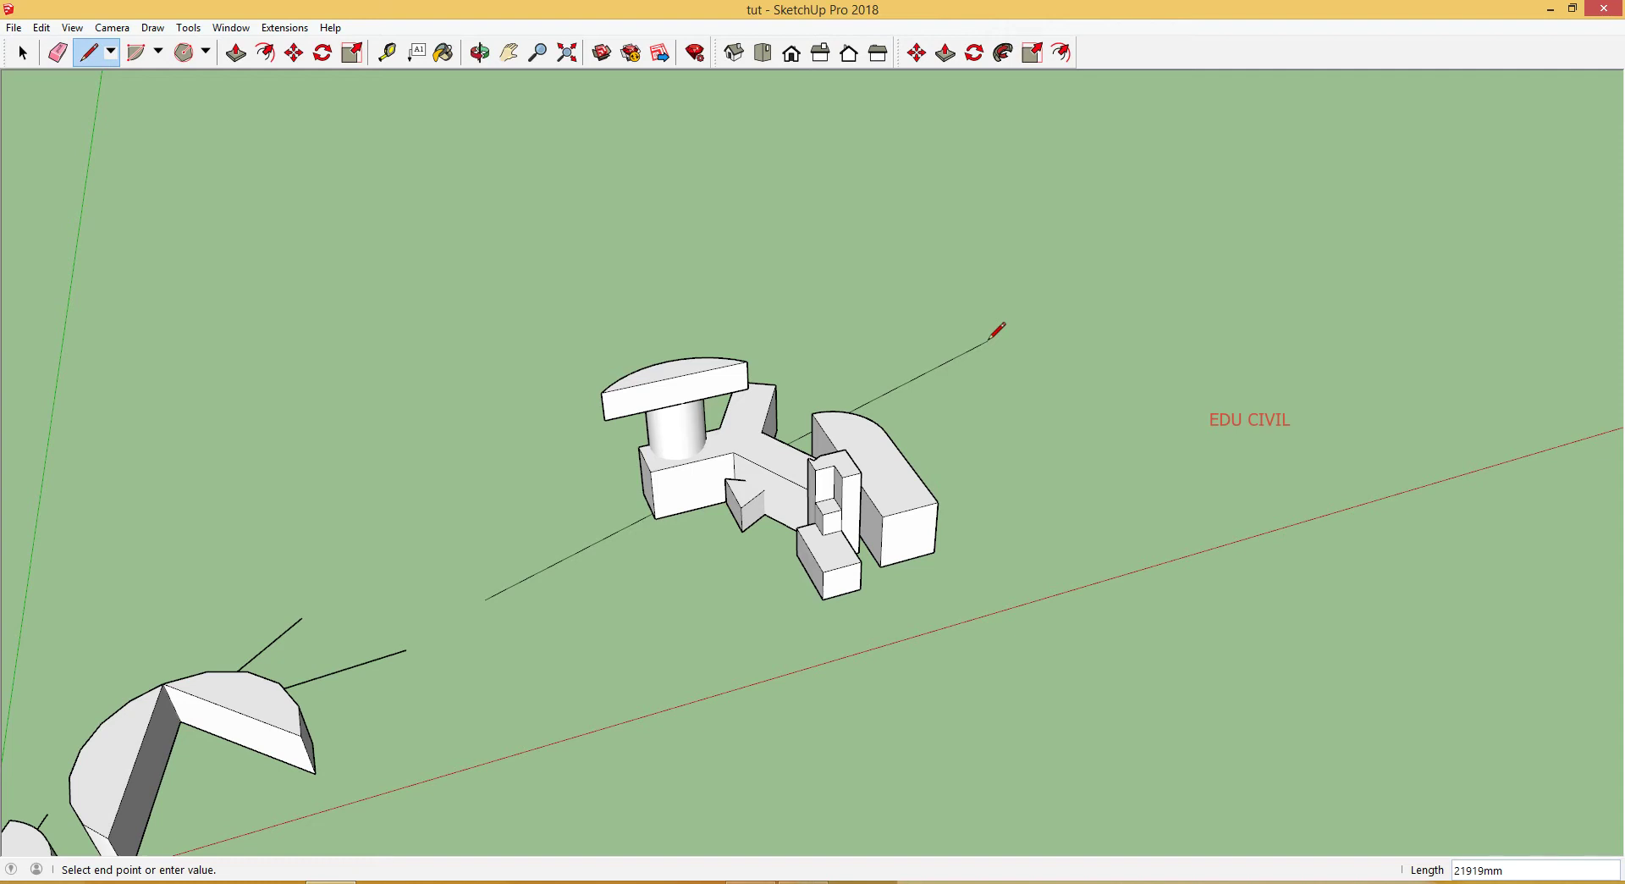
{"action": "key", "text": "Right"}
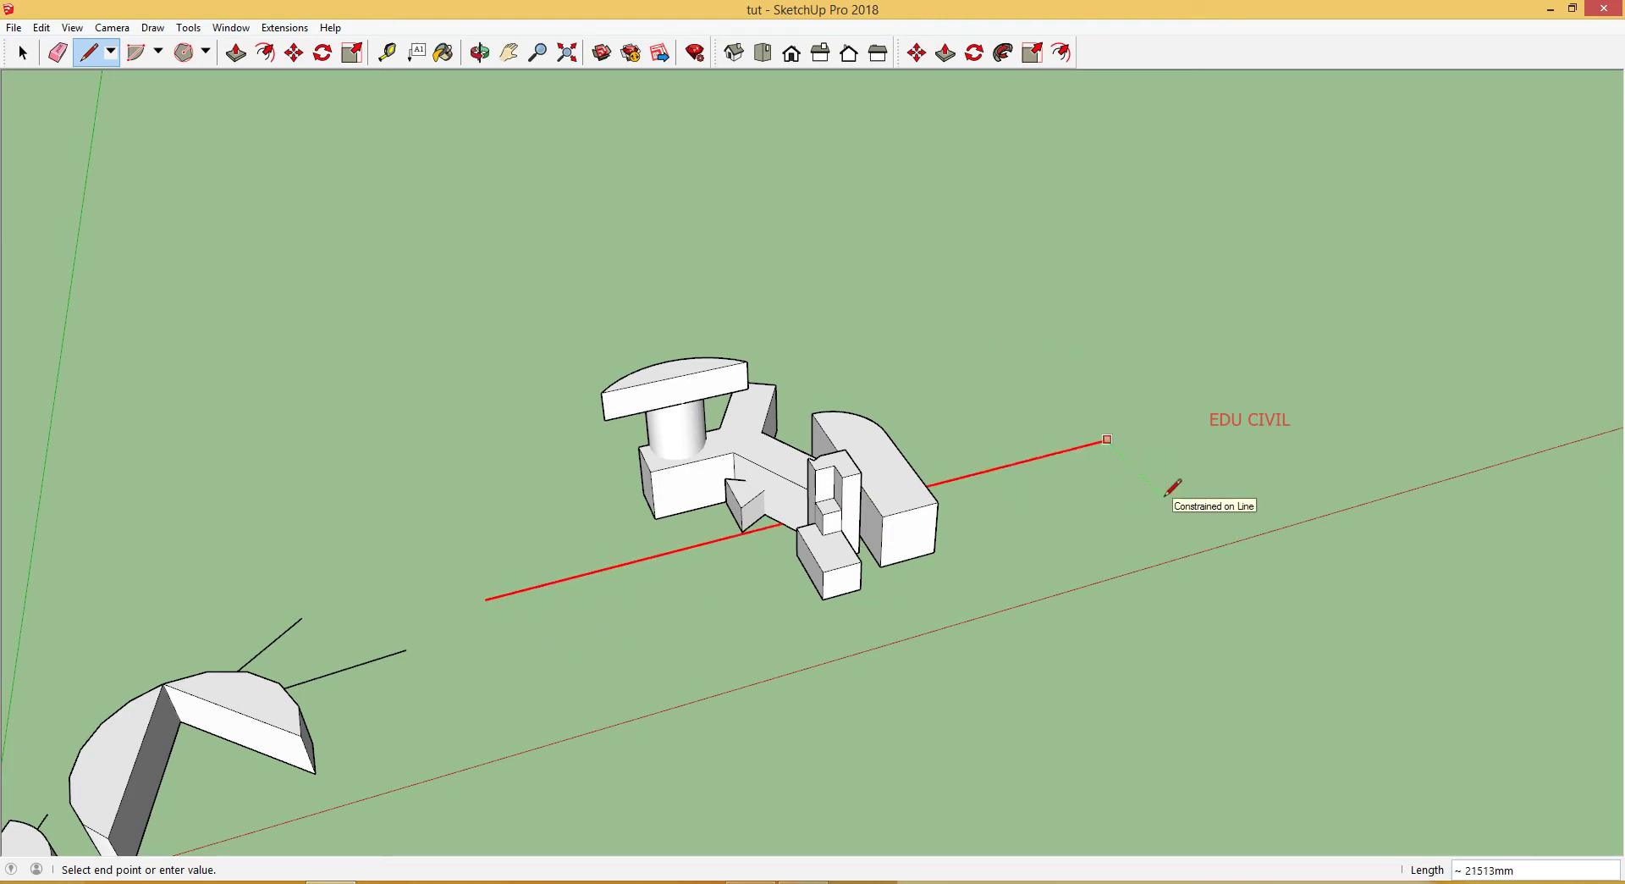
{"action": "left_click", "coordinate": [567, 557]}
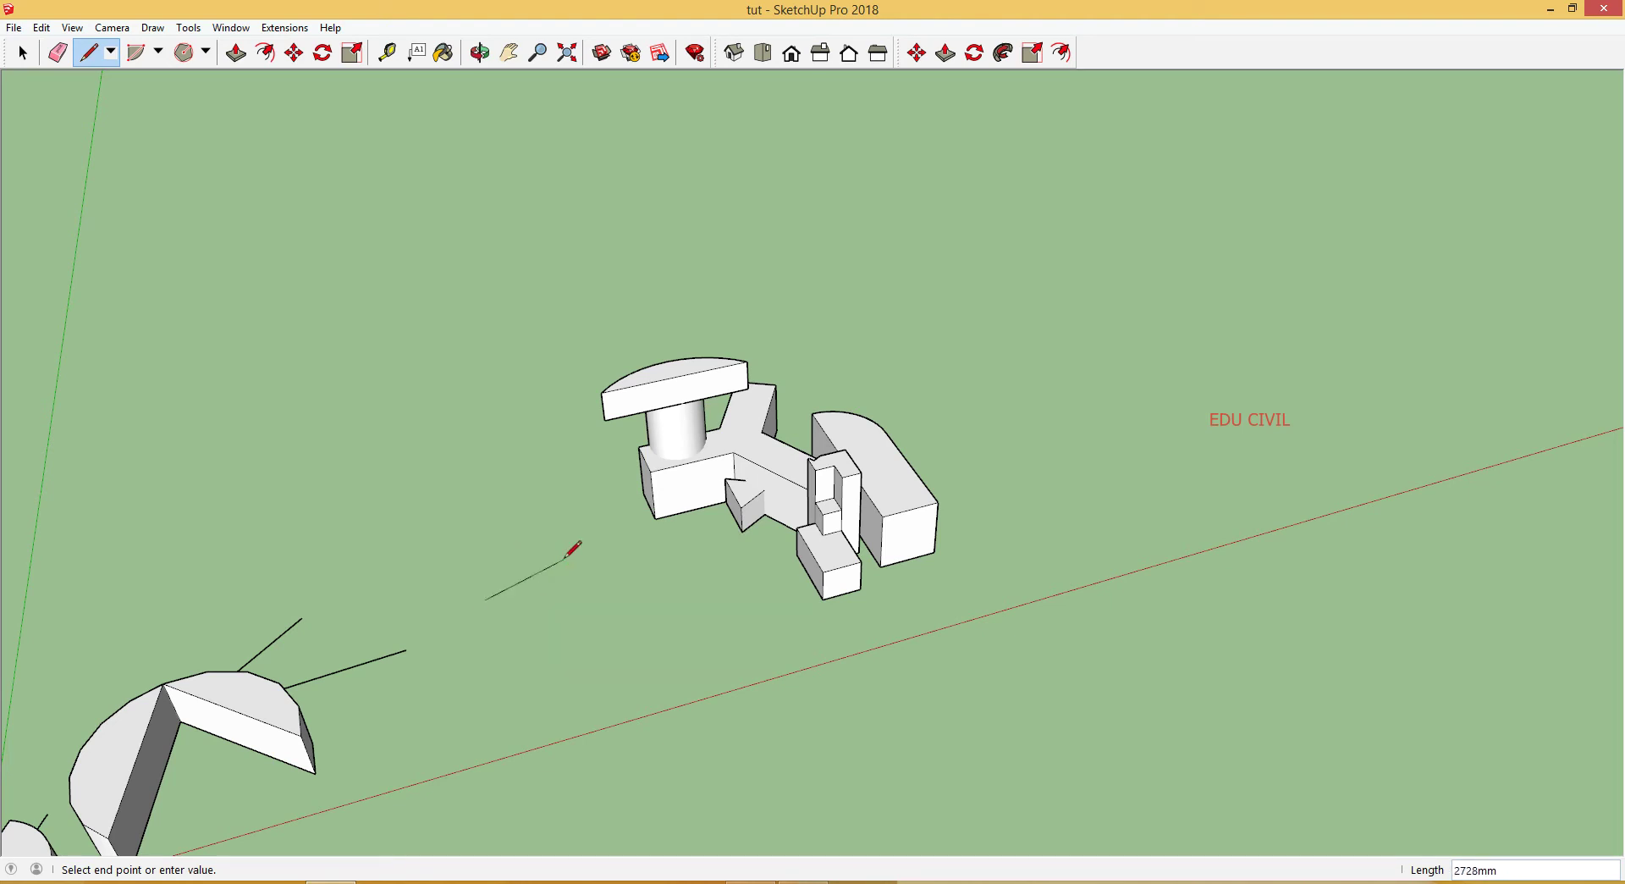
{"action": "key", "text": "Right"}
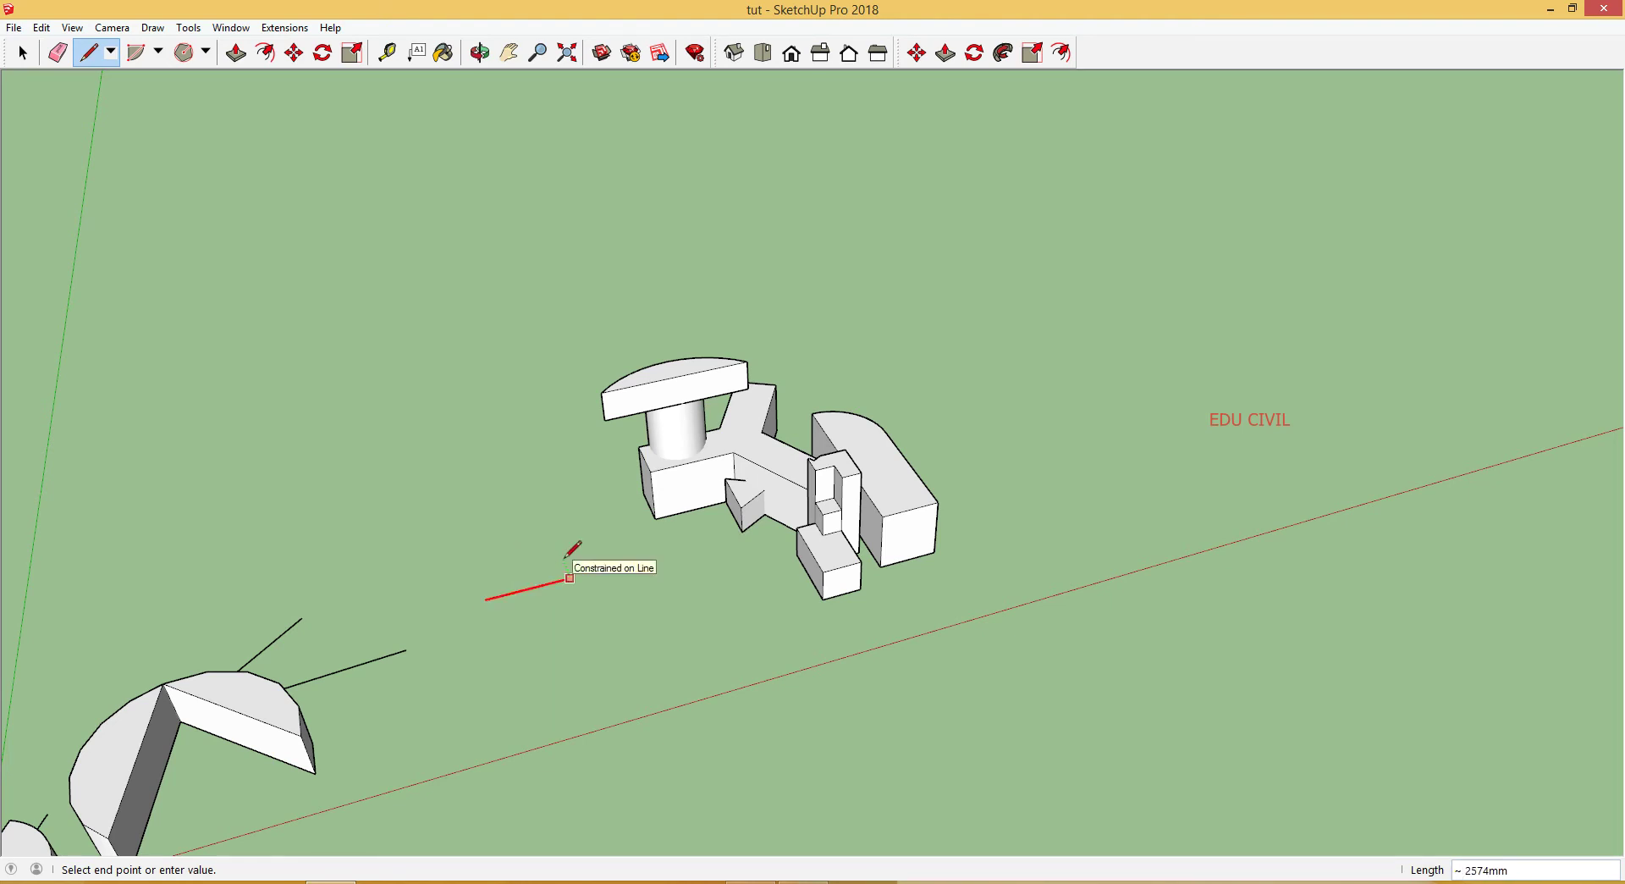
{"action": "key", "text": "Right"}
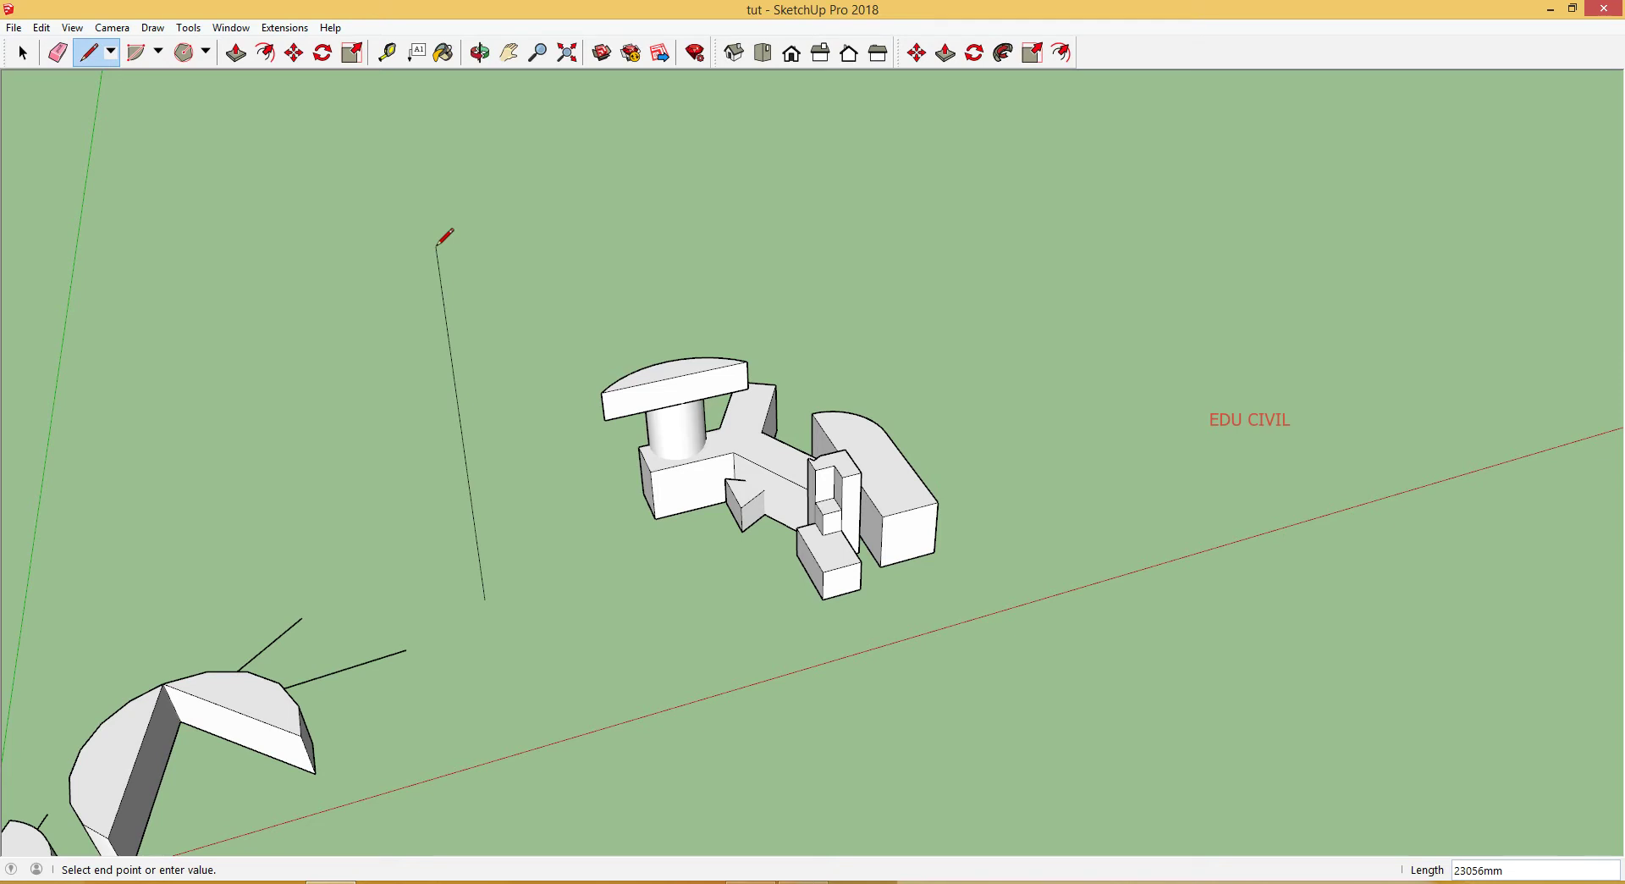
{"action": "key", "text": "Up"}
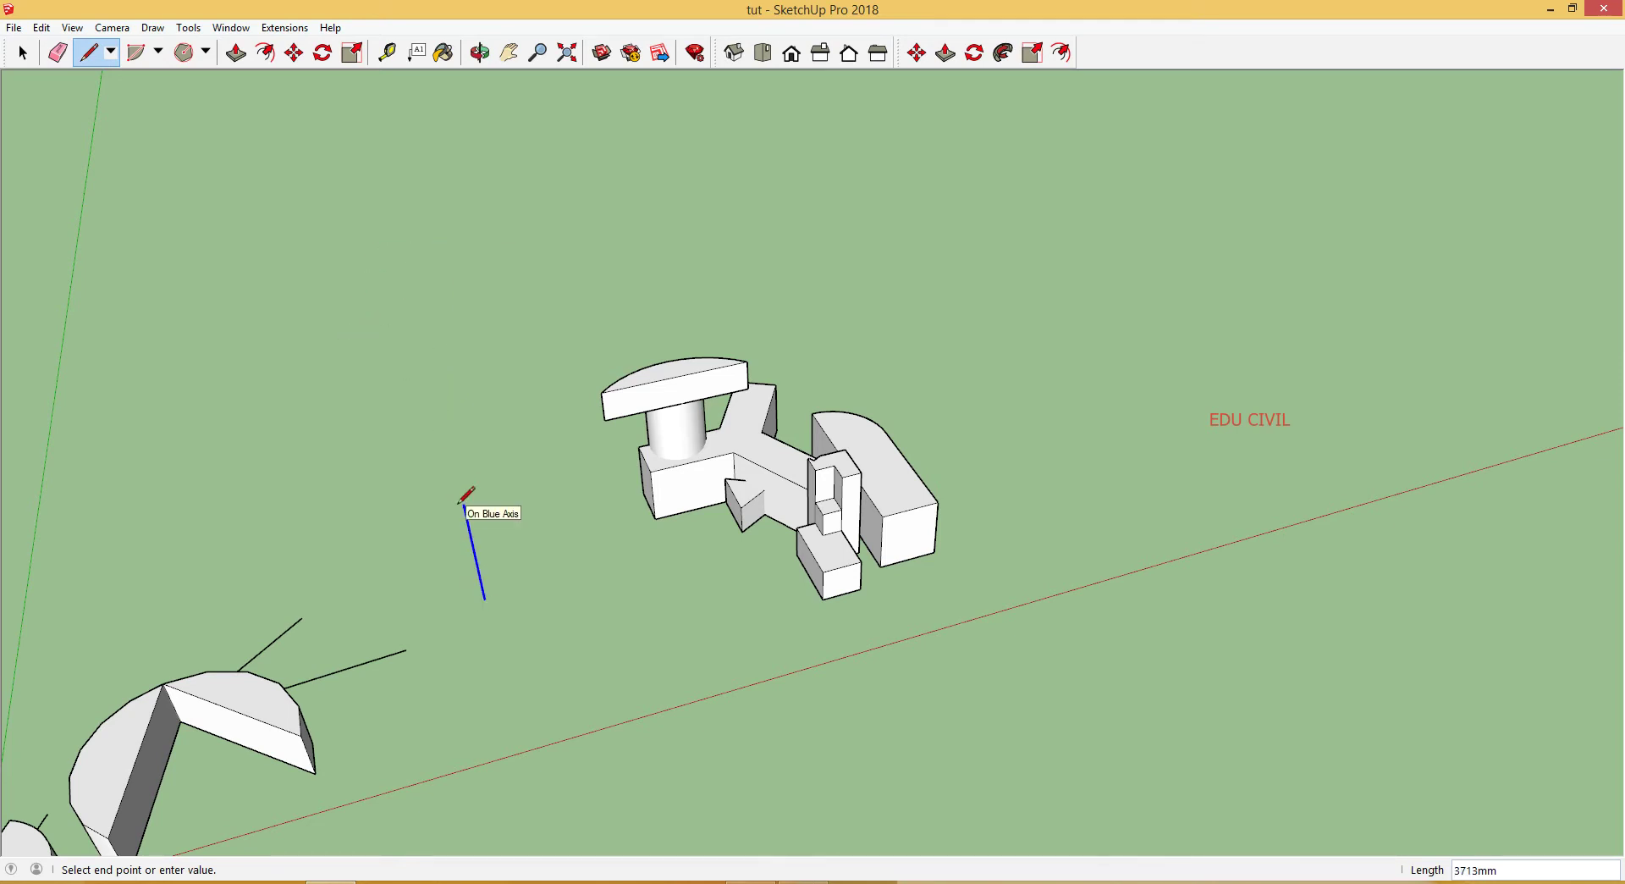
{"action": "middle_click_drag", "start_coordinate": [465, 500], "coordinate": [1007, 240]}
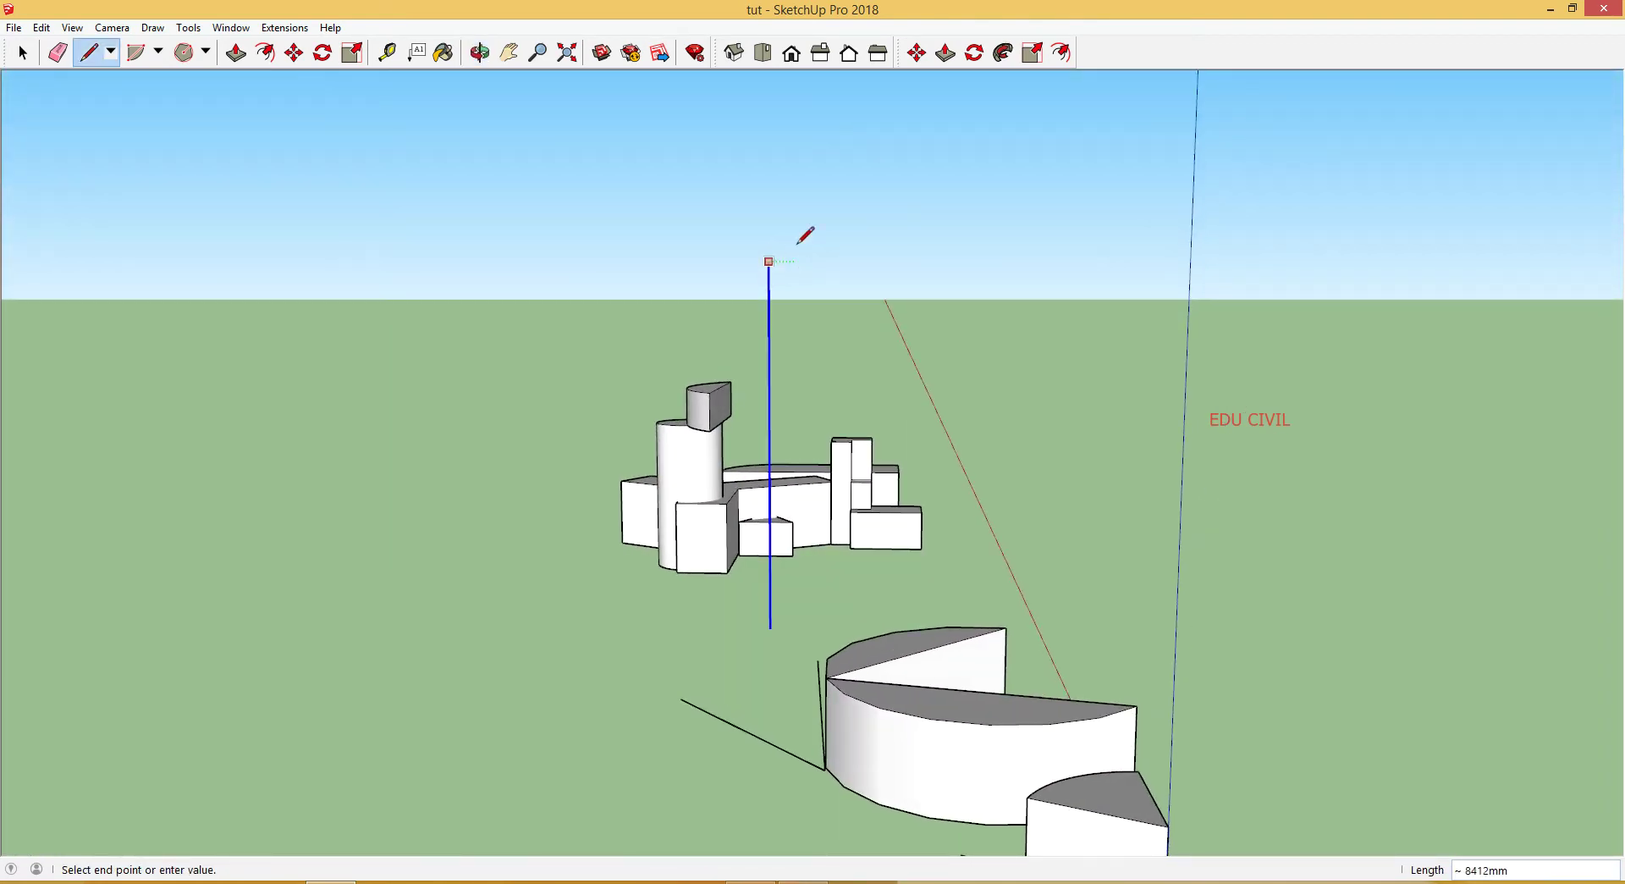
{"action": "middle_click_drag", "start_coordinate": [861, 389], "coordinate": [353, 511]}
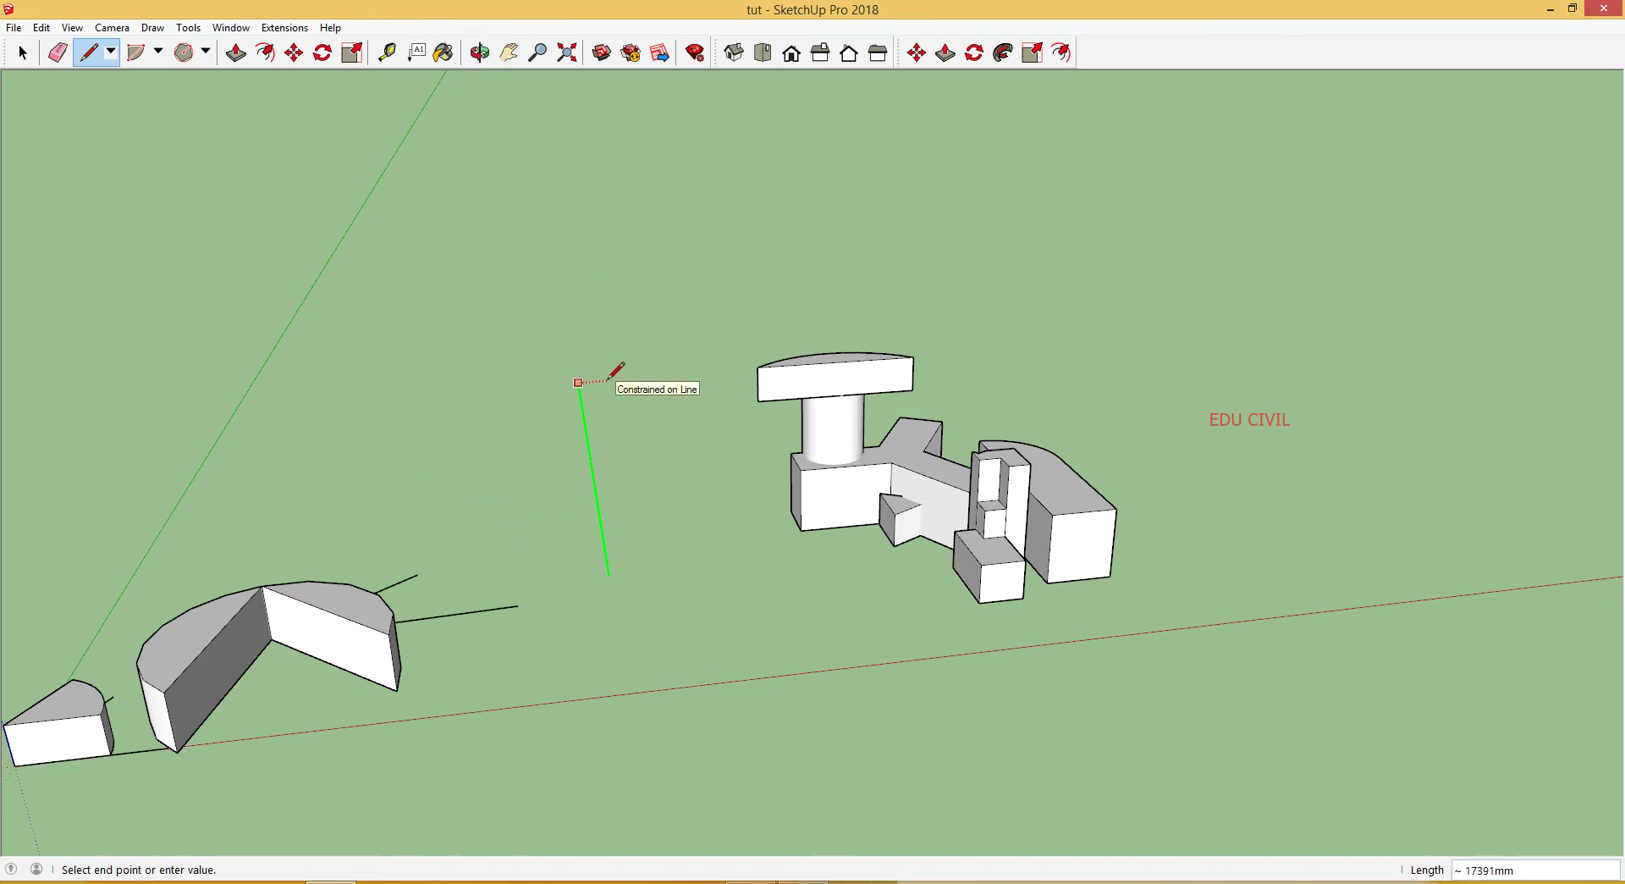
{"action": "key", "text": "Escape"}
Step: Delete the straight edge joining the quarter-circle solid to the pie-shaped solid along the red axis
{"action": "scroll", "coordinate": [490, 579], "scroll_direction": "down", "scroll_amount": 1}
{"action": "scroll", "coordinate": [315, 665], "scroll_direction": "up", "scroll_amount": 3}
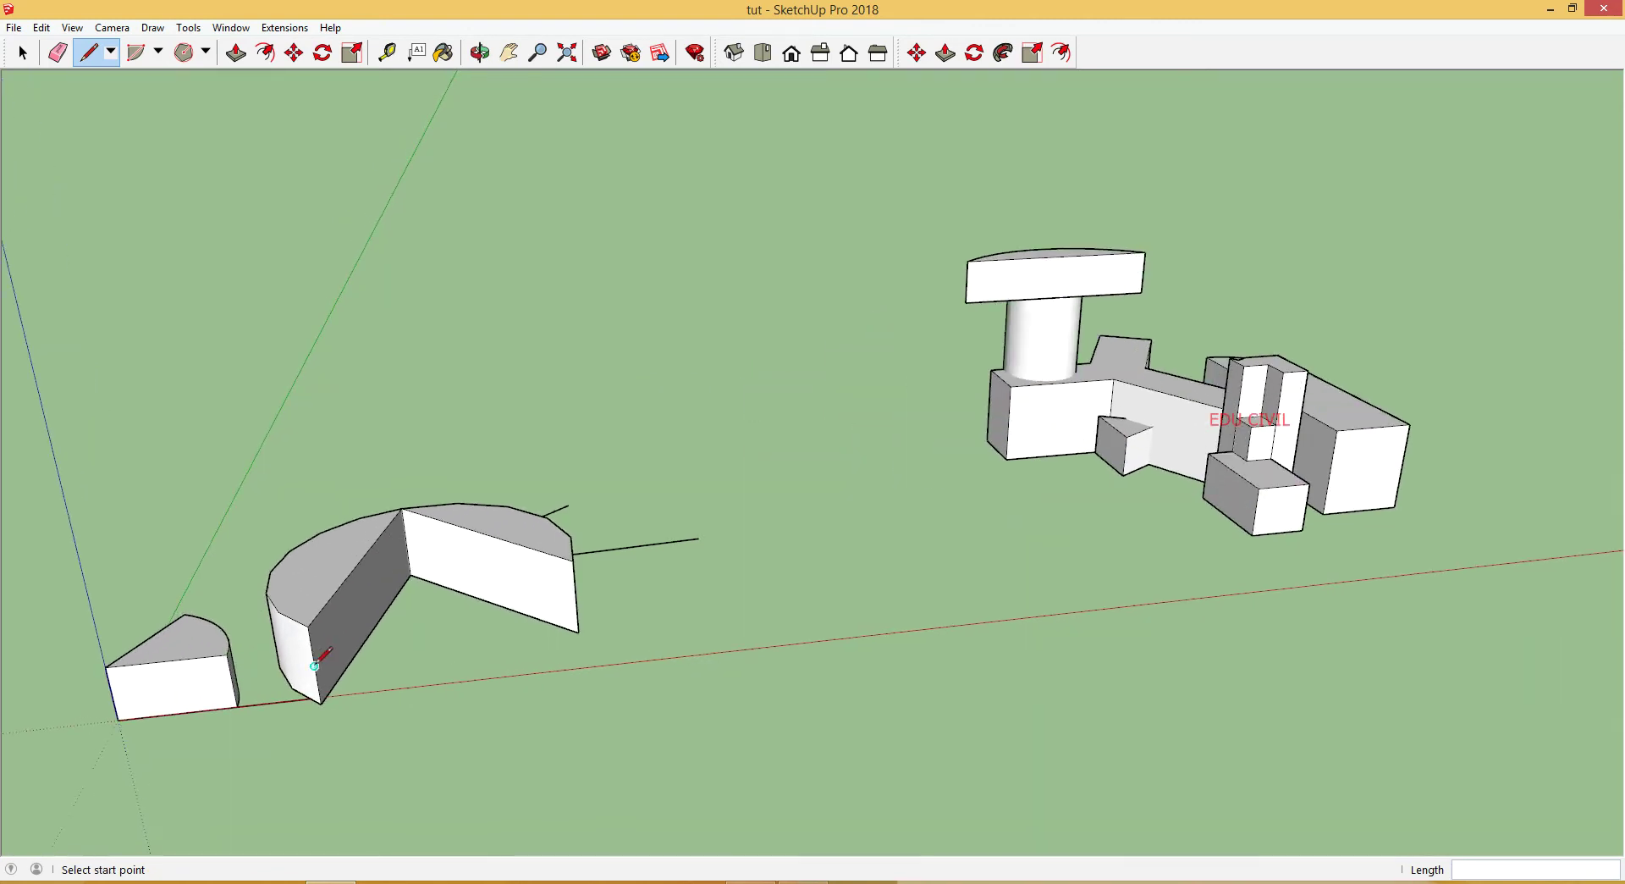
{"action": "scroll", "coordinate": [393, 662], "scroll_direction": "up", "scroll_amount": 1}
{"action": "key", "text": "space"}
{"action": "scroll", "coordinate": [393, 662], "scroll_direction": "down", "scroll_amount": 1}
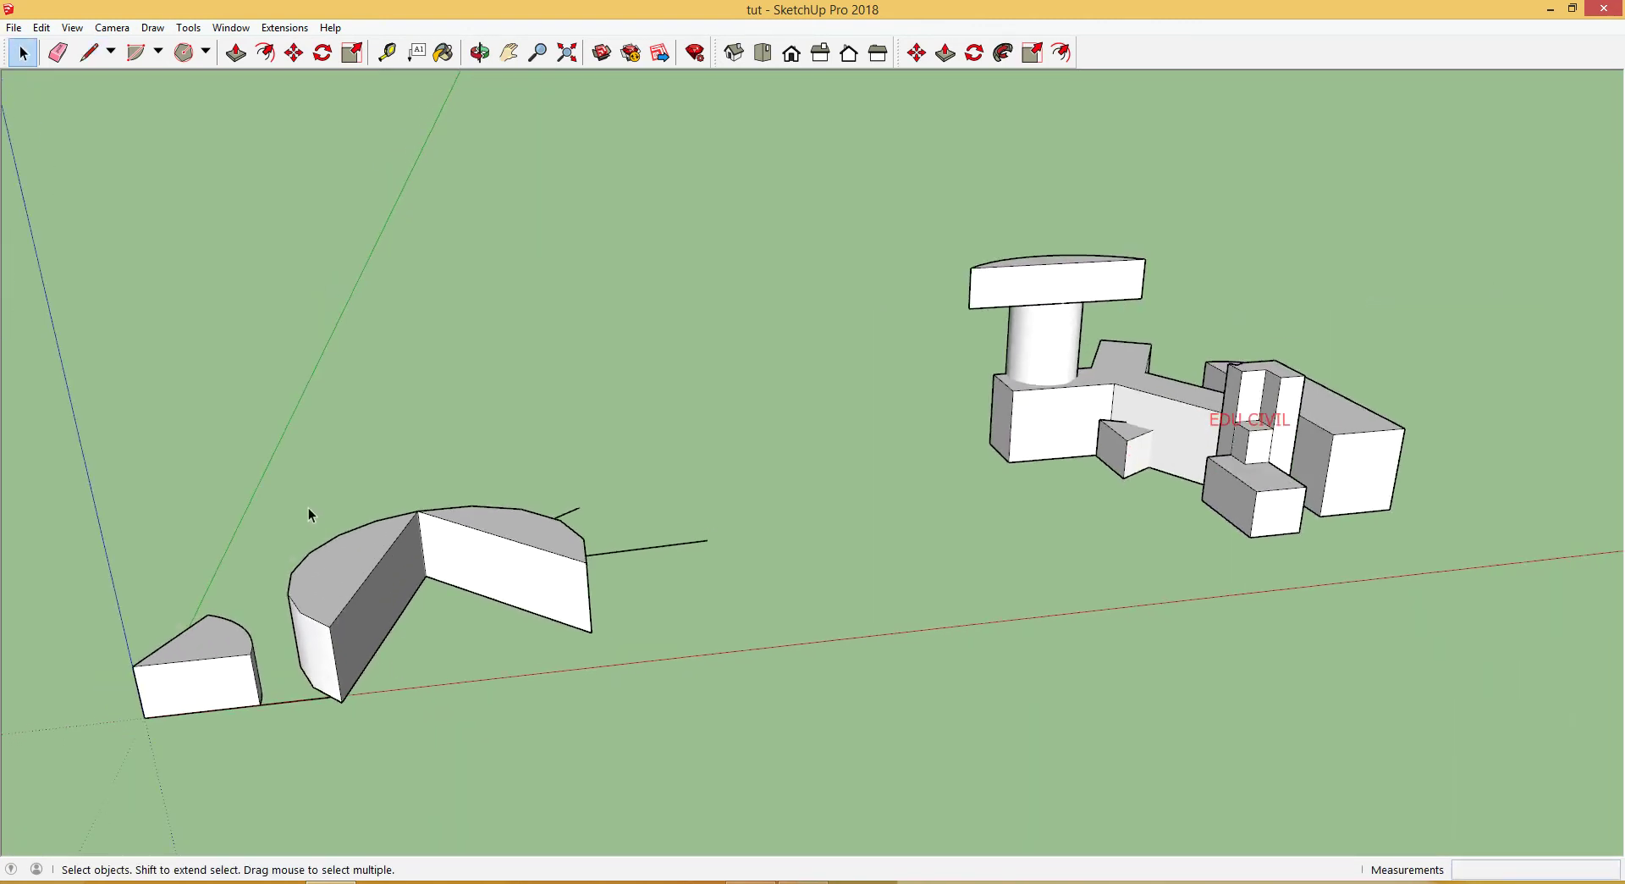
{"action": "triple_click", "coordinate": [357, 597]}
{"action": "triple_click", "coordinate": [357, 596]}
{"action": "left_click", "coordinate": [324, 744]}
{"action": "scroll", "coordinate": [280, 706], "scroll_direction": "up", "scroll_amount": 2}
{"action": "left_click", "coordinate": [292, 702]}
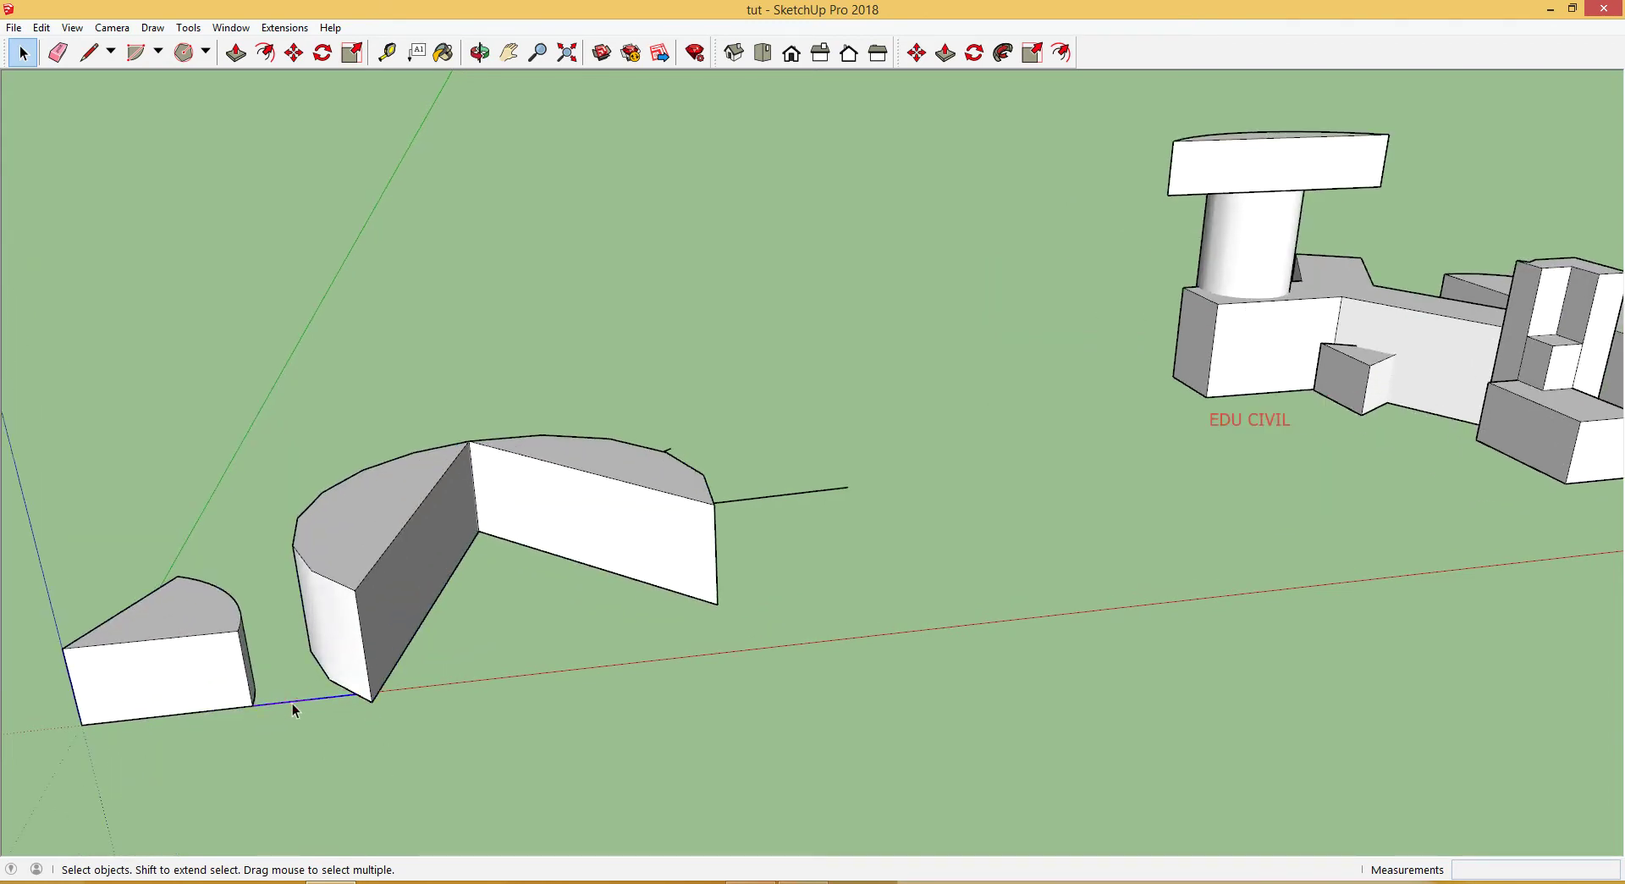
{"action": "key", "text": "Delete"}
Step: Select the pie-shaped solid, pick it up by its inner bottom corner, and demonstrate locking the move to the green and red axes in turn
{"action": "triple_click", "coordinate": [384, 599]}
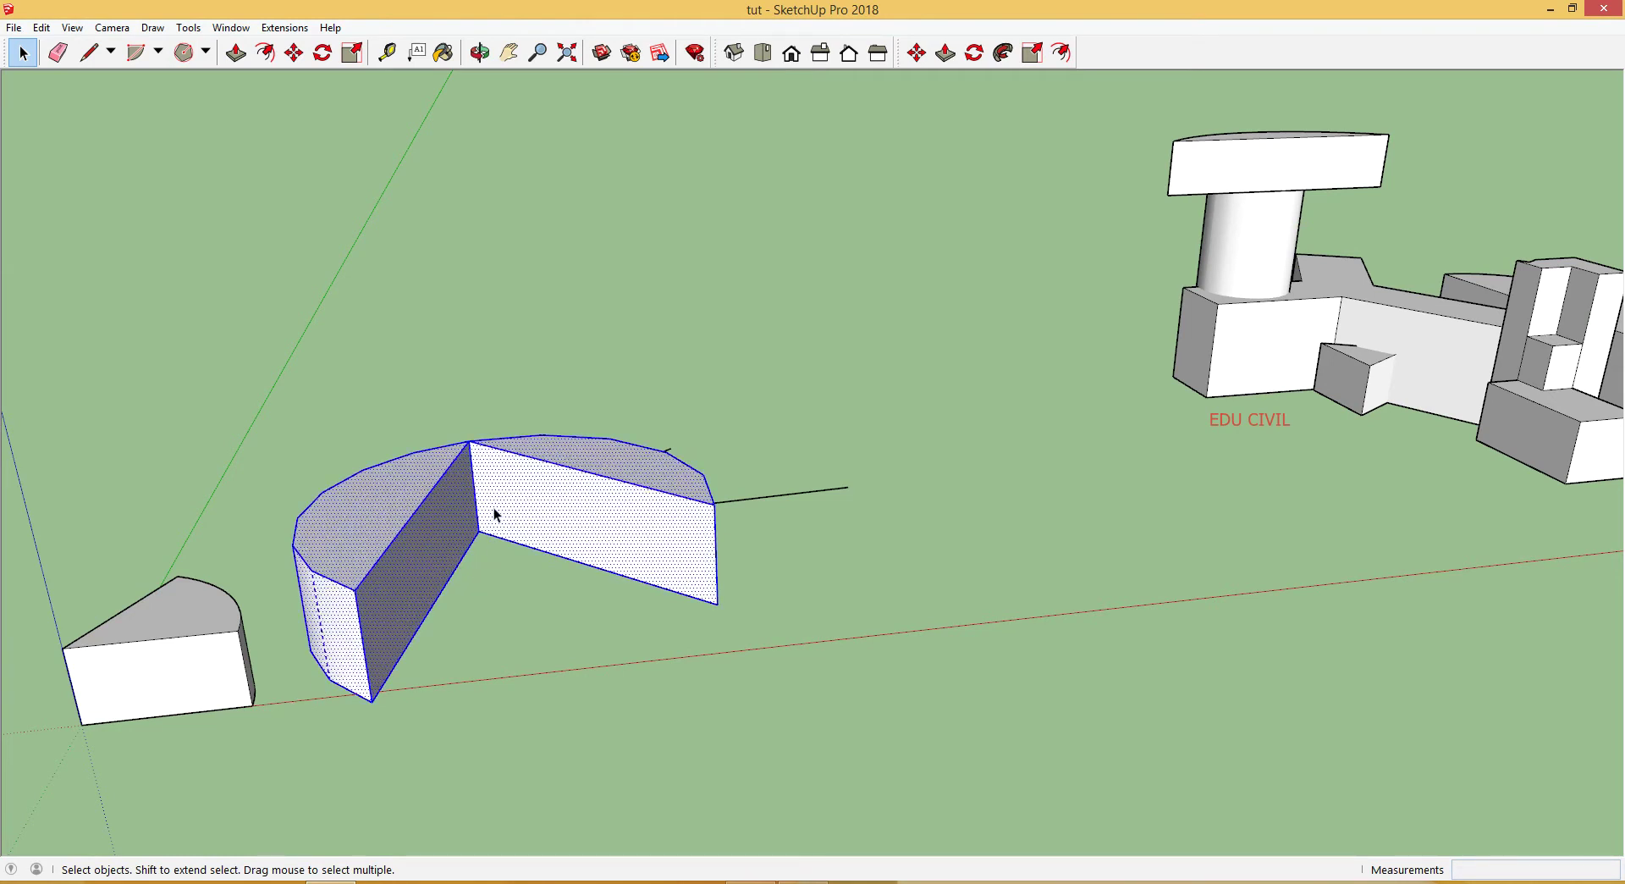
{"action": "key", "text": "m"}
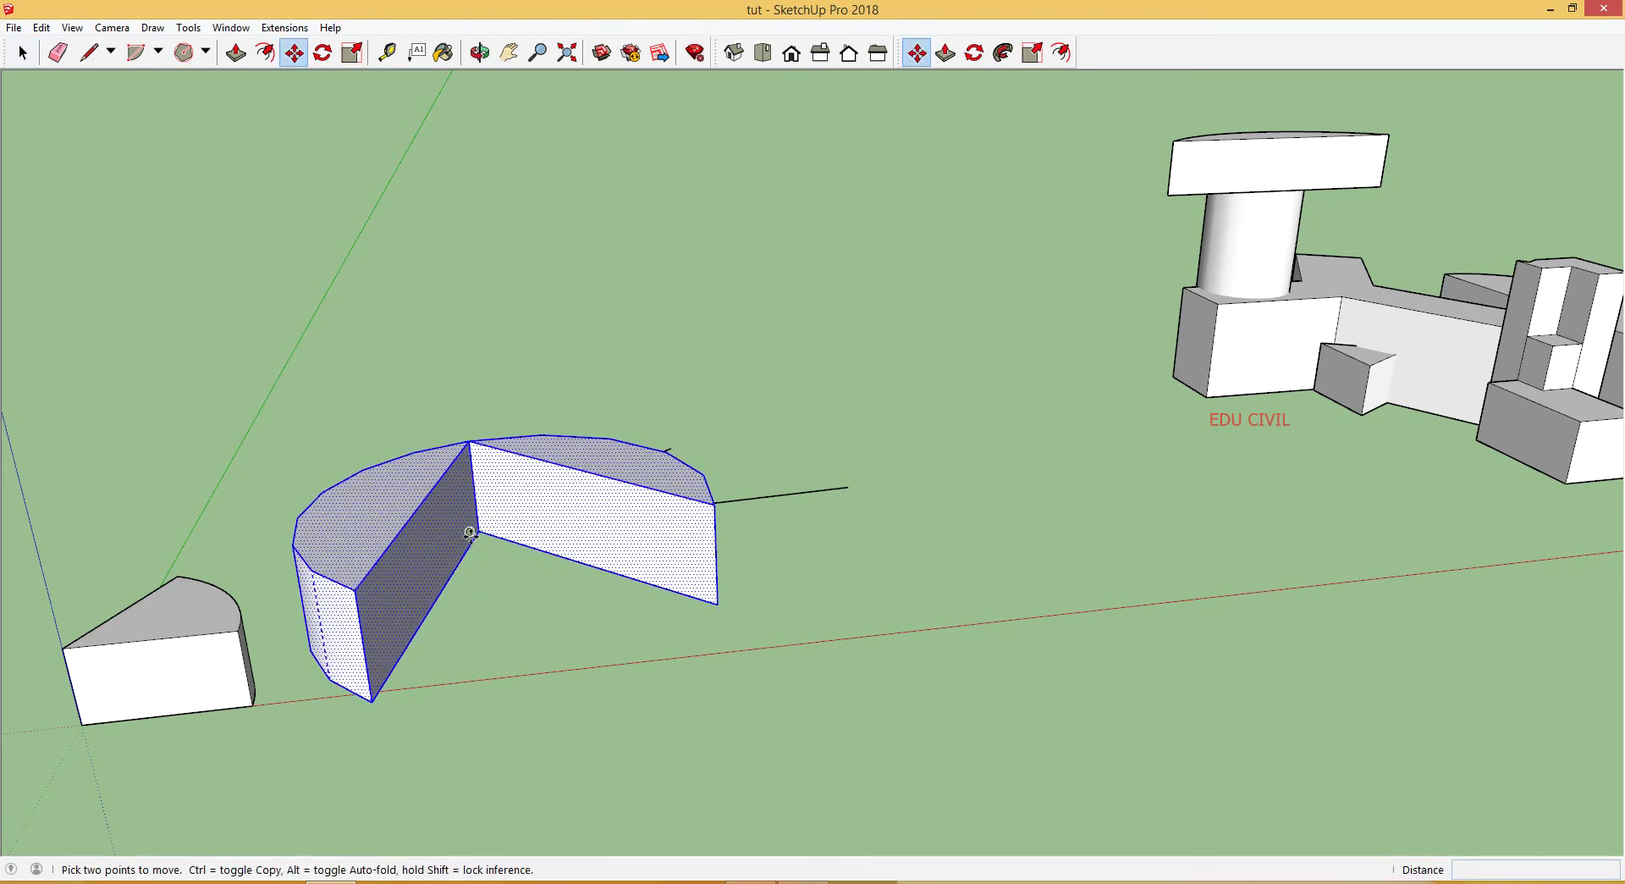
{"action": "left_click", "coordinate": [480, 532]}
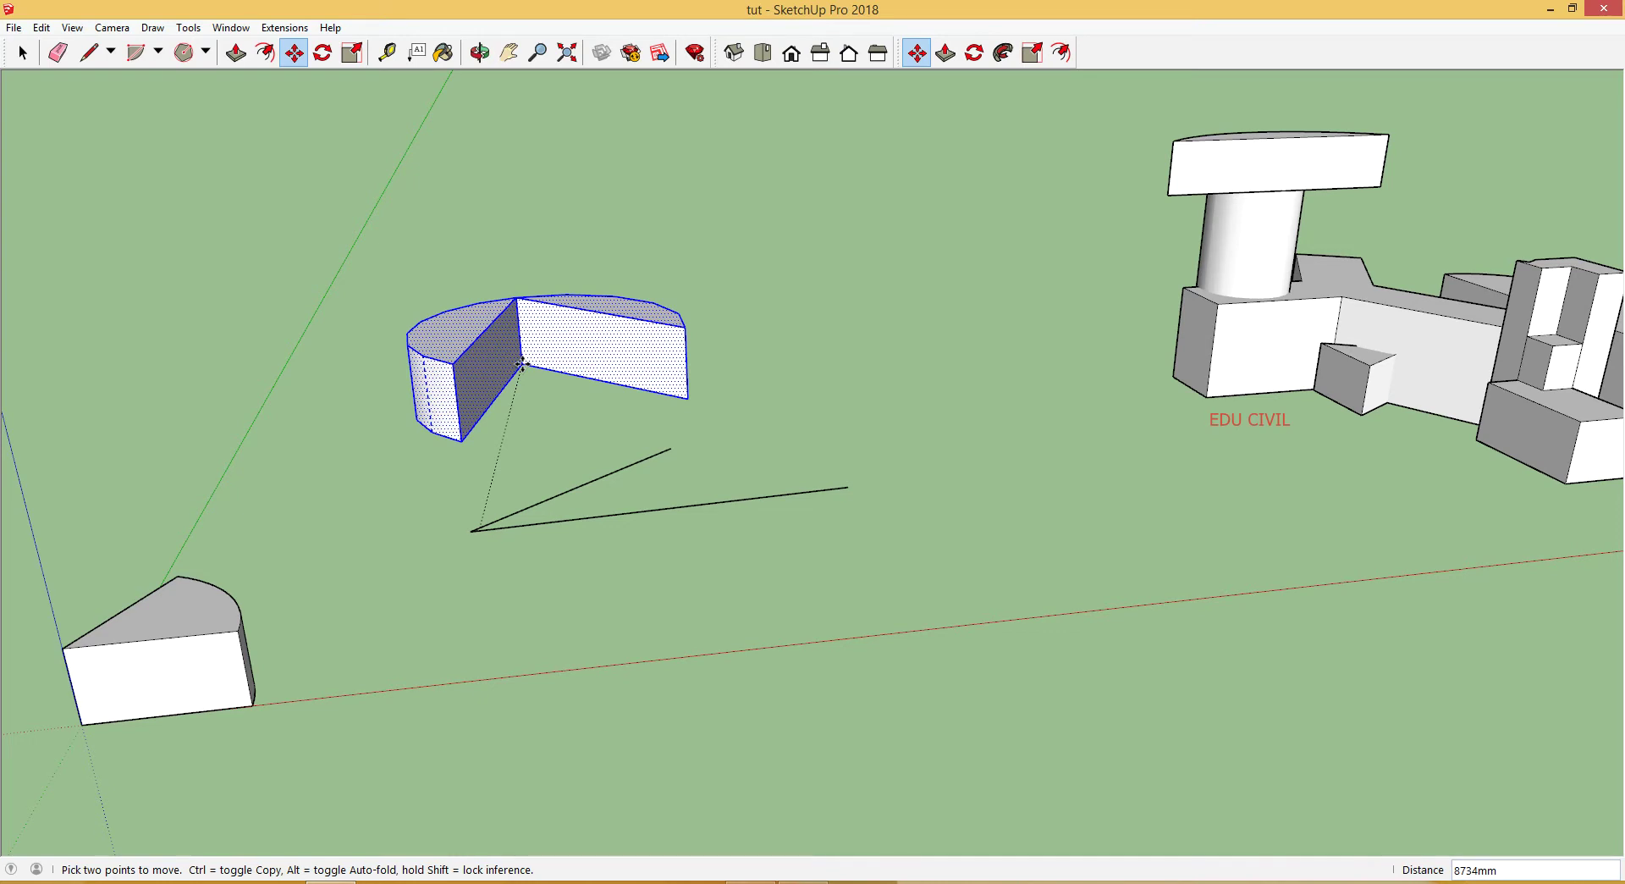
{"action": "key", "text": "Left"}
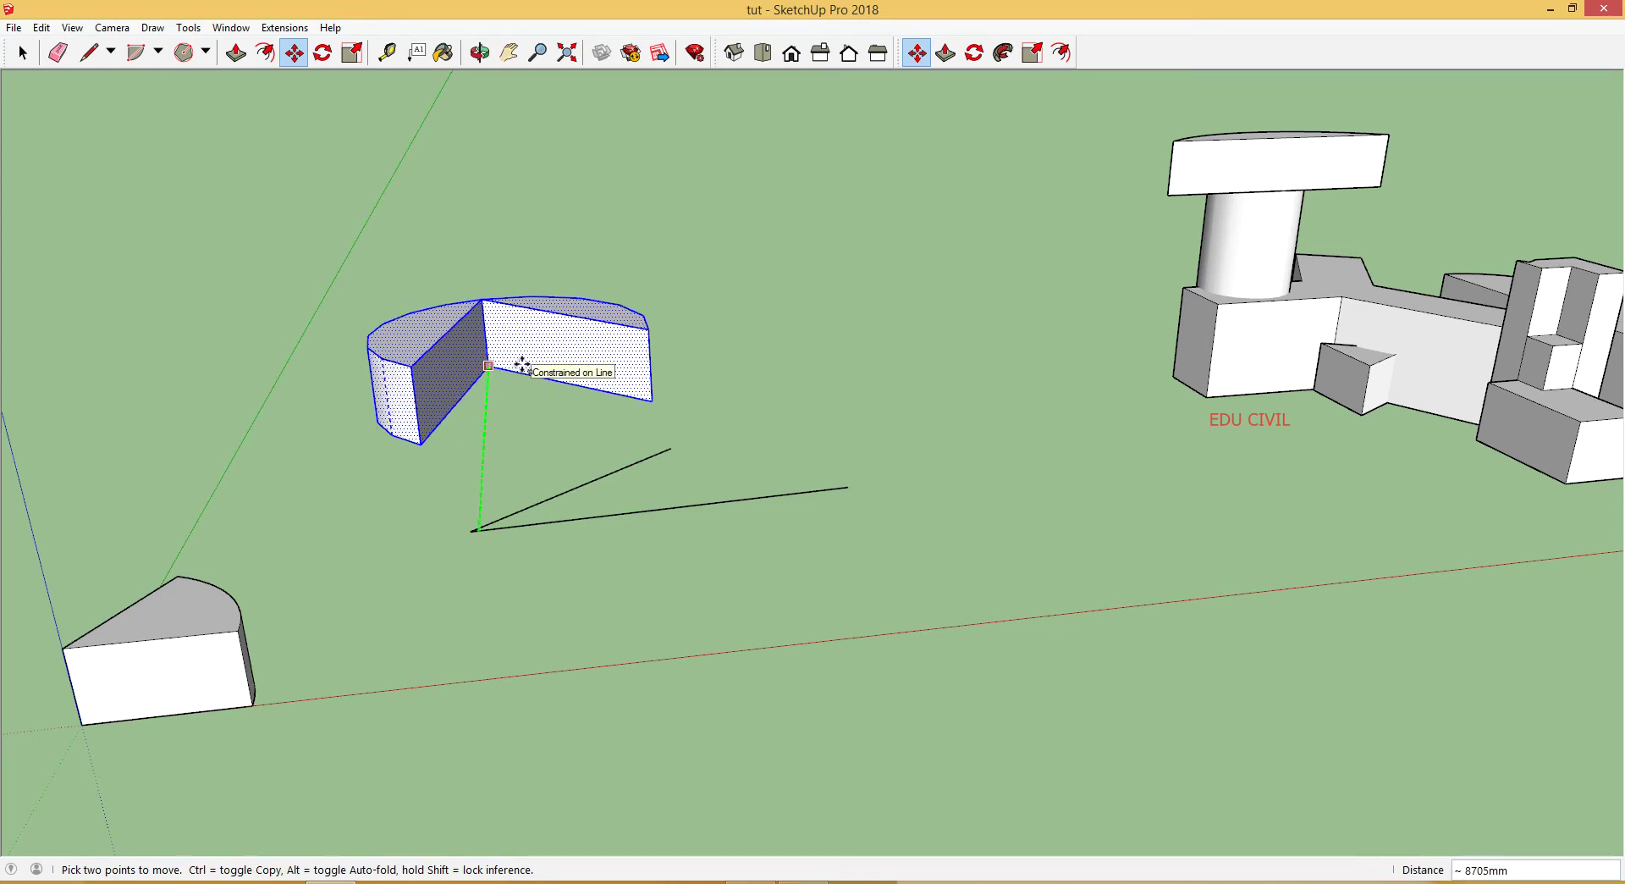
{"action": "key", "text": "Left"}
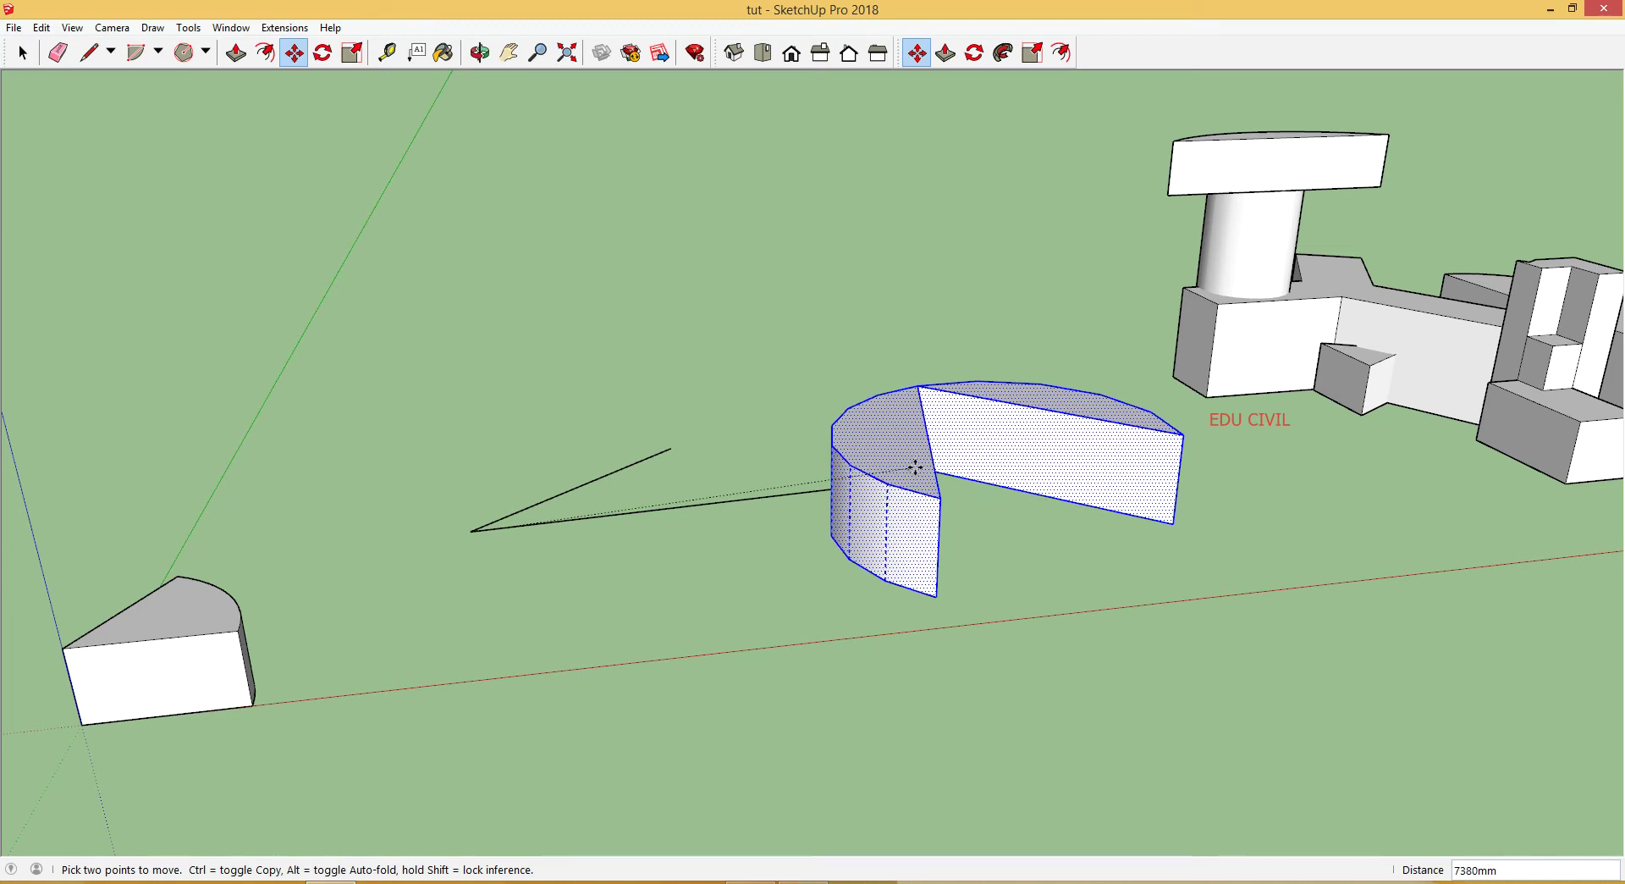
{"action": "key", "text": "Right"}
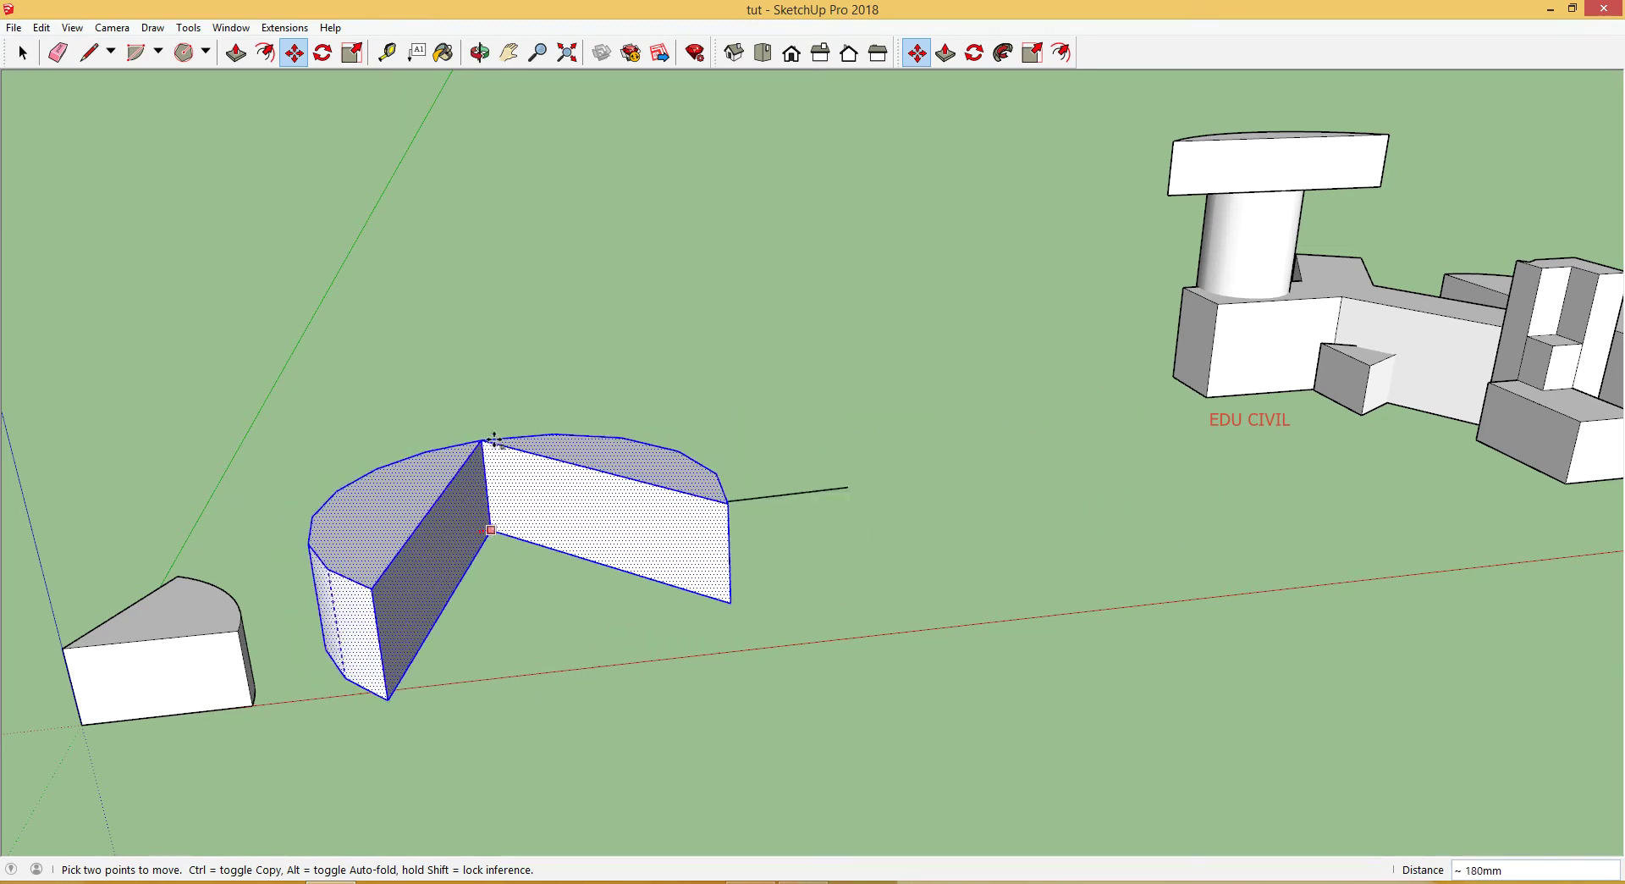
{"action": "key", "text": "Right"}
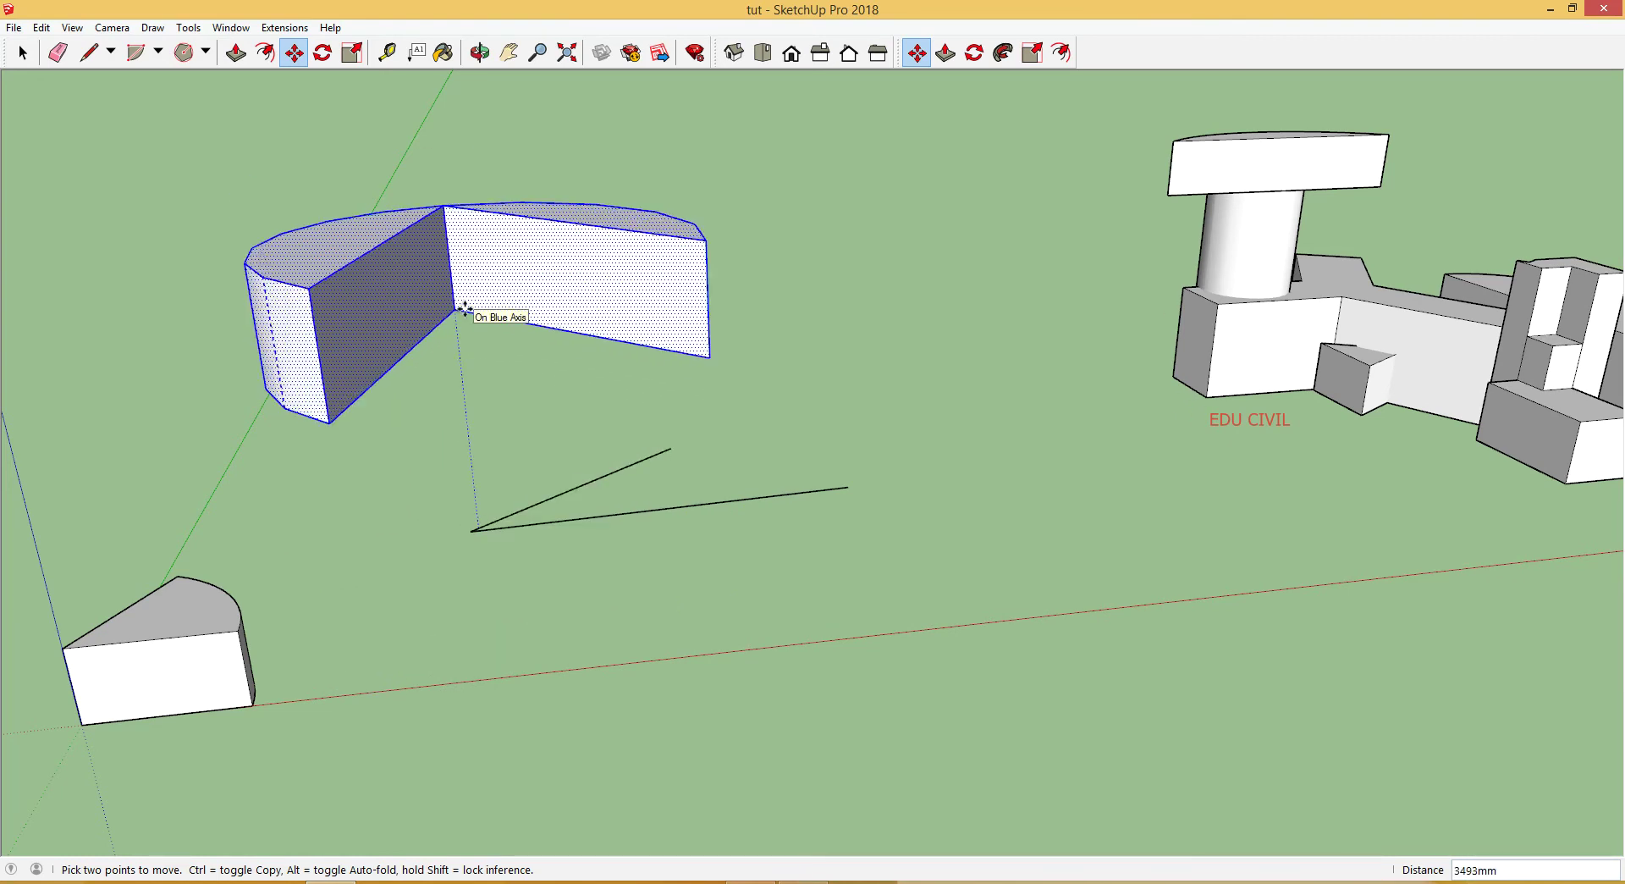
Step: Lock the move to the blue axis and raise the pie-shaped solid by 4000 mm
{"action": "key", "text": "Up"}
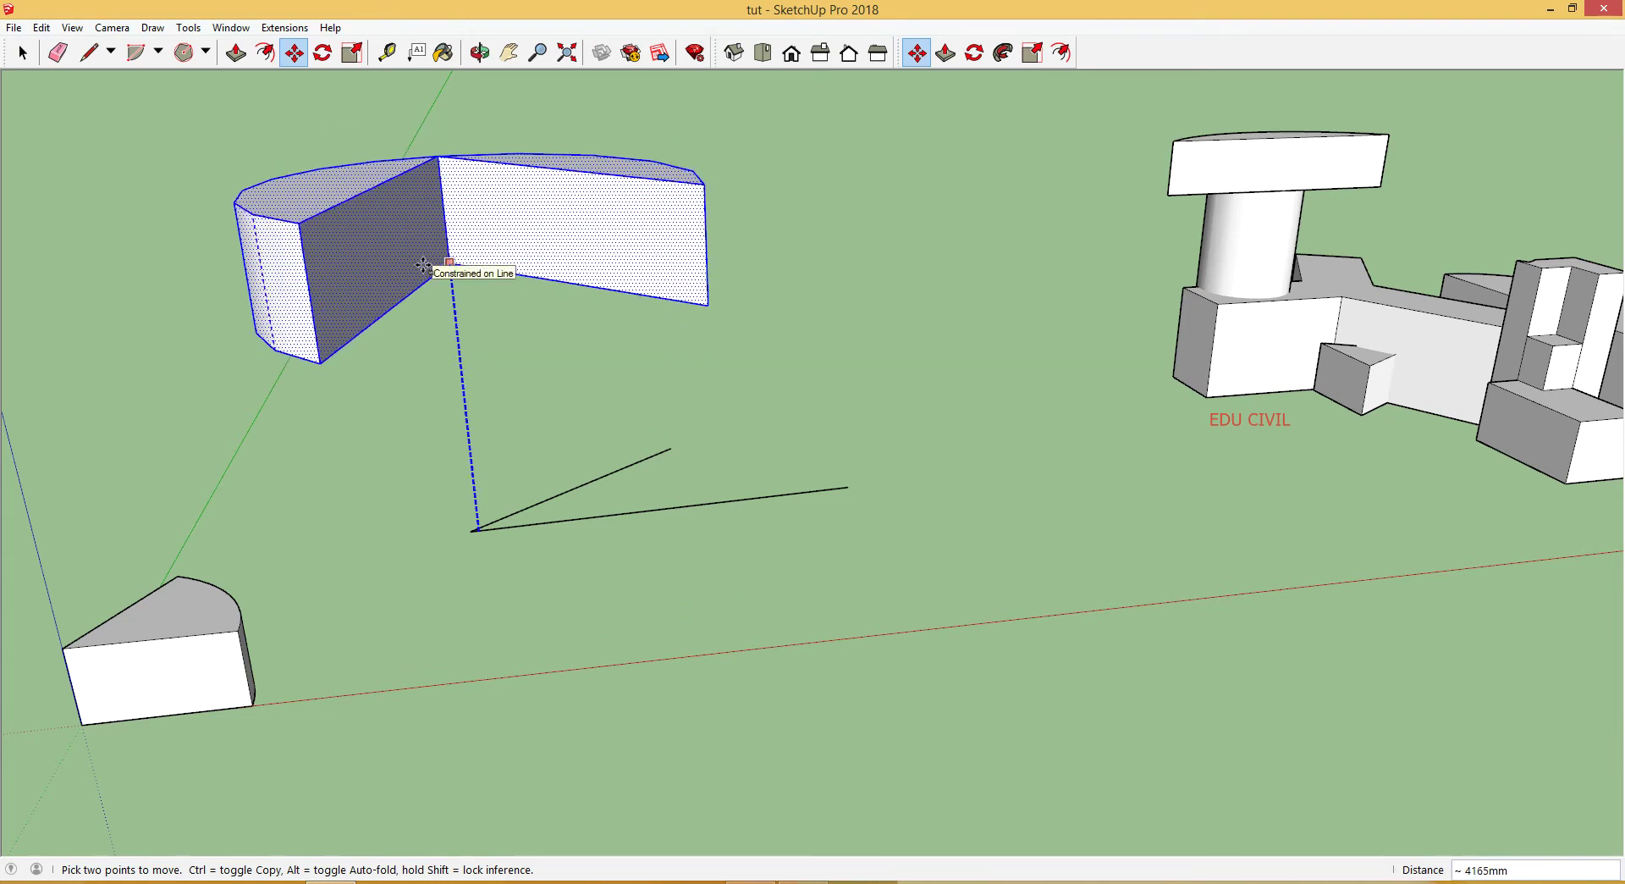
{"action": "type", "text": "4000"}
{"action": "key", "text": "Return"}
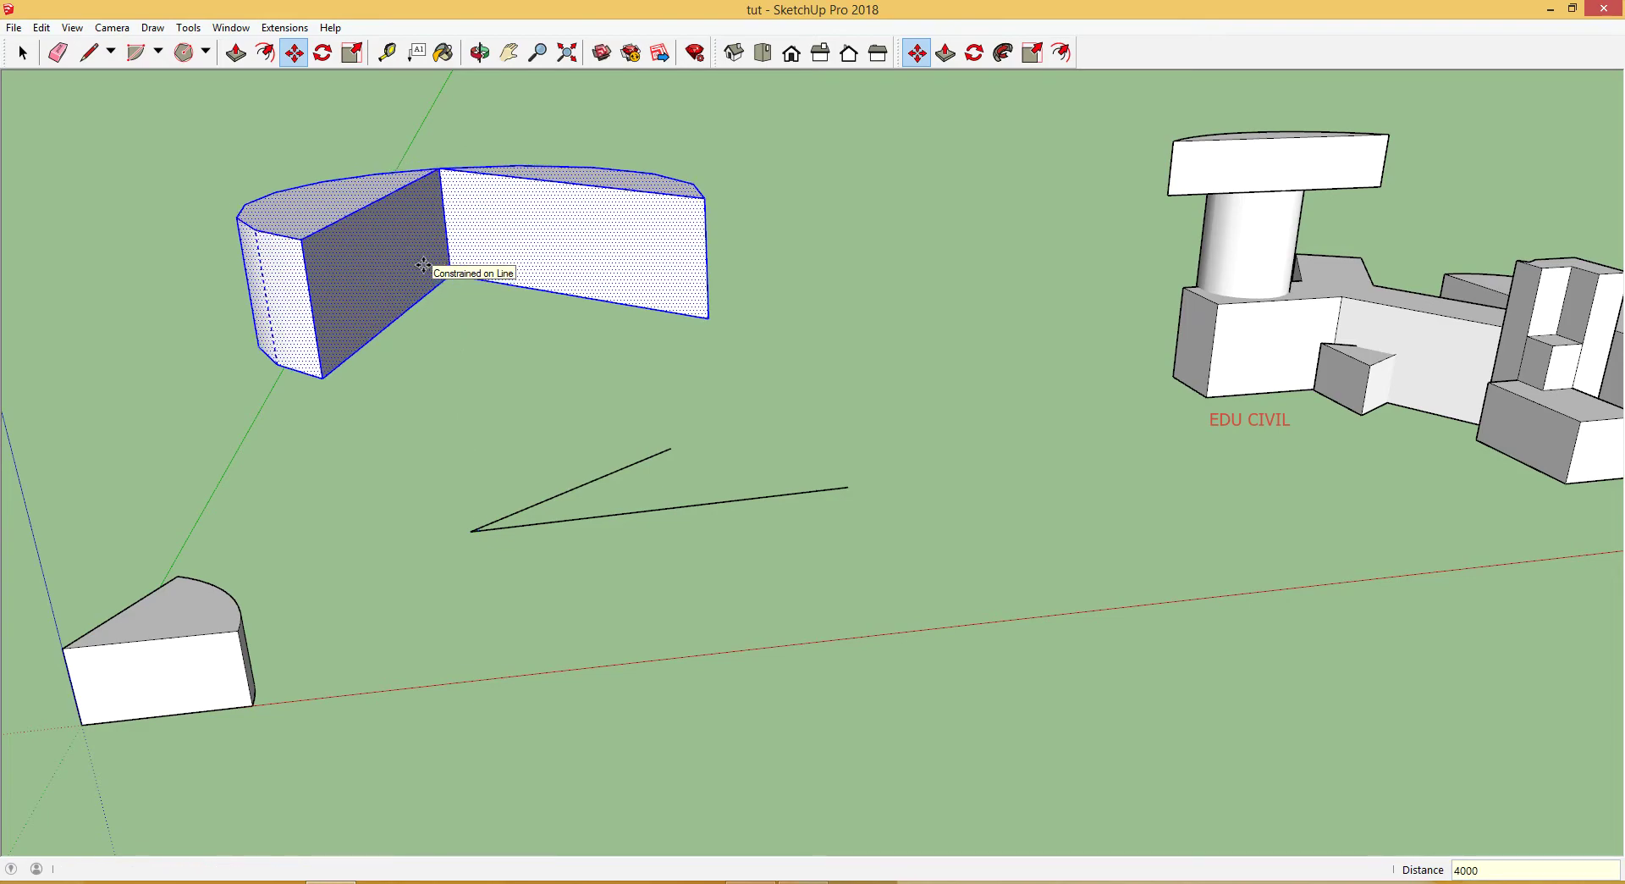
{"action": "middle_click_drag", "start_coordinate": [320, 461], "coordinate": [716, 514]}
{"action": "scroll", "coordinate": [715, 514], "scroll_direction": "down", "scroll_amount": 2}
{"action": "middle_click_drag", "start_coordinate": [953, 460], "coordinate": [692, 541]}
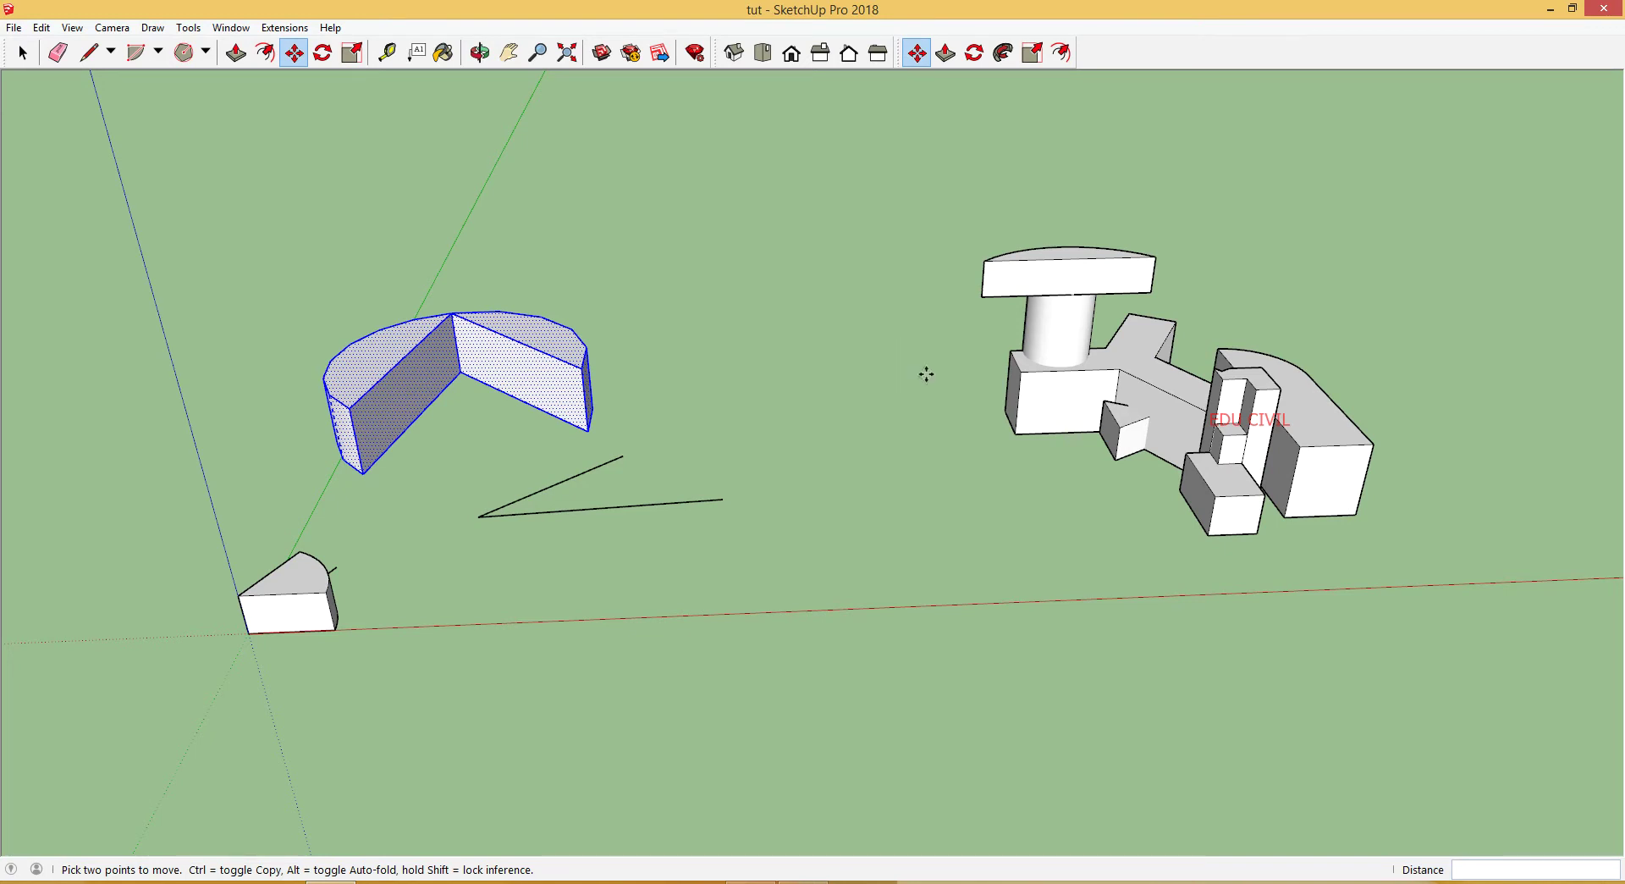
Step: Undo the last vertical move of the pie-shaped solid
{"action": "key", "text": "space"}
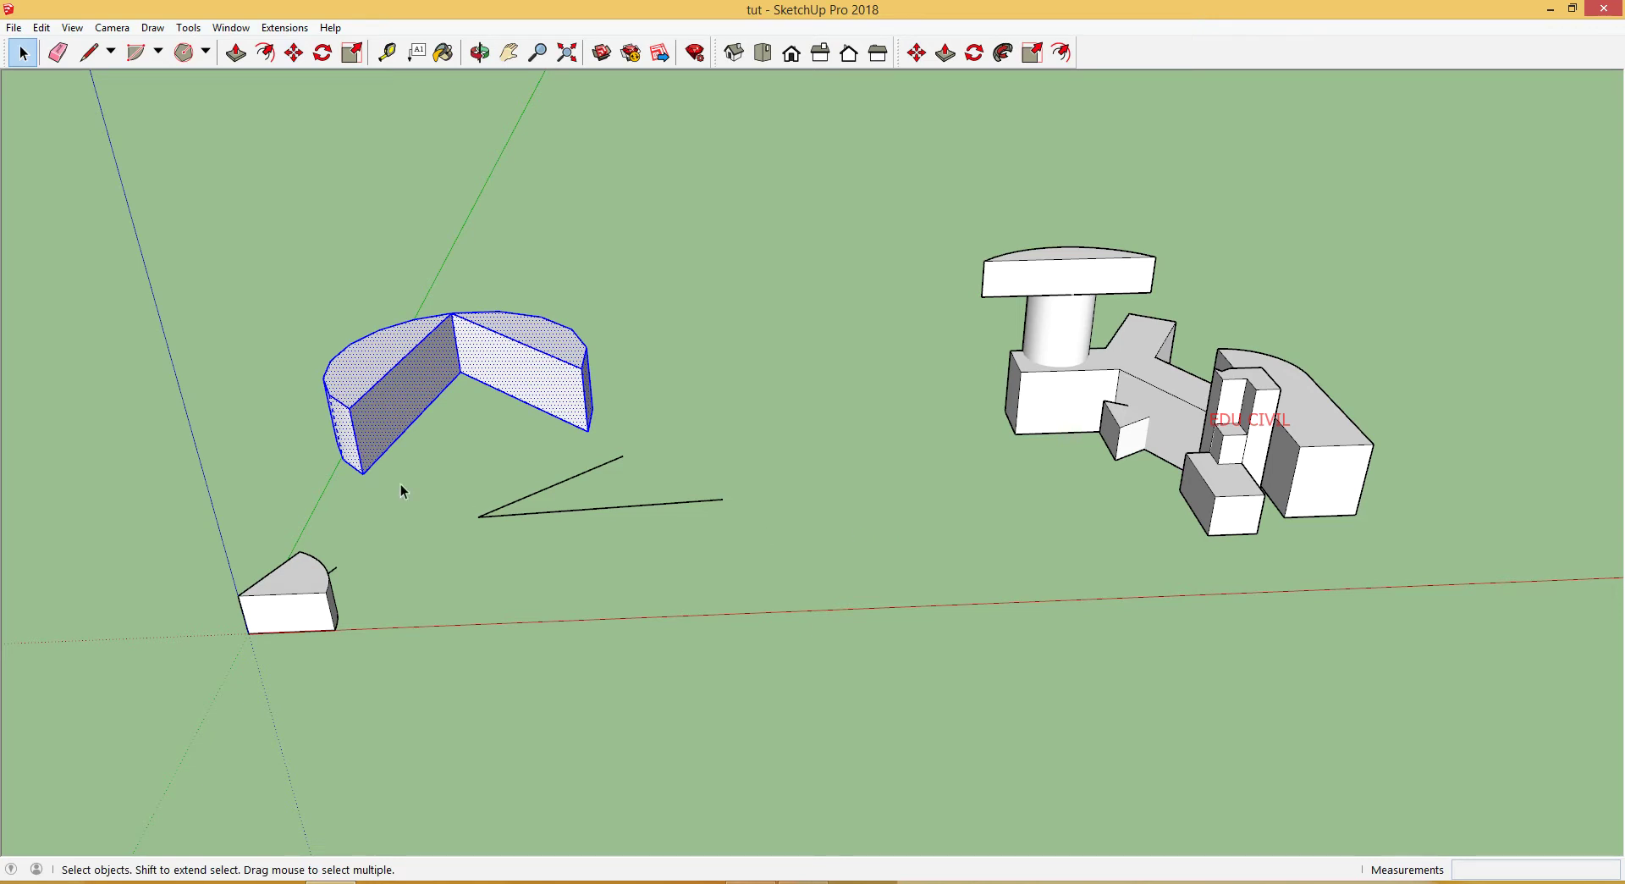
{"action": "key", "text": "ctrl+z"}
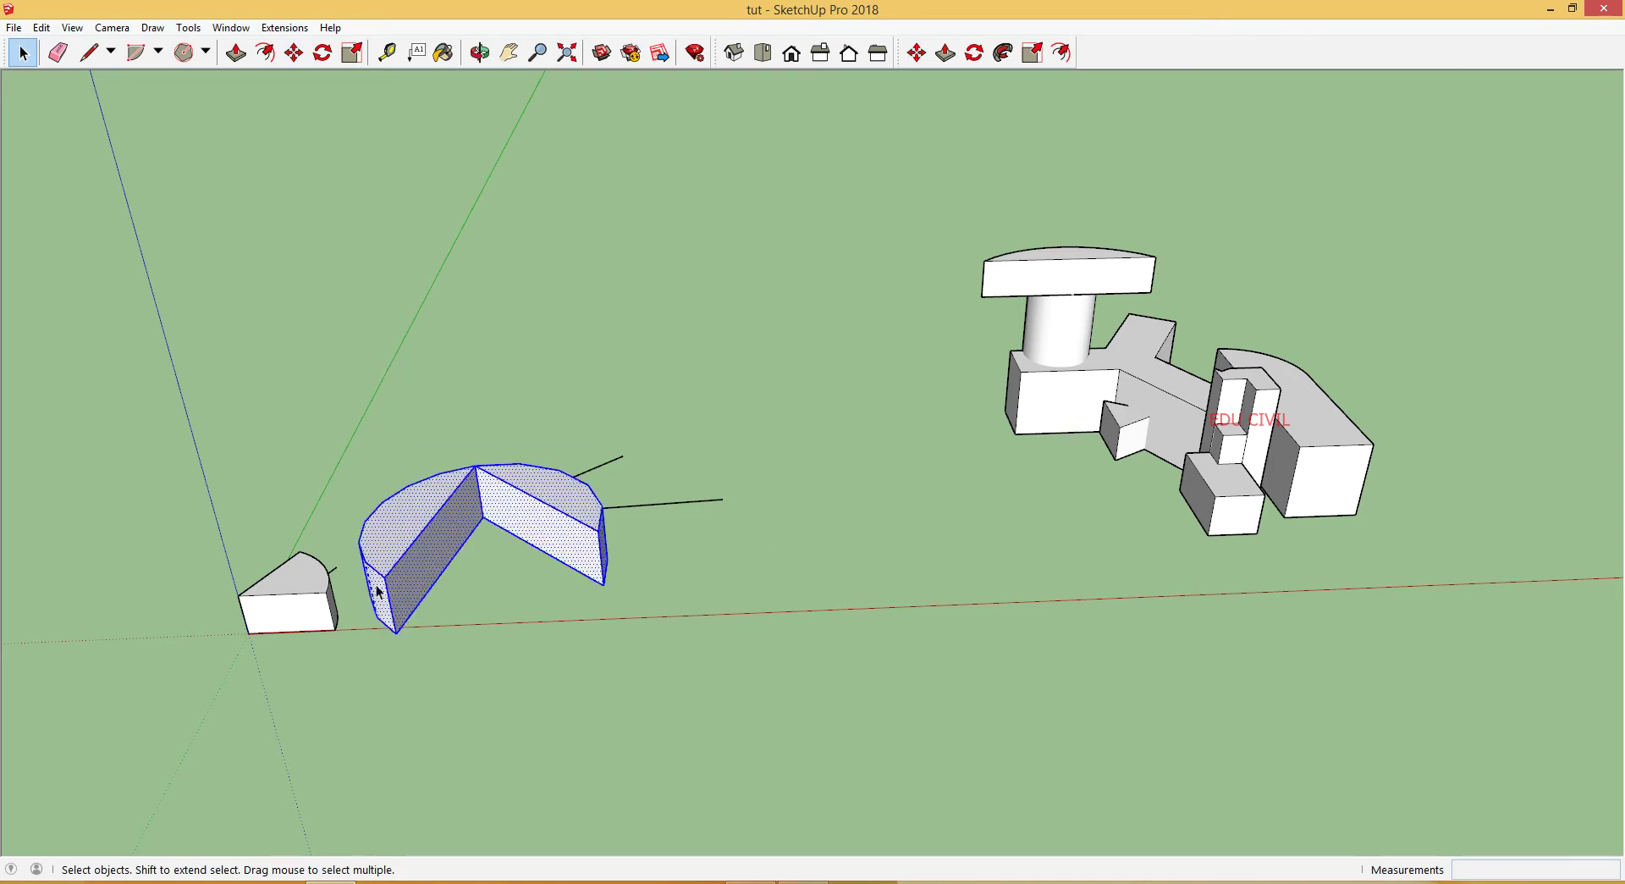
{"action": "middle_click_drag", "start_coordinate": [376, 584], "coordinate": [308, 606]}
{"action": "scroll", "coordinate": [366, 504], "scroll_direction": "up", "scroll_amount": 4}
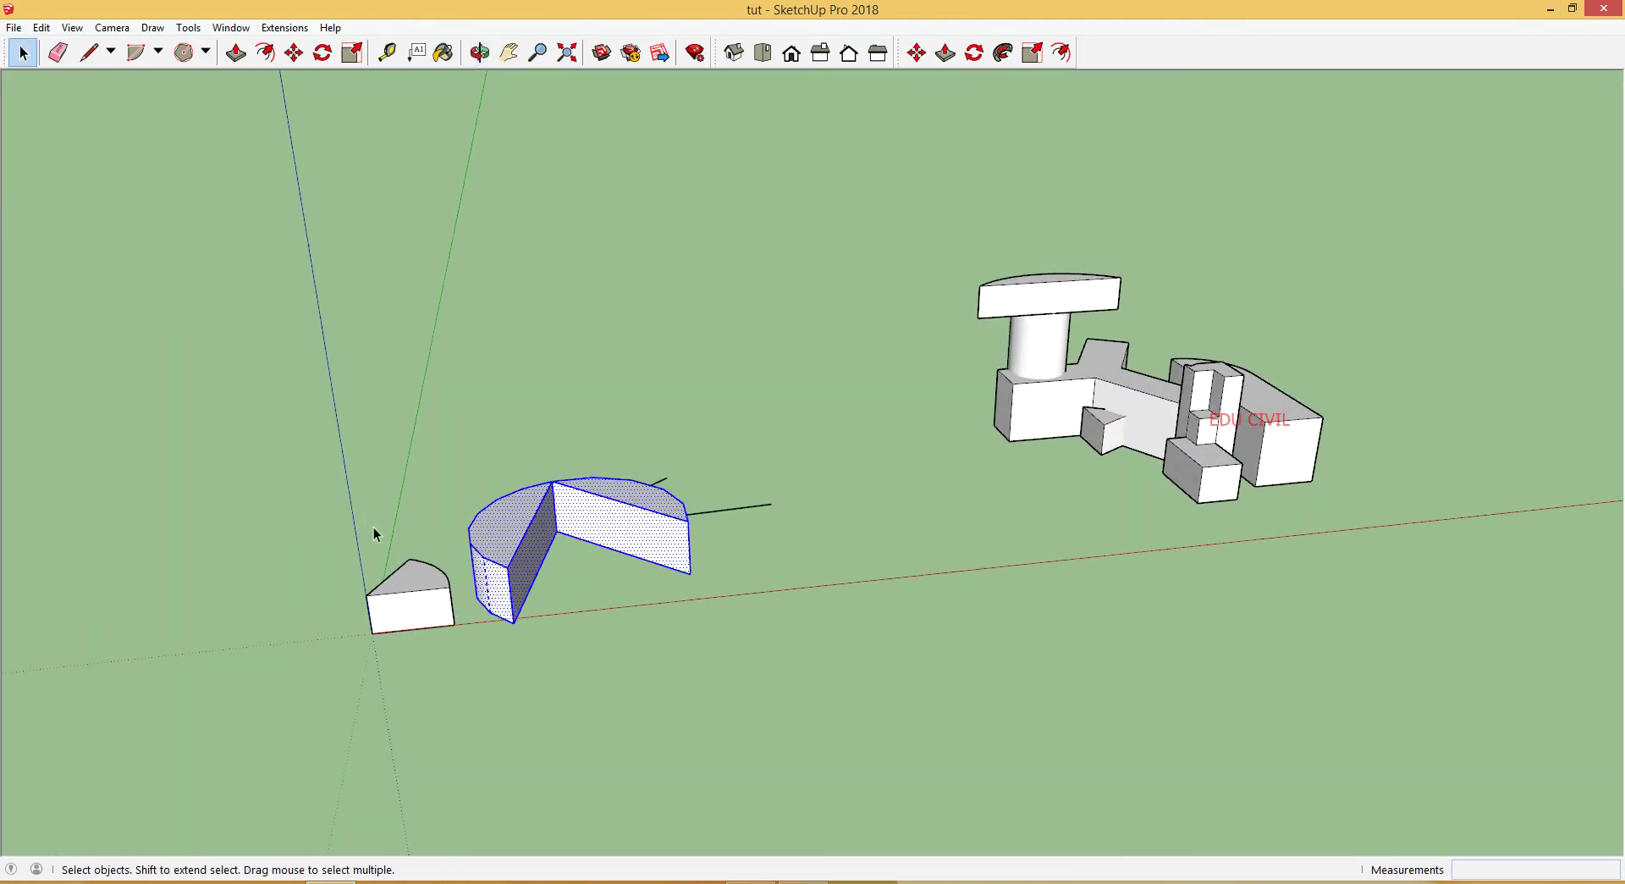
{"action": "scroll", "coordinate": [460, 605], "scroll_direction": "up", "scroll_amount": 3}
{"action": "middle_click_drag", "start_coordinate": [578, 562], "coordinate": [466, 662]}
{"action": "scroll", "coordinate": [333, 627], "scroll_direction": "up", "scroll_amount": 2}
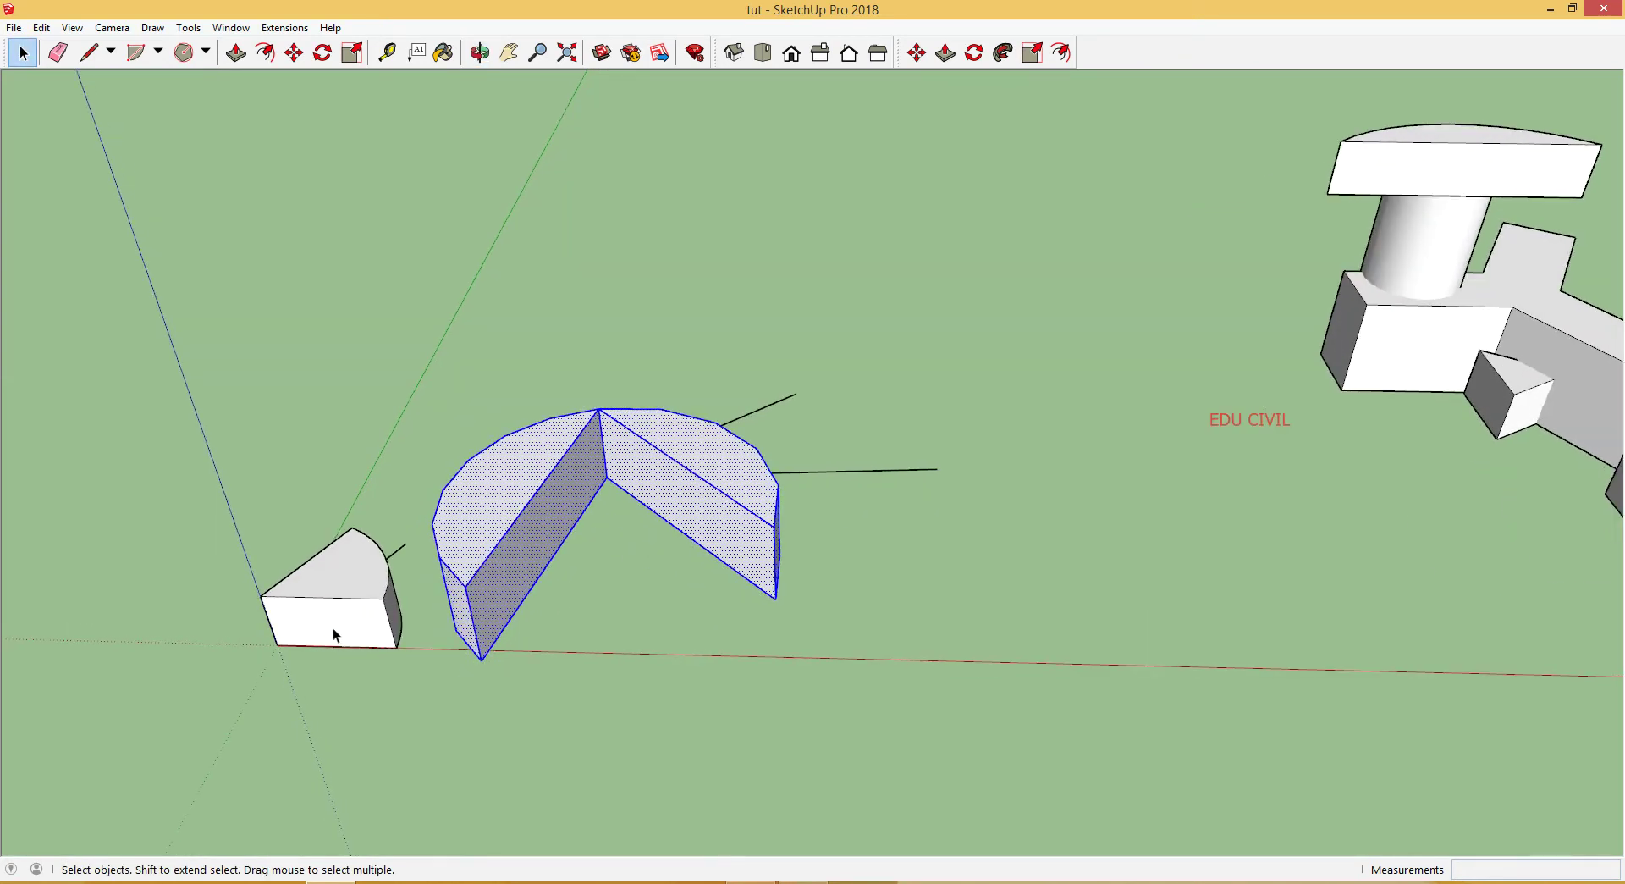
Step: Demonstrate switching between moving and copying the whole pie-shaped solid from its inner bottom corner, then cancel and clear the selection
{"action": "left_click", "coordinate": [329, 613]}
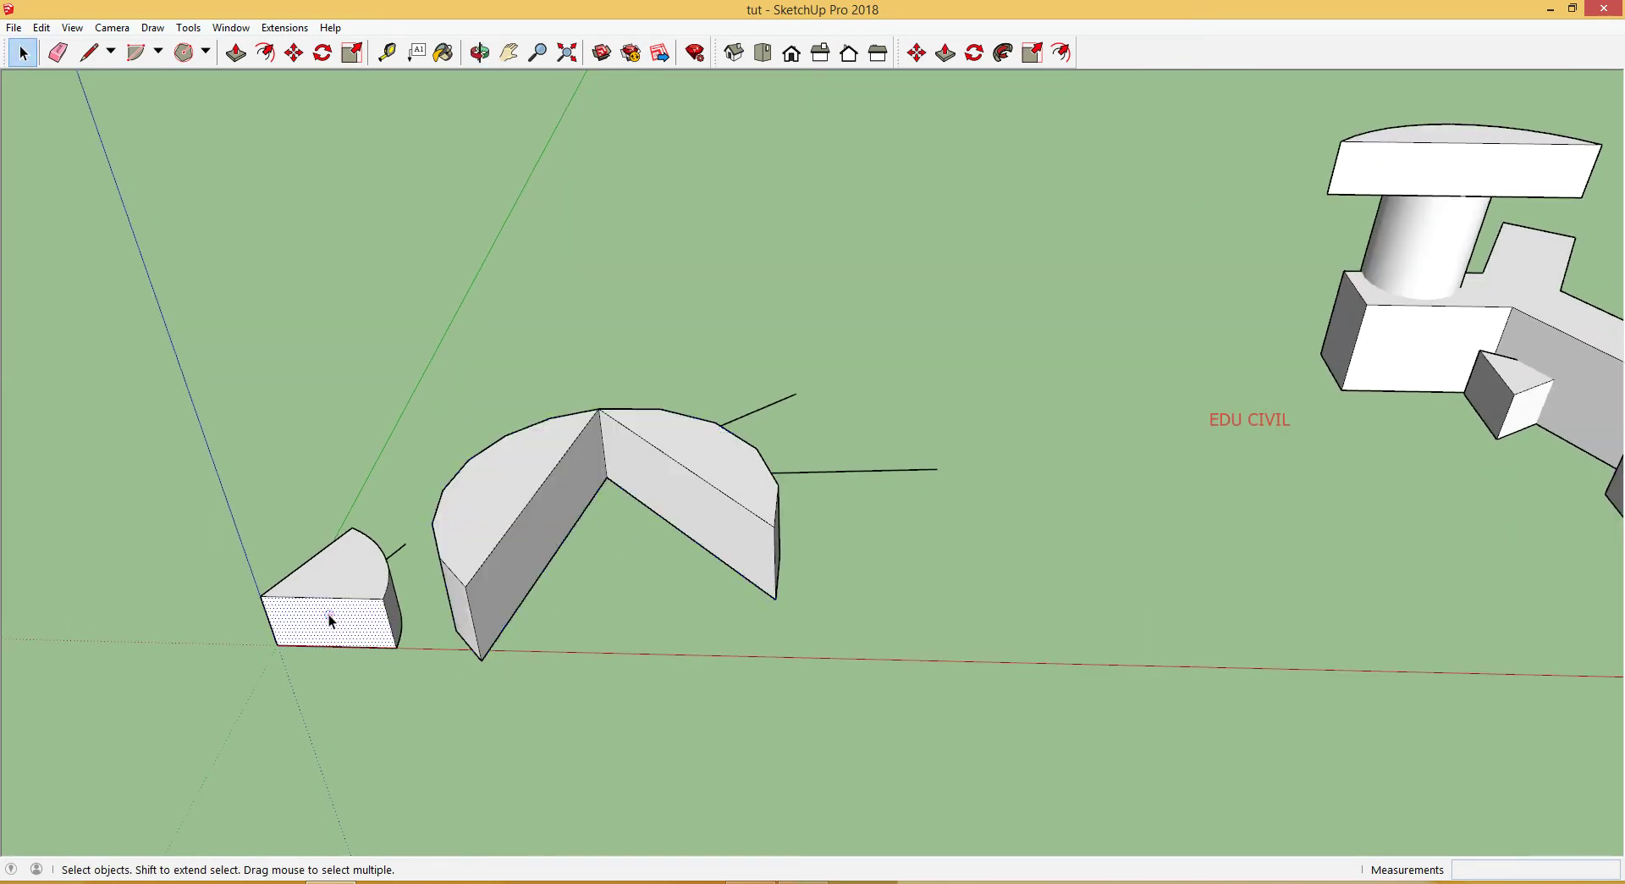
{"action": "triple_click", "coordinate": [591, 501]}
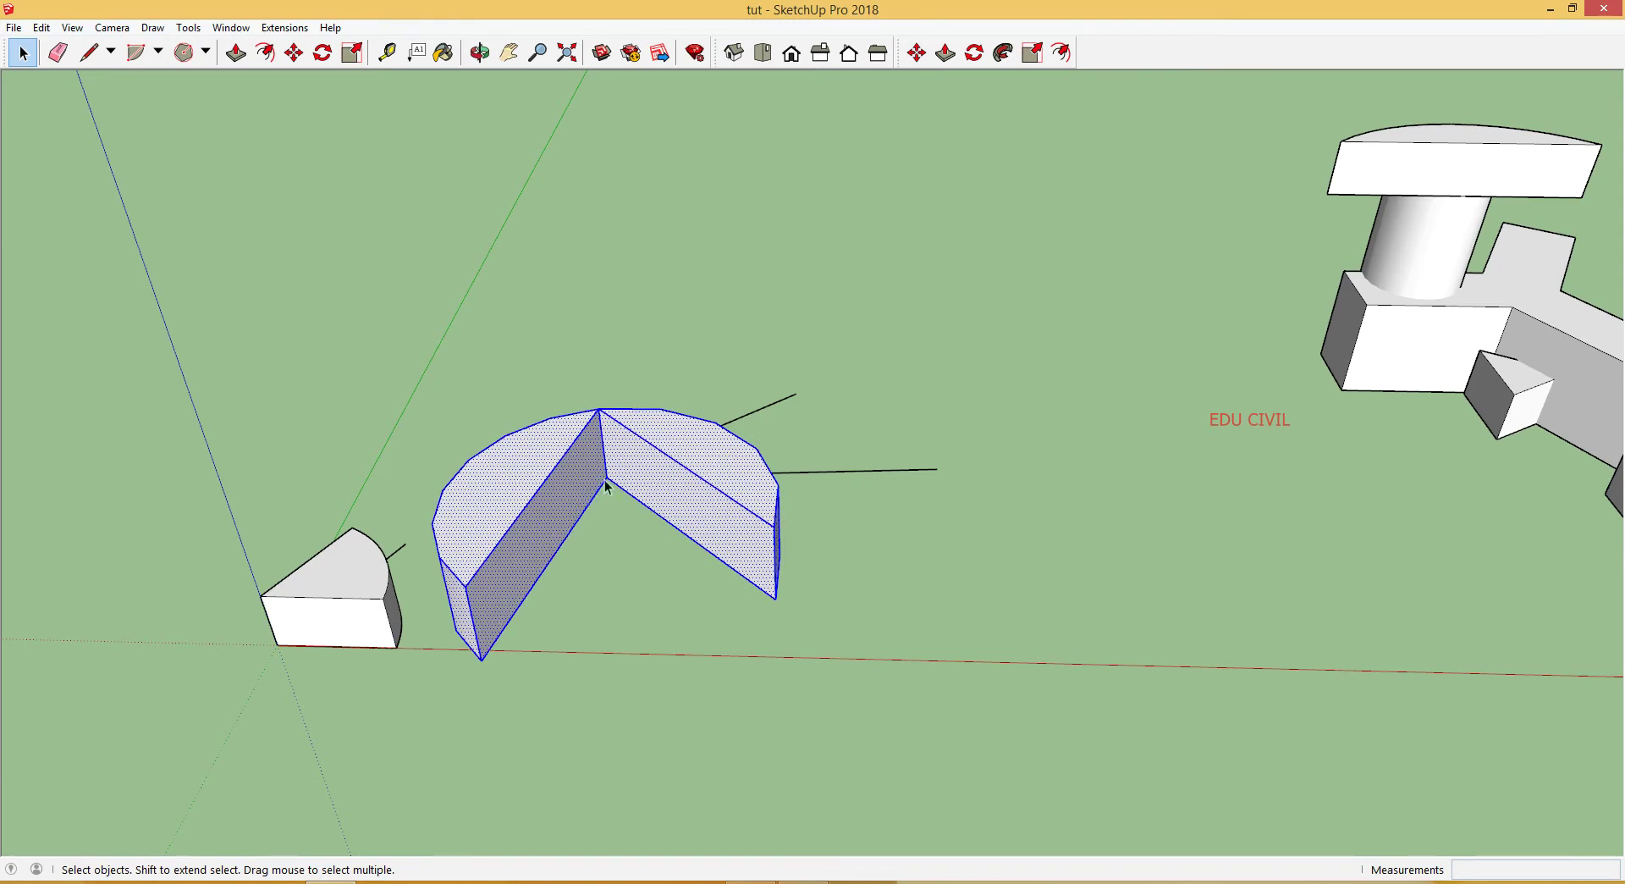
{"action": "key", "text": "m"}
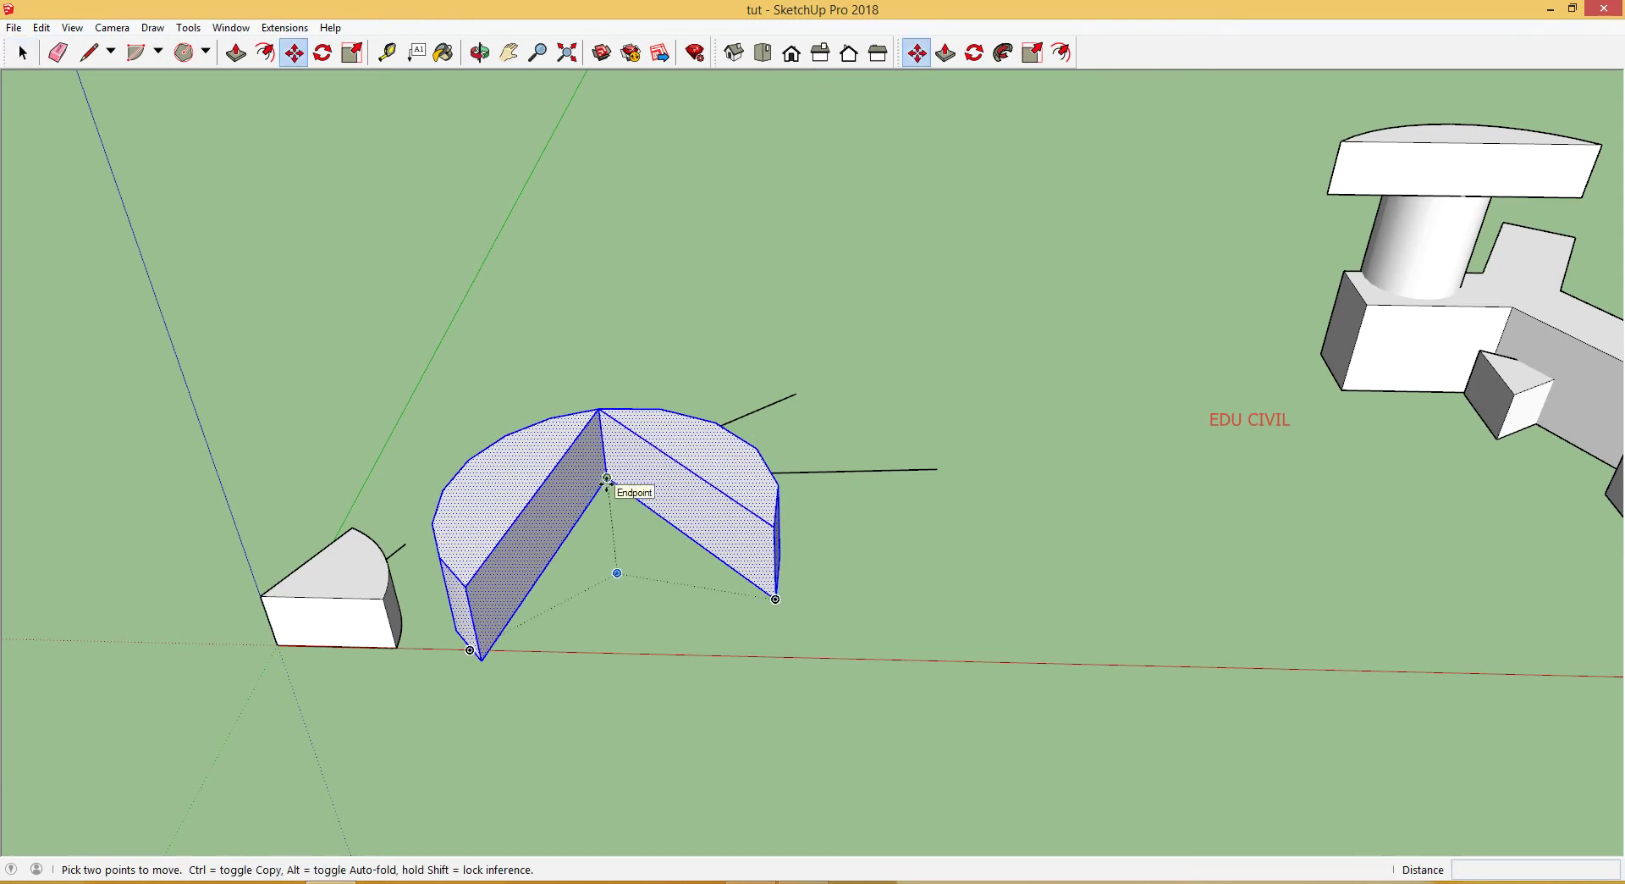
{"action": "left_click", "coordinate": [606, 472]}
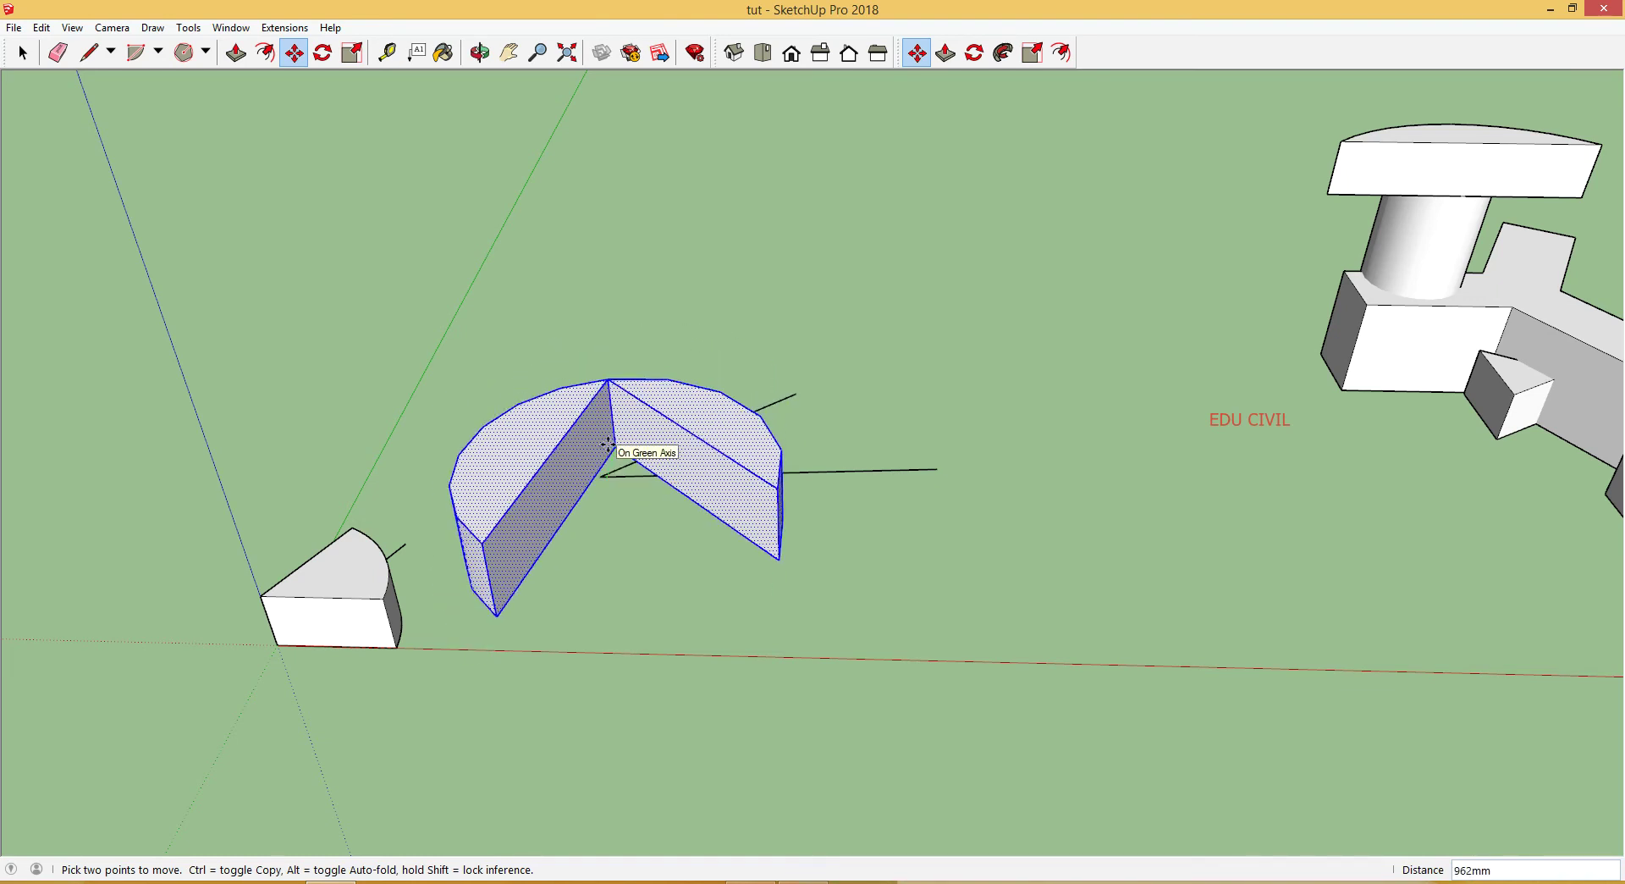
{"action": "key", "text": "ctrl"}
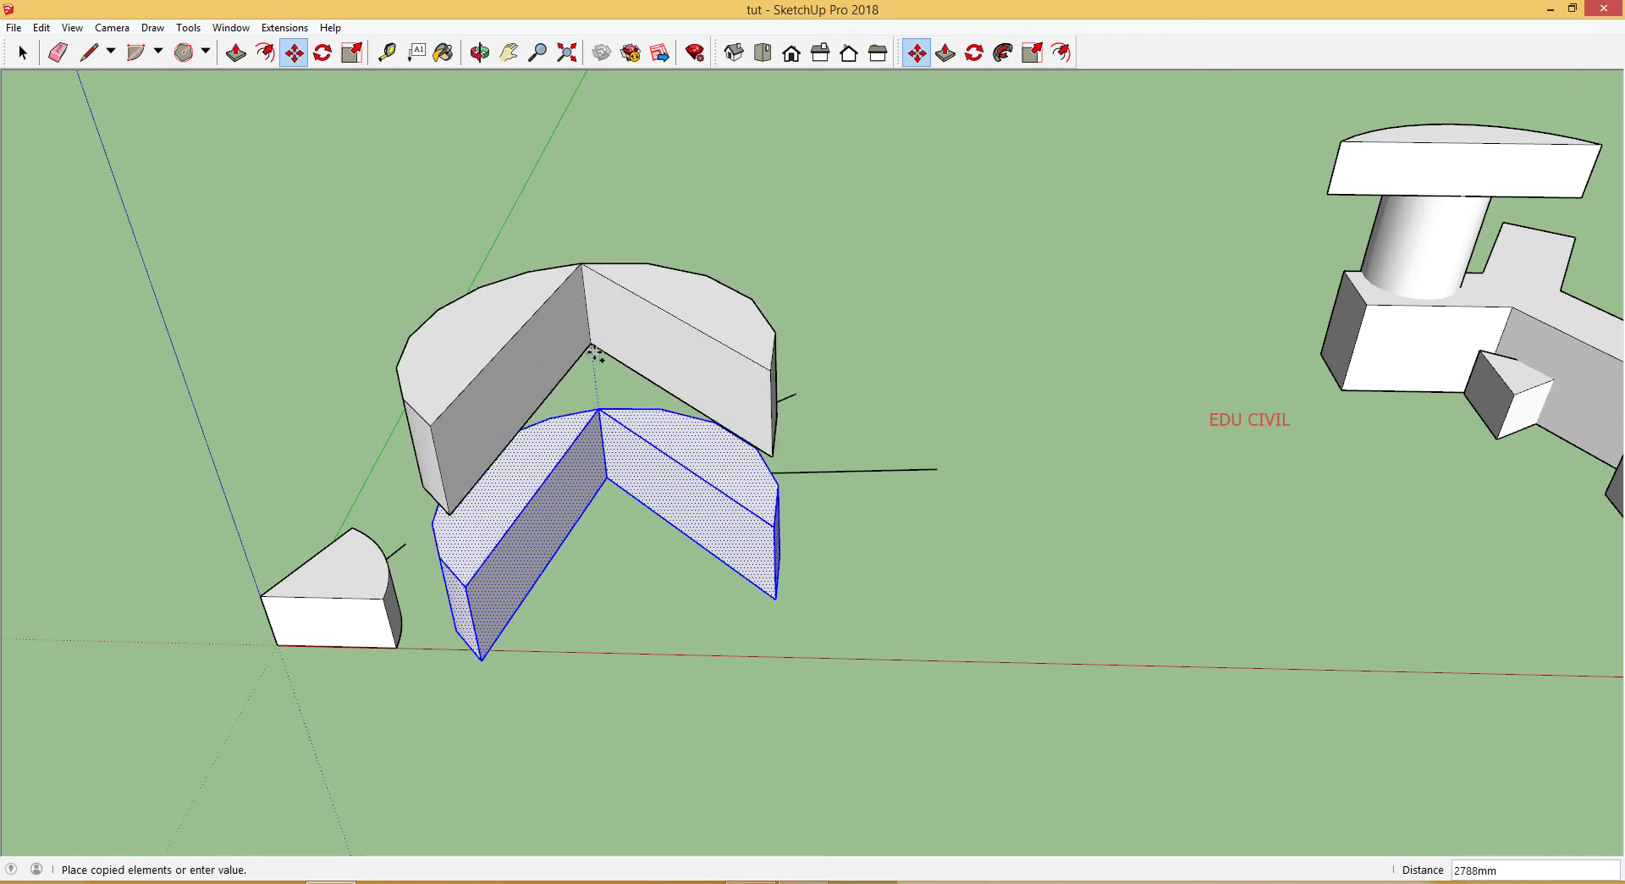
{"action": "middle_click_drag", "start_coordinate": [629, 296], "coordinate": [1034, 359]}
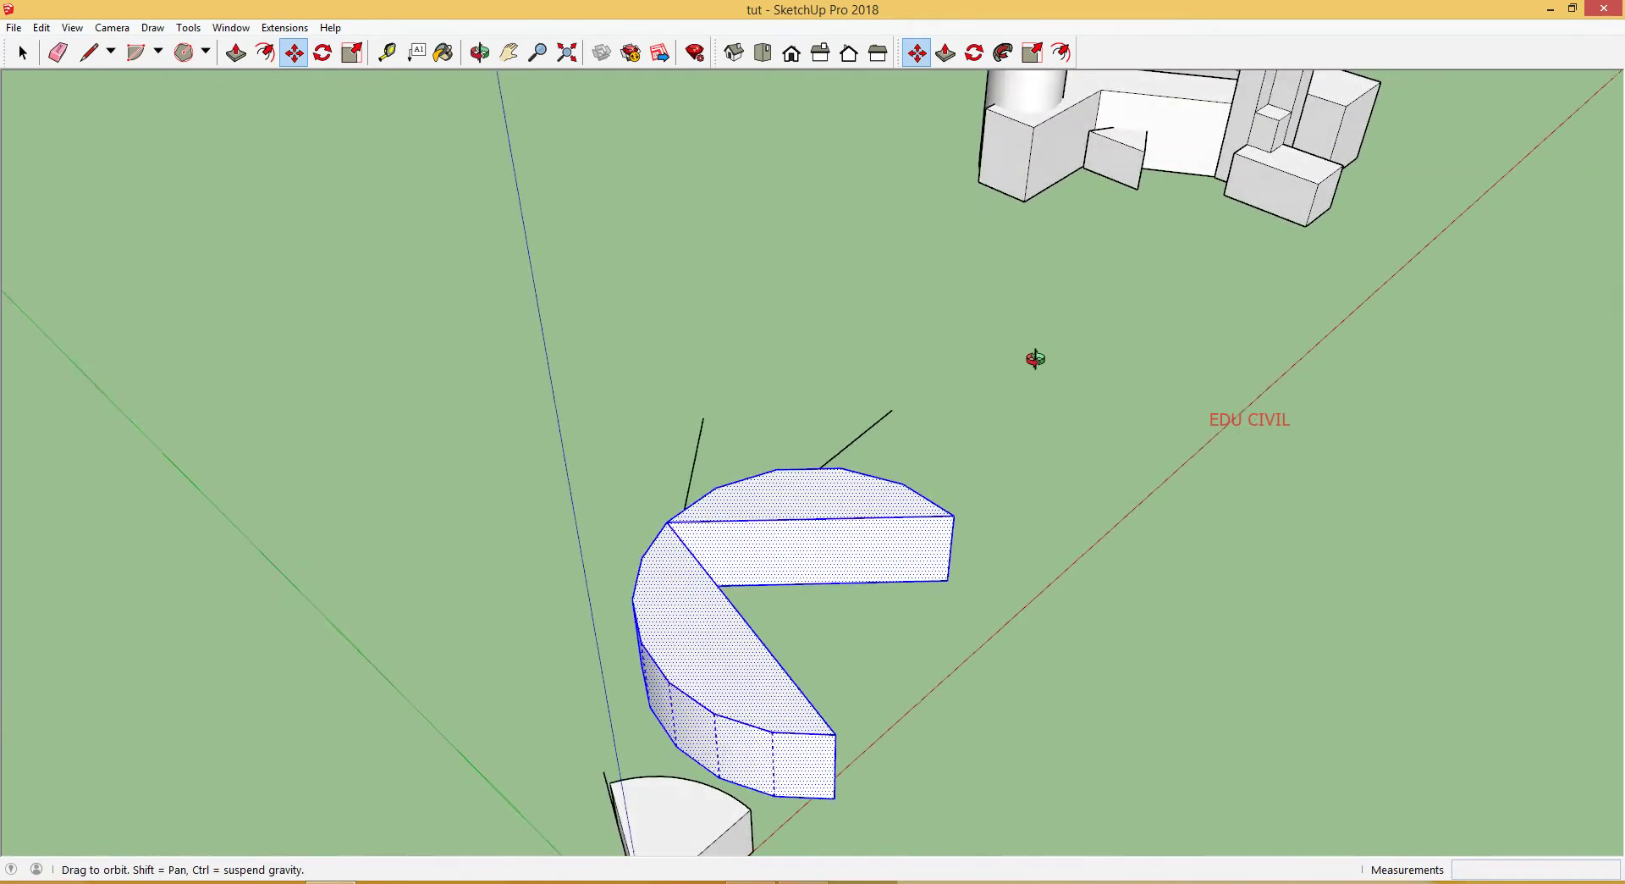
{"action": "middle_click_drag", "start_coordinate": [678, 319], "coordinate": [461, 284]}
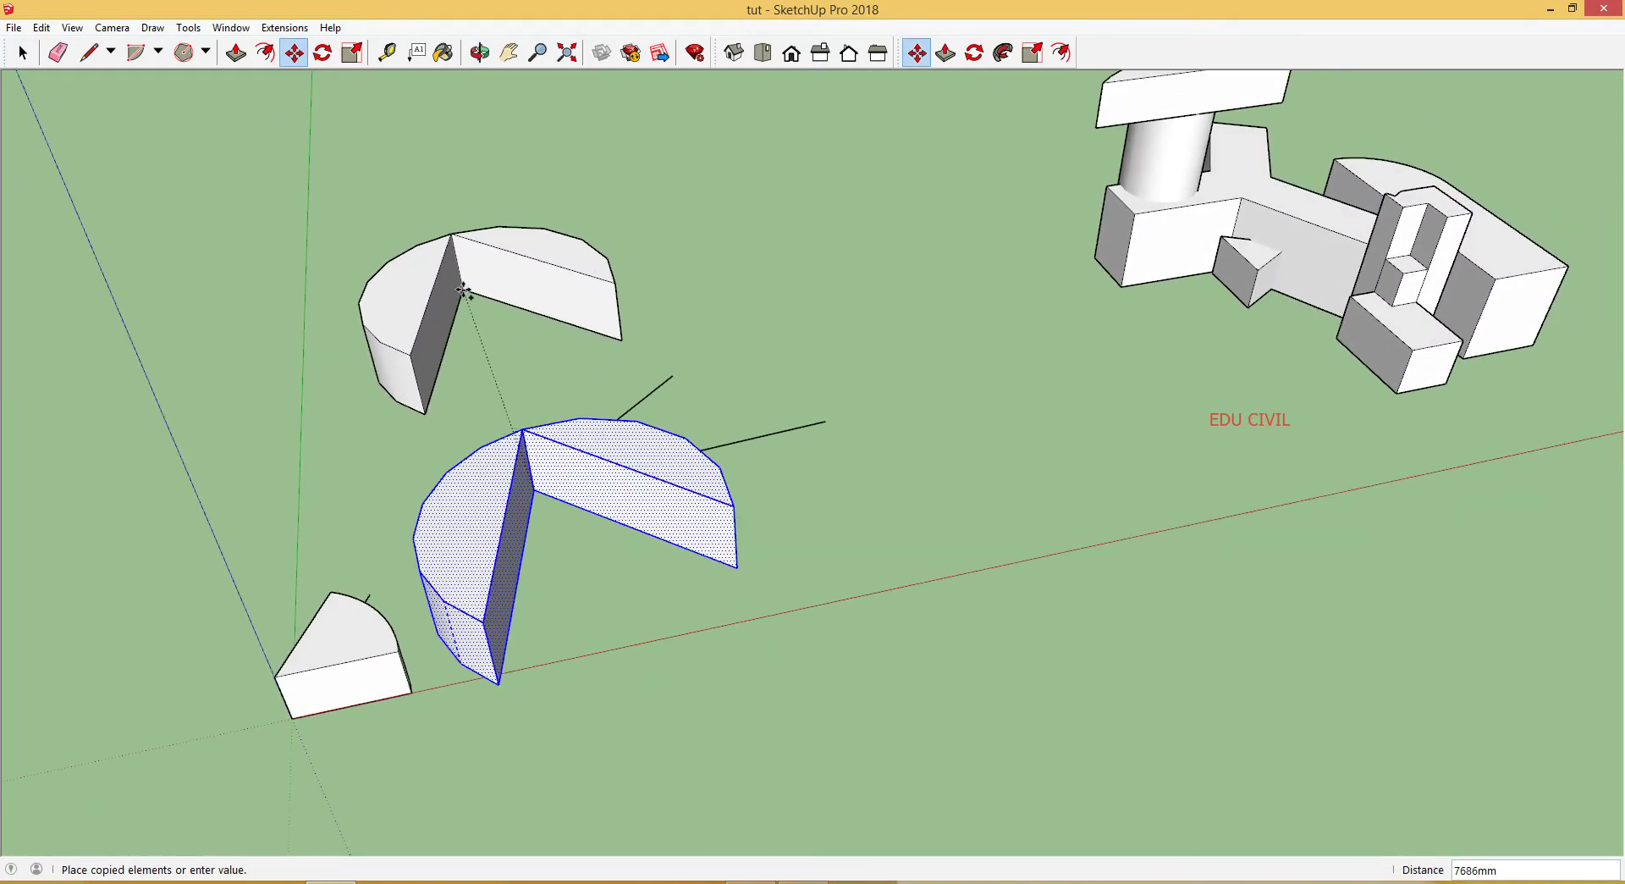
{"action": "key", "text": "ctrl"}
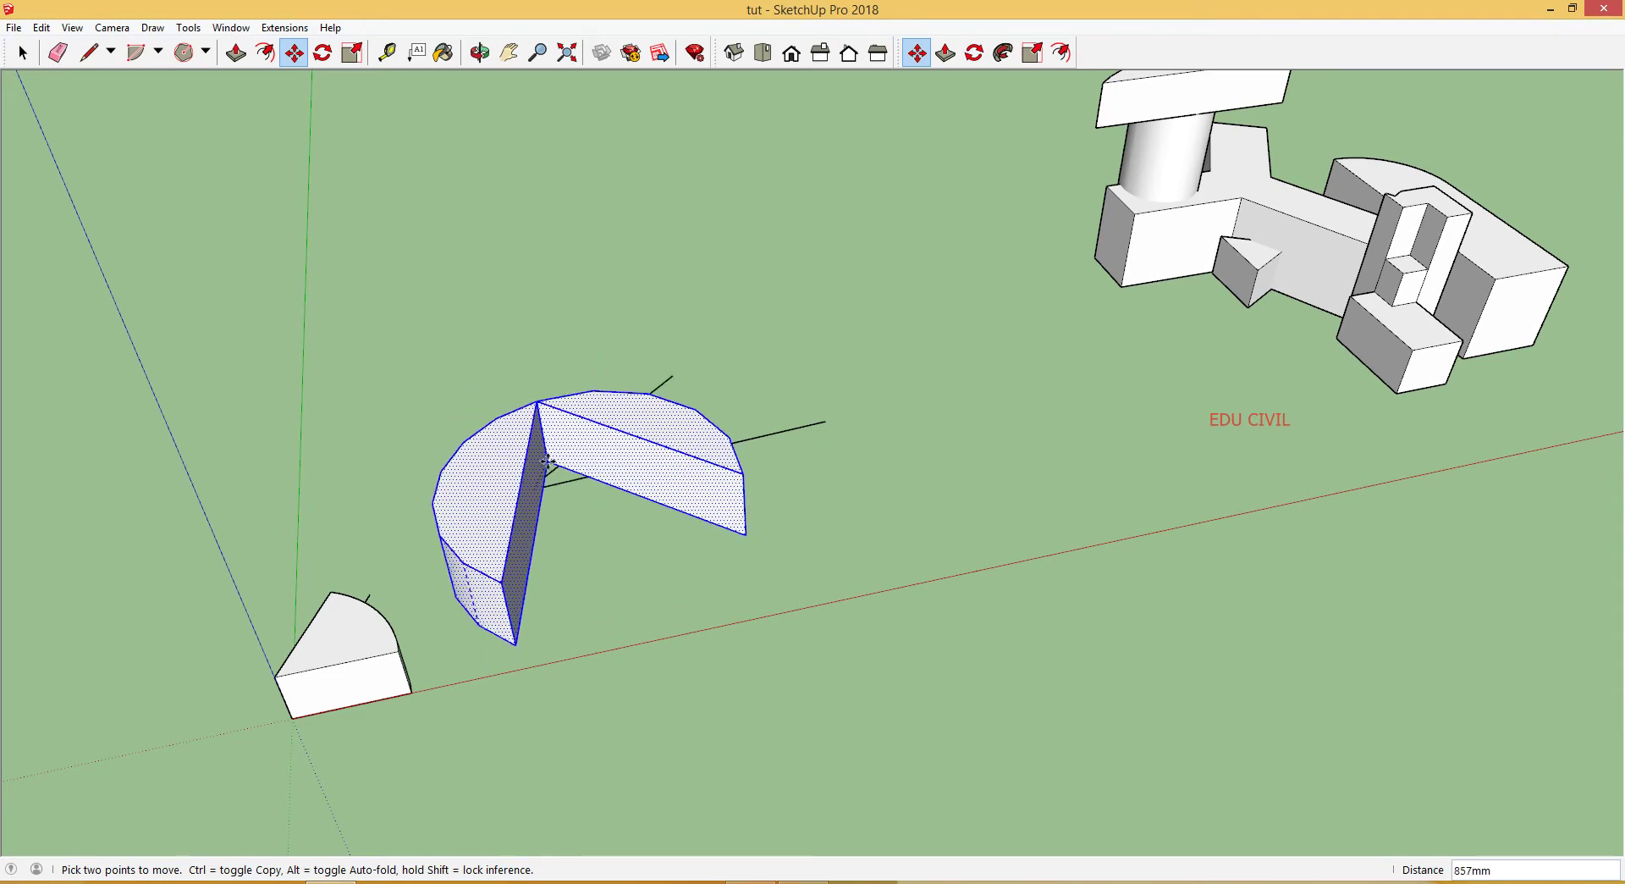
{"action": "key", "text": "ctrl"}
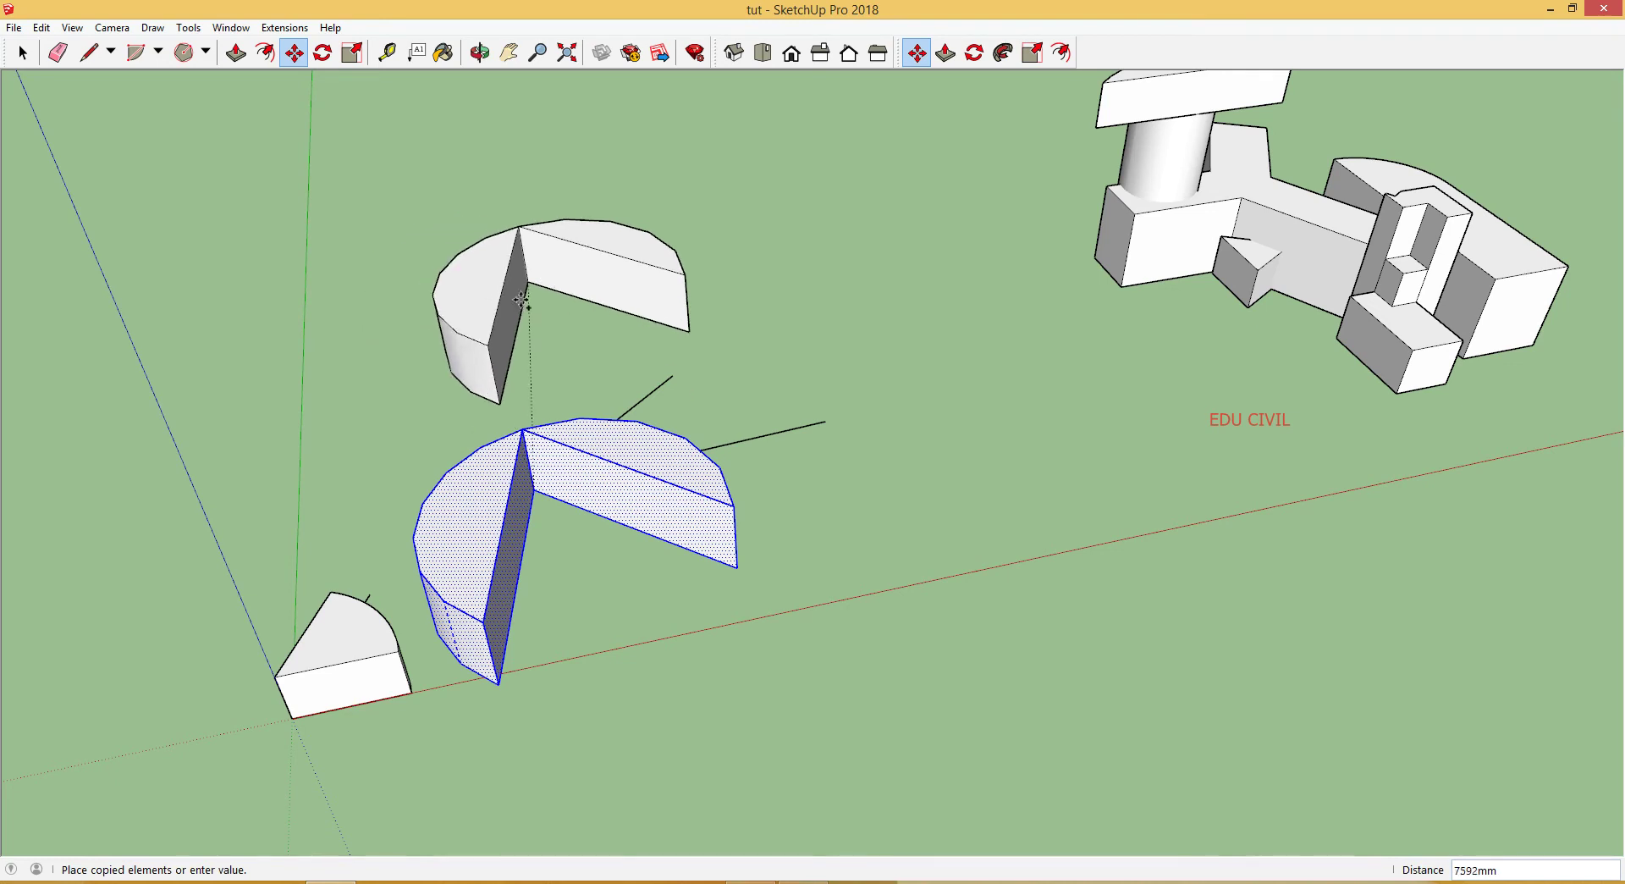
{"action": "key", "text": "Escape"}
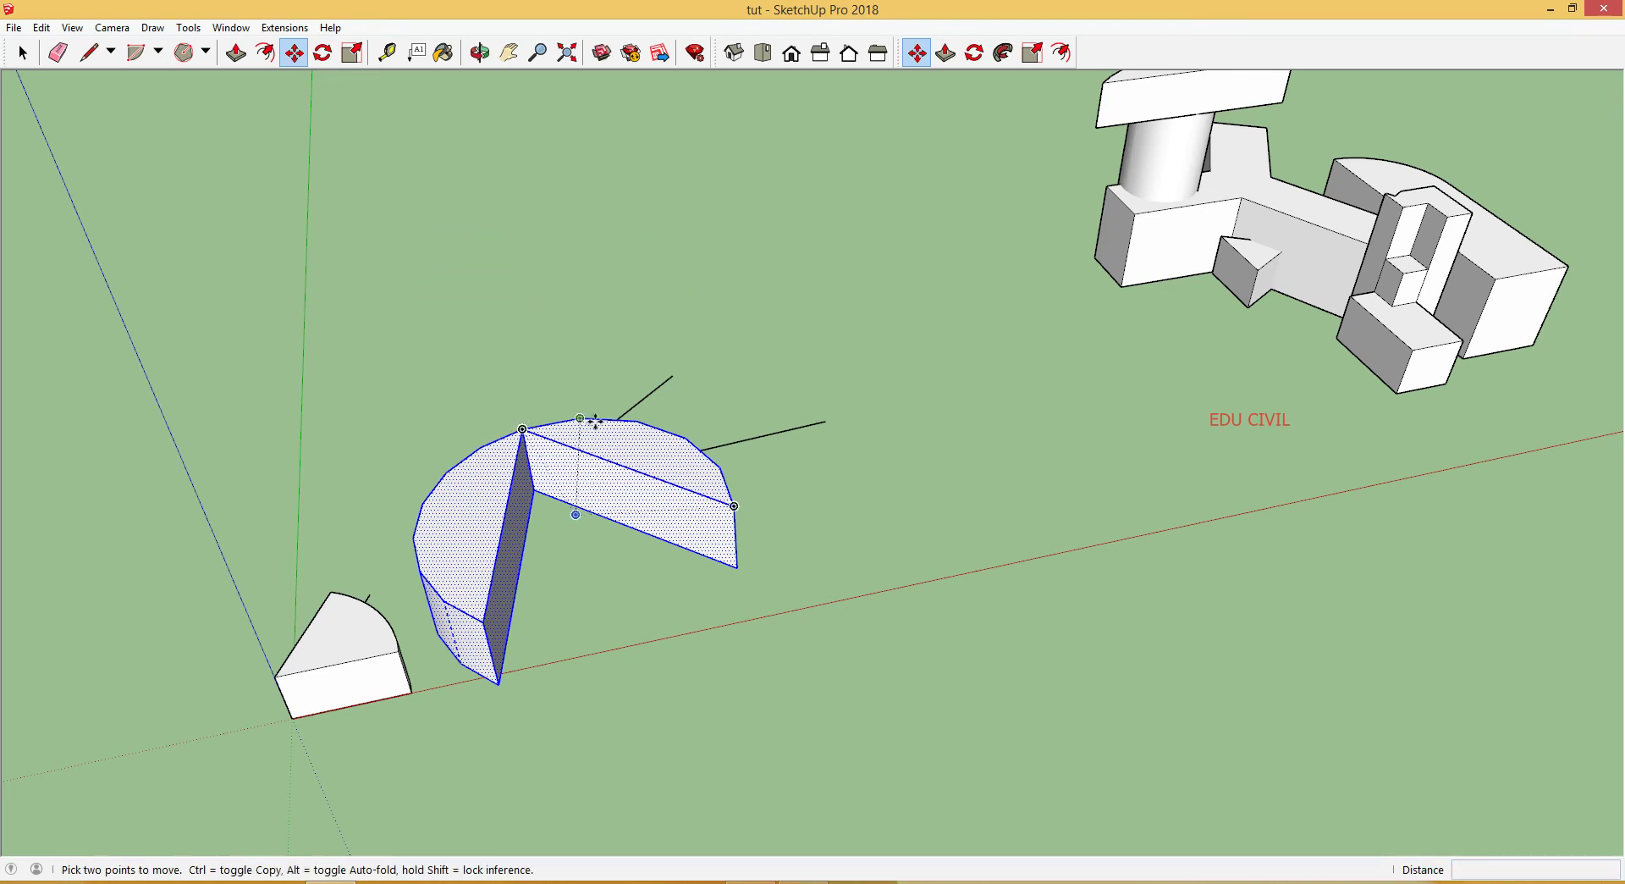
{"action": "key", "text": "Escape"}
Step: Select all geometry in the model and delete it
{"action": "scroll", "coordinate": [689, 436], "scroll_direction": "down", "scroll_amount": 2}
{"action": "middle_click_drag", "start_coordinate": [803, 480], "coordinate": [753, 529]}
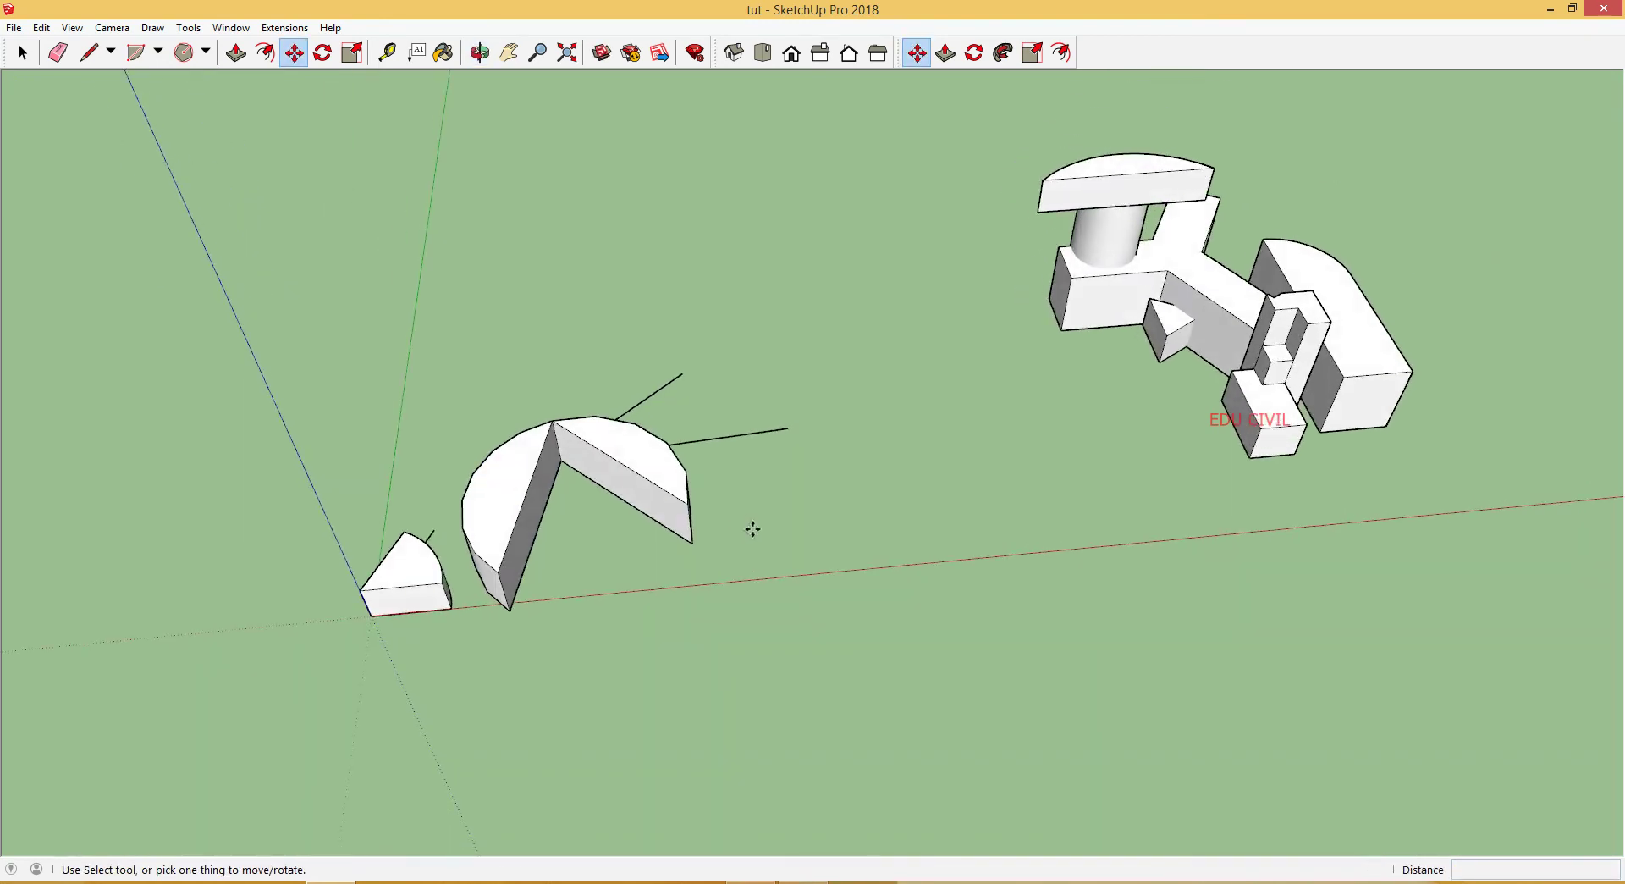
{"action": "key", "text": "ctrl+a"}
{"action": "key", "text": "Delete"}
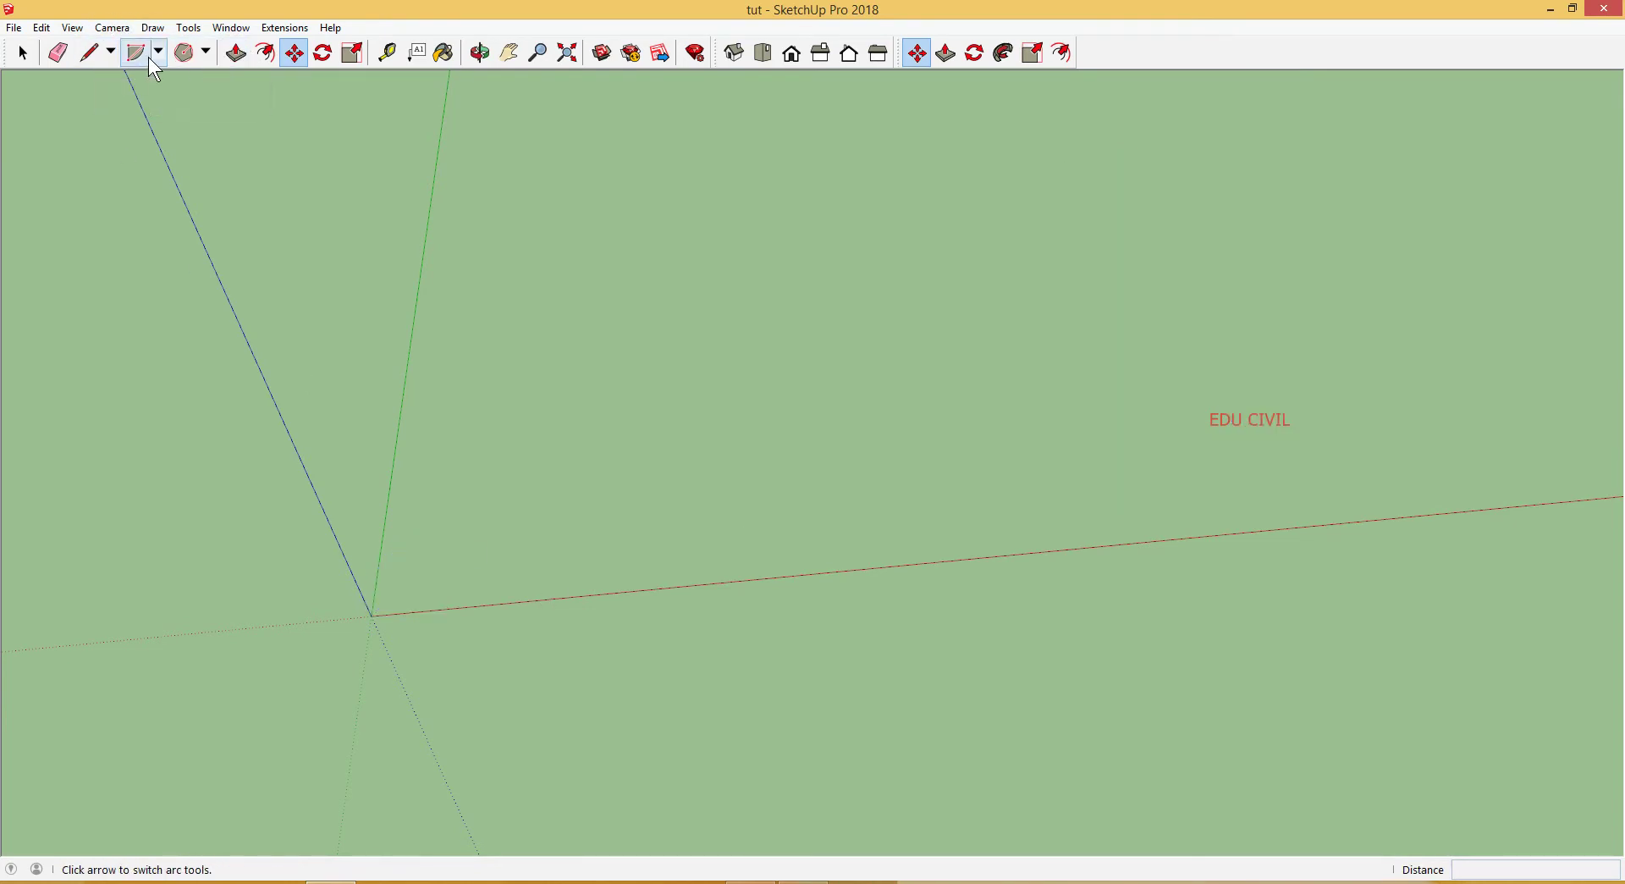
Step: Draw a 500 by 500 mm rectangle on the ground plane with its first corner at the origin
{"action": "key", "text": "r"}
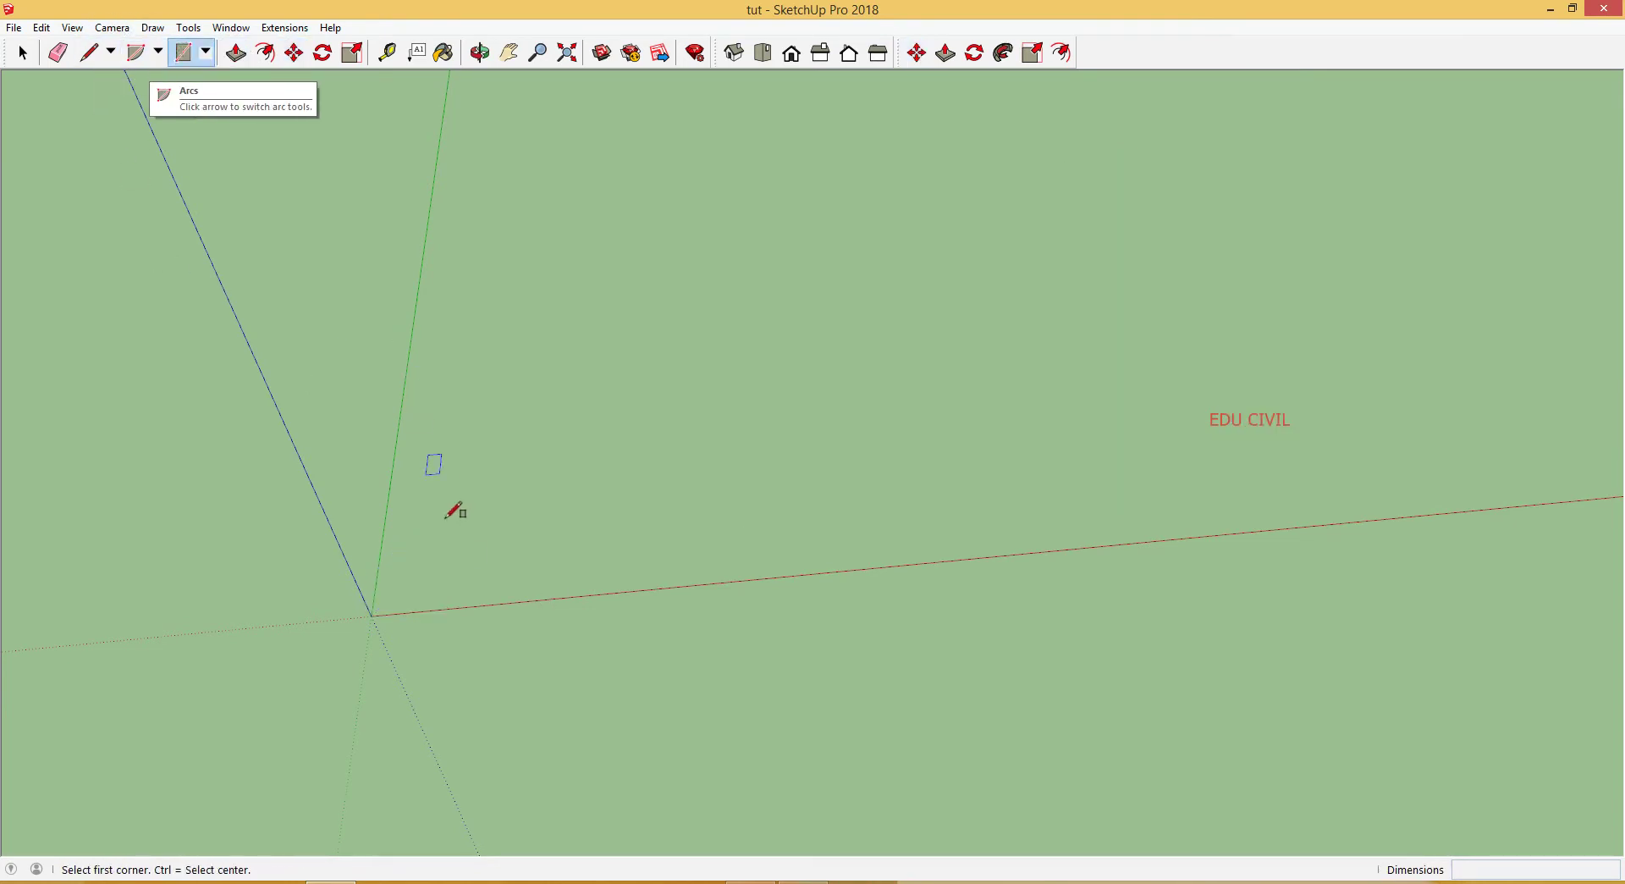
{"action": "left_click", "coordinate": [370, 616]}
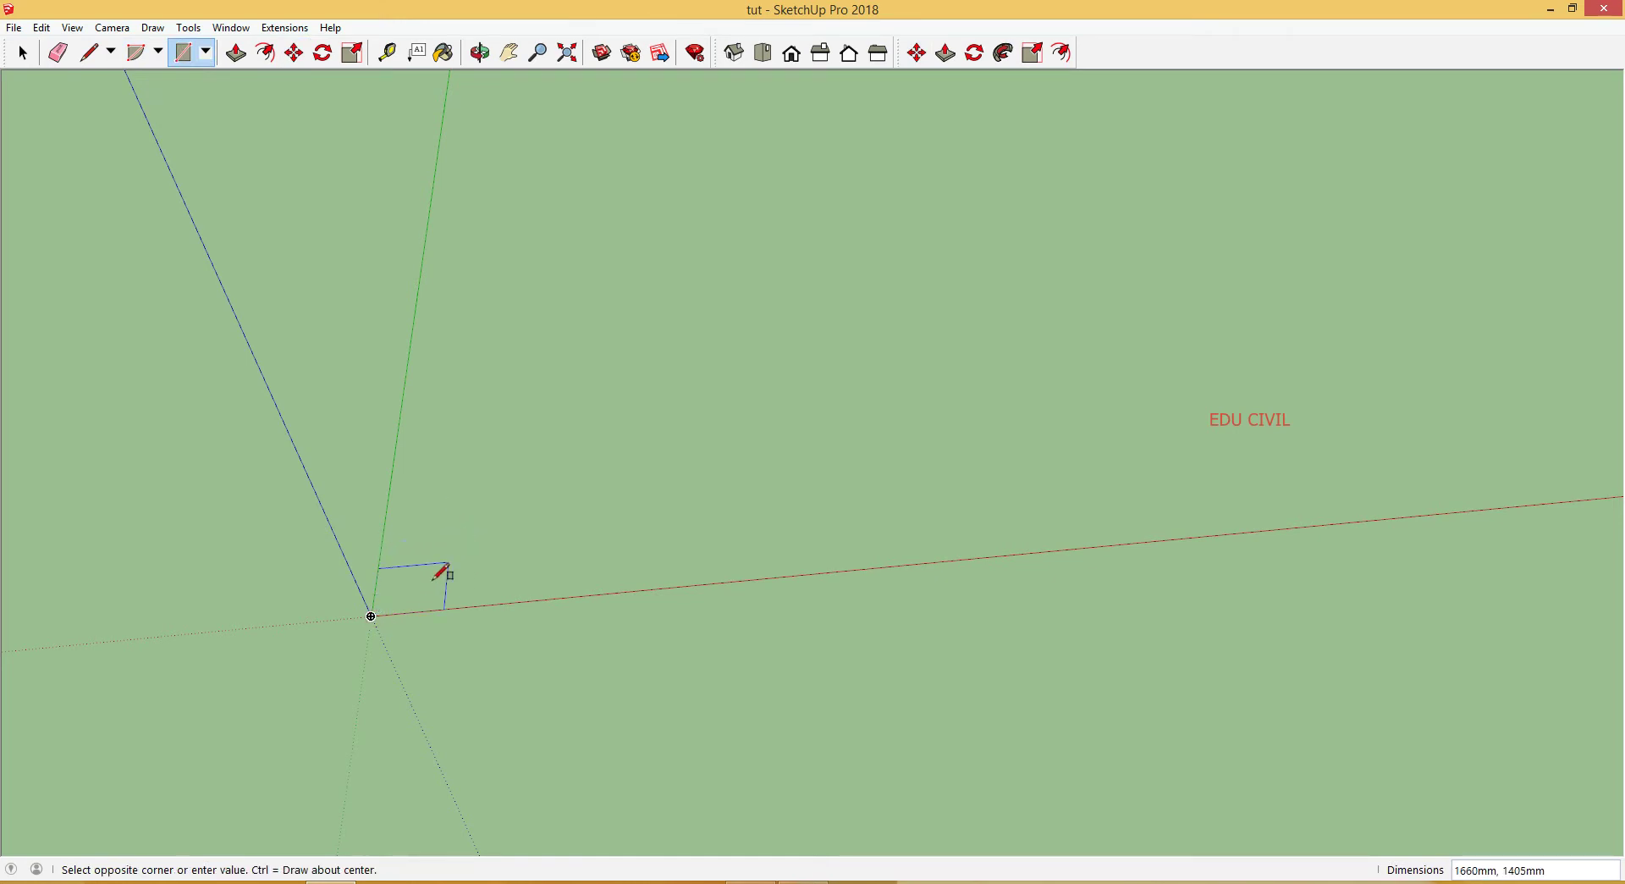
{"action": "scroll", "coordinate": [372, 618], "scroll_direction": "up", "scroll_amount": 2}
{"action": "scroll", "coordinate": [410, 562], "scroll_direction": "up", "scroll_amount": 5}
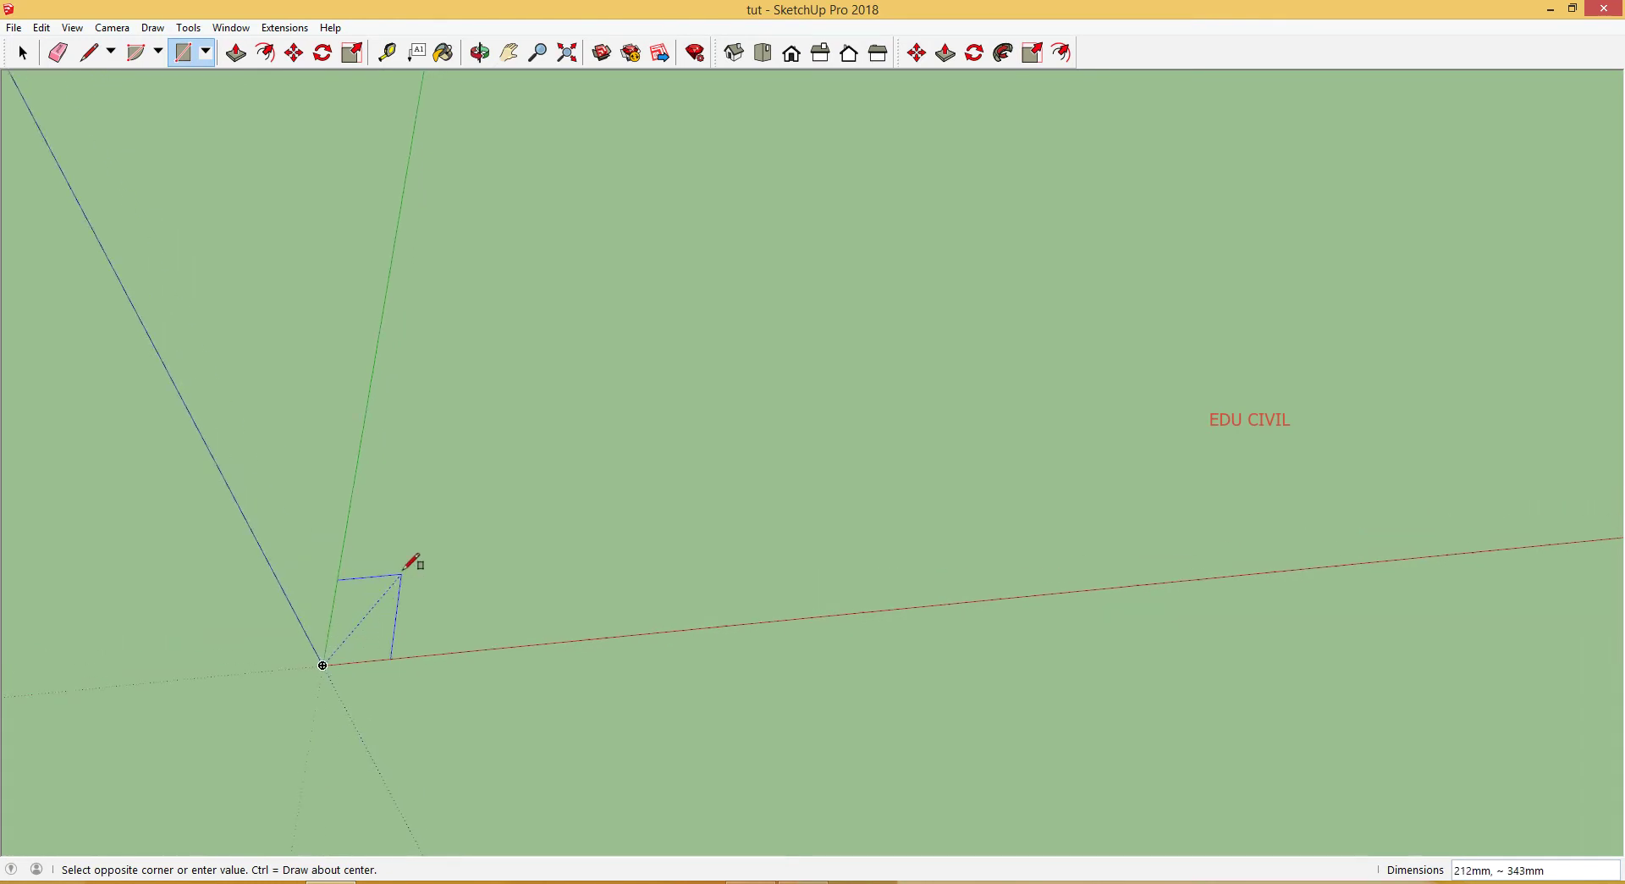
{"action": "middle_click_drag", "start_coordinate": [410, 592], "coordinate": [474, 554]}
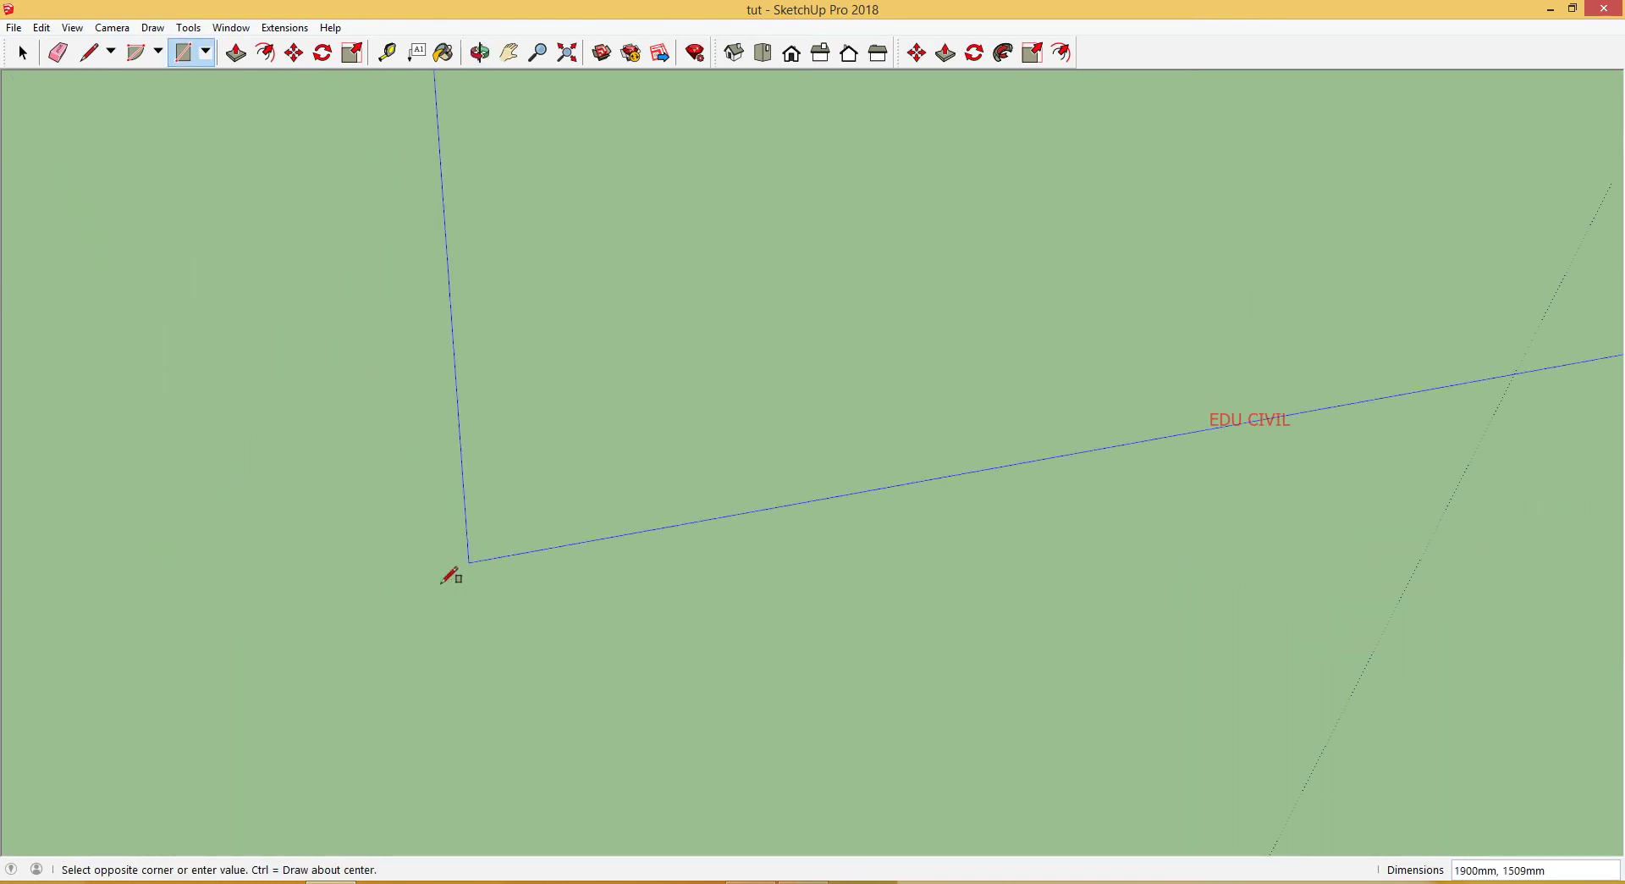
{"action": "scroll", "coordinate": [427, 575], "scroll_direction": "down", "scroll_amount": 8}
{"action": "middle_click_drag", "start_coordinate": [645, 339], "coordinate": [791, 279]}
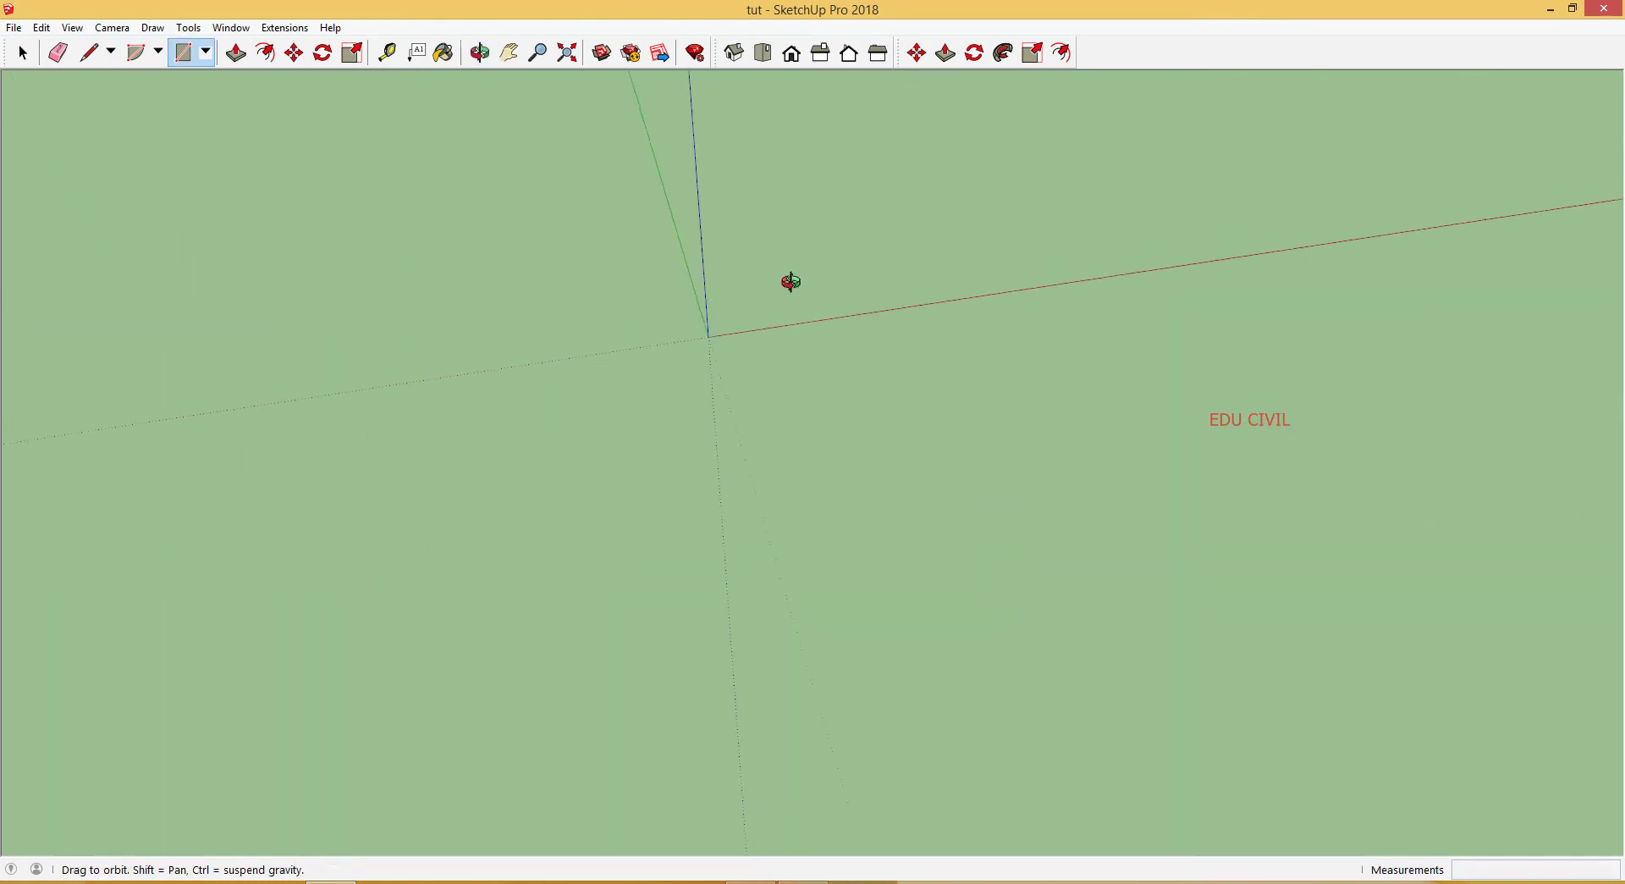
{"action": "scroll", "coordinate": [737, 319], "scroll_direction": "up", "scroll_amount": 4}
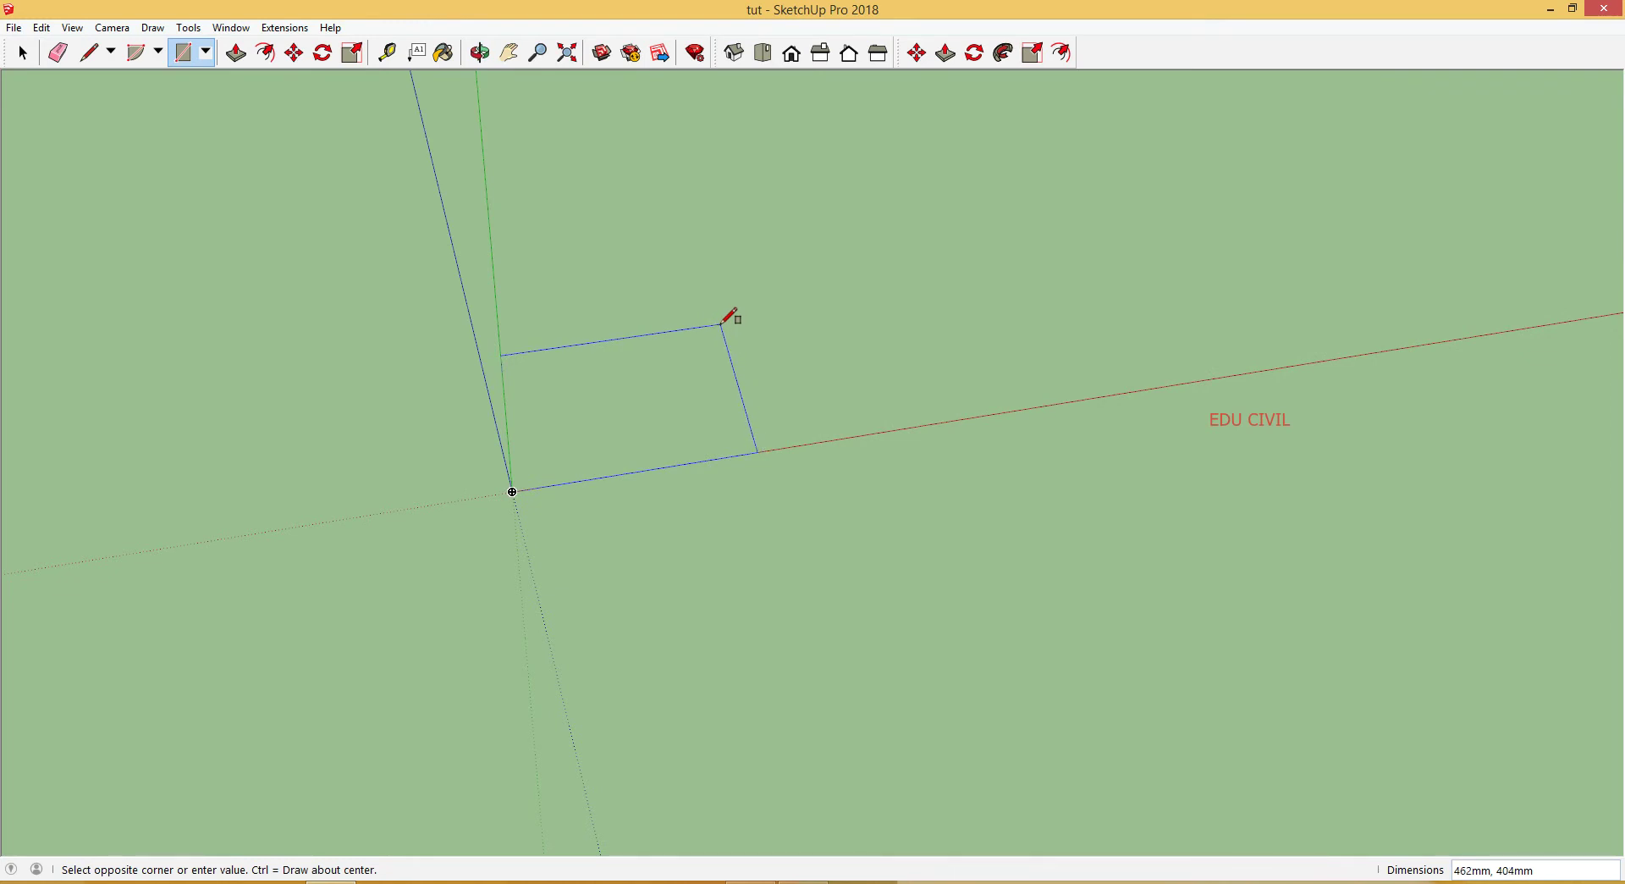
{"action": "type", "text": "500,500"}
{"action": "key", "text": "Return"}
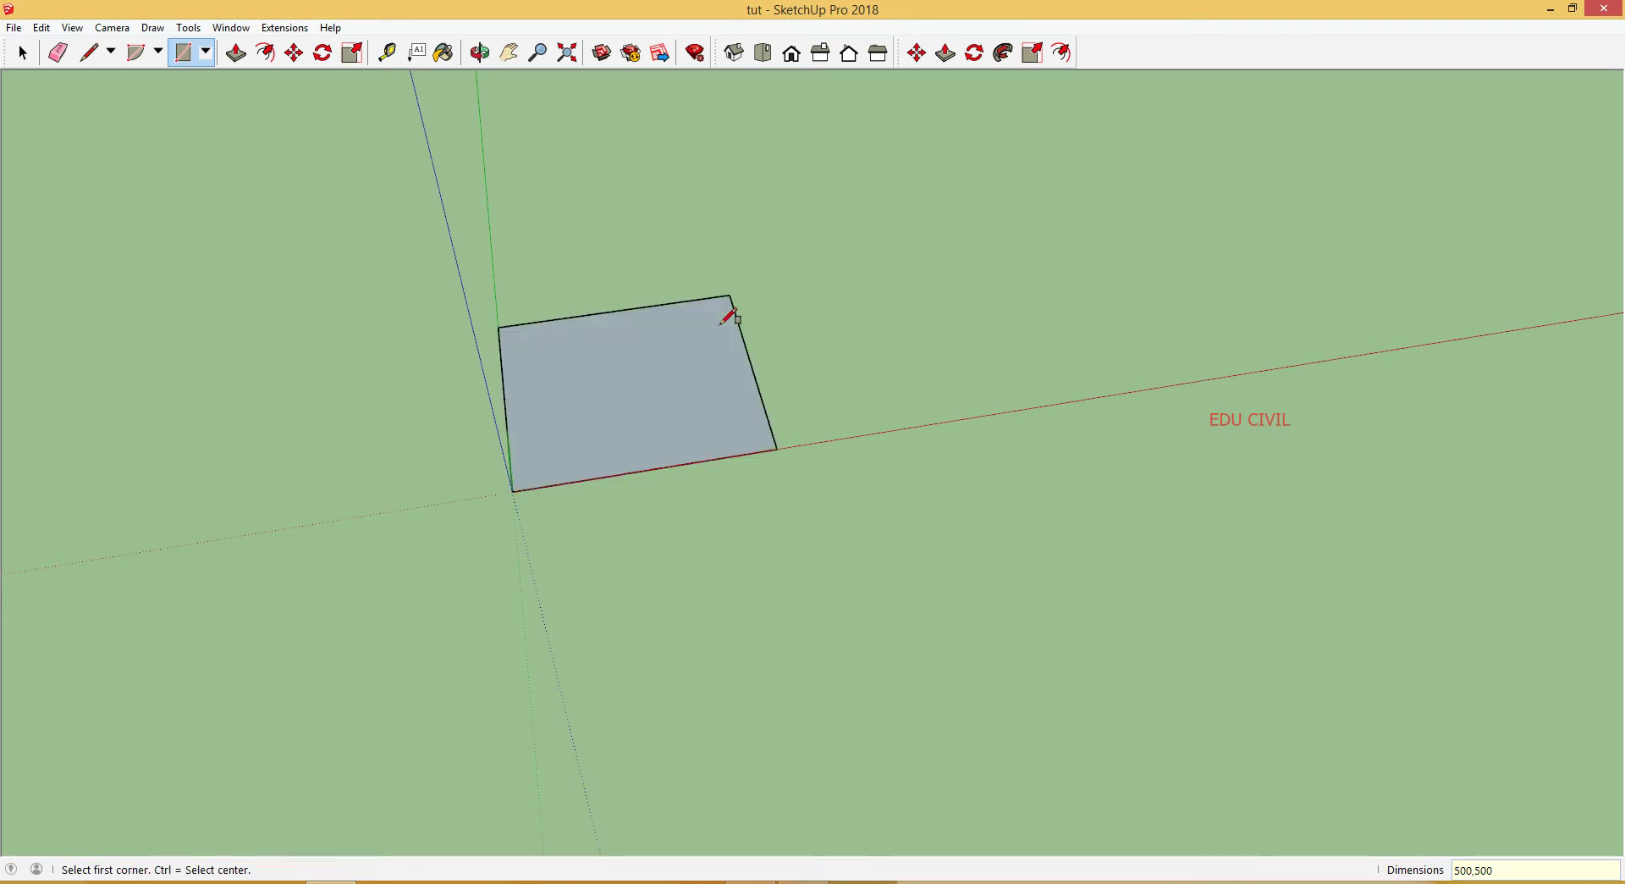
Step: Push/Pull the square face up 500 mm to form a cube
{"action": "middle_click_drag", "start_coordinate": [819, 328], "coordinate": [741, 362]}
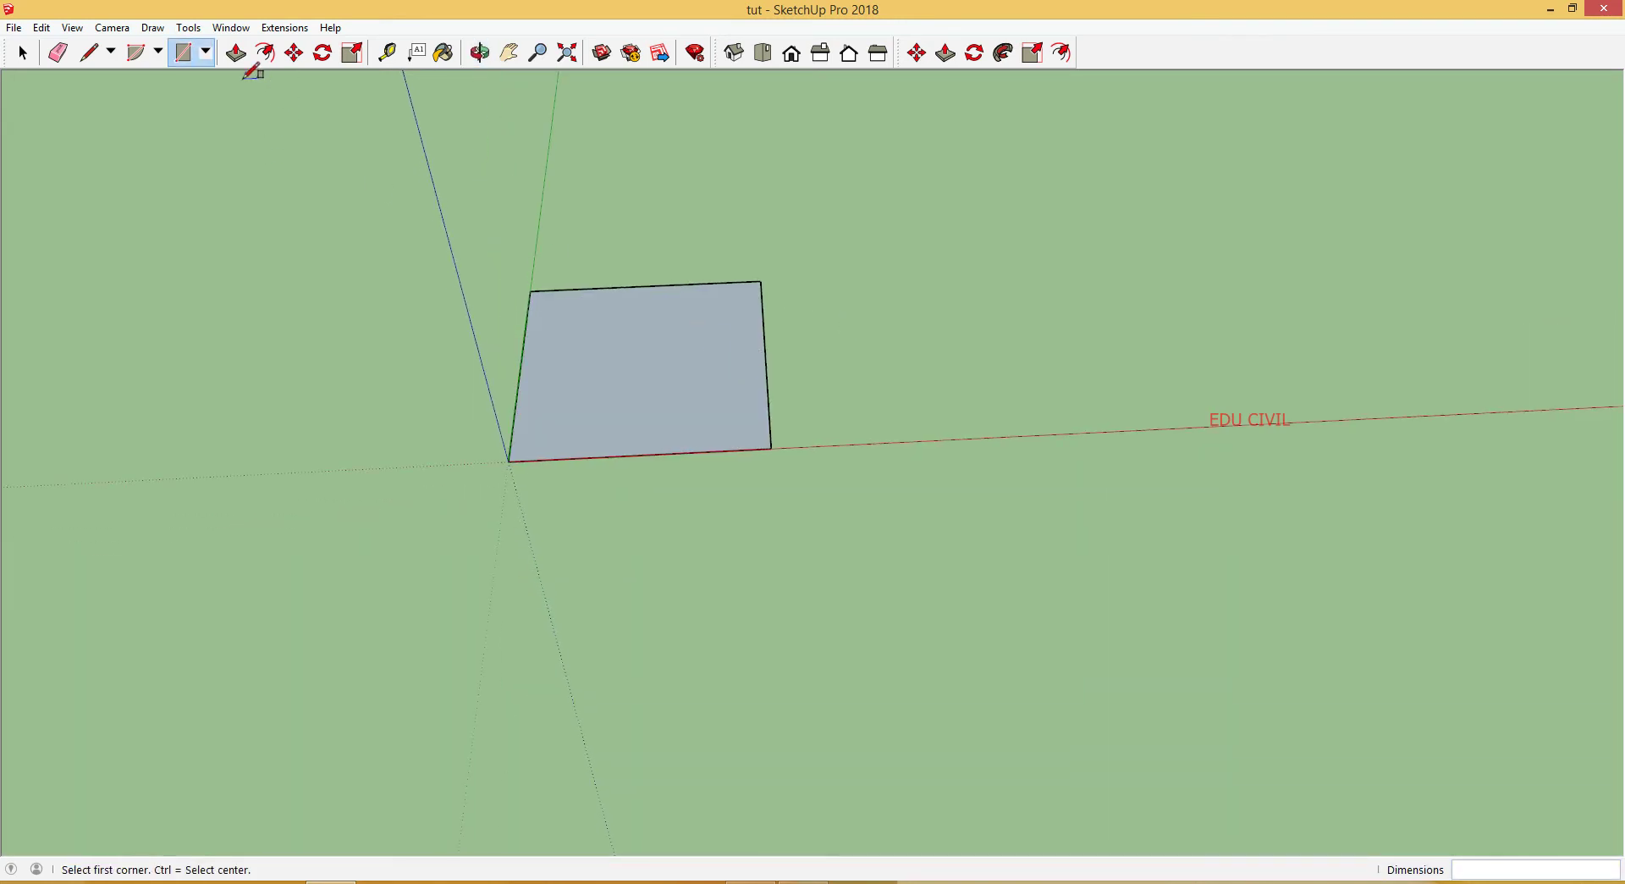
{"action": "left_click", "coordinate": [237, 54]}
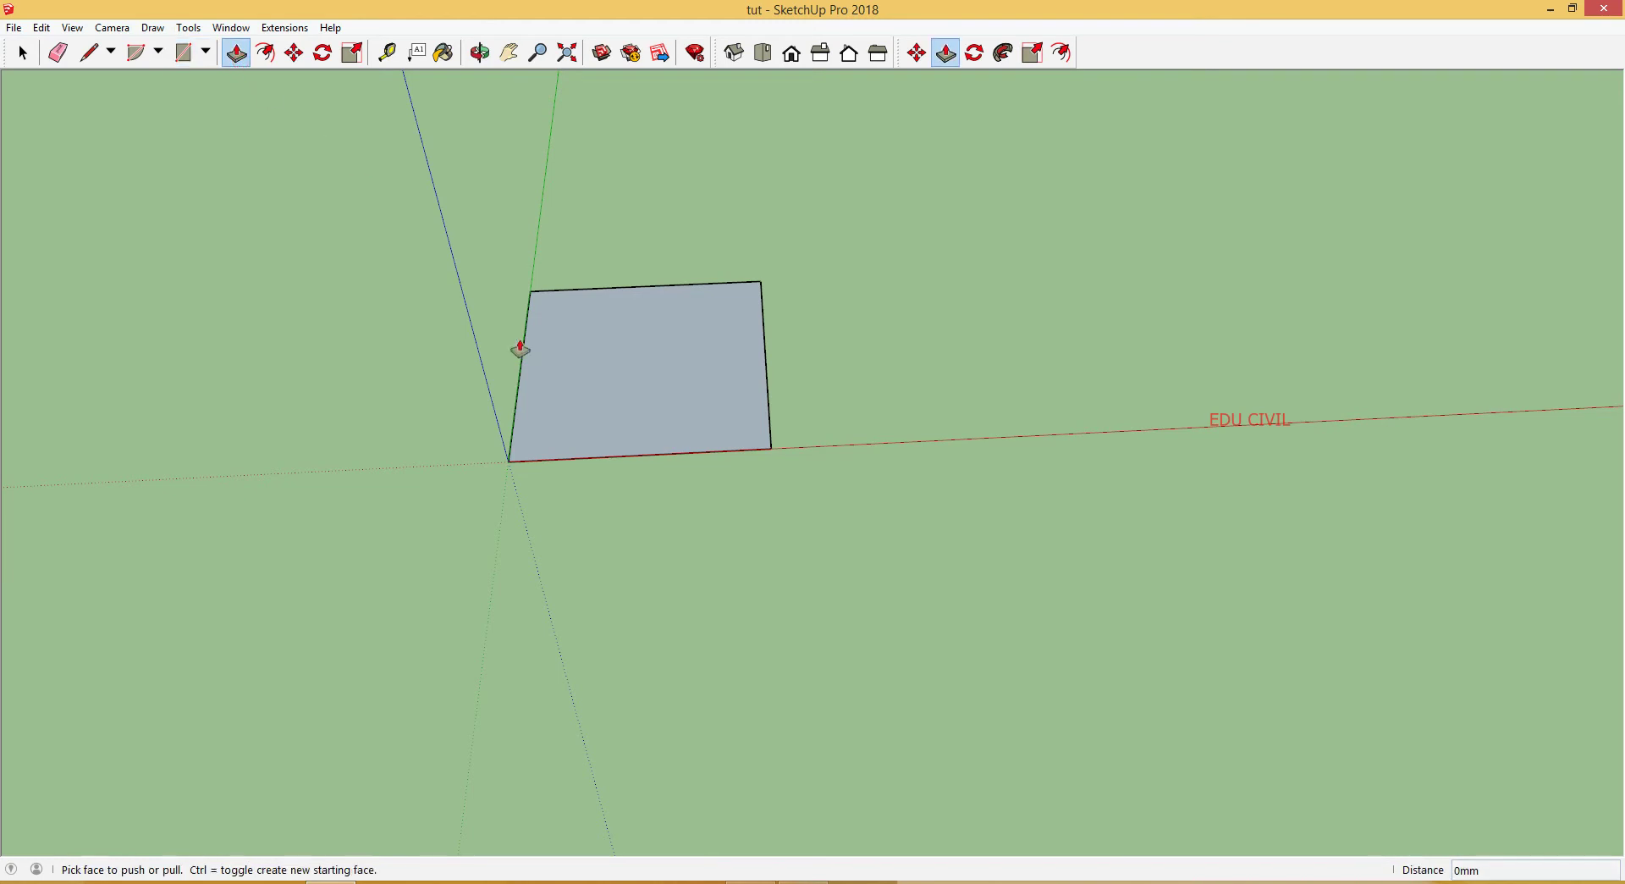
{"action": "left_click_drag", "start_coordinate": [624, 395], "coordinate": [603, 241]}
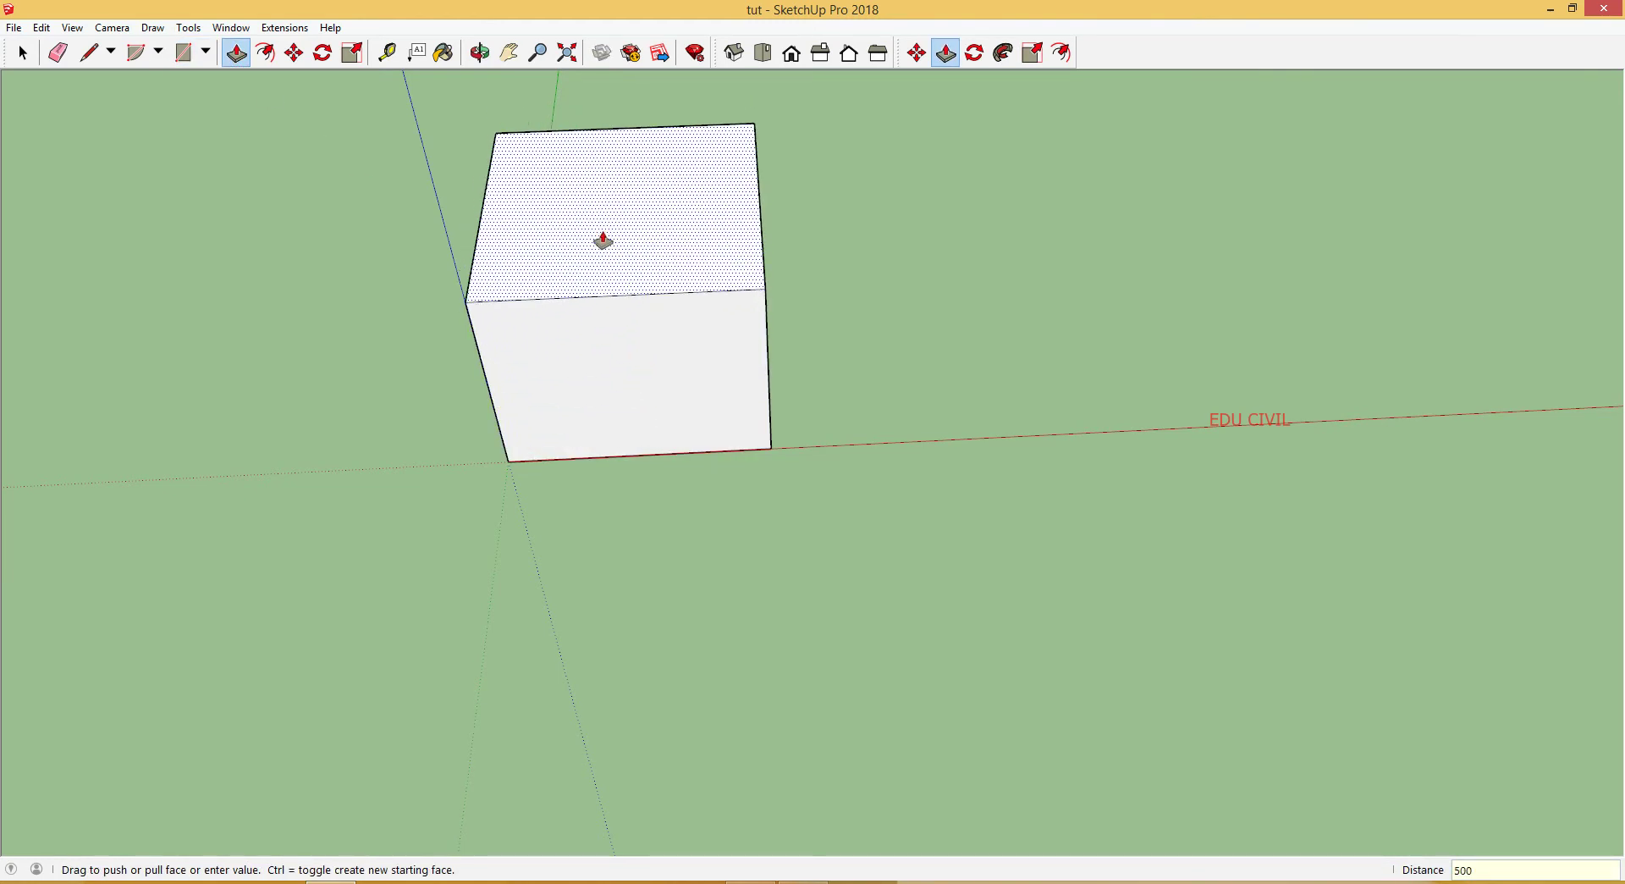
{"action": "key", "text": "Return"}
{"action": "middle_click_drag", "start_coordinate": [1056, 315], "coordinate": [985, 463]}
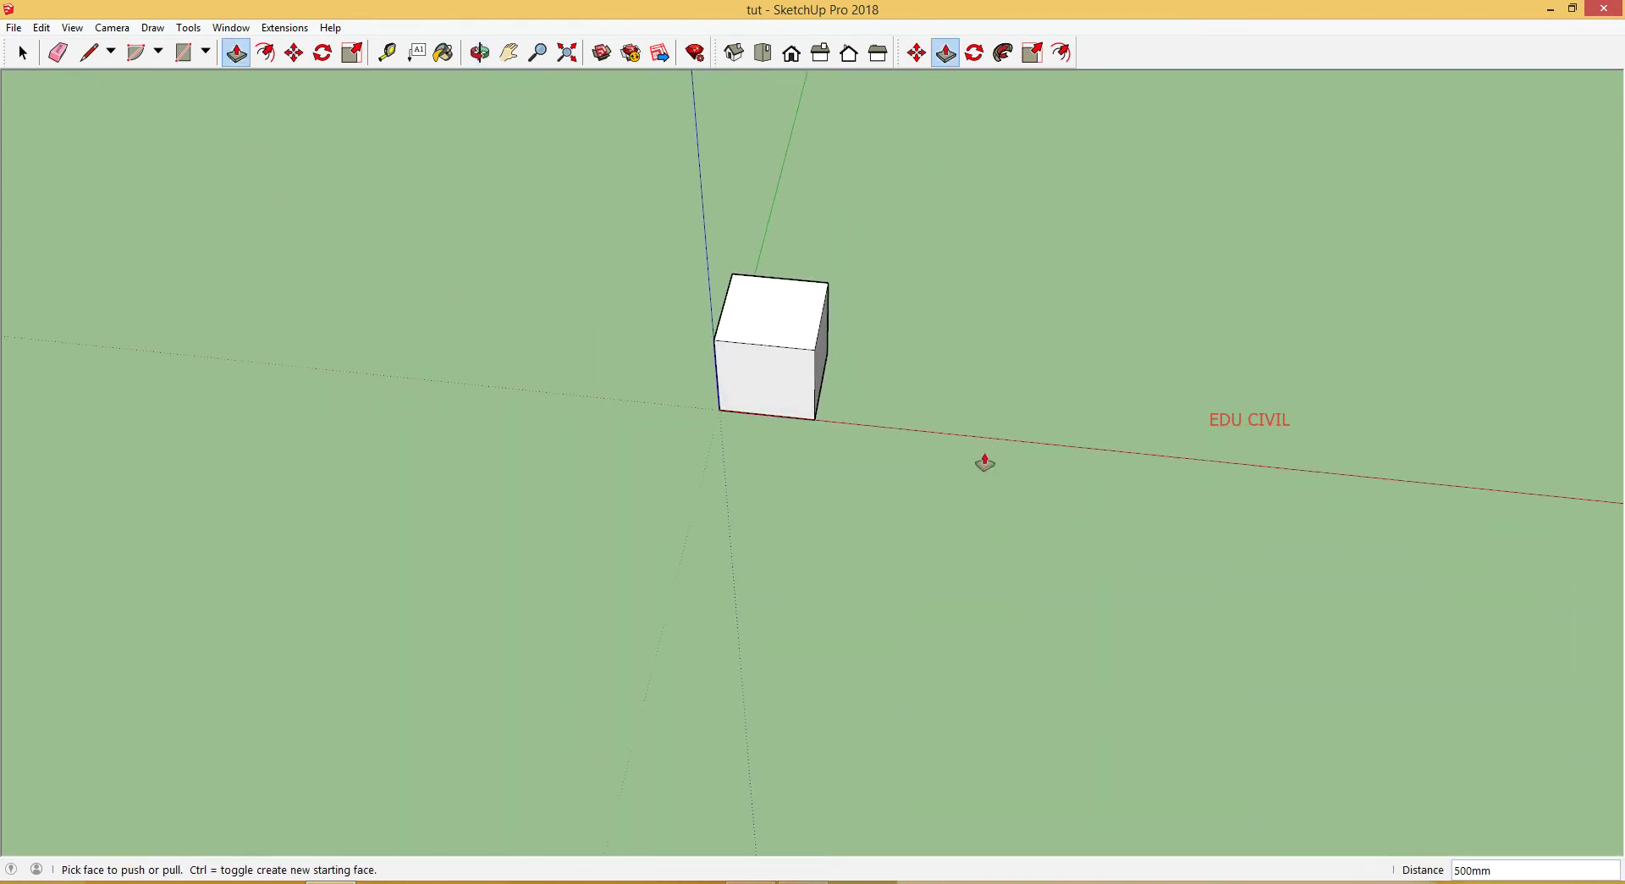
{"action": "key", "text": "space"}
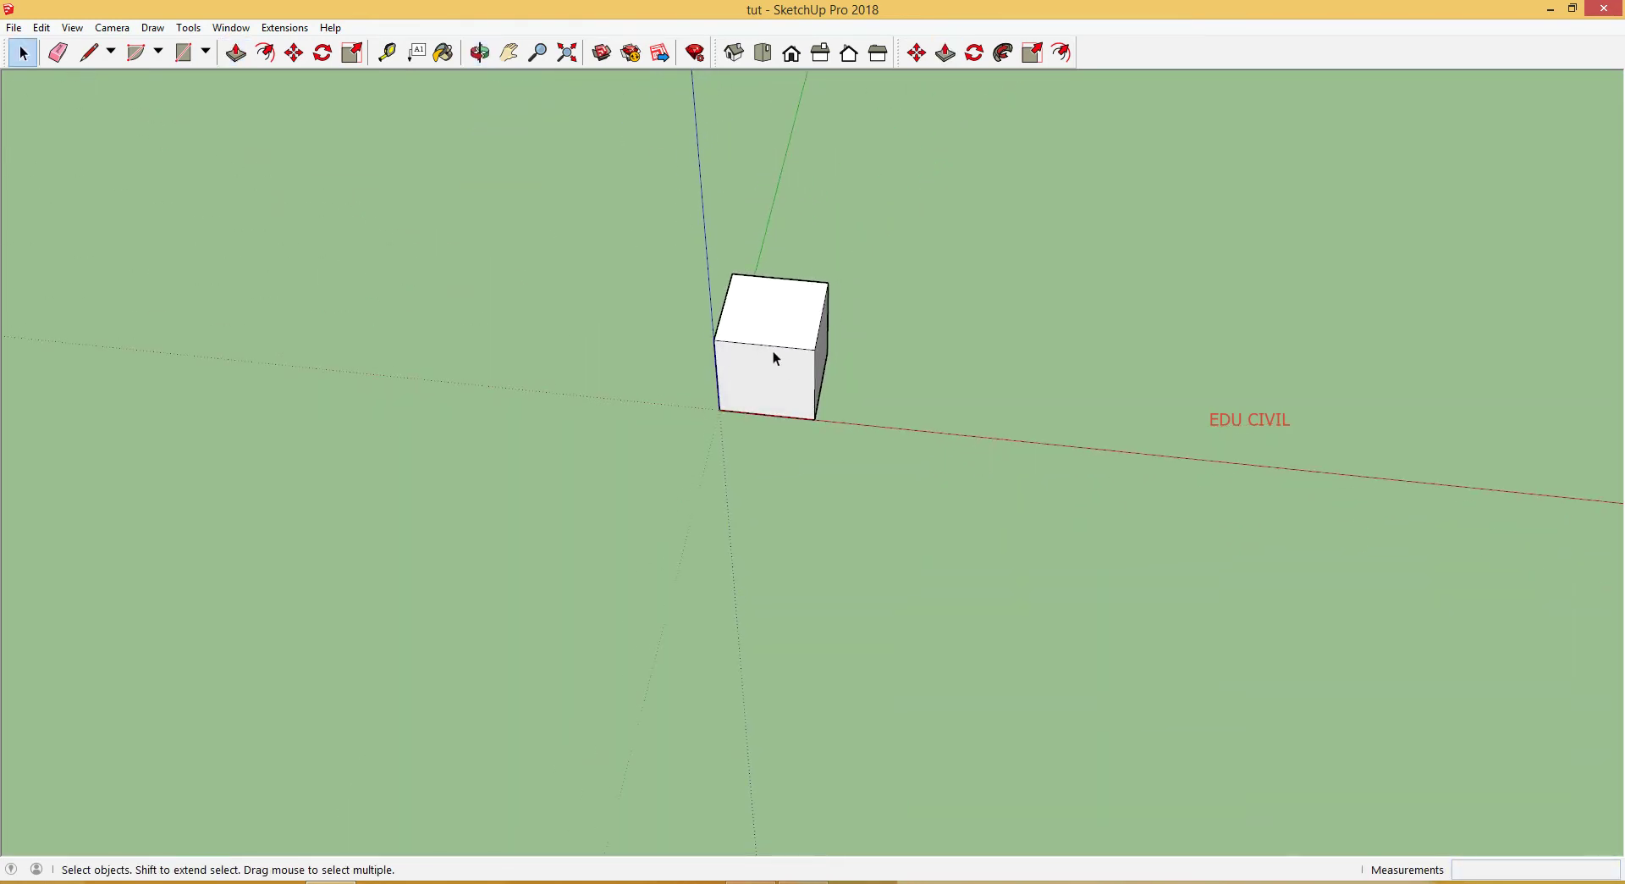
{"action": "scroll", "coordinate": [761, 316], "scroll_direction": "up", "scroll_amount": 2}
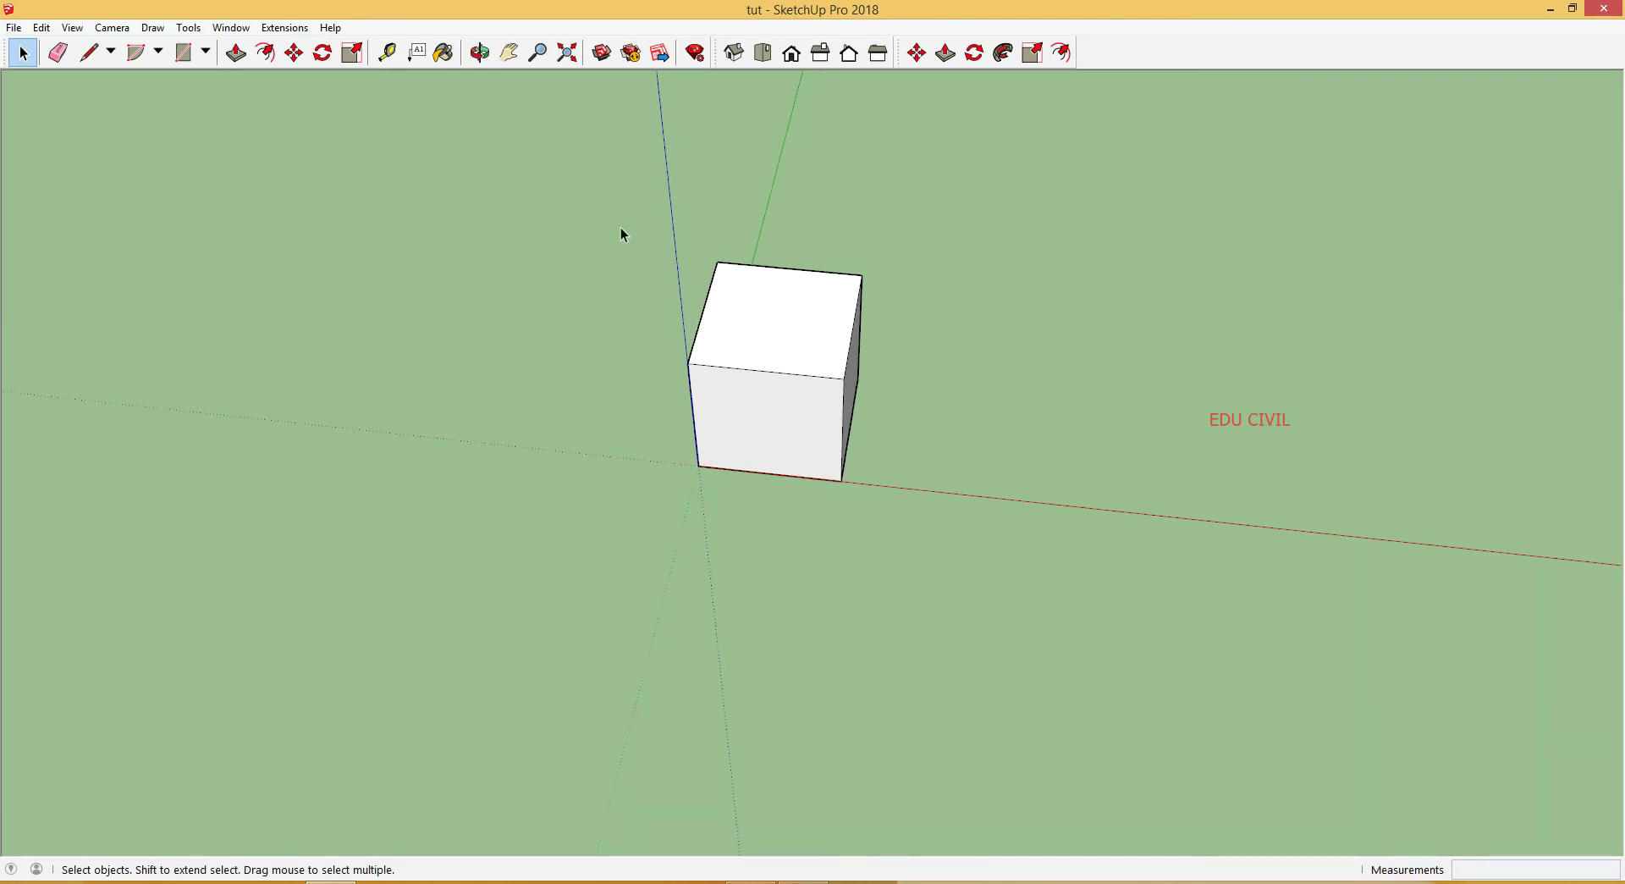
{"action": "scroll", "coordinate": [530, 370], "scroll_direction": "down", "scroll_amount": 1}
{"action": "scroll", "coordinate": [595, 449], "scroll_direction": "down", "scroll_amount": 2}
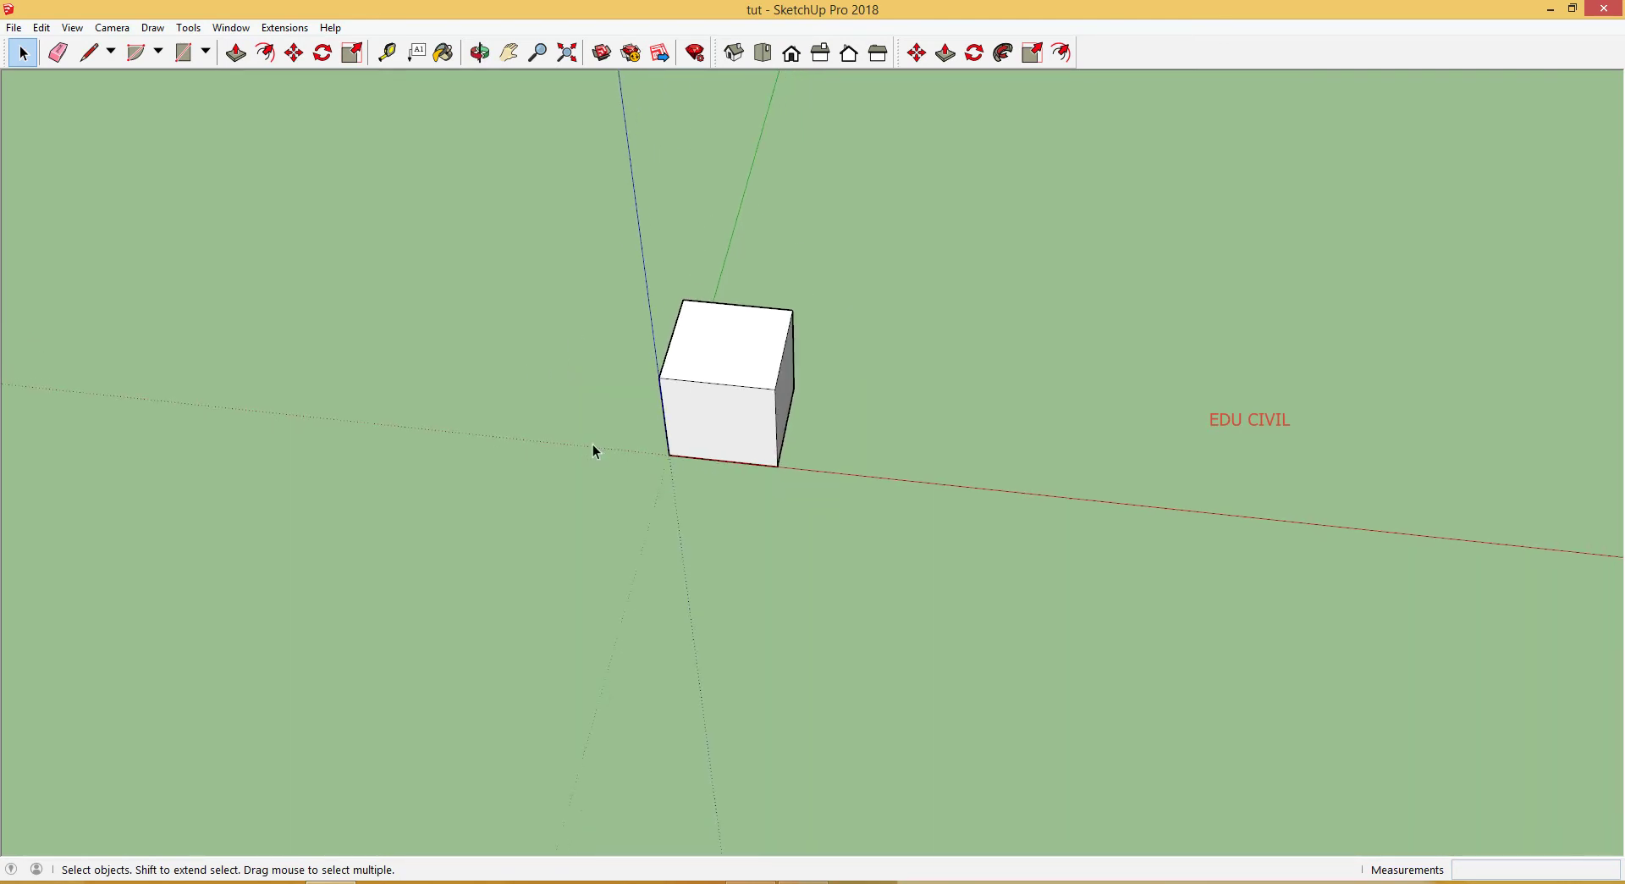
{"action": "middle_click_drag", "start_coordinate": [595, 448], "coordinate": [635, 440]}
{"action": "left_click_drag", "start_coordinate": [601, 288], "coordinate": [850, 555]}
{"action": "key", "text": "m"}
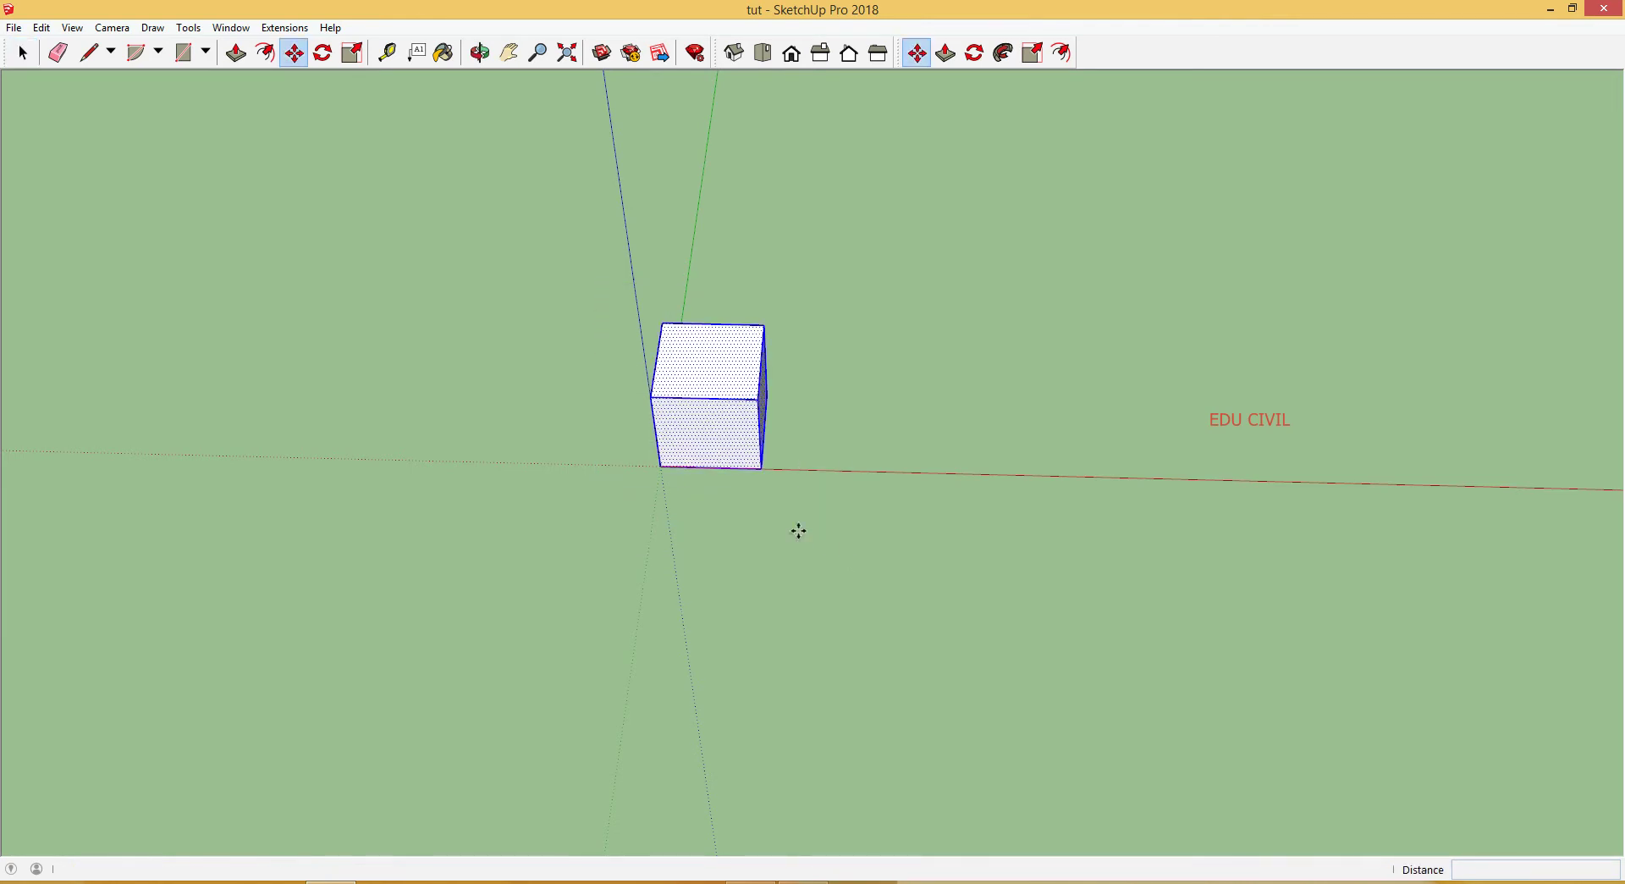
{"action": "left_click", "coordinate": [659, 468]}
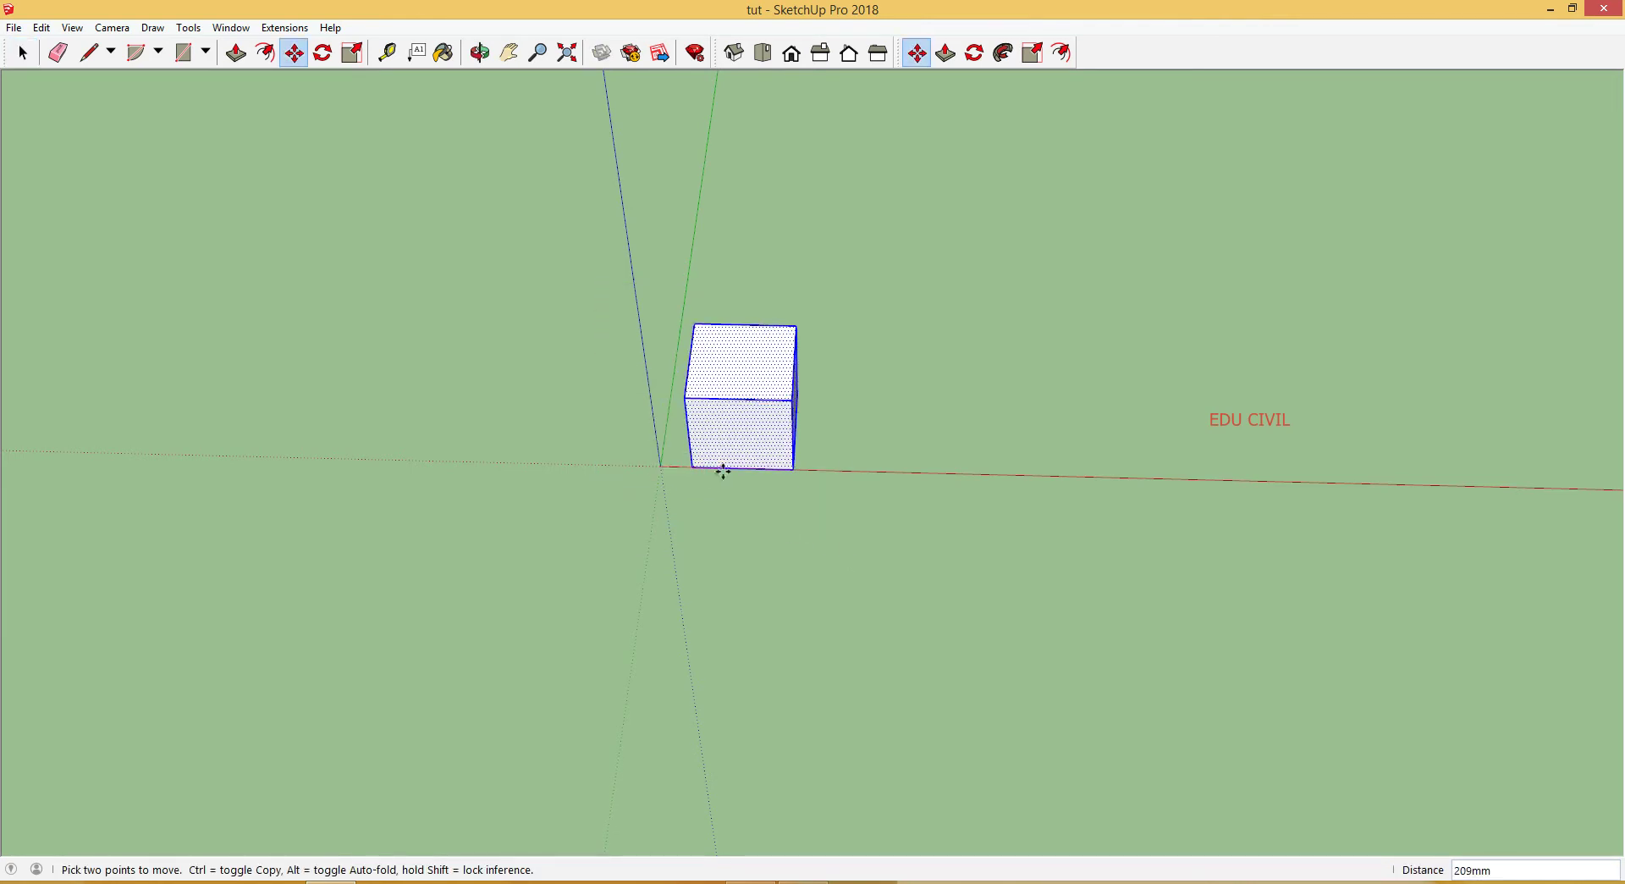
{"action": "key", "text": "ctrl"}
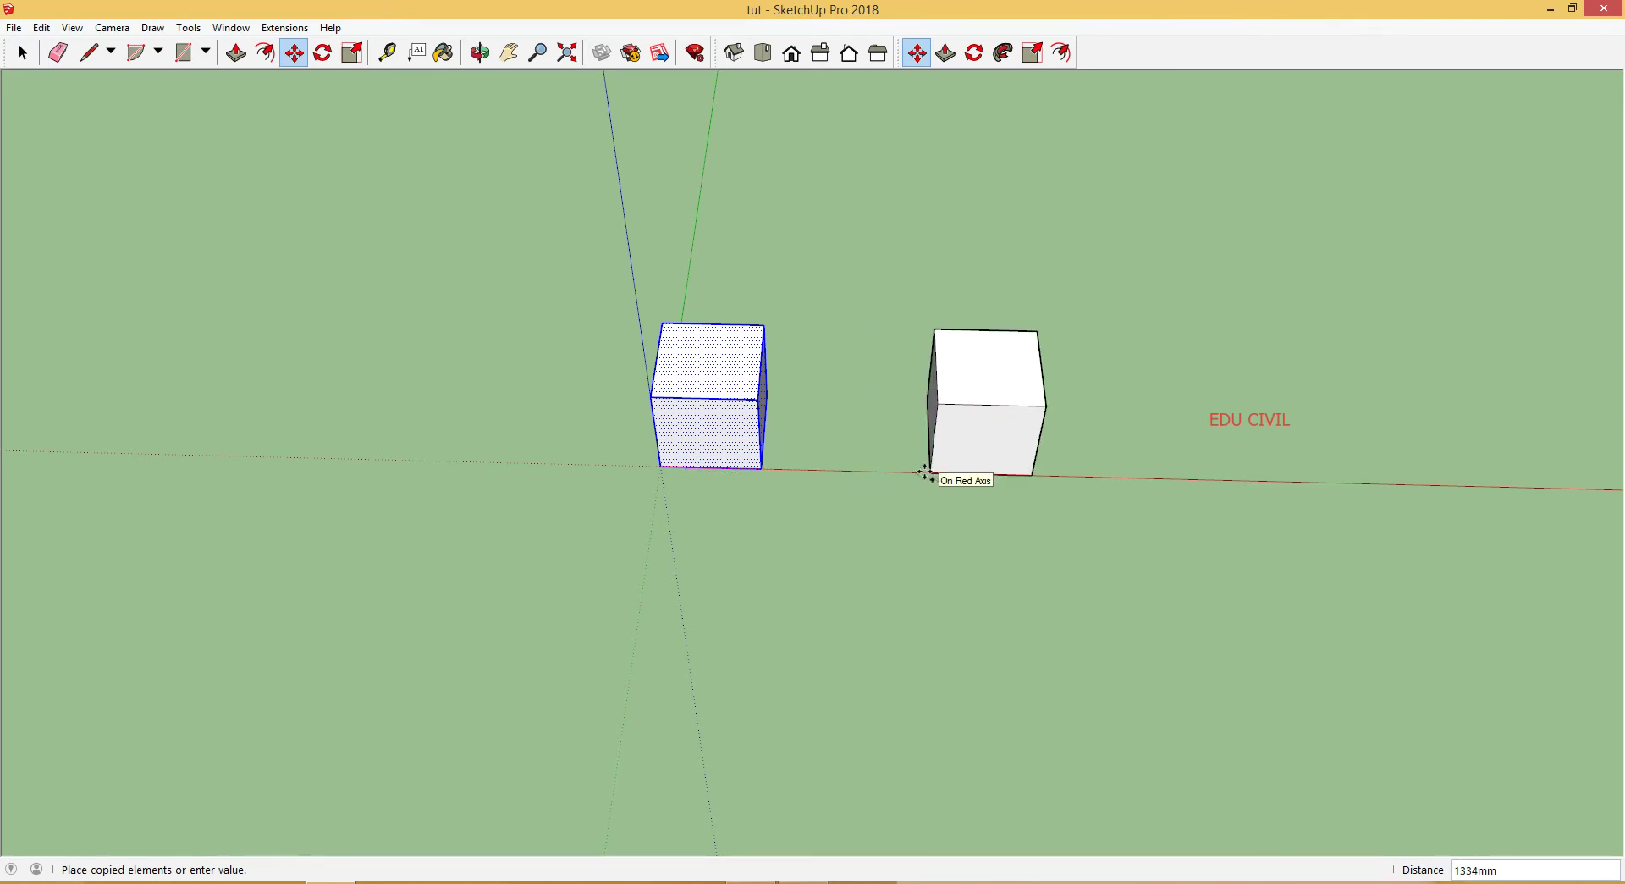
{"action": "key", "text": "Escape"}
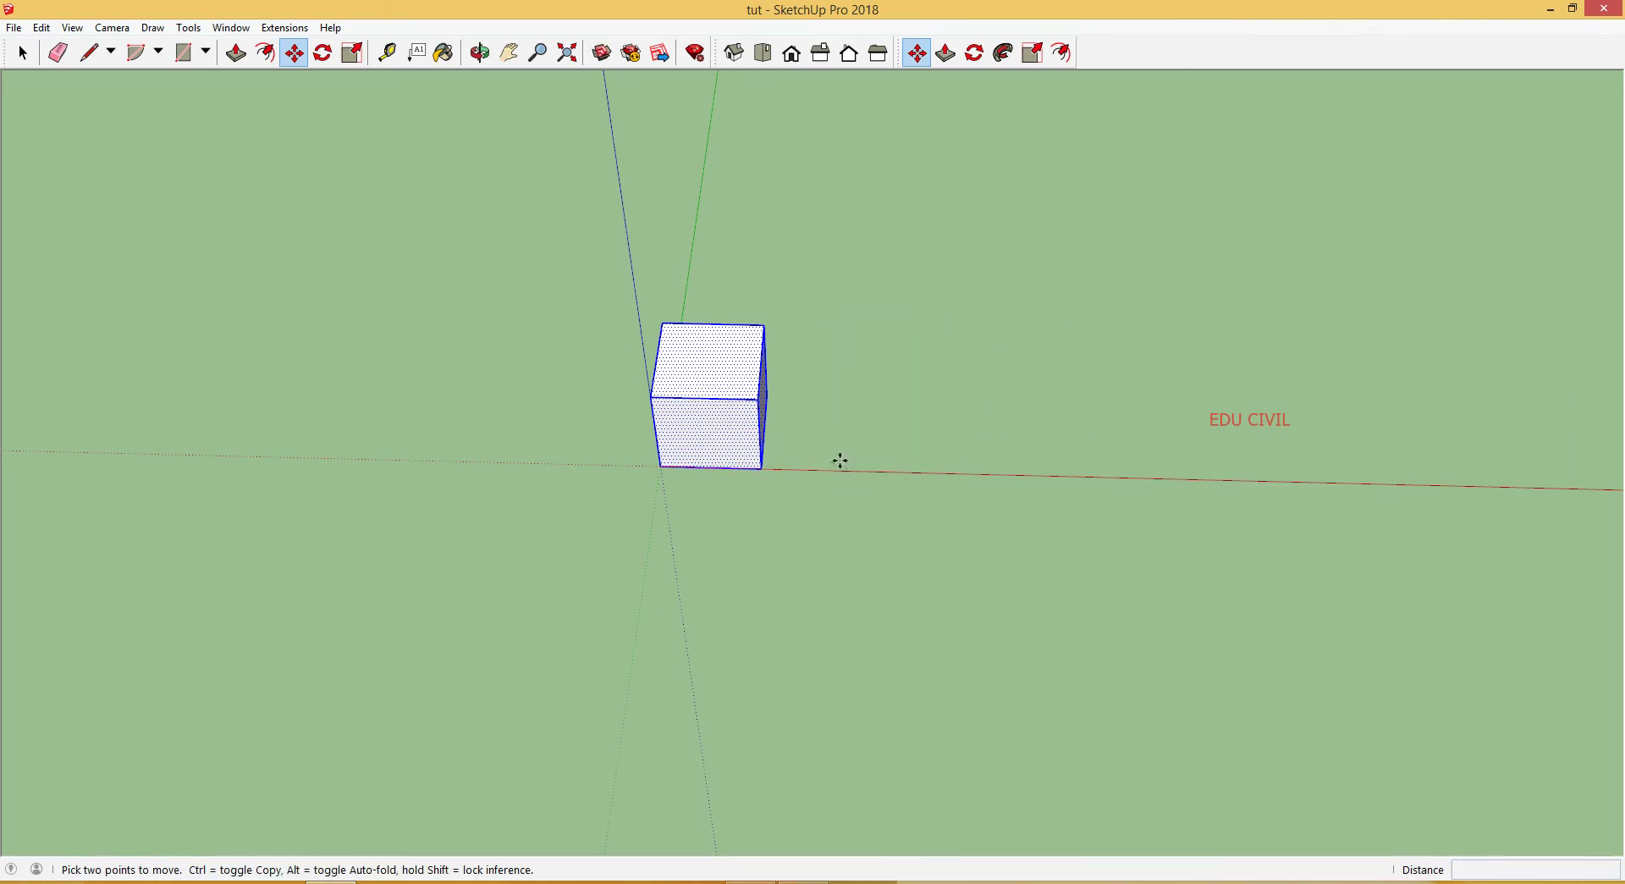
{"action": "key", "text": "space"}
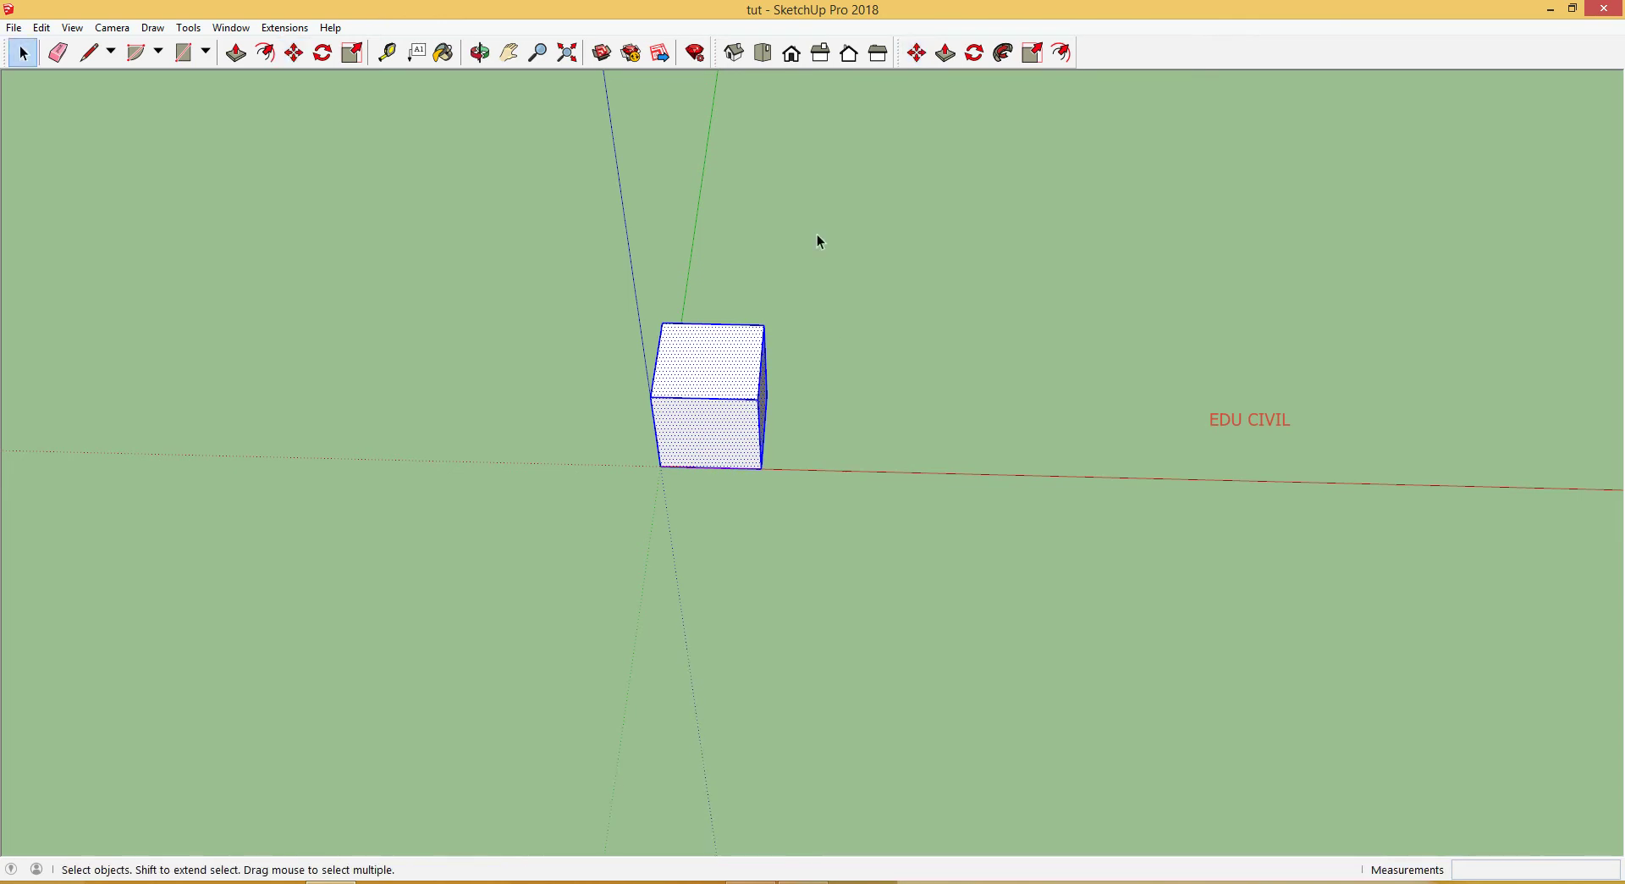
{"action": "left_click", "coordinate": [917, 52]}
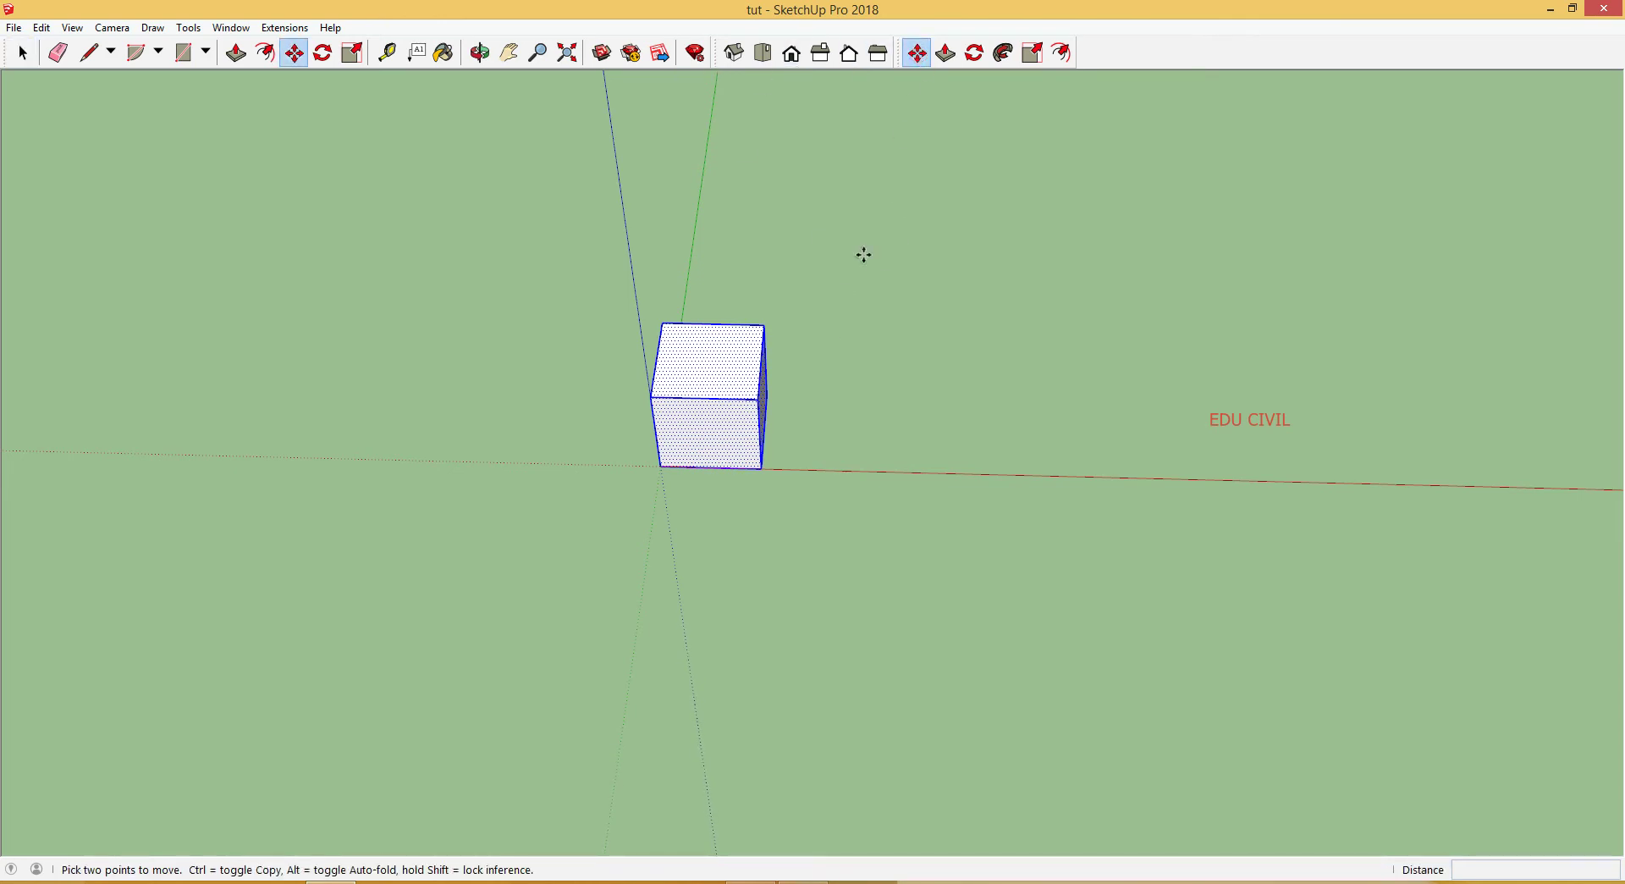
{"action": "key", "text": "ctrl+t"}
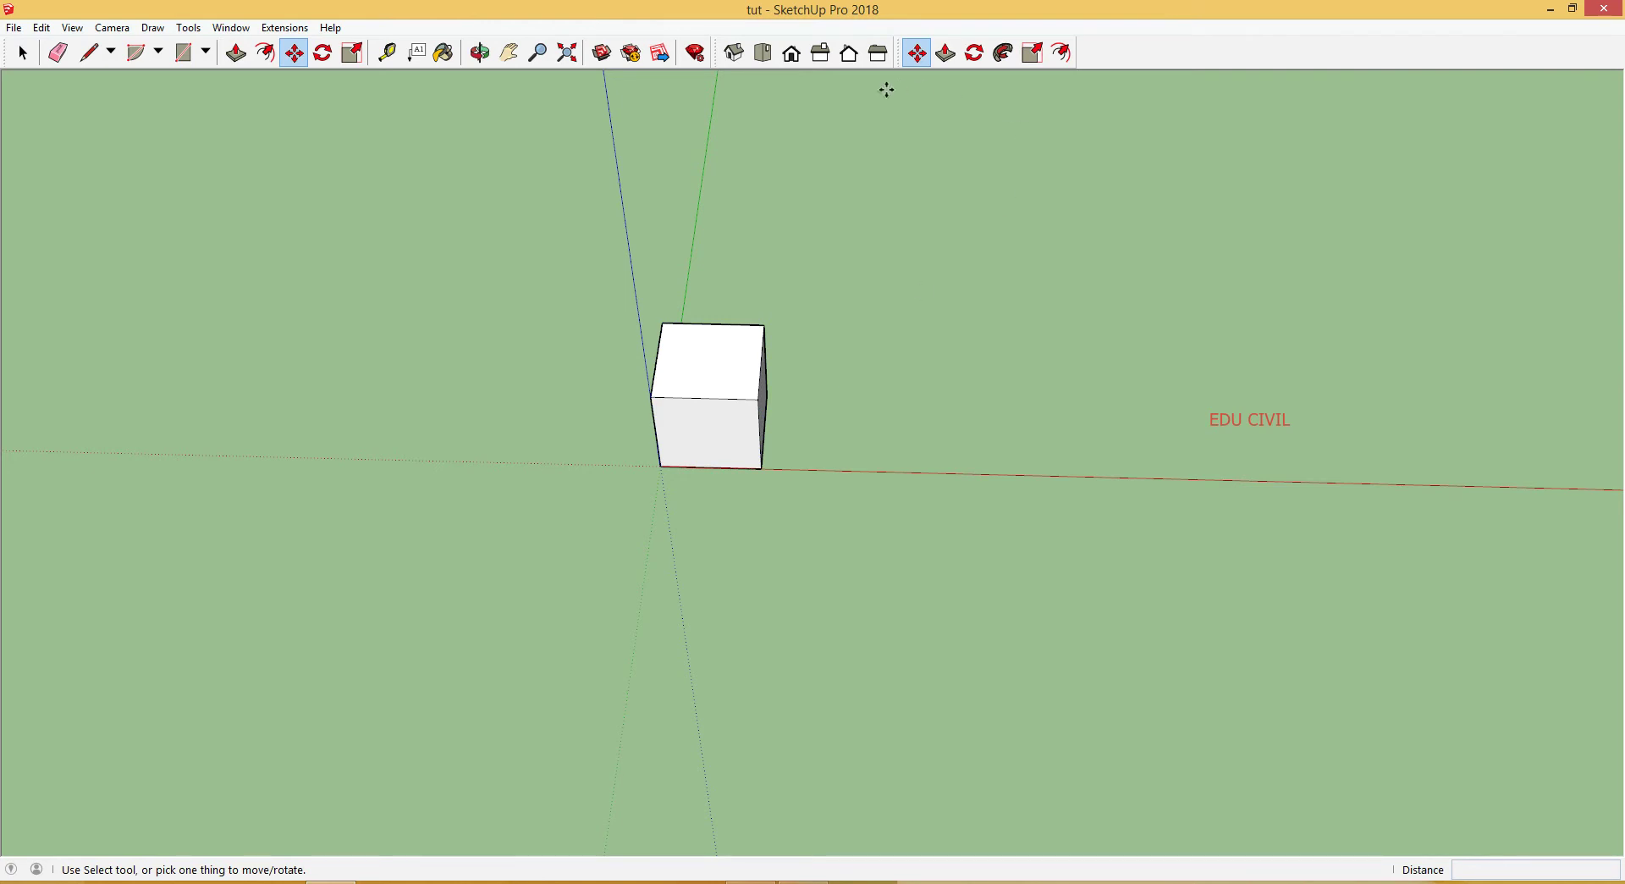
Step: Select the whole cube and copy it 1000 mm along the red axis from its corner at the origin
{"action": "key", "text": "space"}
{"action": "triple_click", "coordinate": [733, 366]}
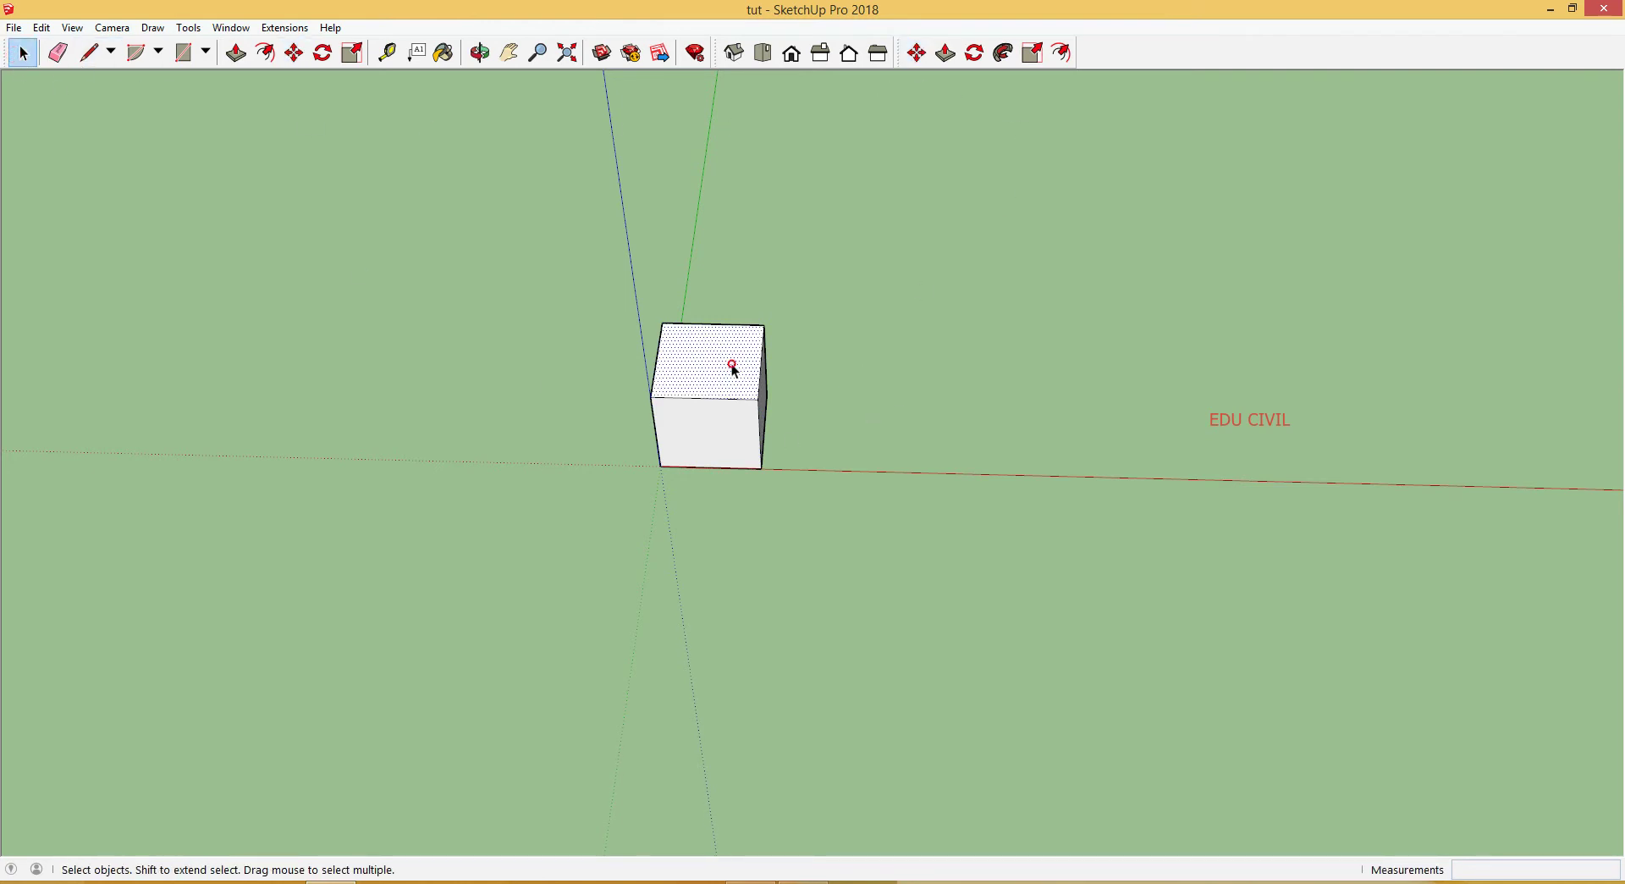
{"action": "left_click", "coordinate": [916, 53]}
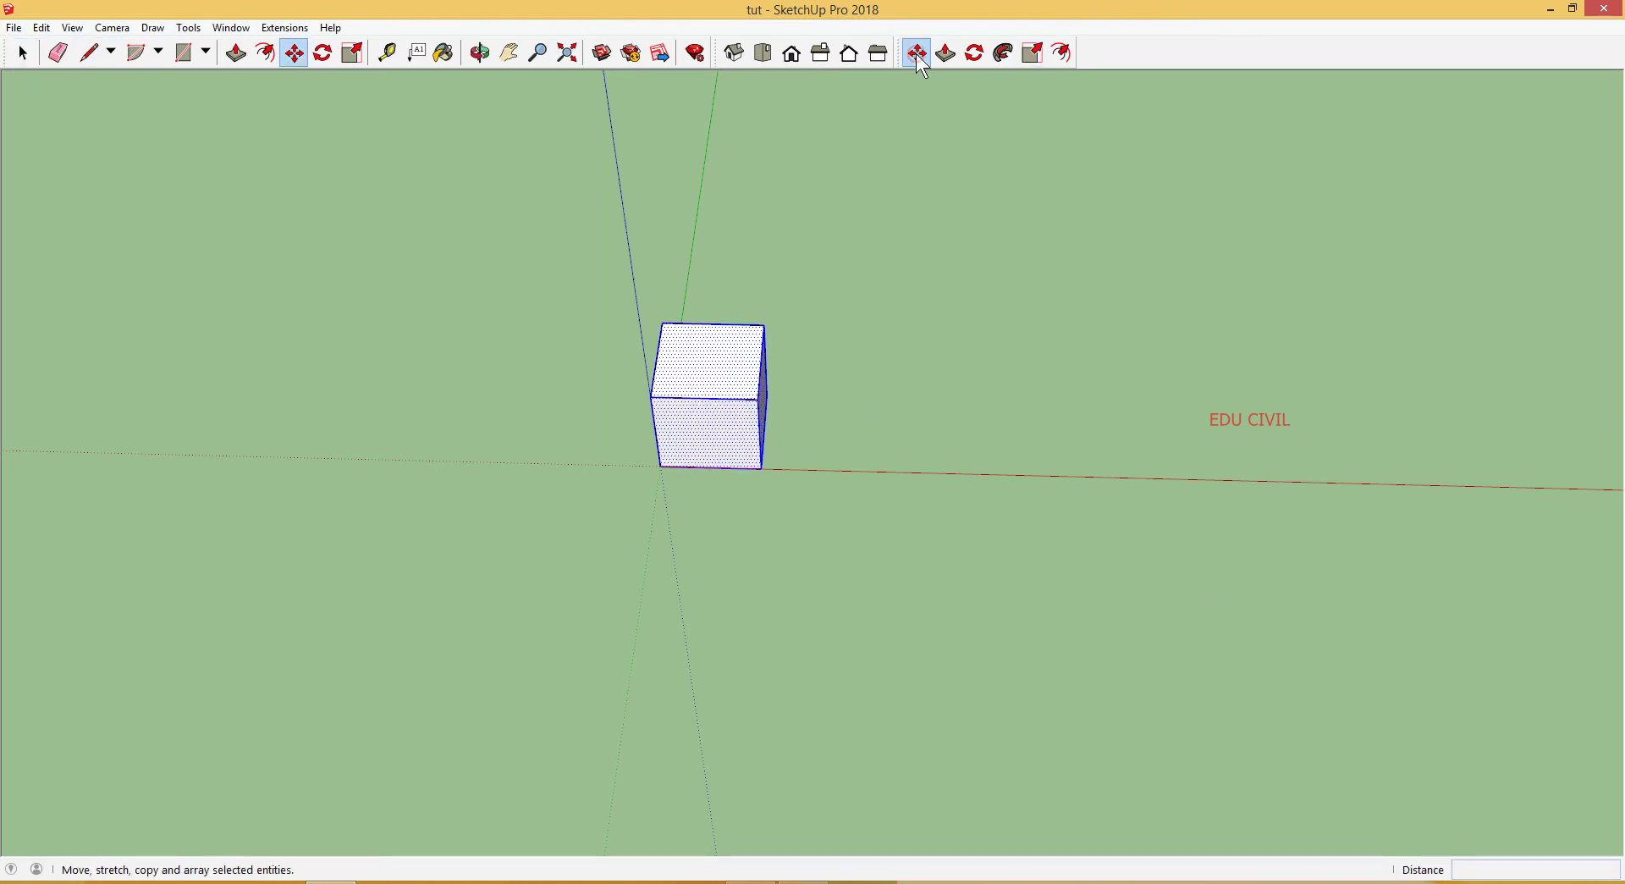
{"action": "left_click", "coordinate": [661, 467]}
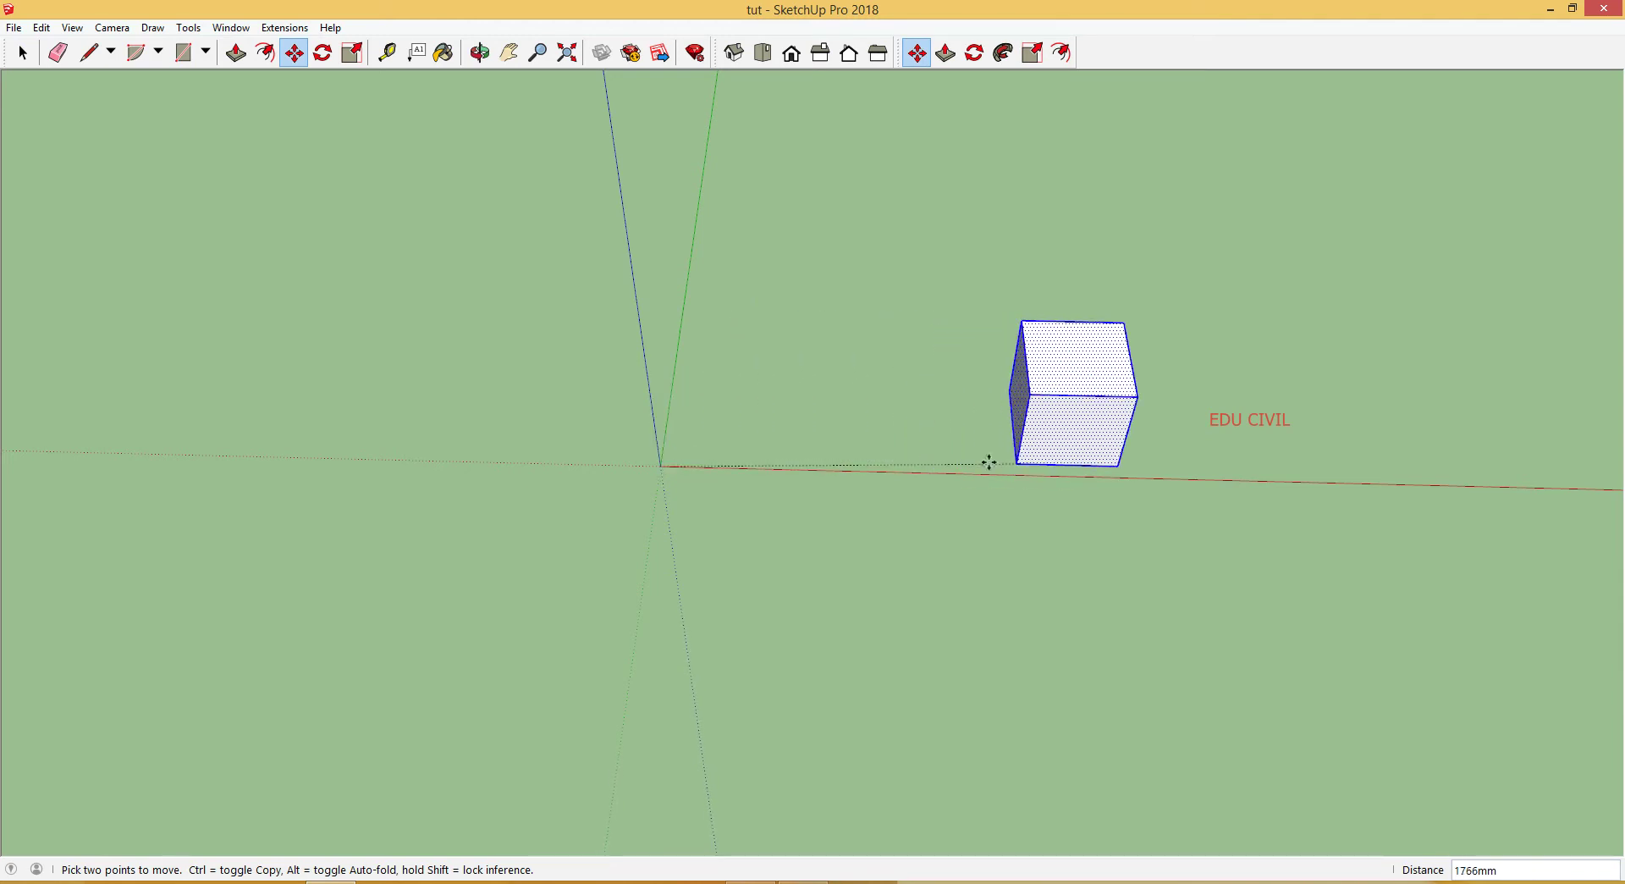
{"action": "key", "text": "ctrl"}
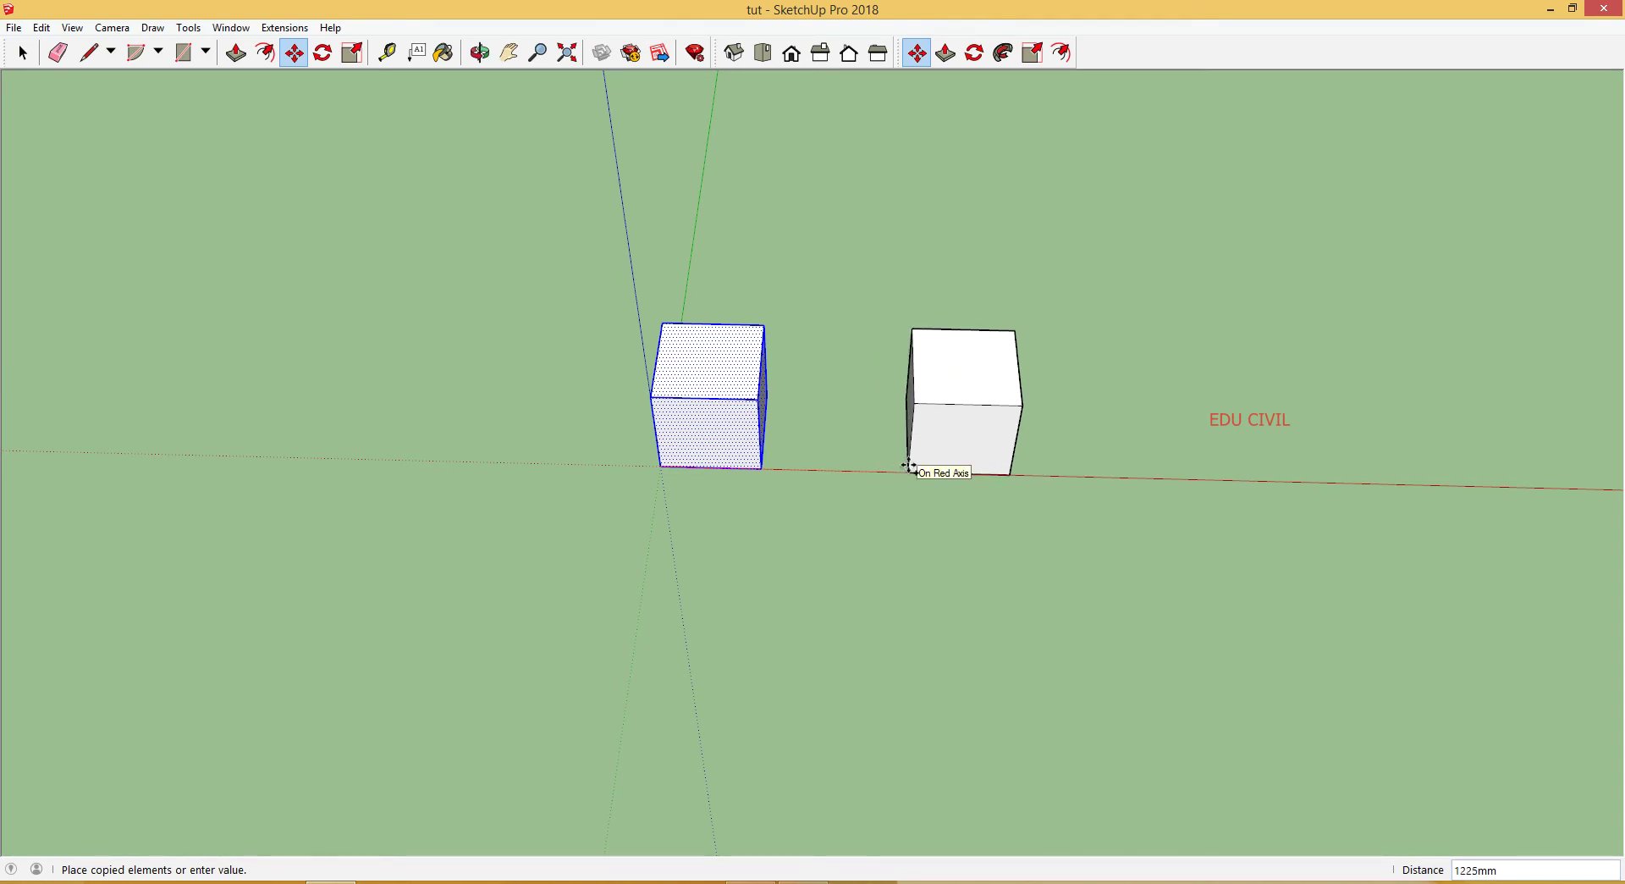
{"action": "type", "text": "1000"}
{"action": "key", "text": "Return"}
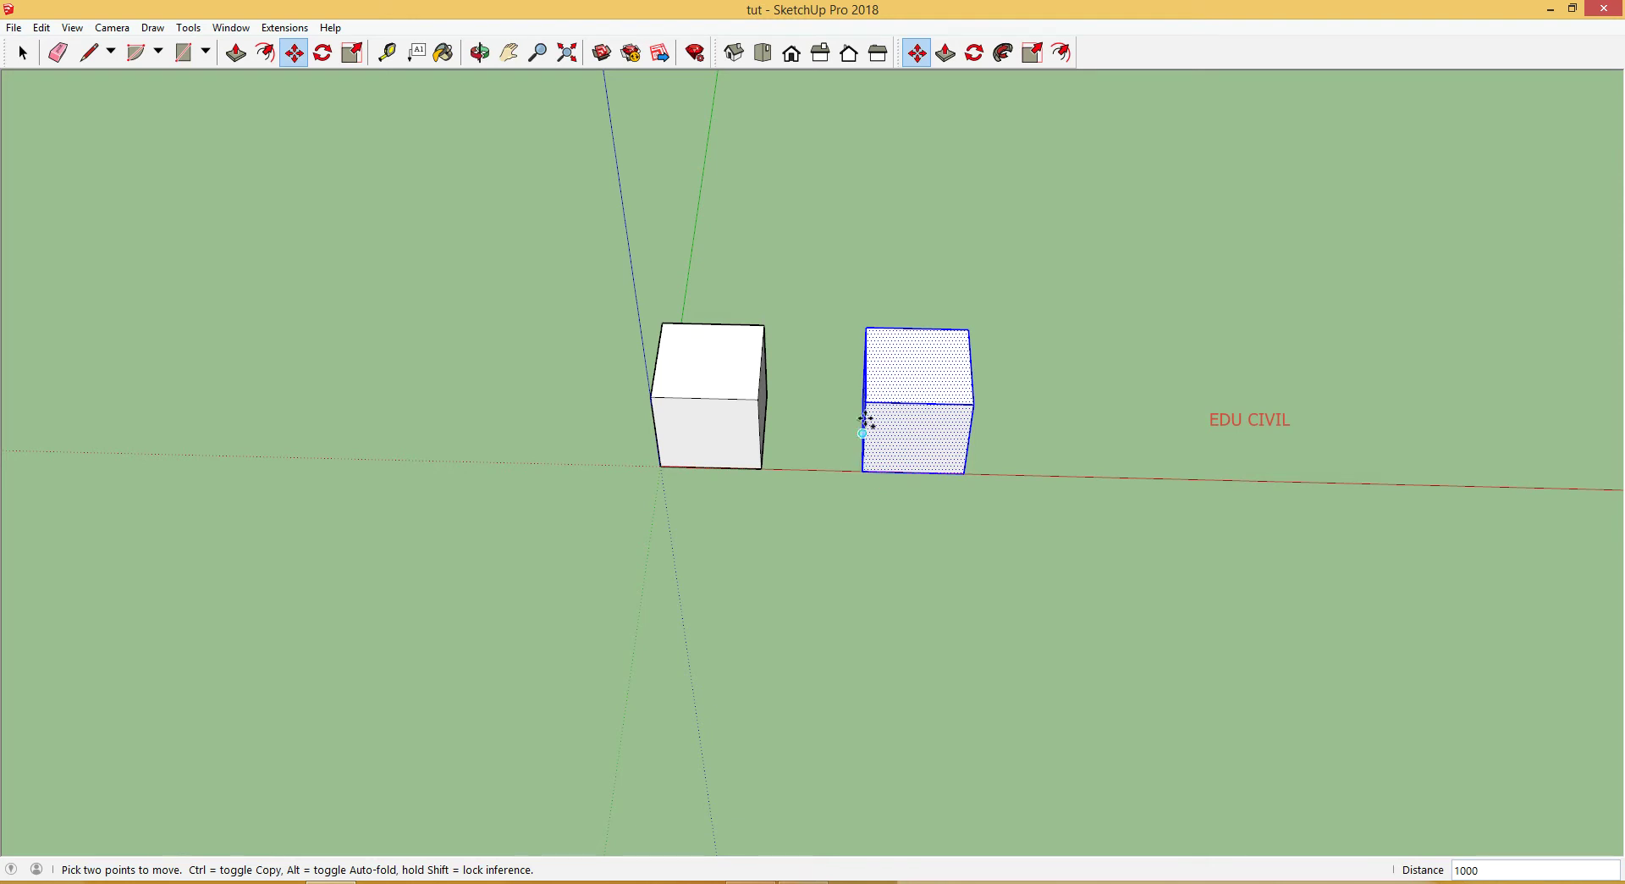
Step: Copy the second cube 1000 mm backward along the green axis from its front bottom corner
{"action": "left_click", "coordinate": [862, 470]}
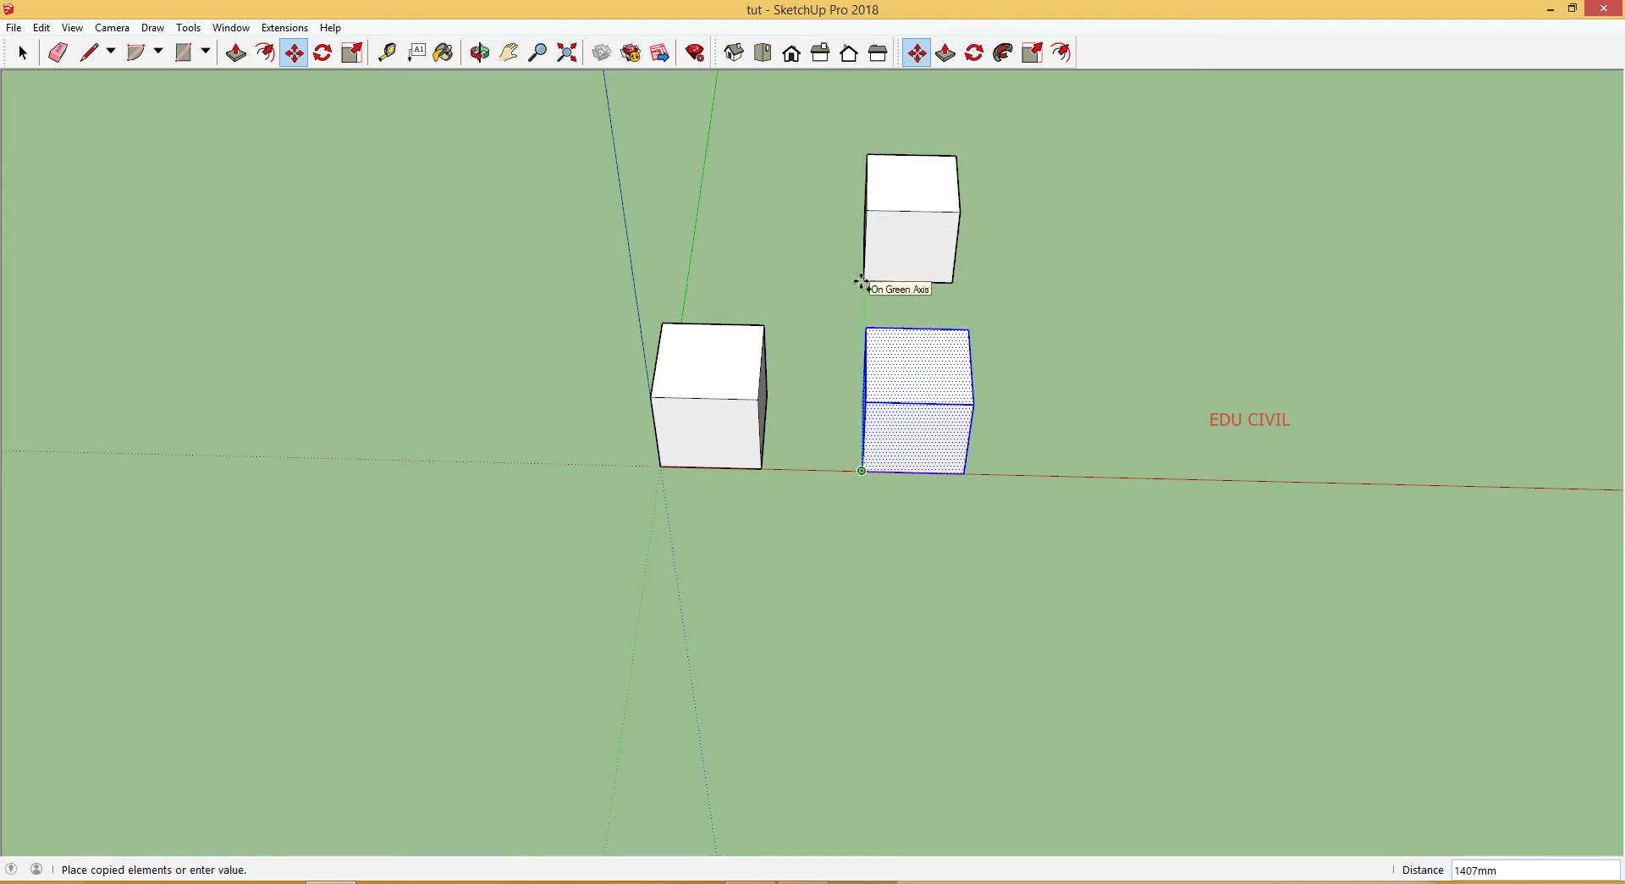
{"action": "middle_click_drag", "start_coordinate": [856, 283], "coordinate": [1005, 299]}
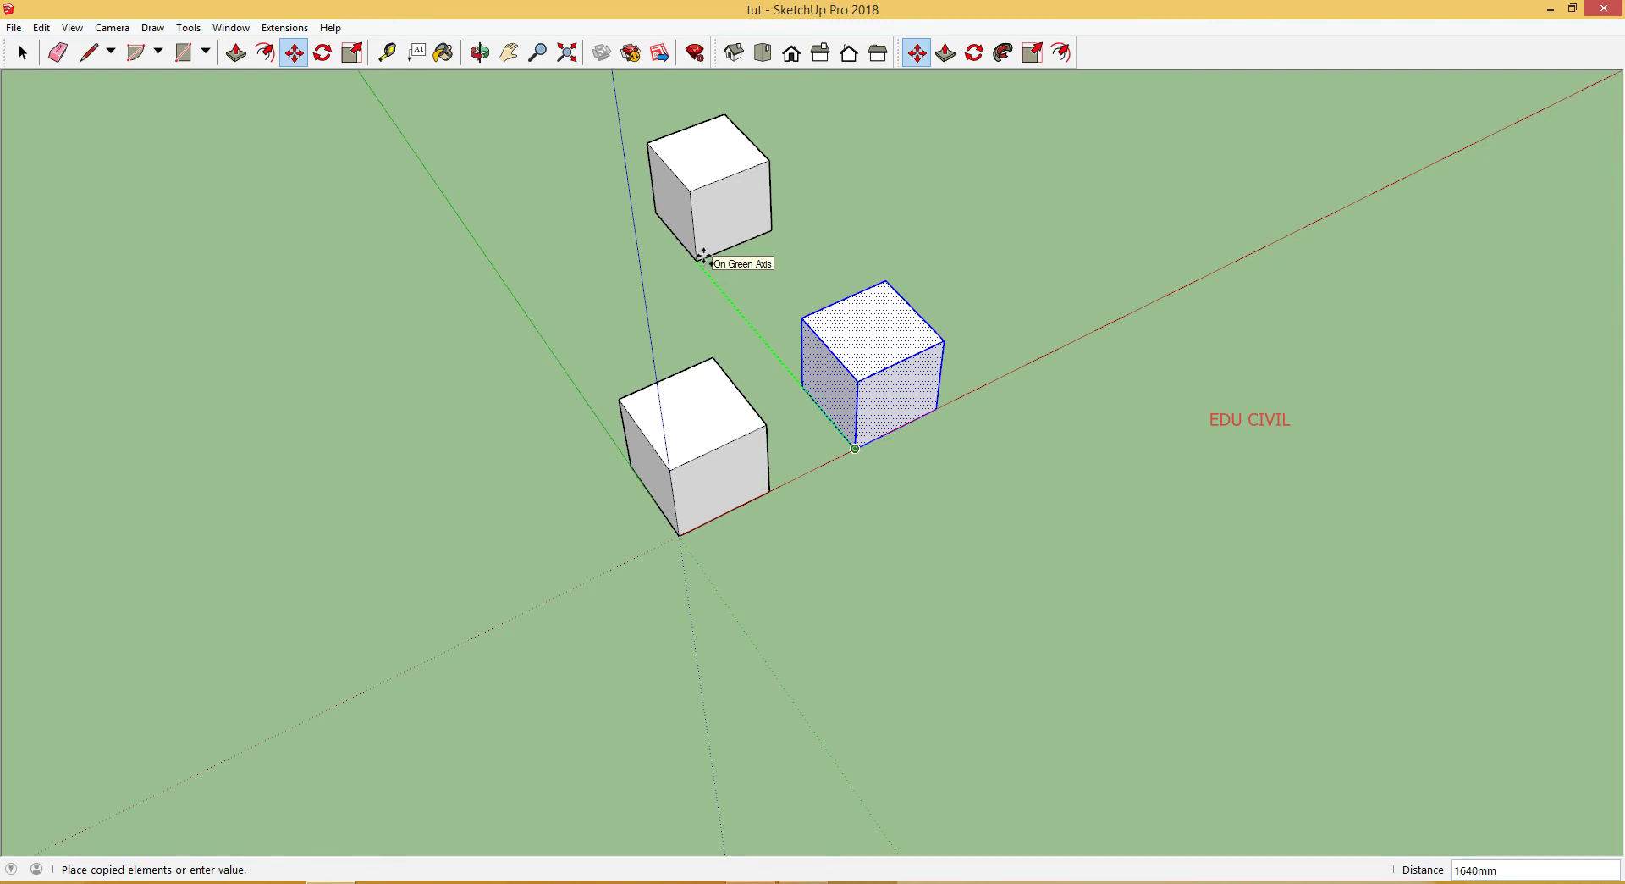
{"action": "type", "text": "1000"}
{"action": "key", "text": "Return"}
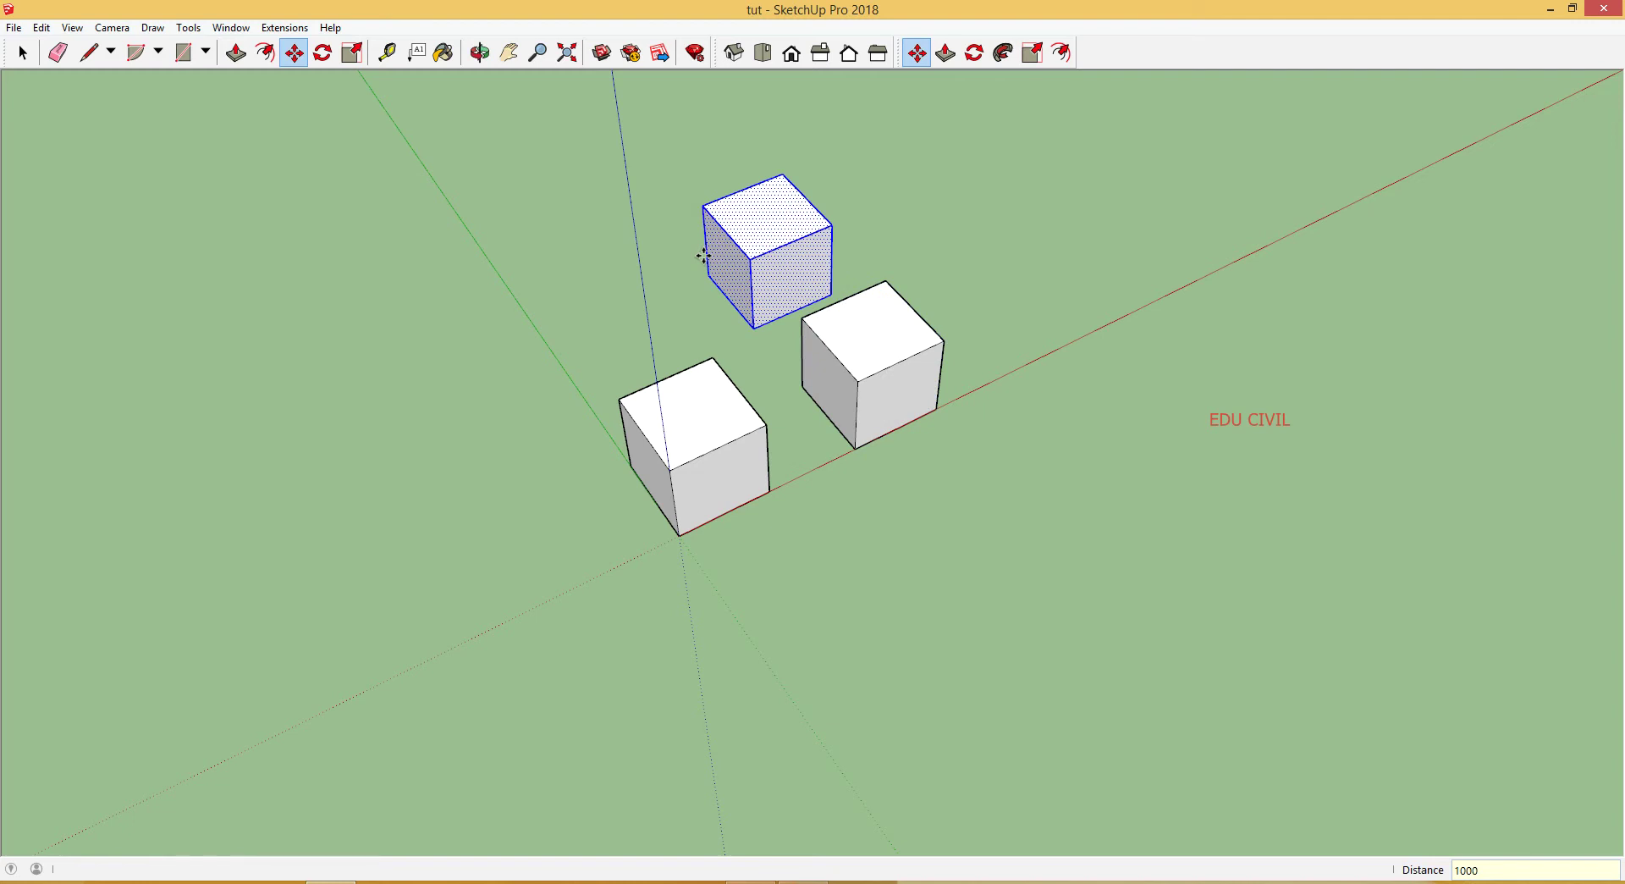
Step: Copy the rear cube 1000 mm back toward the green axis, locked to the red direction, and clear the selection
{"action": "left_click", "coordinate": [752, 327]}
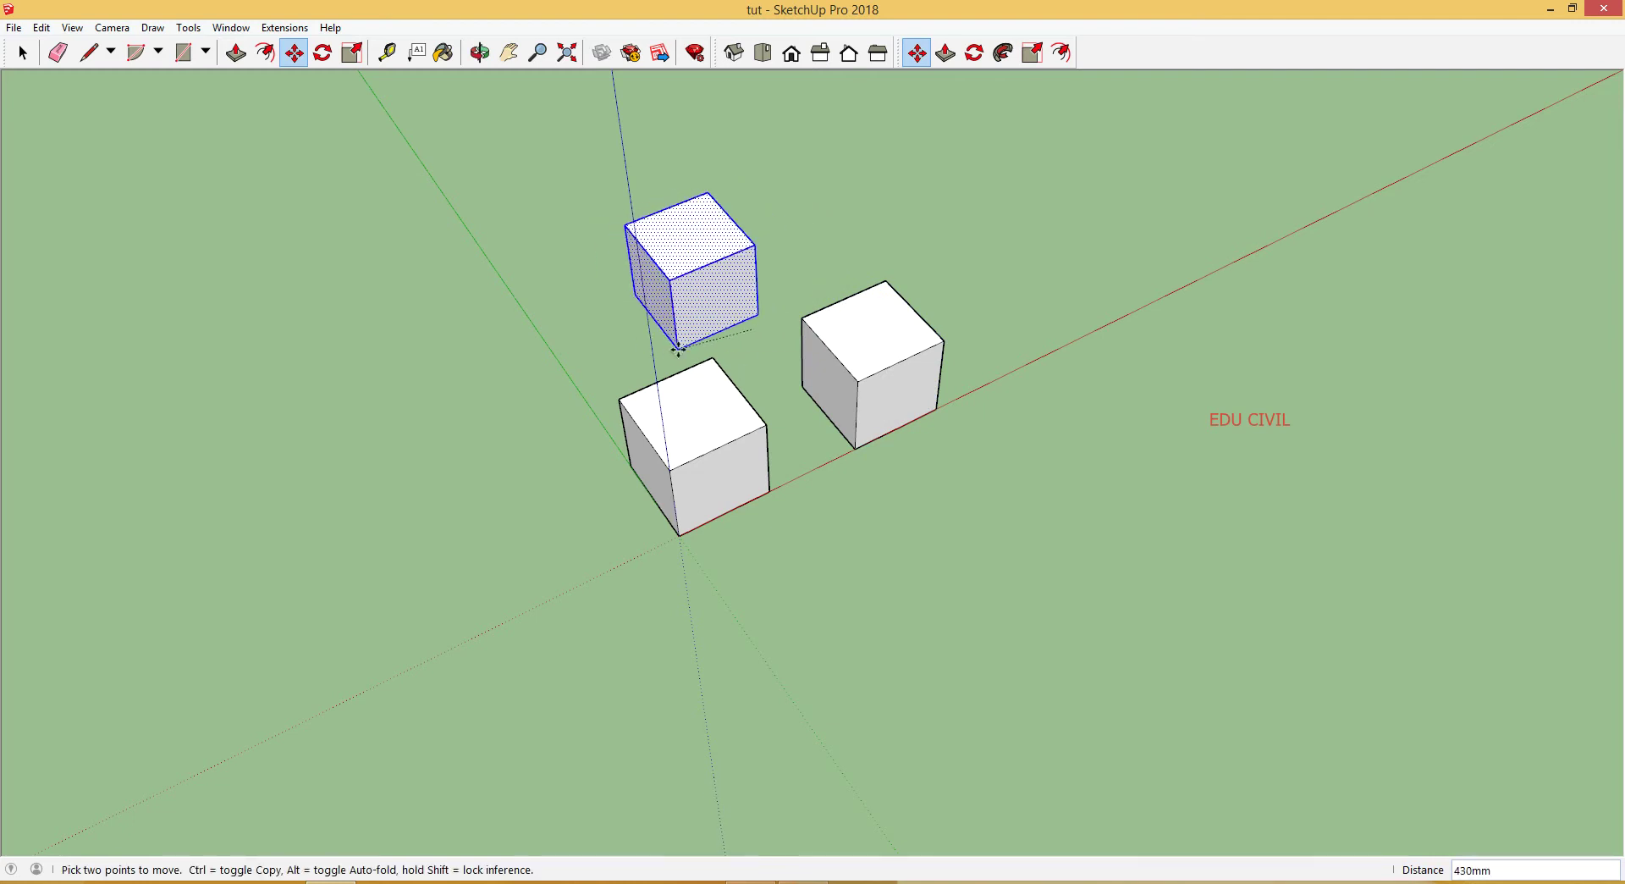
{"action": "key", "text": "ctrl"}
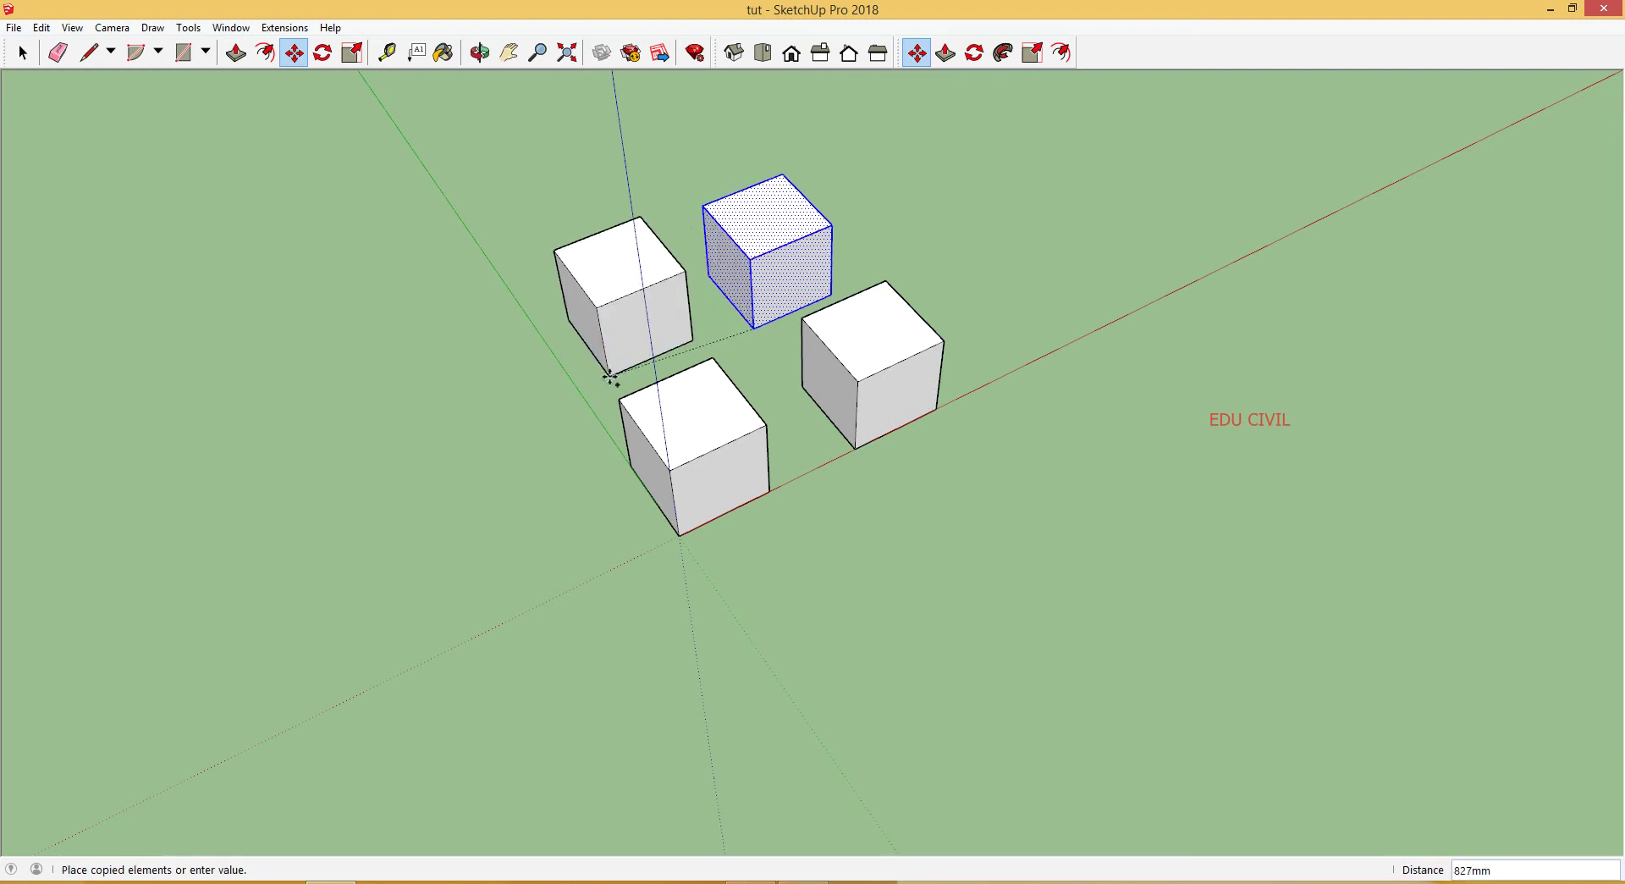
{"action": "key", "text": "Right"}
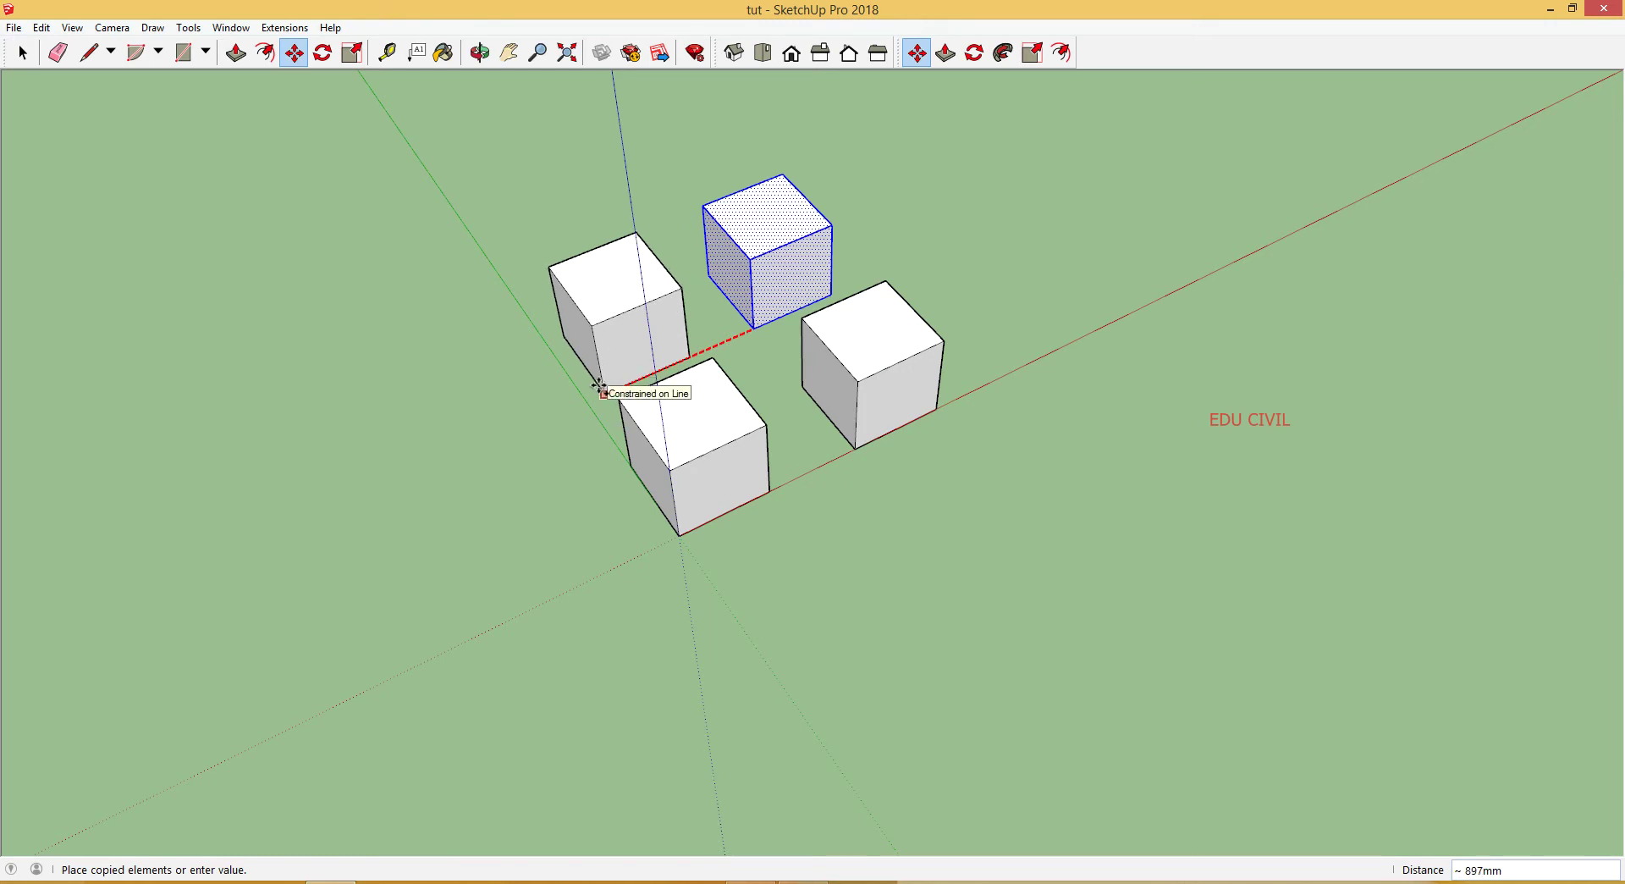
{"action": "type", "text": "1000"}
{"action": "key", "text": "Return"}
{"action": "middle_click_drag", "start_coordinate": [958, 460], "coordinate": [733, 535]}
{"action": "key", "text": "ctrl+t"}
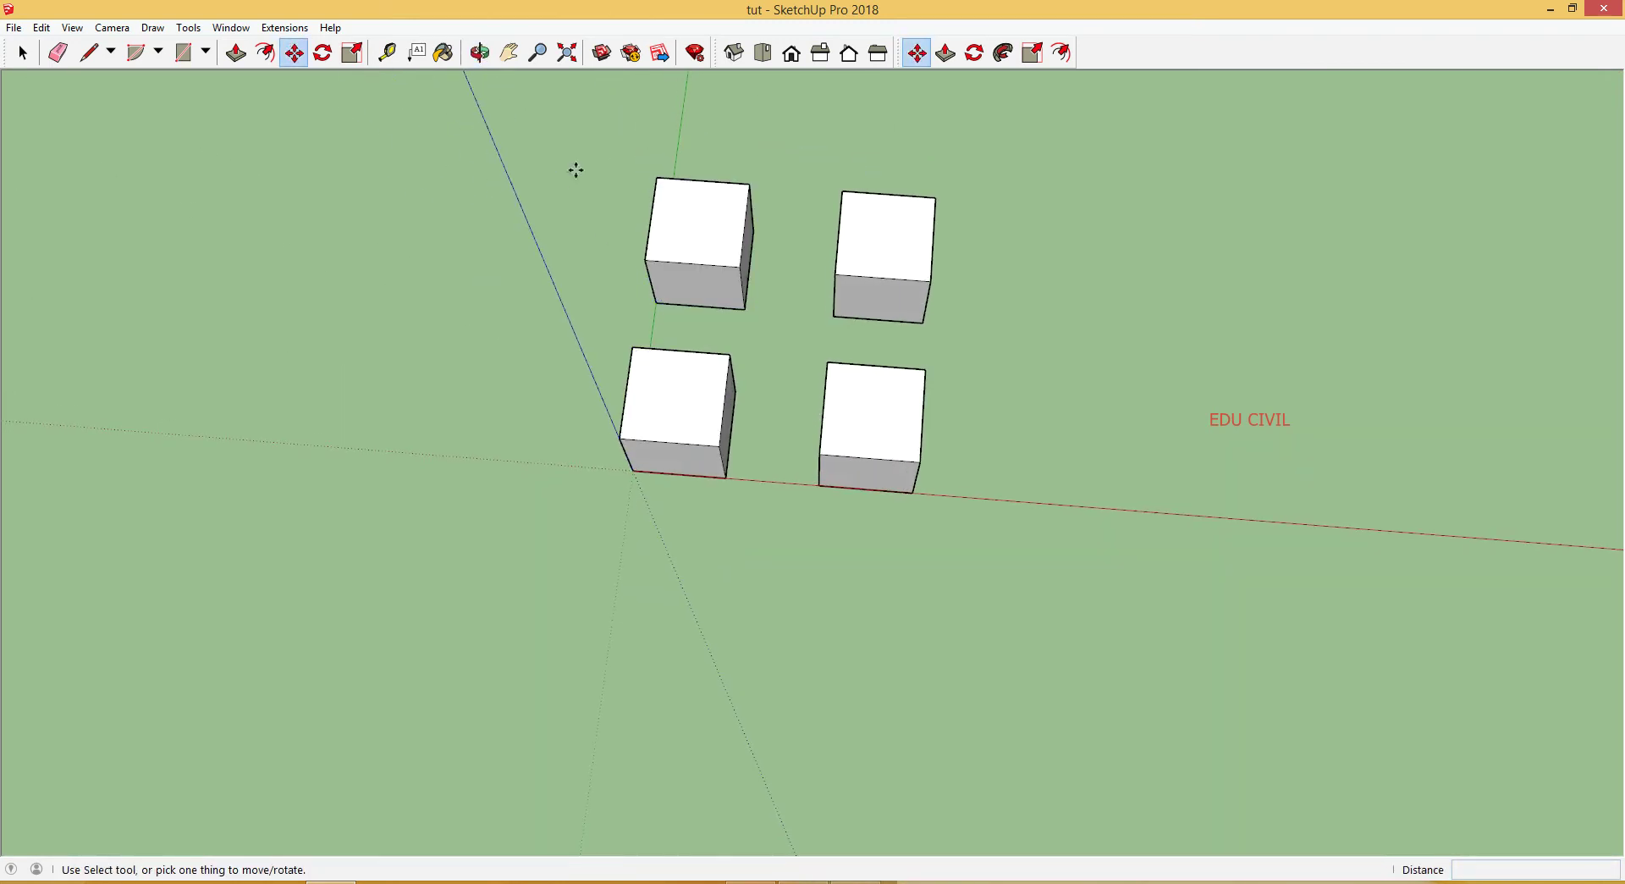
Step: Select all four cubes and copy them together 2000 mm along the red axis
{"action": "left_click", "coordinate": [23, 53]}
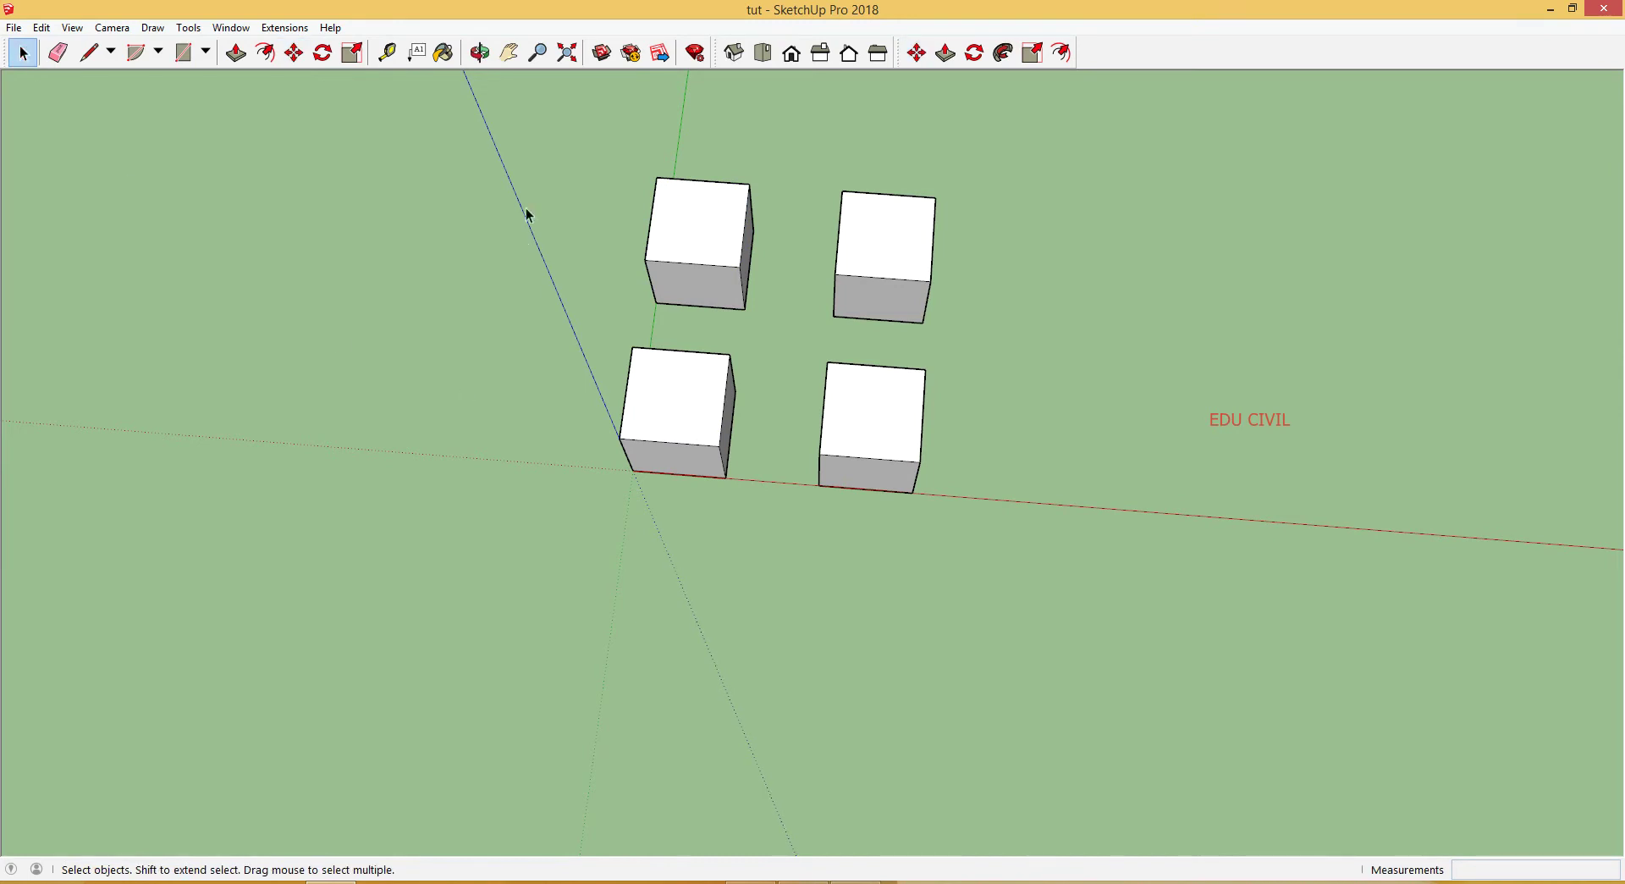
{"action": "left_click_drag", "start_coordinate": [545, 138], "coordinate": [1067, 590]}
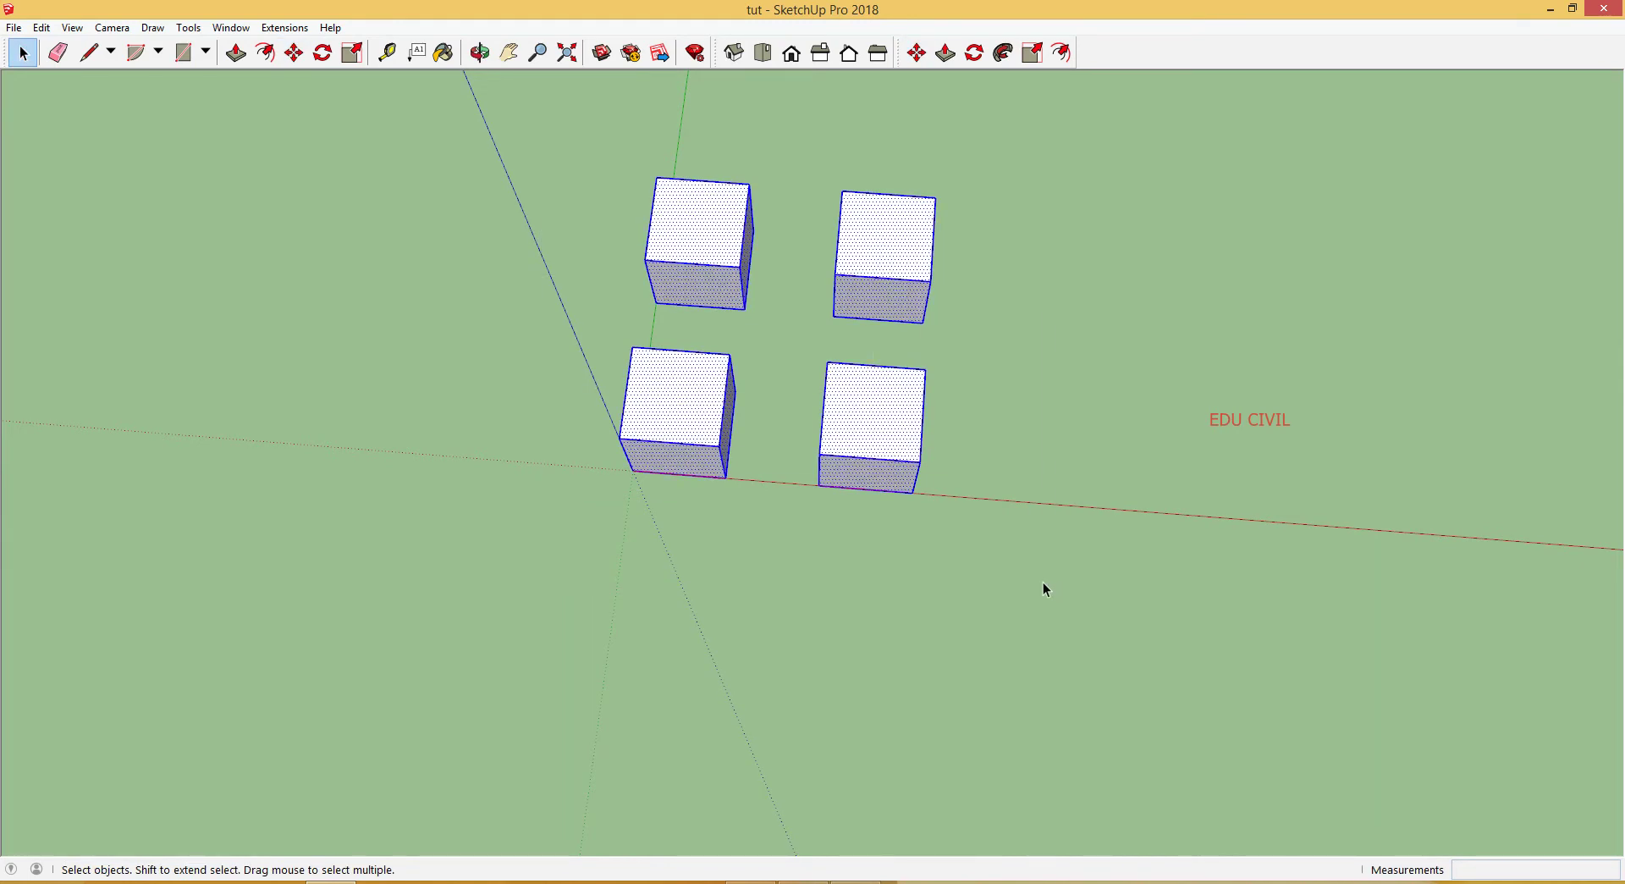
{"action": "key", "text": "m"}
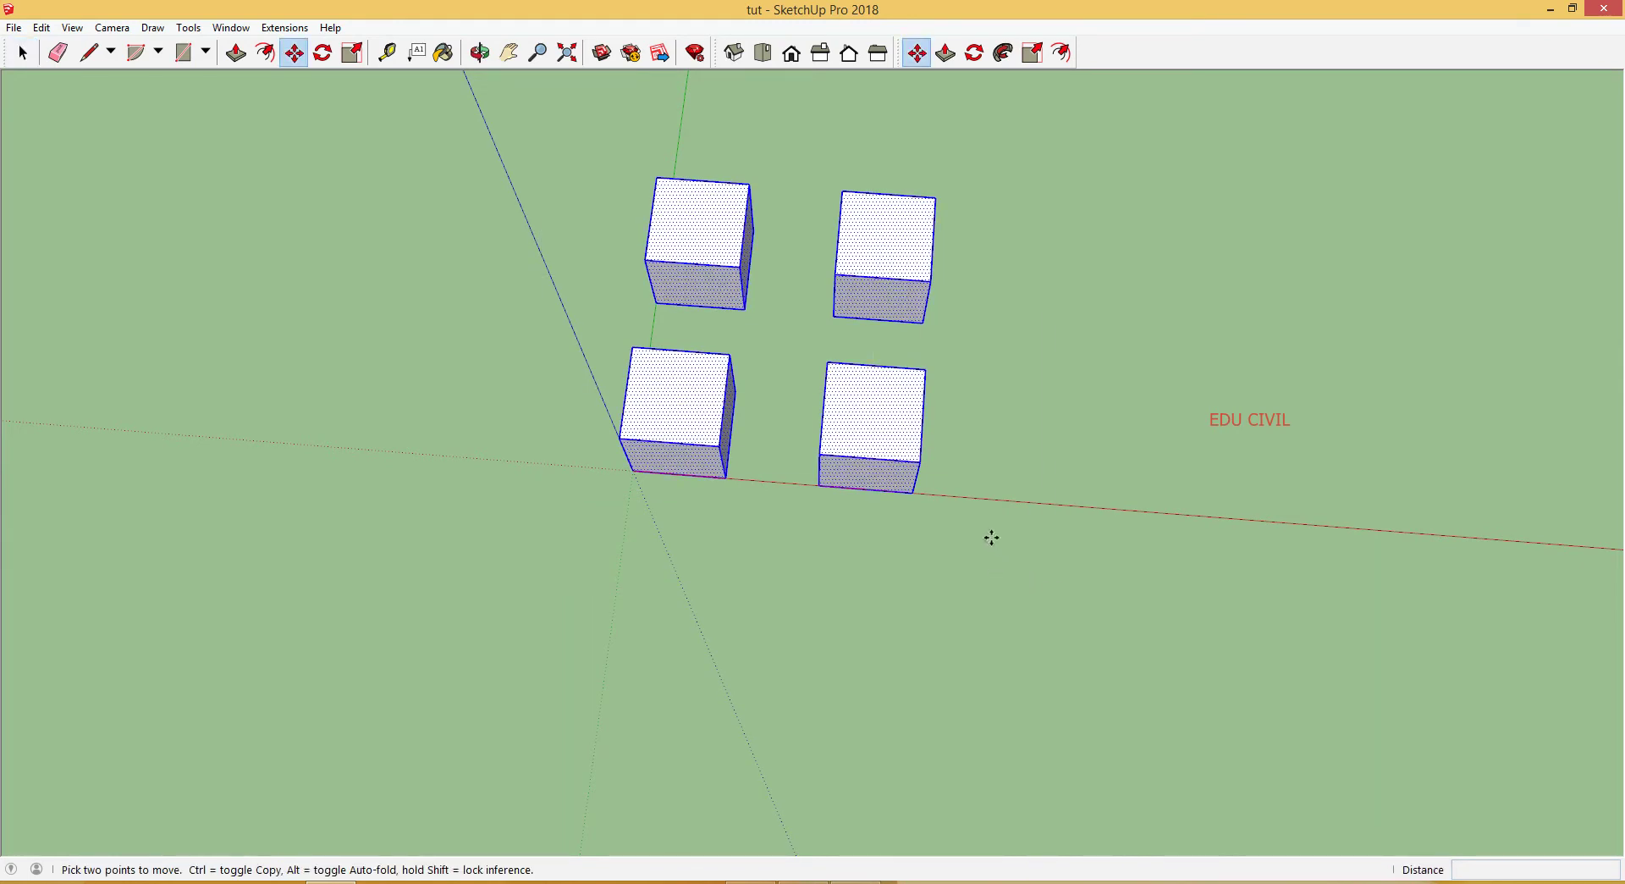
{"action": "left_click", "coordinate": [912, 496]}
{"action": "key", "text": "ctrl"}
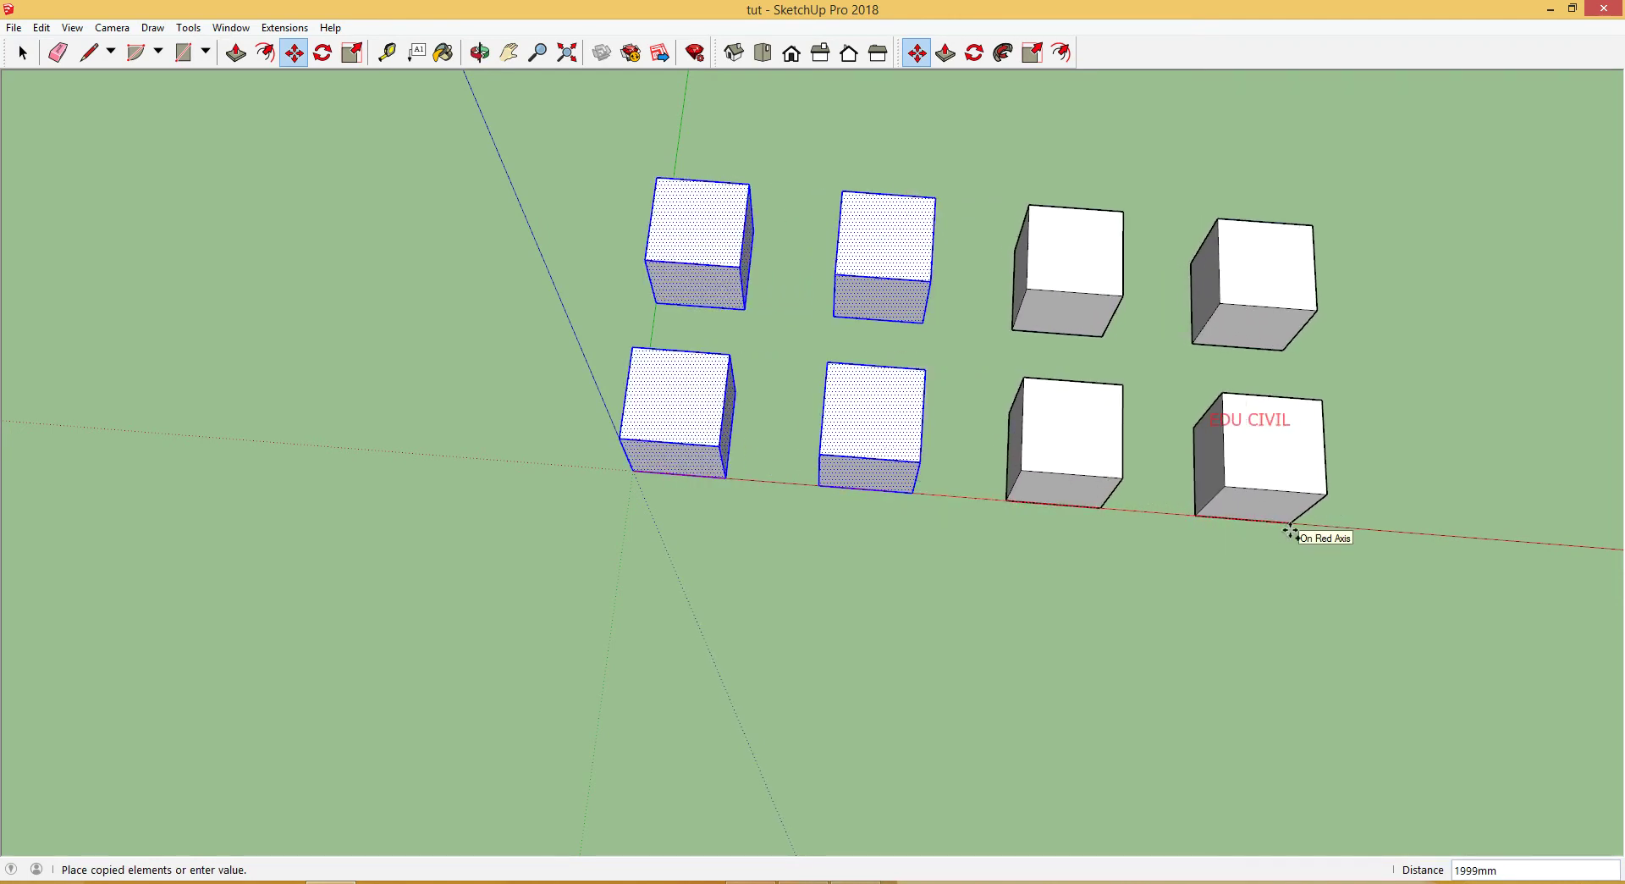
{"action": "type", "text": "2000"}
{"action": "key", "text": "Return"}
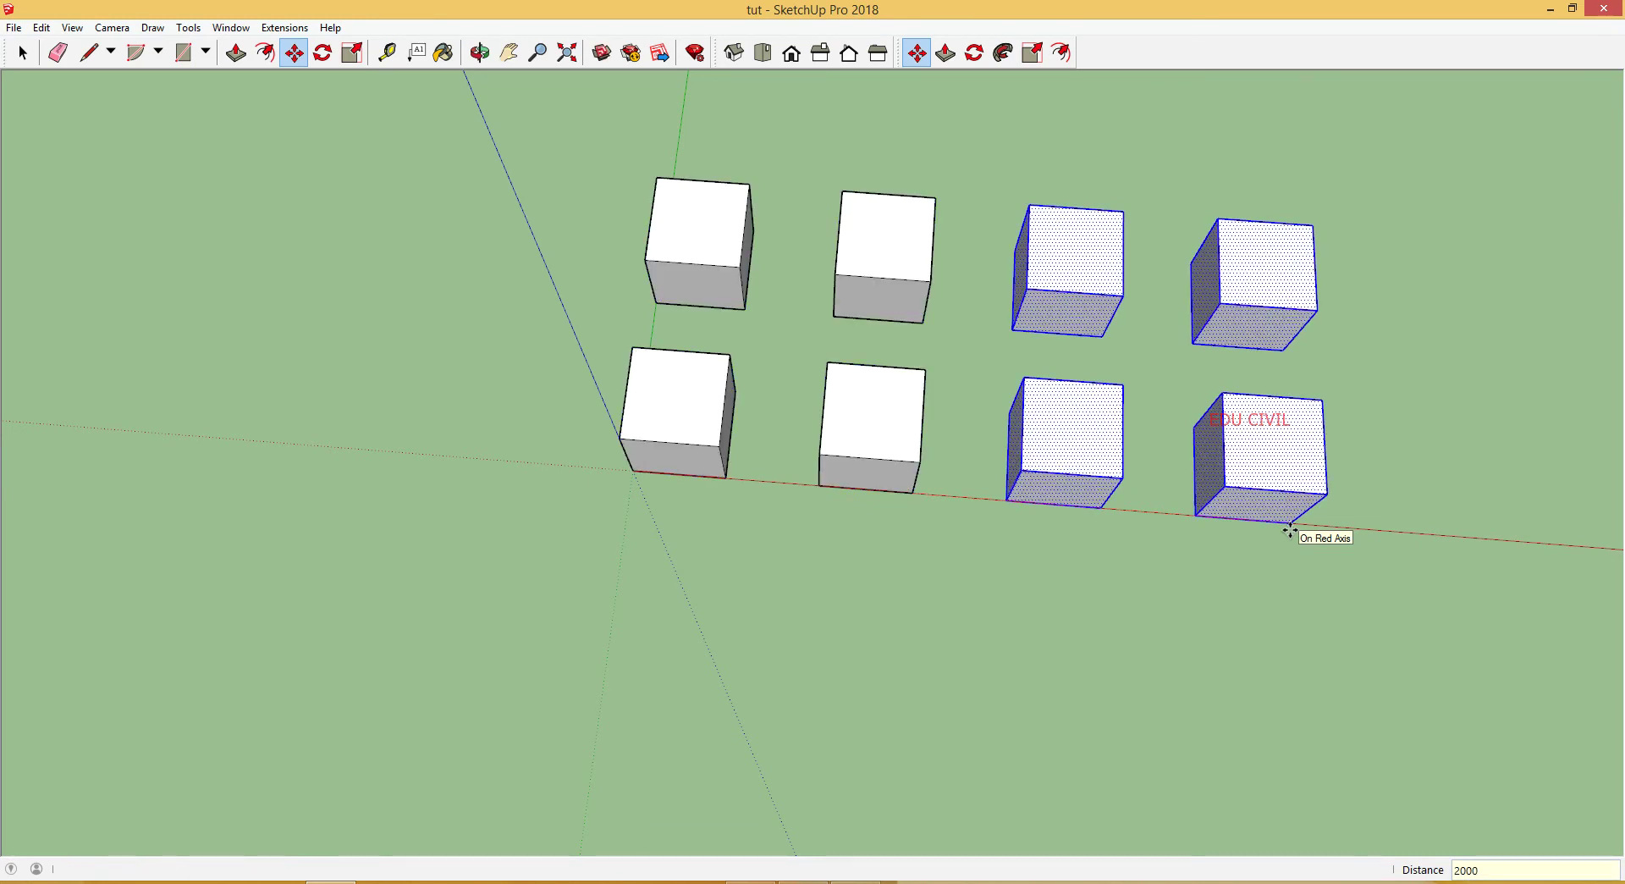
Step: Copy the four selected cubes 2000 mm along the red axis and multiply the copy with 4x
{"action": "mouse_move", "coordinate": [1289, 531]}
{"action": "middle_mouse_down"}
{"action": "mouse_move", "coordinate": [929, 380]}
{"action": "mouse_move", "coordinate": [1059, 529]}
{"action": "mouse_move", "coordinate": [1212, 583]}
{"action": "mouse_move", "coordinate": [1165, 474]}
{"action": "mouse_move", "coordinate": [1019, 373]}
{"action": "mouse_move", "coordinate": [1074, 504]}
{"action": "mouse_move", "coordinate": [1082, 624]}
{"action": "middle_mouse_up"}
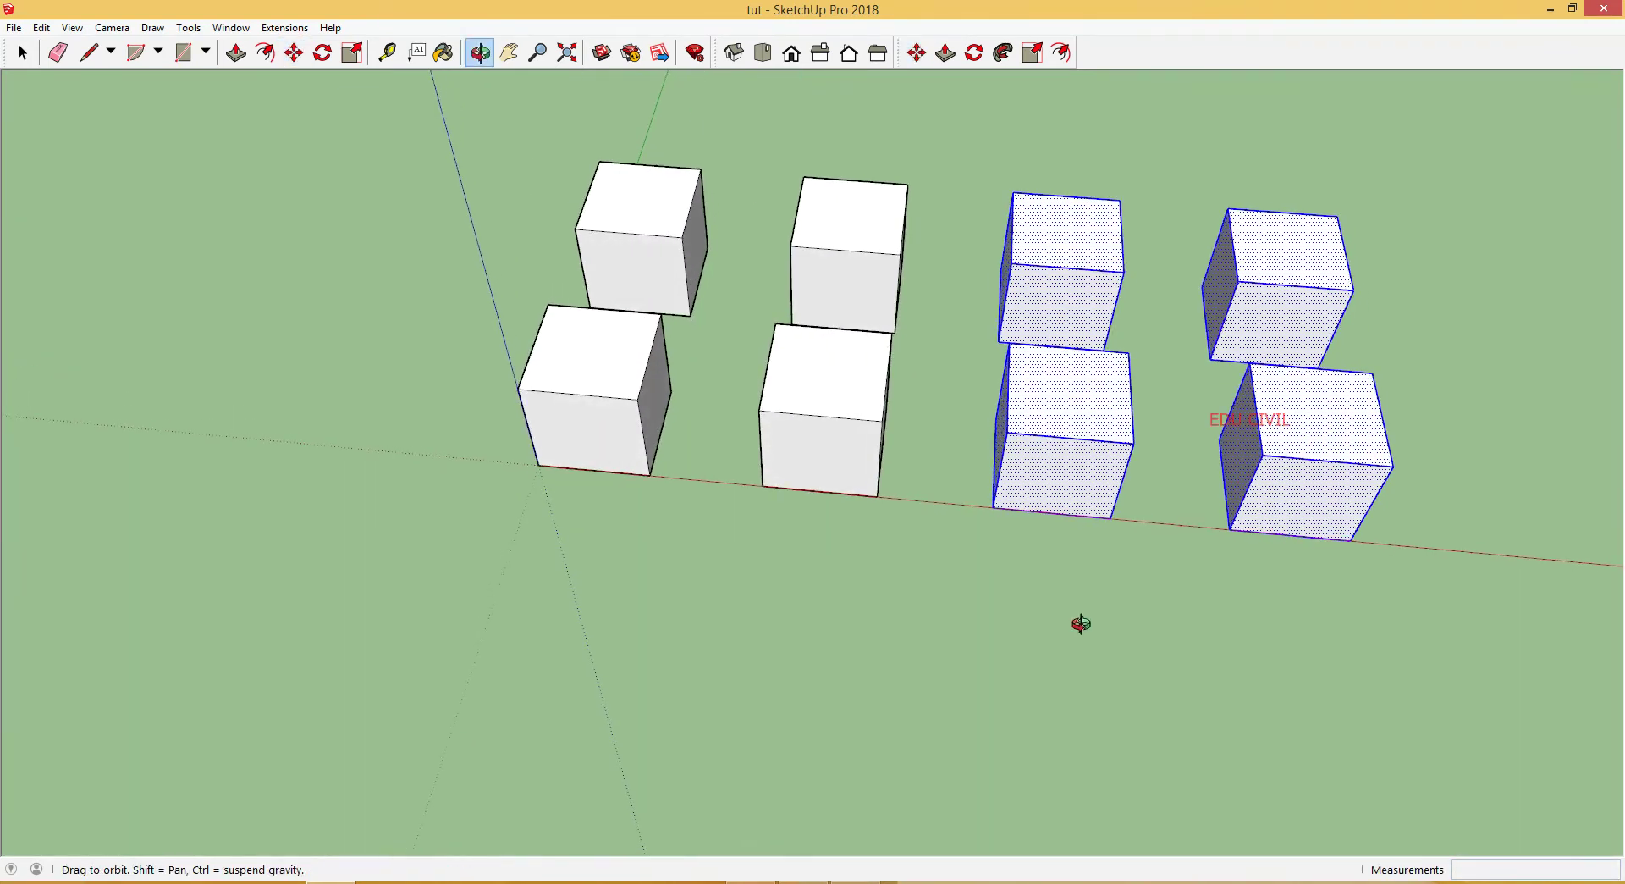
{"action": "scroll", "coordinate": [591, 493], "scroll_direction": "down", "scroll_amount": 5}
{"action": "scroll", "coordinate": [1070, 537], "scroll_direction": "up", "scroll_amount": 2}
{"action": "scroll", "coordinate": [963, 511], "scroll_direction": "up", "scroll_amount": 4}
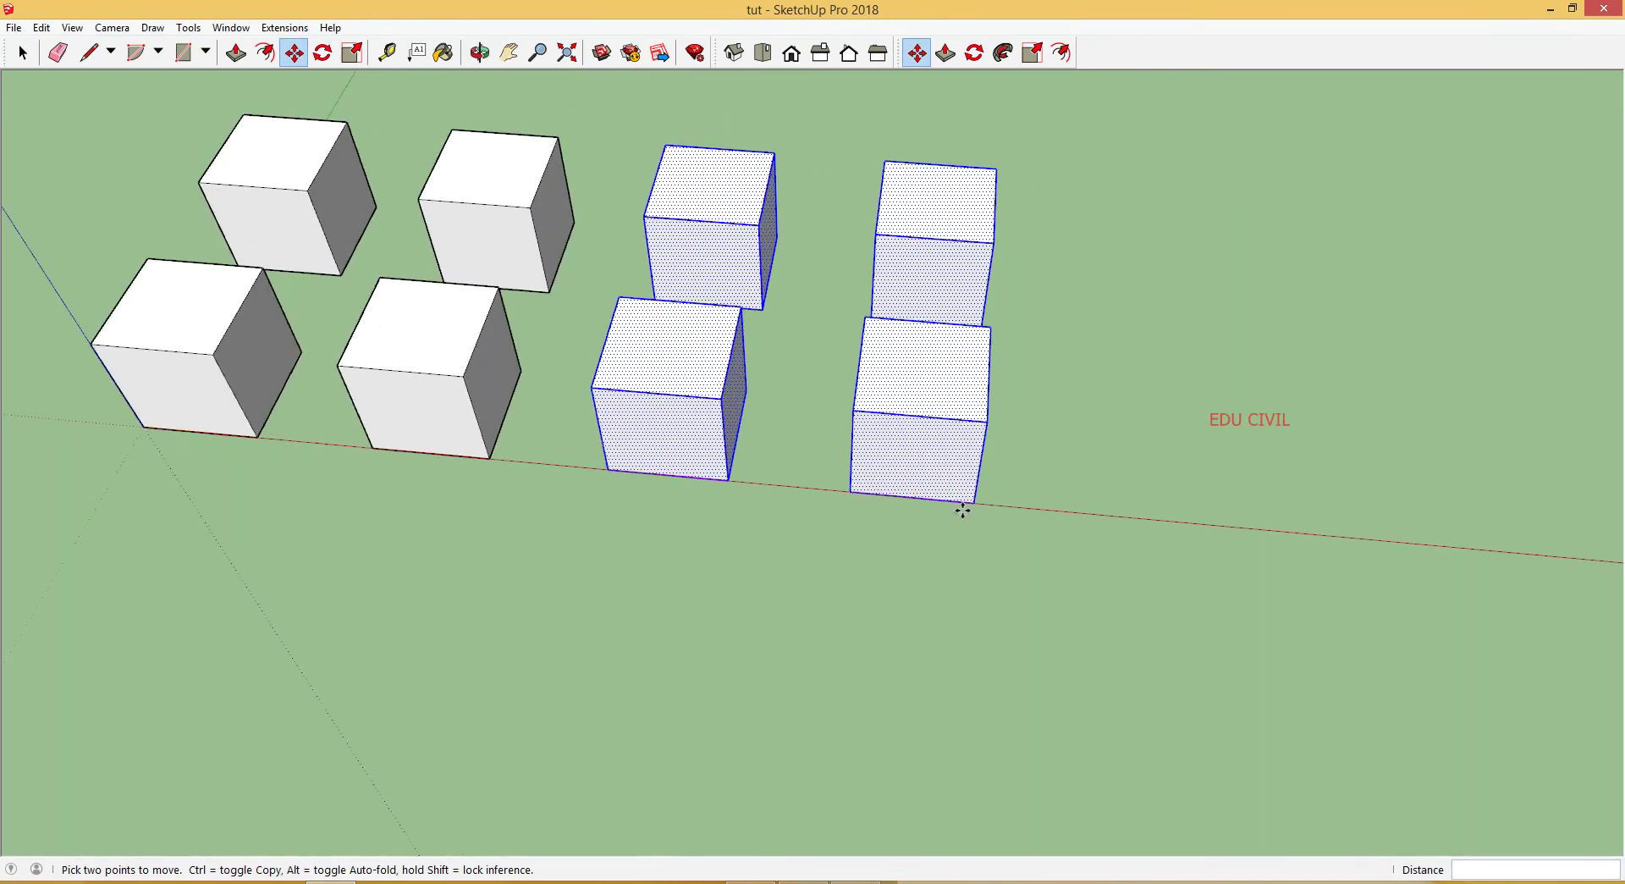
{"action": "scroll", "coordinate": [587, 507], "scroll_direction": "down", "scroll_amount": 4}
{"action": "scroll", "coordinate": [715, 510], "scroll_direction": "down", "scroll_amount": 2}
{"action": "scroll", "coordinate": [717, 504], "scroll_direction": "up", "scroll_amount": 2}
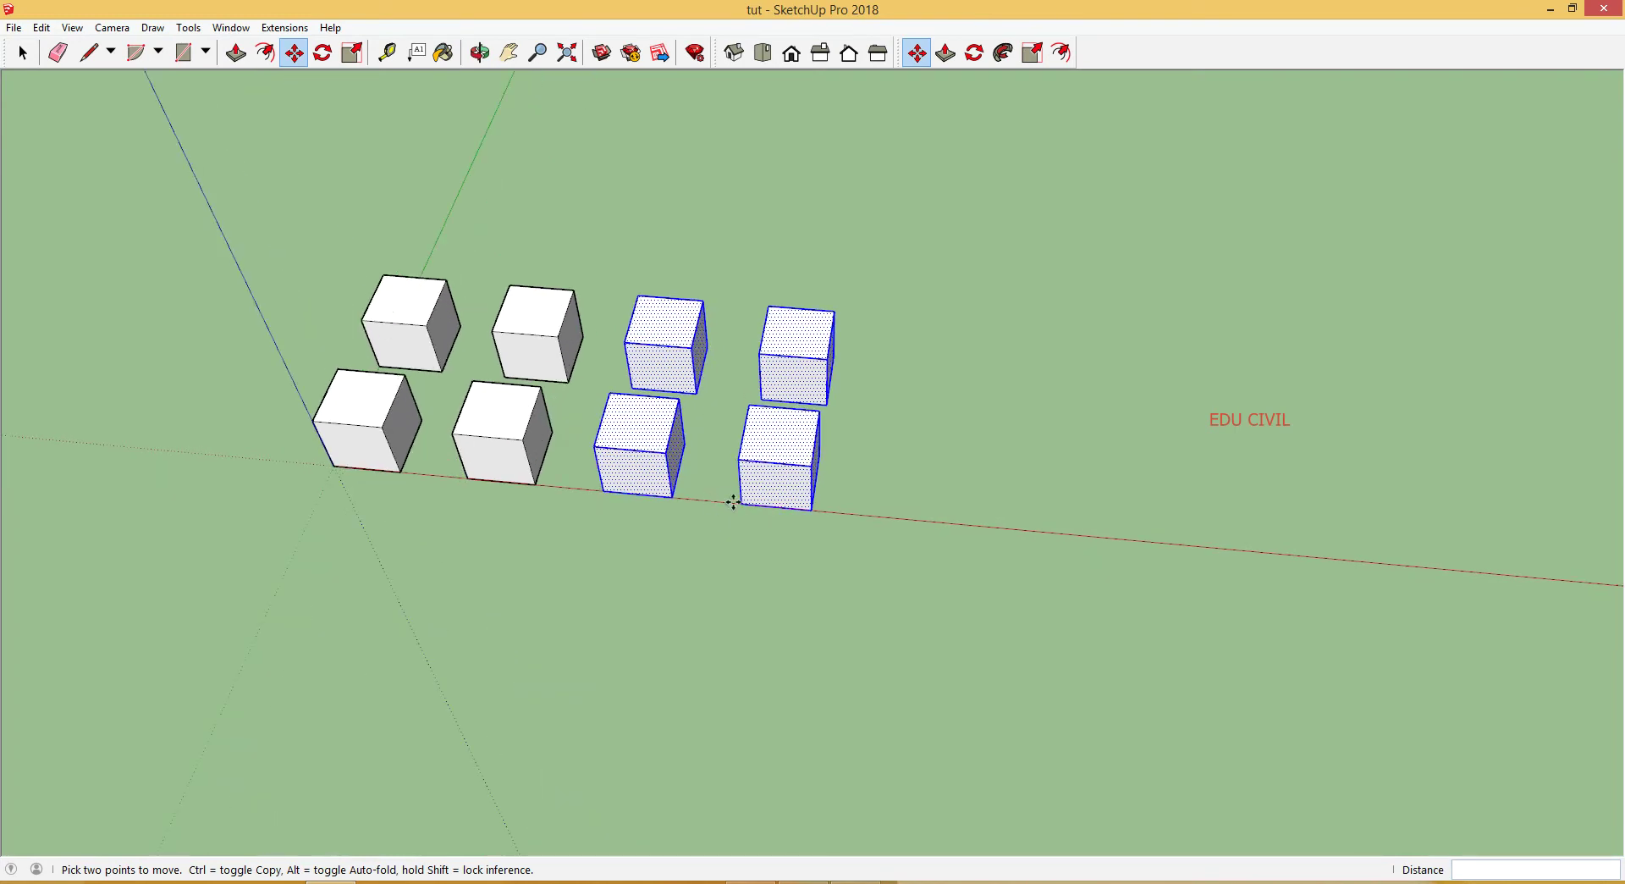
{"action": "left_click", "coordinate": [604, 491]}
{"action": "key", "text": "ctrl"}
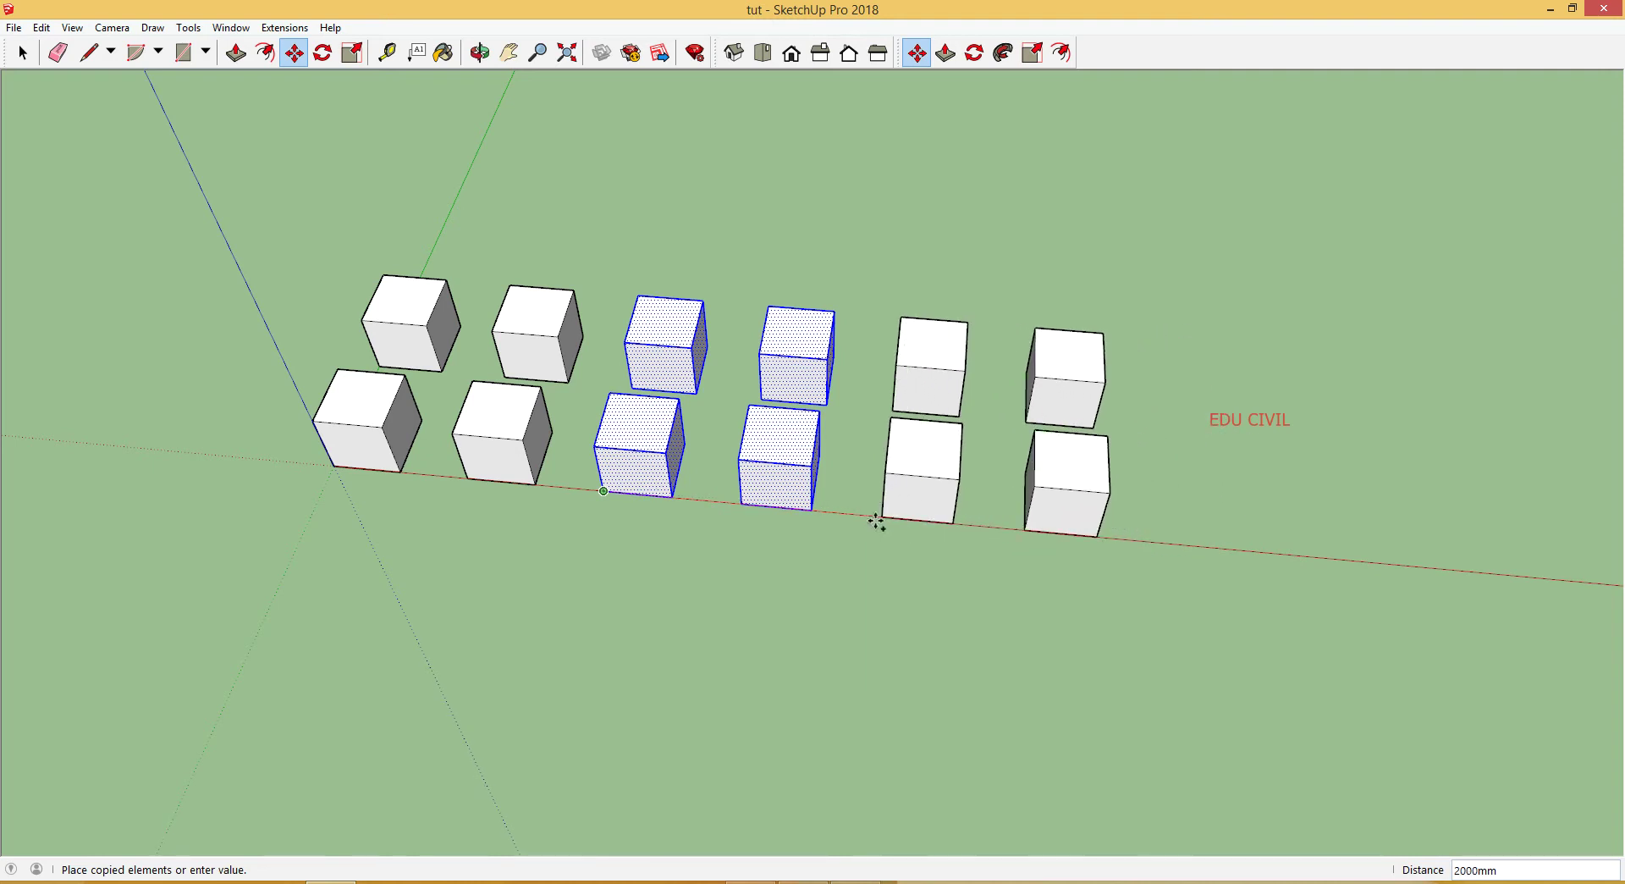
{"action": "type", "text": "20"}
{"action": "key", "text": "Return"}
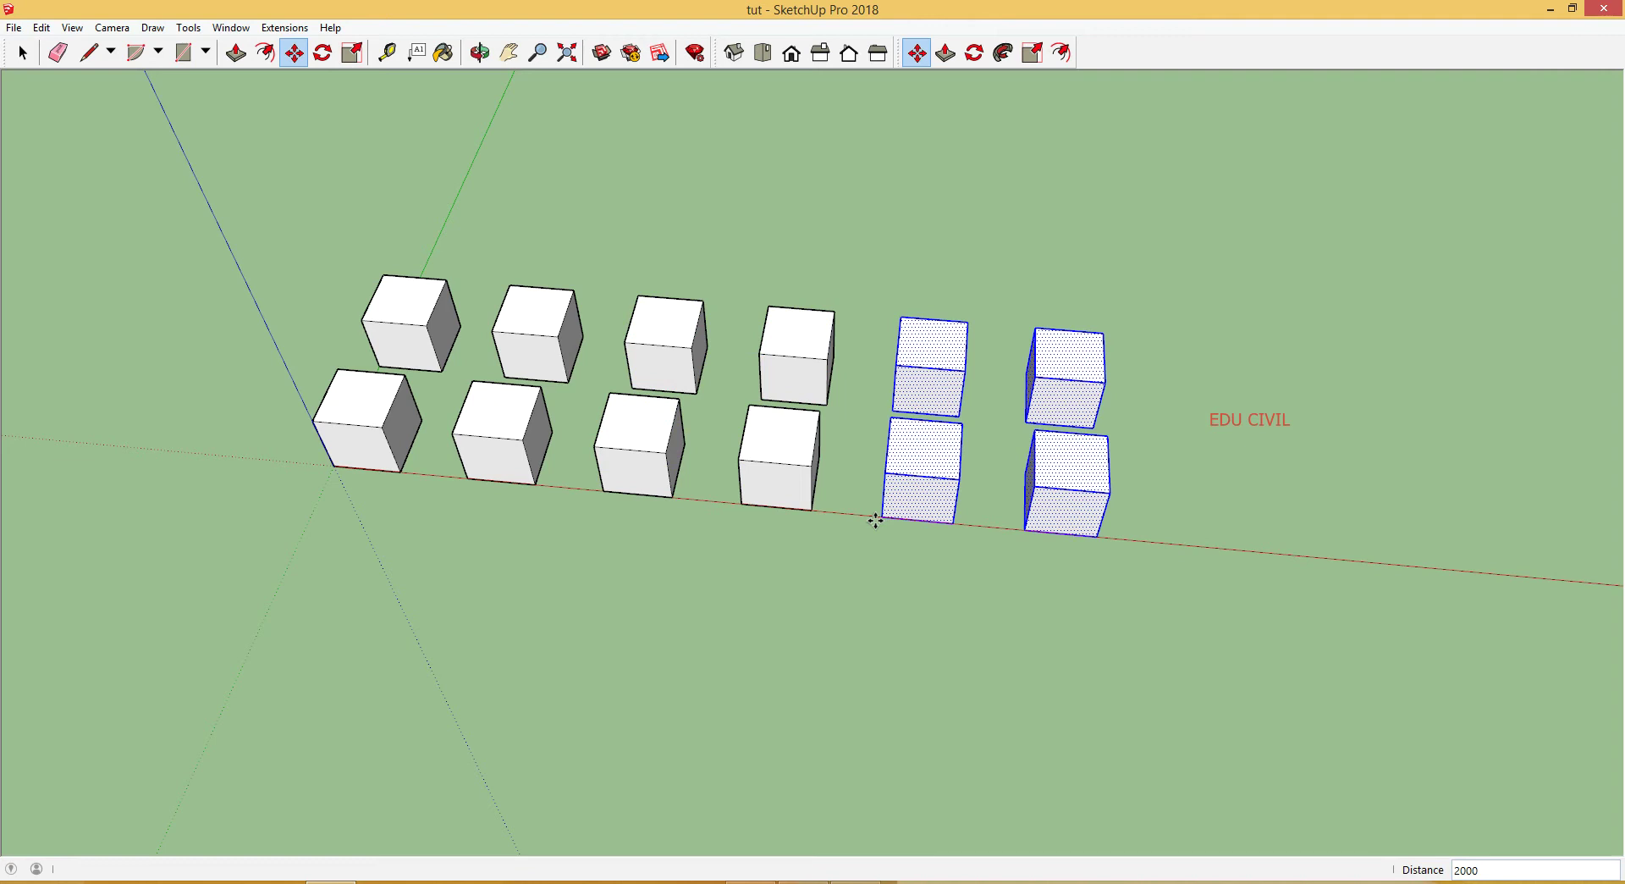
{"action": "type", "text": "4x"}
{"action": "key", "text": "Return"}
Step: Examine the extended double row of cubes along the red axis from several angles
{"action": "scroll", "coordinate": [849, 519], "scroll_direction": "down", "scroll_amount": 5}
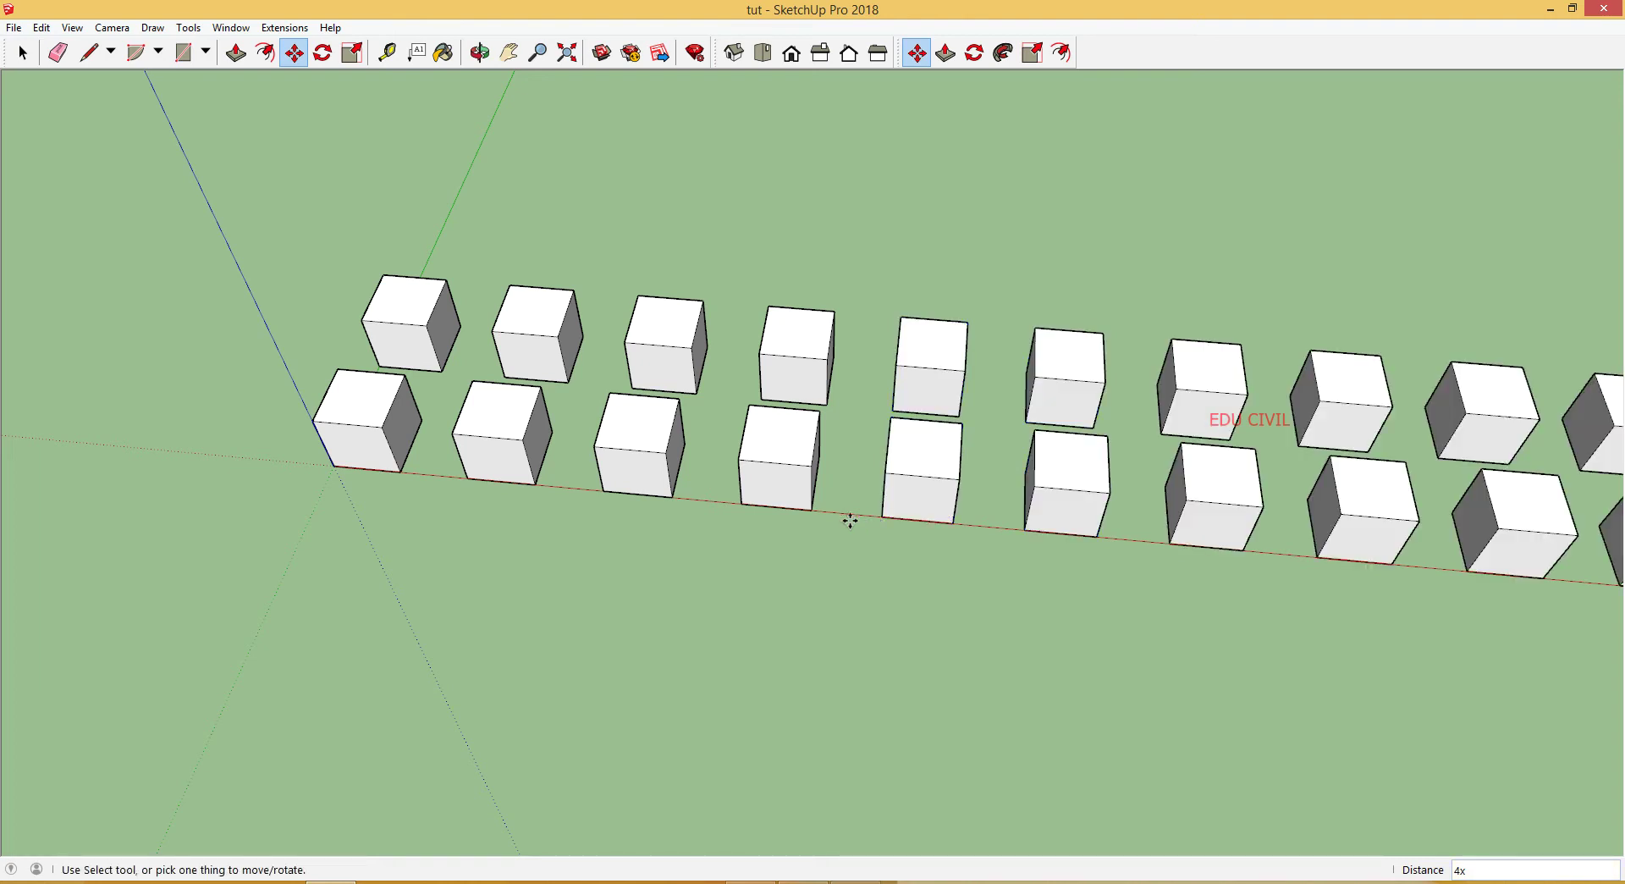
{"action": "scroll", "coordinate": [1356, 574], "scroll_direction": "up", "scroll_amount": 1}
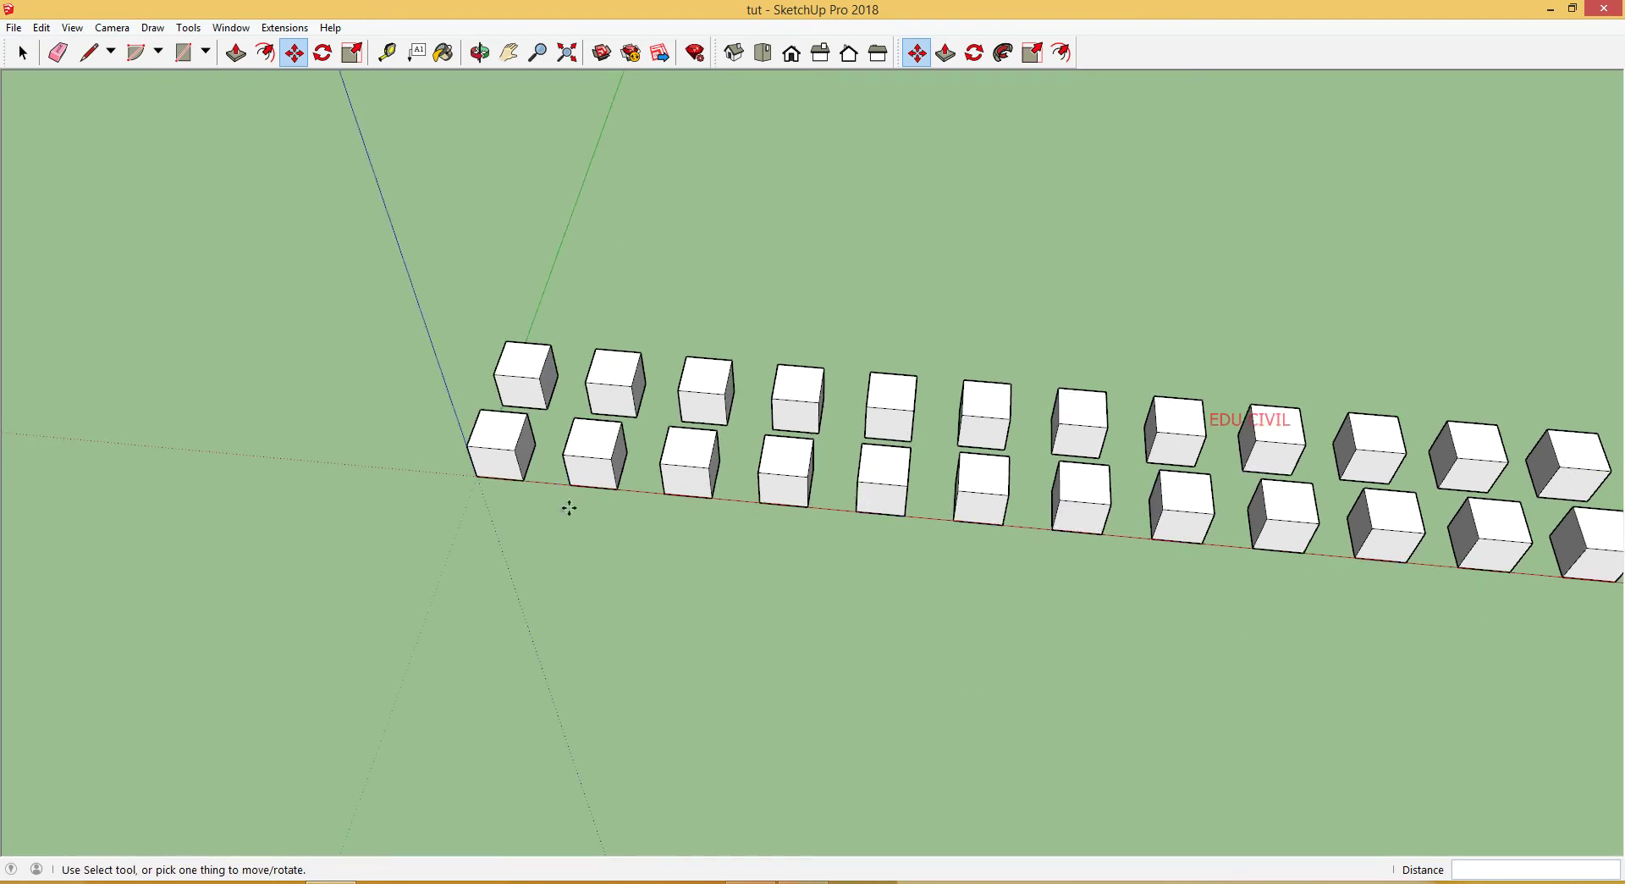
{"action": "scroll", "coordinate": [566, 508], "scroll_direction": "down", "scroll_amount": 3}
{"action": "scroll", "coordinate": [1117, 588], "scroll_direction": "up", "scroll_amount": 2}
{"action": "middle_click_drag", "start_coordinate": [905, 576], "coordinate": [937, 657]}
{"action": "scroll", "coordinate": [1018, 491], "scroll_direction": "up", "scroll_amount": 3}
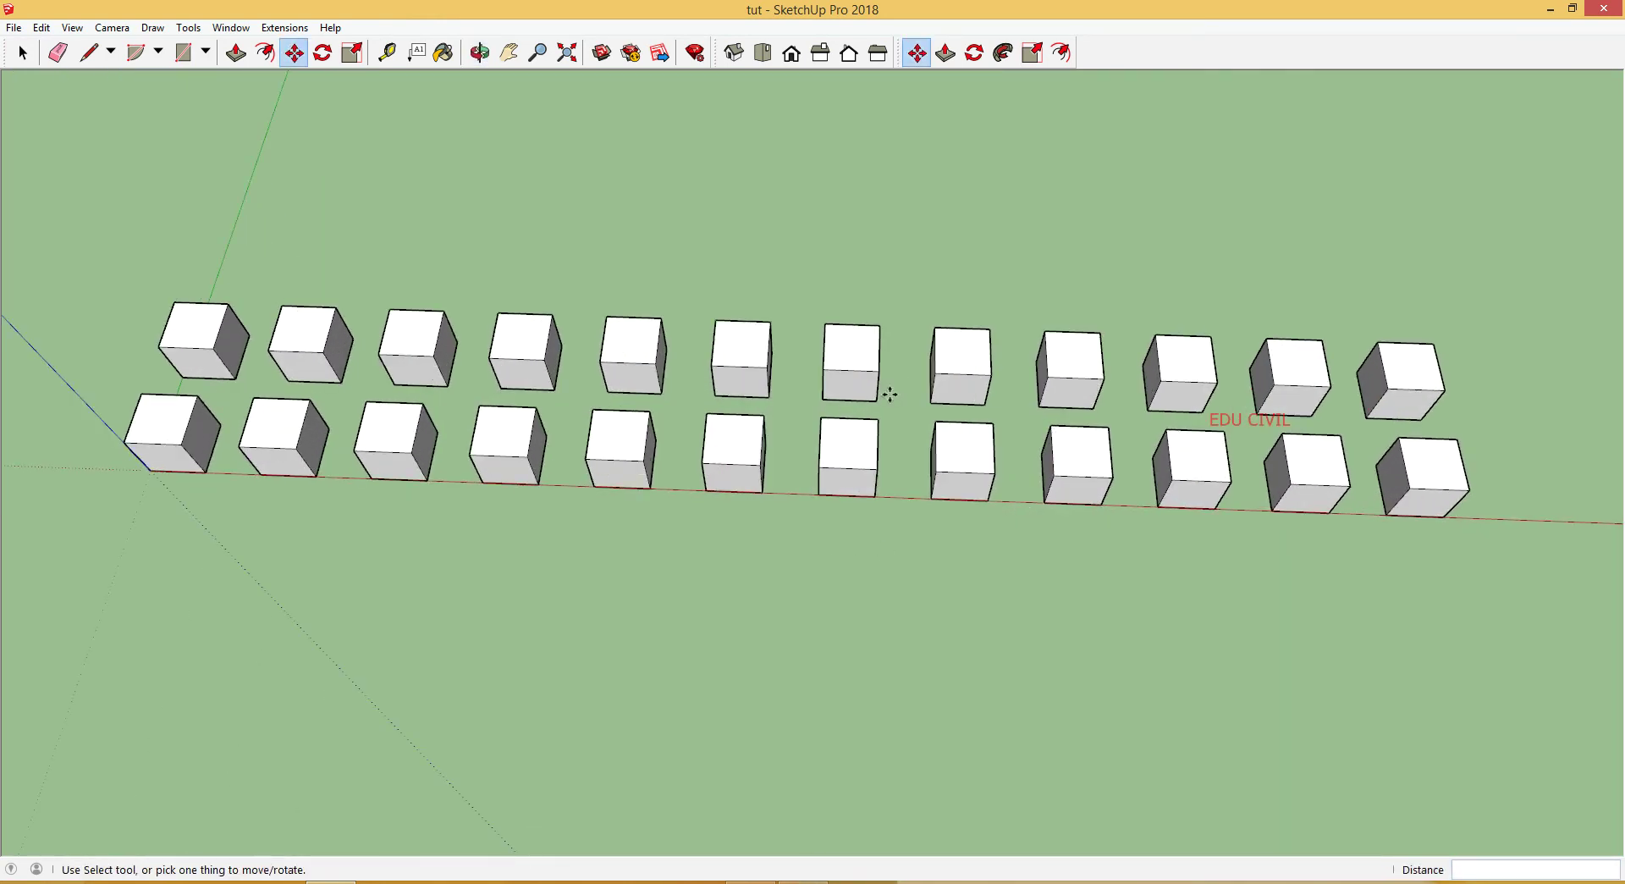
{"action": "scroll", "coordinate": [1020, 482], "scroll_direction": "up", "scroll_amount": 2}
{"action": "scroll", "coordinate": [879, 485], "scroll_direction": "down", "scroll_amount": 3}
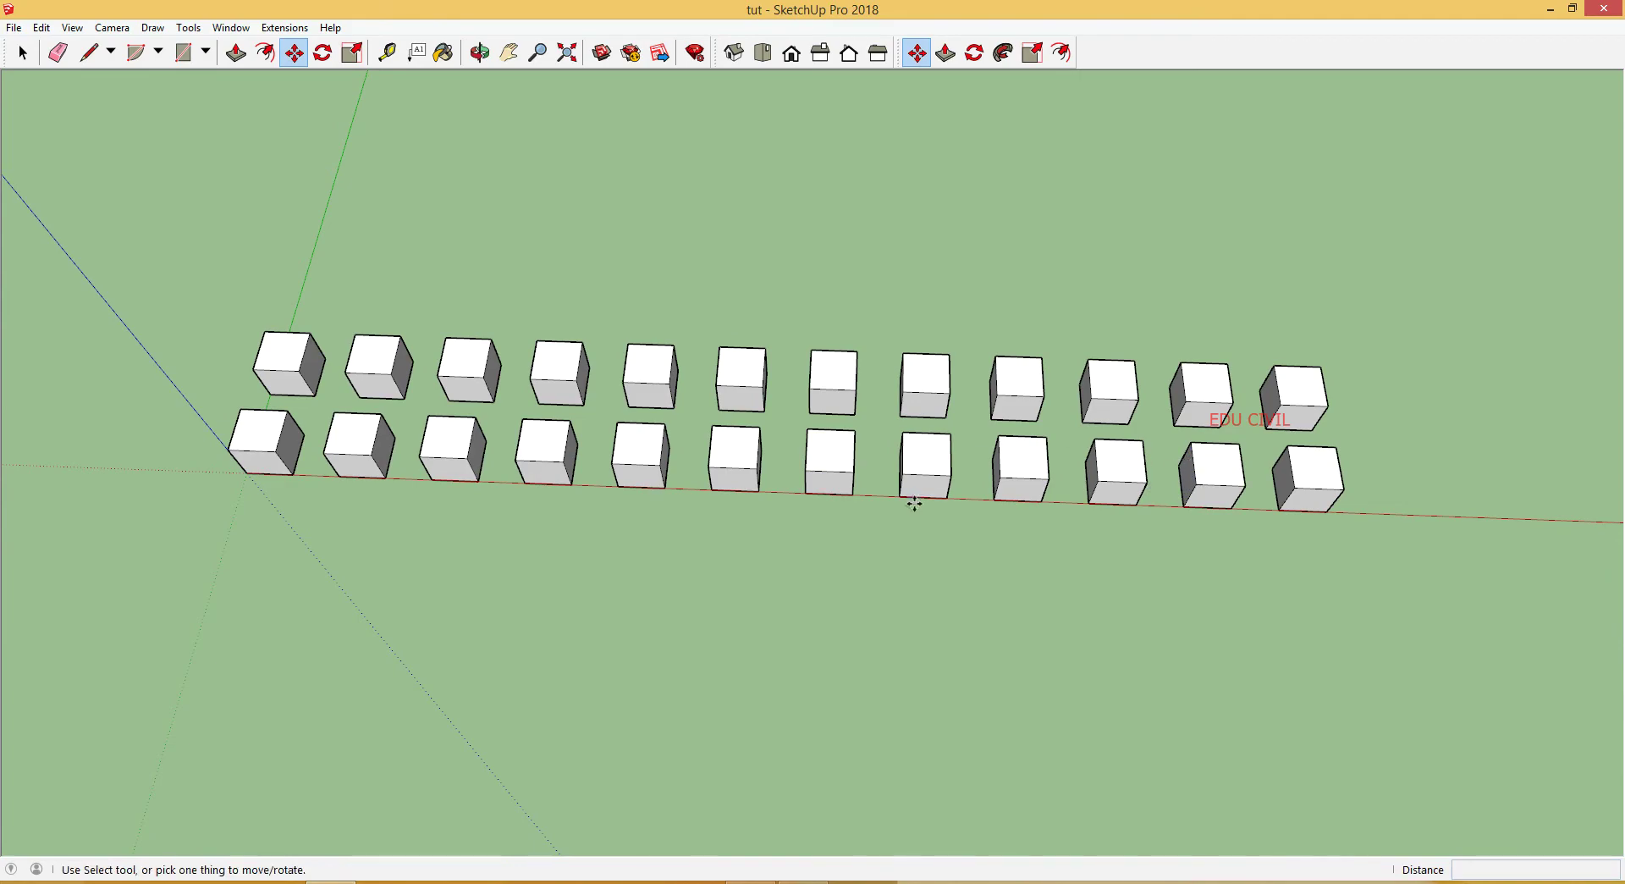
{"action": "middle_click_drag", "start_coordinate": [914, 505], "coordinate": [995, 496]}
{"action": "middle_click_drag", "start_coordinate": [577, 507], "coordinate": [1216, 348]}
{"action": "scroll", "coordinate": [1163, 324], "scroll_direction": "down", "scroll_amount": 5}
{"action": "scroll", "coordinate": [1011, 501], "scroll_direction": "up", "scroll_amount": 5}
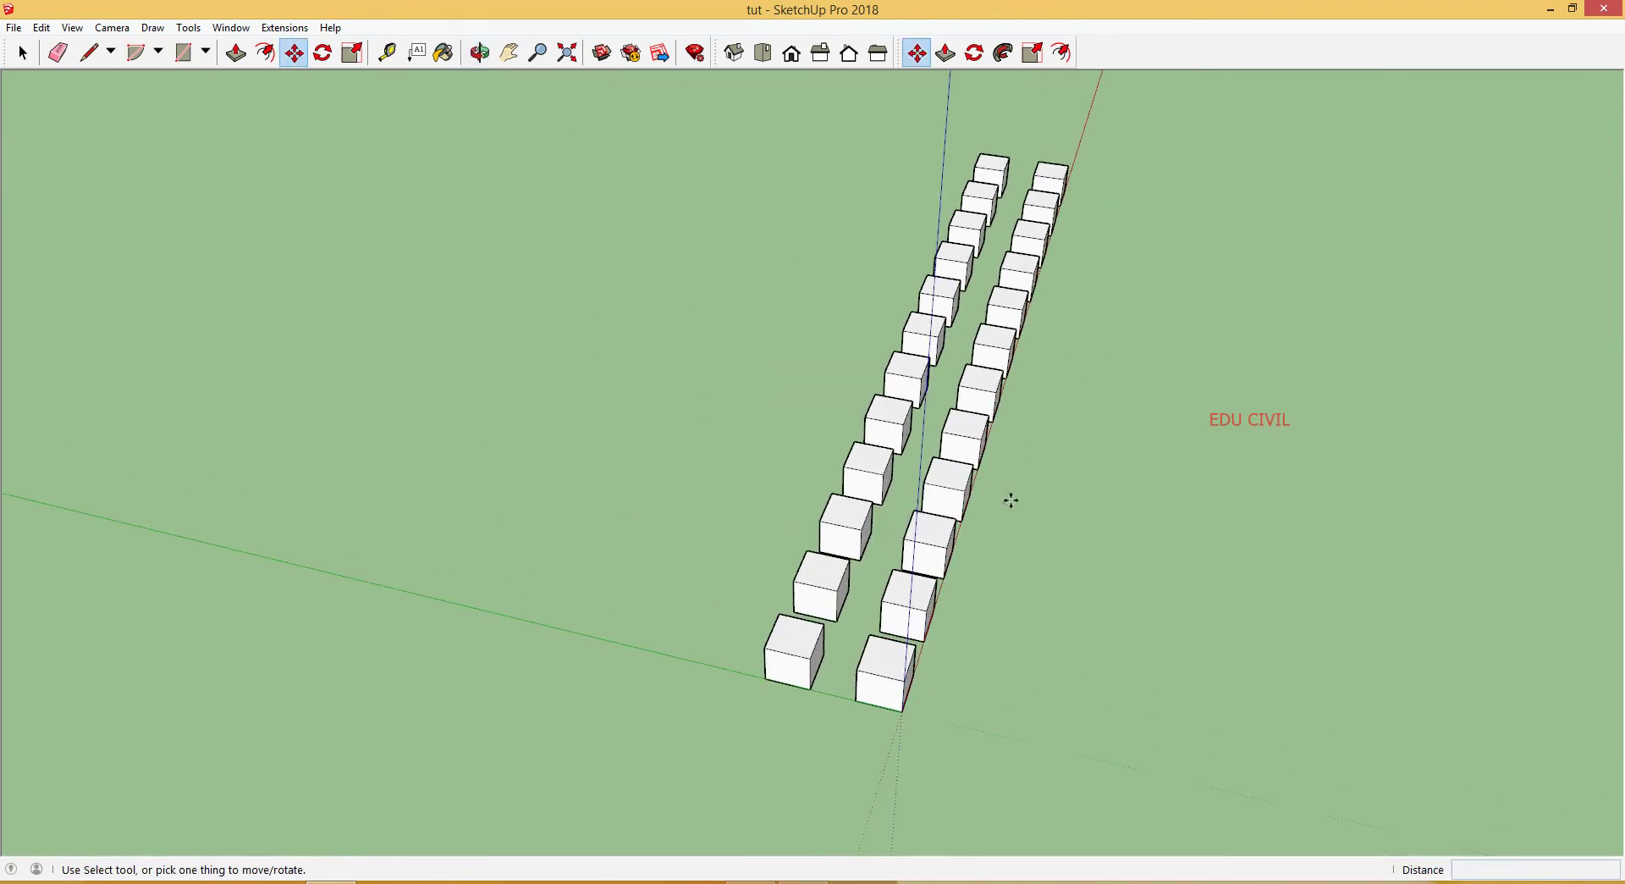
{"action": "middle_click_drag", "start_coordinate": [1006, 501], "coordinate": [984, 551]}
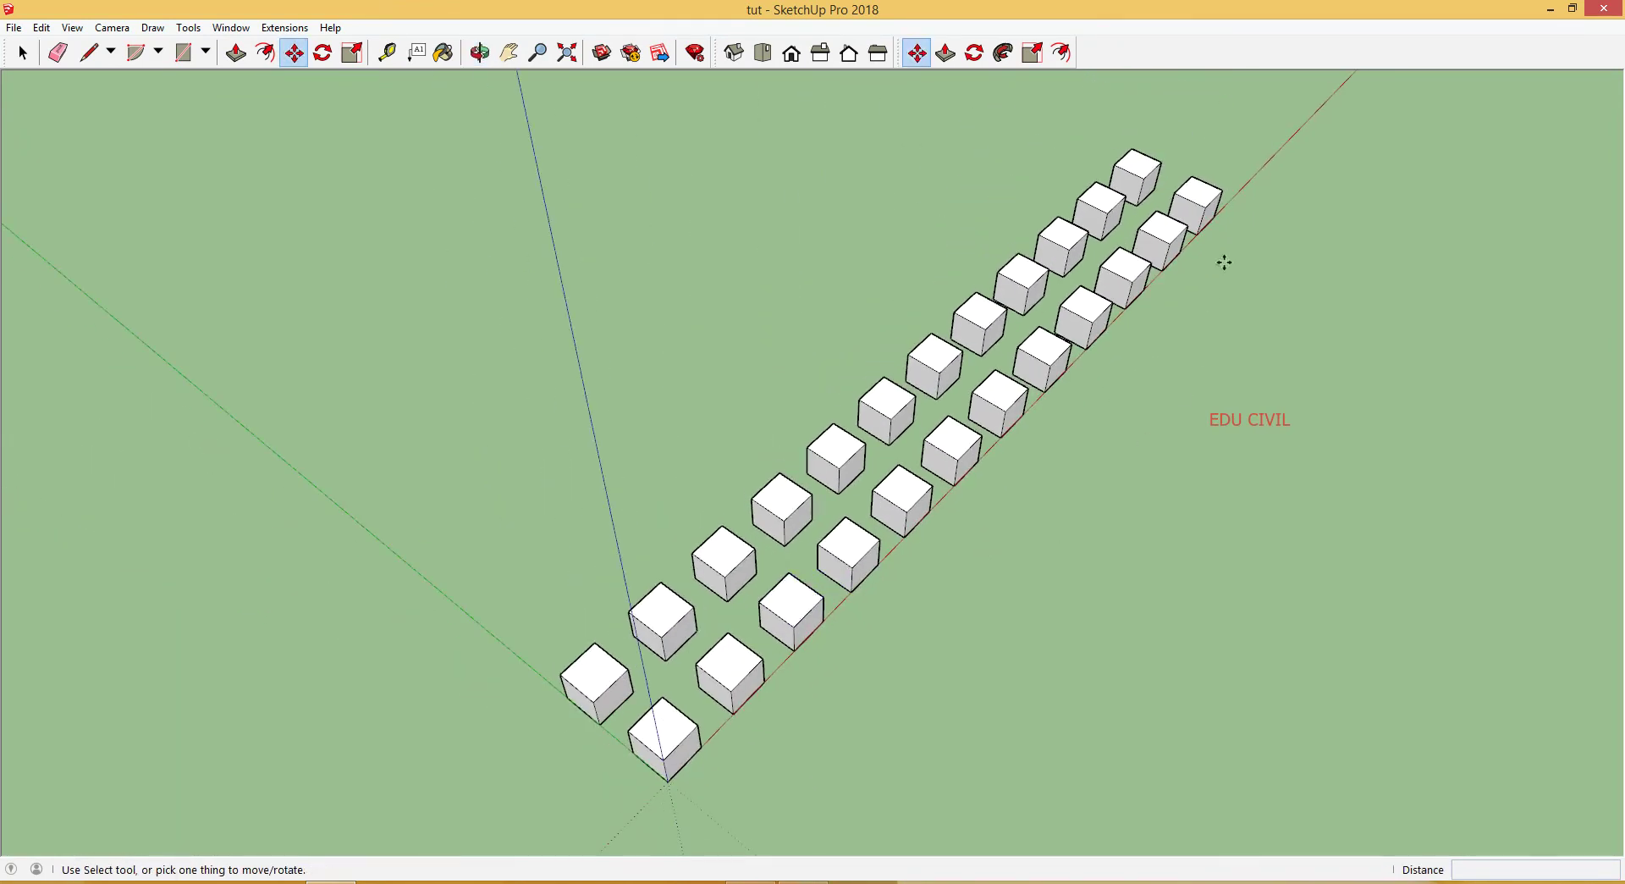
Step: Select all the cubes and copy the double row about 8282 mm along the green axis
{"action": "left_click", "coordinate": [19, 56]}
{"action": "key", "text": "ctrl+a"}
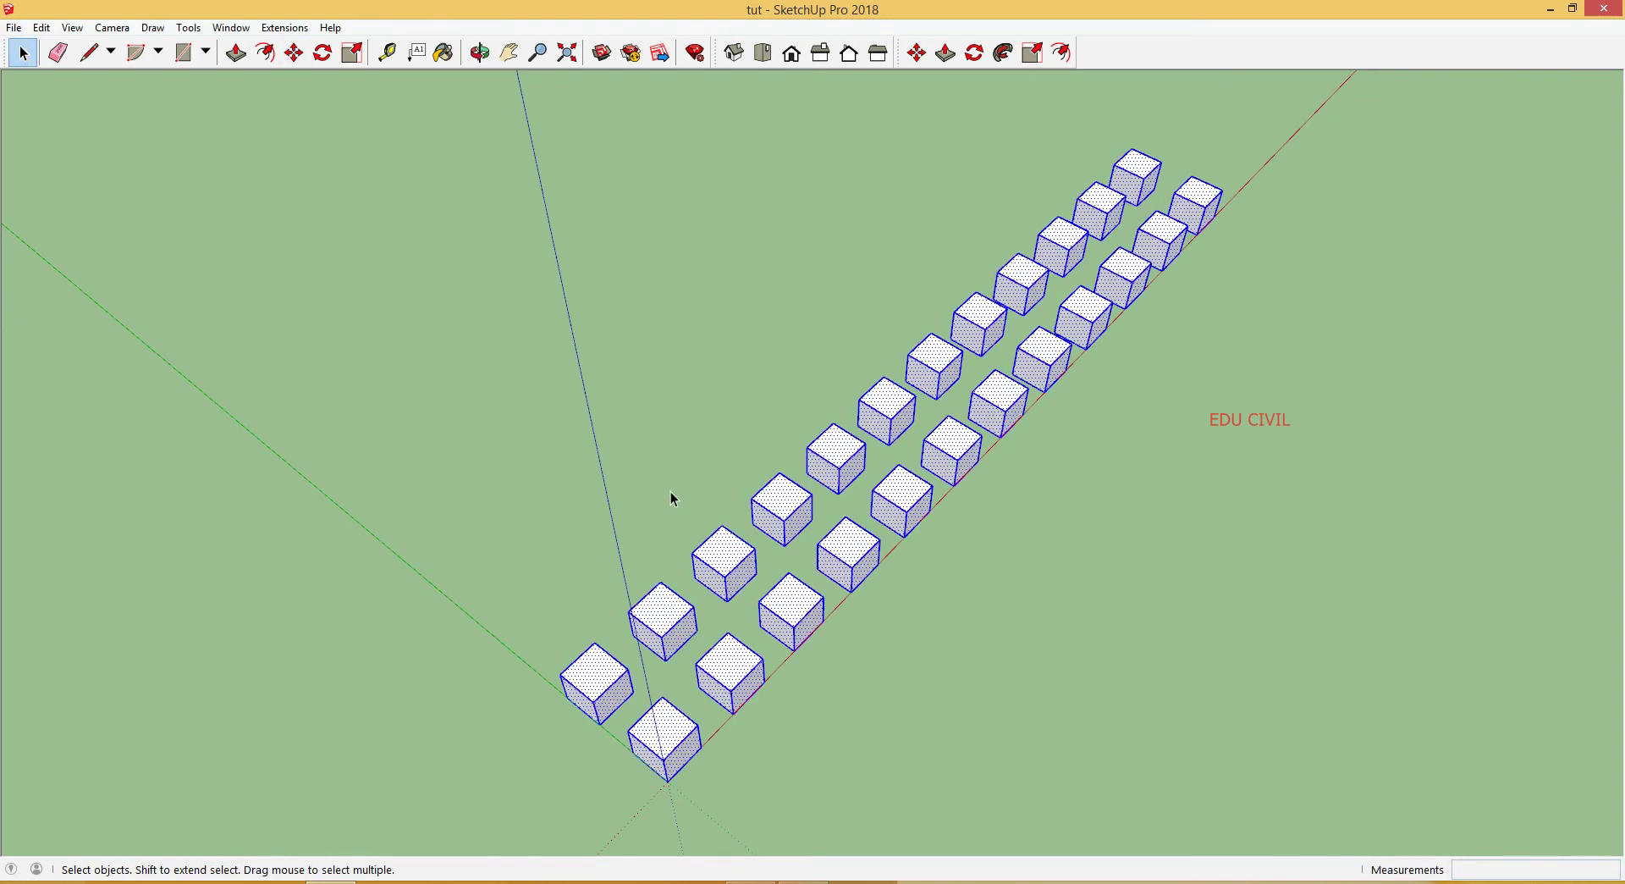
{"action": "middle_click_drag", "start_coordinate": [717, 729], "coordinate": [1143, 729]}
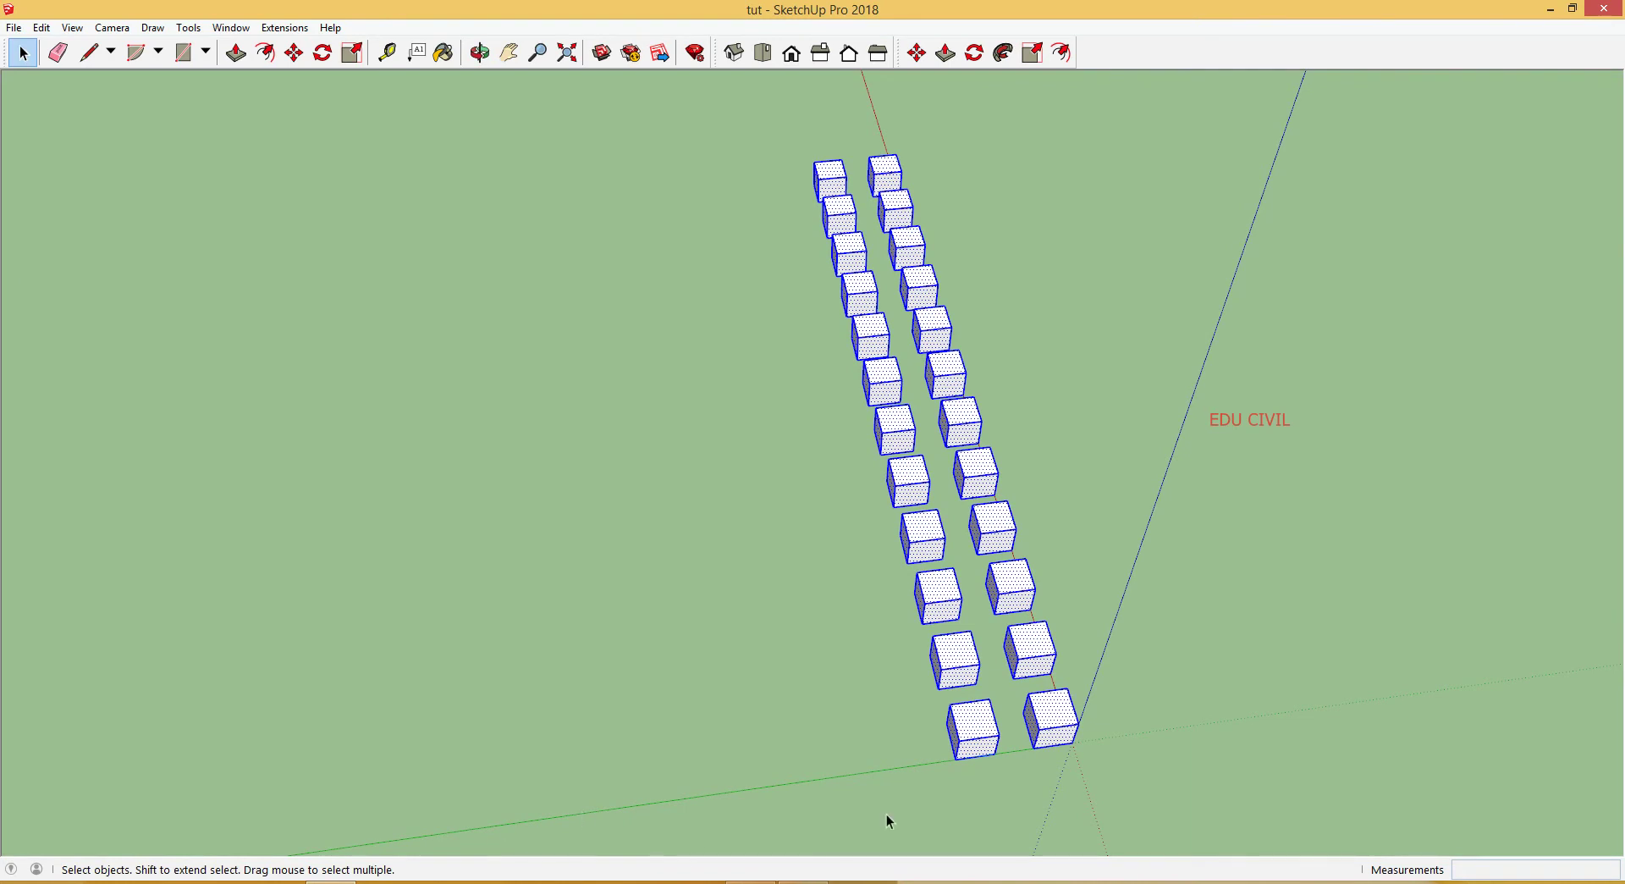
{"action": "key", "text": "m"}
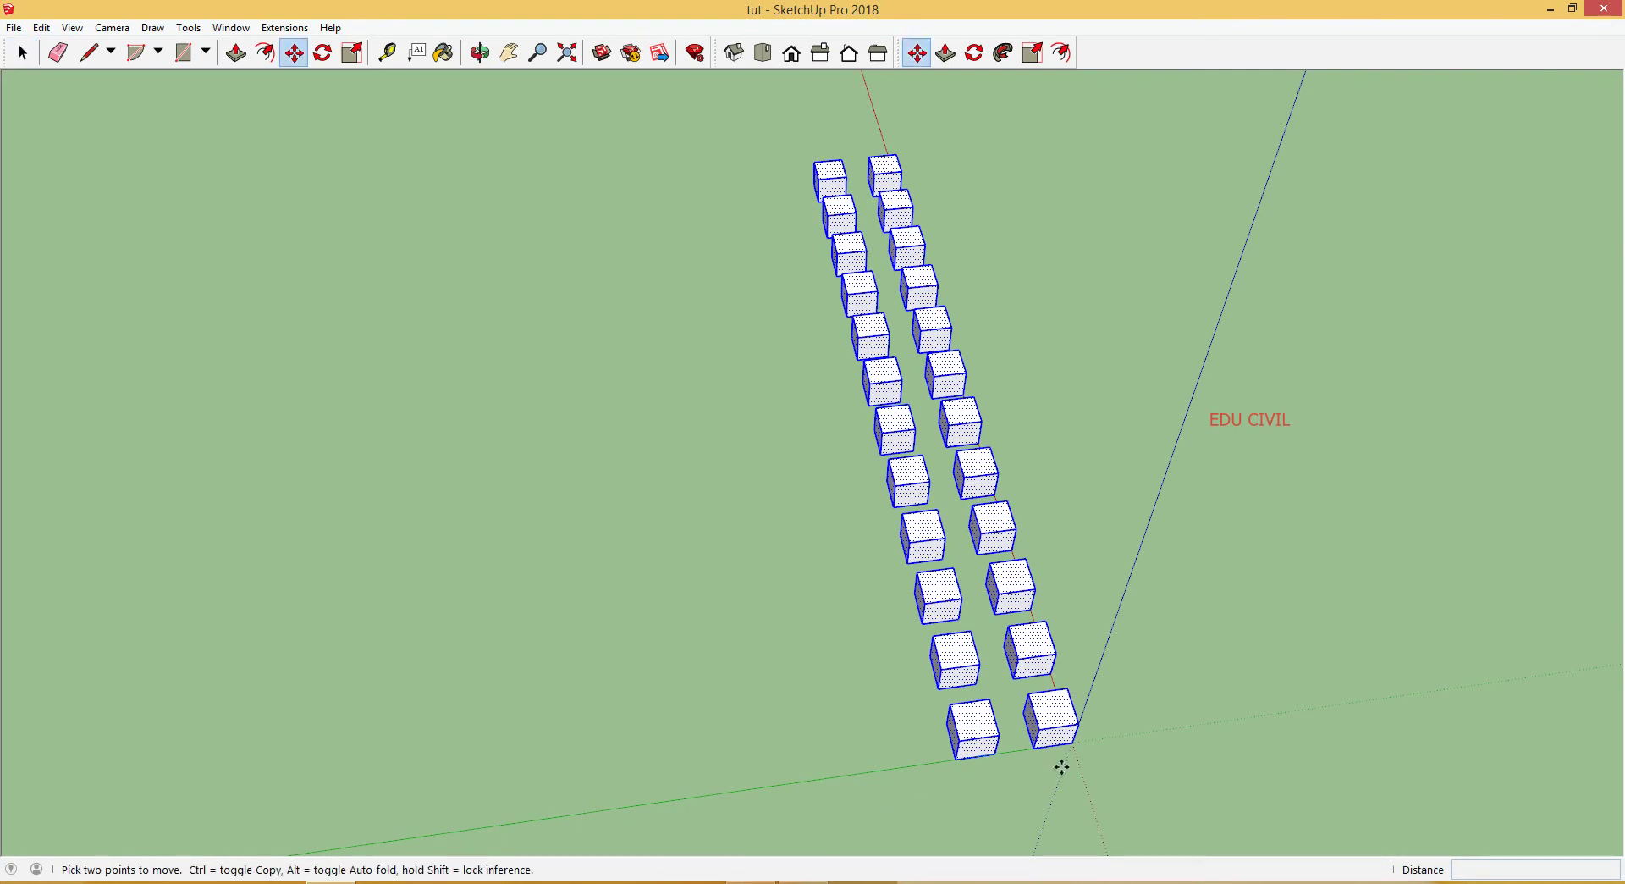
{"action": "key", "text": "ctrl"}
{"action": "left_click", "coordinate": [971, 764]}
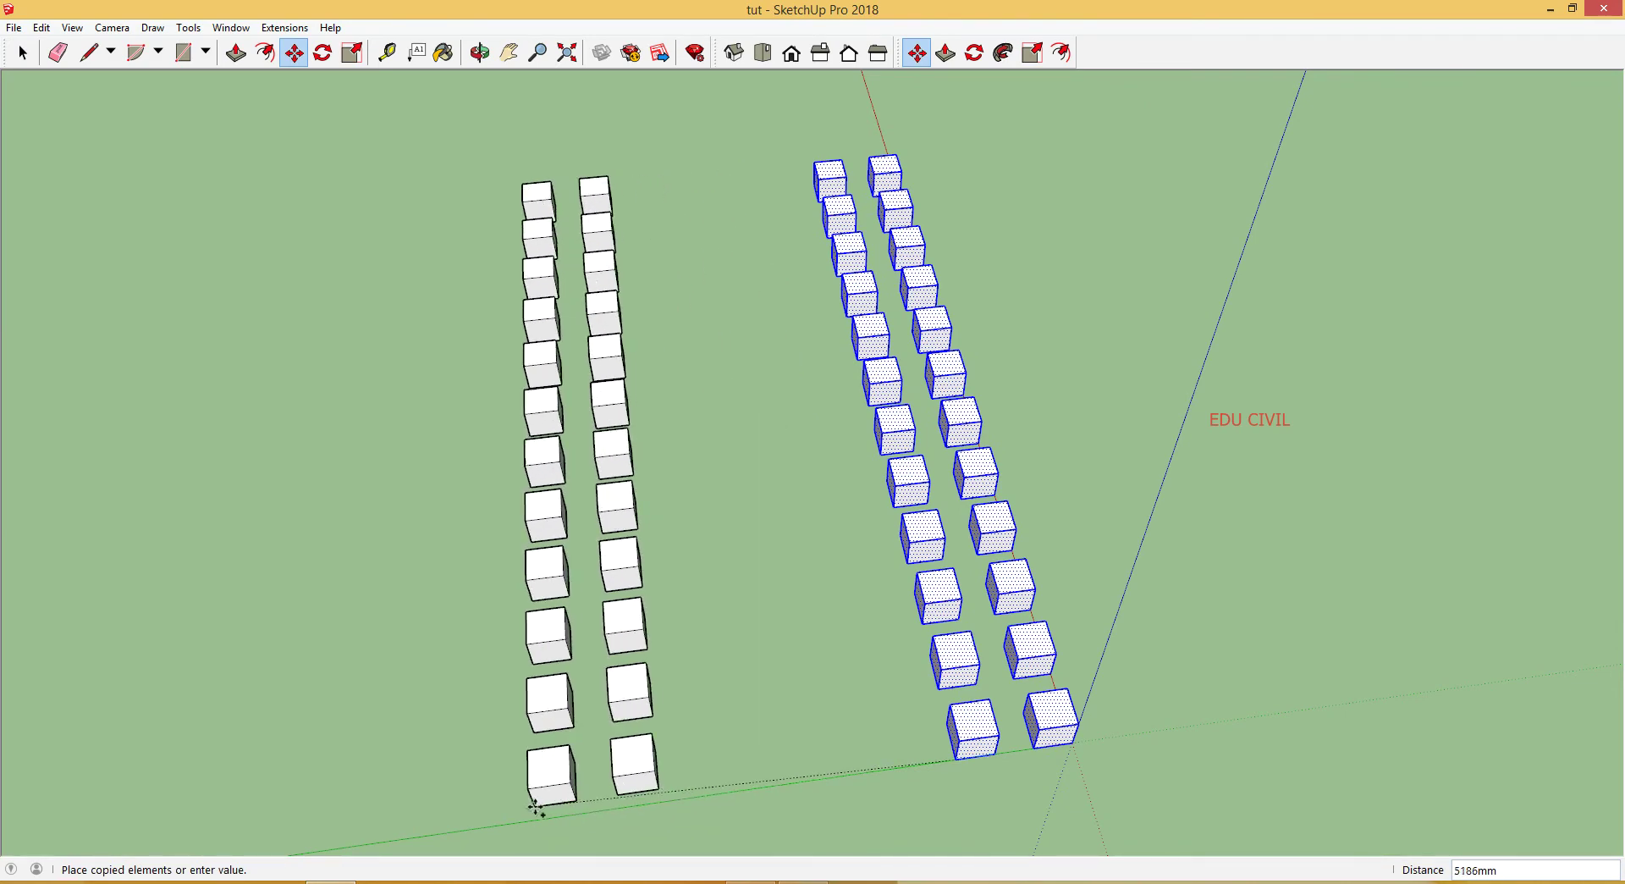
{"action": "scroll", "coordinate": [525, 815], "scroll_direction": "down", "scroll_amount": 1}
{"action": "scroll", "coordinate": [534, 804], "scroll_direction": "down", "scroll_amount": 2}
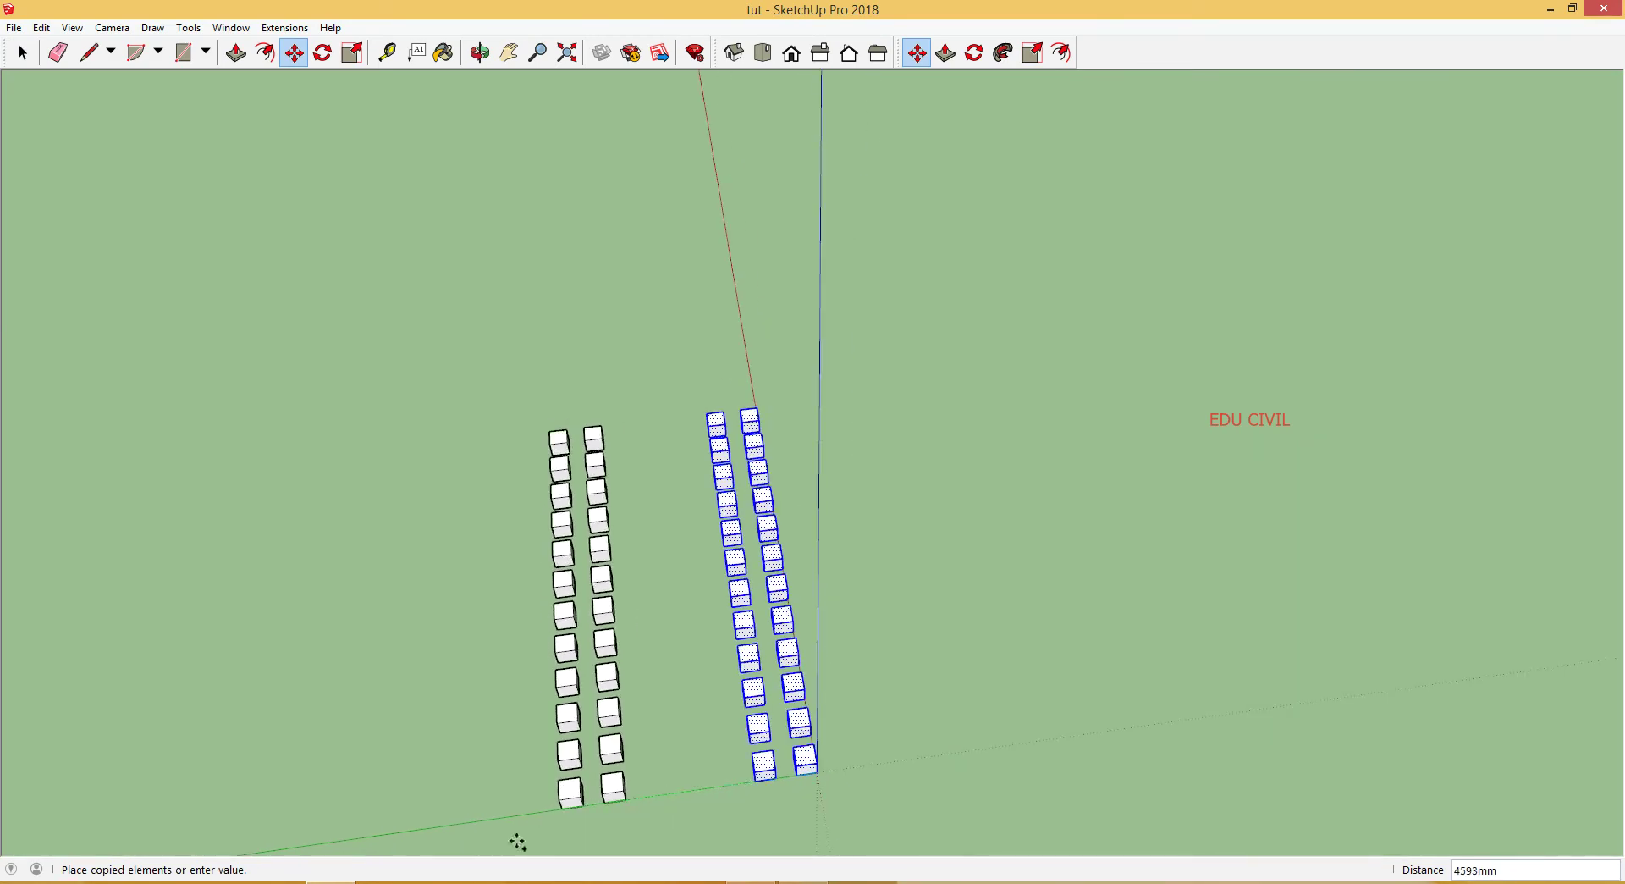
{"action": "scroll", "coordinate": [508, 813], "scroll_direction": "up", "scroll_amount": 5}
{"action": "scroll", "coordinate": [587, 774], "scroll_direction": "down", "scroll_amount": 2}
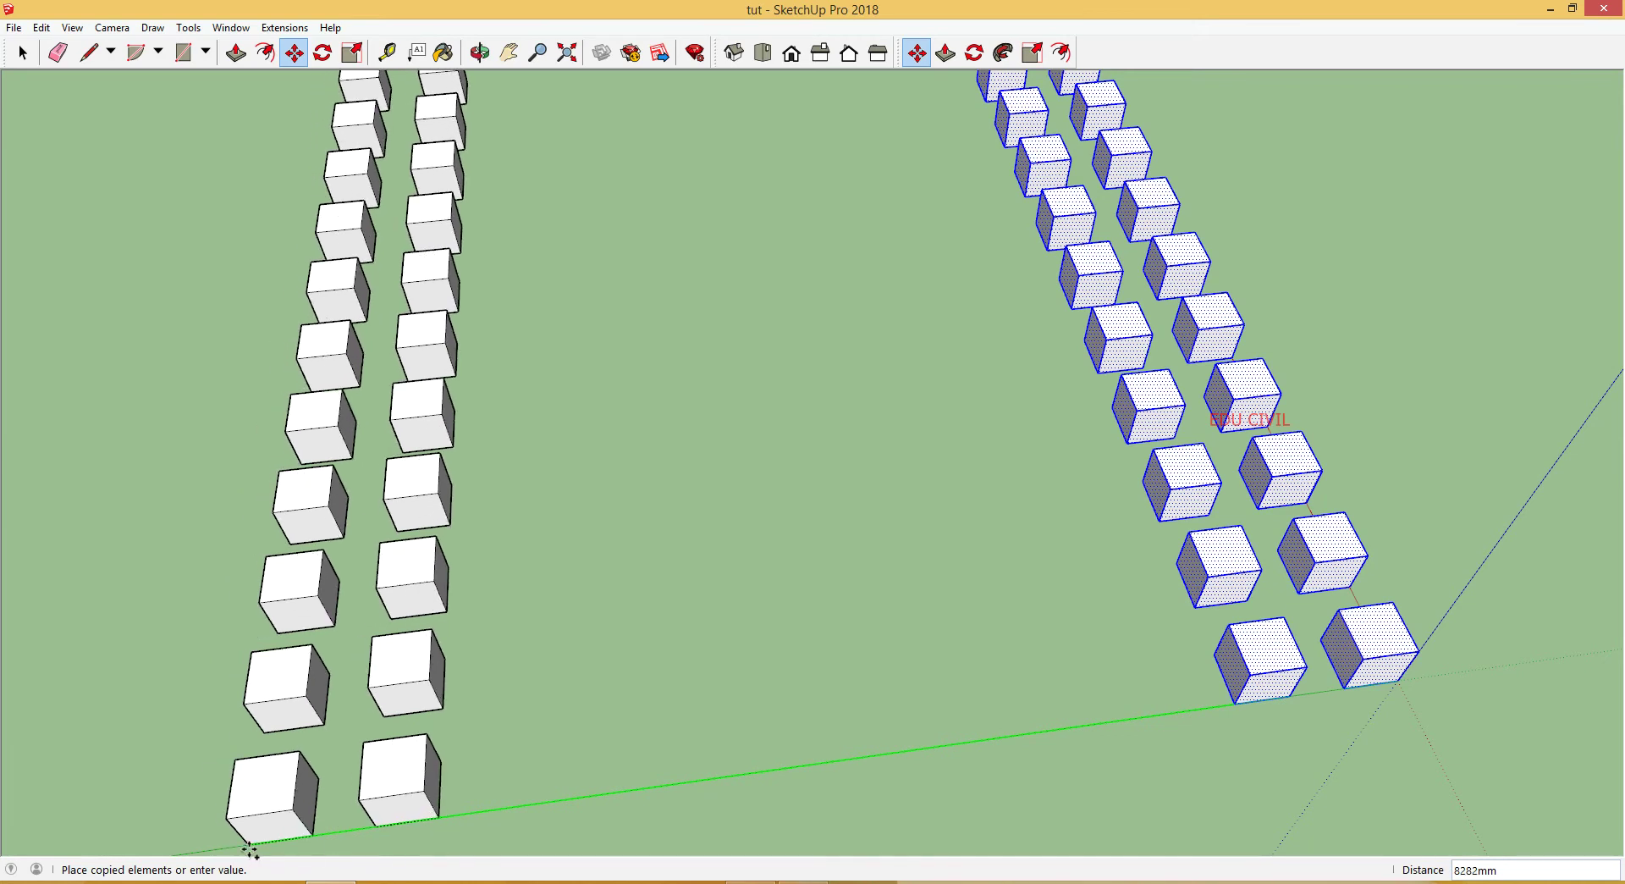
{"action": "left_click", "coordinate": [249, 850]}
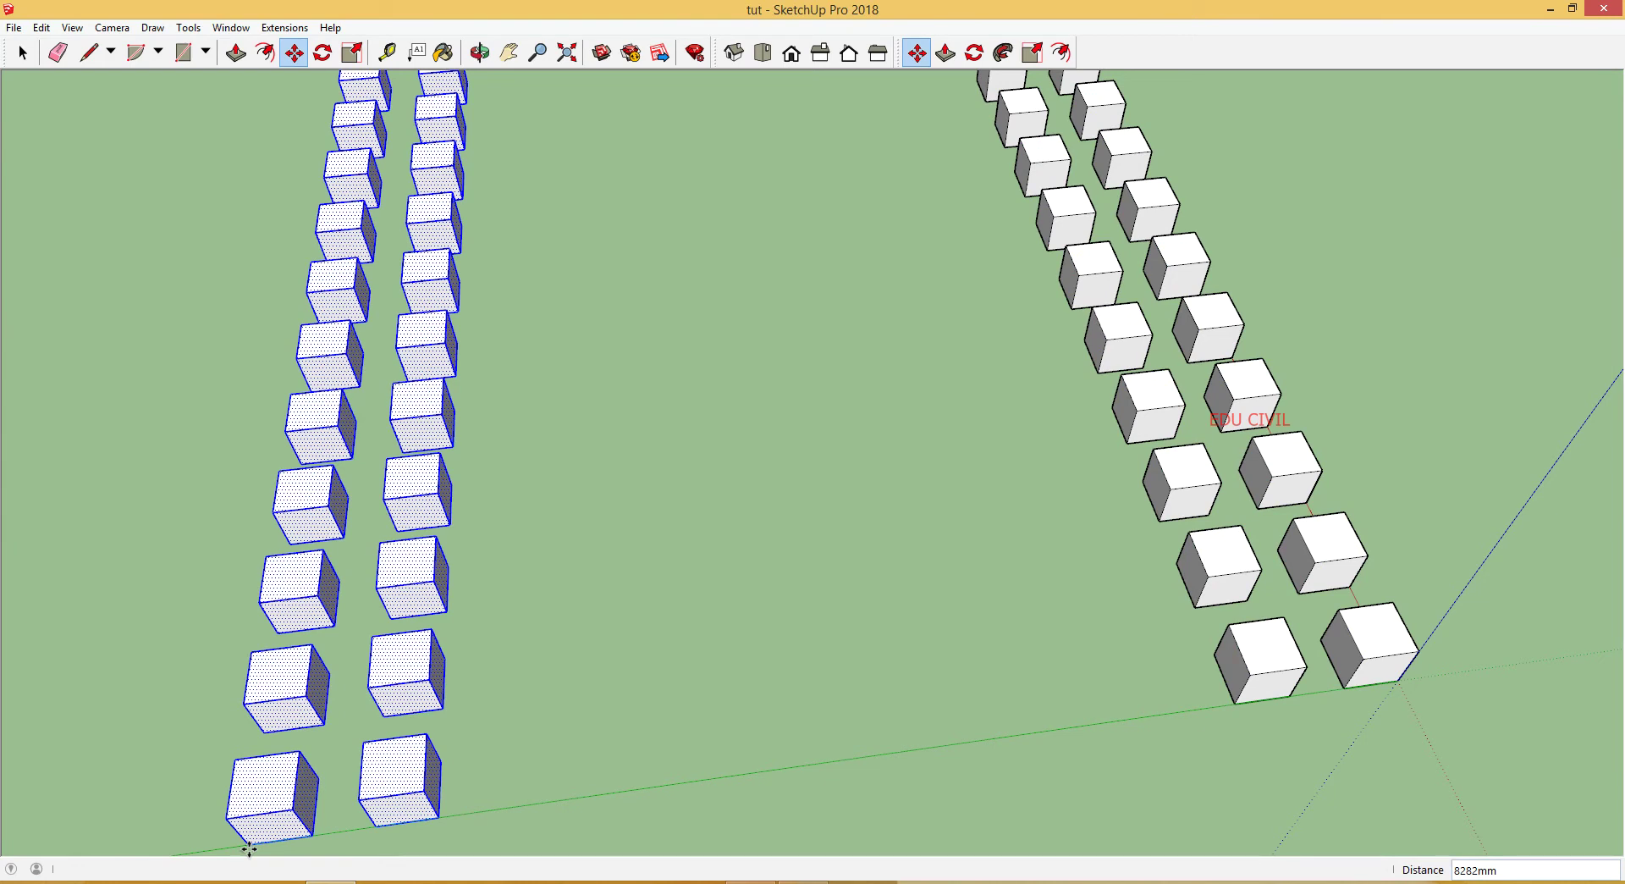
Step: Try to divide the copy distance with 3/, cancel the entry and undo the copied double row
{"action": "type", "text": "3/"}
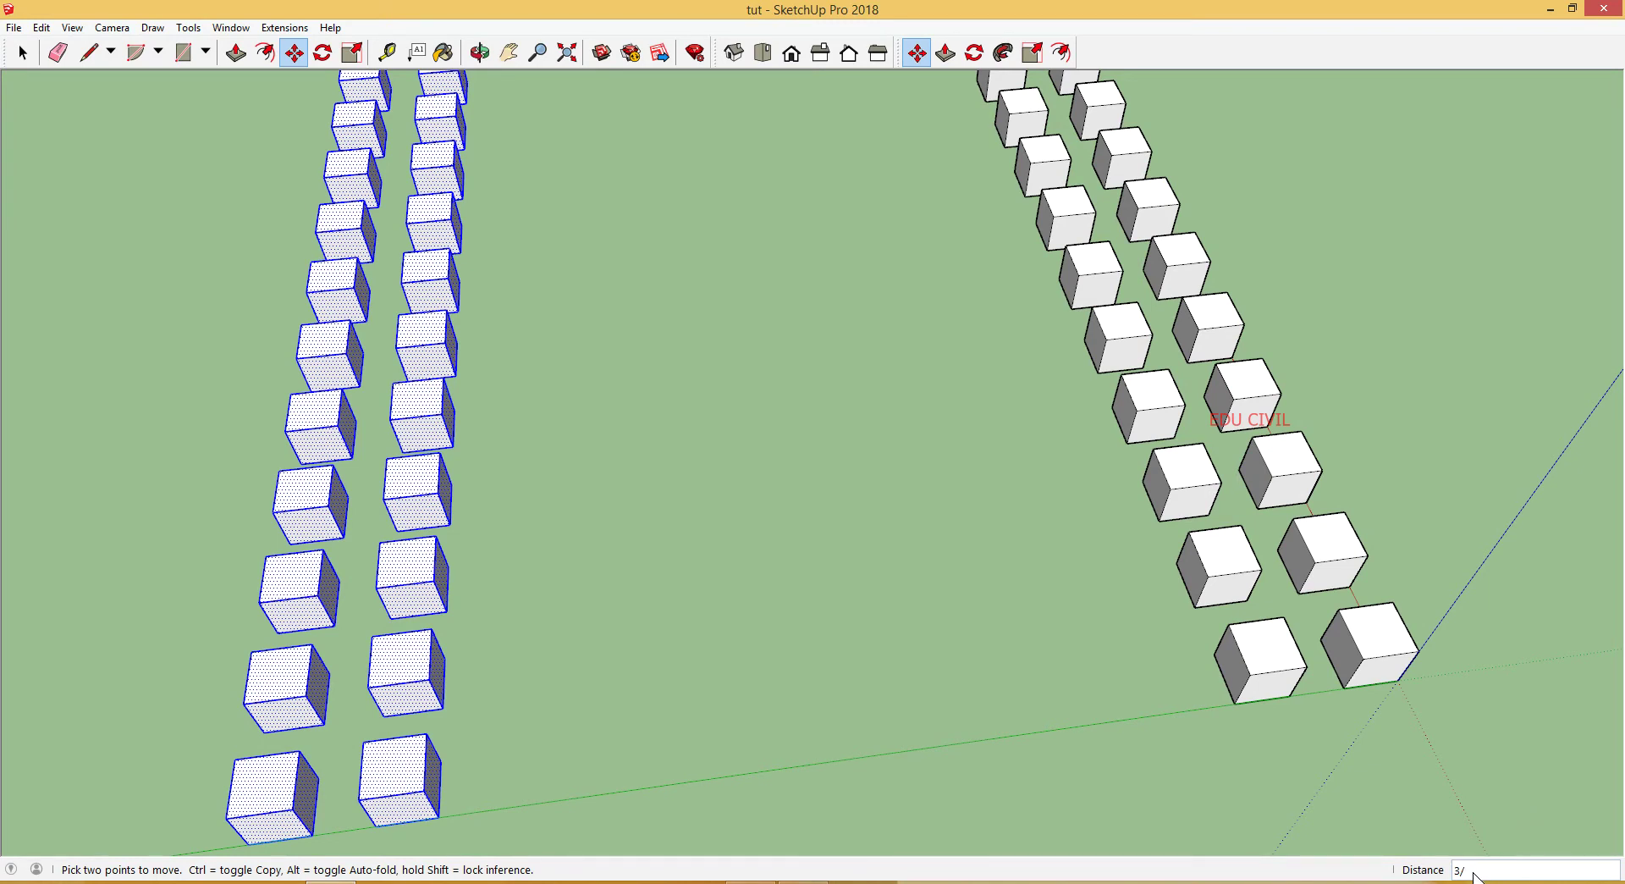
{"action": "key", "text": "Escape"}
{"action": "middle_click_drag", "start_coordinate": [1121, 777], "coordinate": [716, 729]}
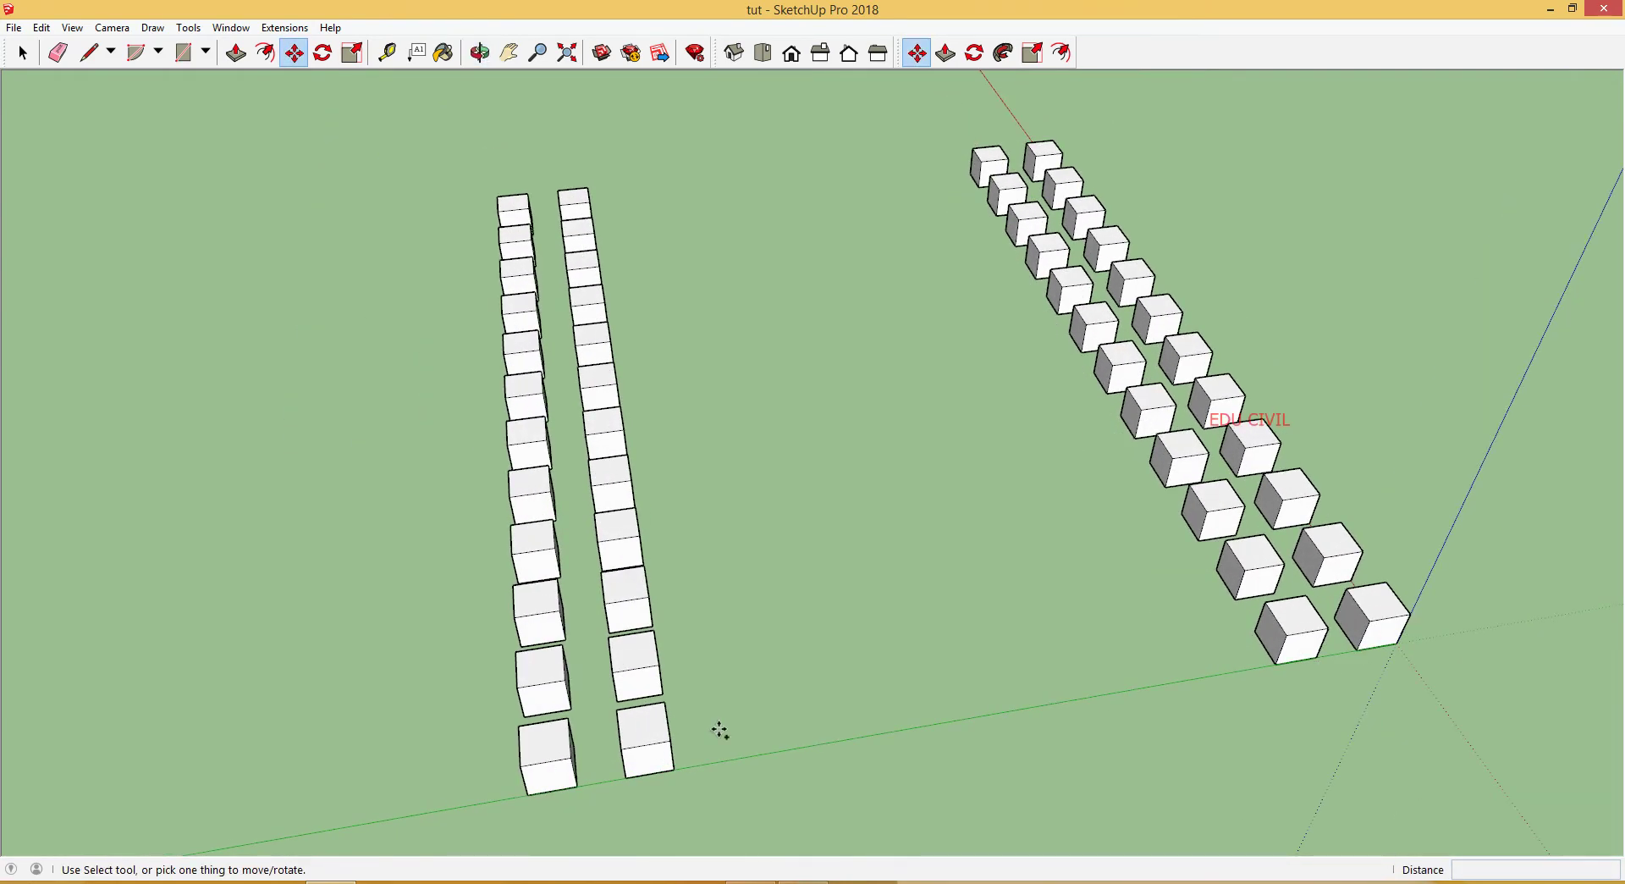
{"action": "key", "text": "ctrl+z"}
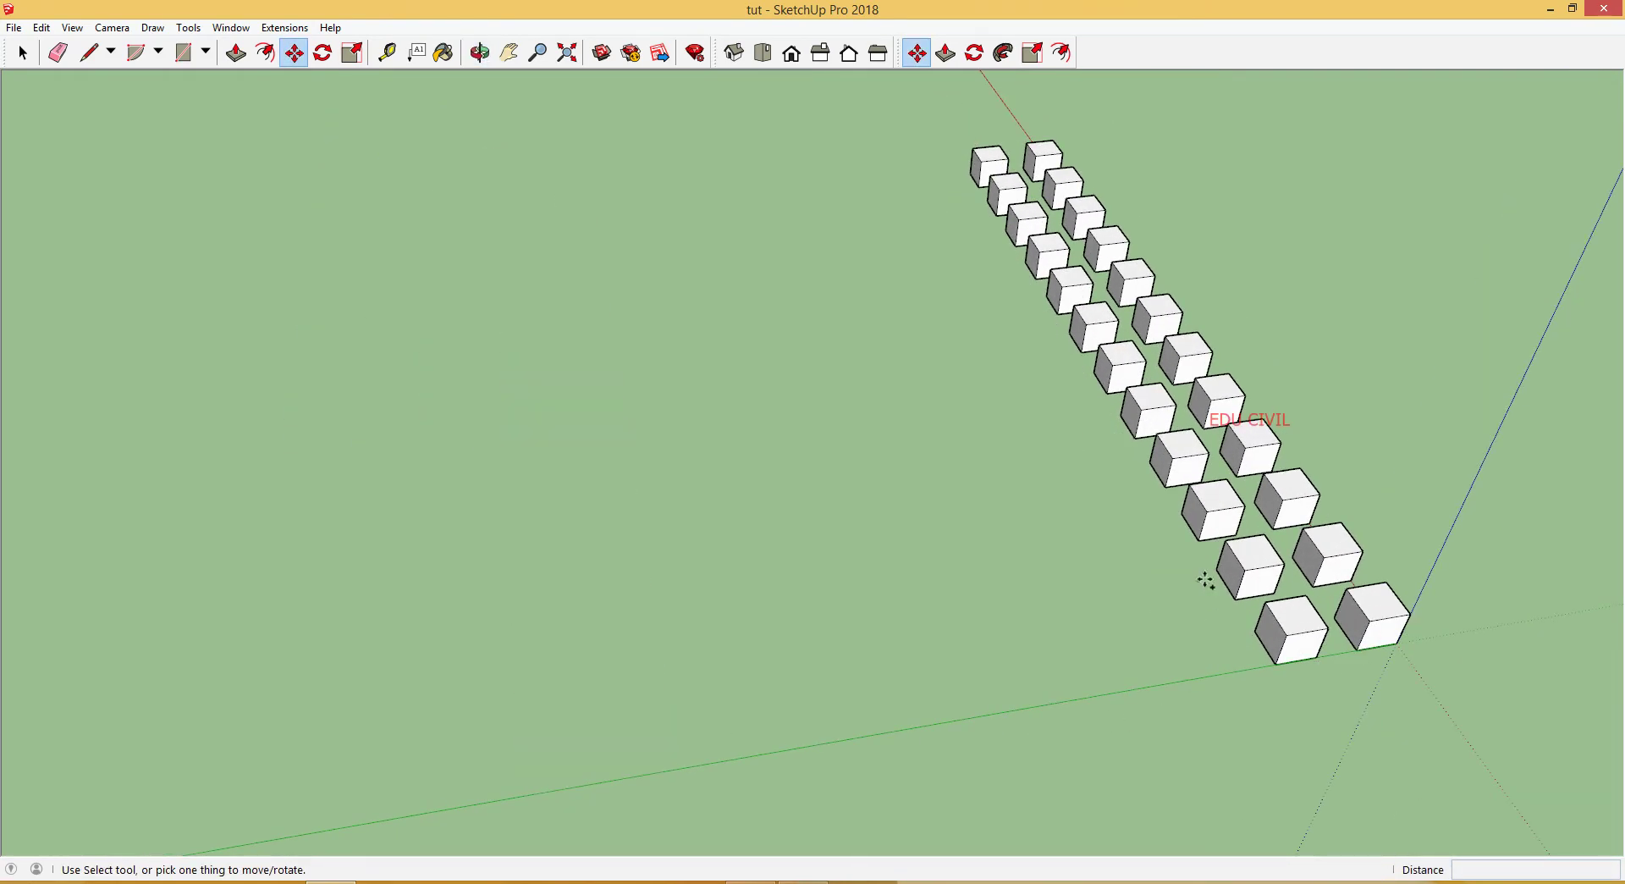
Step: Select all the cubes, copy them about 7379 mm along the green axis and divide that distance with 3/
{"action": "key", "text": "ctrl+a"}
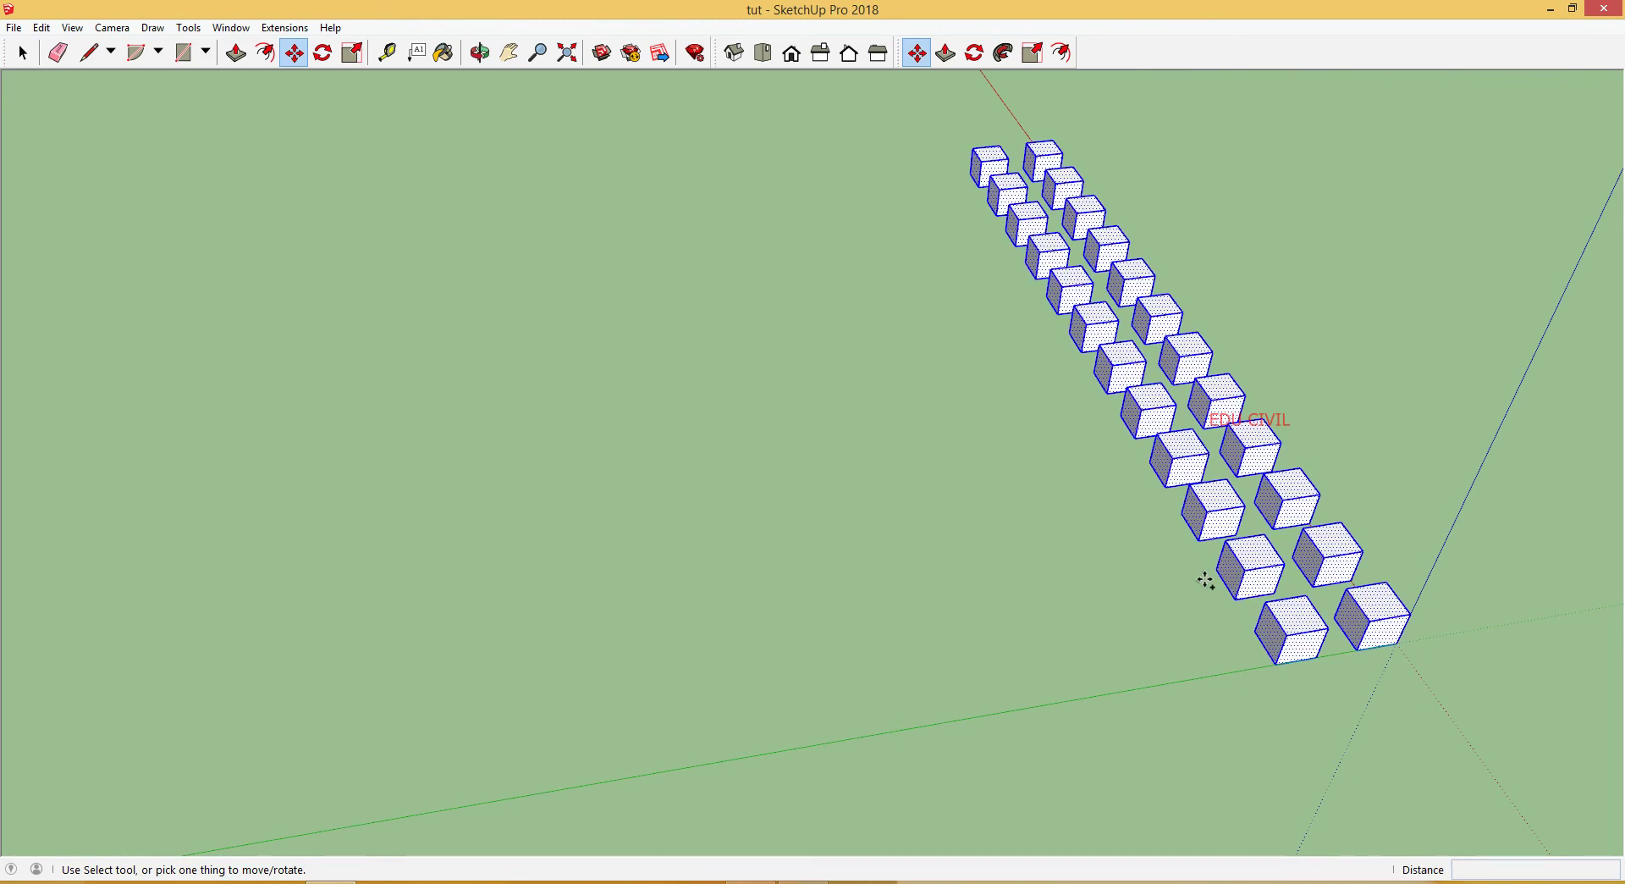
{"action": "left_click", "coordinate": [1275, 669]}
{"action": "key", "text": "ctrl"}
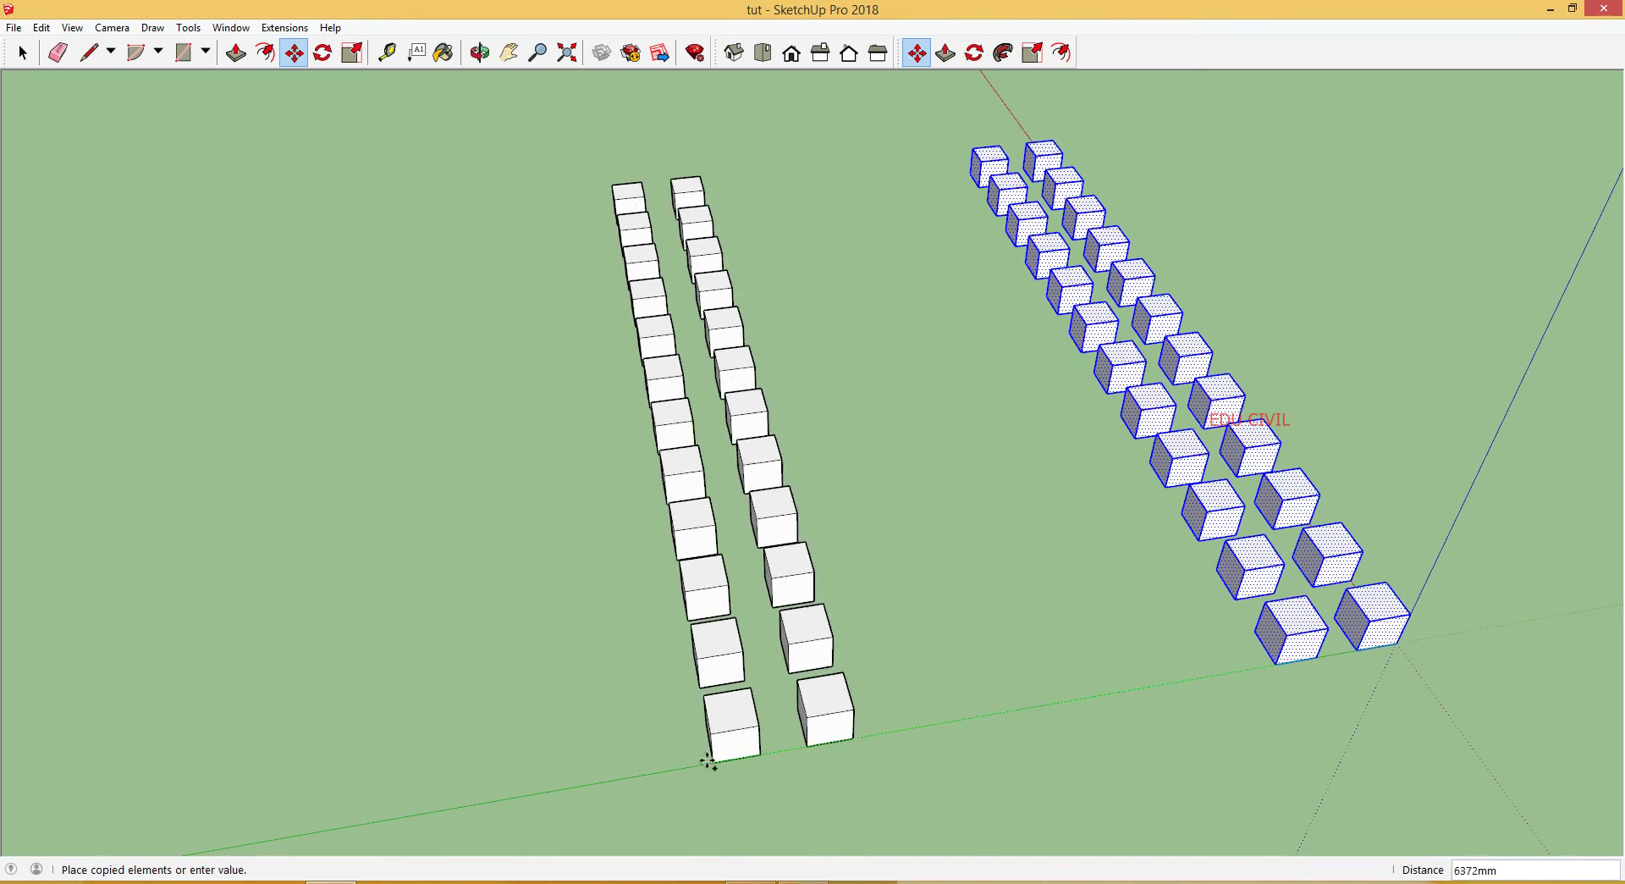
{"action": "left_click", "coordinate": [616, 772]}
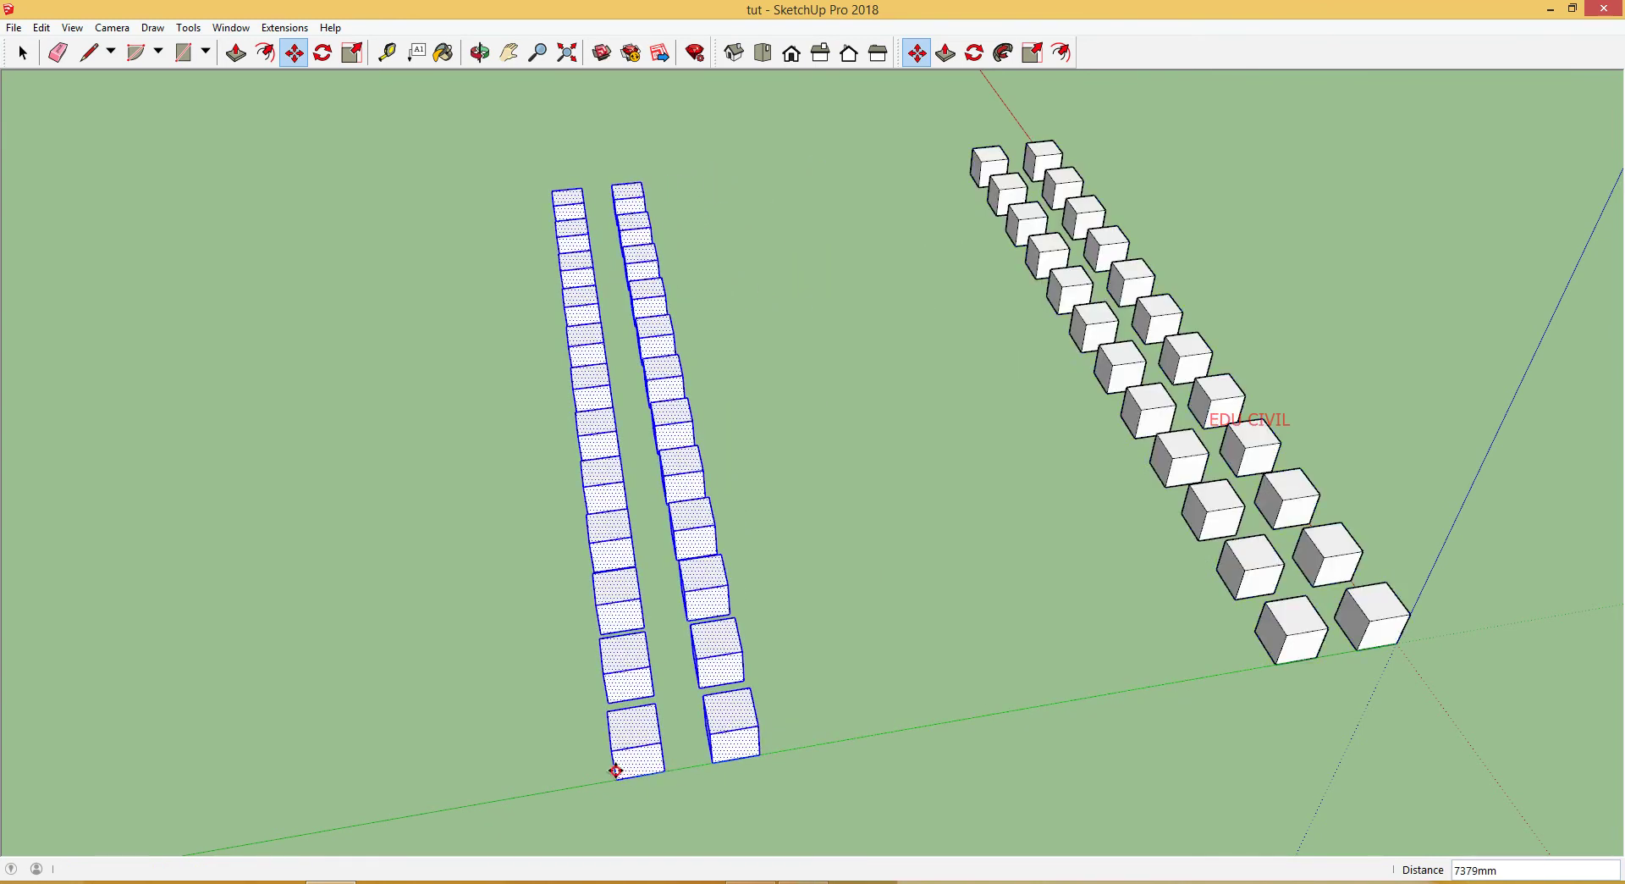
{"action": "type", "text": "3/"}
{"action": "key", "text": "Return"}
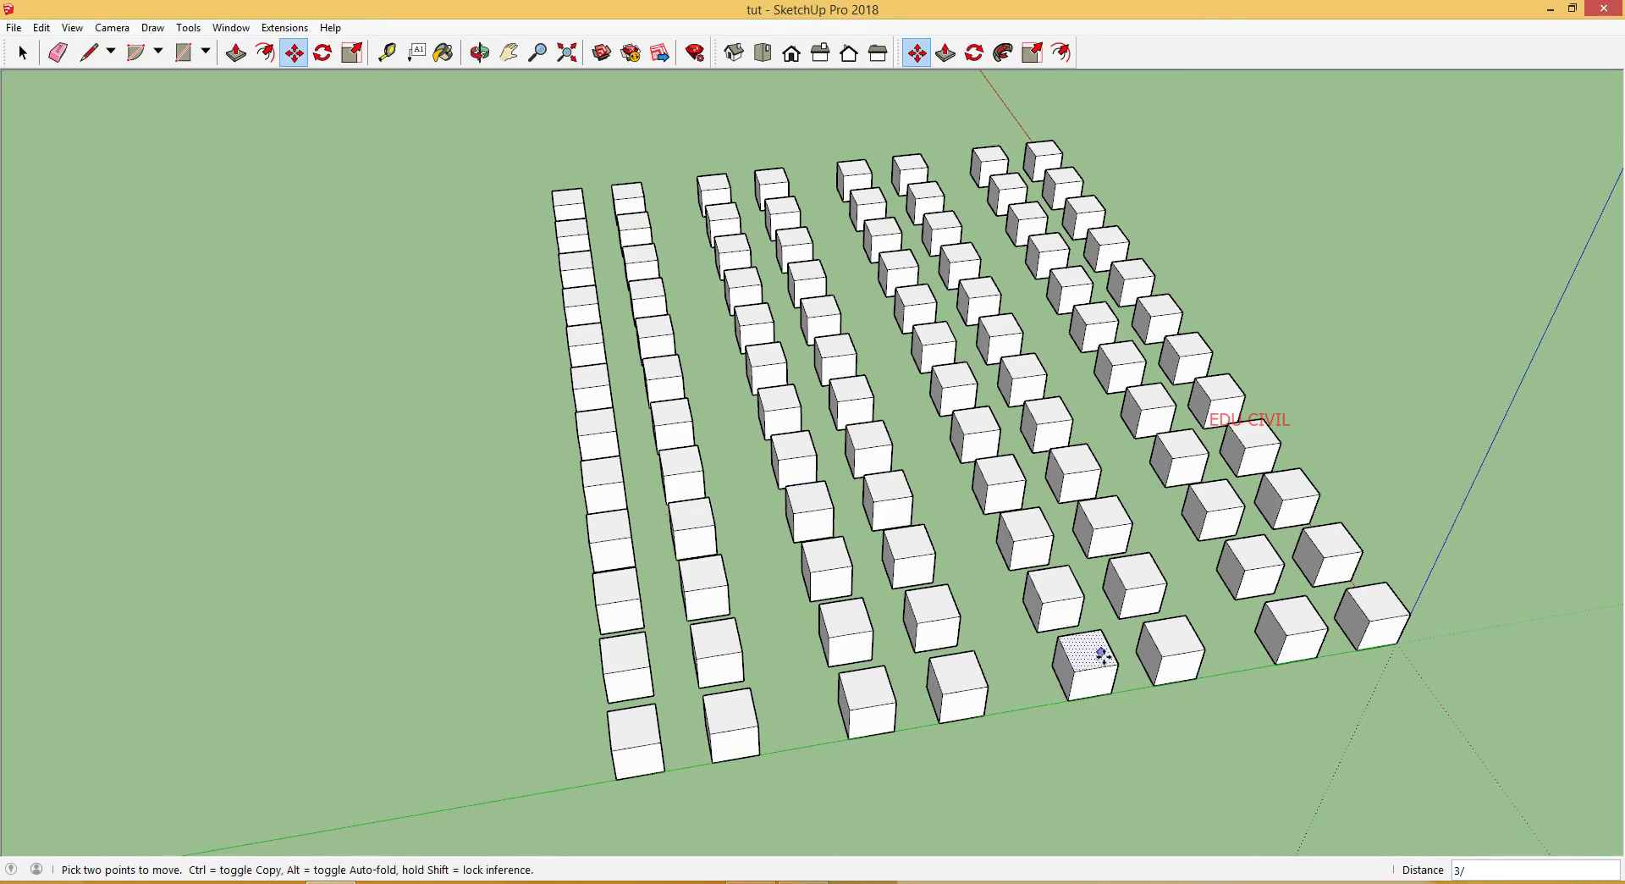
Step: Select the cube at the origin and rotate it 45 degrees on the ground plane about its origin corner, starting from its red-axis edge
{"action": "middle_click_drag", "start_coordinate": [1096, 656], "coordinate": [643, 593]}
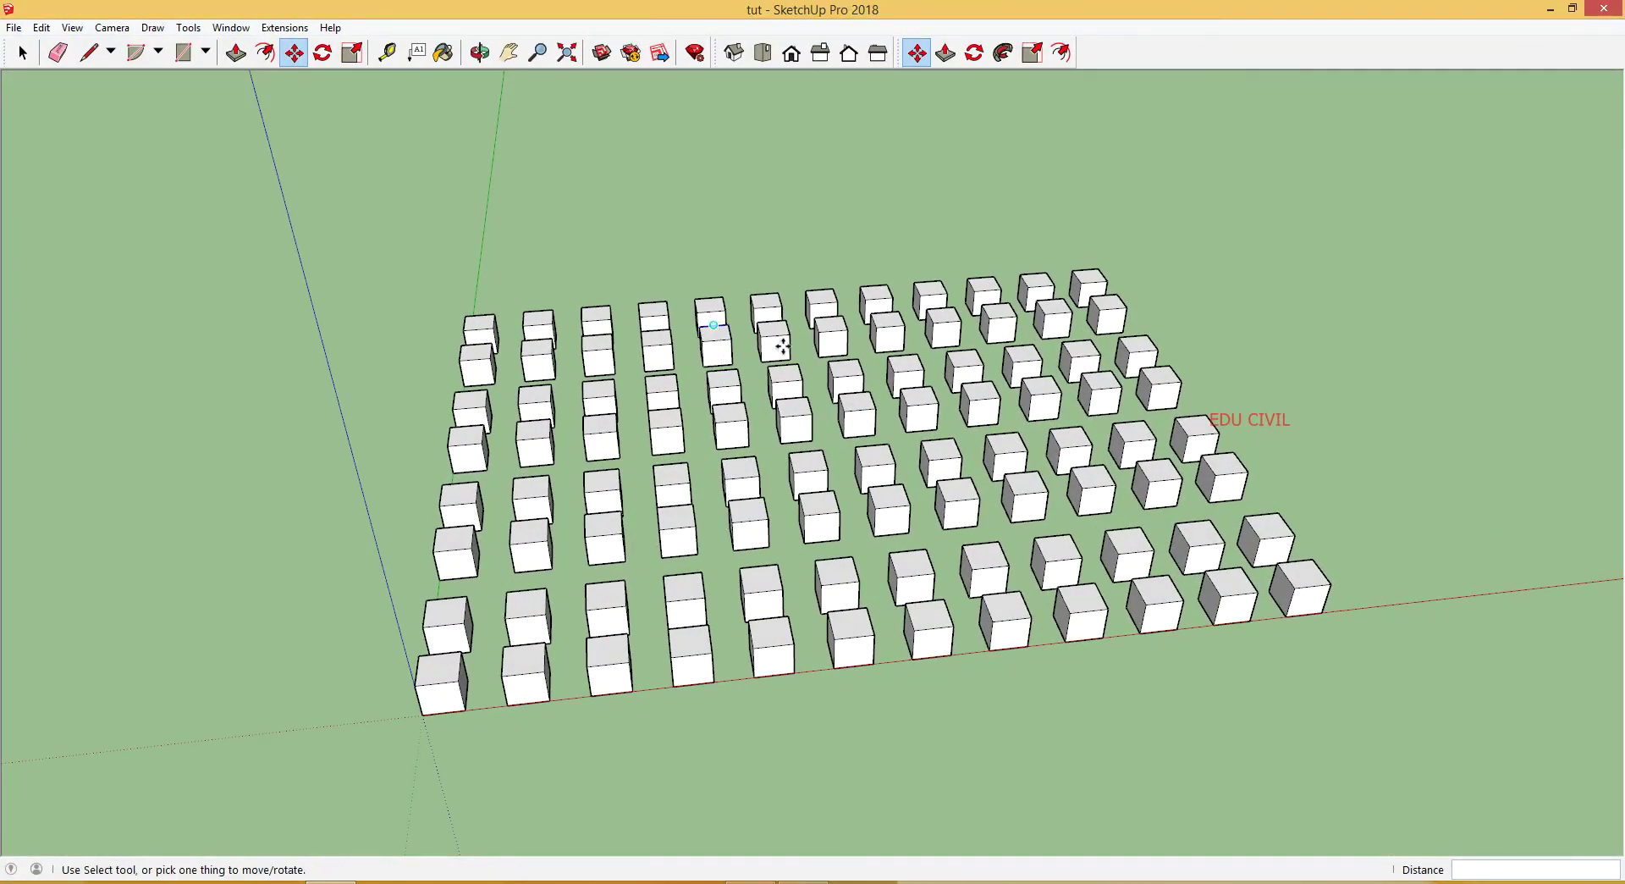
{"action": "middle_click_drag", "start_coordinate": [783, 347], "coordinate": [982, 470]}
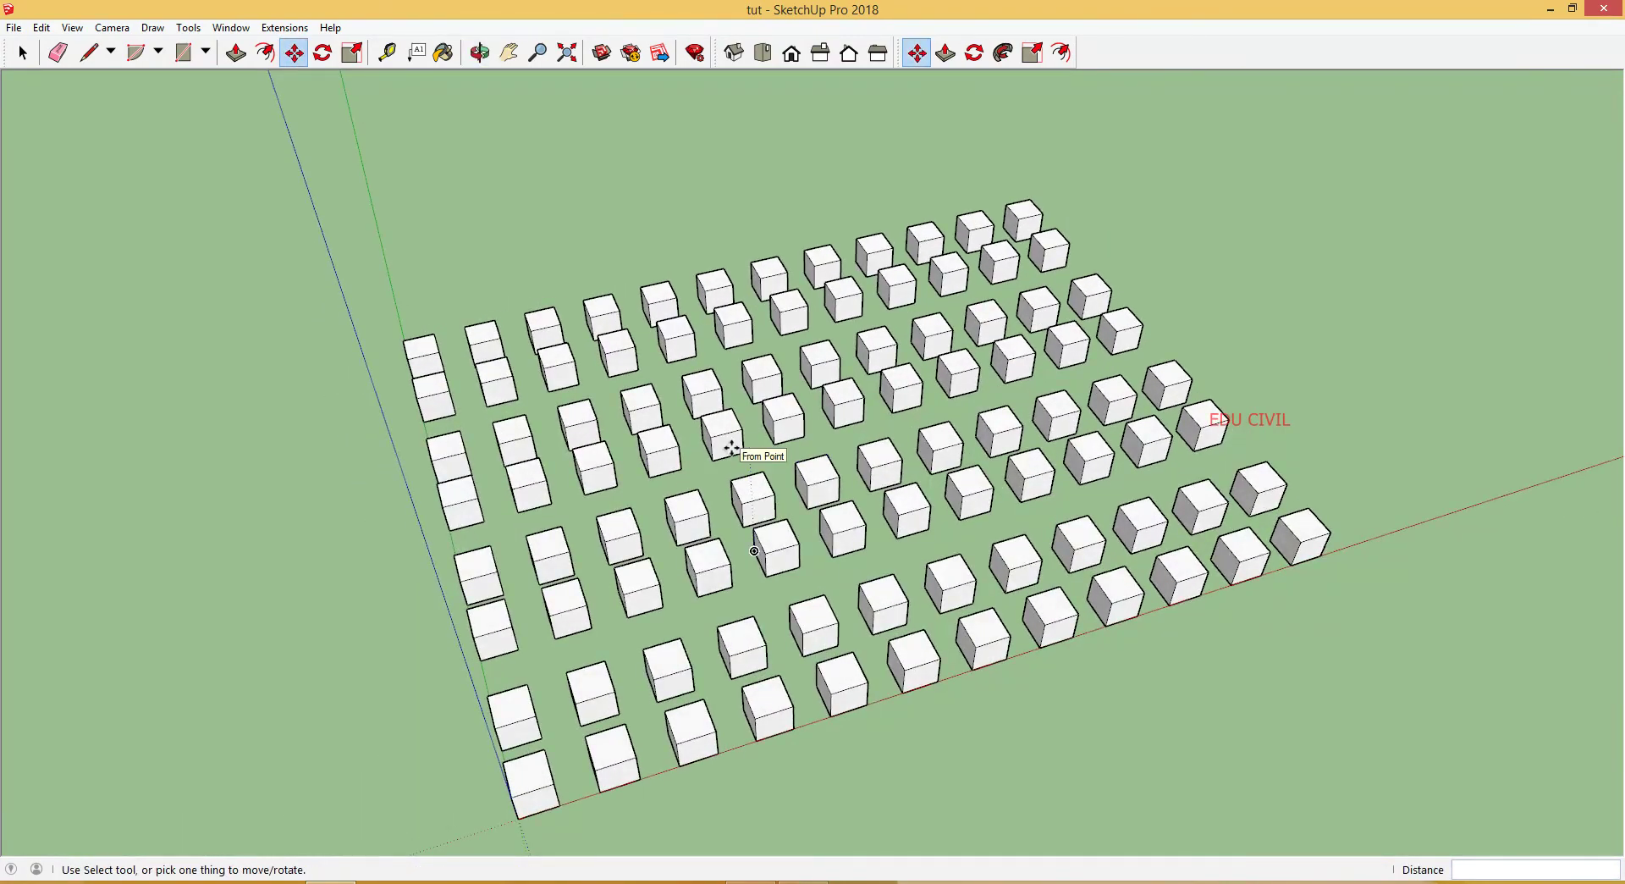
{"action": "scroll", "coordinate": [454, 768], "scroll_direction": "up", "scroll_amount": 3}
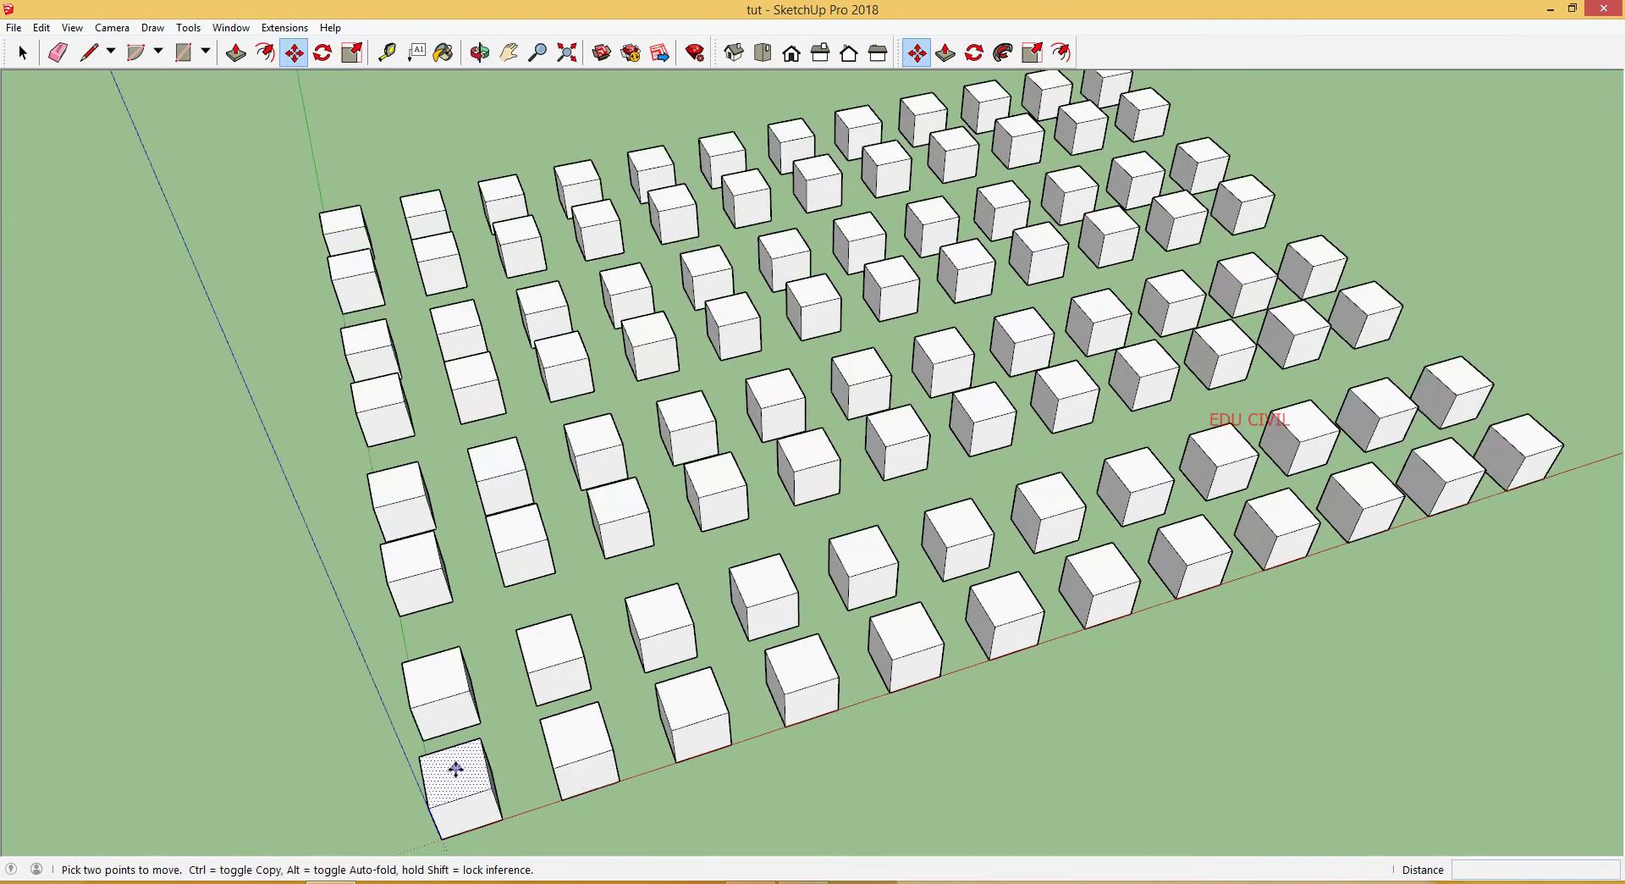
{"action": "middle_click_drag", "start_coordinate": [453, 769], "coordinate": [556, 625]}
{"action": "middle_click_drag", "start_coordinate": [595, 641], "coordinate": [551, 699]}
{"action": "key", "text": "space"}
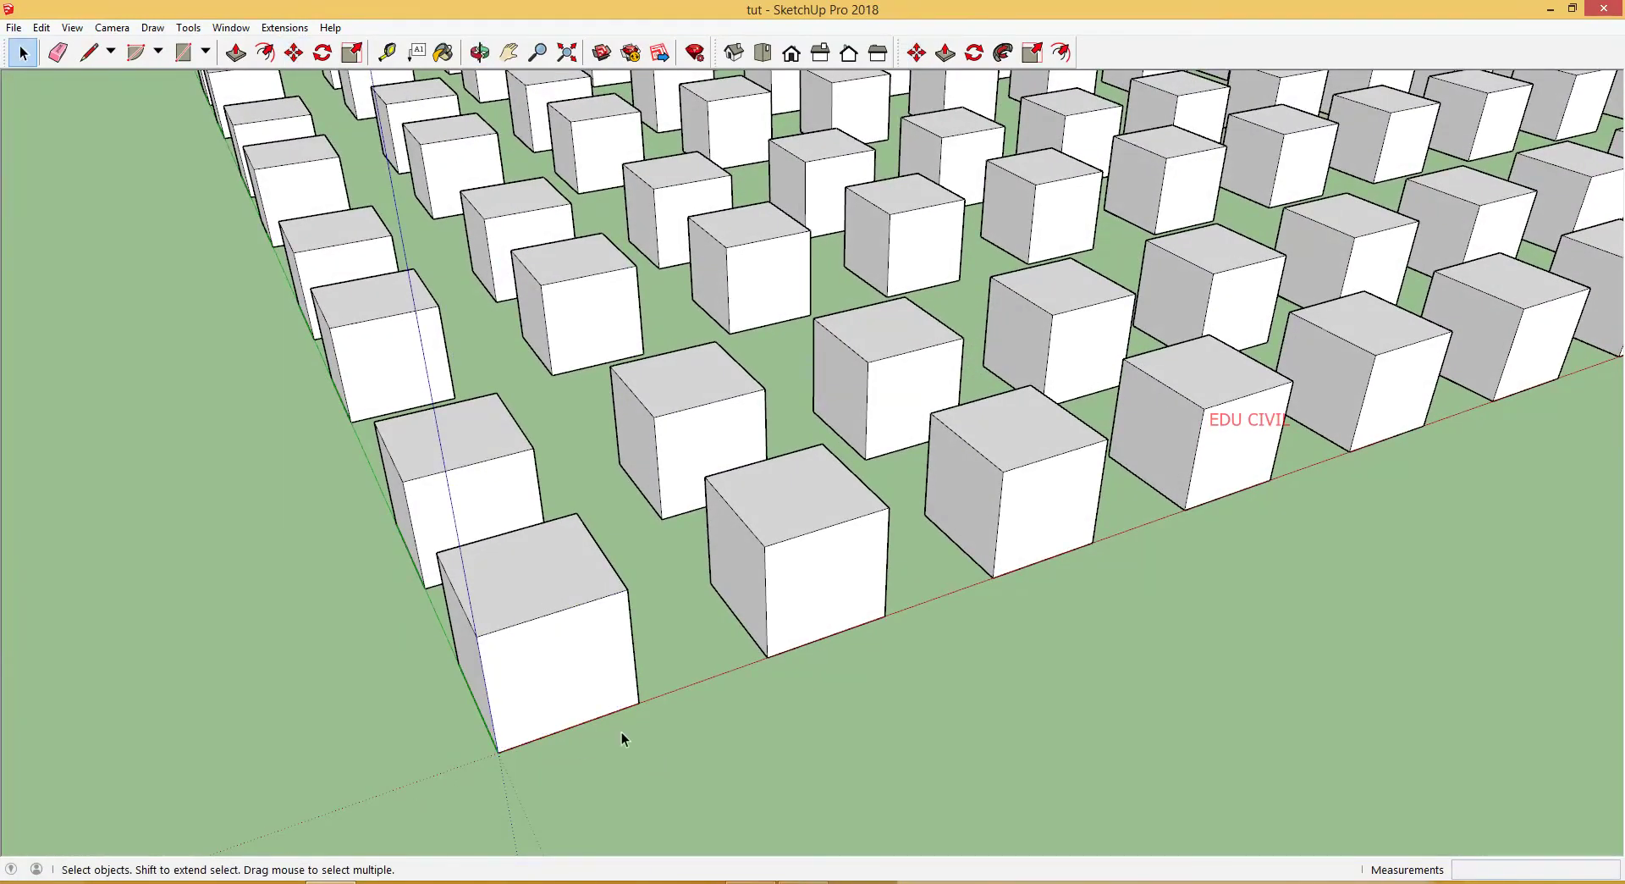
{"action": "left_click", "coordinate": [546, 653]}
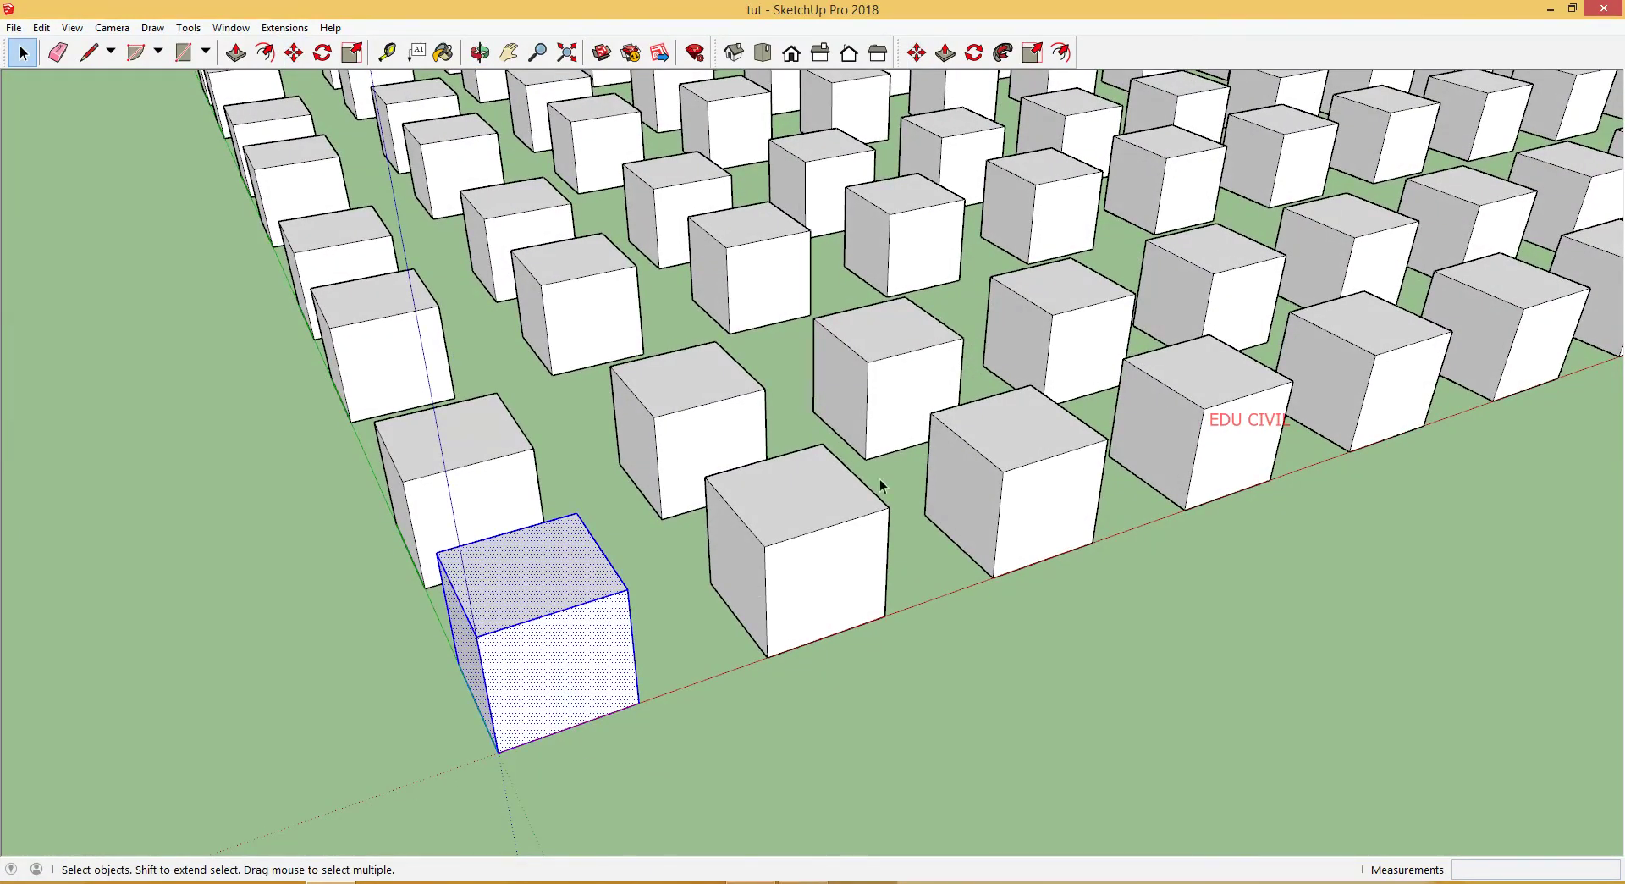
{"action": "left_click", "coordinate": [974, 55]}
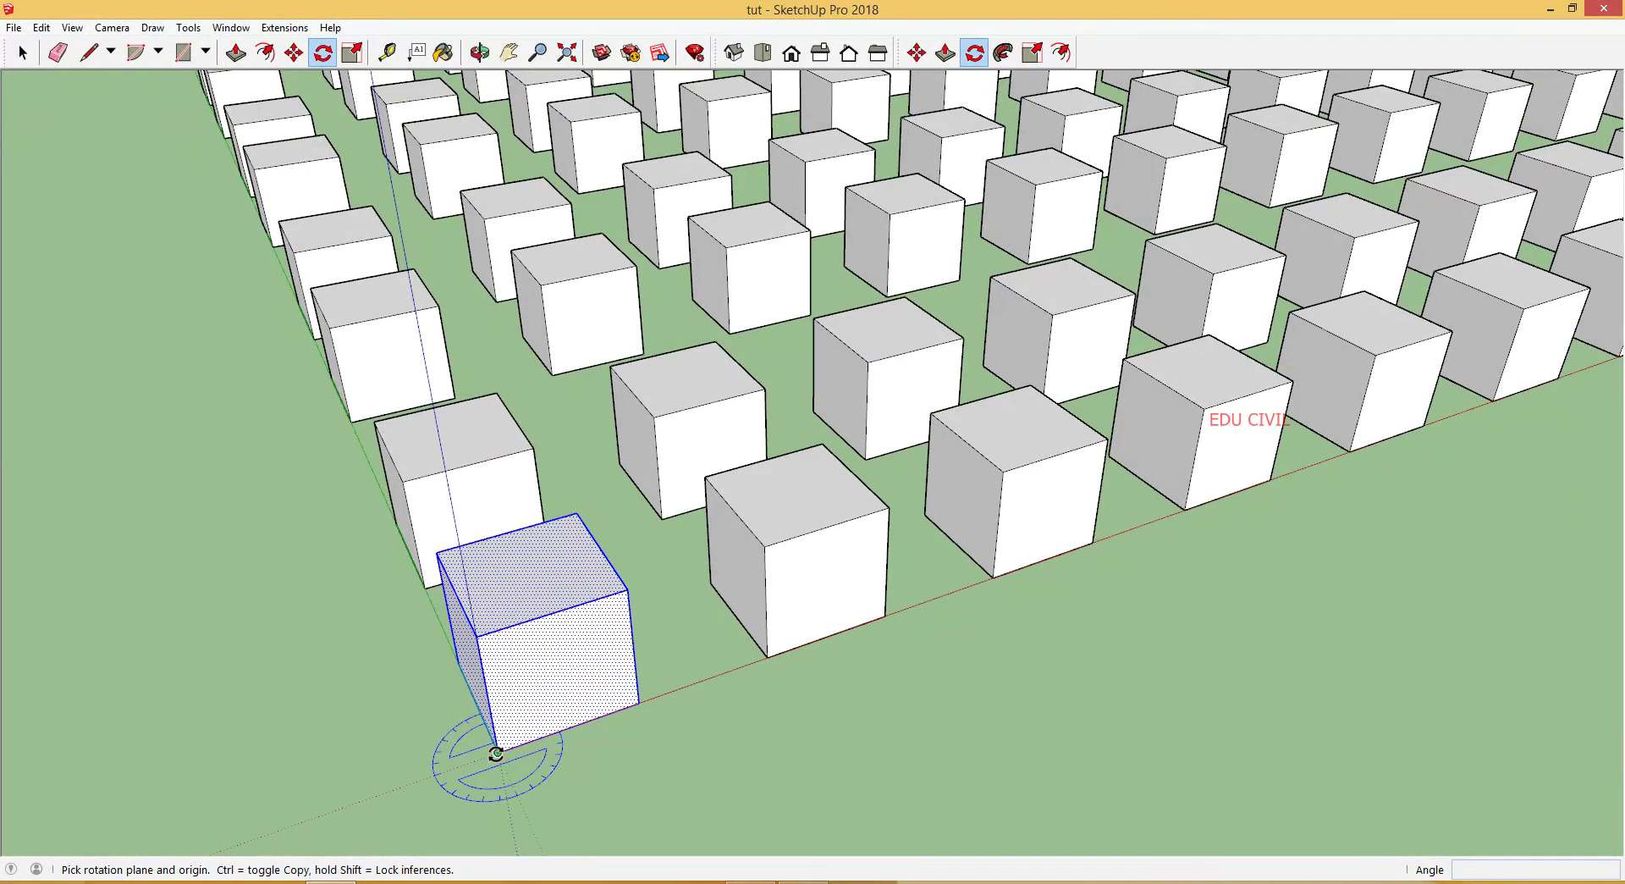
{"action": "left_click", "coordinate": [496, 753]}
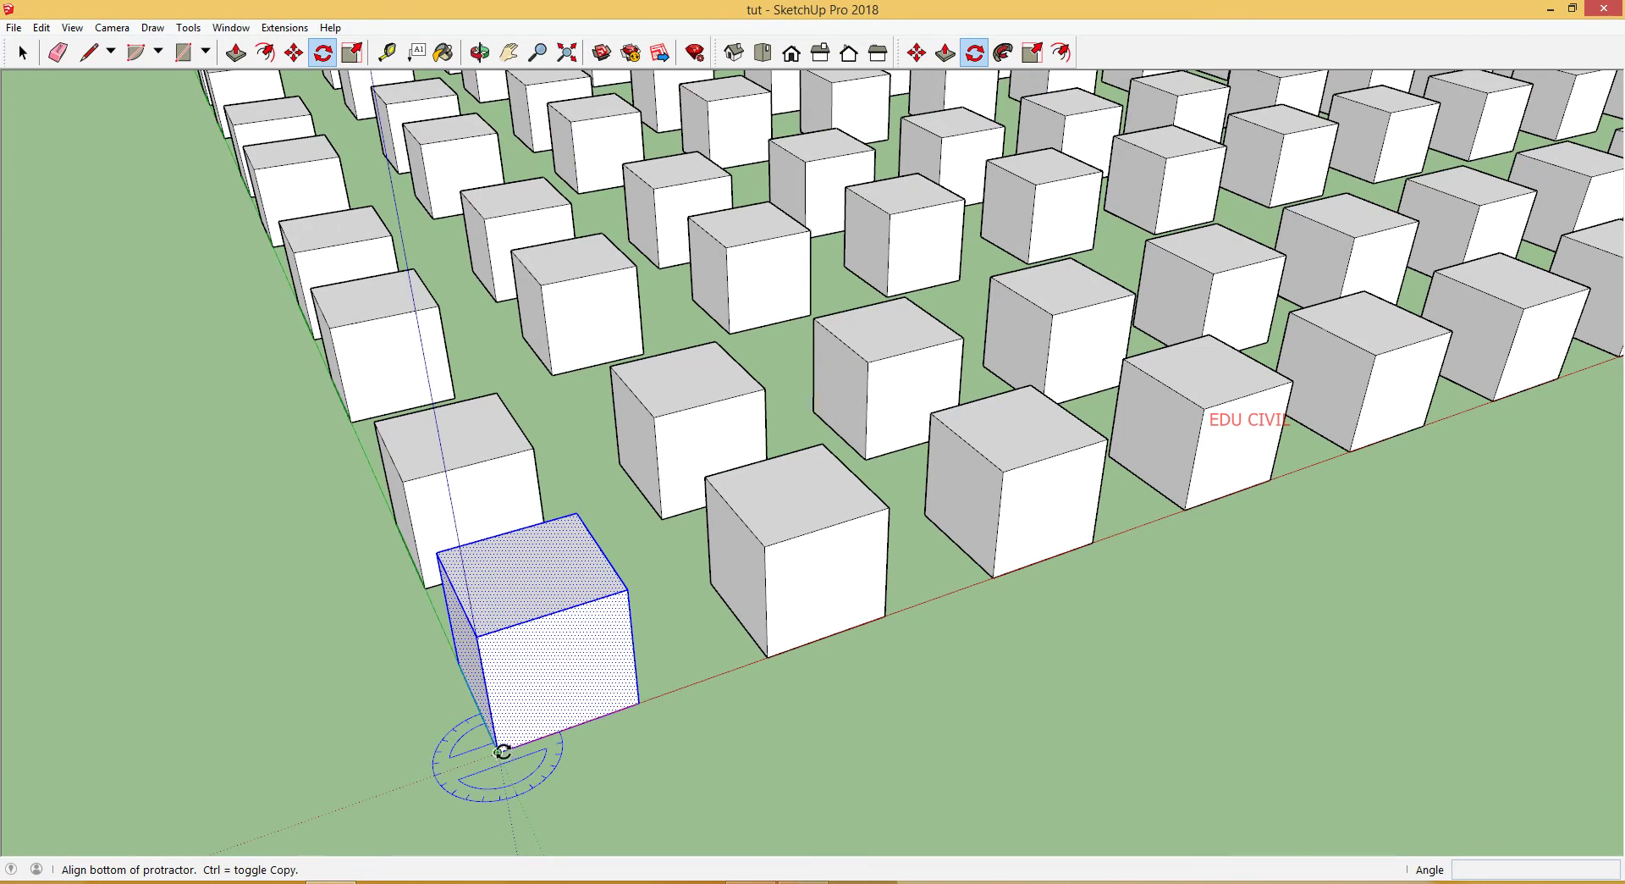
{"action": "left_click", "coordinate": [641, 702]}
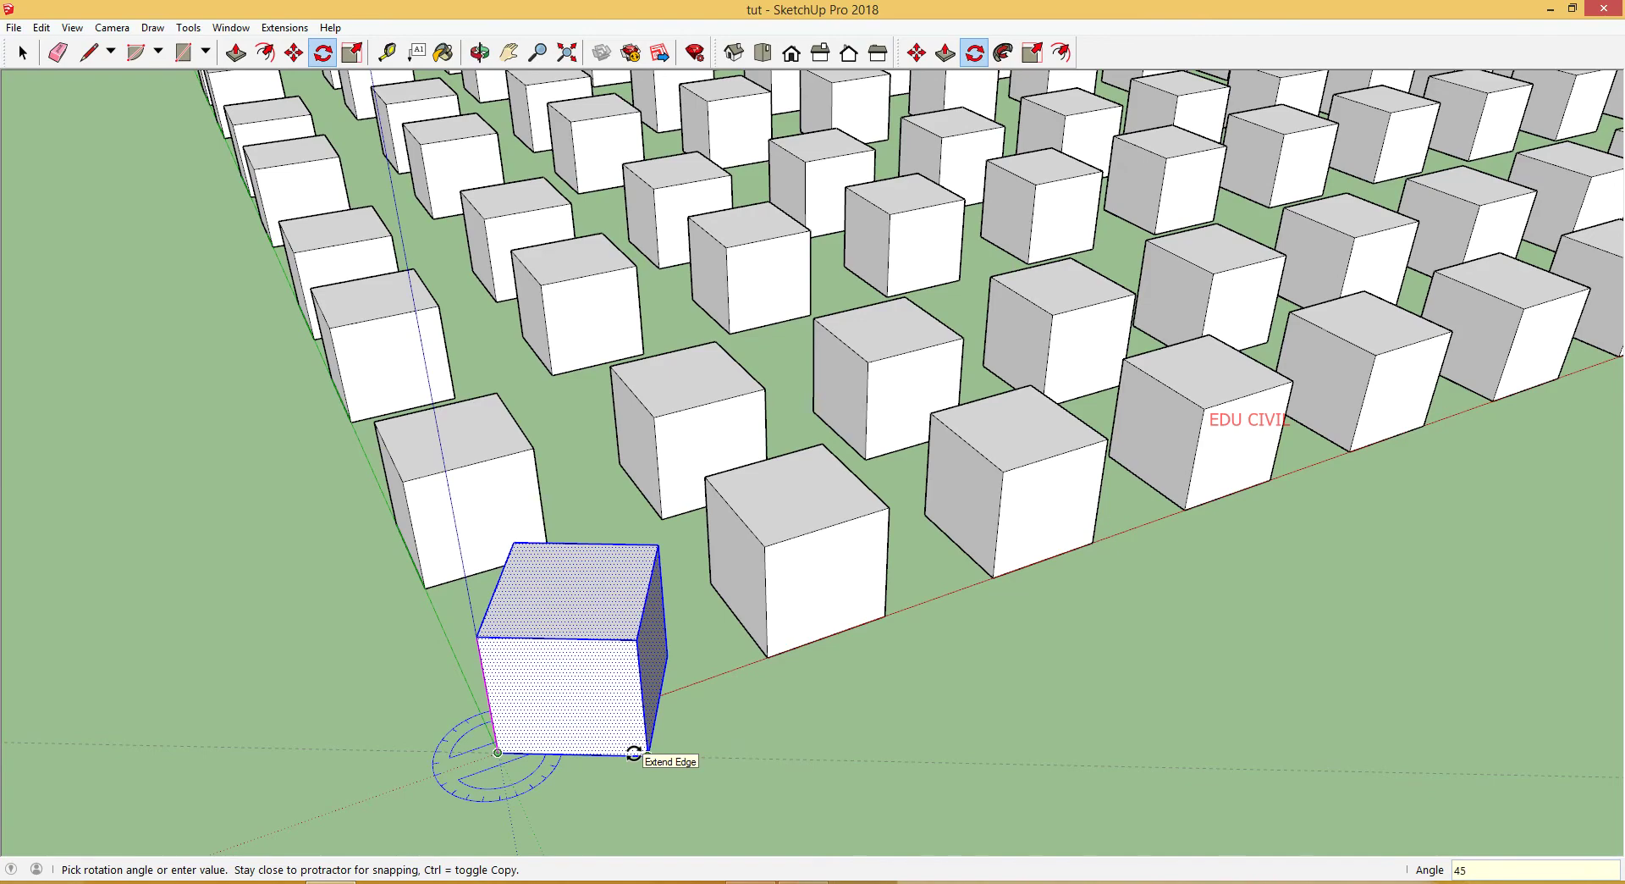
{"action": "key", "text": "Return"}
{"action": "scroll", "coordinate": [791, 721], "scroll_direction": "down", "scroll_amount": 2}
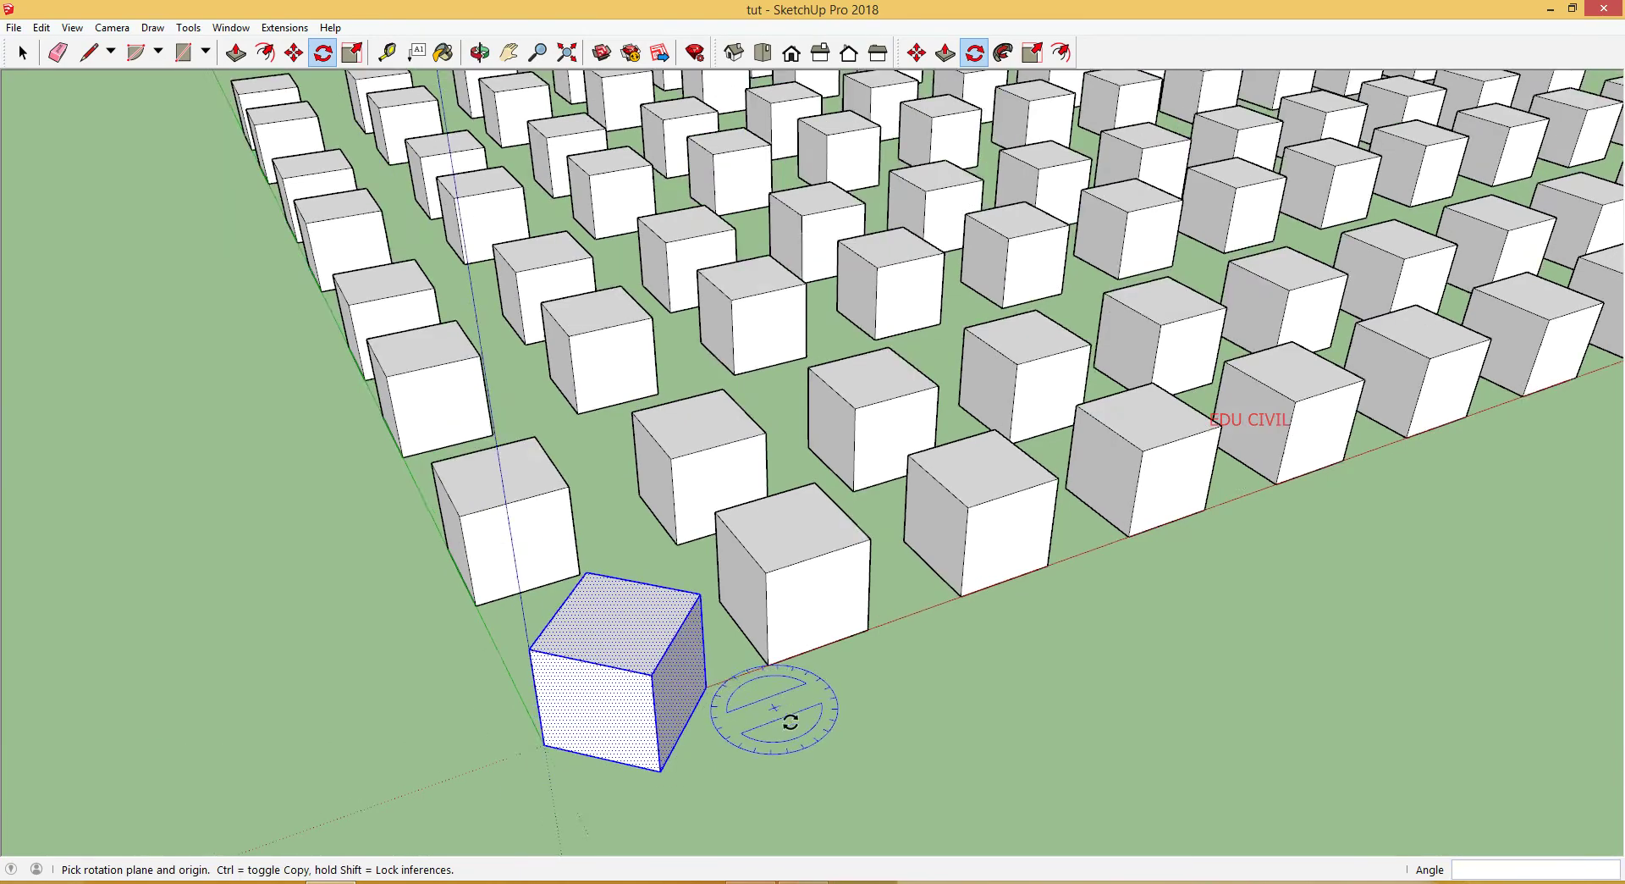
{"action": "middle_click_drag", "start_coordinate": [791, 722], "coordinate": [613, 758]}
{"action": "middle_click_drag", "start_coordinate": [443, 686], "coordinate": [555, 711]}
{"action": "scroll", "coordinate": [747, 646], "scroll_direction": "up", "scroll_amount": 5}
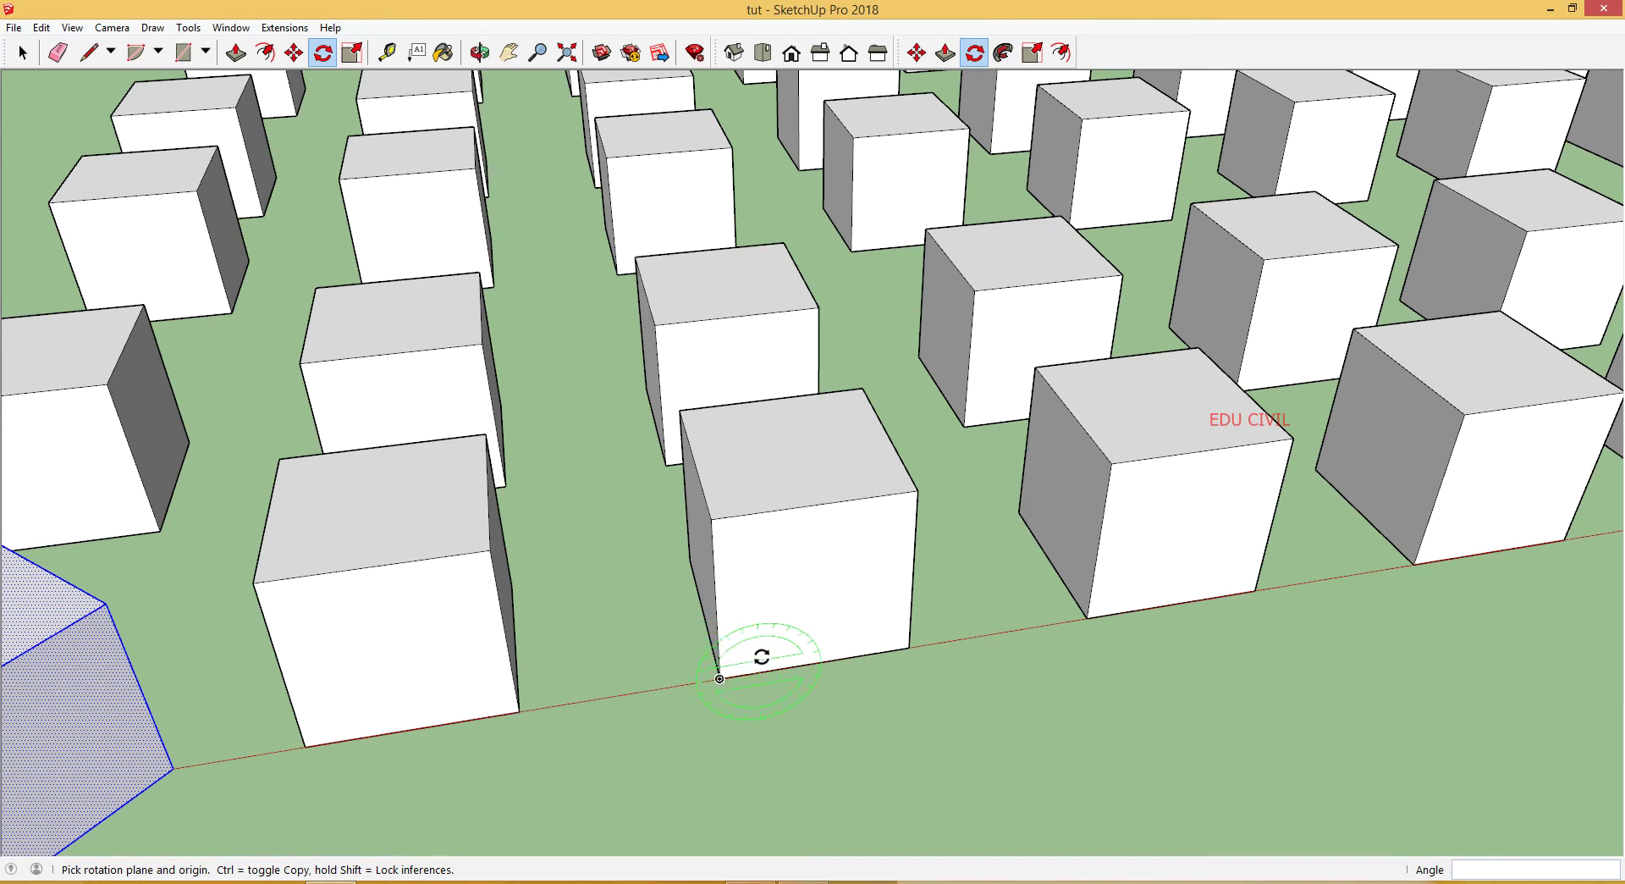
Step: Select the third cube along the red axis and rotate it 45 degrees in its front-face plane about its lower corner
{"action": "key", "text": "space"}
{"action": "left_click", "coordinate": [791, 610]}
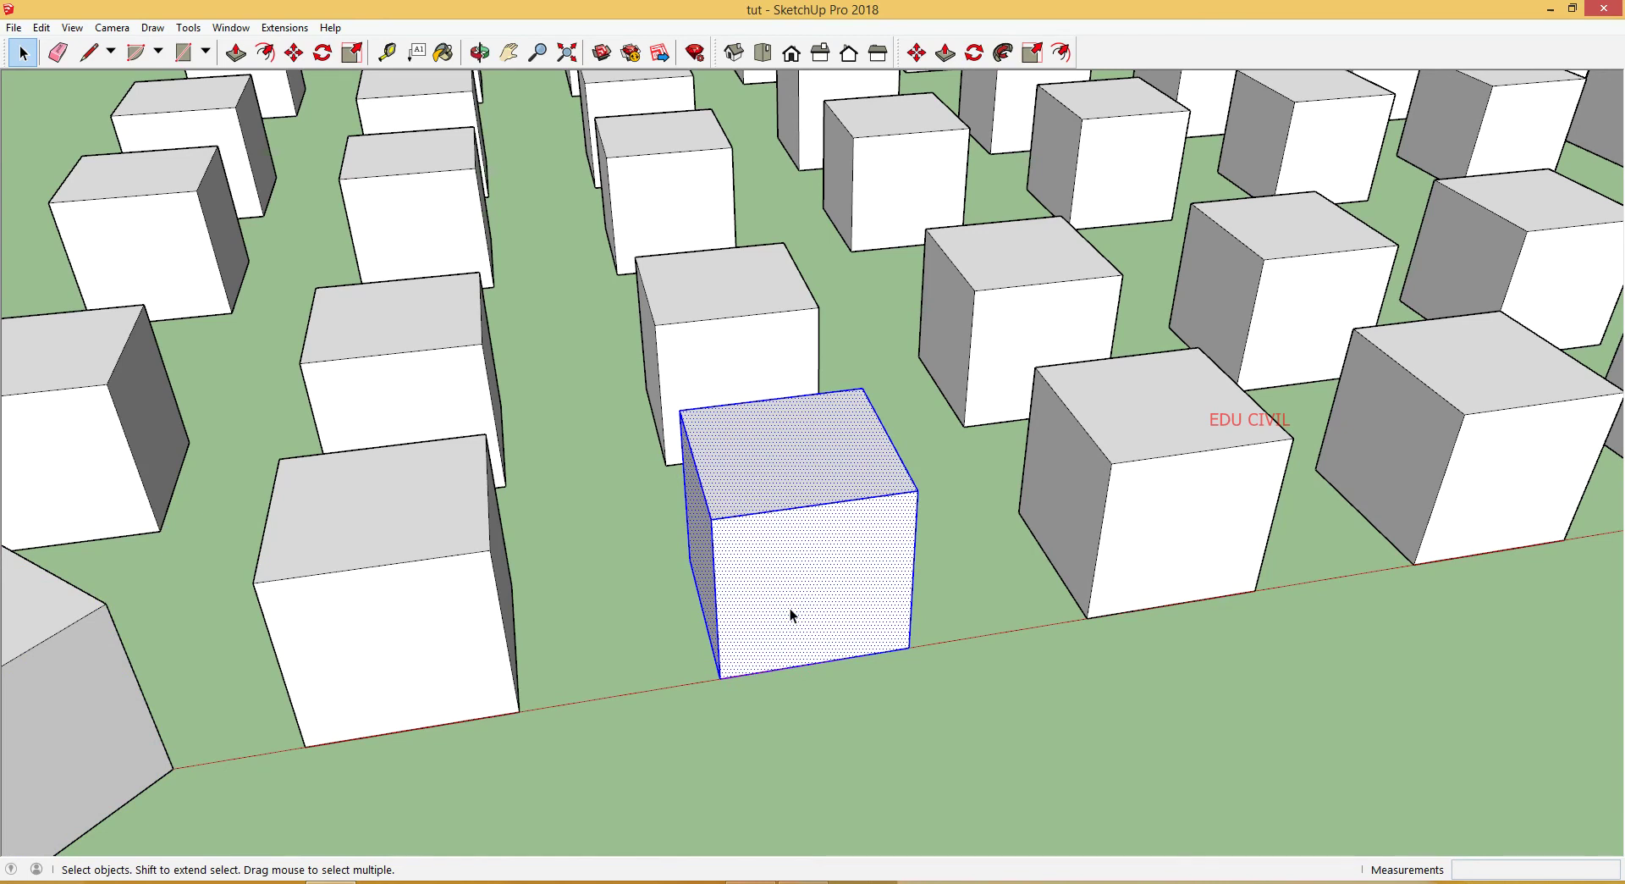
{"action": "key", "text": "q"}
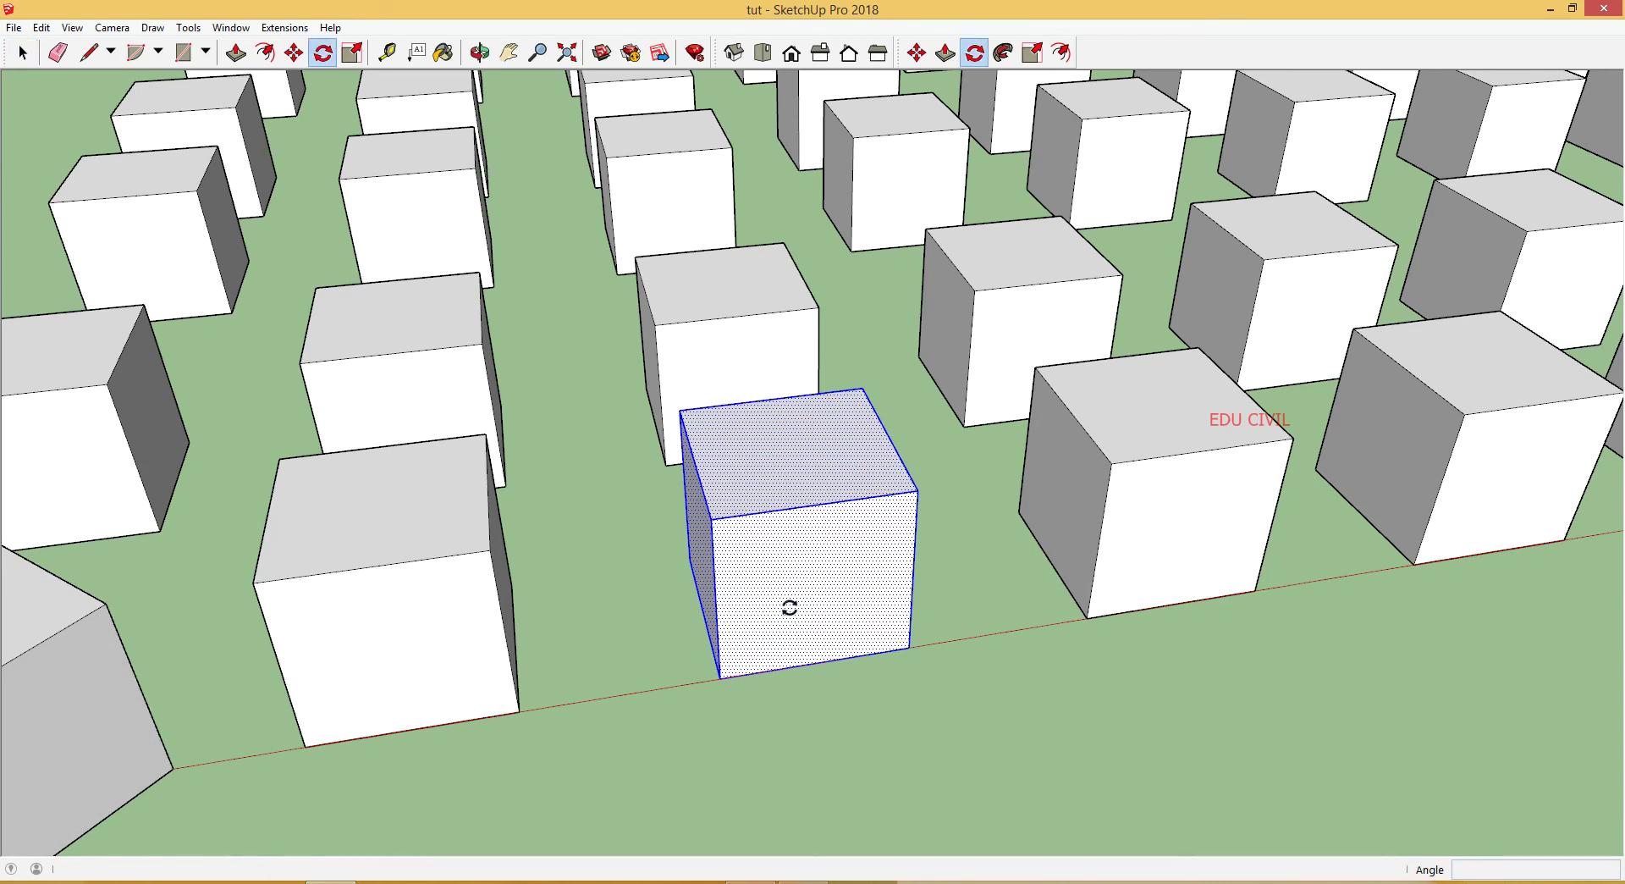
{"action": "left_click", "coordinate": [721, 678]}
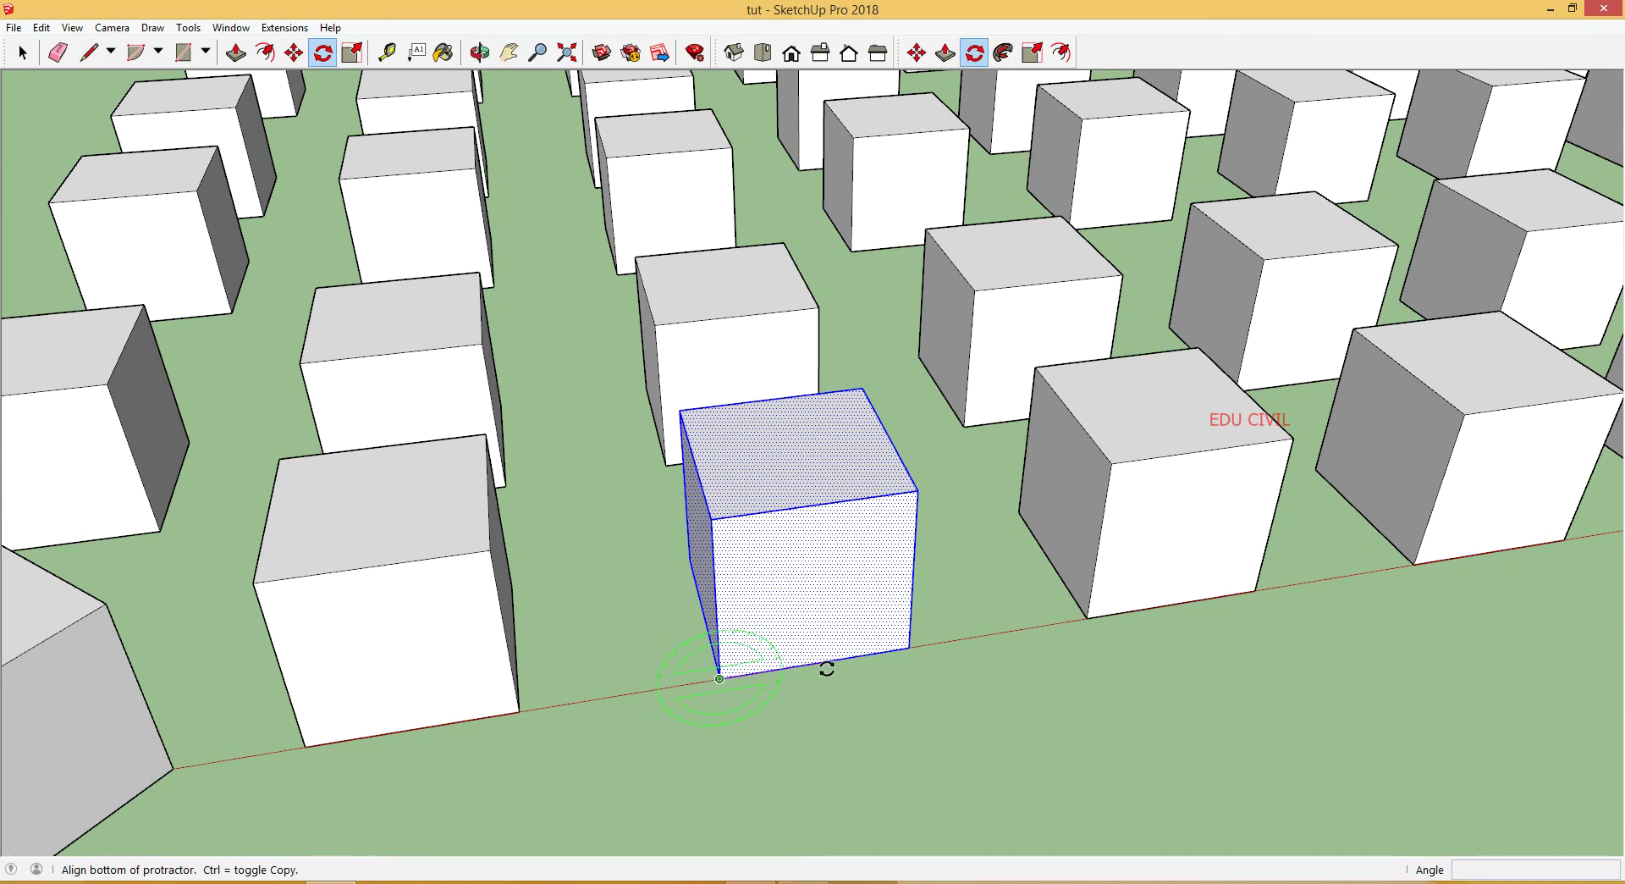
{"action": "left_click", "coordinate": [909, 648]}
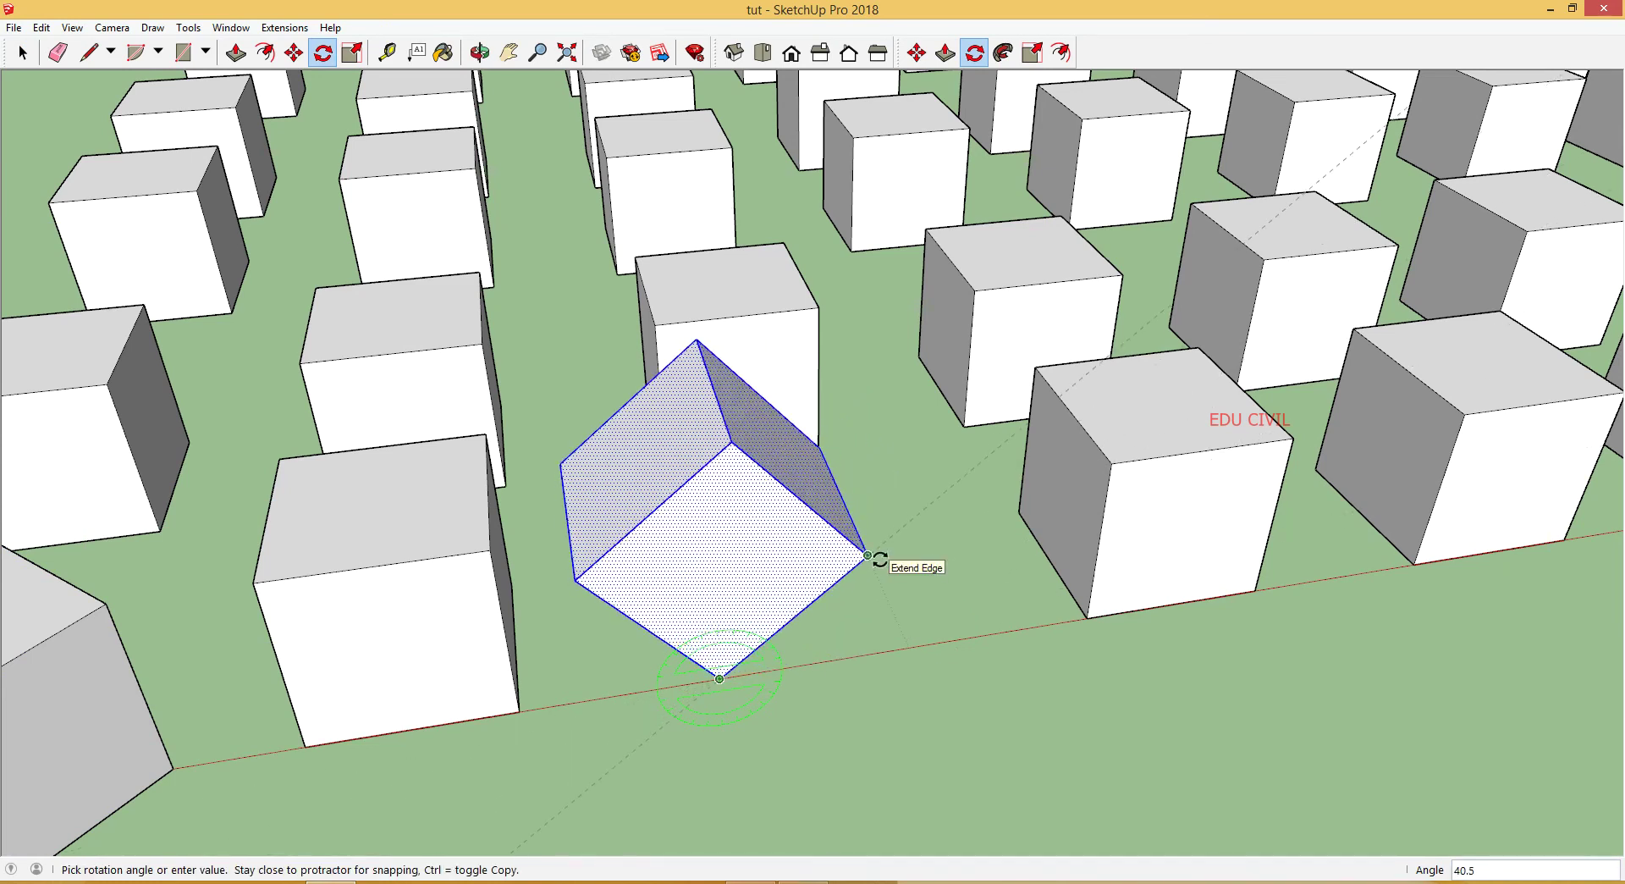
{"action": "type", "text": "45"}
{"action": "key", "text": "Return"}
Step: Select the fourth cube along the red axis and rotate it 45 degrees in its side-face plane about that face's centre
{"action": "middle_click_drag", "start_coordinate": [856, 645], "coordinate": [842, 692]}
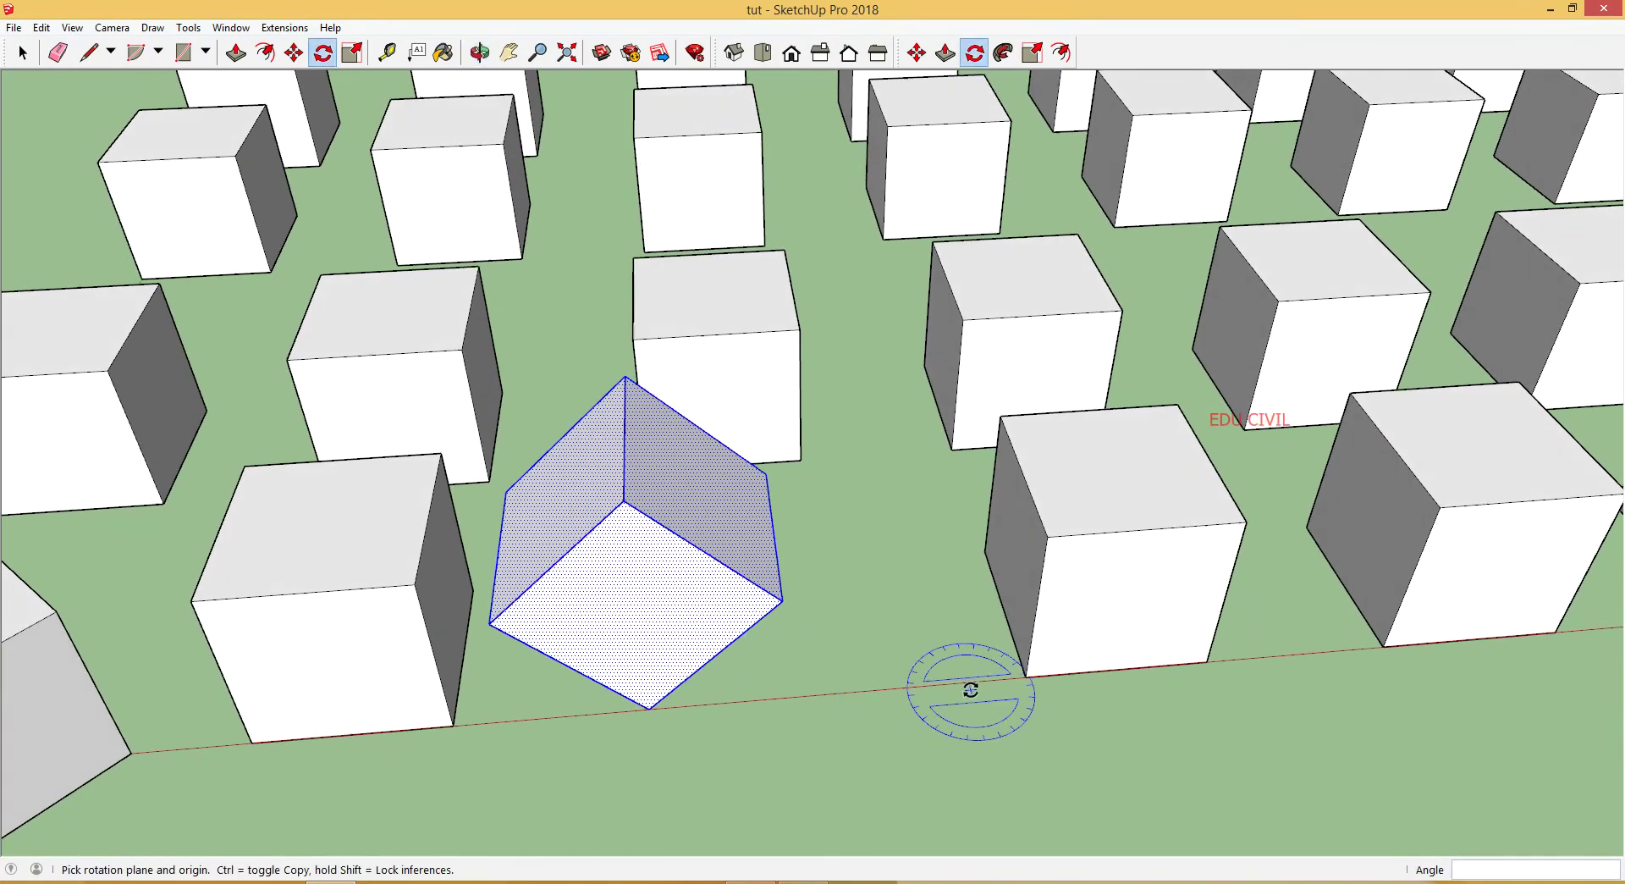
{"action": "middle_click_drag", "start_coordinate": [969, 680], "coordinate": [958, 719]}
{"action": "key", "text": "space"}
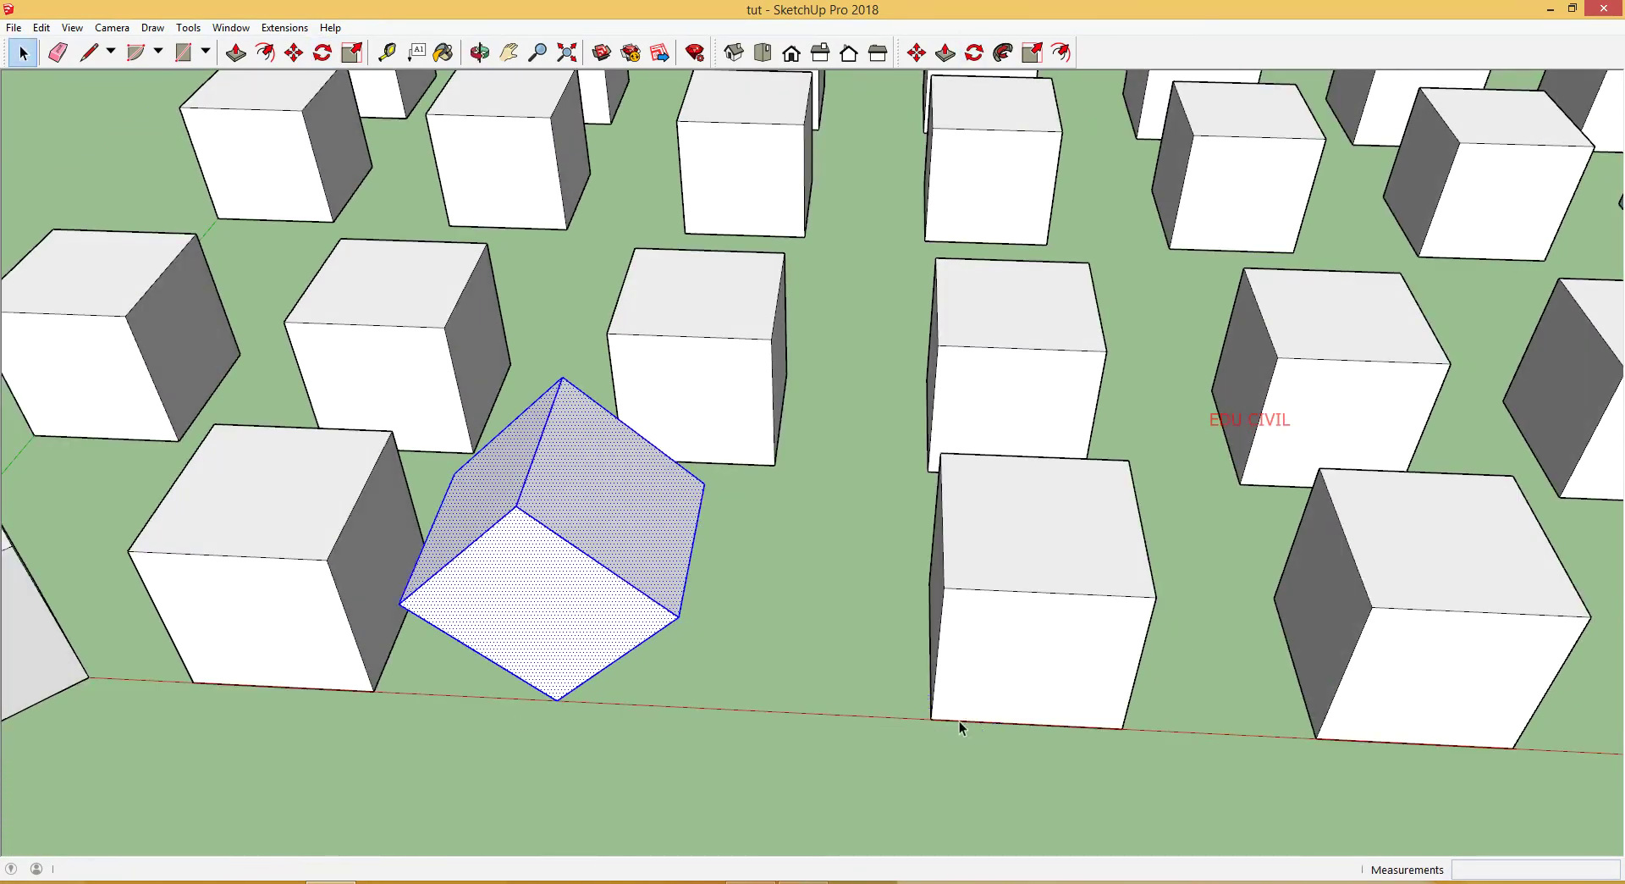
{"action": "left_click", "coordinate": [1002, 685]}
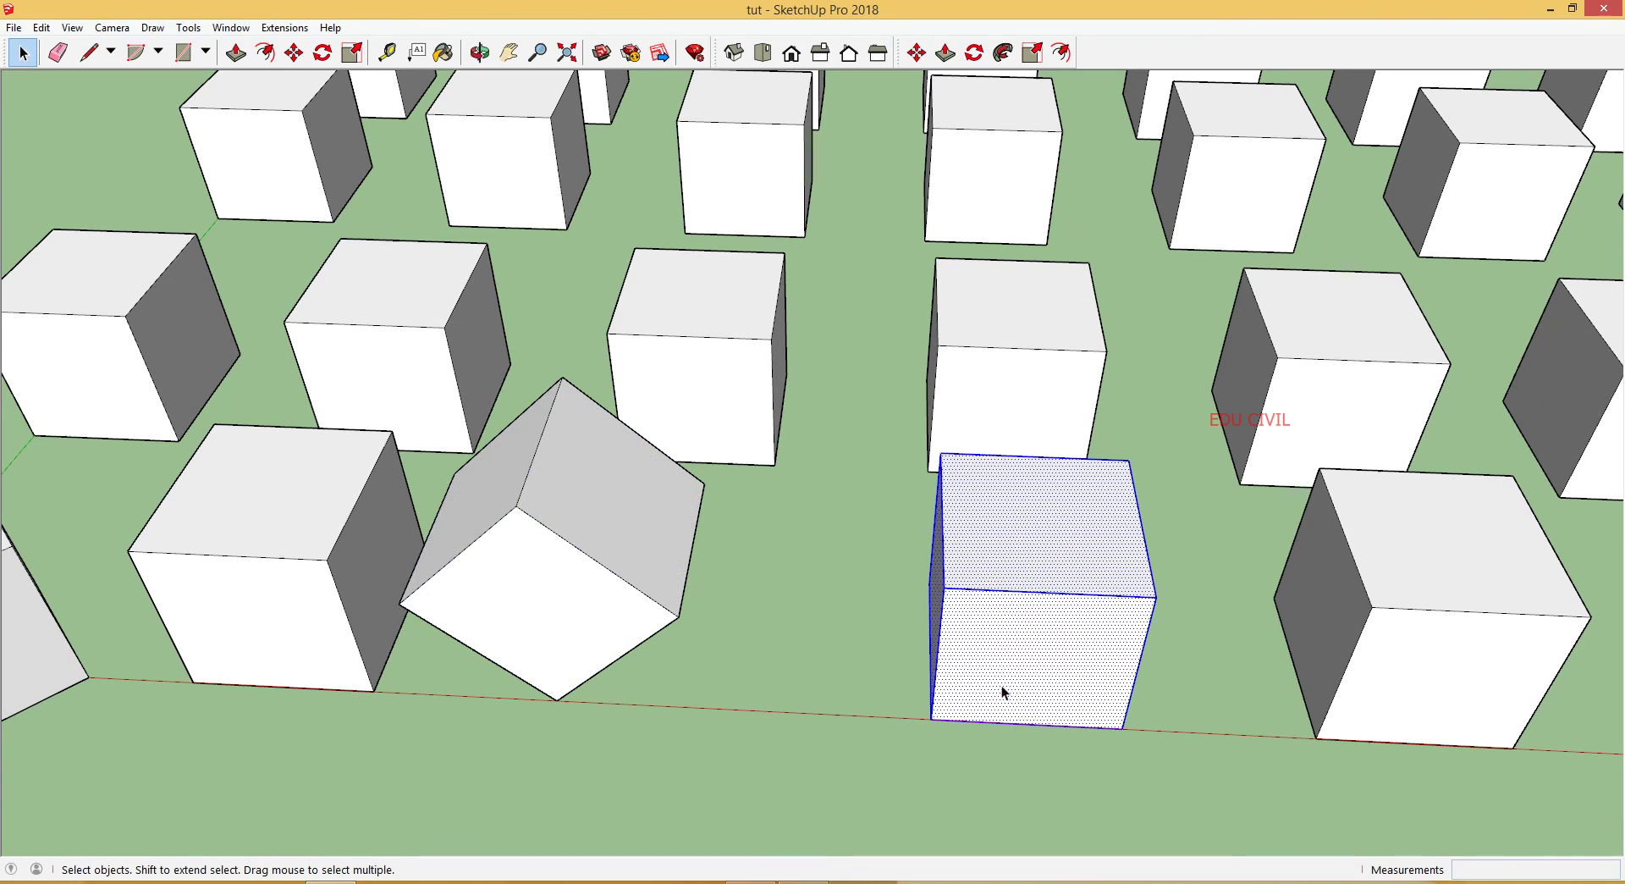
{"action": "key", "text": "q"}
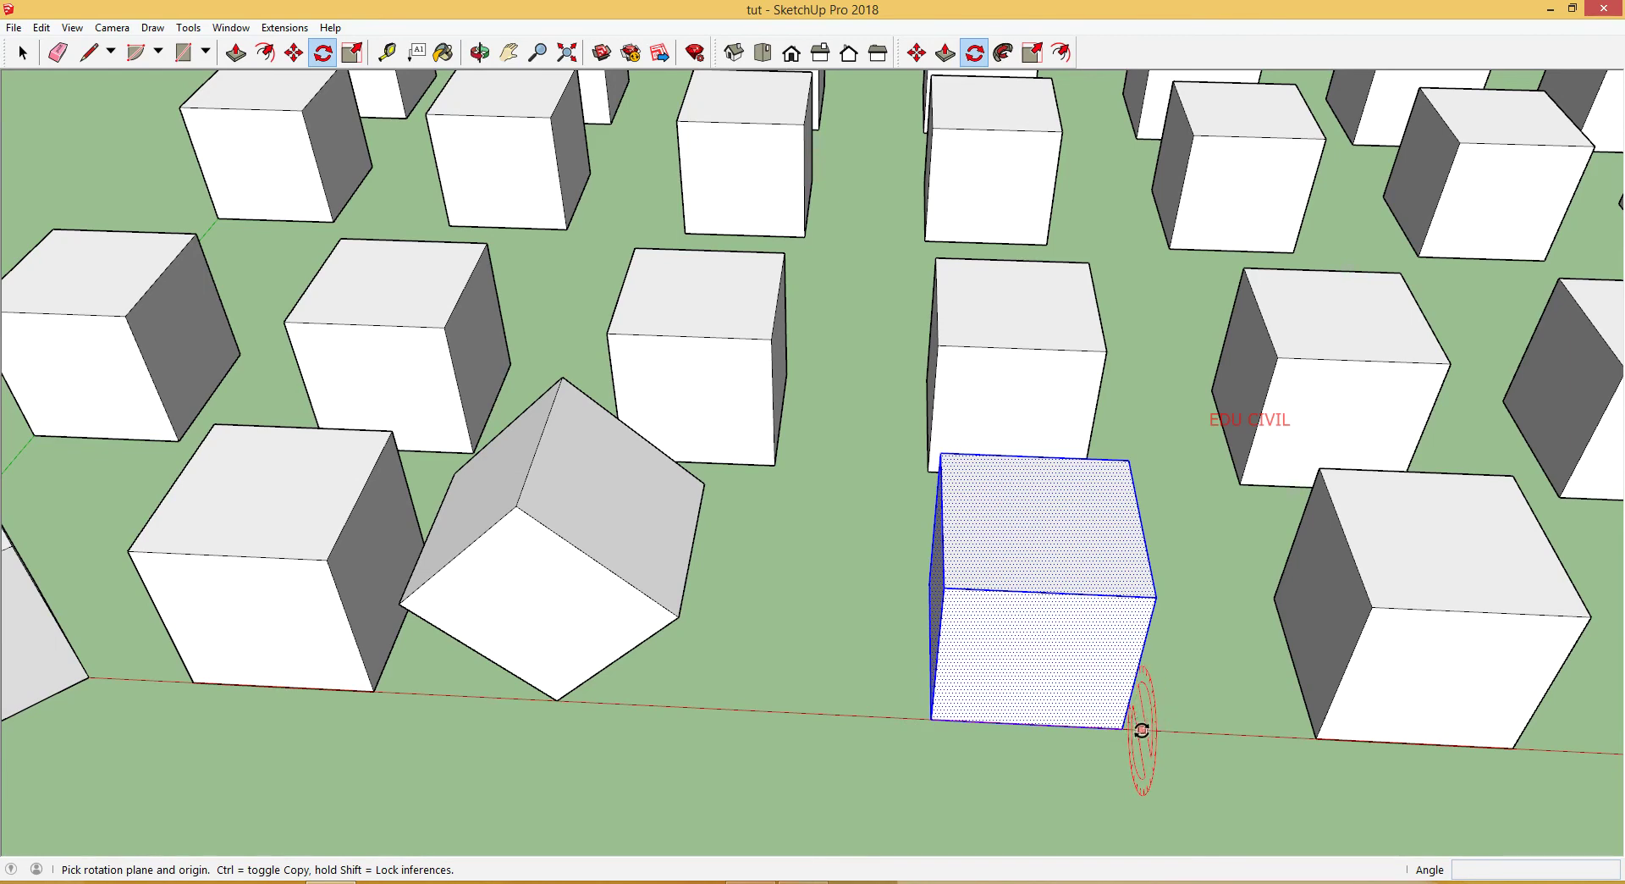
{"action": "middle_click_drag", "start_coordinate": [1143, 725], "coordinate": [925, 735]}
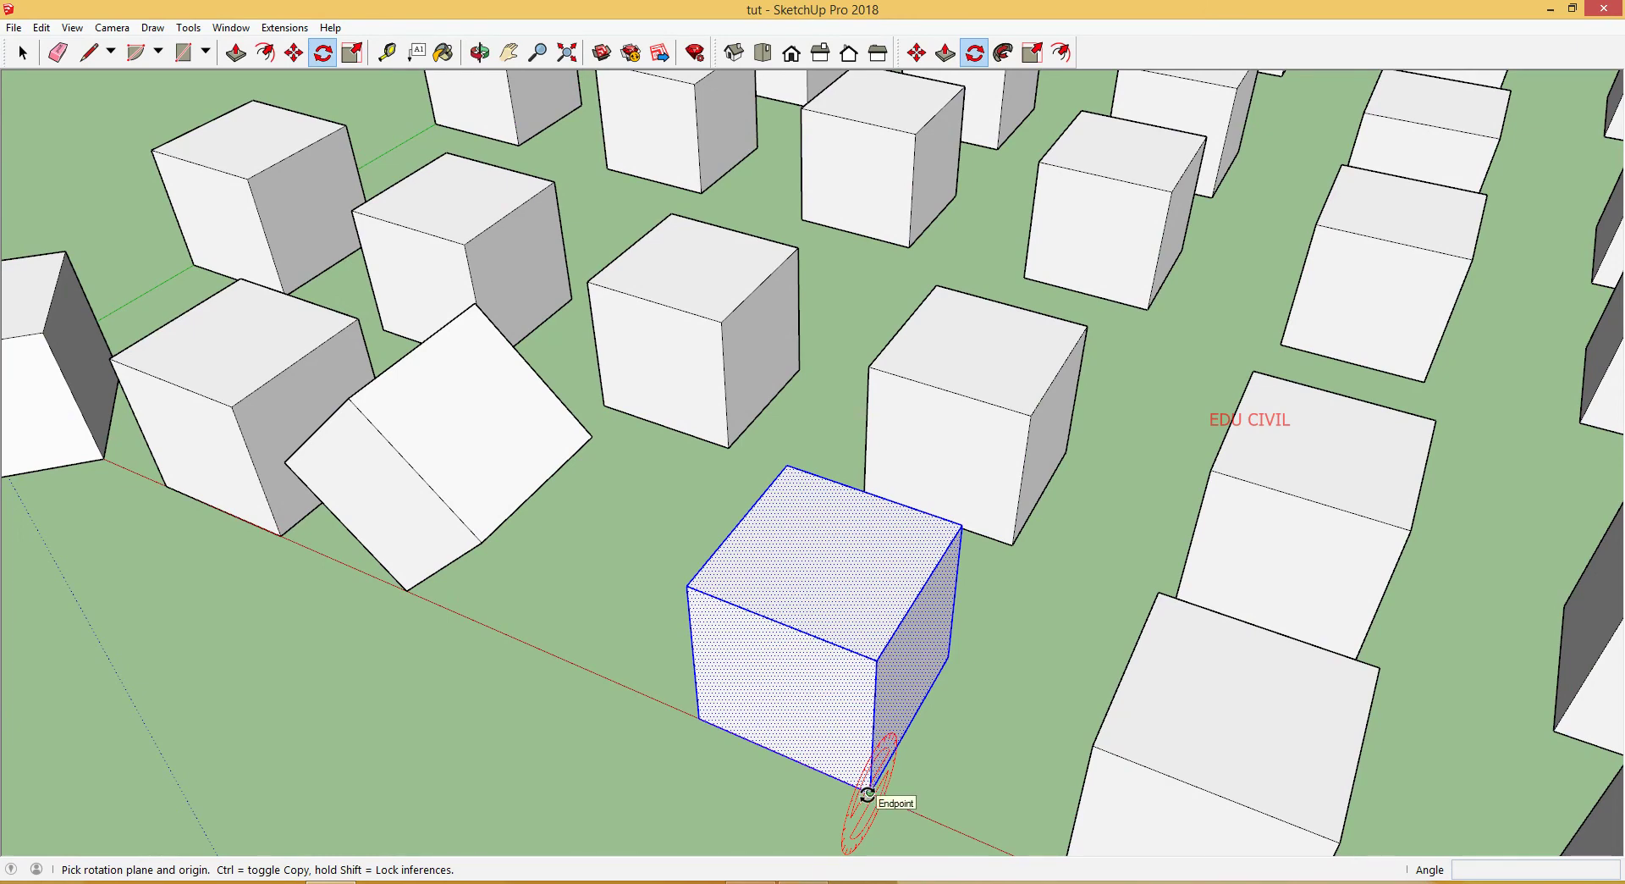
{"action": "middle_click_drag", "start_coordinate": [892, 769], "coordinate": [642, 735]}
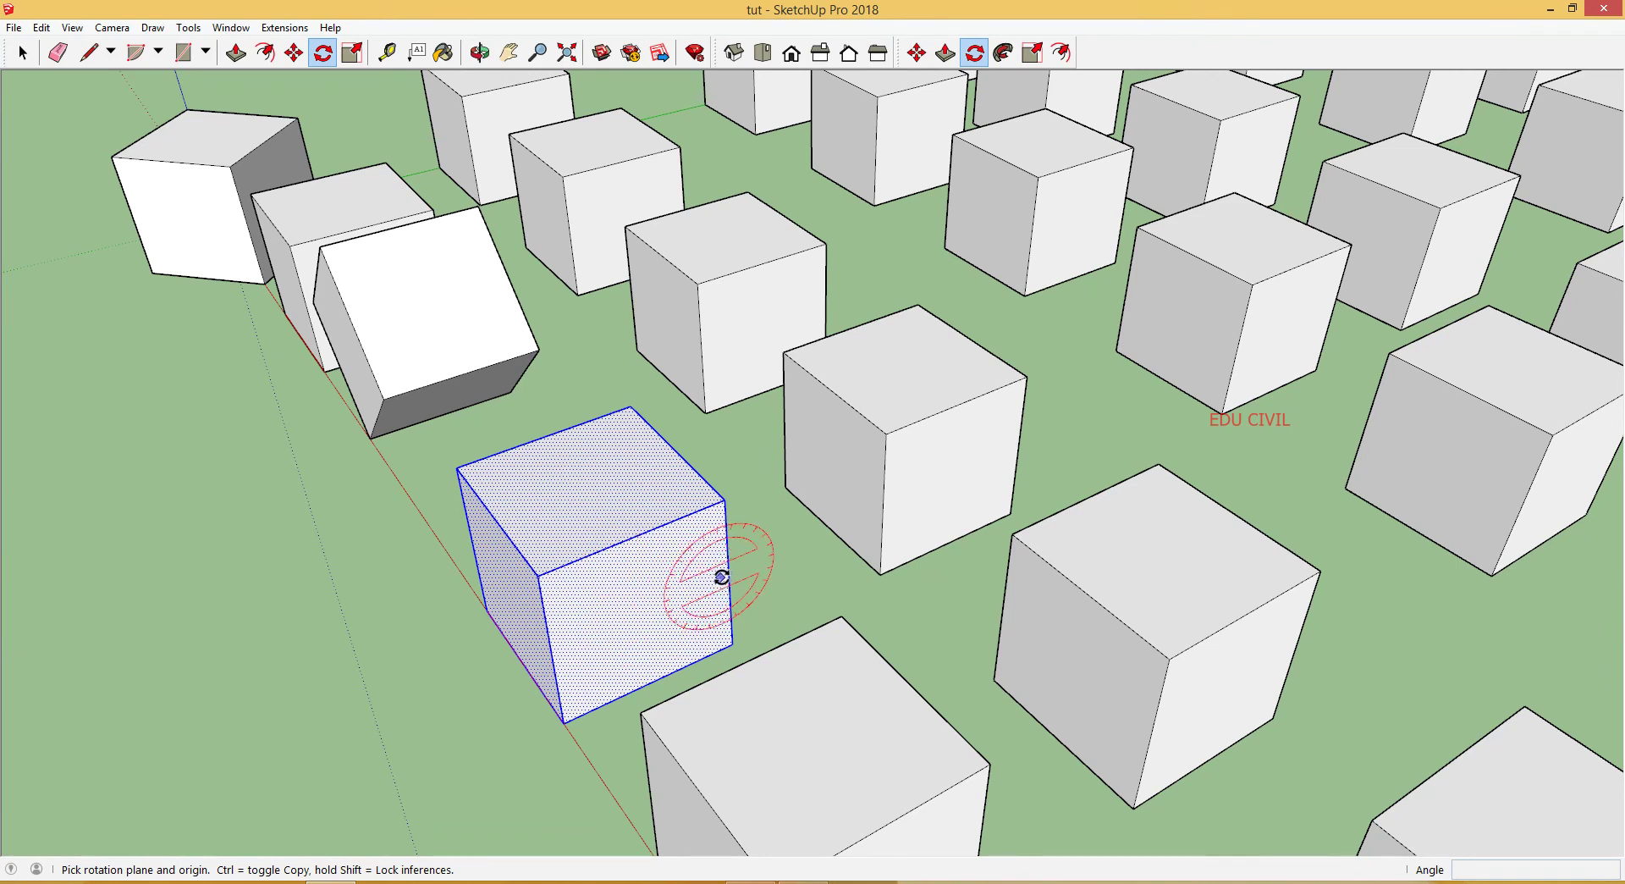
{"action": "left_click", "coordinate": [644, 613]}
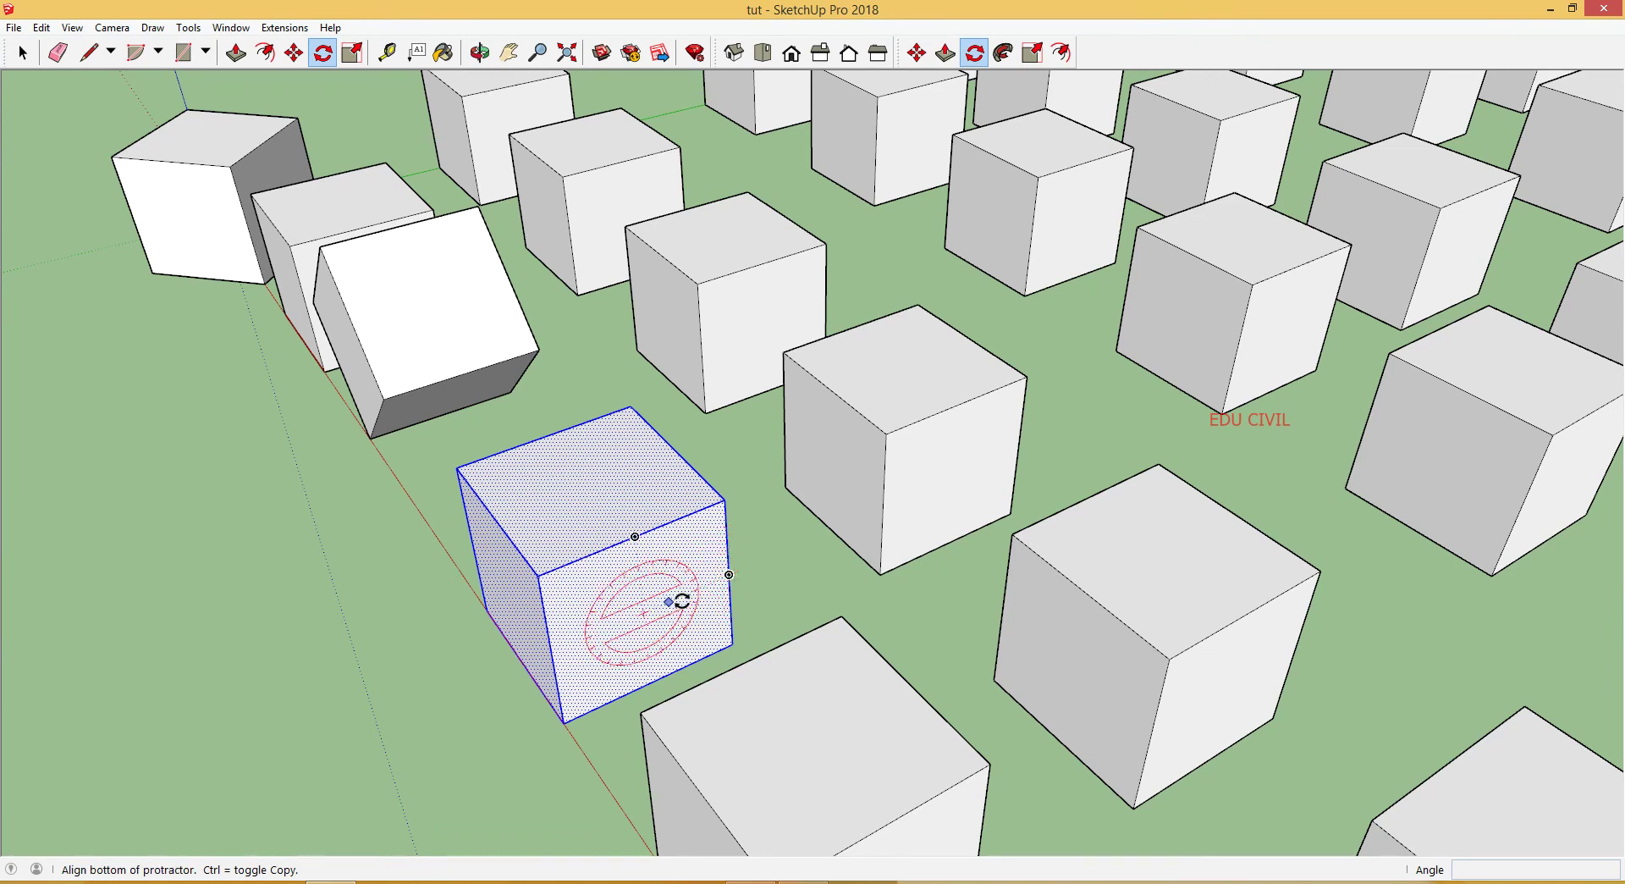
{"action": "left_click", "coordinate": [729, 575]}
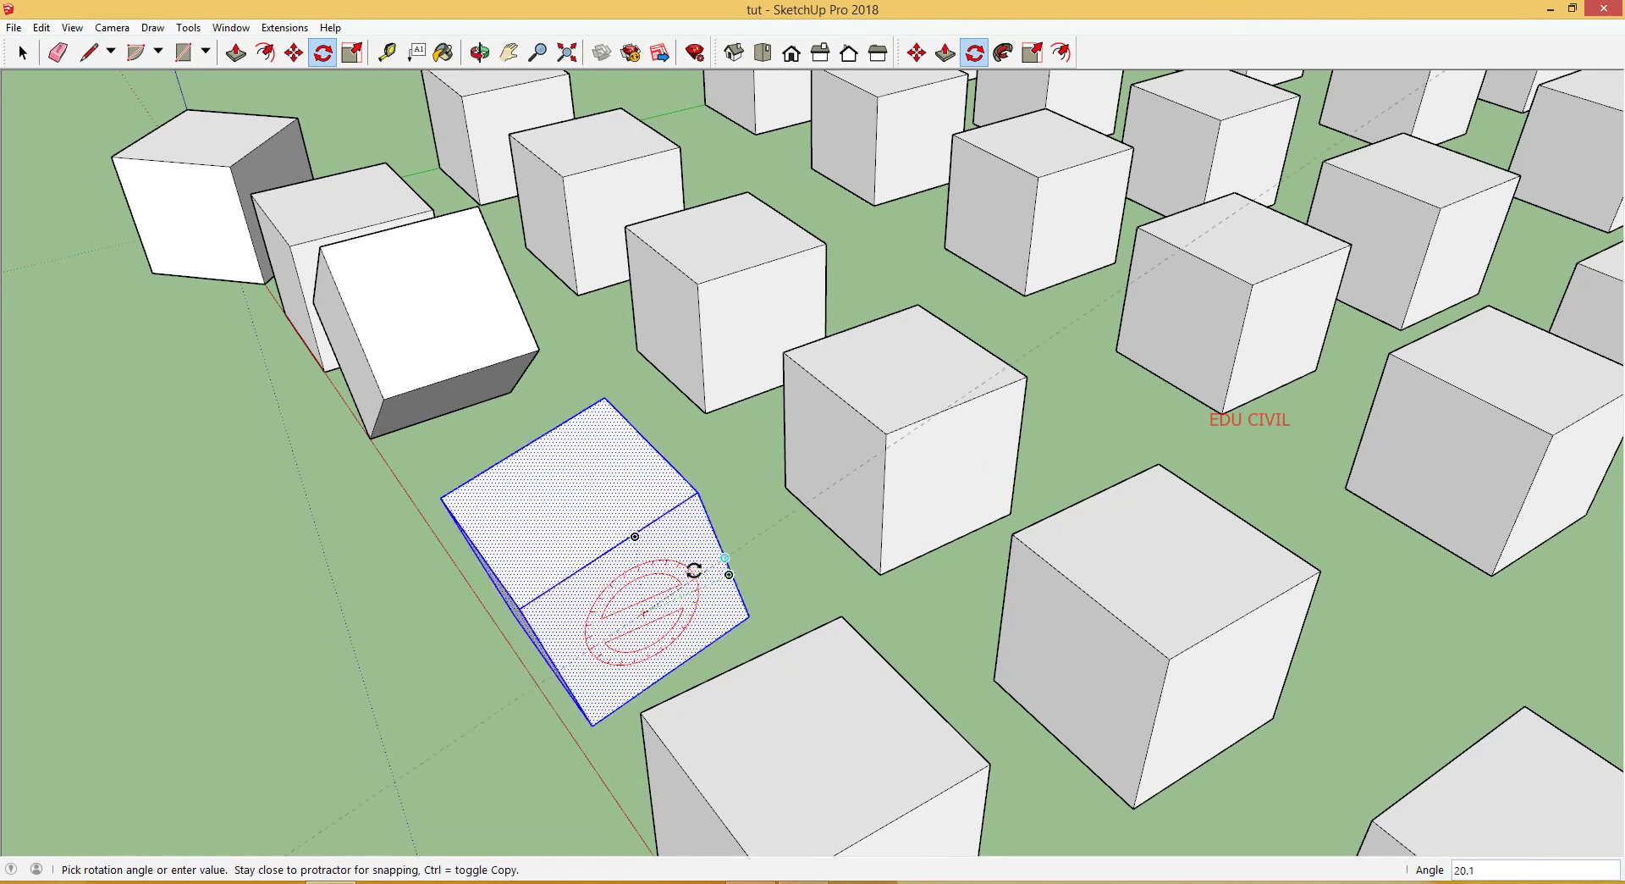
{"action": "type", "text": "4"}
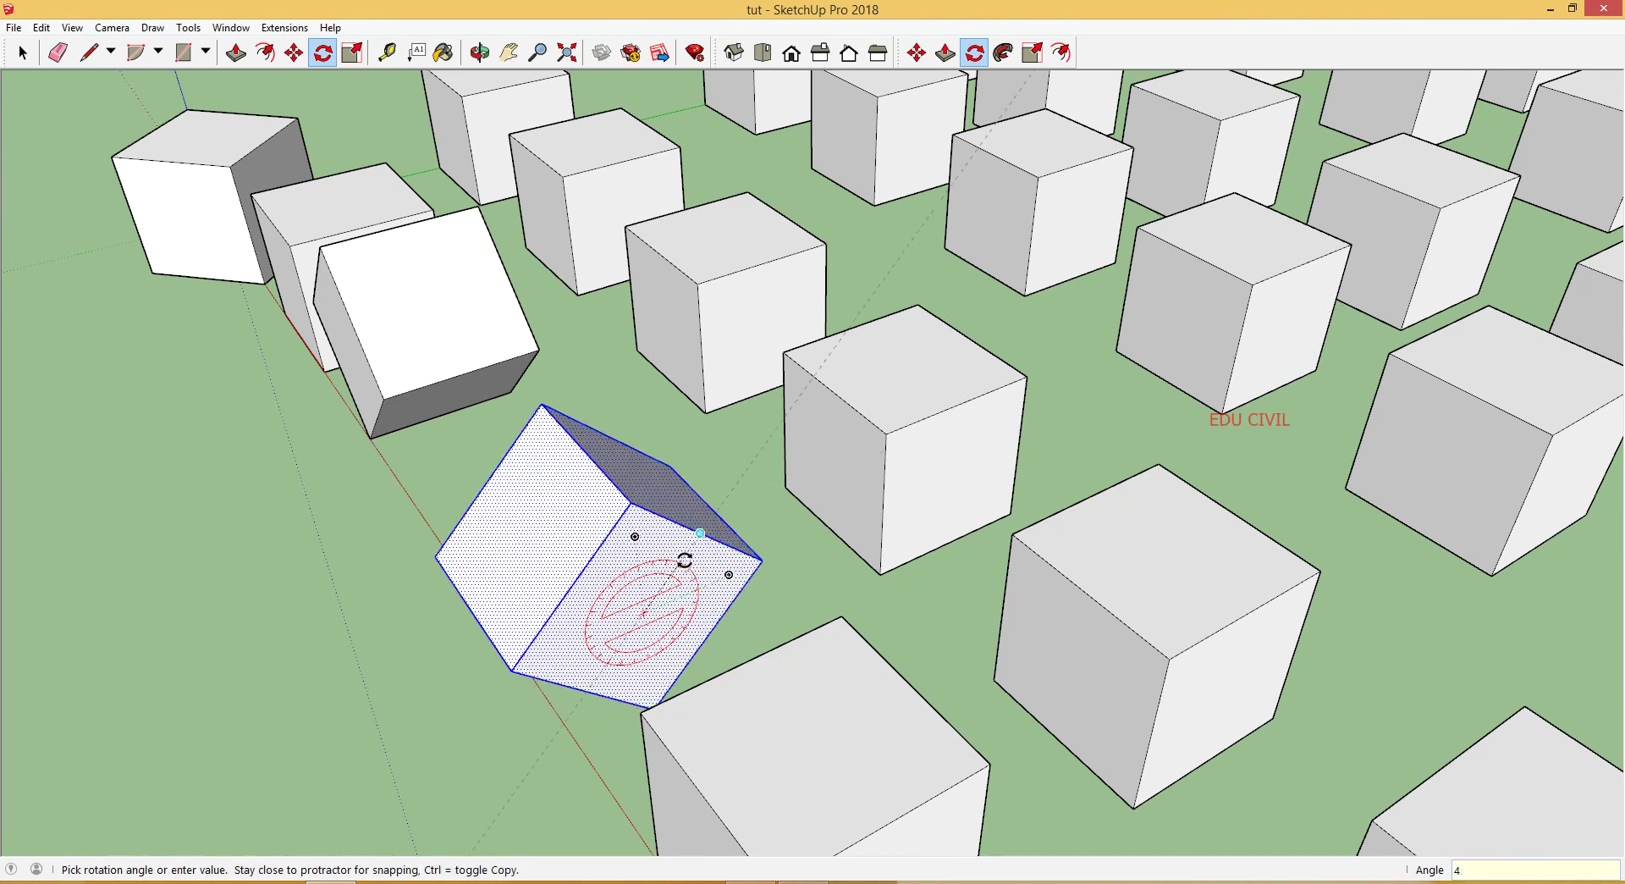
{"action": "type", "text": "5"}
{"action": "key", "text": "Return"}
Step: Select all the cubes and make a rotated copy at 180 degrees on the ground plane about the origin, starting from the red-axis row
{"action": "middle_click_drag", "start_coordinate": [170, 700], "coordinate": [773, 677]}
{"action": "mouse_move", "coordinate": [592, 721]}
{"action": "middle_mouse_down"}
{"action": "mouse_move", "coordinate": [607, 746]}
{"action": "mouse_move", "coordinate": [414, 754]}
{"action": "mouse_move", "coordinate": [598, 736]}
{"action": "middle_mouse_up"}
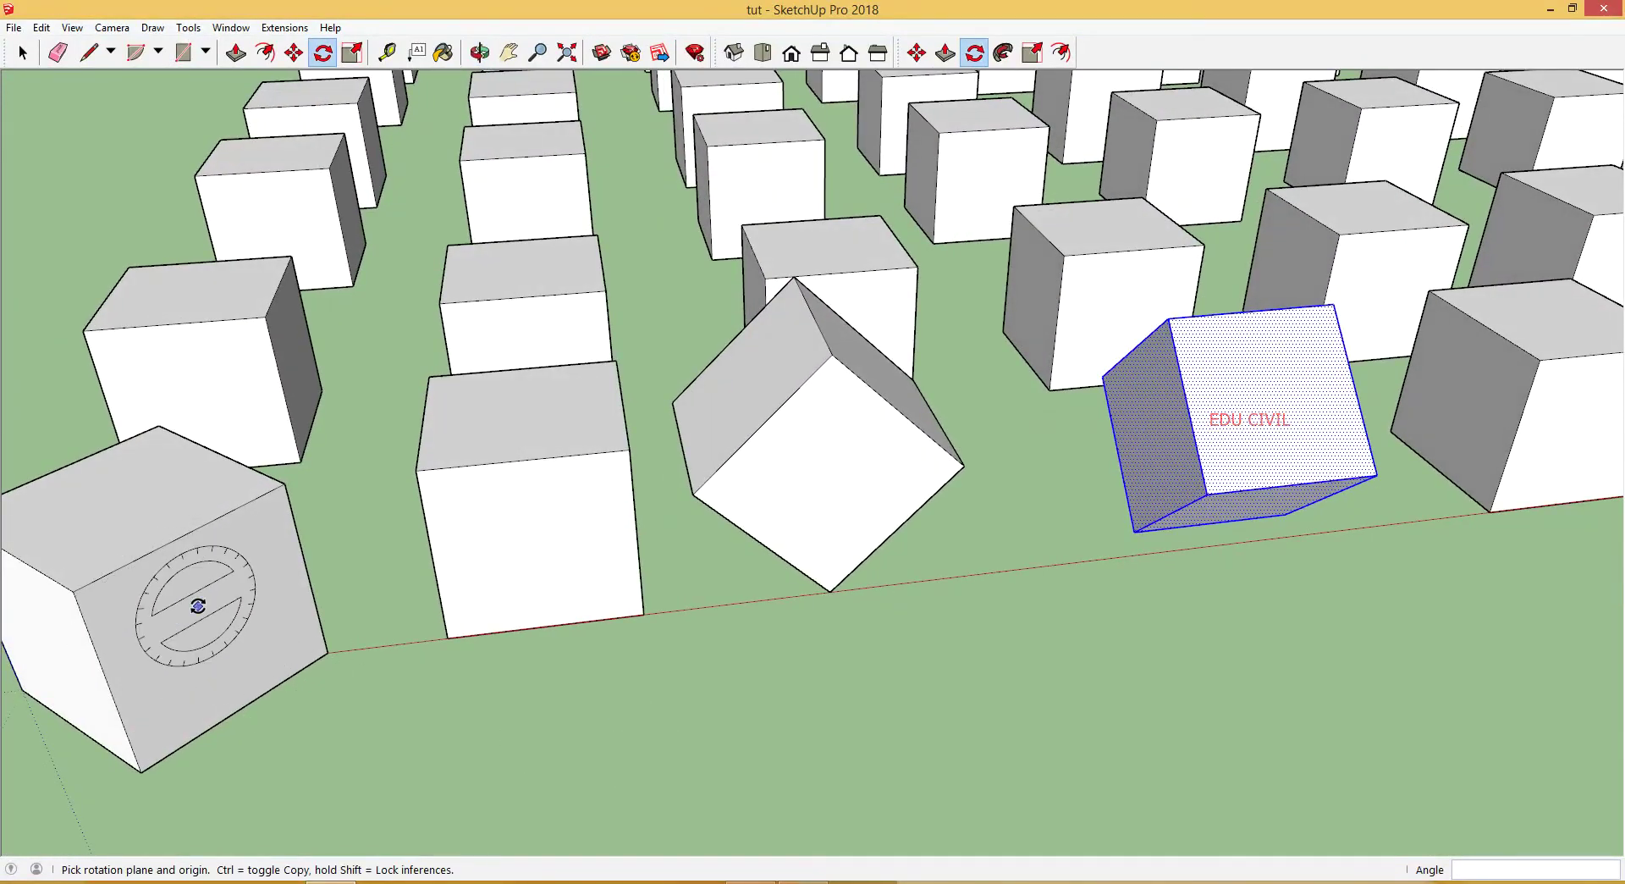
{"action": "middle_click_drag", "start_coordinate": [829, 641], "coordinate": [627, 740]}
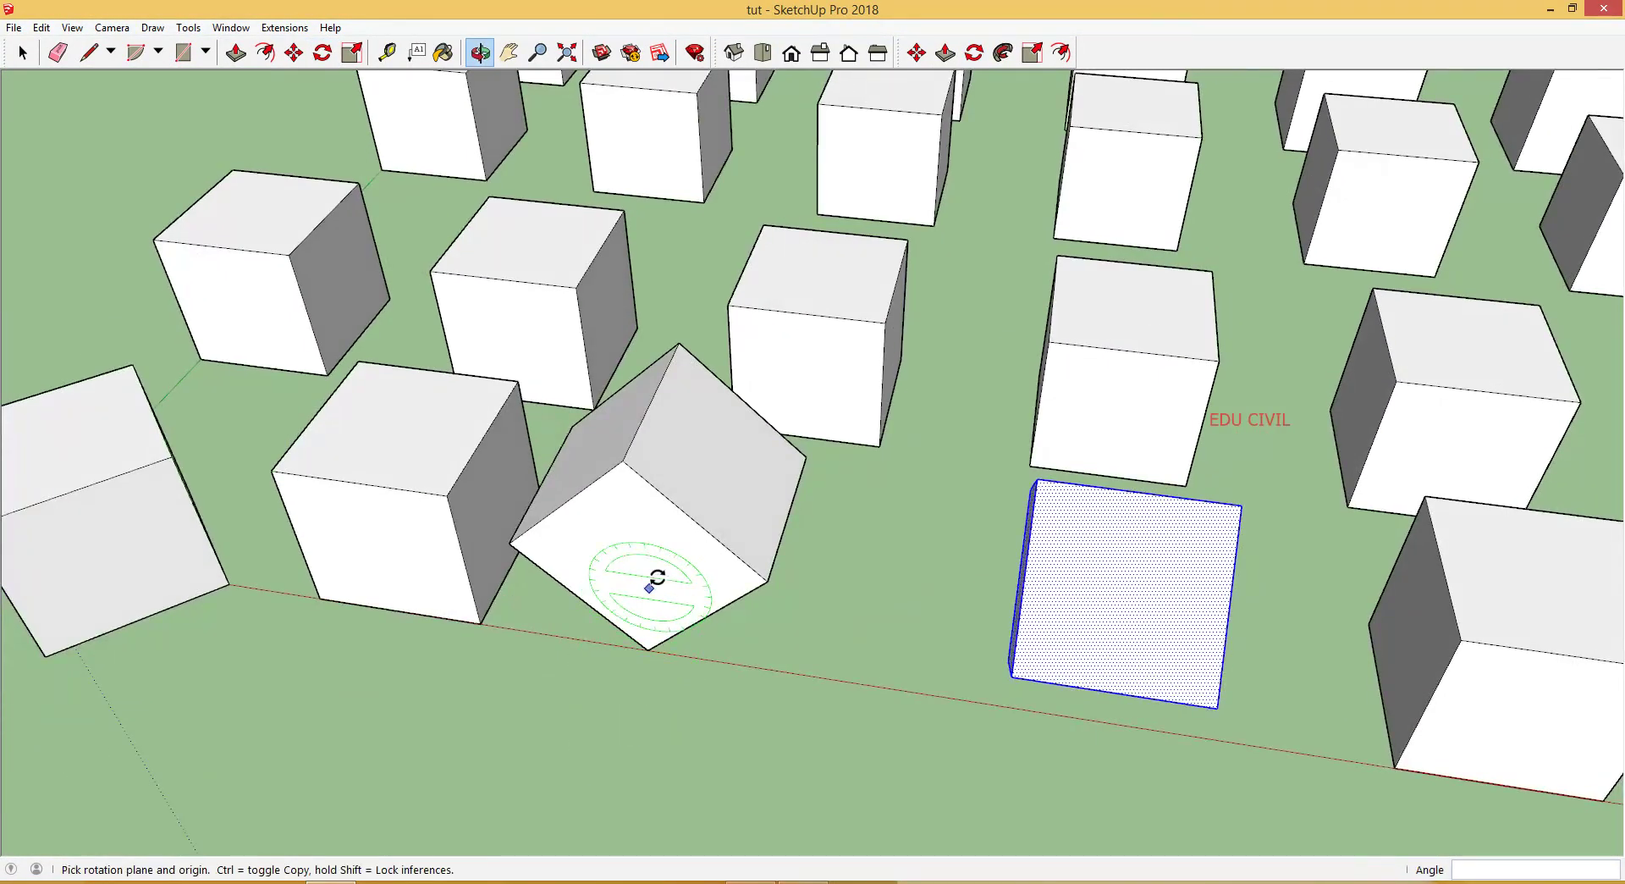
{"action": "middle_click_drag", "start_coordinate": [1045, 624], "coordinate": [855, 694]}
{"action": "scroll", "coordinate": [816, 664], "scroll_direction": "down", "scroll_amount": 5}
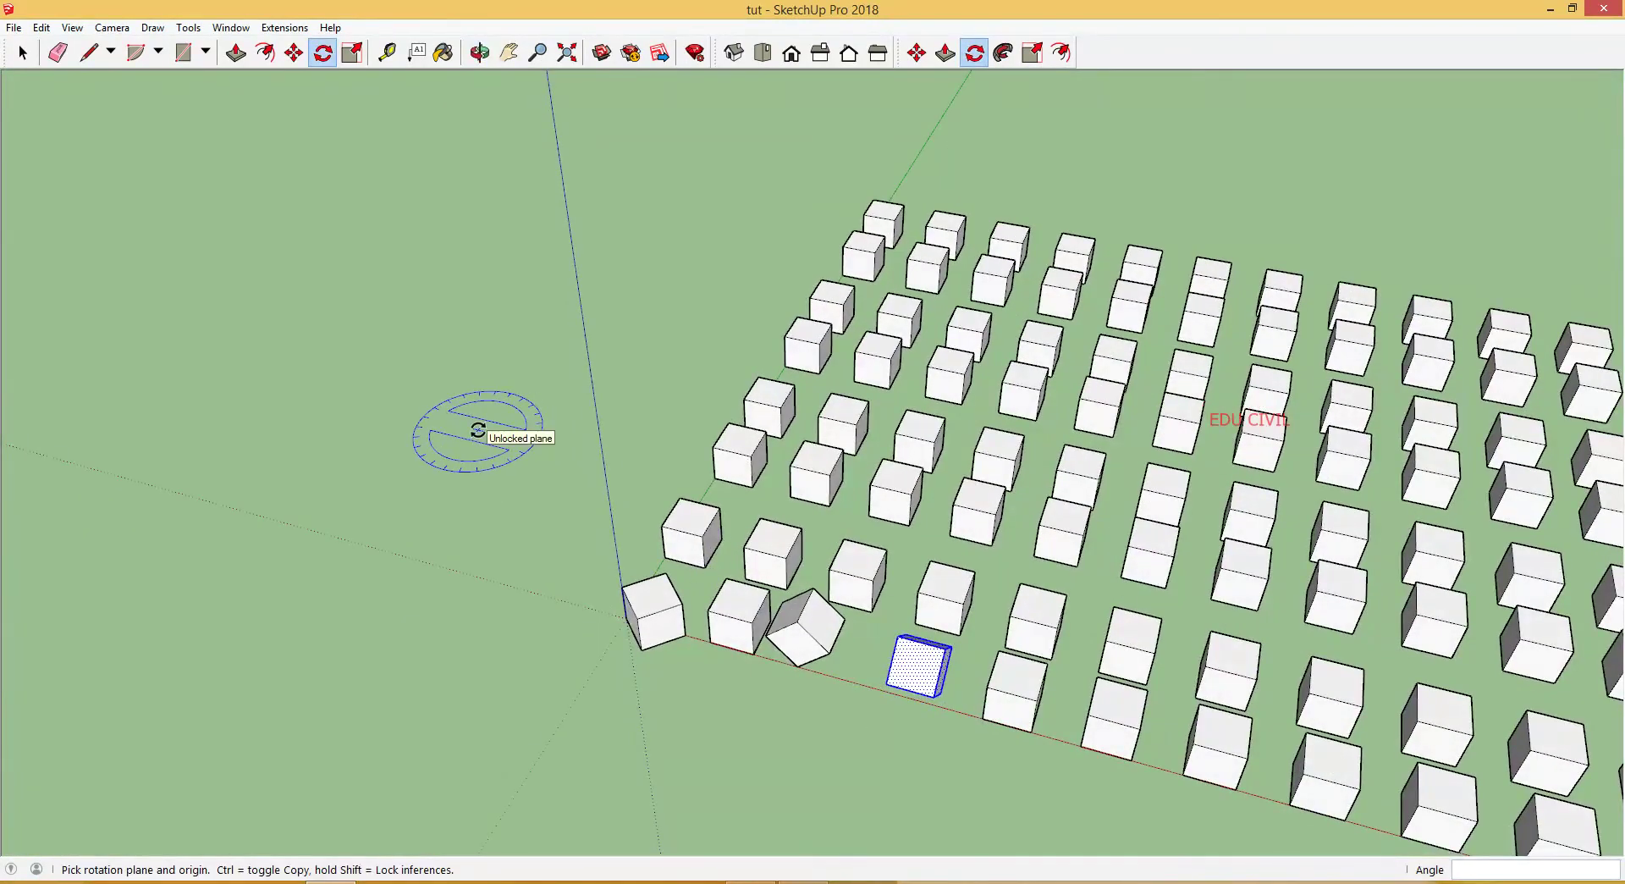
{"action": "left_click", "coordinate": [23, 60]}
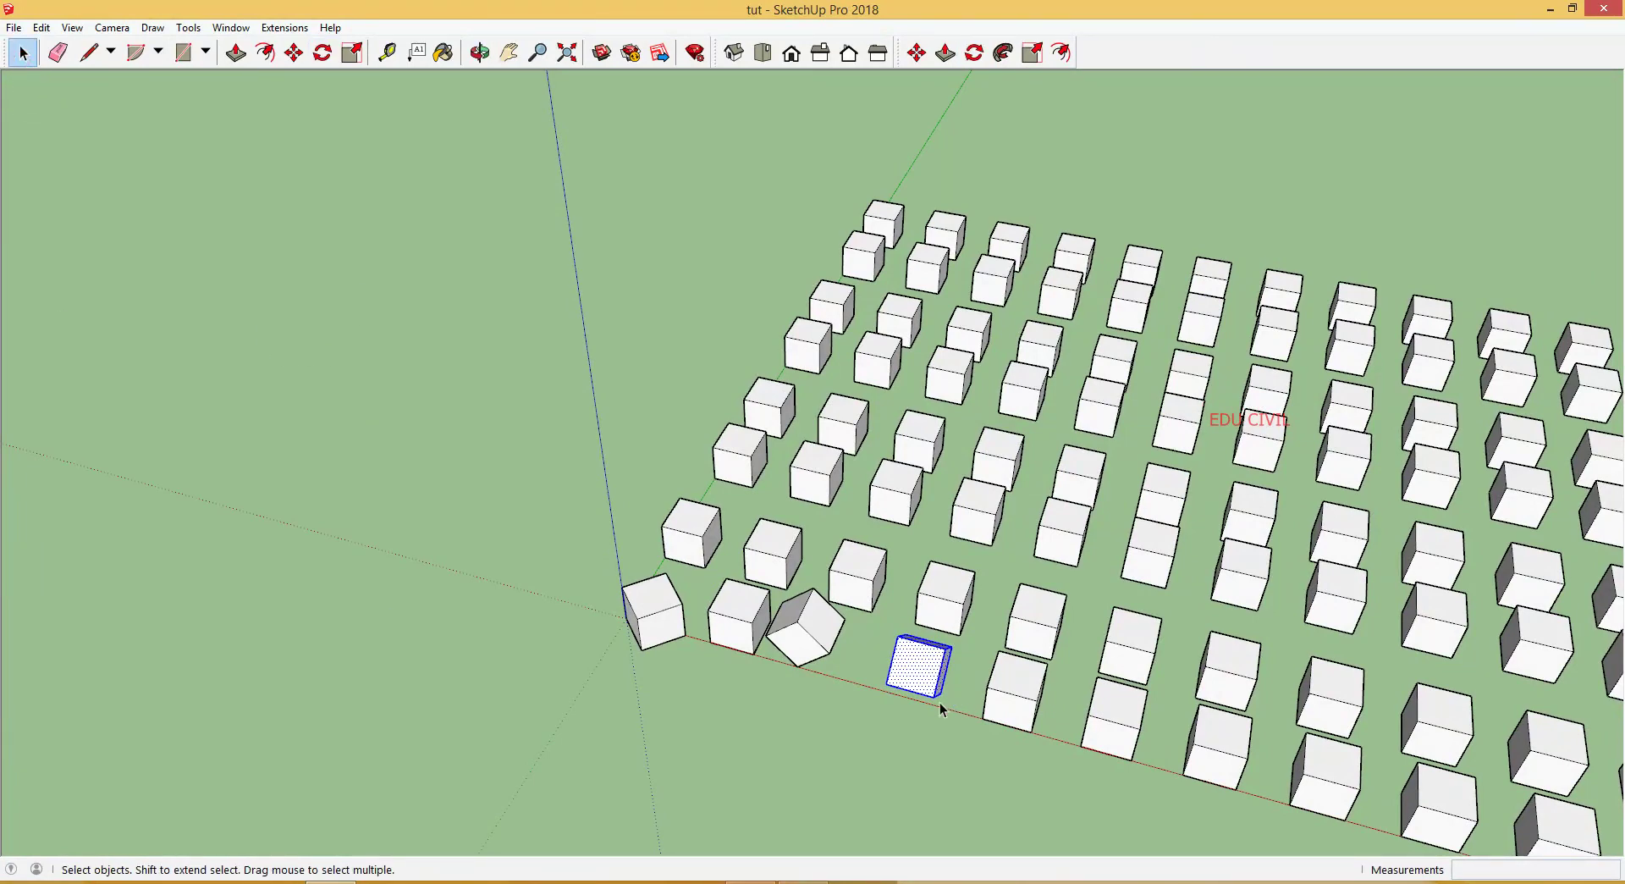
{"action": "middle_click_drag", "start_coordinate": [943, 710], "coordinate": [953, 801]}
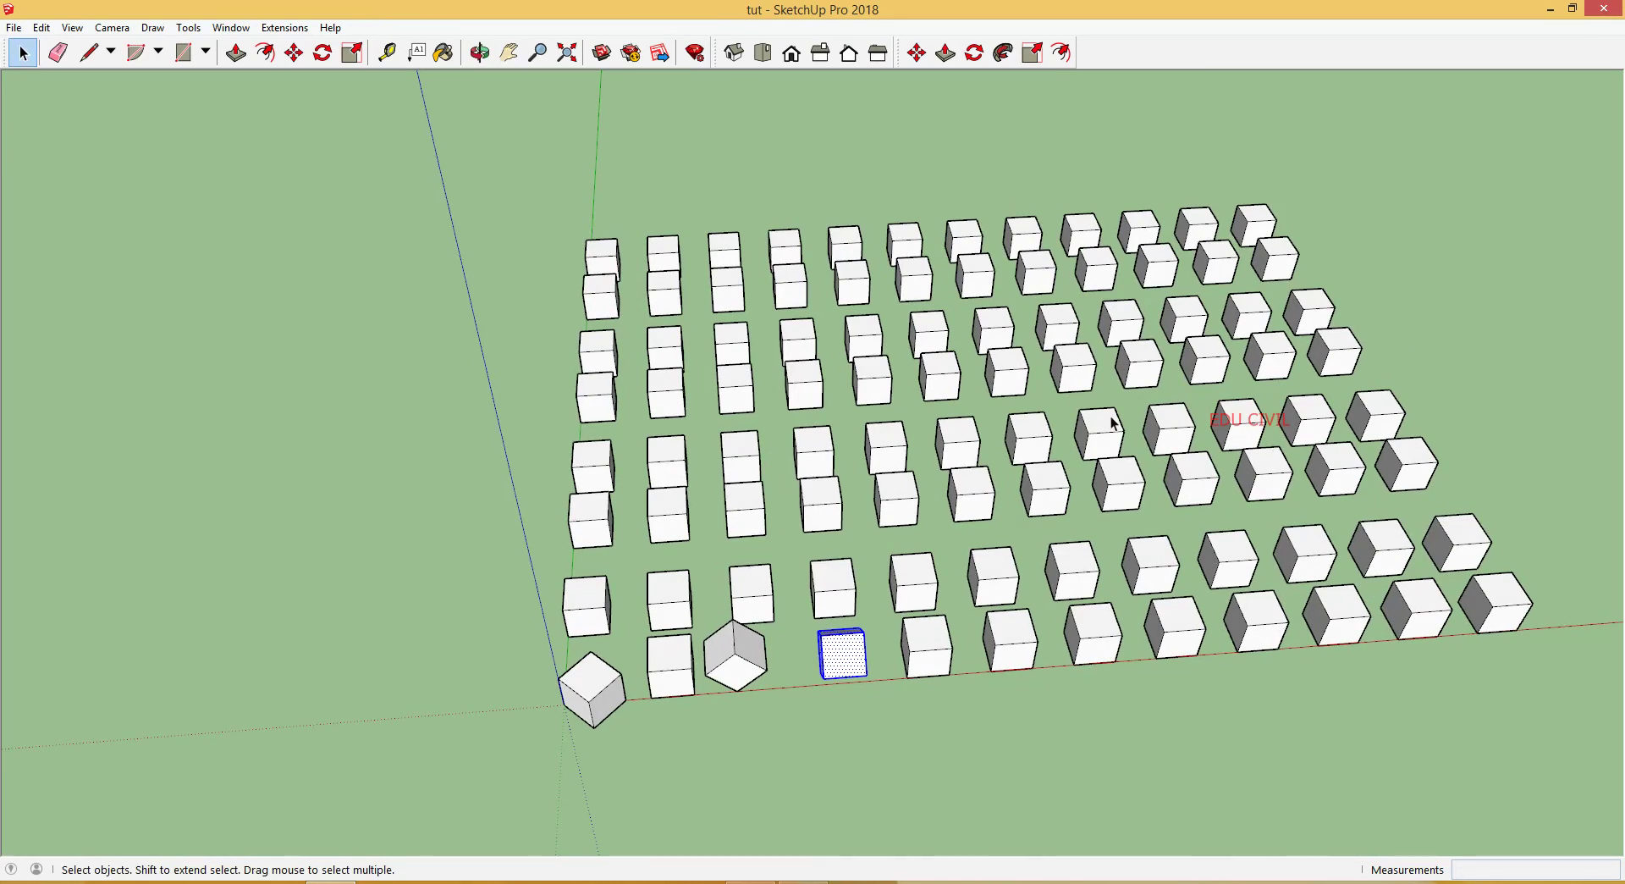
{"action": "key", "text": "ctrl+a"}
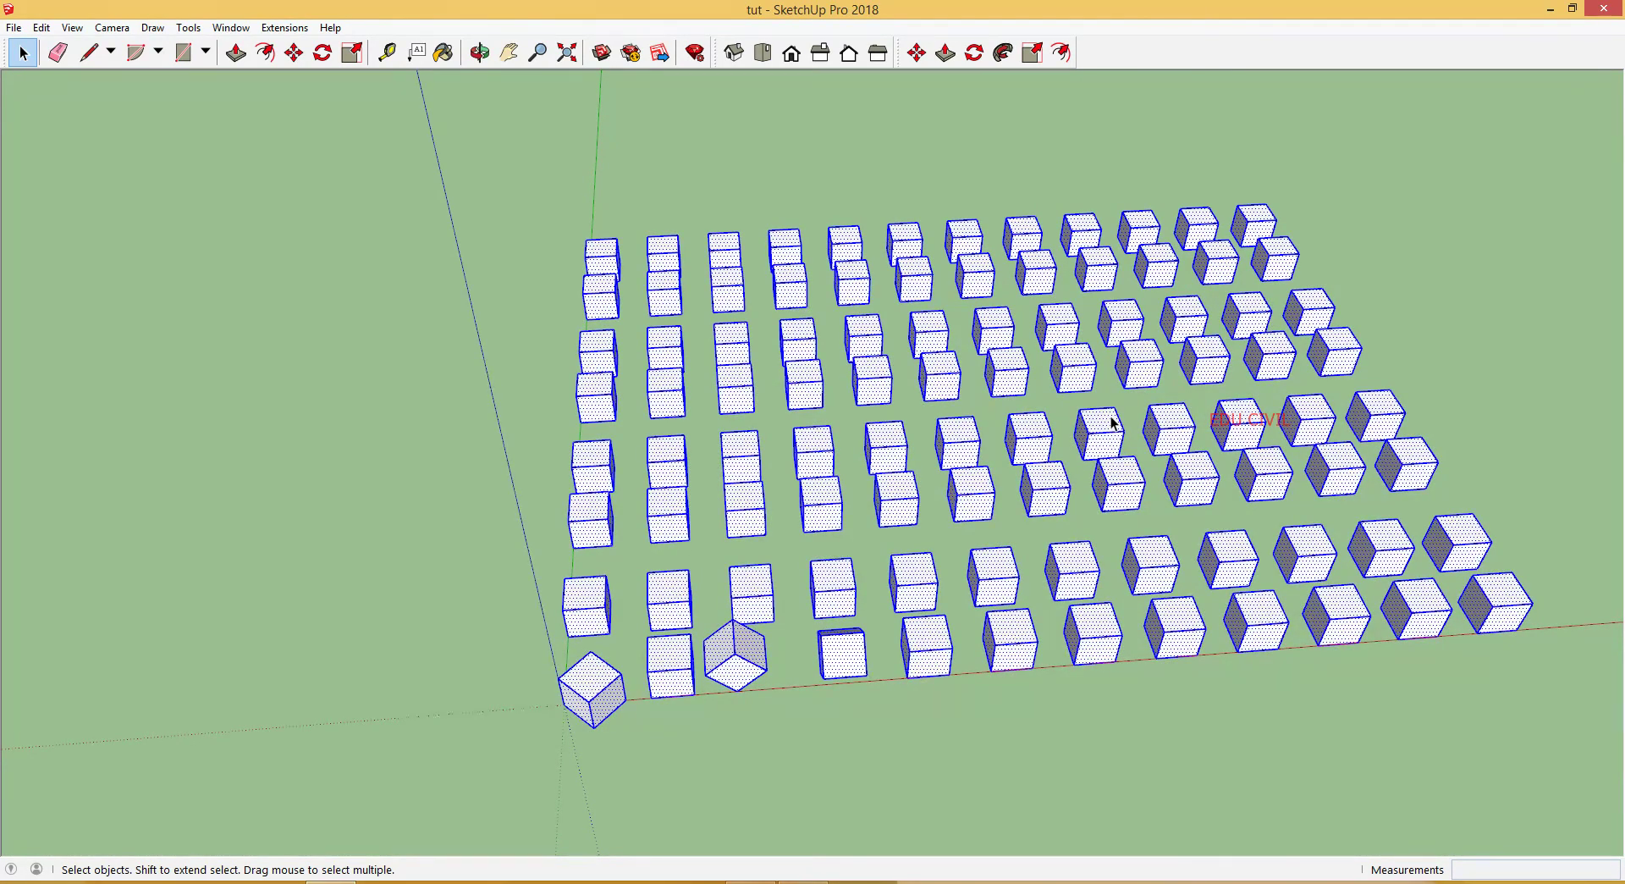
{"action": "key", "text": "q"}
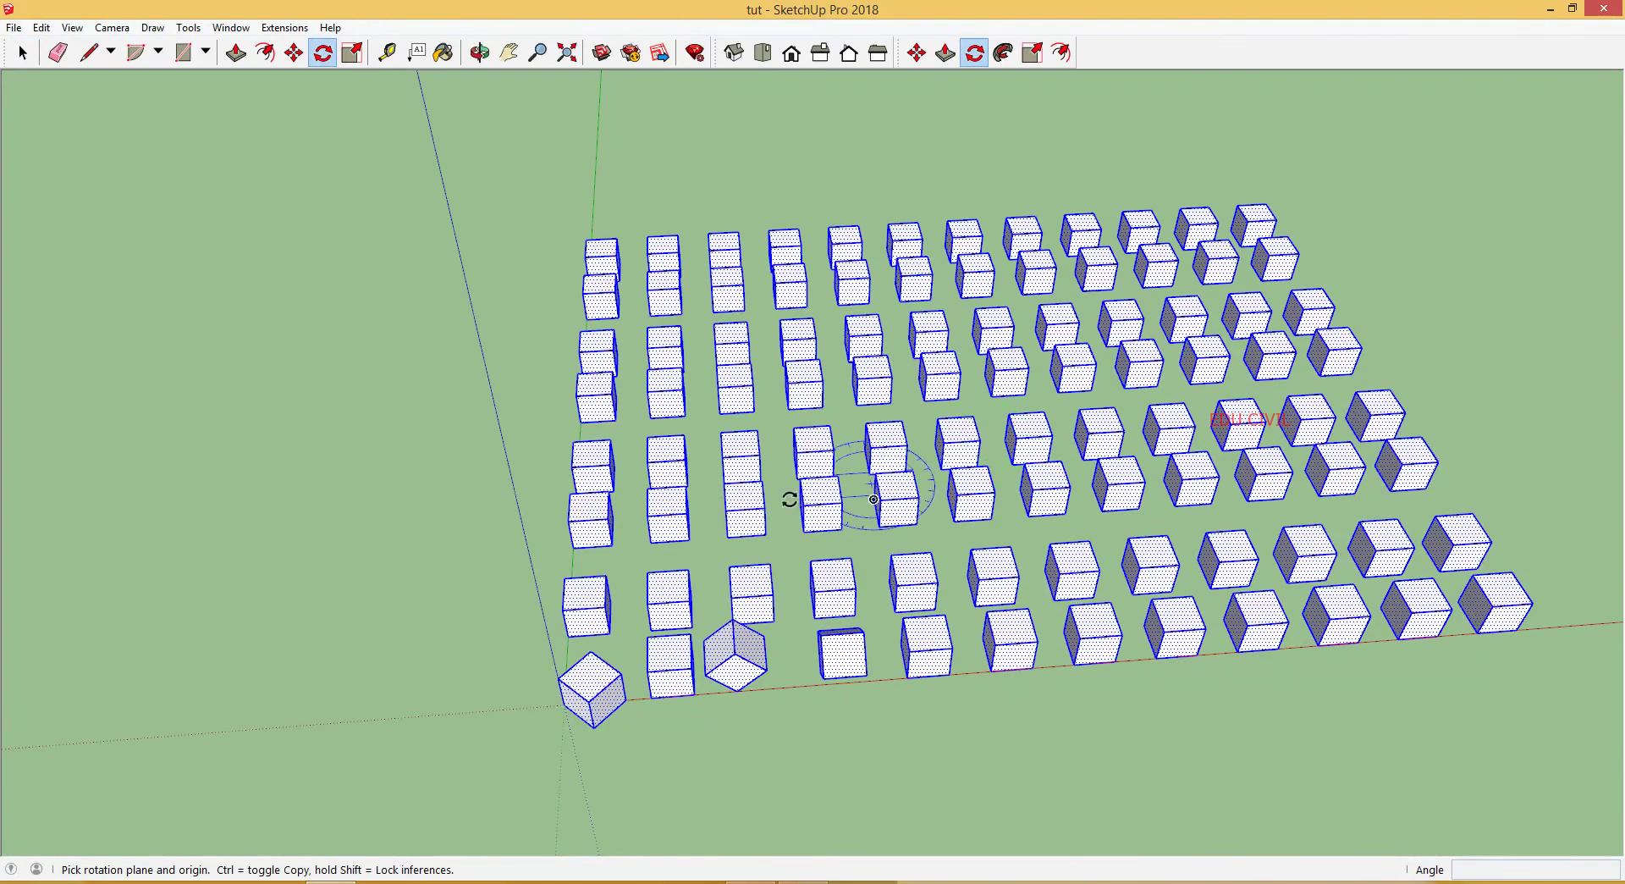
{"action": "key", "text": "Up"}
{"action": "left_click", "coordinate": [563, 705]}
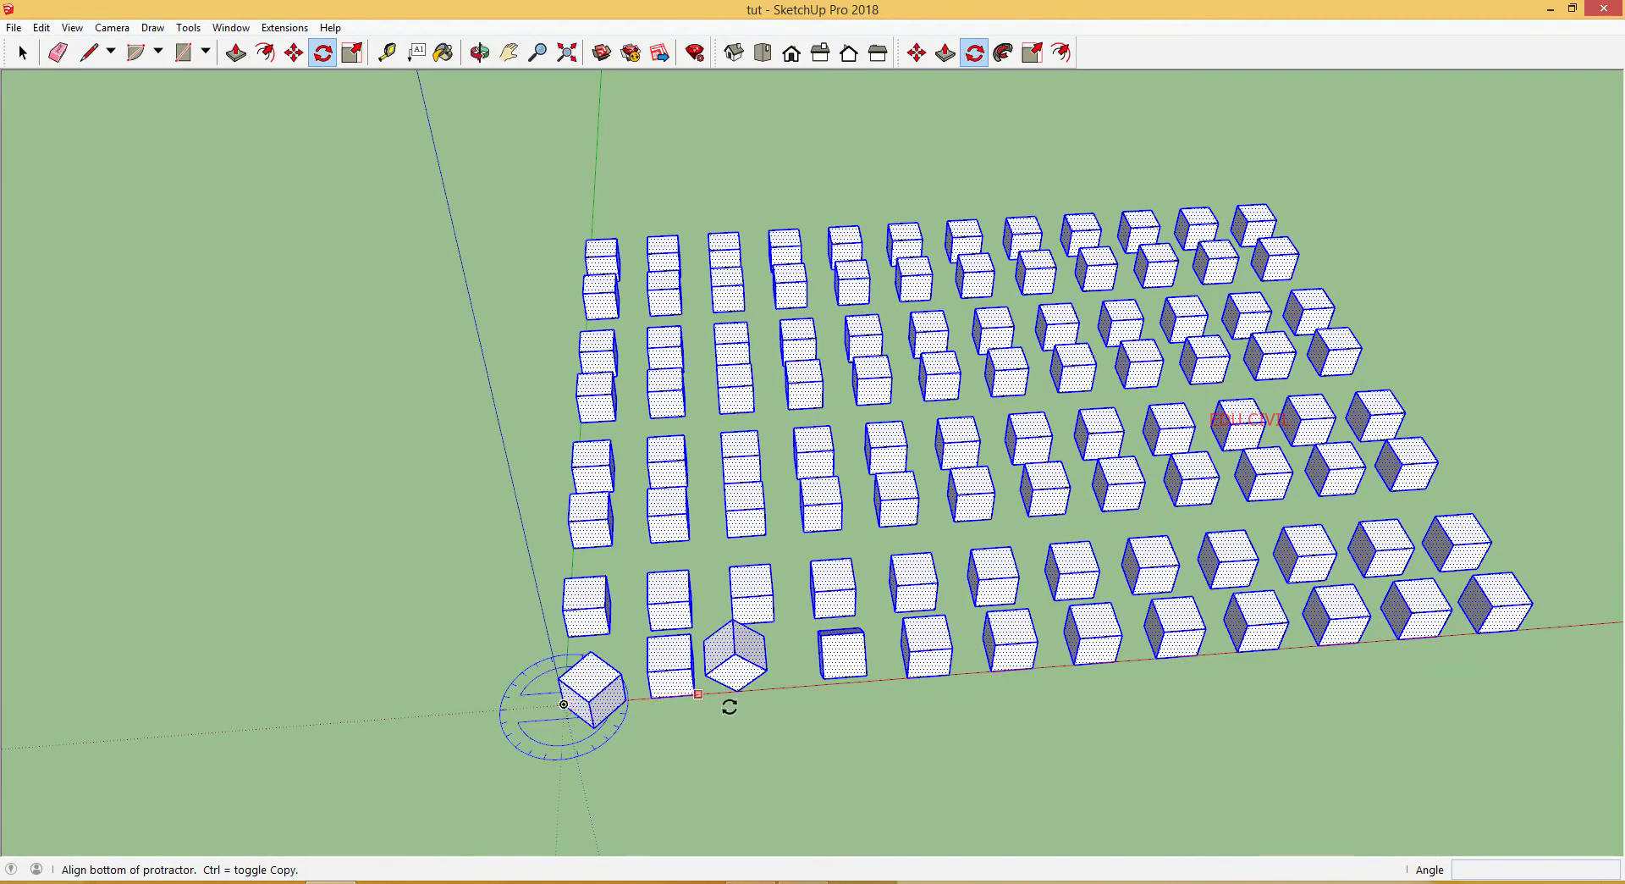
{"action": "left_click", "coordinate": [1521, 633]}
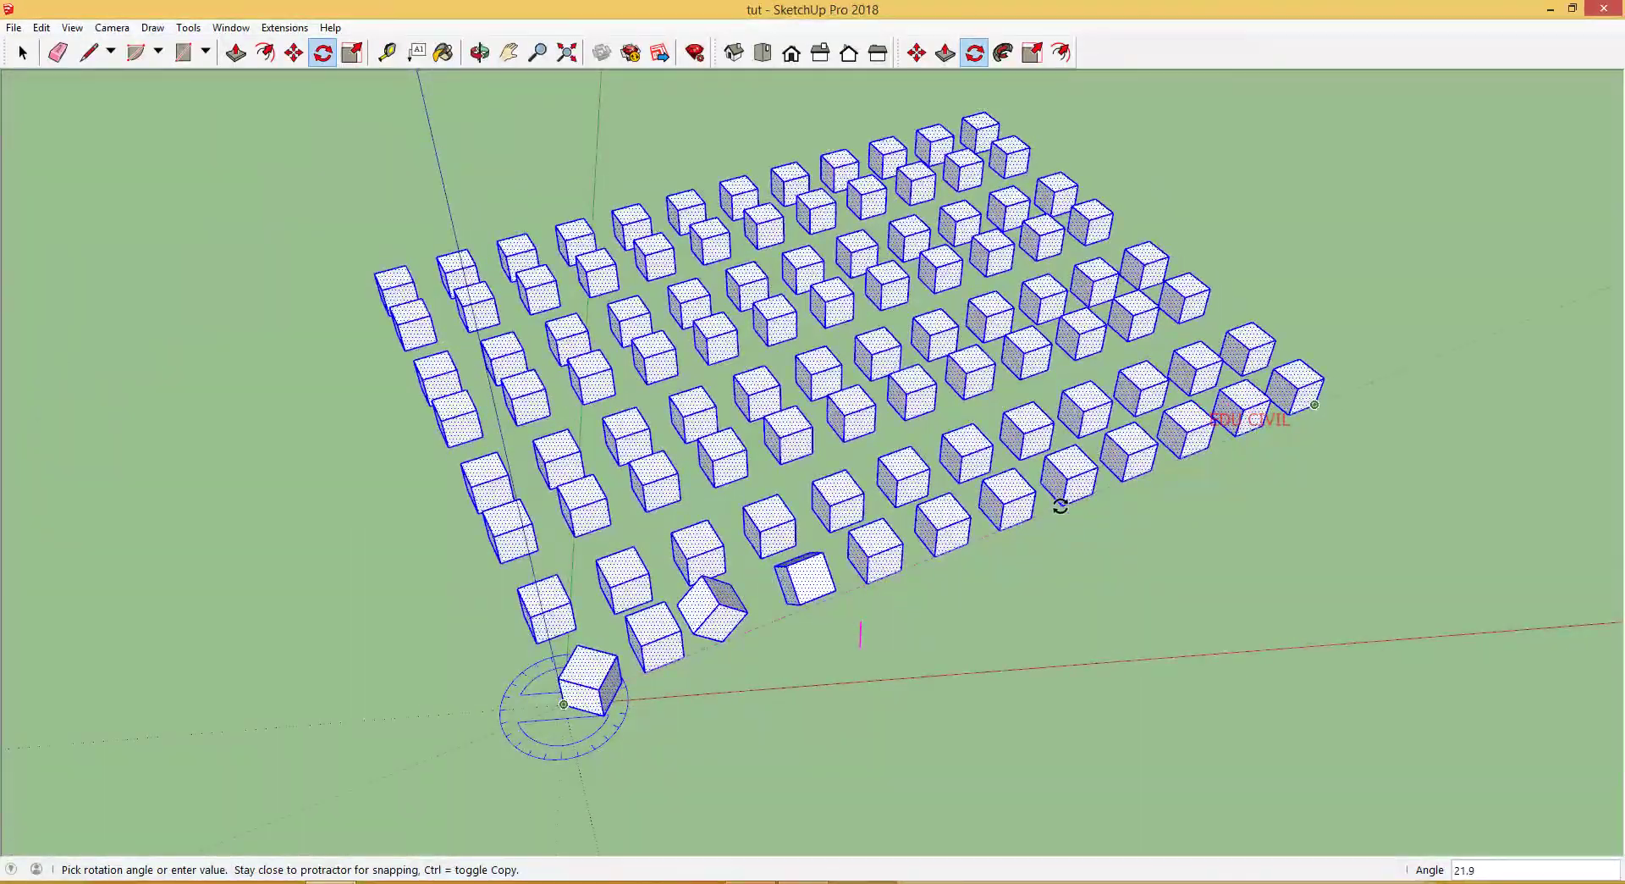
{"action": "key", "text": "ctrl"}
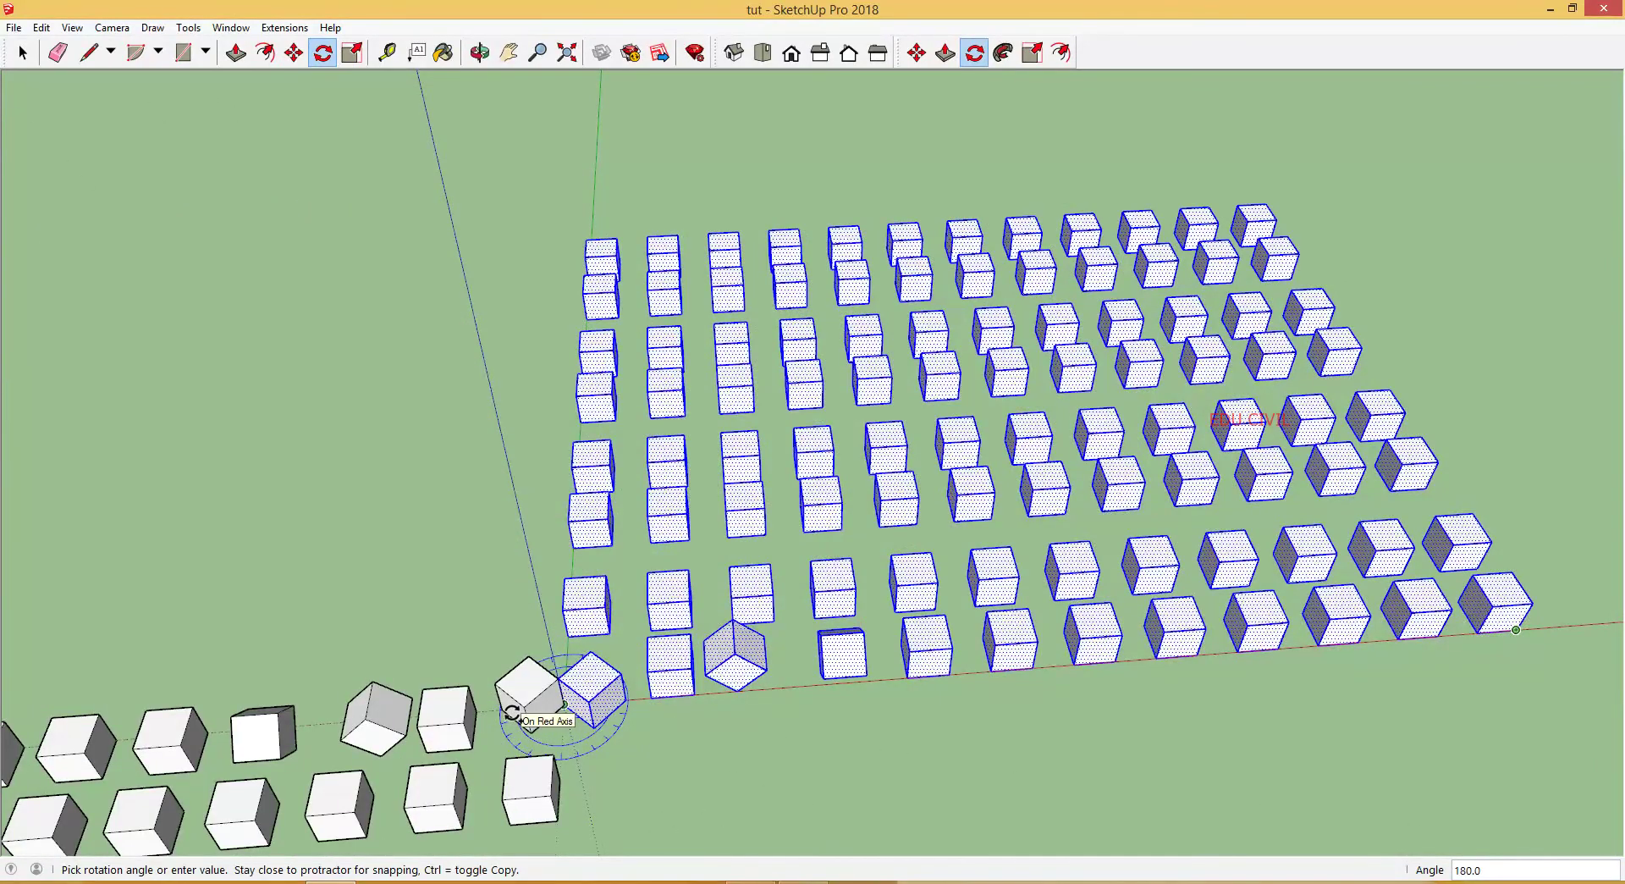
{"action": "type", "text": "0"}
{"action": "key", "text": "Return"}
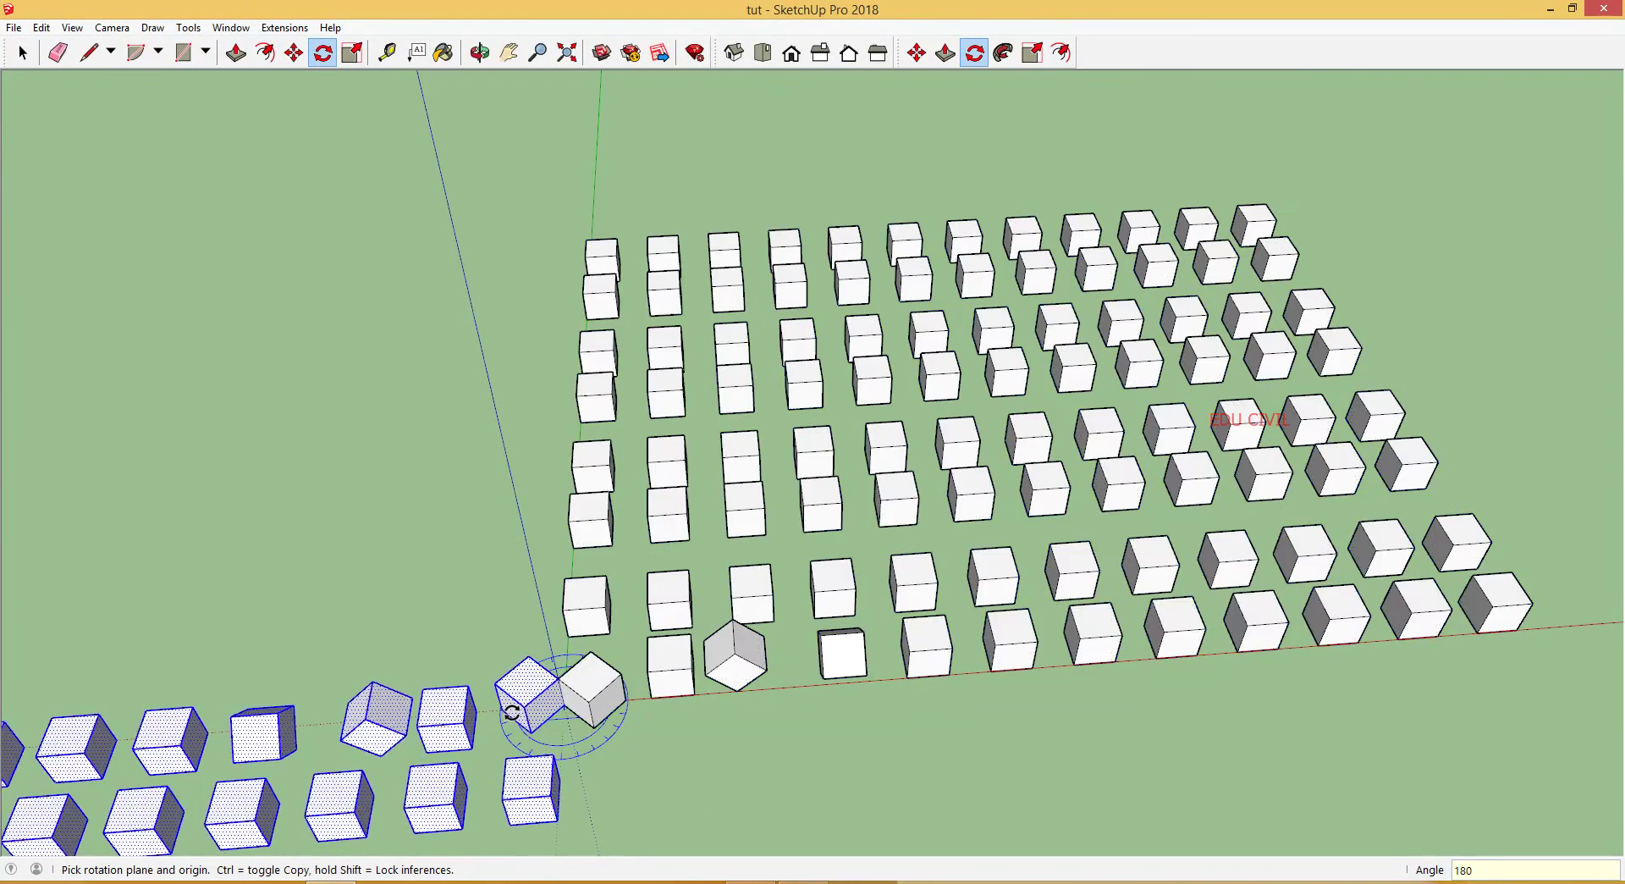
Step: Examine the rotated copy of the cube array opposite the original array around the origin
{"action": "middle_click_drag", "start_coordinate": [431, 712], "coordinate": [859, 453]}
{"action": "scroll", "coordinate": [969, 650], "scroll_direction": "up", "scroll_amount": 5}
{"action": "scroll", "coordinate": [860, 453], "scroll_direction": "down", "scroll_amount": 5}
{"action": "middle_click_drag", "start_coordinate": [932, 533], "coordinate": [933, 599]}
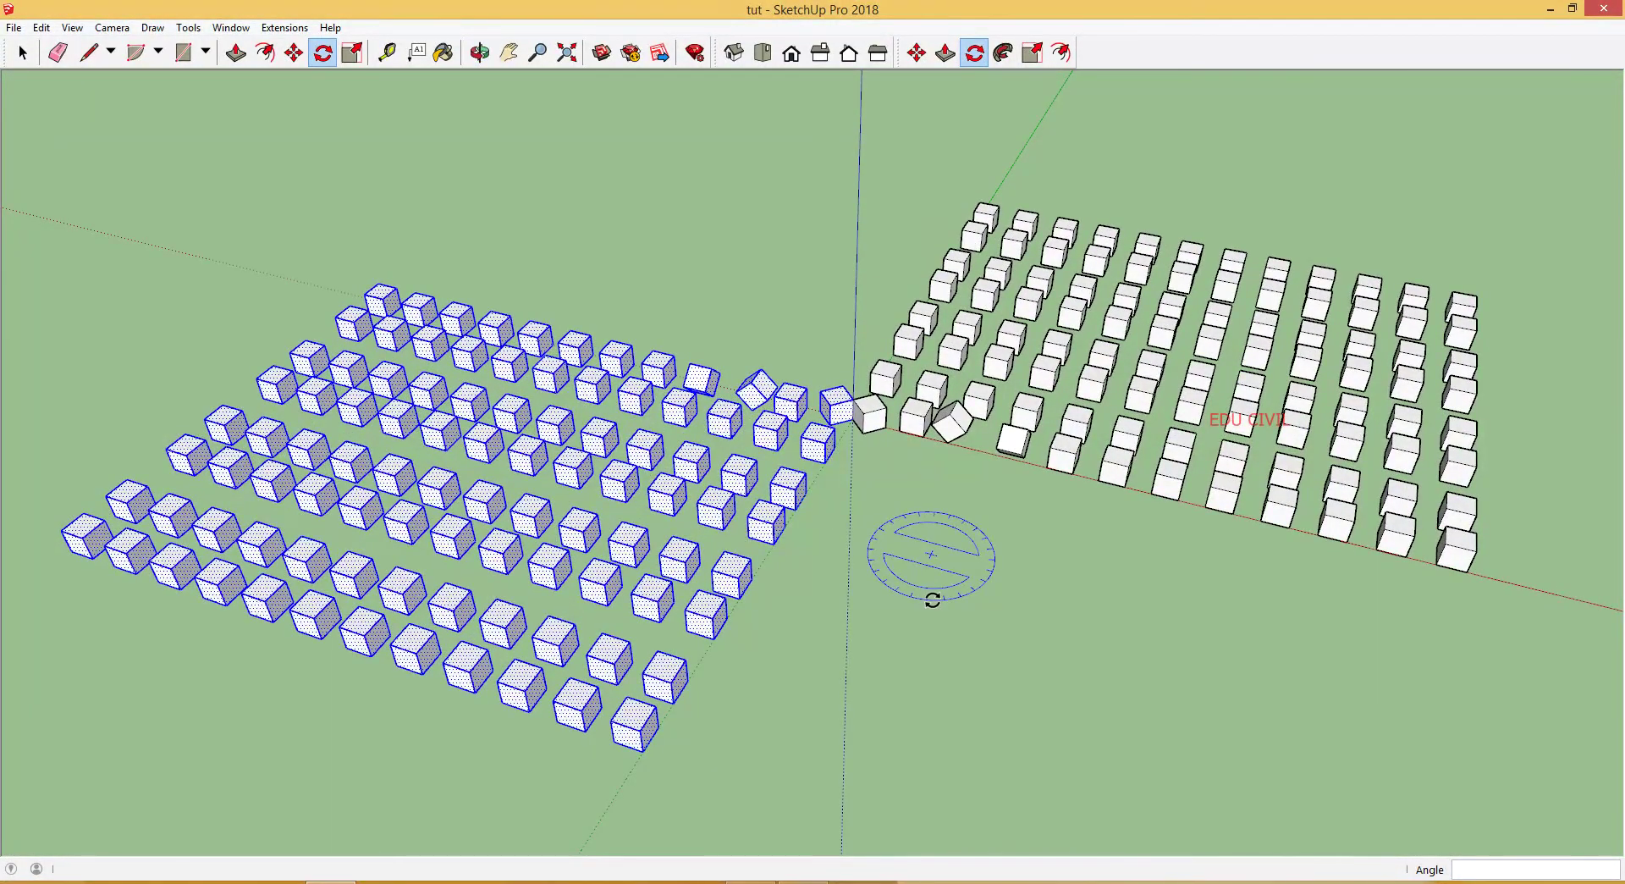
{"action": "scroll", "coordinate": [852, 606], "scroll_direction": "down", "scroll_amount": 2}
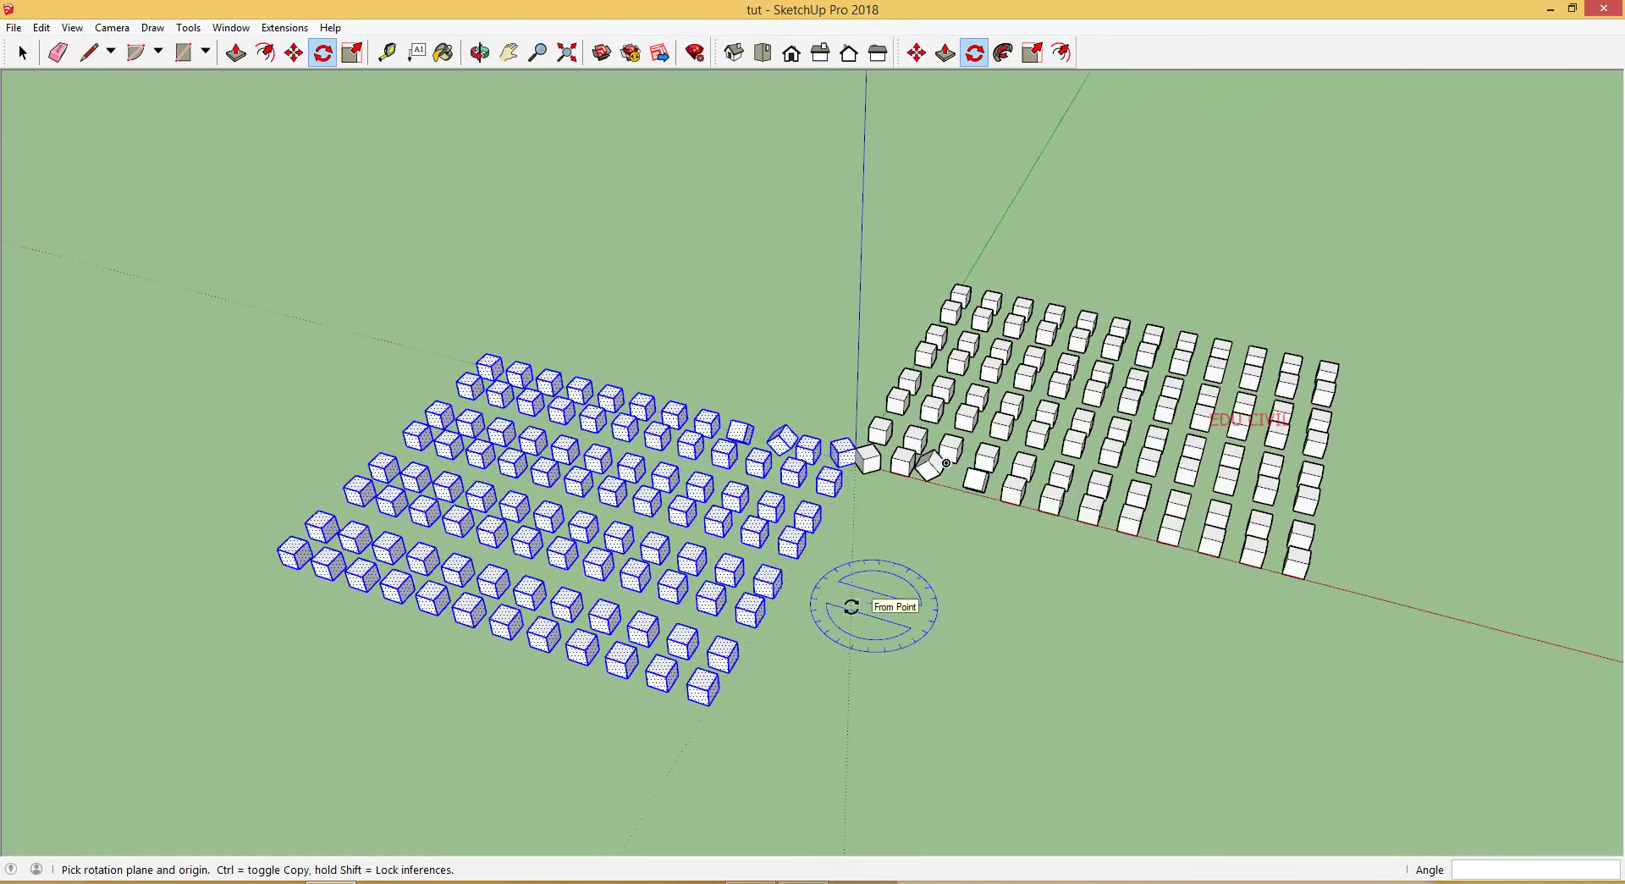
{"action": "middle_click_drag", "start_coordinate": [852, 607], "coordinate": [486, 601]}
{"action": "scroll", "coordinate": [834, 543], "scroll_direction": "up", "scroll_amount": 5}
{"action": "scroll", "coordinate": [896, 606], "scroll_direction": "down", "scroll_amount": 3}
{"action": "scroll", "coordinate": [652, 543], "scroll_direction": "down", "scroll_amount": 2}
{"action": "middle_click_drag", "start_coordinate": [652, 543], "coordinate": [715, 588]}
{"action": "scroll", "coordinate": [715, 591], "scroll_direction": "up", "scroll_amount": 1}
{"action": "scroll", "coordinate": [806, 554], "scroll_direction": "up", "scroll_amount": 2}
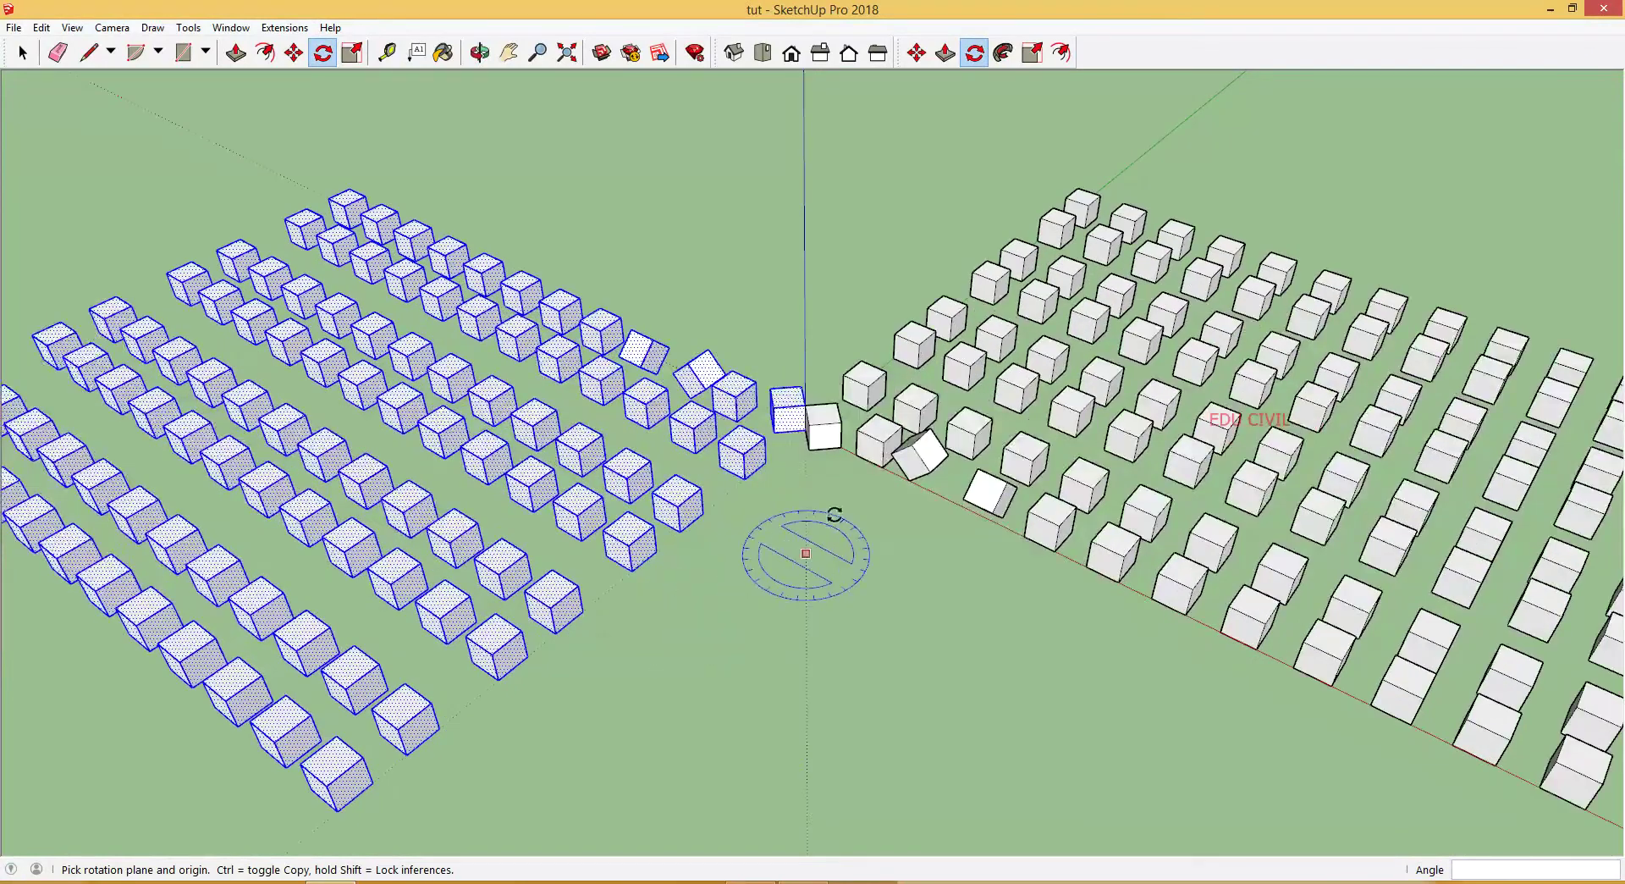
{"action": "scroll", "coordinate": [800, 487], "scroll_direction": "up", "scroll_amount": 1}
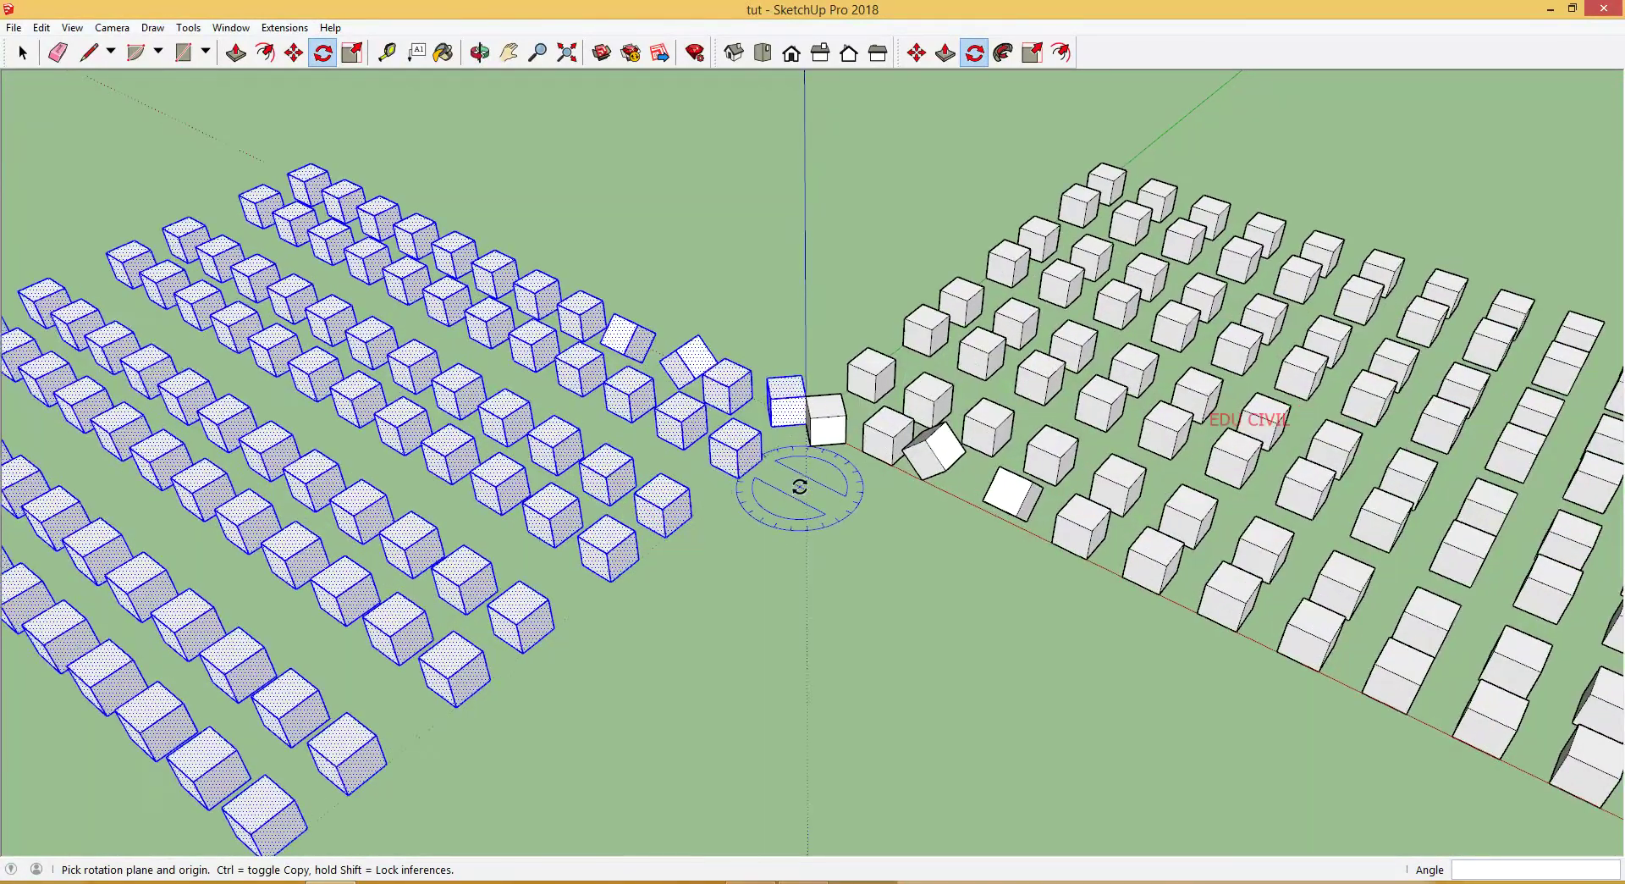
{"action": "scroll", "coordinate": [800, 487], "scroll_direction": "up", "scroll_amount": 1}
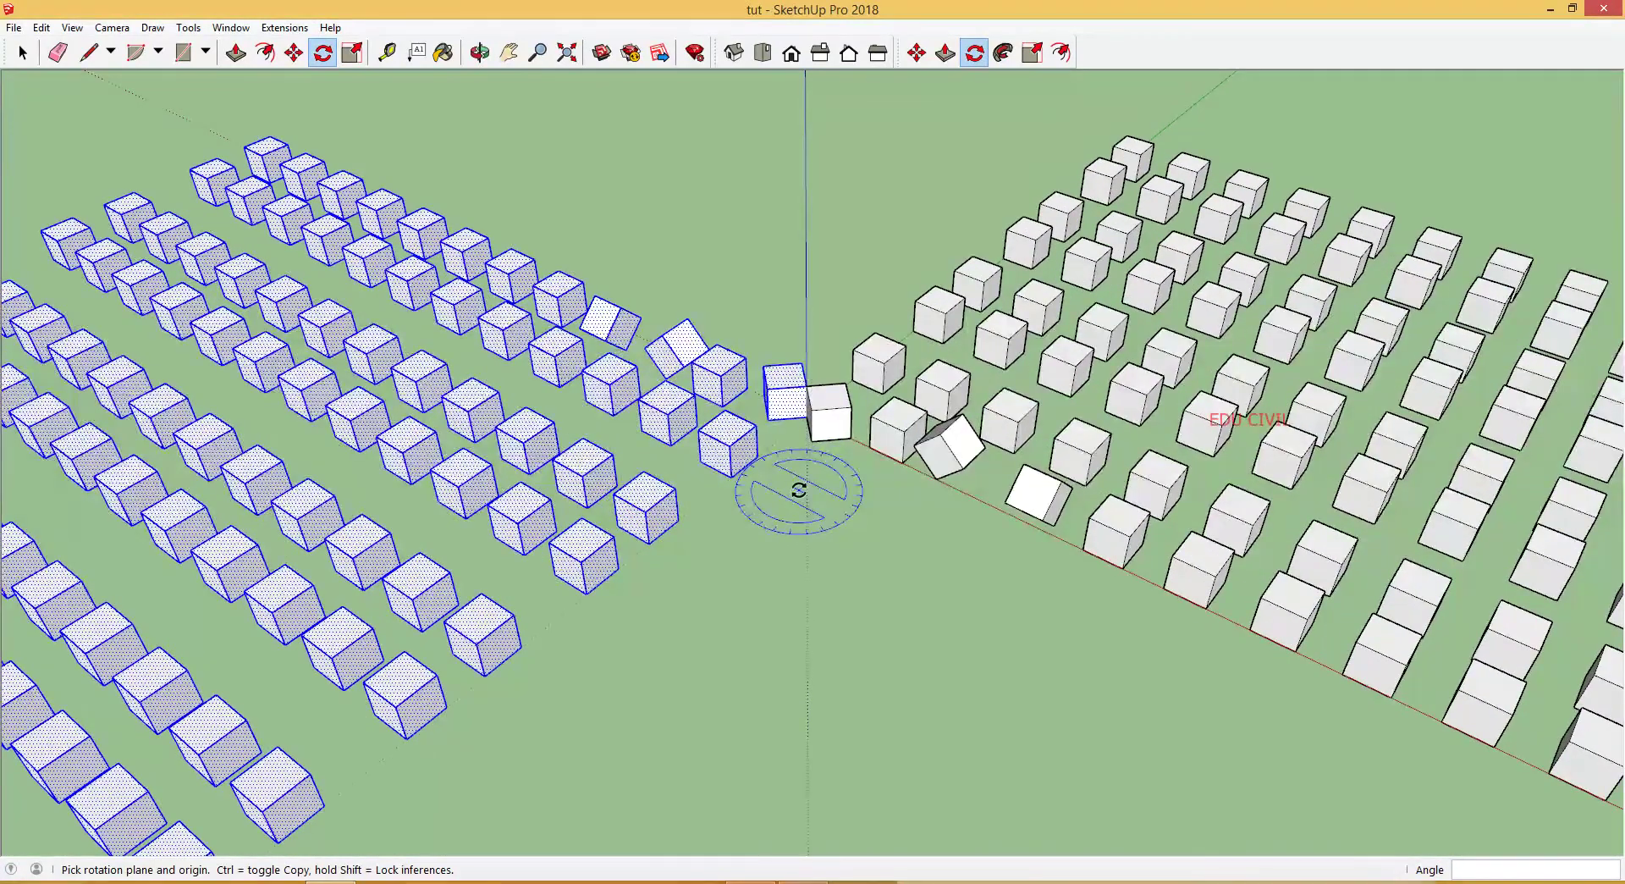
Step: Draw a pie shape on the empty ground between the two cube arrays, entering its radius and angle
{"action": "left_click", "coordinate": [158, 51]}
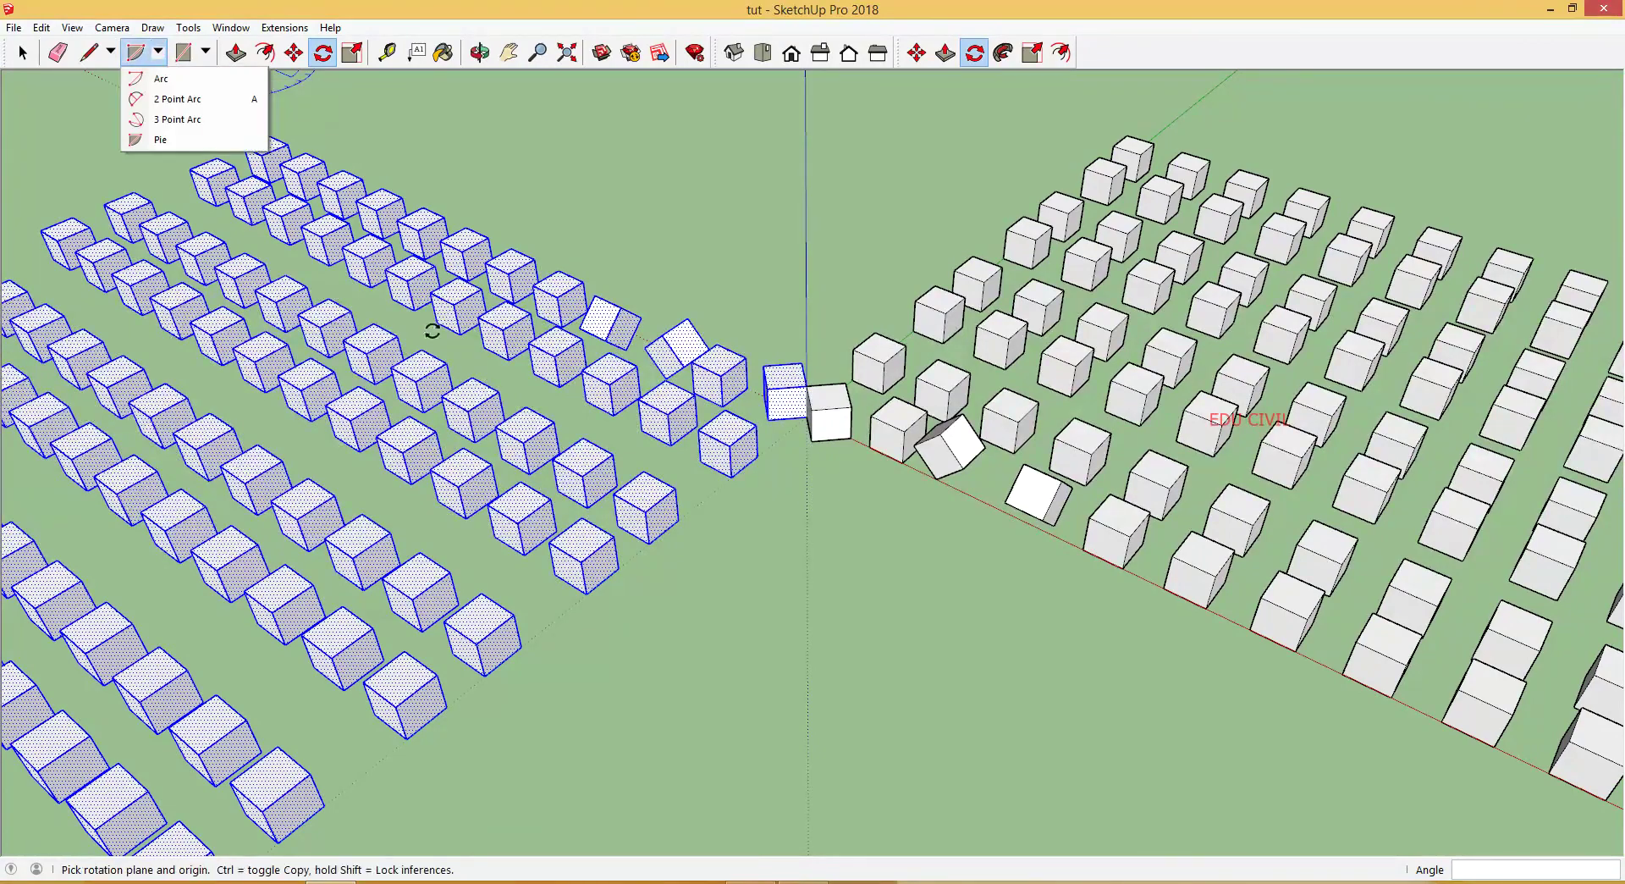
{"action": "left_click", "coordinate": [154, 141]}
{"action": "scroll", "coordinate": [682, 457], "scroll_direction": "down", "scroll_amount": 2}
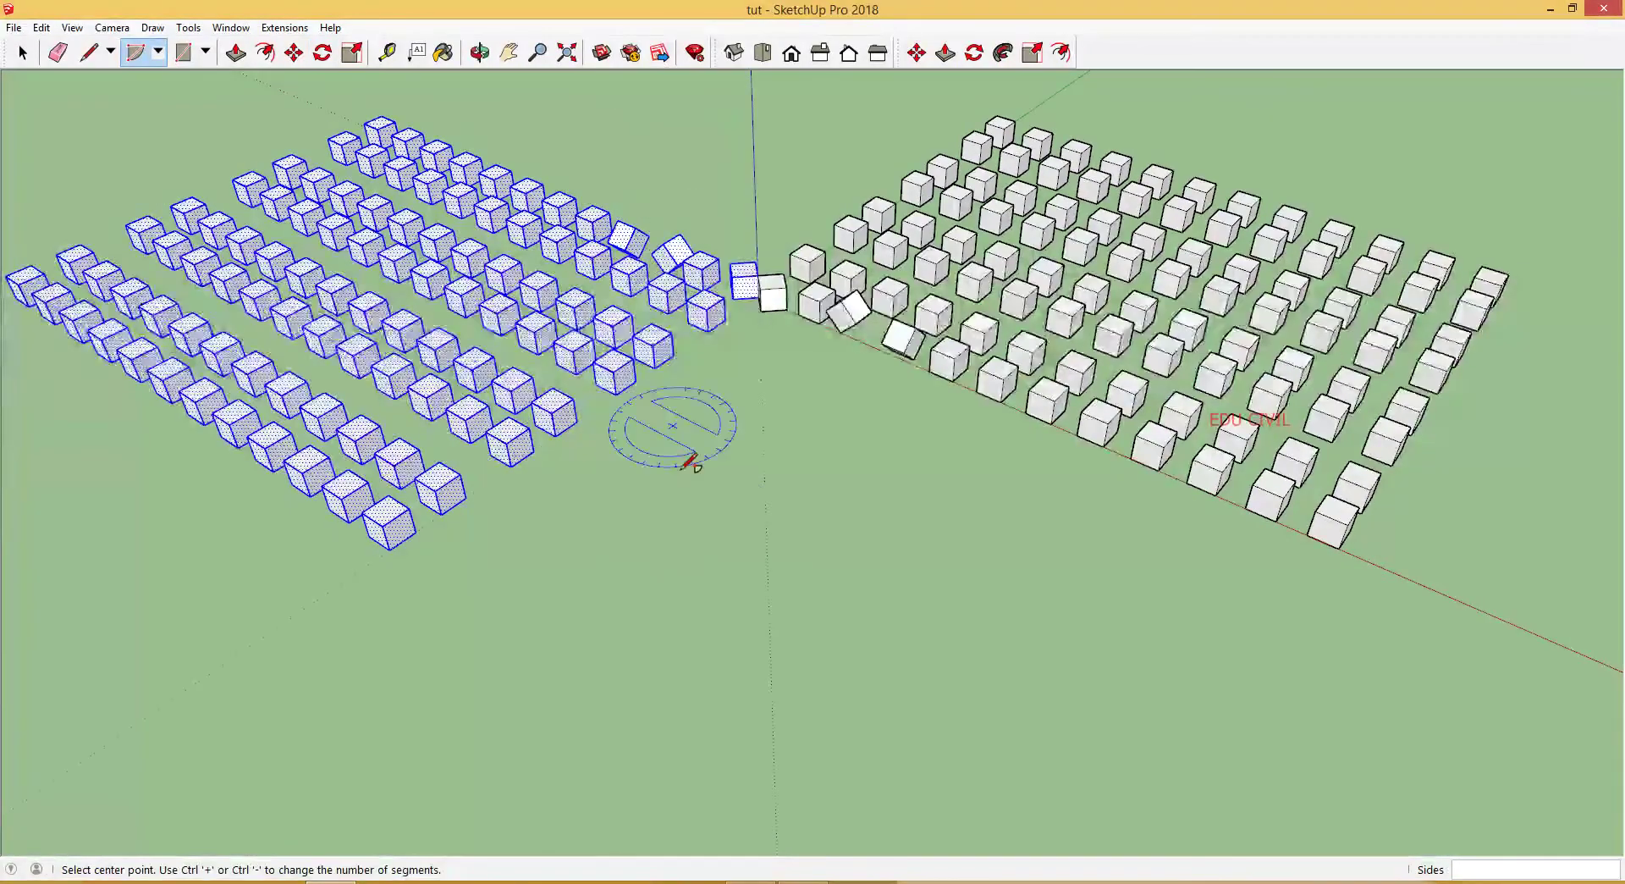
{"action": "scroll", "coordinate": [737, 576], "scroll_direction": "up", "scroll_amount": 5}
{"action": "left_click", "coordinate": [773, 616]}
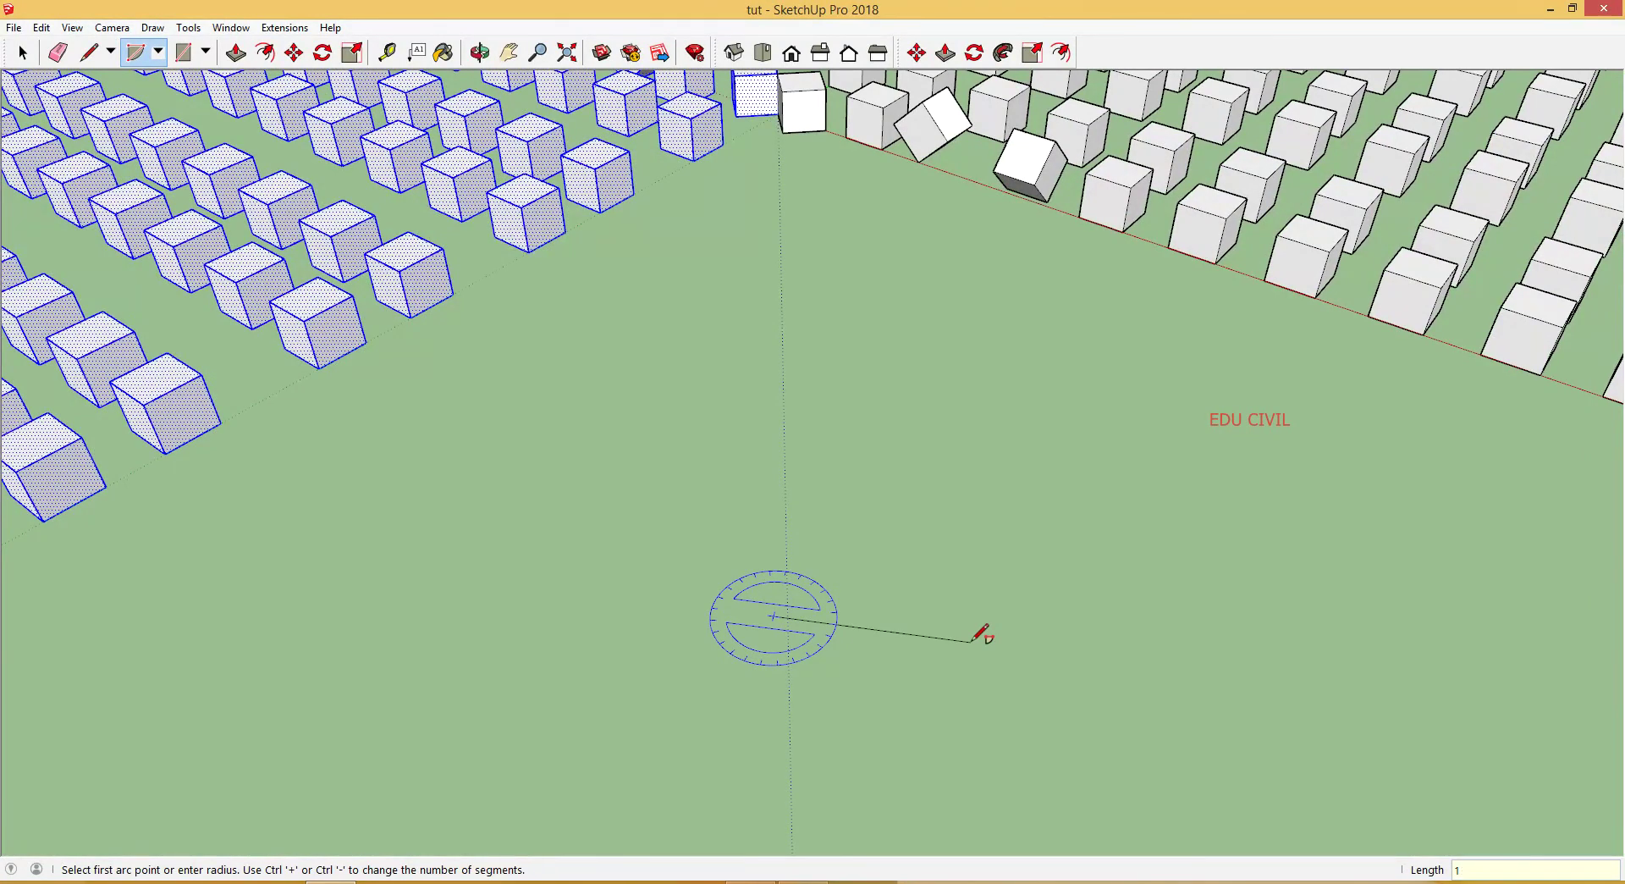
{"action": "key", "text": "Return"}
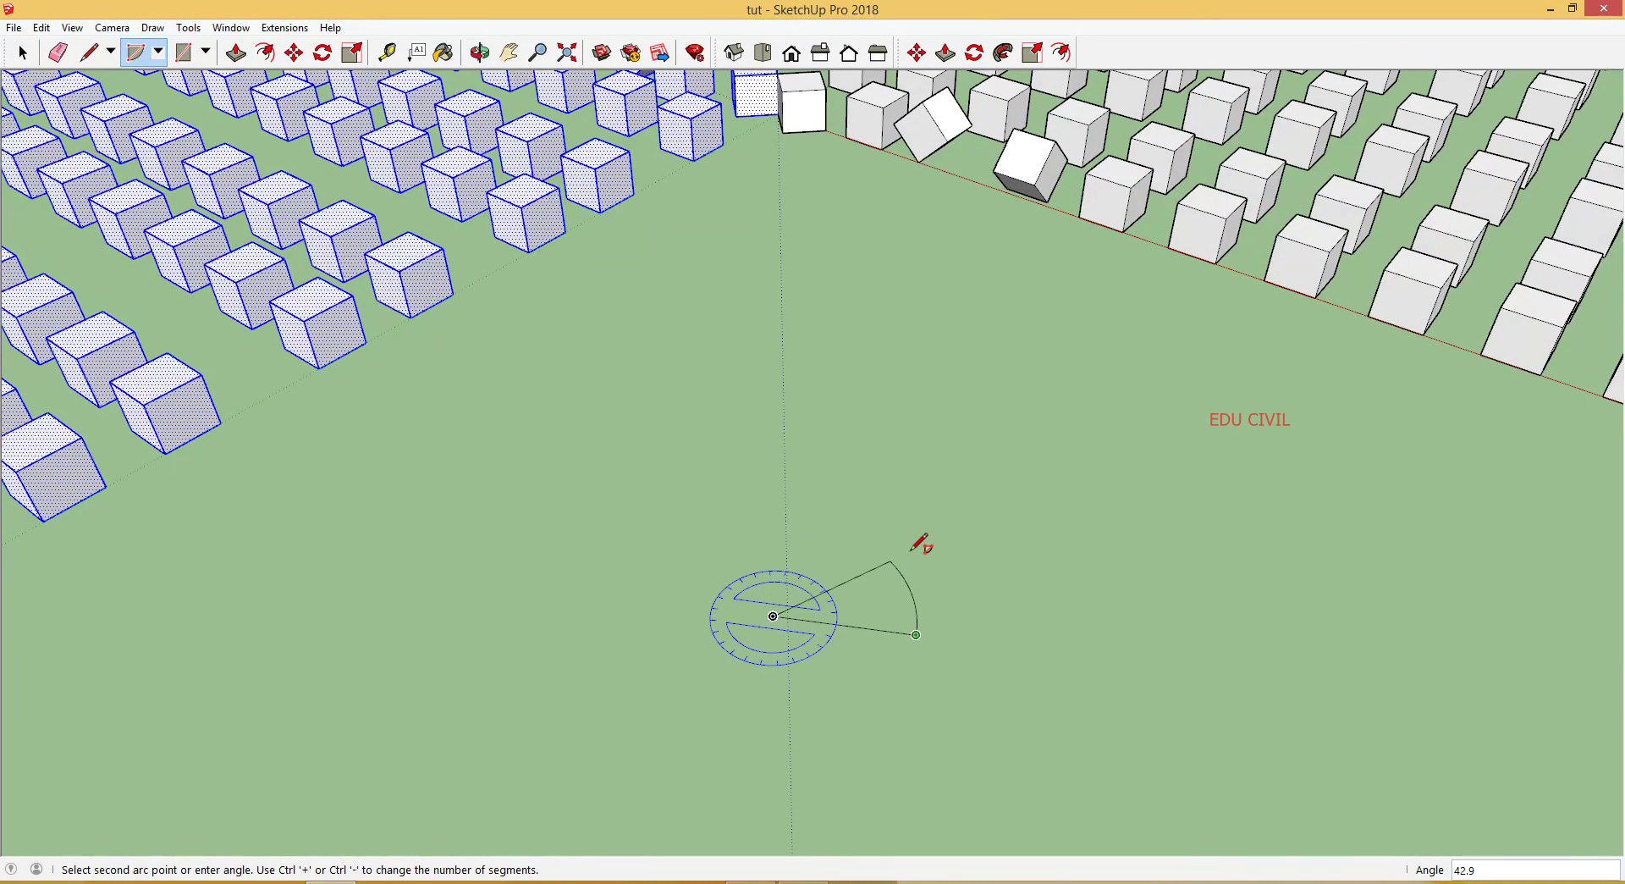
{"action": "key", "text": "Return"}
Step: Select the finished pie face and push/pull it upward 500 mm into a solid wedge
{"action": "scroll", "coordinate": [876, 612], "scroll_direction": "up", "scroll_amount": 5}
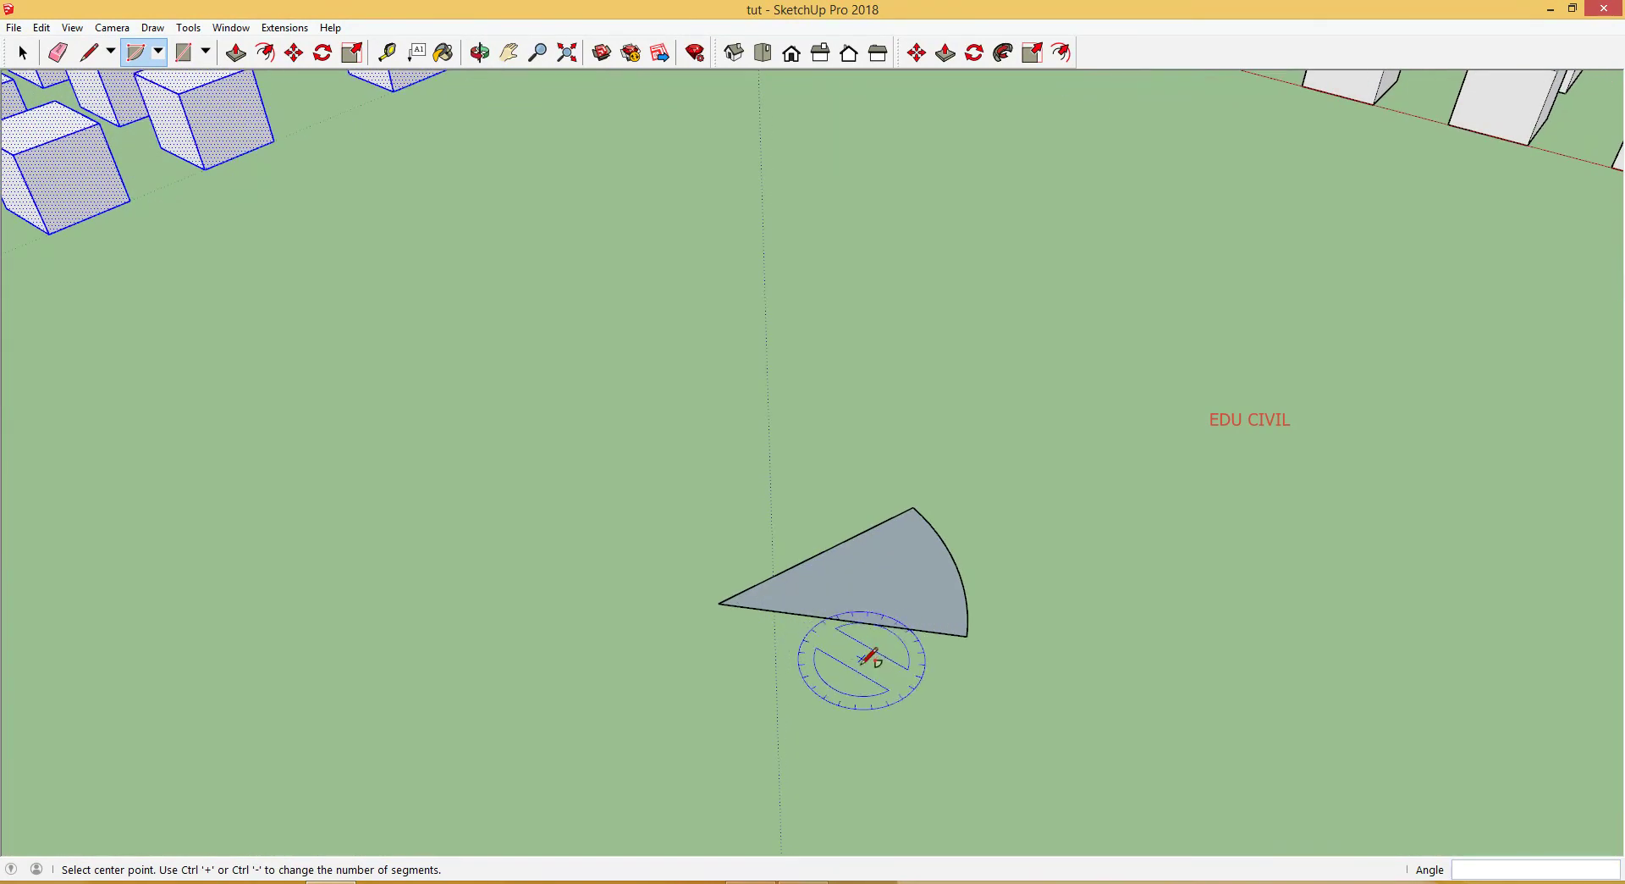
{"action": "key", "text": "space"}
{"action": "left_click", "coordinate": [867, 642]}
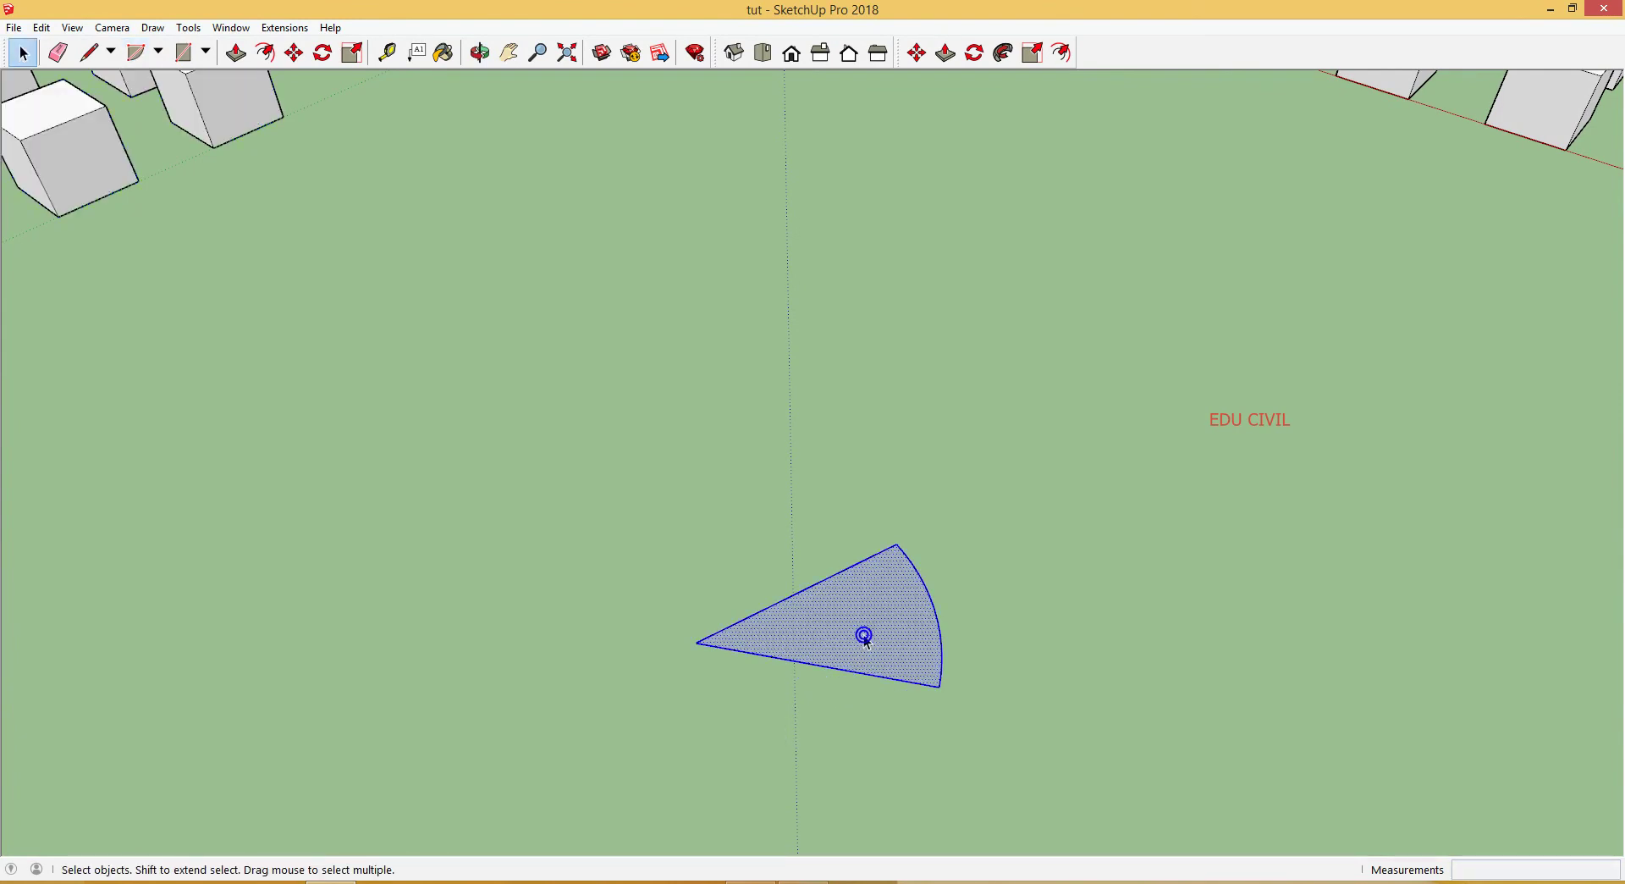
{"action": "key", "text": "p"}
{"action": "left_click", "coordinate": [865, 638]}
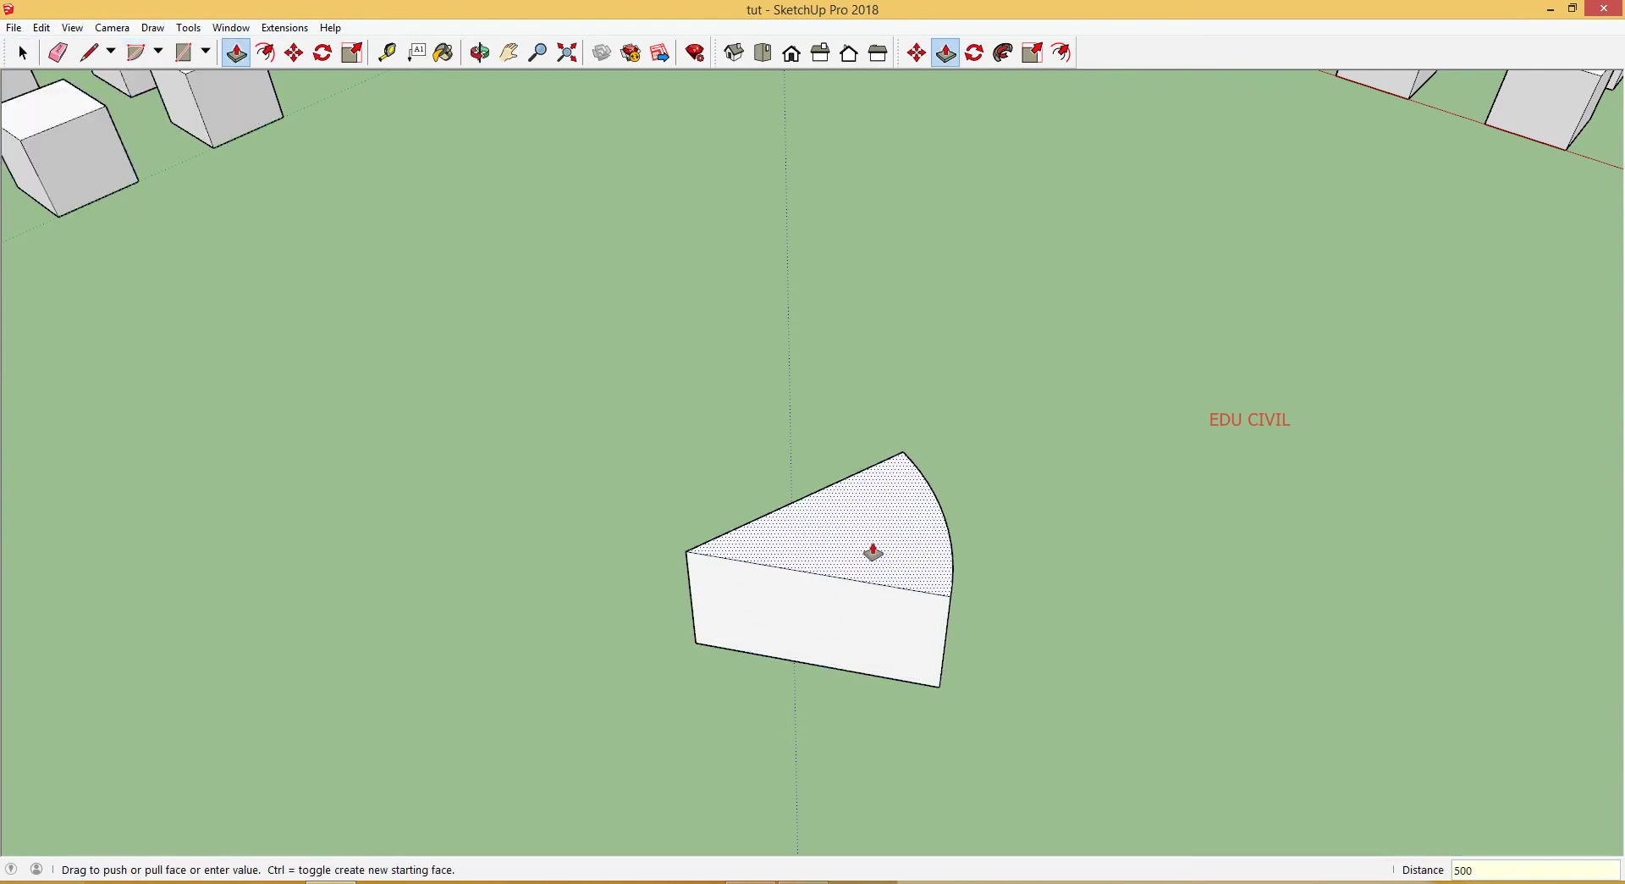
{"action": "type", "text": "500"}
{"action": "key", "text": "Return"}
Step: Select the whole wedge and rotate a copy about 265 degrees on the ground plane around its lower tip, dividing the span with 6/
{"action": "middle_click_drag", "start_coordinate": [848, 588], "coordinate": [1049, 675]}
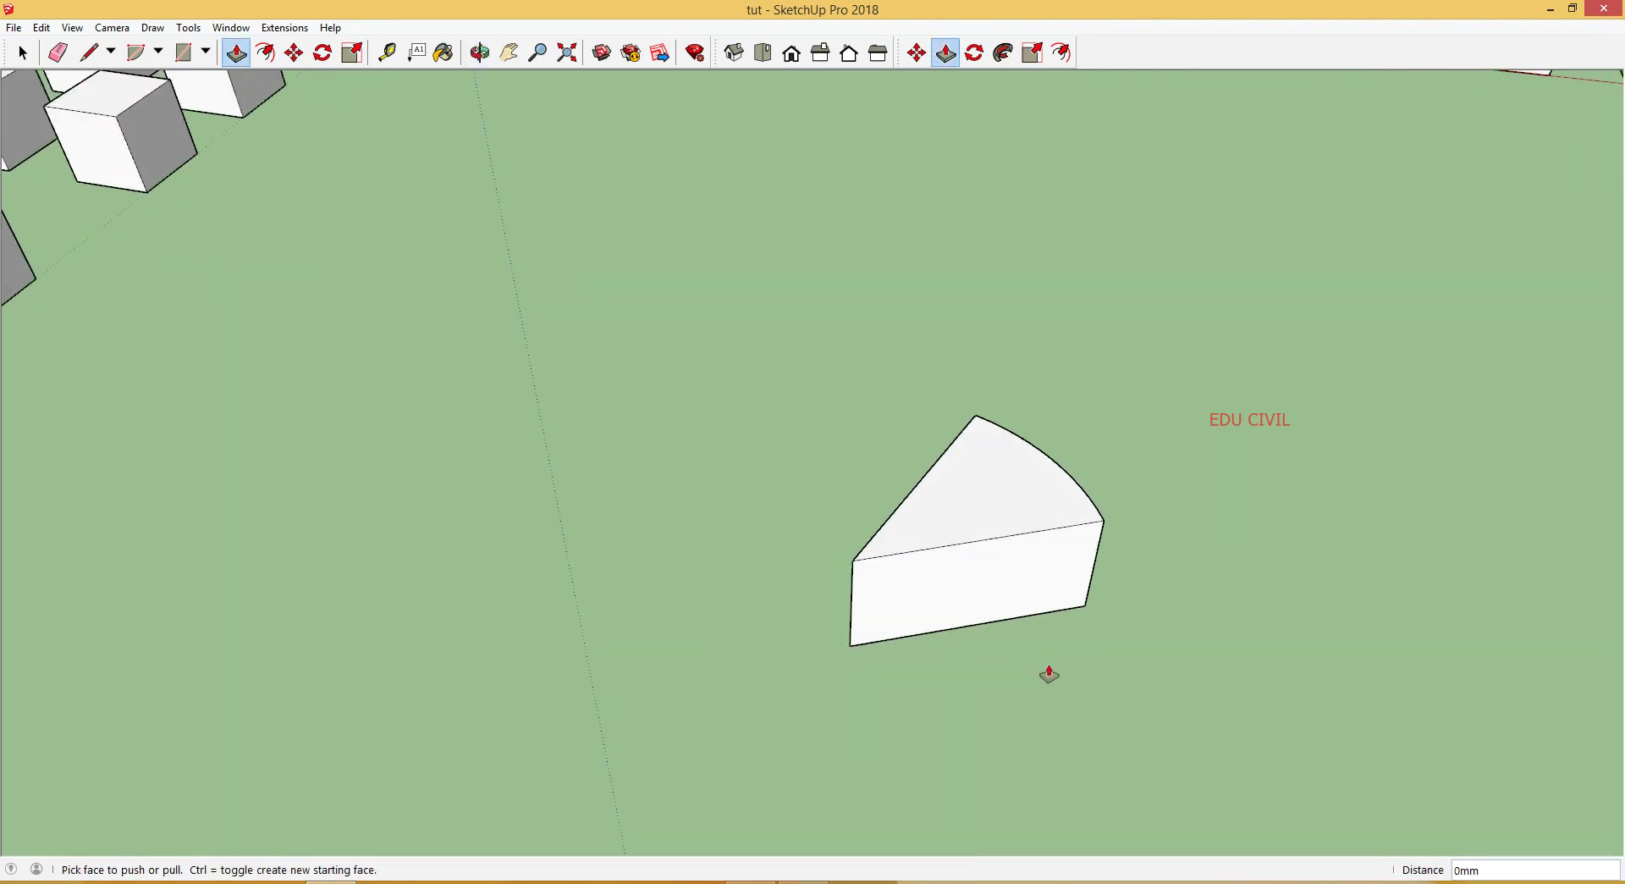
{"action": "key", "text": "space"}
{"action": "left_click", "coordinate": [1011, 578]}
{"action": "double_click", "coordinate": [1011, 578]}
{"action": "scroll", "coordinate": [731, 560], "scroll_direction": "down", "scroll_amount": 3}
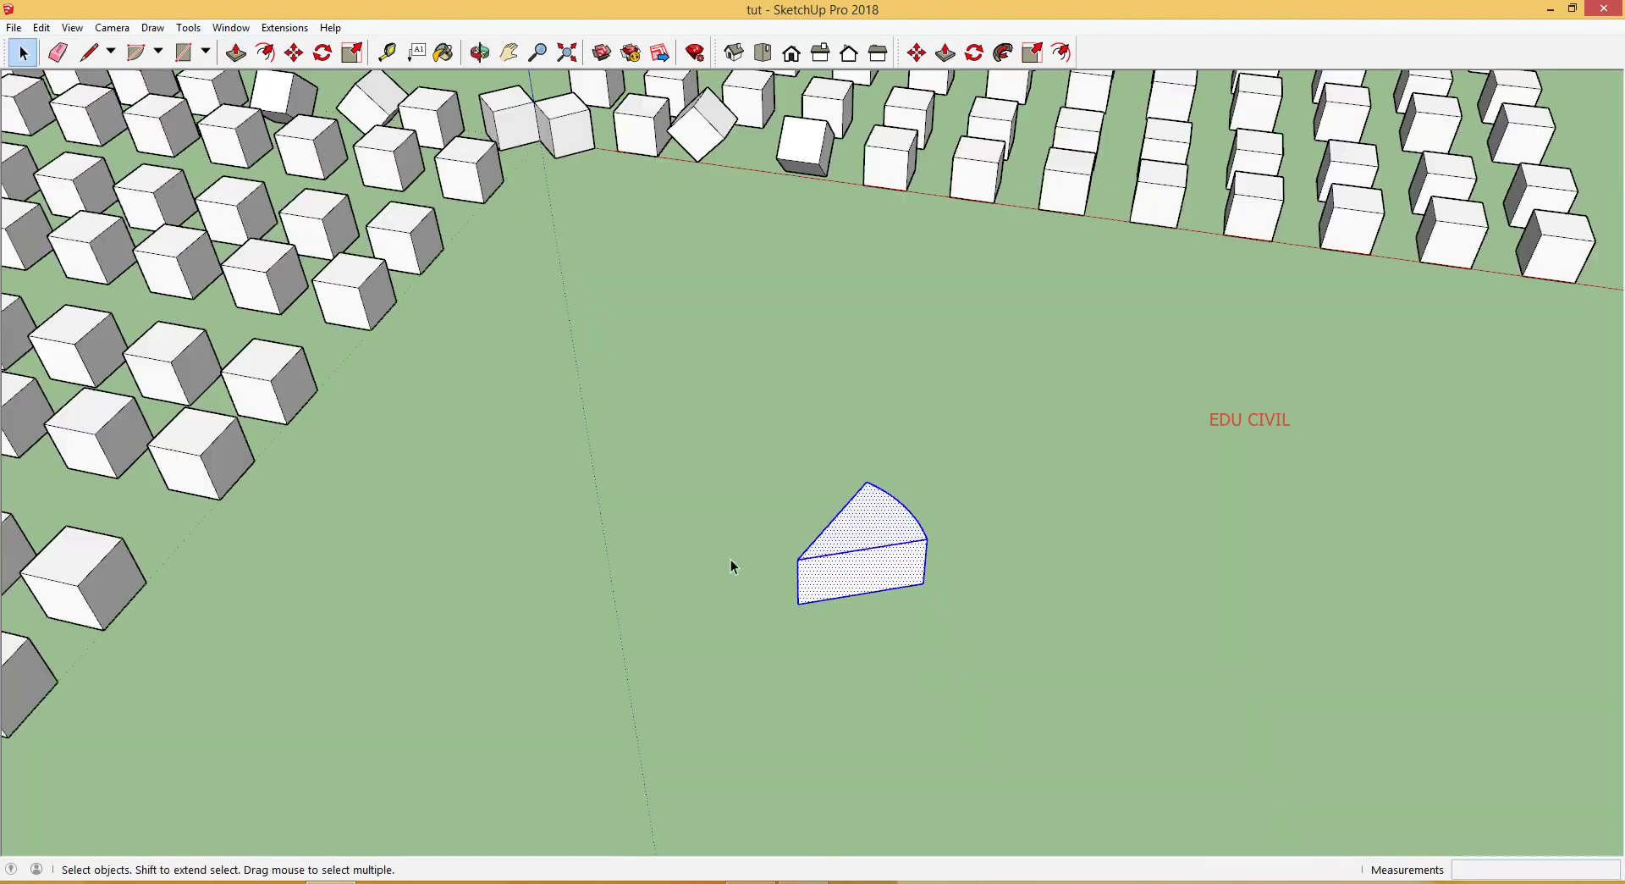
{"action": "middle_click_drag", "start_coordinate": [731, 560], "coordinate": [836, 682]}
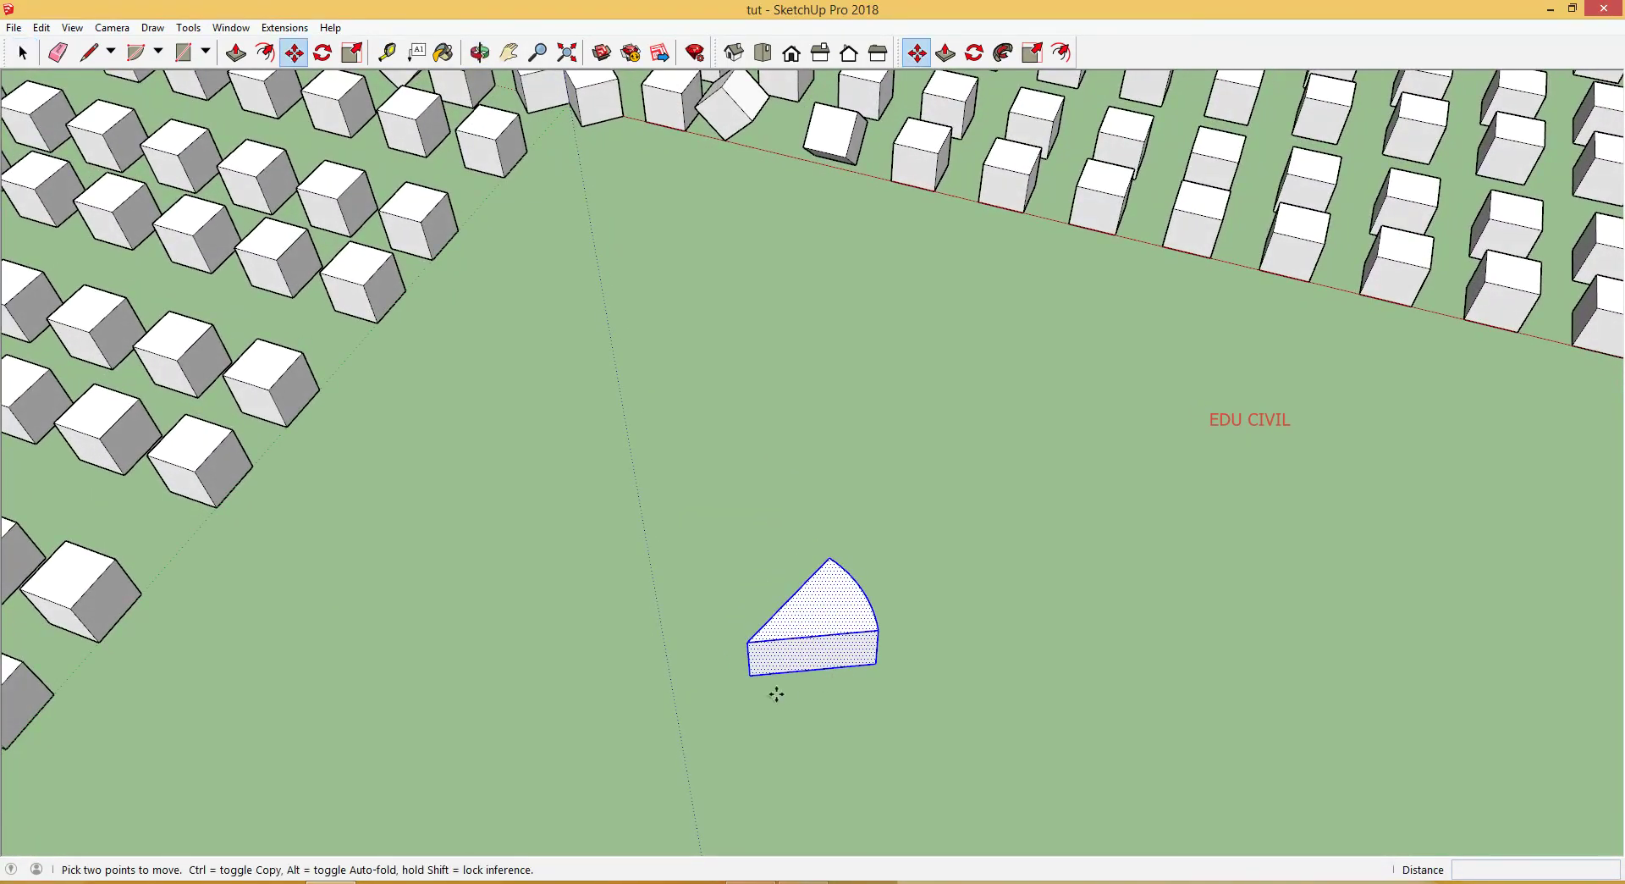
{"action": "key", "text": "q"}
{"action": "scroll", "coordinate": [751, 678], "scroll_direction": "up", "scroll_amount": 2}
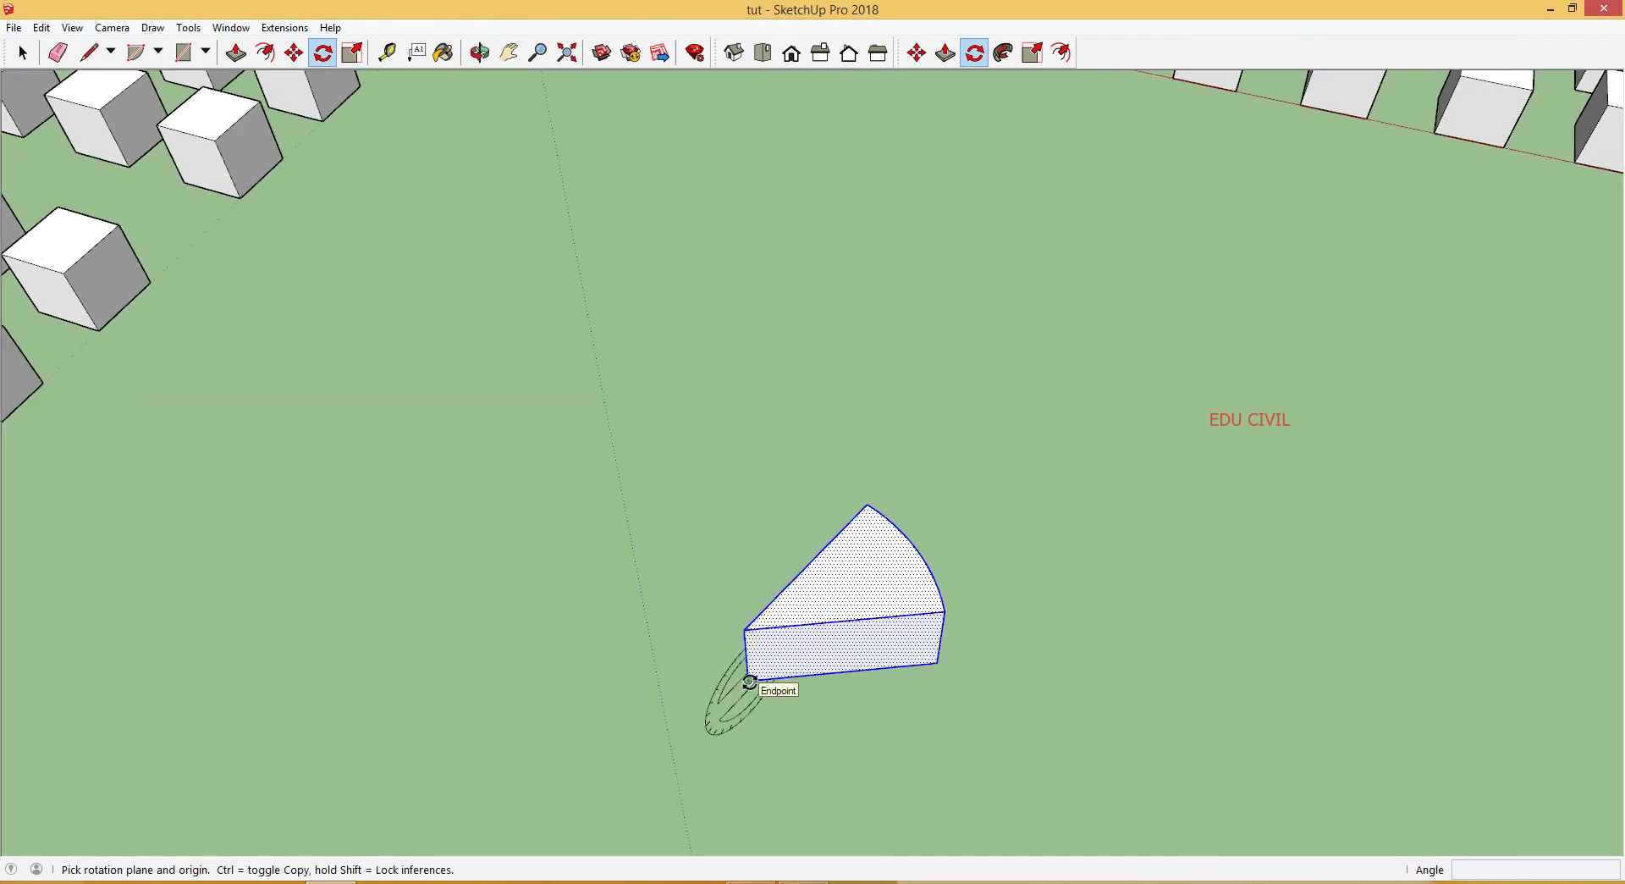
{"action": "key", "text": "Up"}
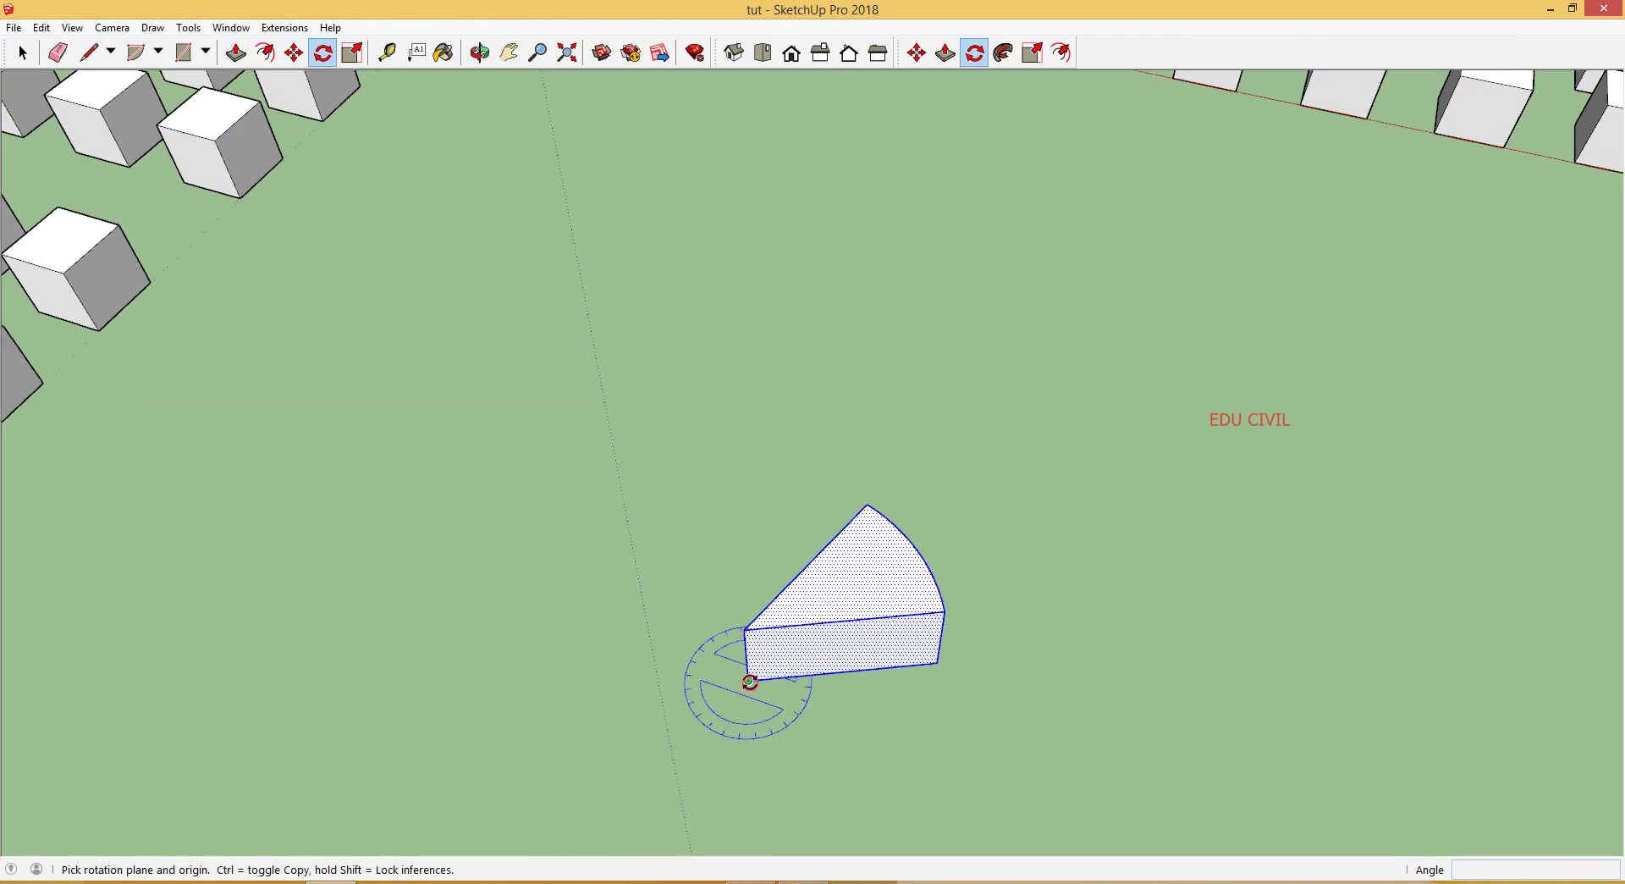
{"action": "left_click", "coordinate": [749, 681]}
{"action": "left_click", "coordinate": [935, 665]}
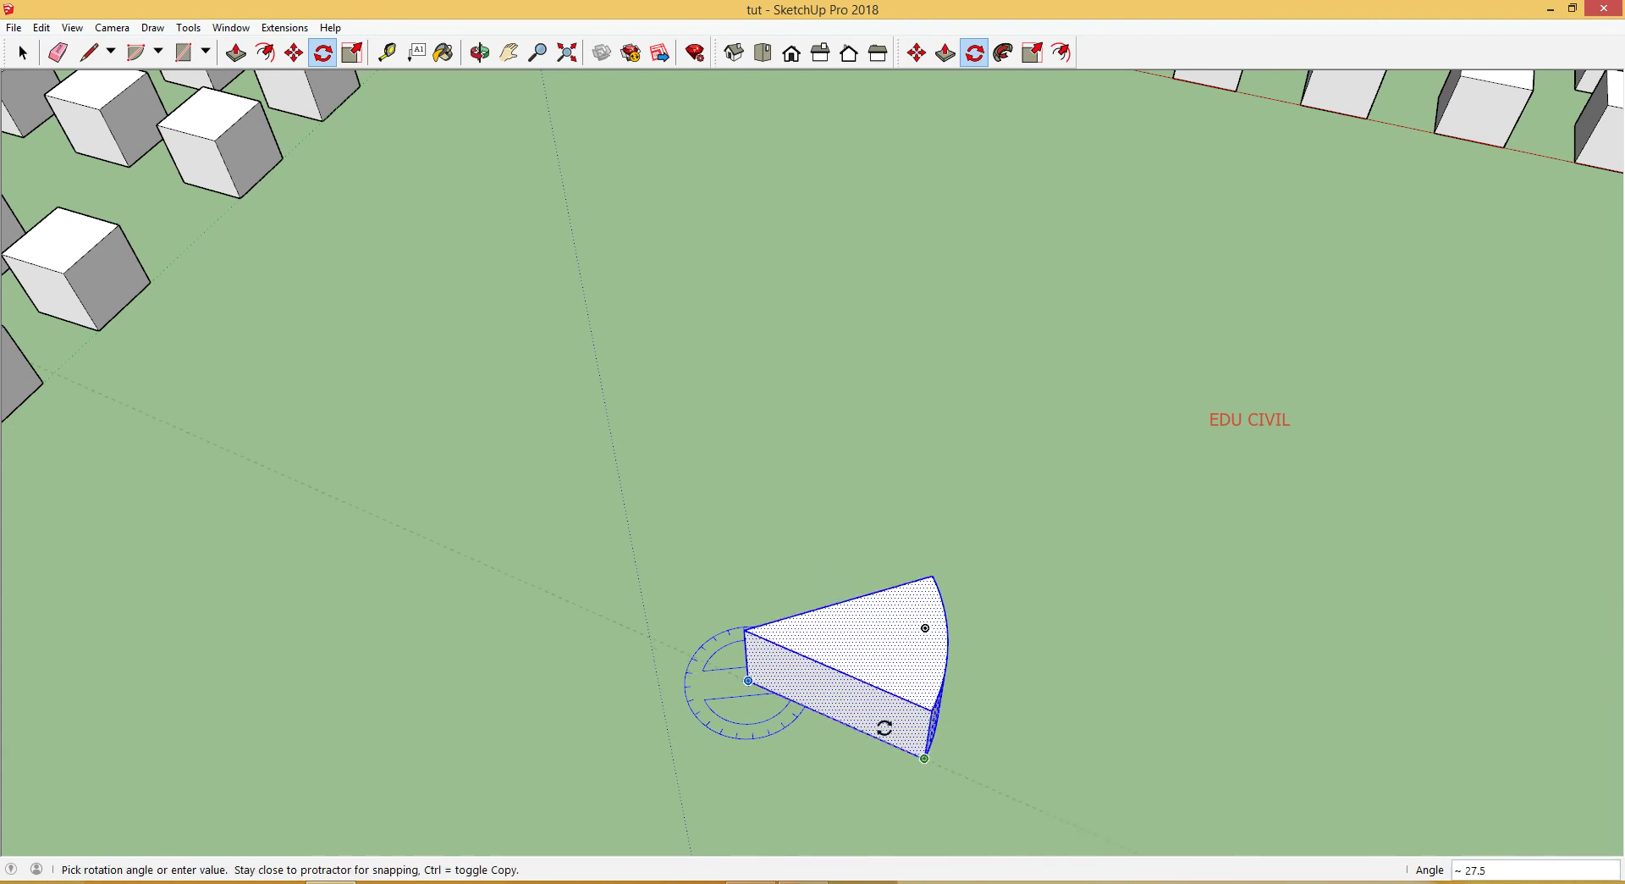
{"action": "key", "text": "ctrl"}
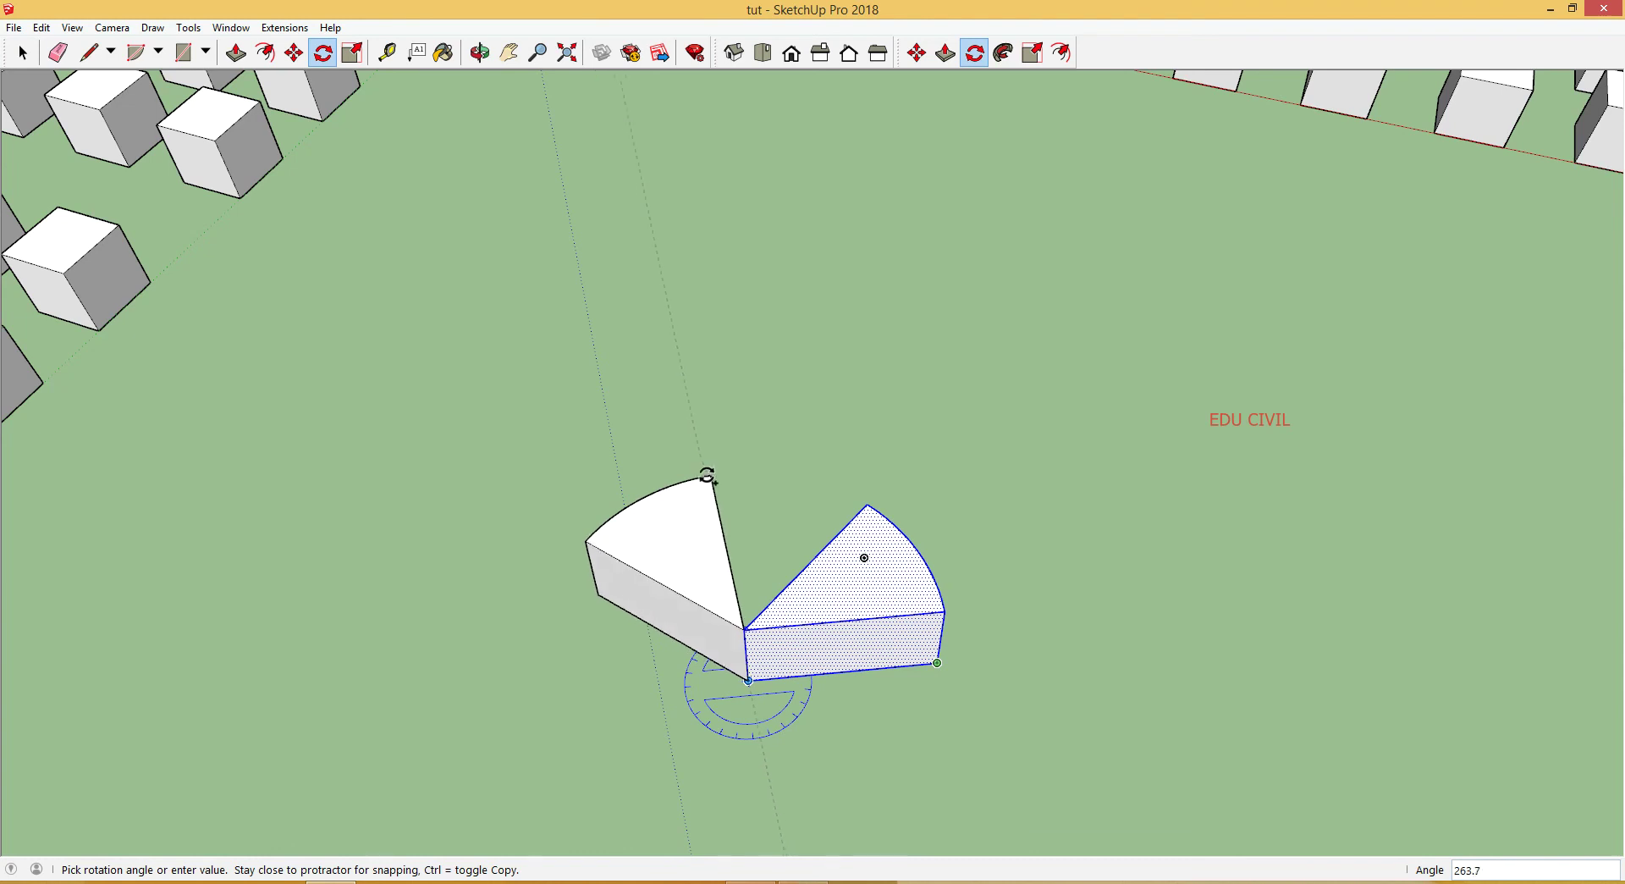
{"action": "left_click", "coordinate": [709, 474]}
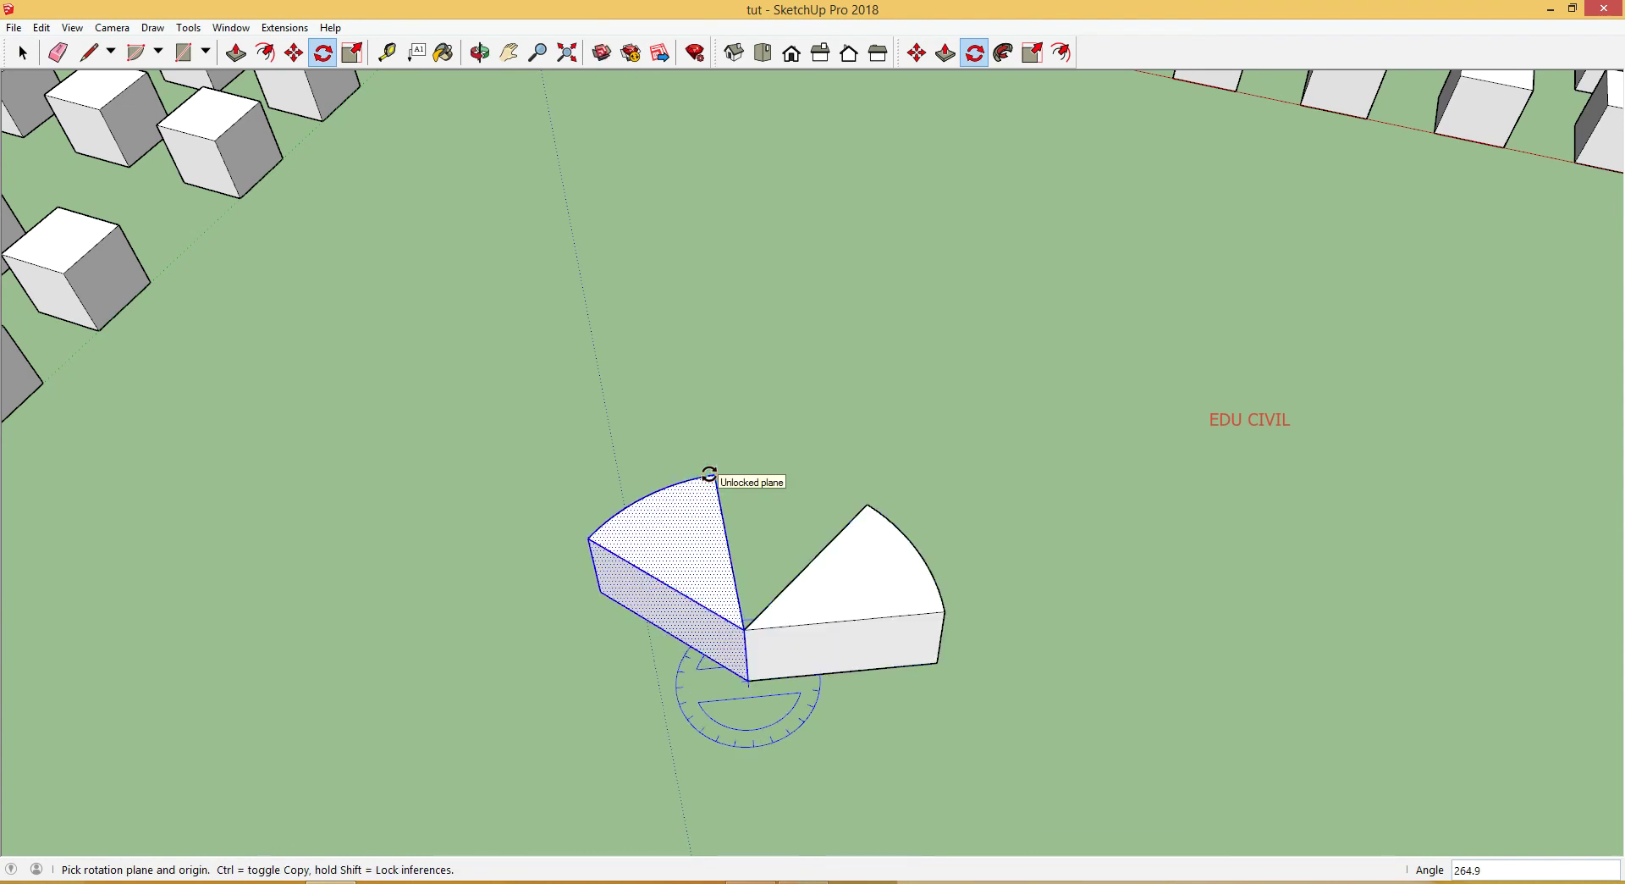
{"action": "key", "text": "Return"}
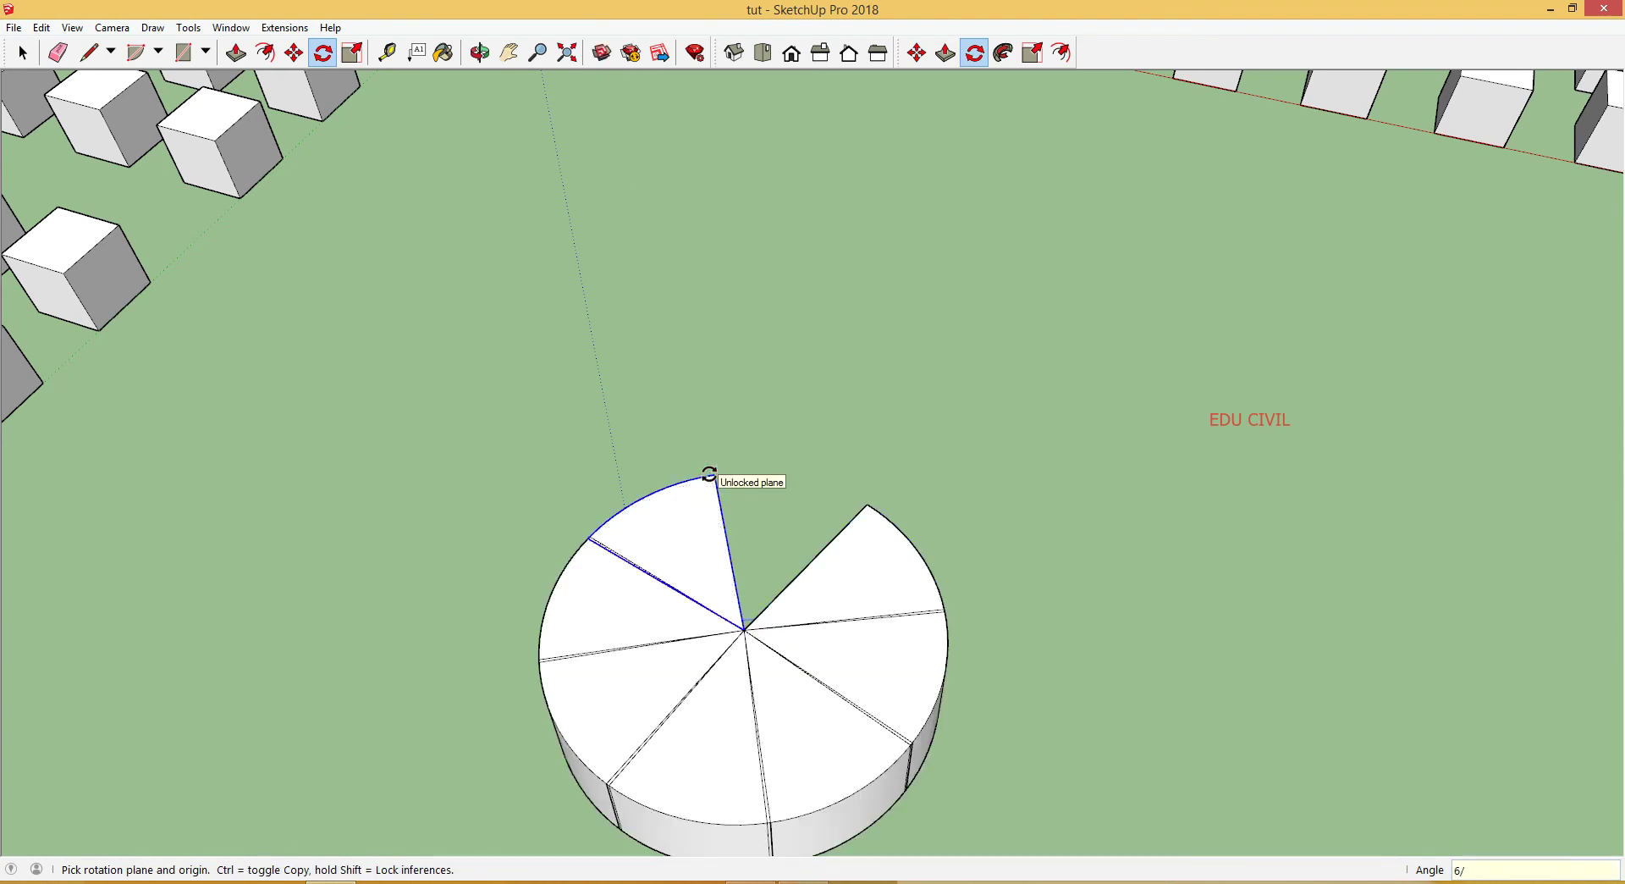
{"action": "middle_click_drag", "start_coordinate": [889, 744], "coordinate": [247, 740]}
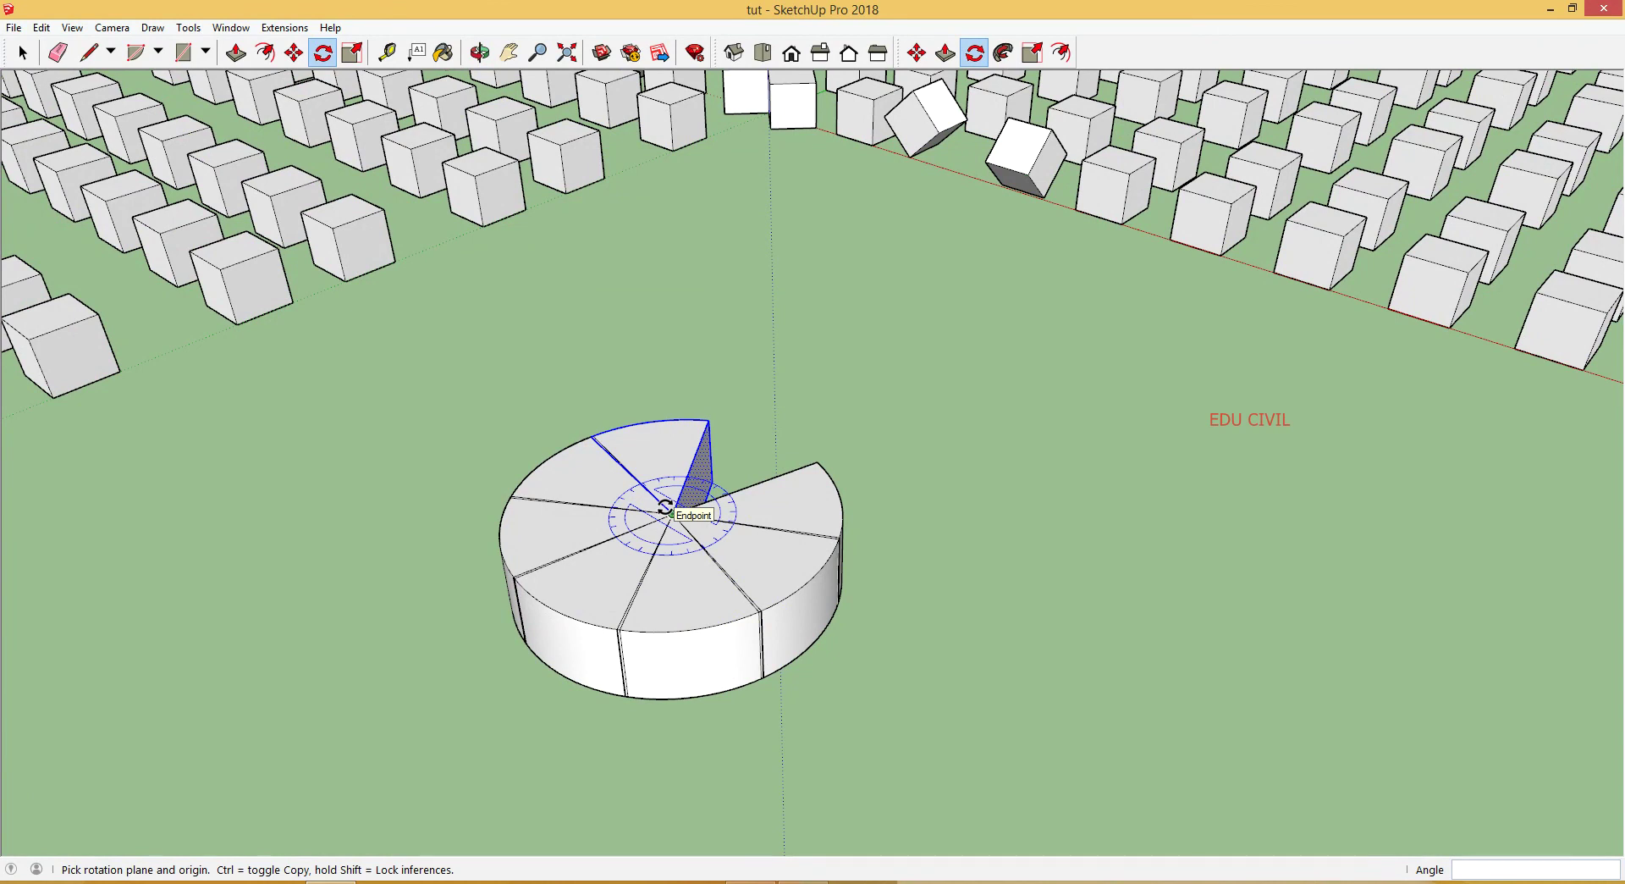
Step: Select all the wedges and rotate them 45 degrees in an off-axis plane about their shared centre point on the upper face
{"action": "key", "text": "space"}
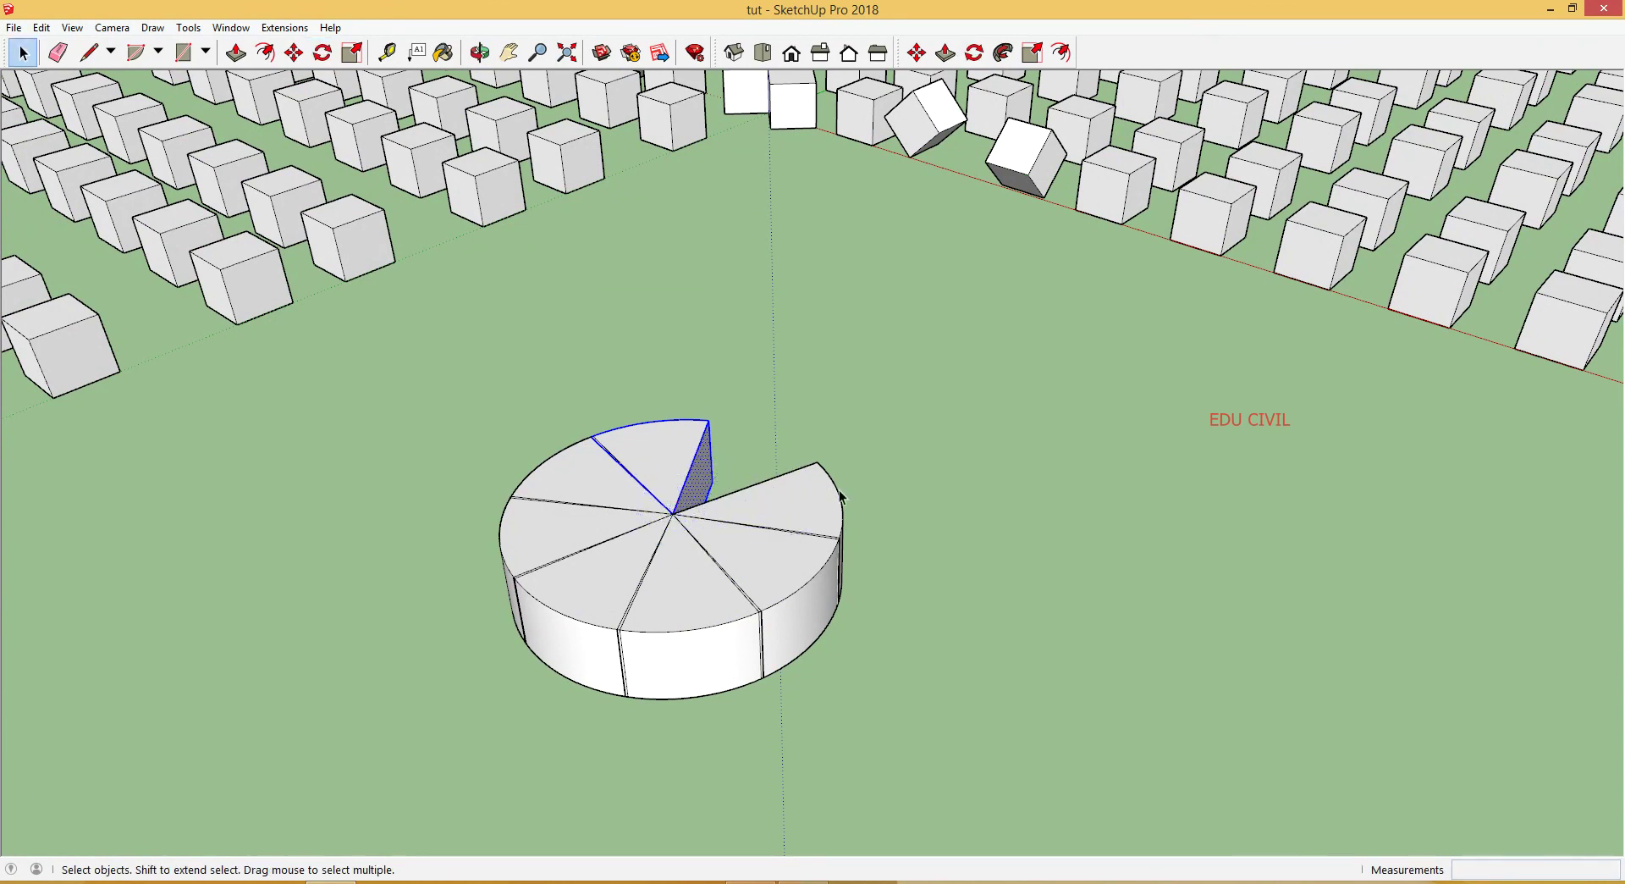
{"action": "left_click_drag", "start_coordinate": [415, 779], "coordinate": [394, 787]}
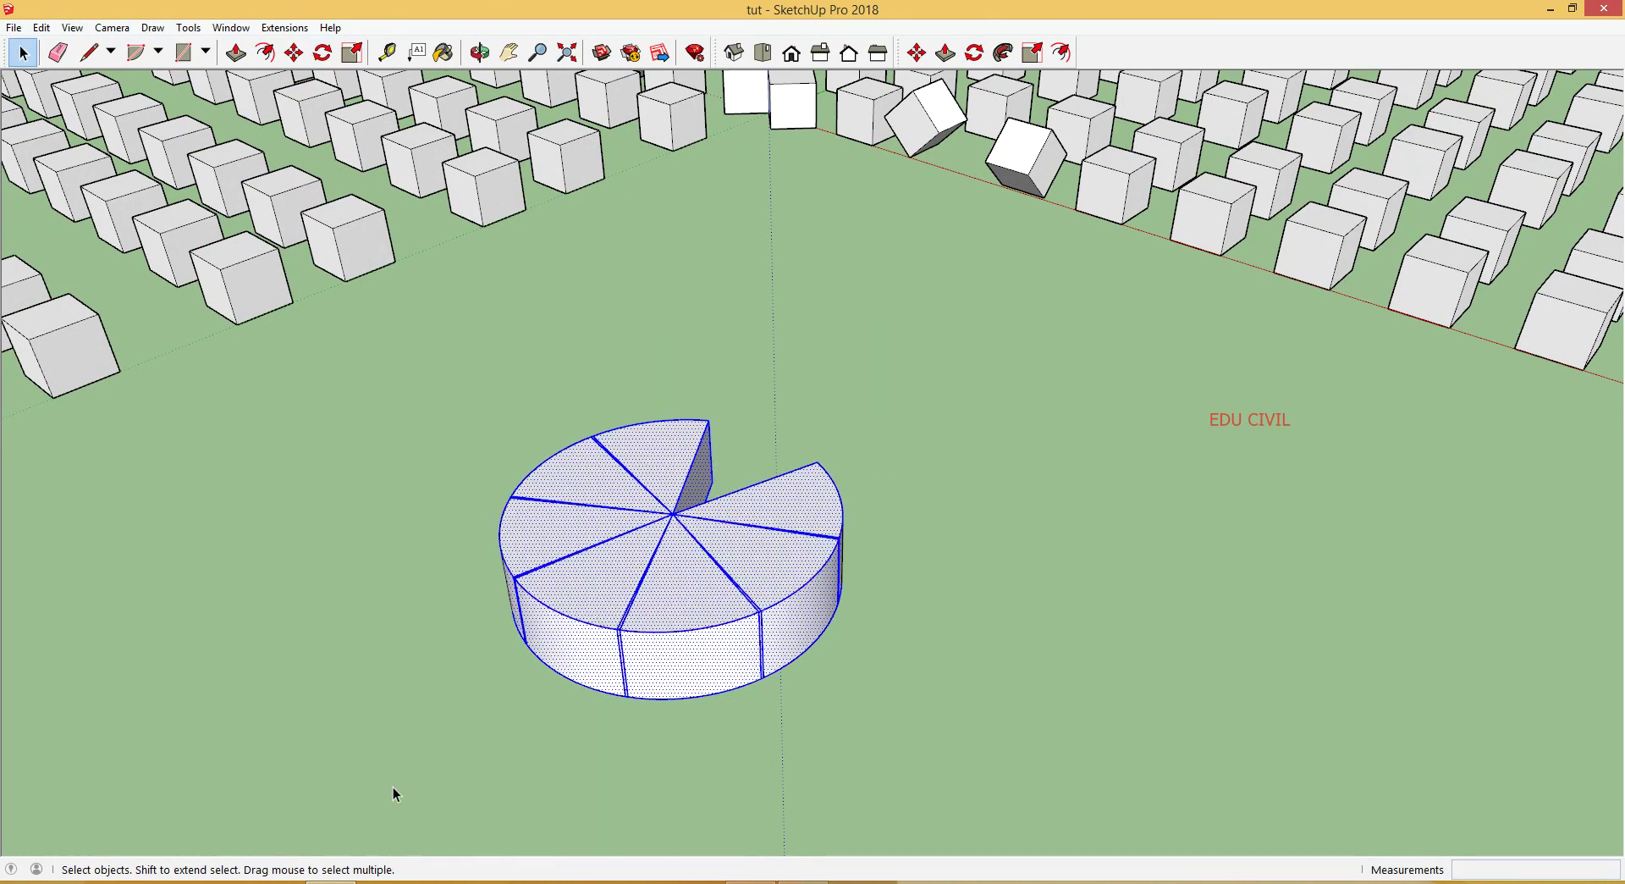
{"action": "key", "text": "q"}
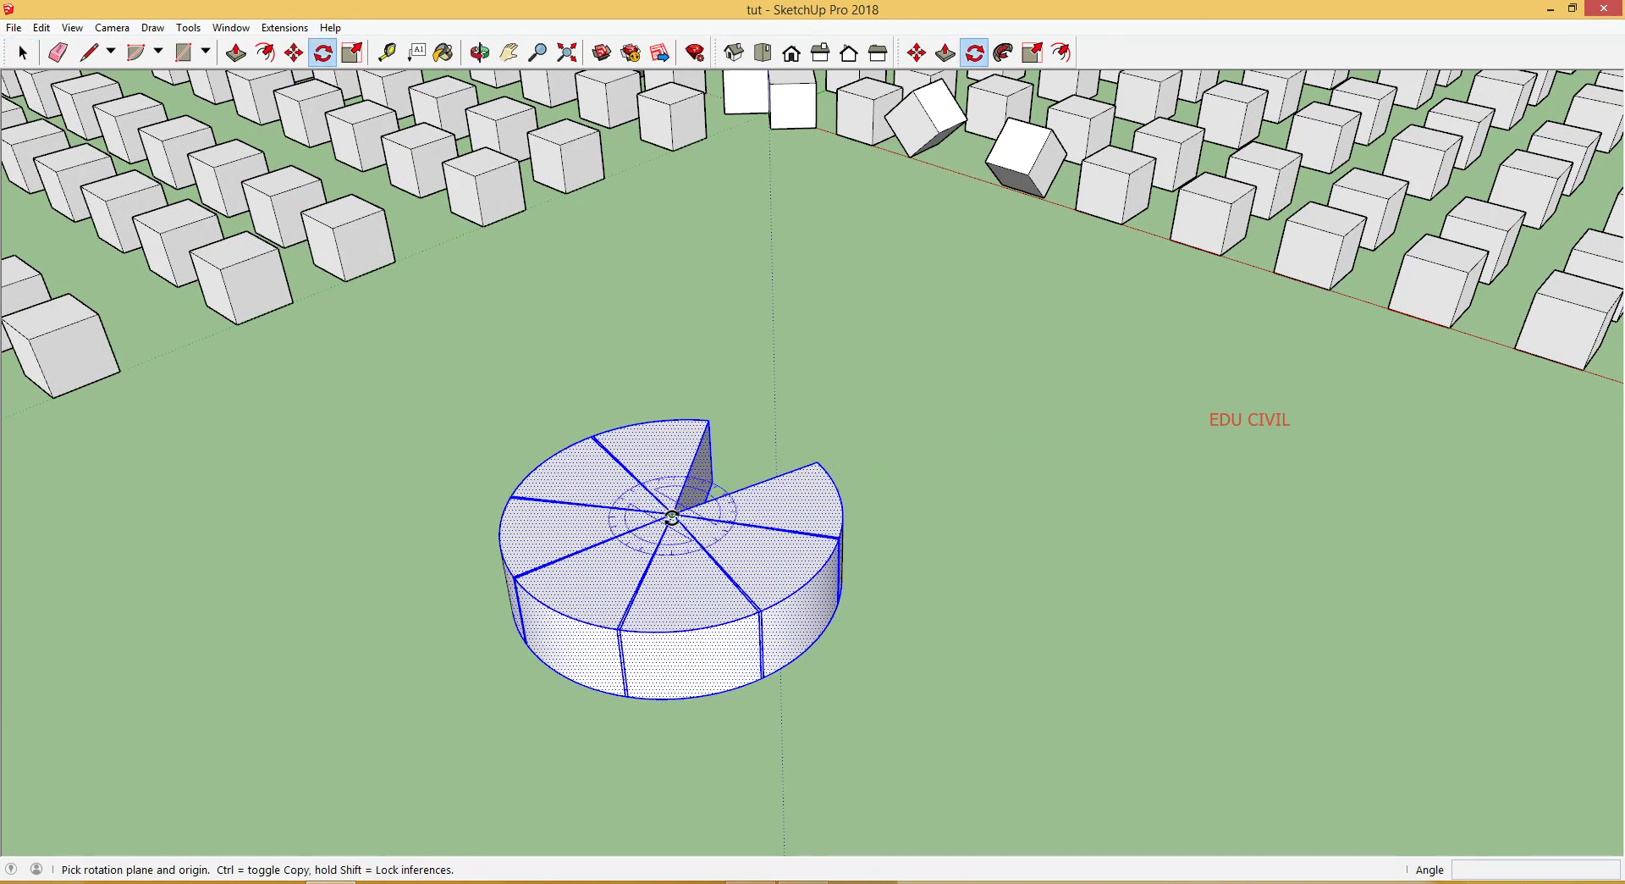
{"action": "left_click", "coordinate": [758, 299]}
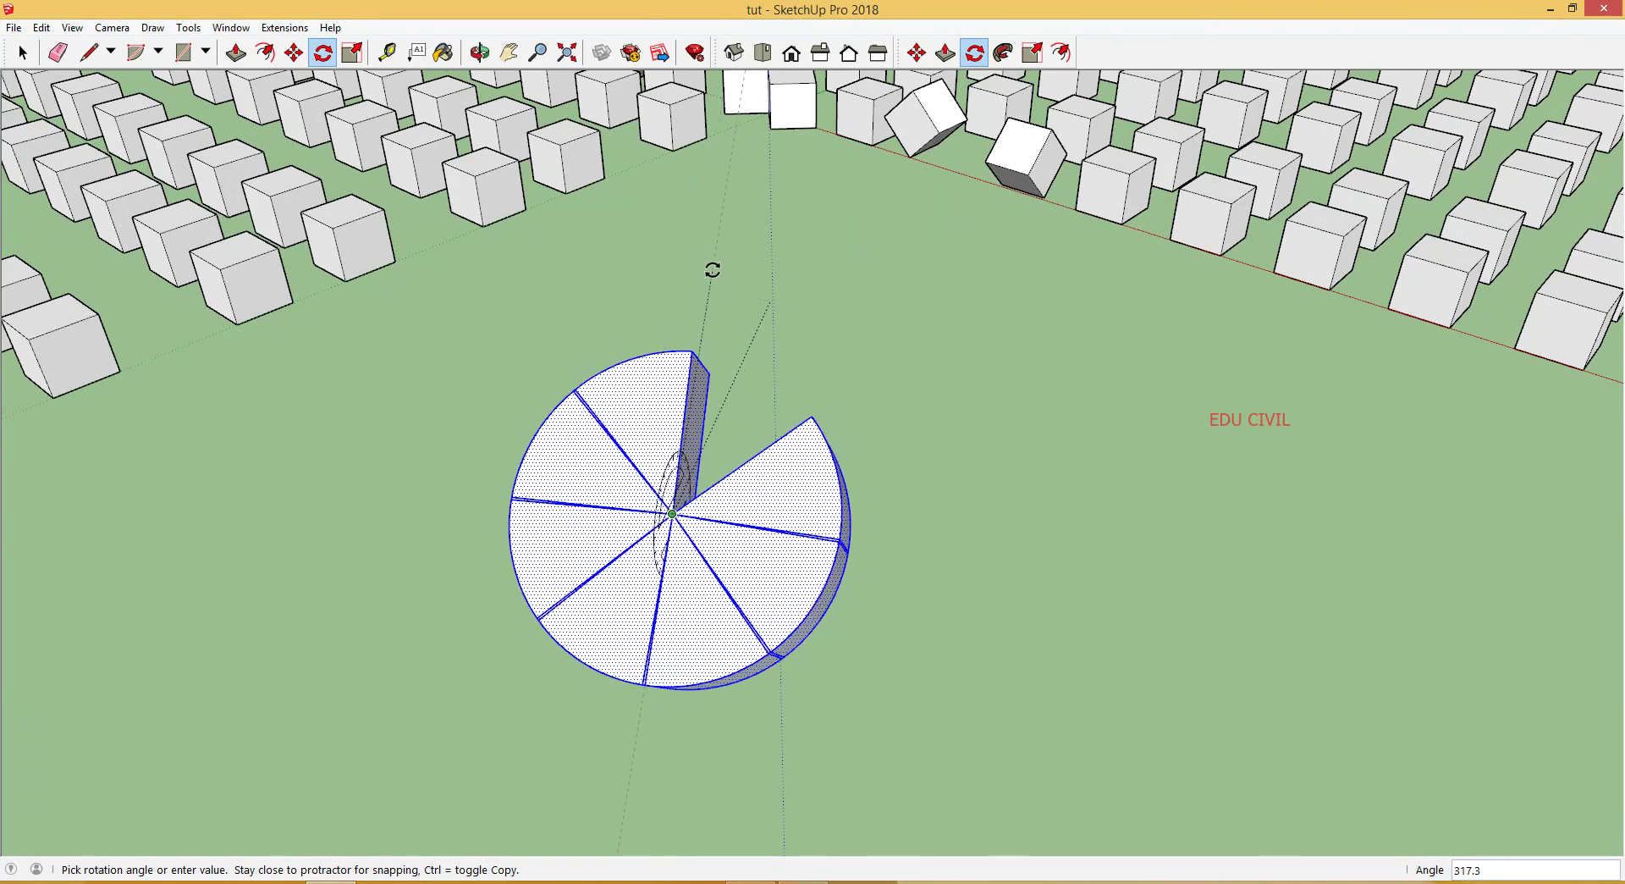
{"action": "type", "text": "45"}
{"action": "key", "text": "Return"}
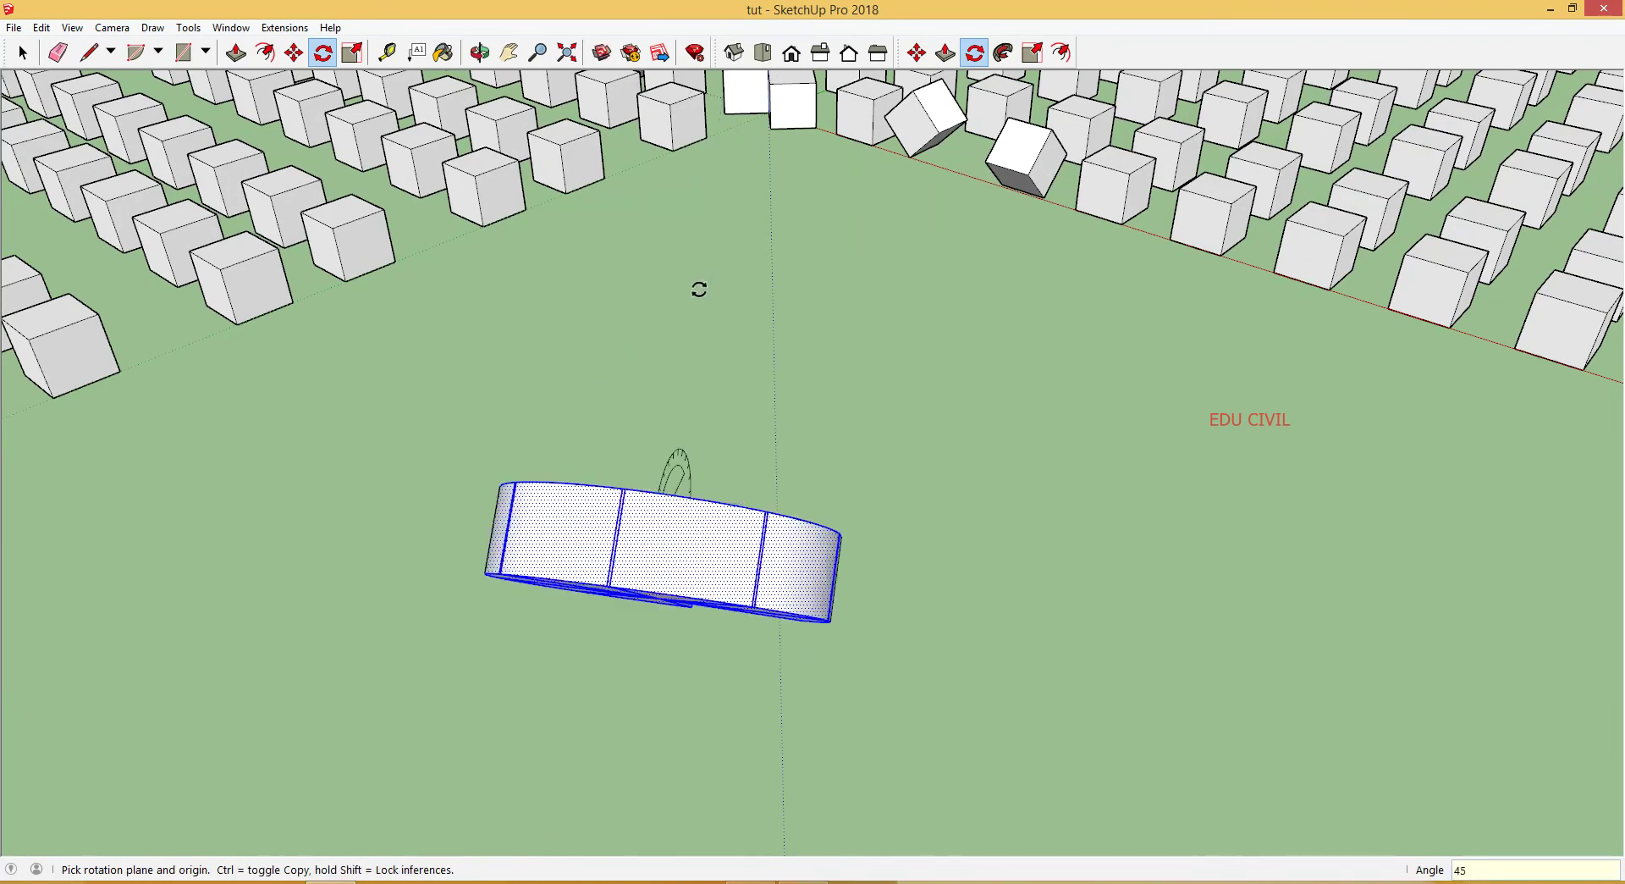
{"action": "middle_click_drag", "start_coordinate": [700, 290], "coordinate": [1073, 535]}
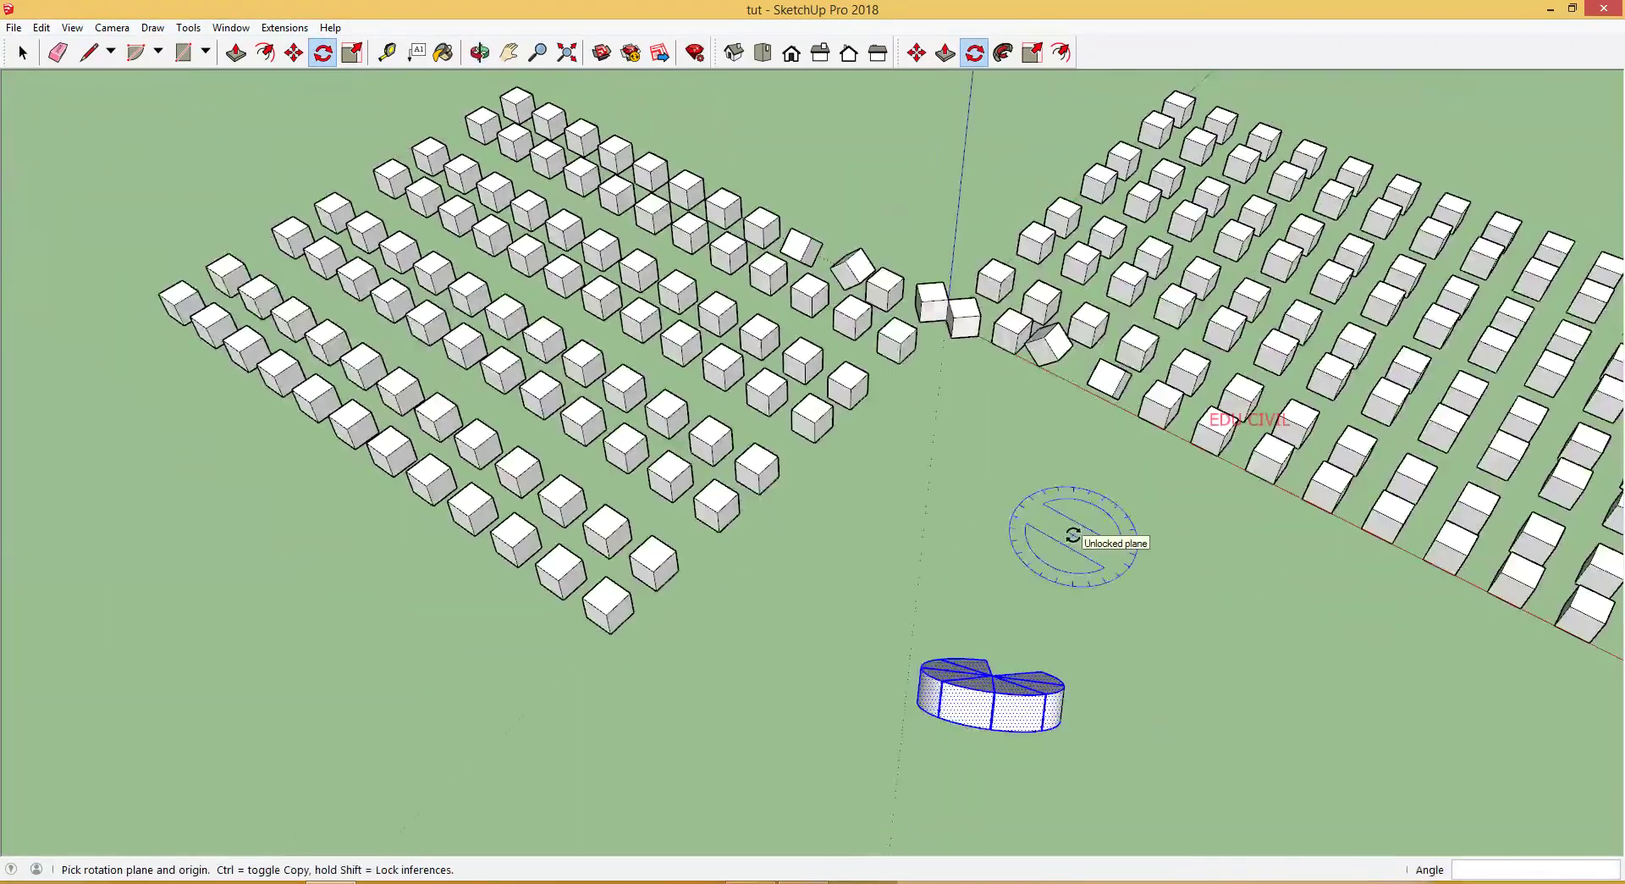